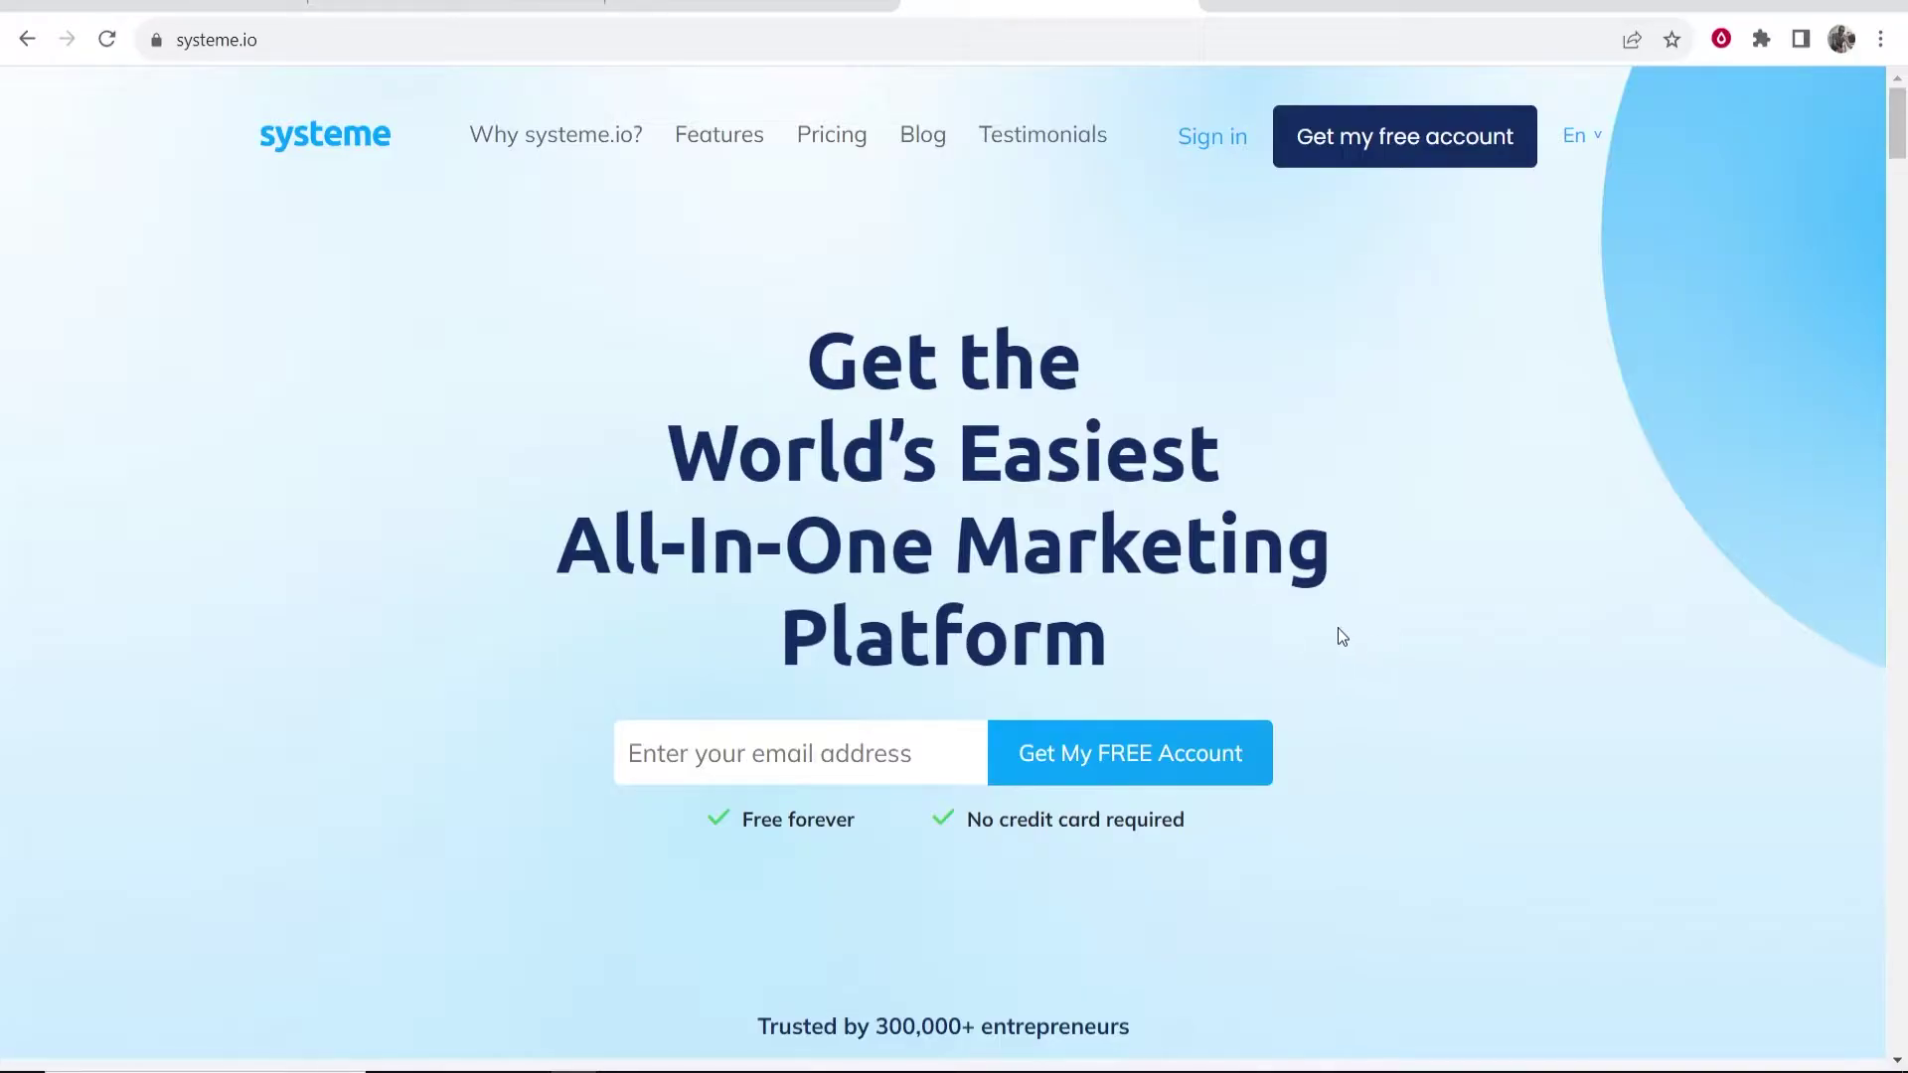
- Scroll the page, highlighting the Send marketing emails and Build websites headings
{"action": "scroll", "coordinate": [1366, 626], "scroll_direction": "down", "scroll_amount": 7}
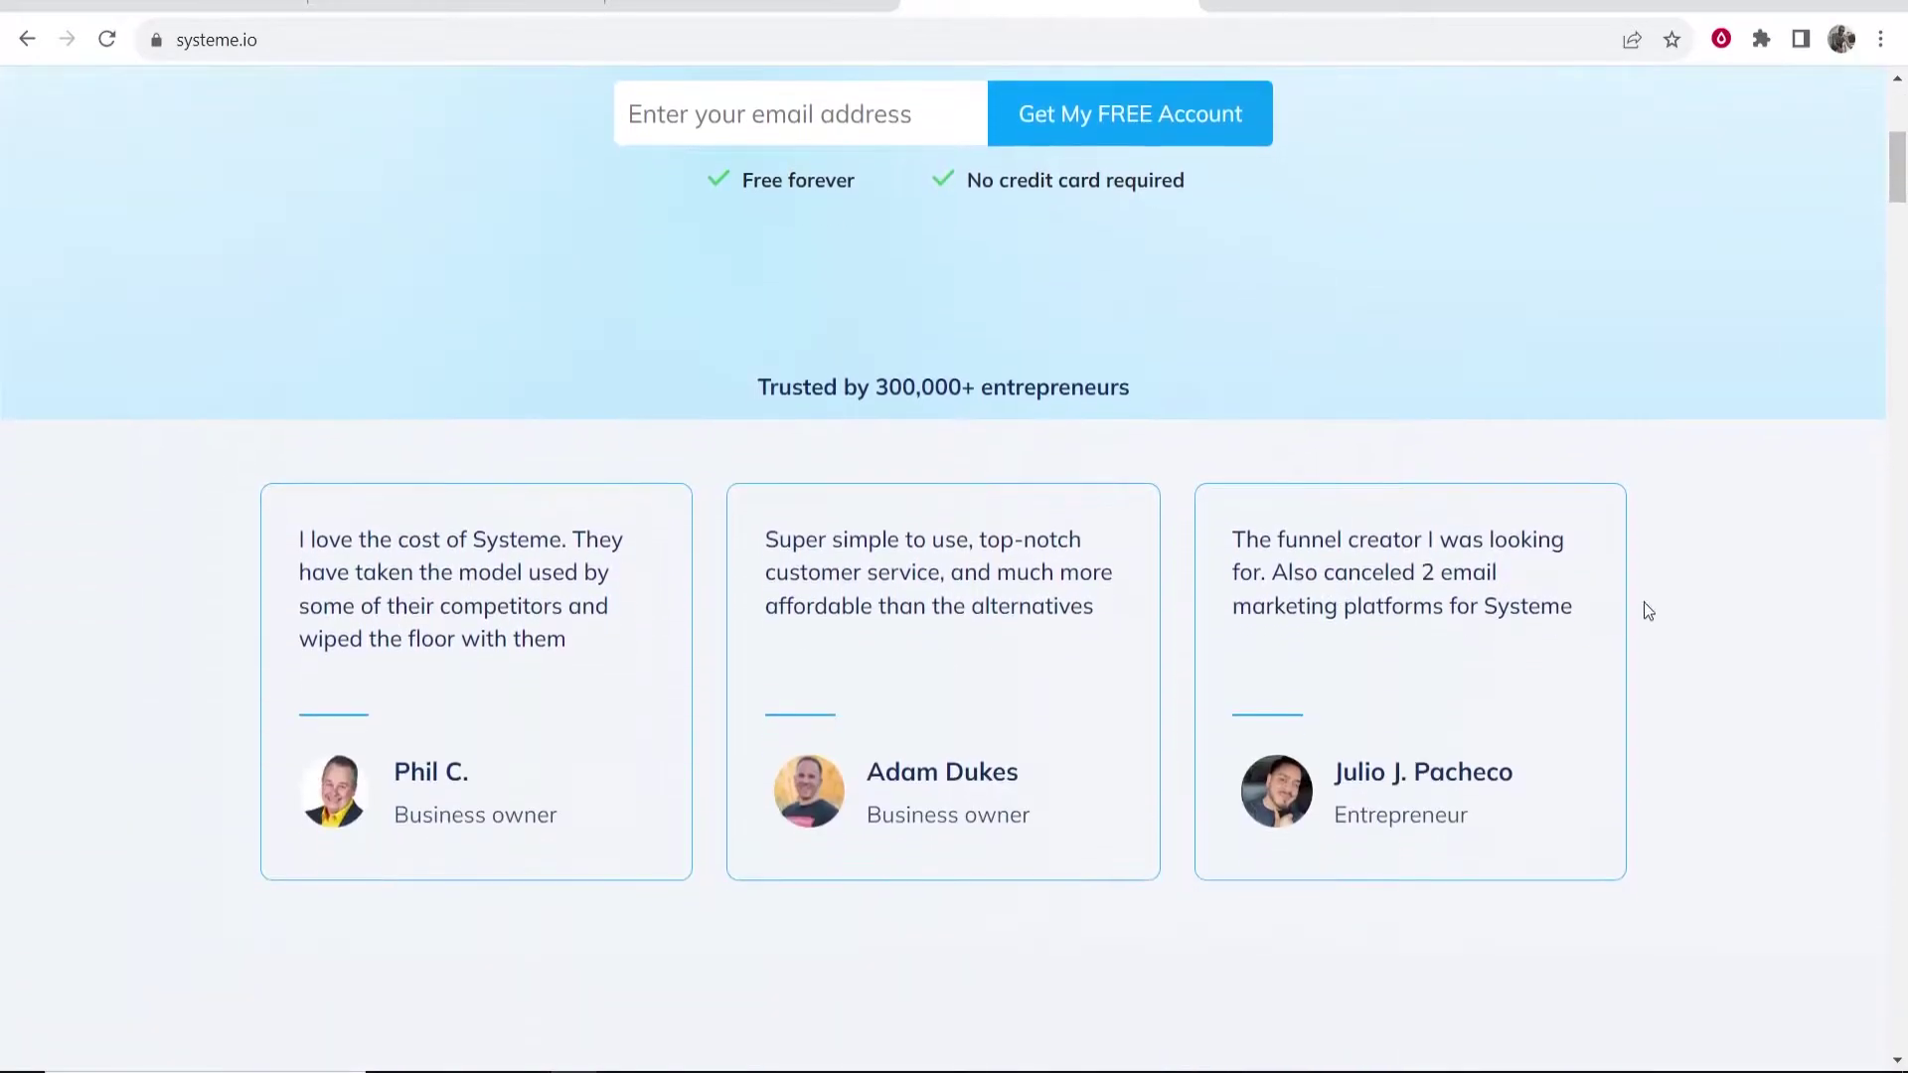
{"action": "scroll", "coordinate": [1089, 494], "scroll_direction": "down", "scroll_amount": 11}
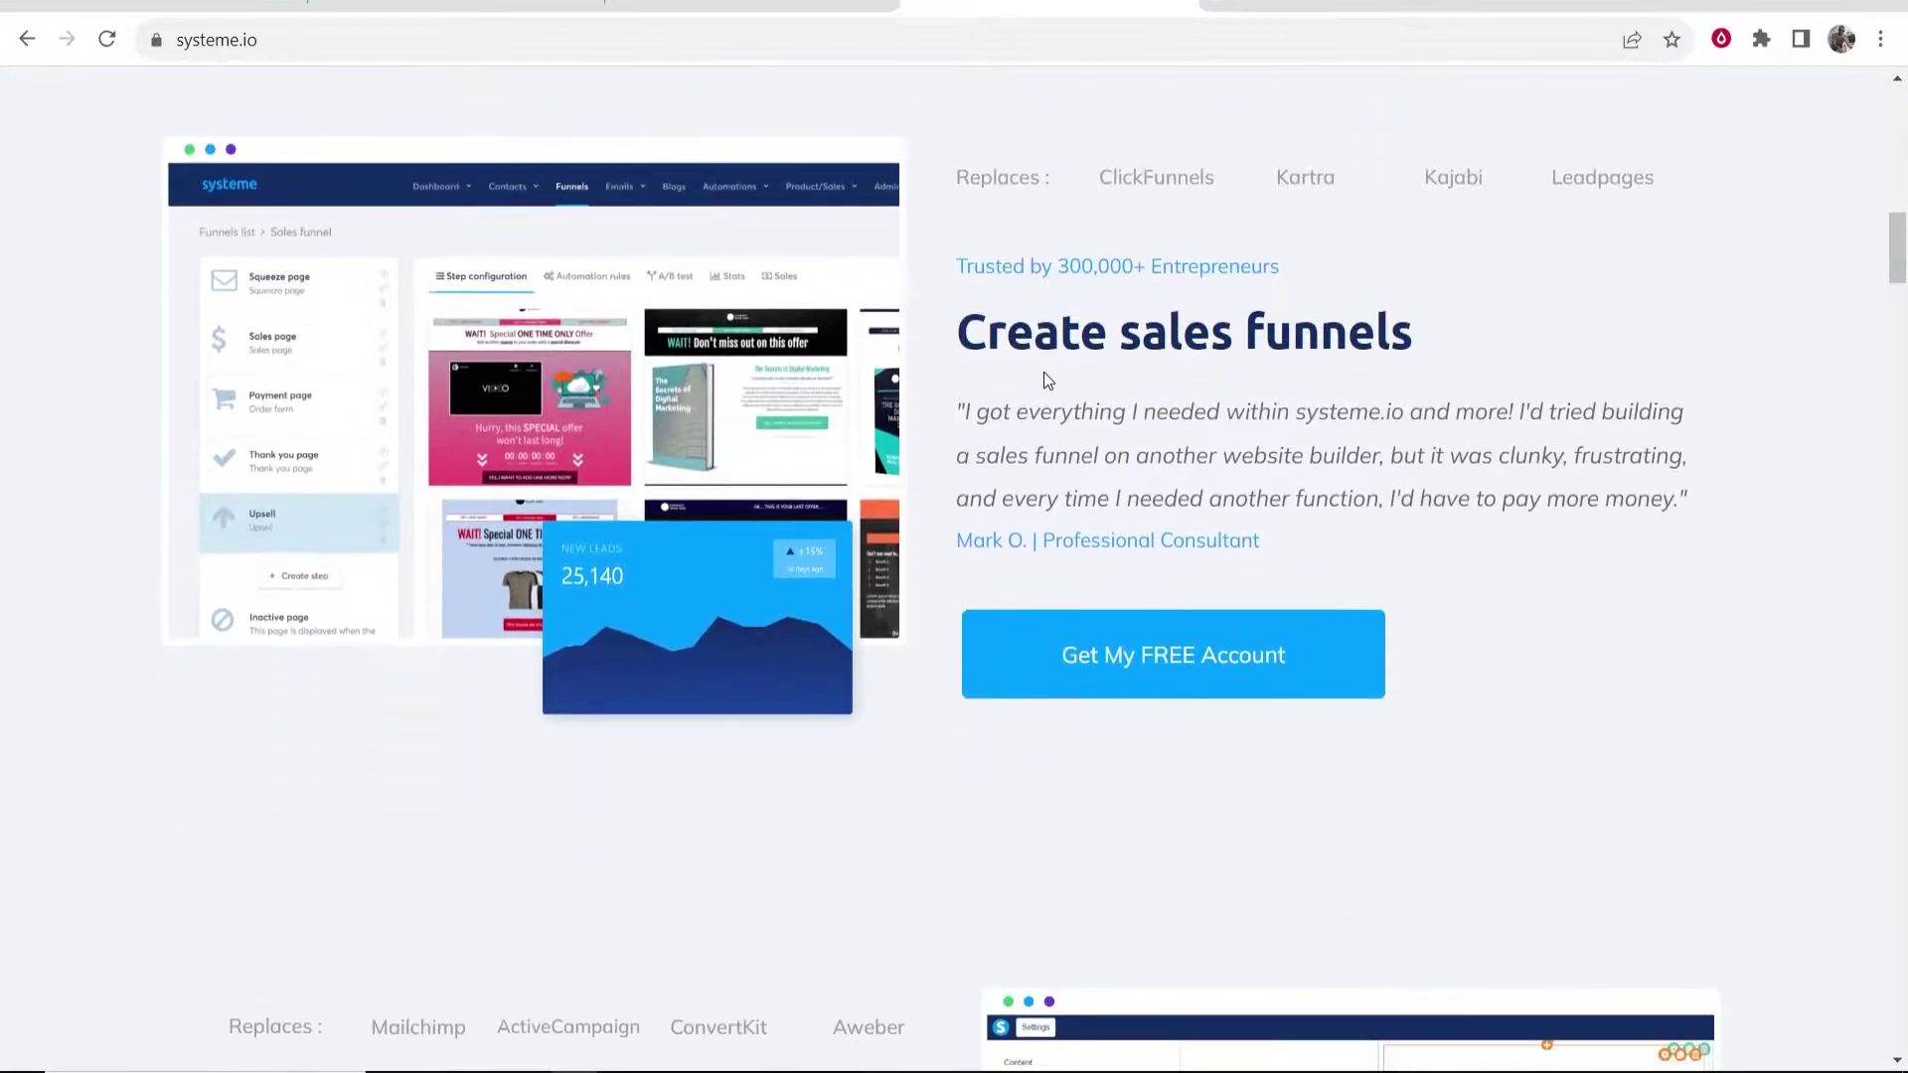
{"action": "left_click_drag", "start_coordinate": [957, 328], "coordinate": [1379, 343]}
{"action": "left_click", "coordinate": [1426, 337]}
{"action": "scroll", "coordinate": [1427, 338], "scroll_direction": "down", "scroll_amount": 5}
{"action": "left_click_drag", "start_coordinate": [227, 536], "coordinate": [797, 537]}
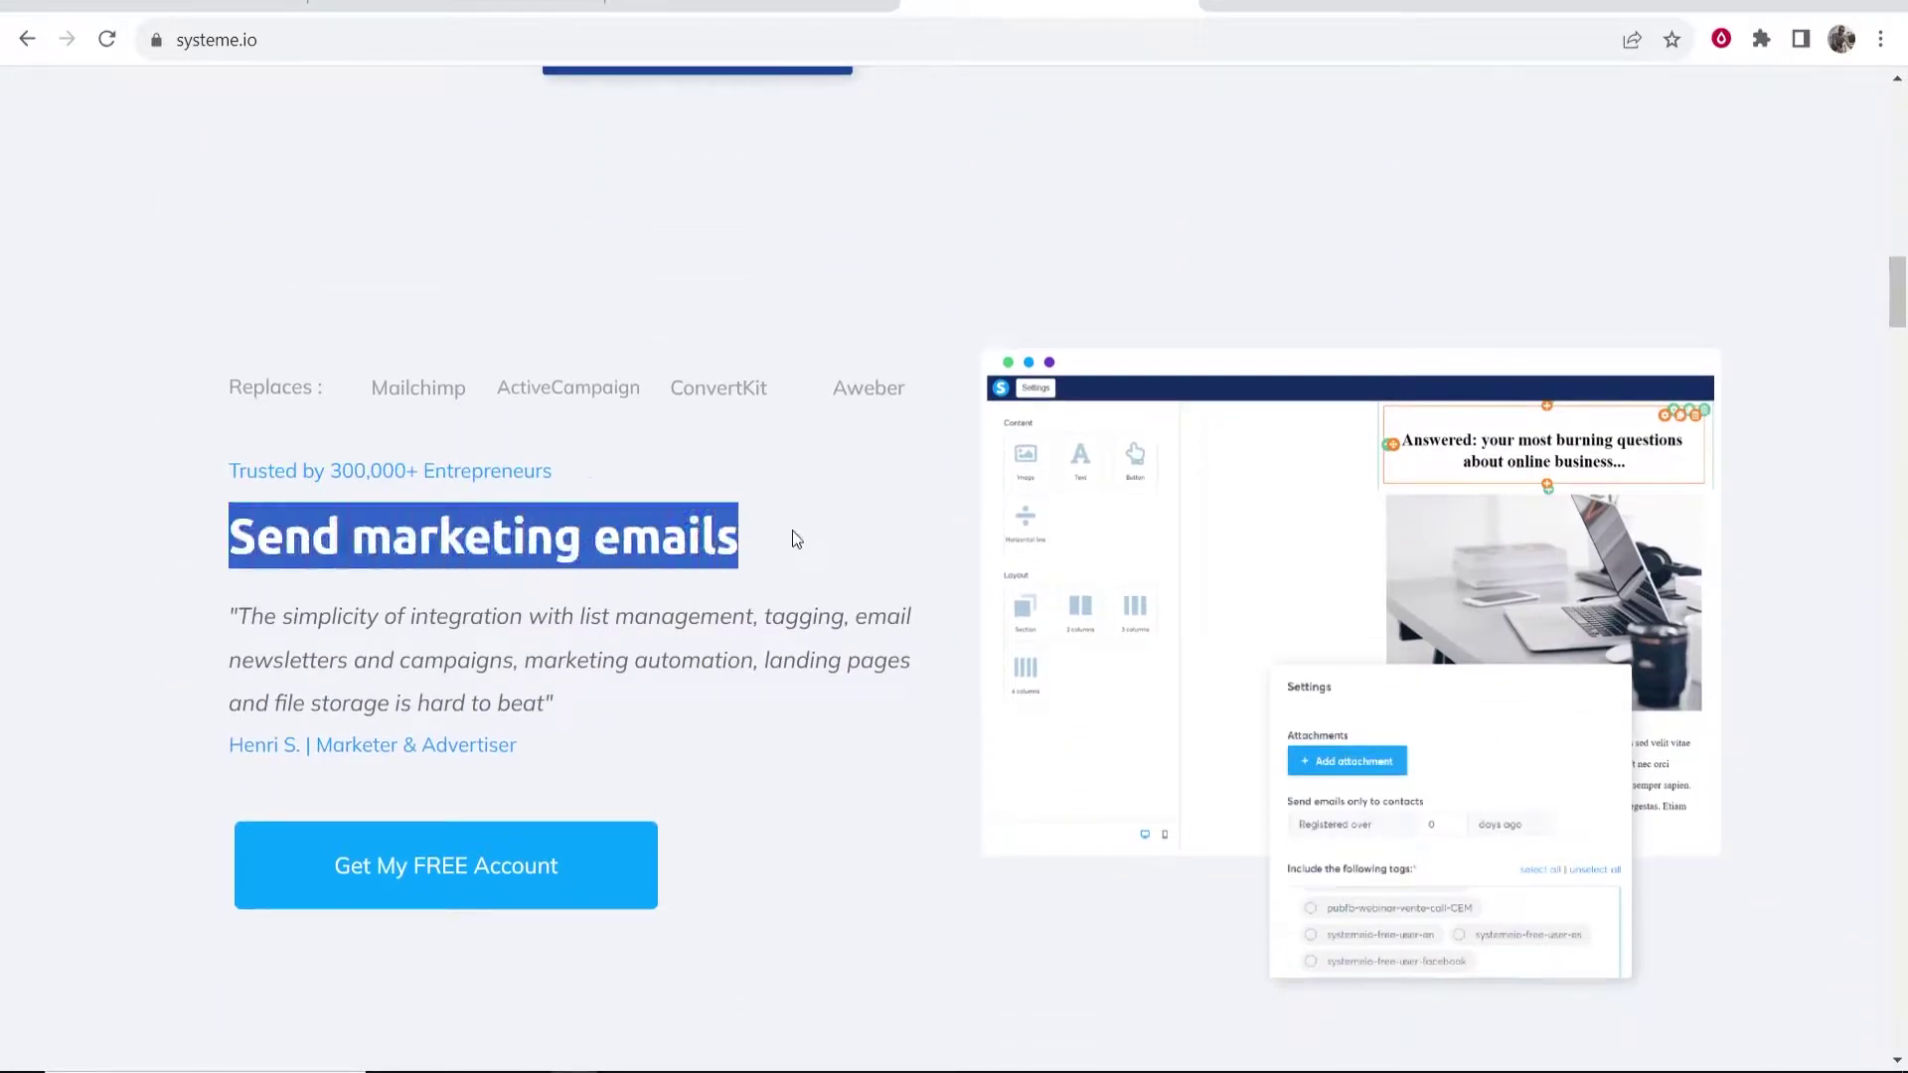
{"action": "left_click", "coordinate": [625, 507]}
{"action": "scroll", "coordinate": [500, 495], "scroll_direction": "down", "scroll_amount": 9}
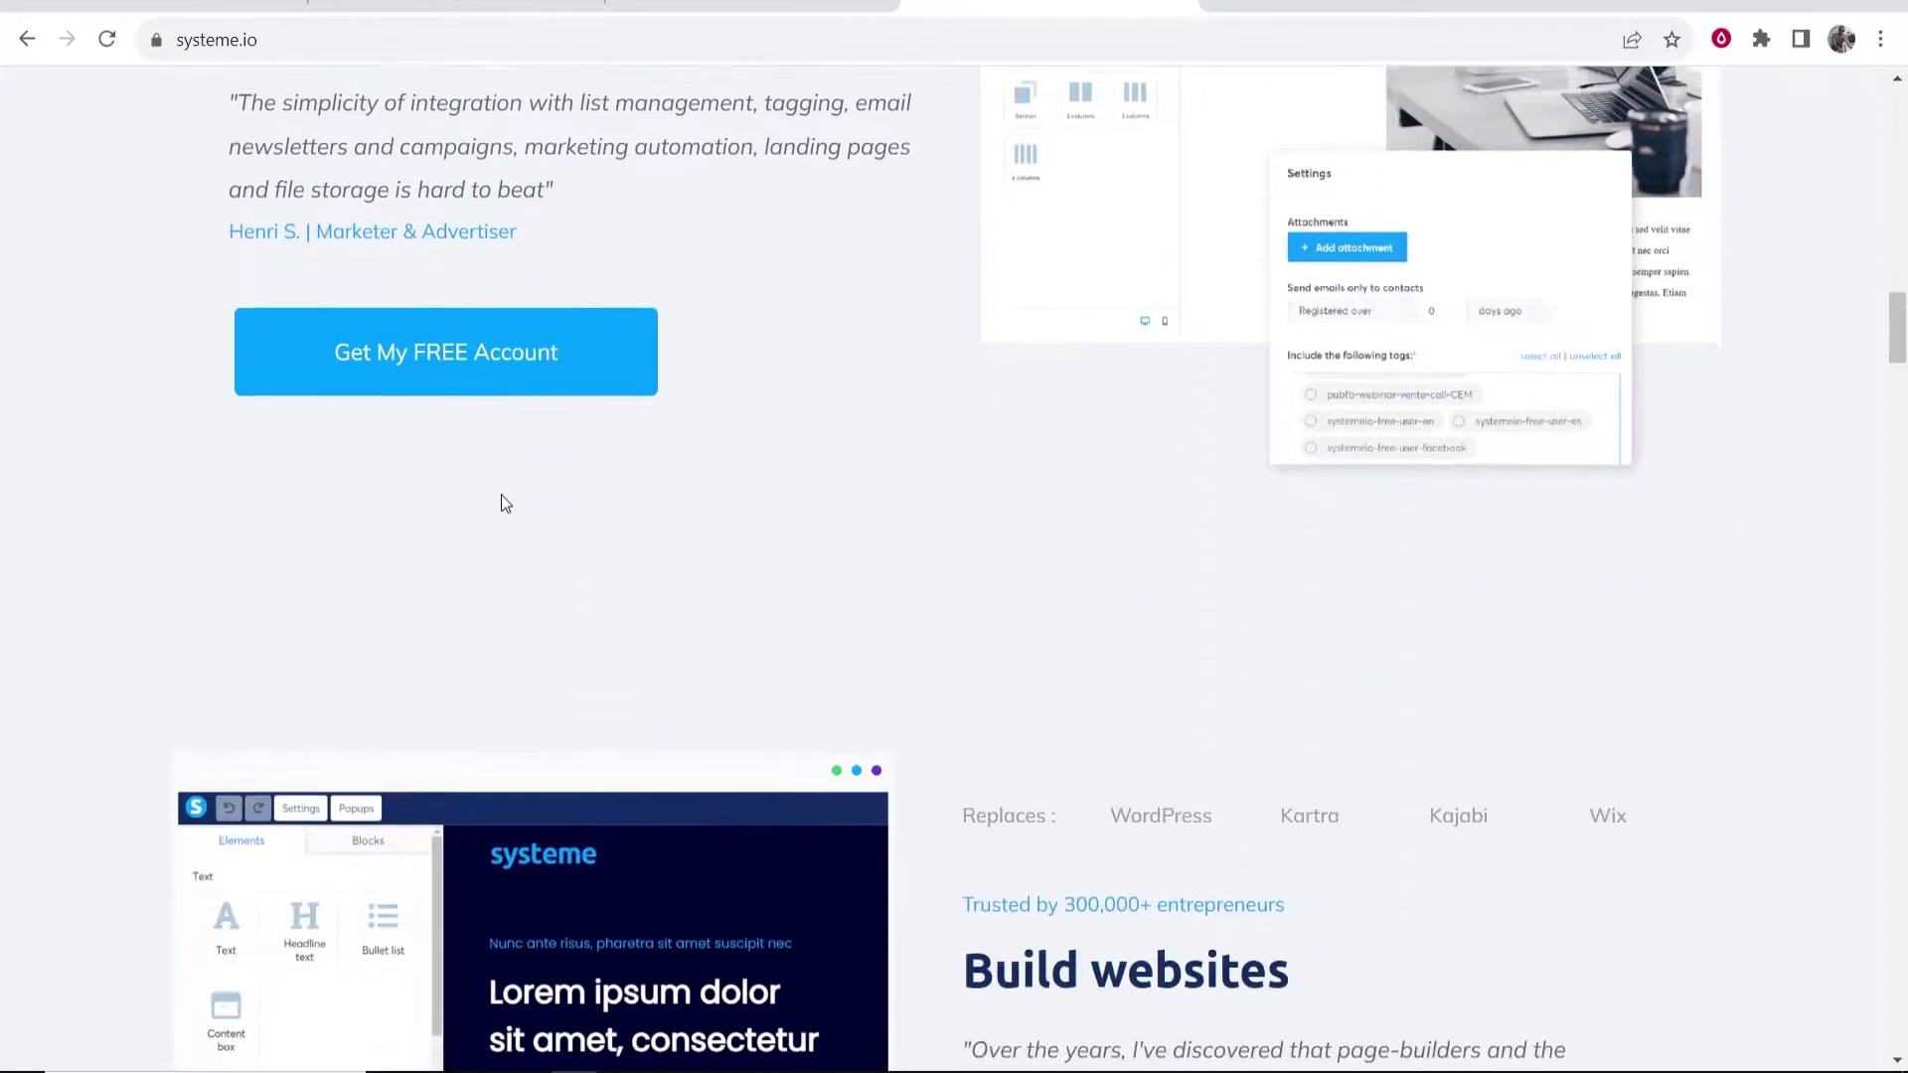
{"action": "left_click_drag", "start_coordinate": [960, 592], "coordinate": [1332, 598]}
{"action": "left_click", "coordinate": [1331, 598]}
{"action": "scroll", "coordinate": [1313, 600], "scroll_direction": "down", "scroll_amount": 4}
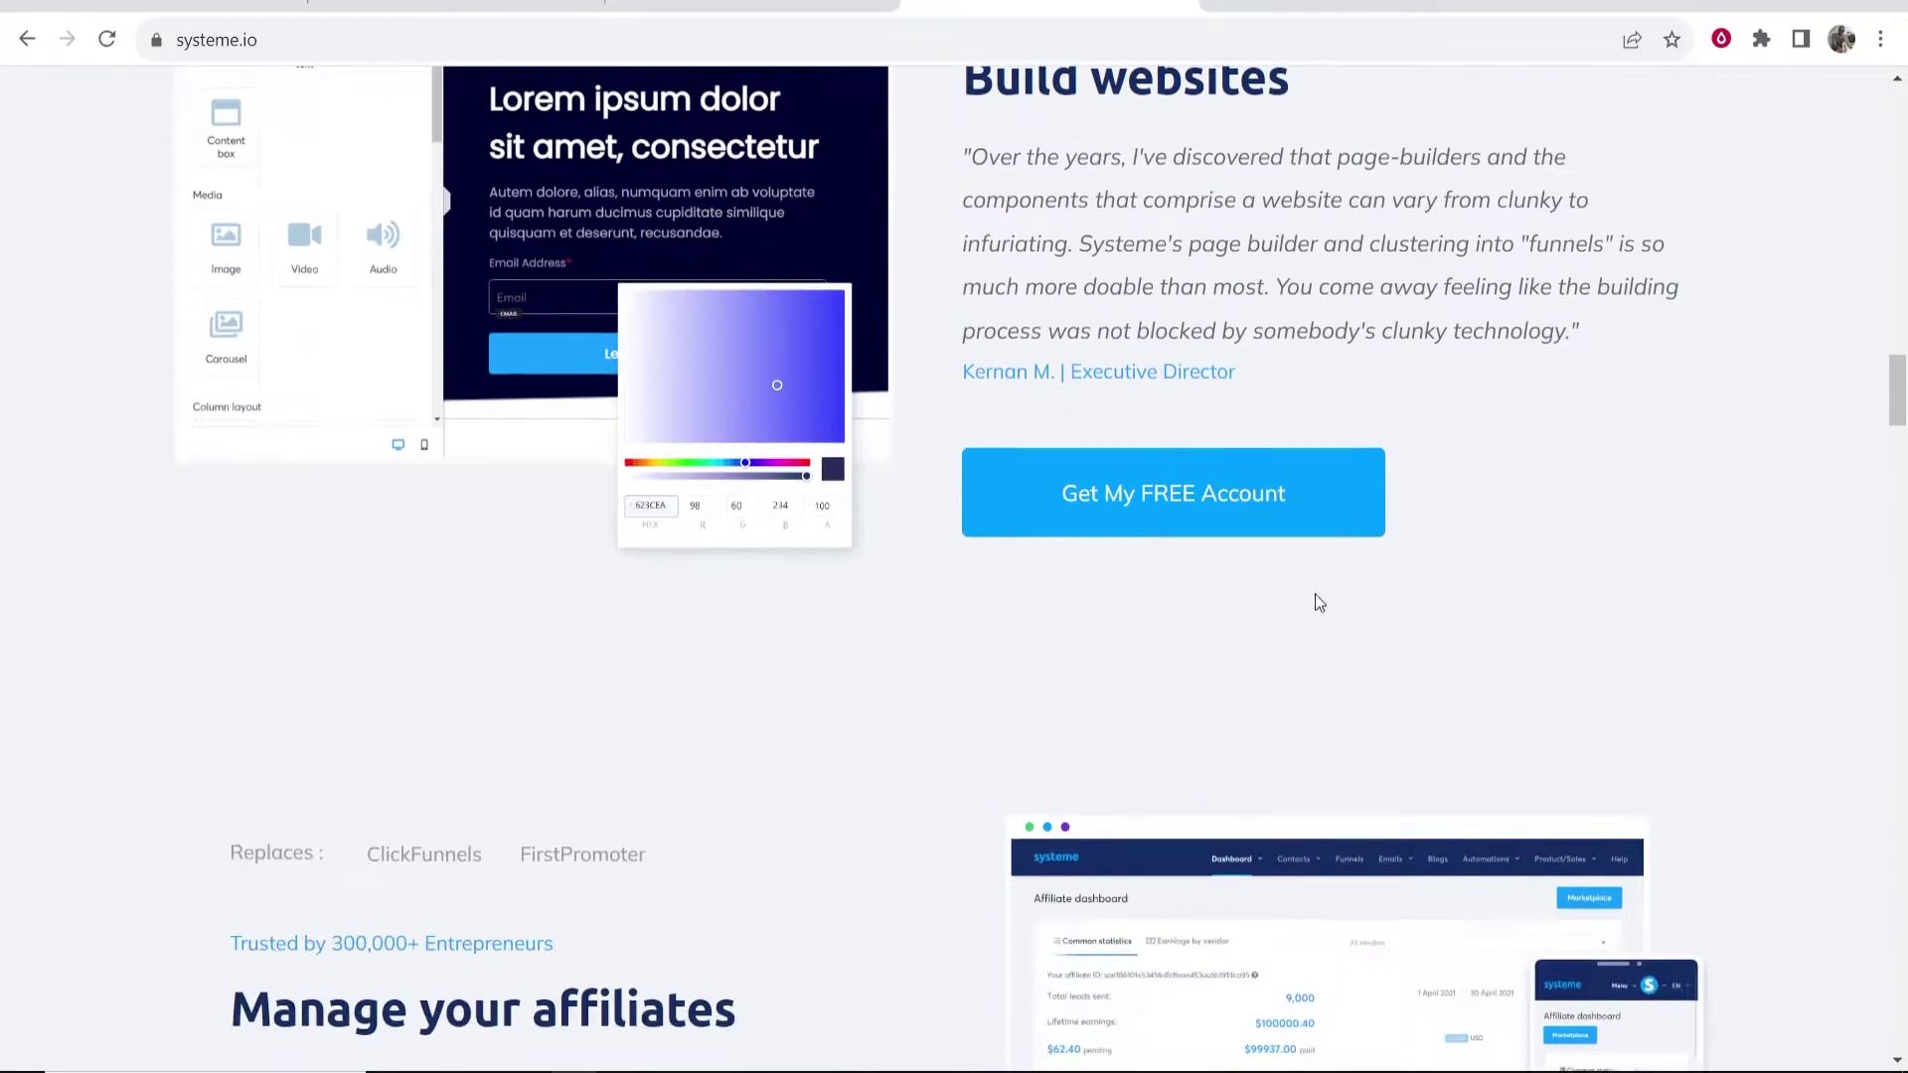
{"action": "scroll", "coordinate": [1318, 608], "scroll_direction": "up", "scroll_amount": 20}
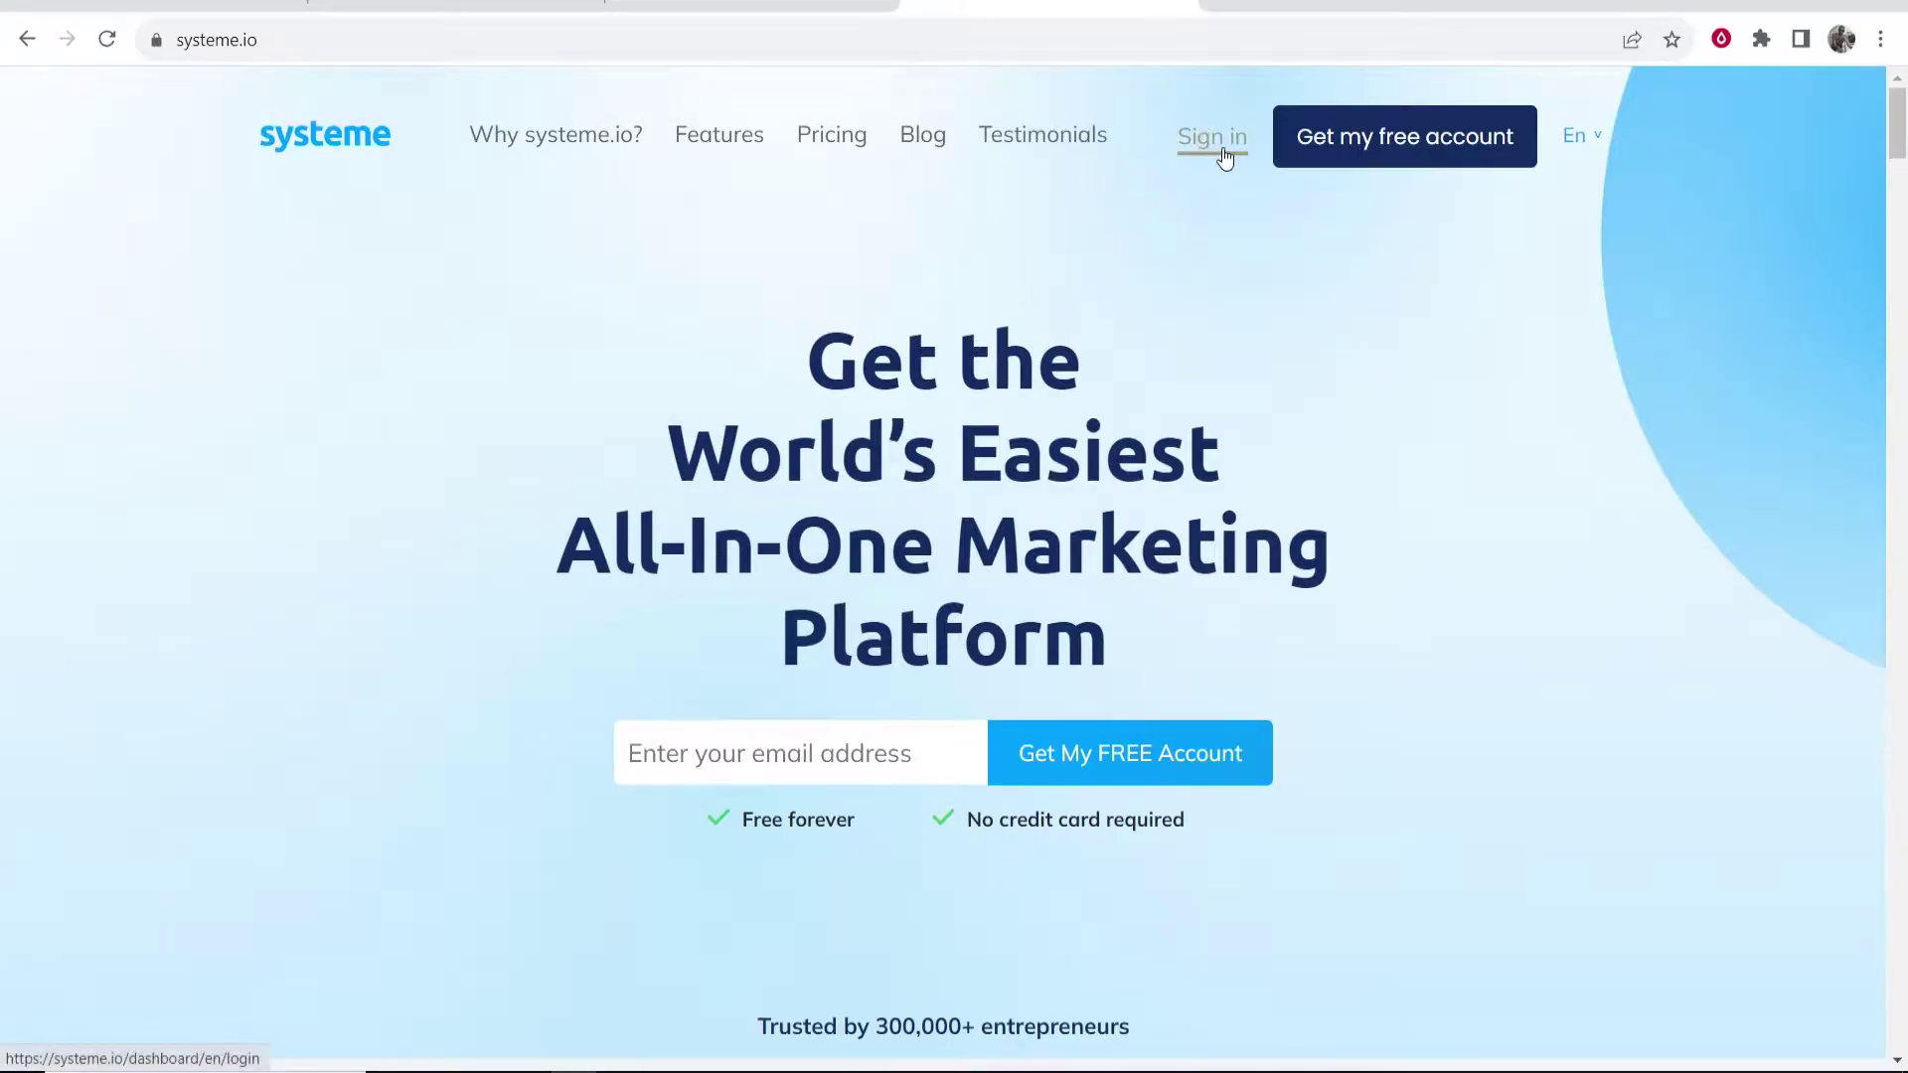
- Open Payment gateways in the dashboard's account settings, then go to the Funnels list
{"action": "left_click", "coordinate": [723, 9]}
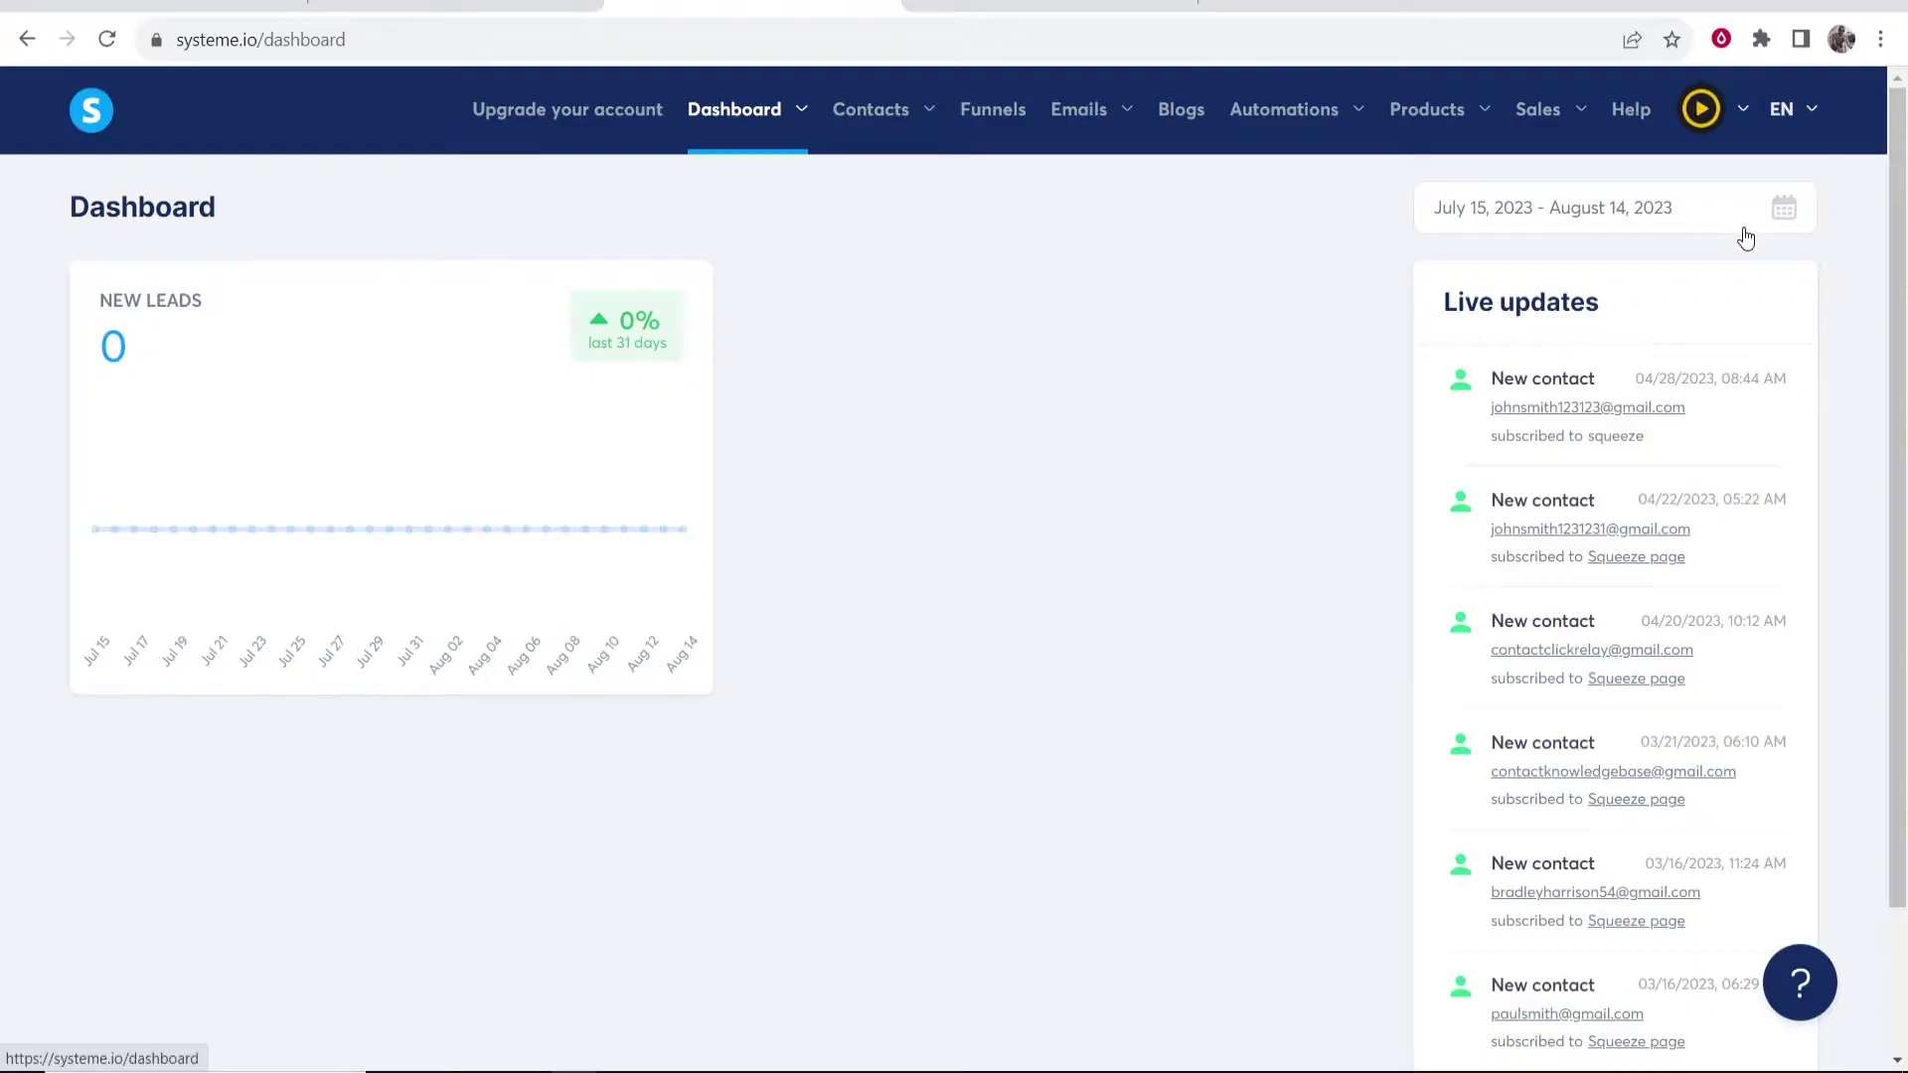
{"action": "left_click", "coordinate": [1694, 112]}
{"action": "mouse_move", "coordinate": [1697, 106]}
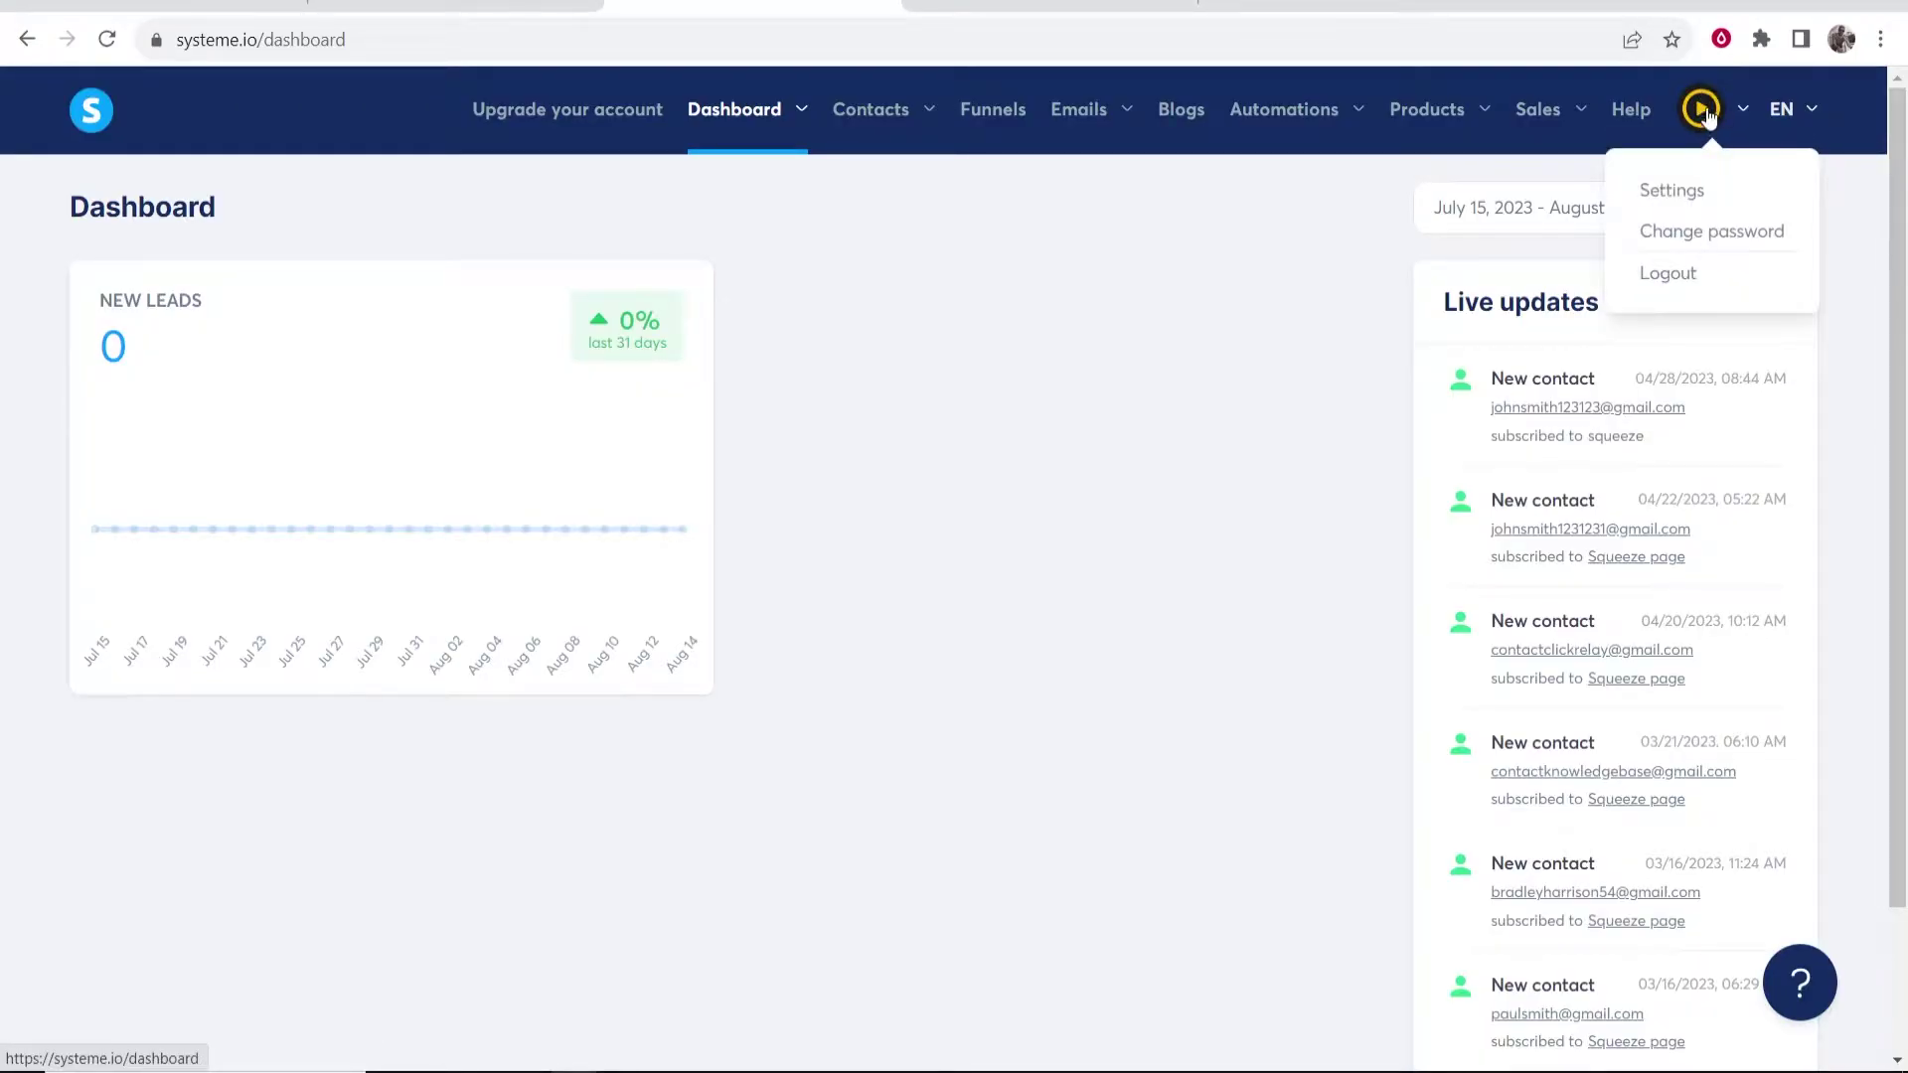
{"action": "left_click", "coordinate": [1671, 194]}
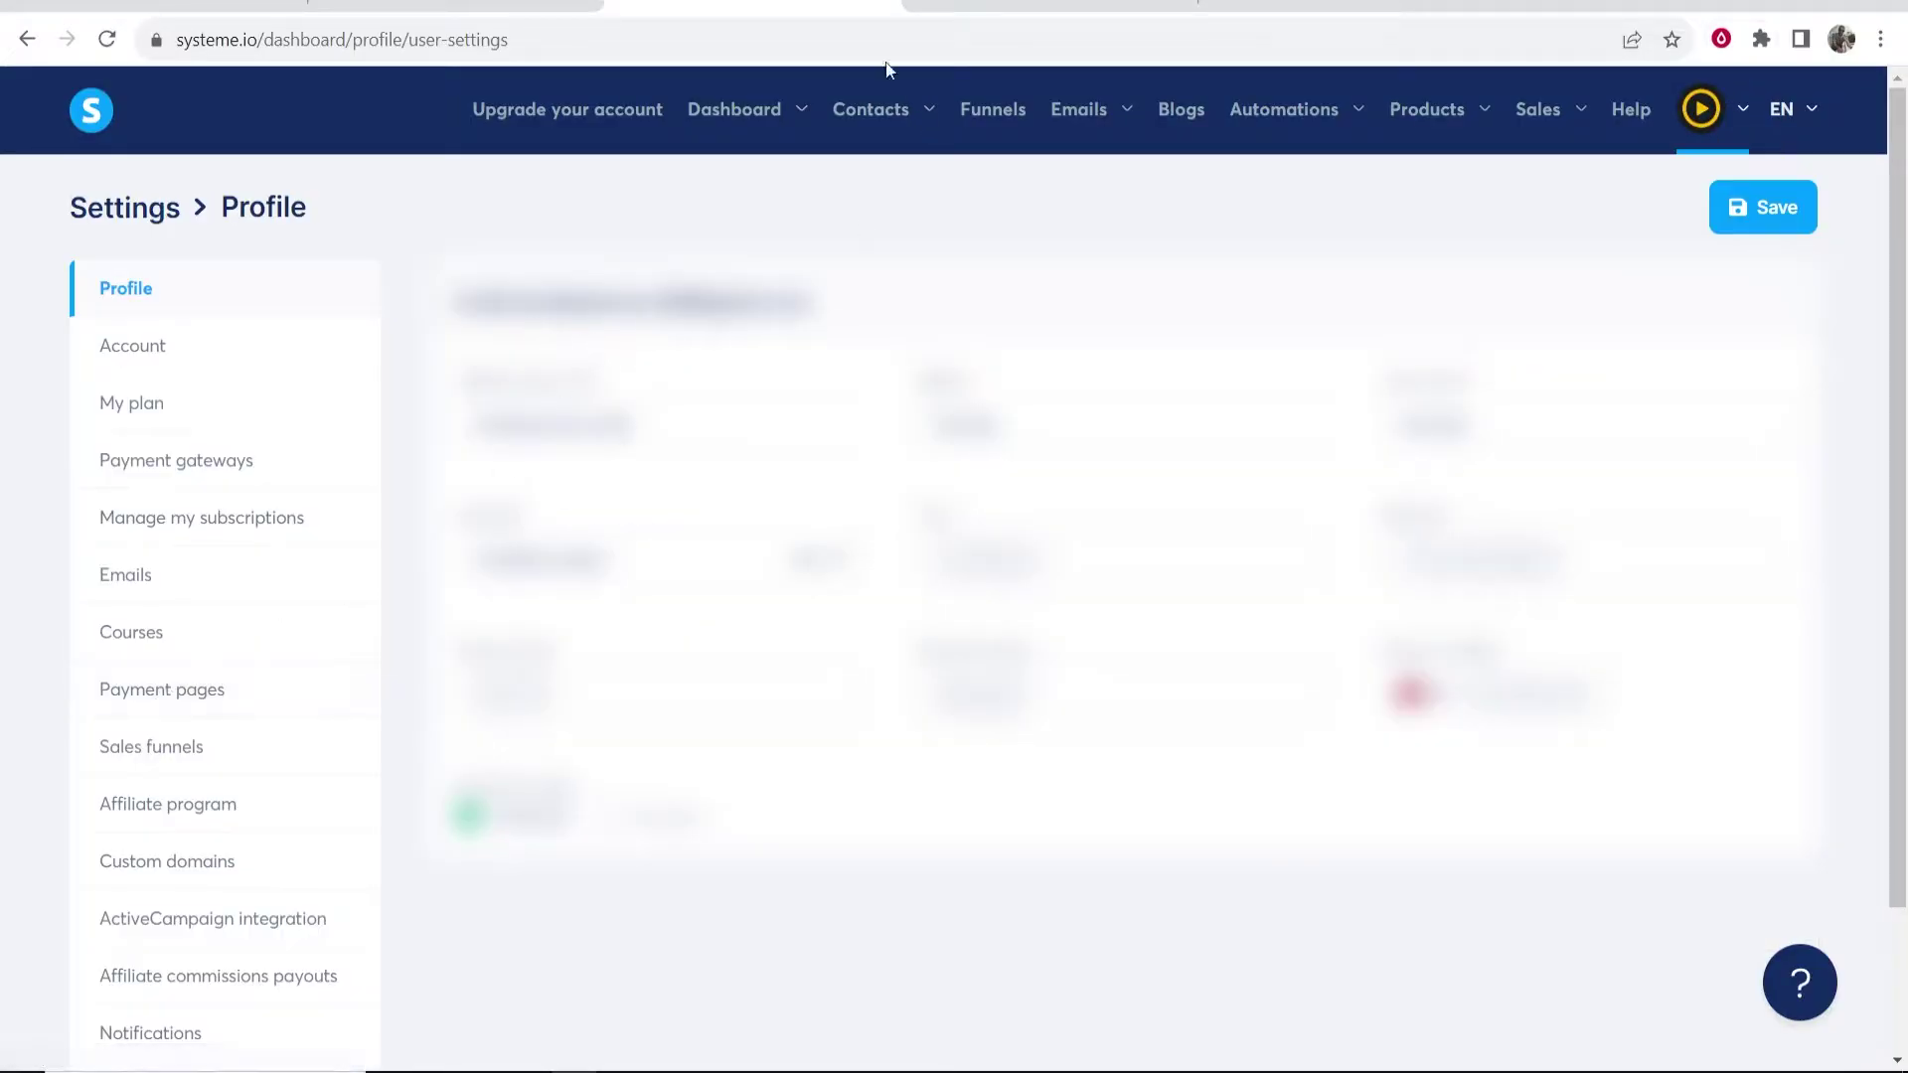
{"action": "left_click", "coordinate": [162, 462]}
{"action": "scroll", "coordinate": [179, 473], "scroll_direction": "down", "scroll_amount": 1}
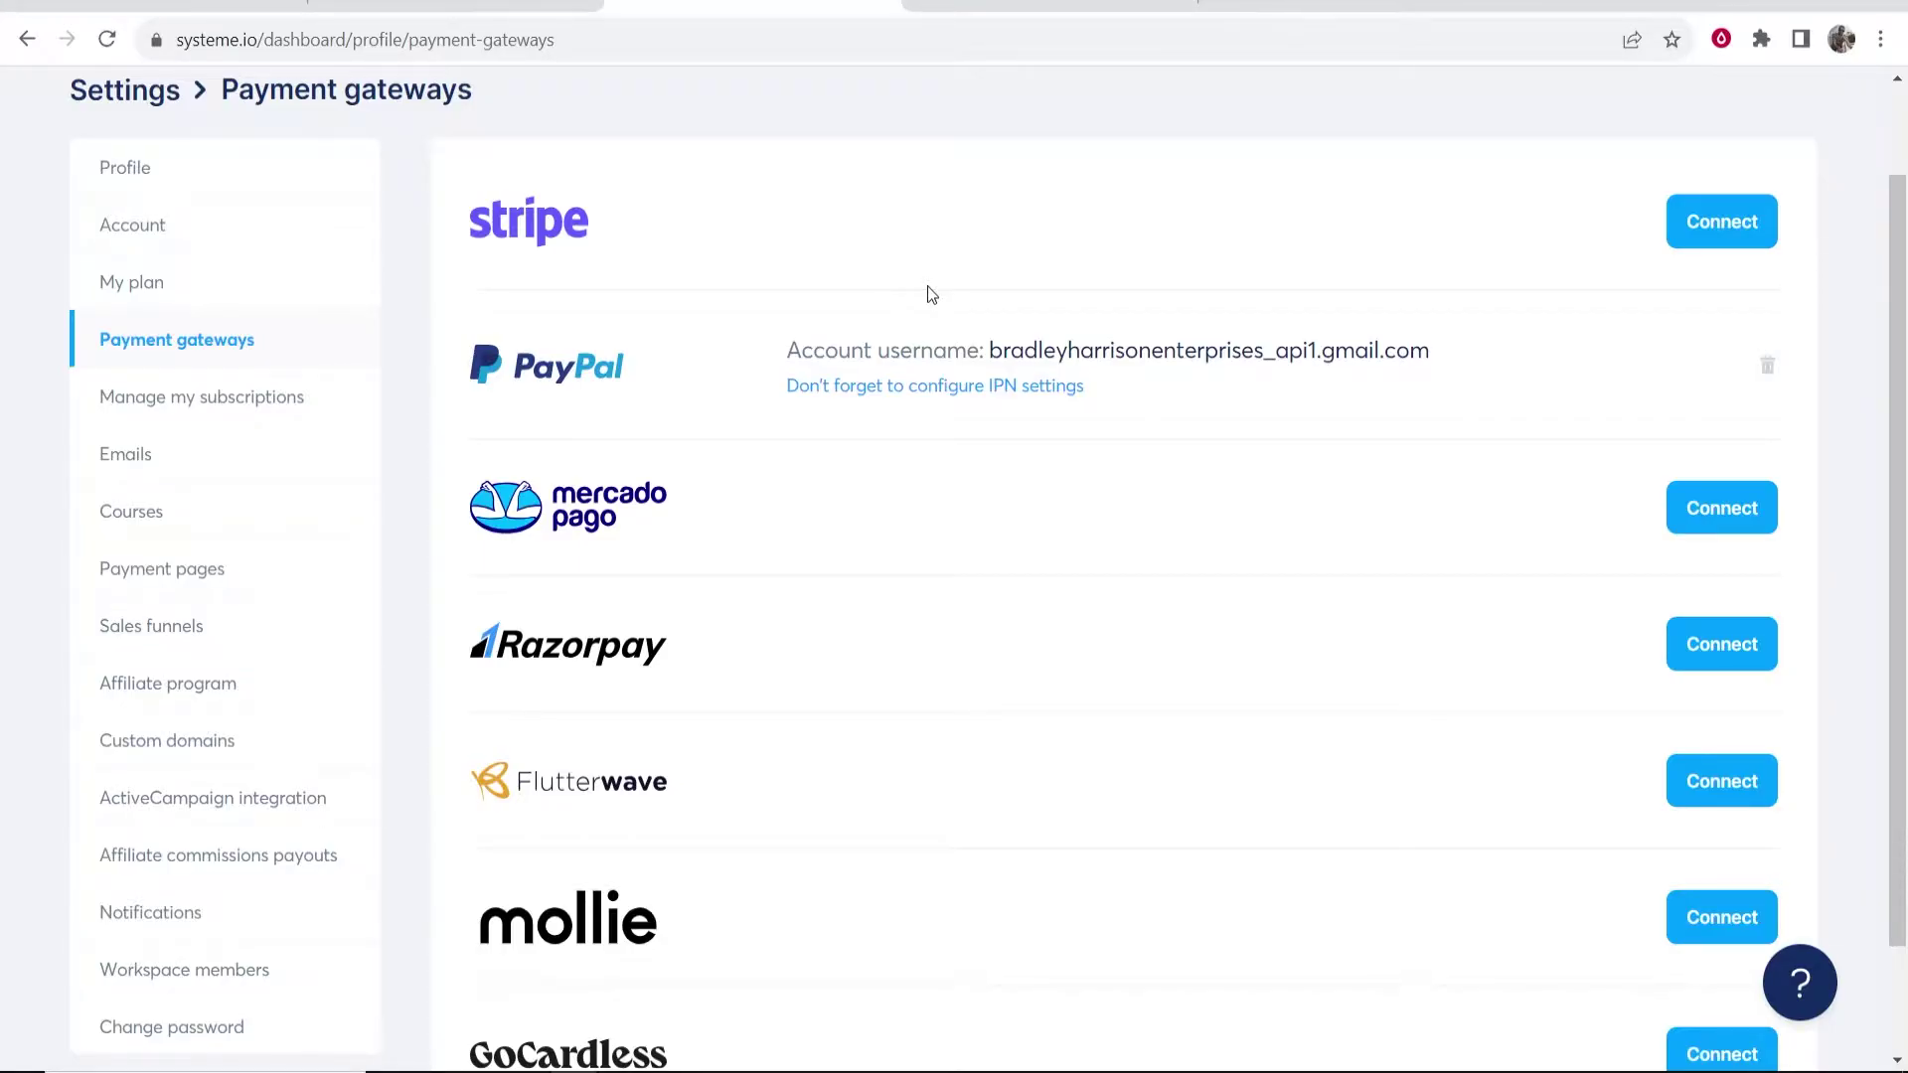
{"action": "scroll", "coordinate": [931, 294], "scroll_direction": "up", "scroll_amount": 1}
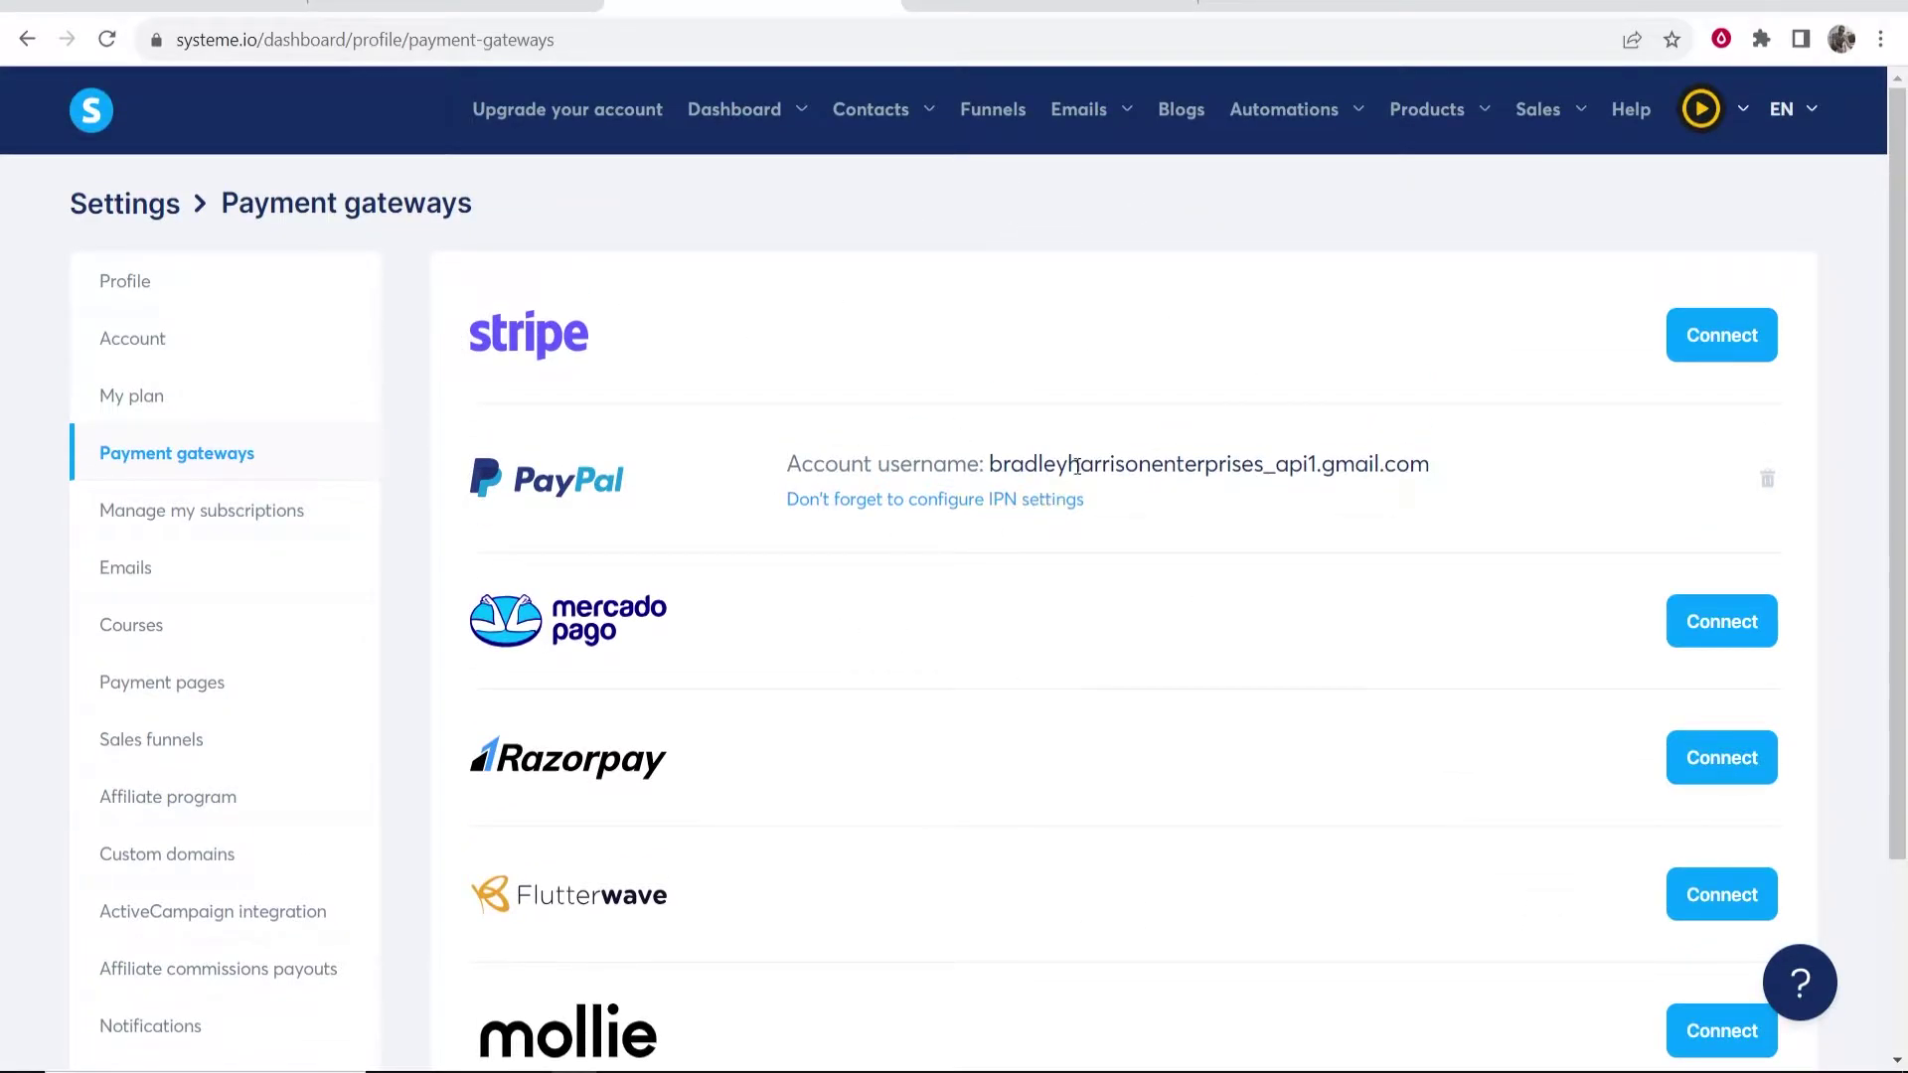
{"action": "left_click", "coordinate": [1006, 115]}
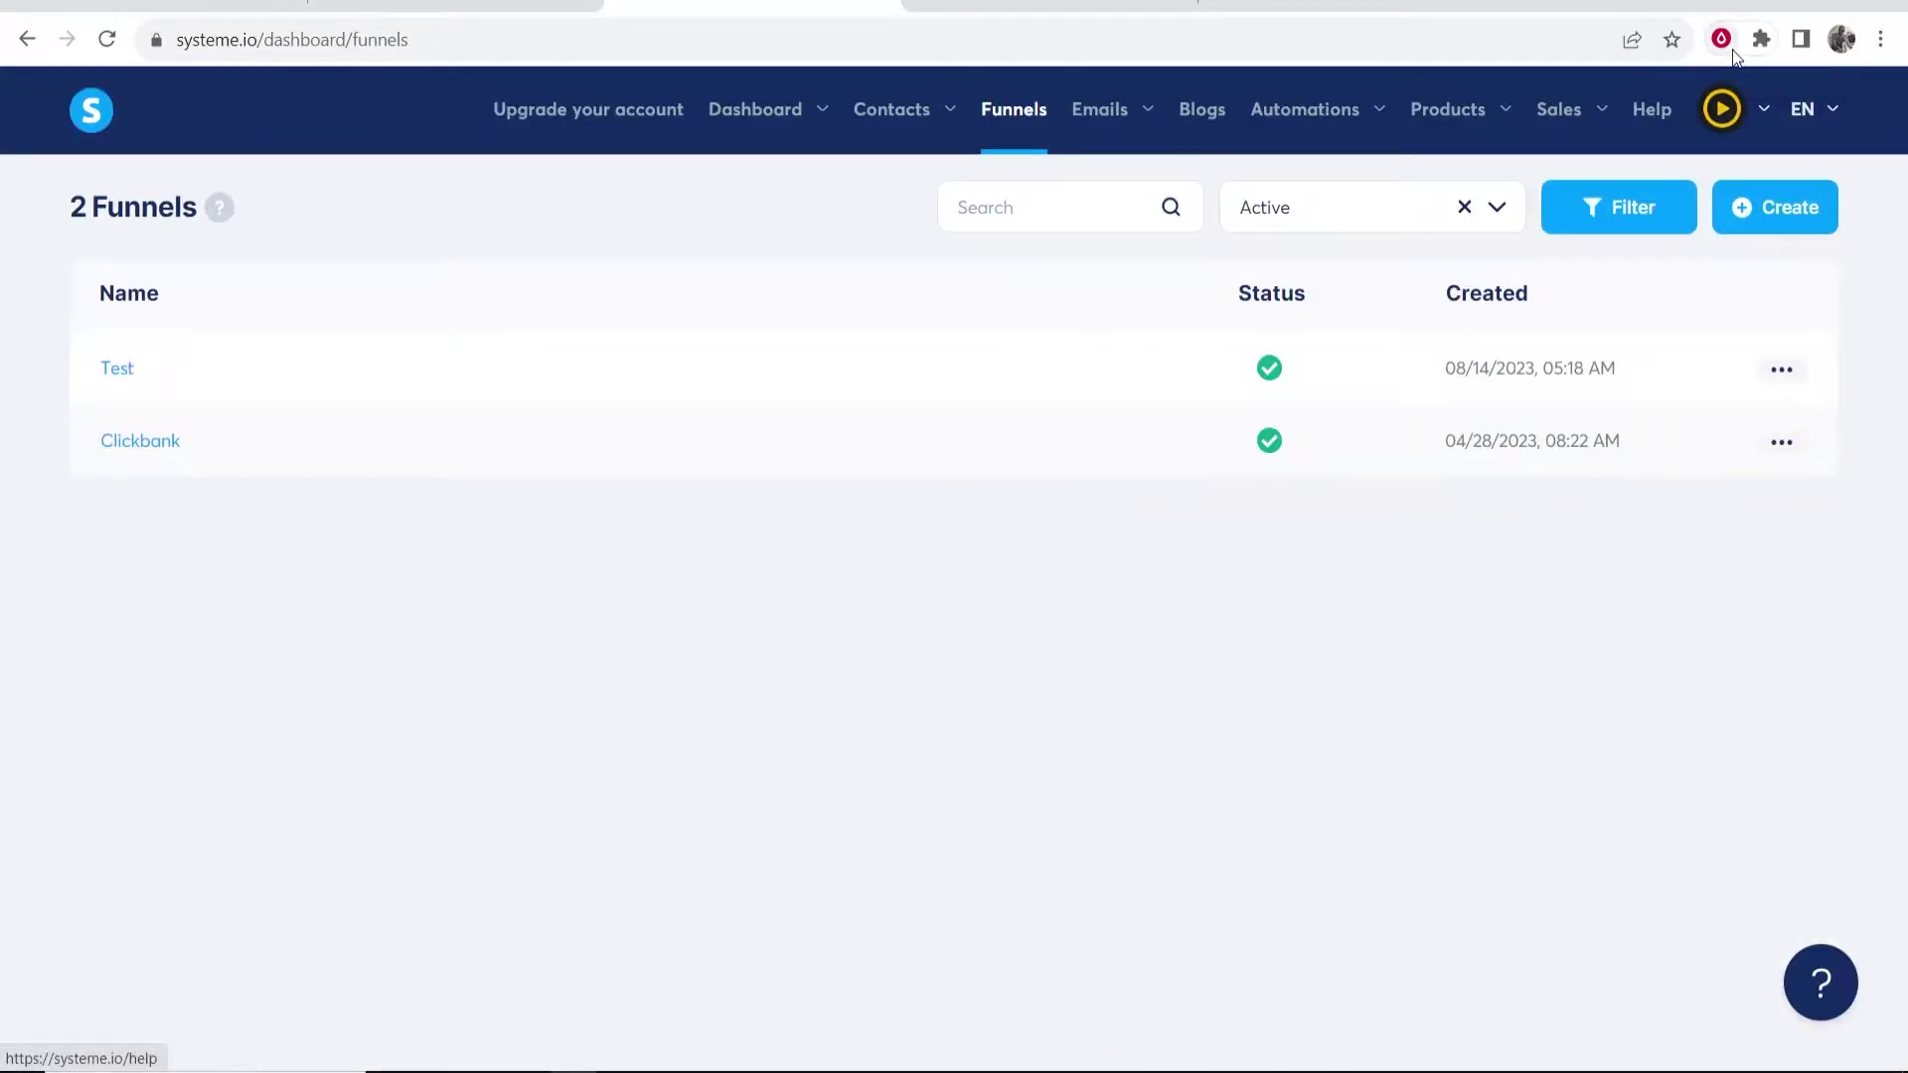
- Start a new funnel named 'YouTube Tutorial'
{"action": "left_click", "coordinate": [1814, 218]}
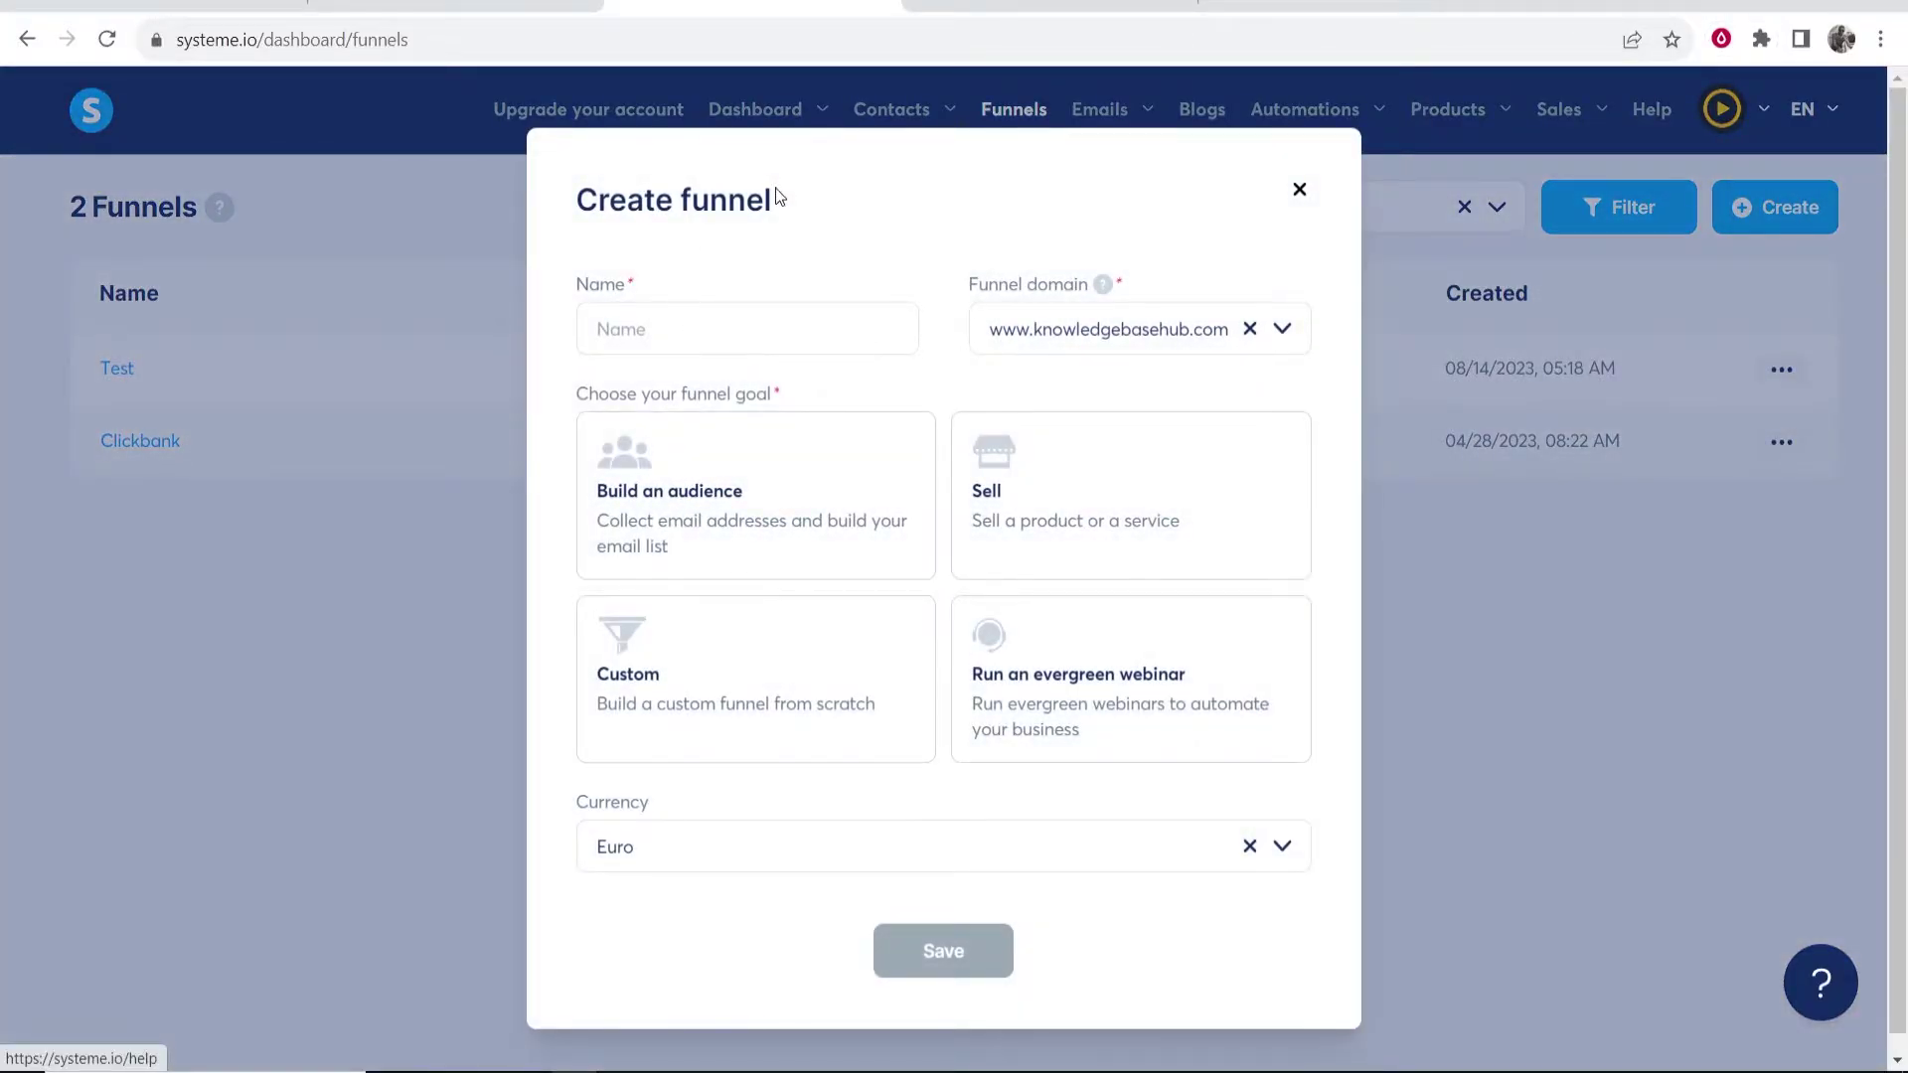
{"action": "left_click_drag", "start_coordinate": [778, 196], "coordinate": [537, 199]}
{"action": "left_click", "coordinate": [717, 329]}
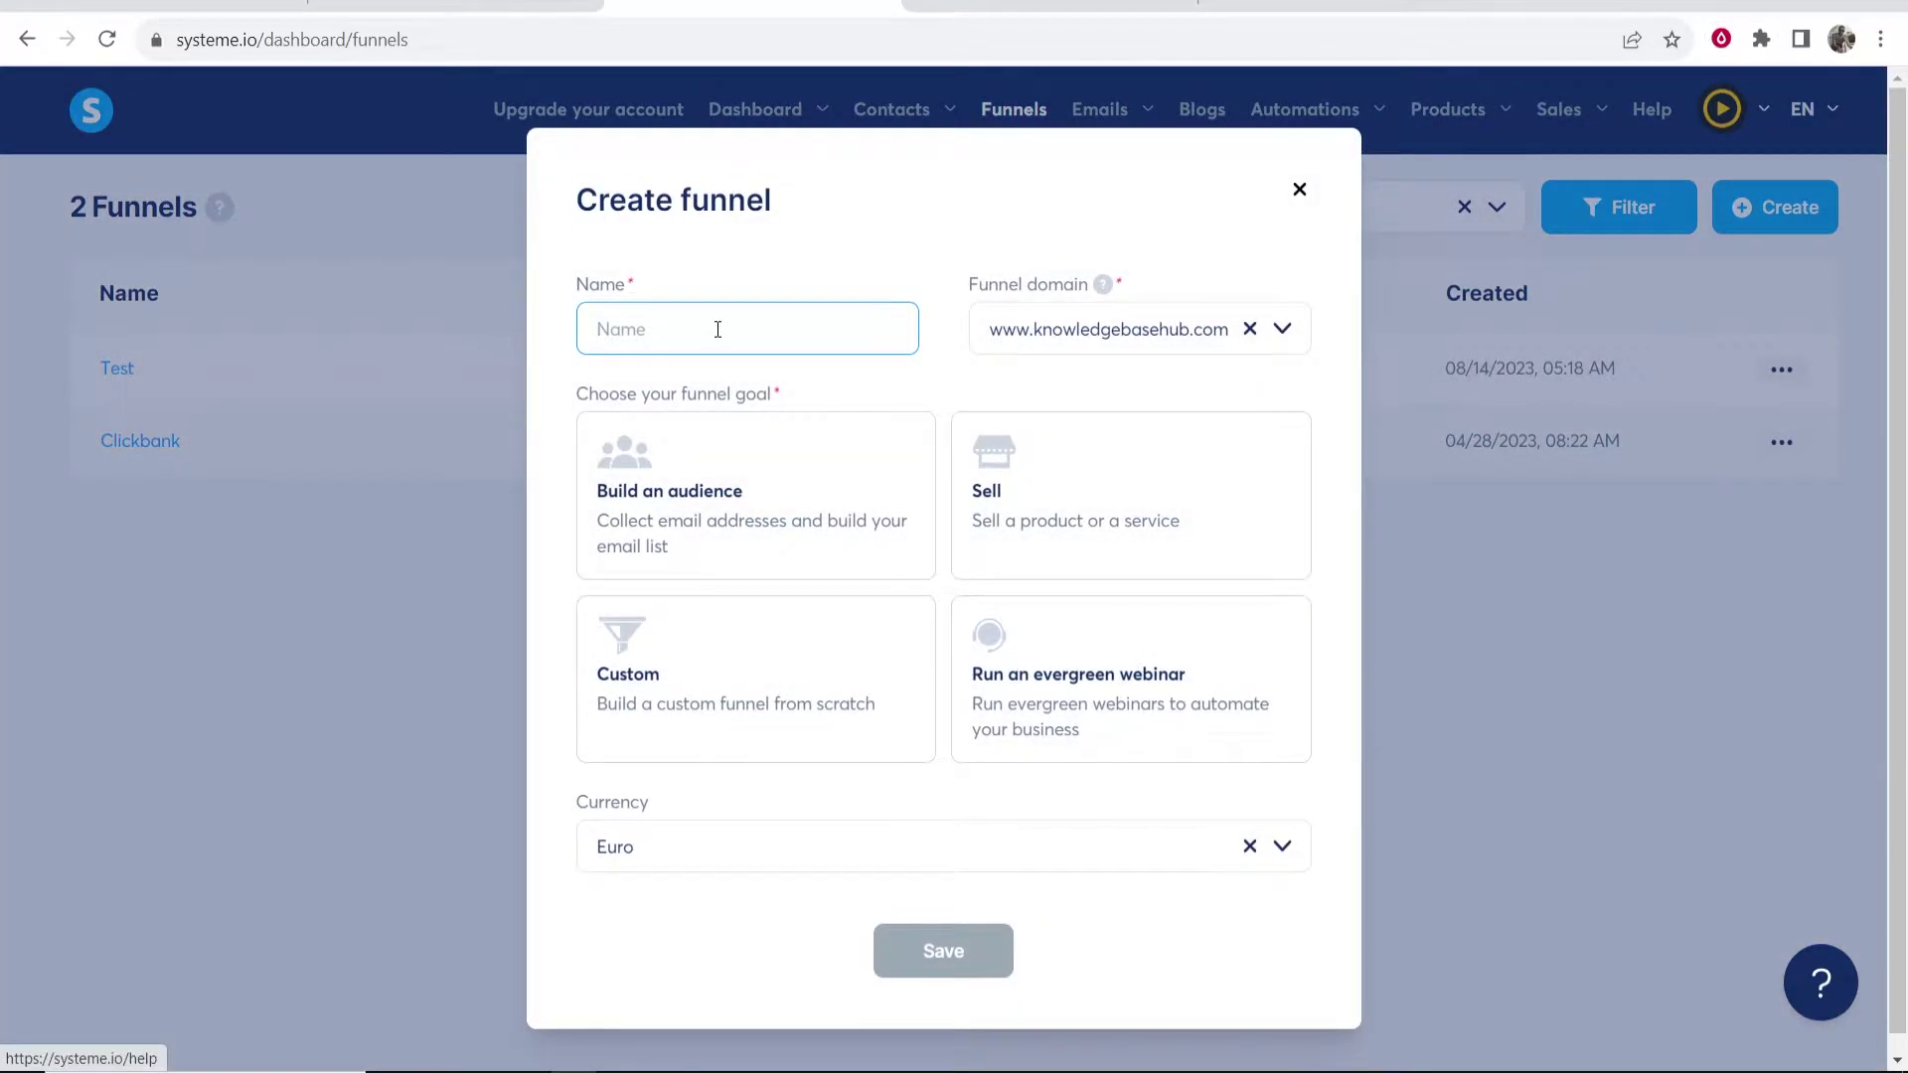
{"action": "type", "text": "YouTube Tutorial"}
- Set the funnel domain to the account's systeme.io subdomain
{"action": "left_click_drag", "start_coordinate": [990, 334], "coordinate": [1214, 343]}
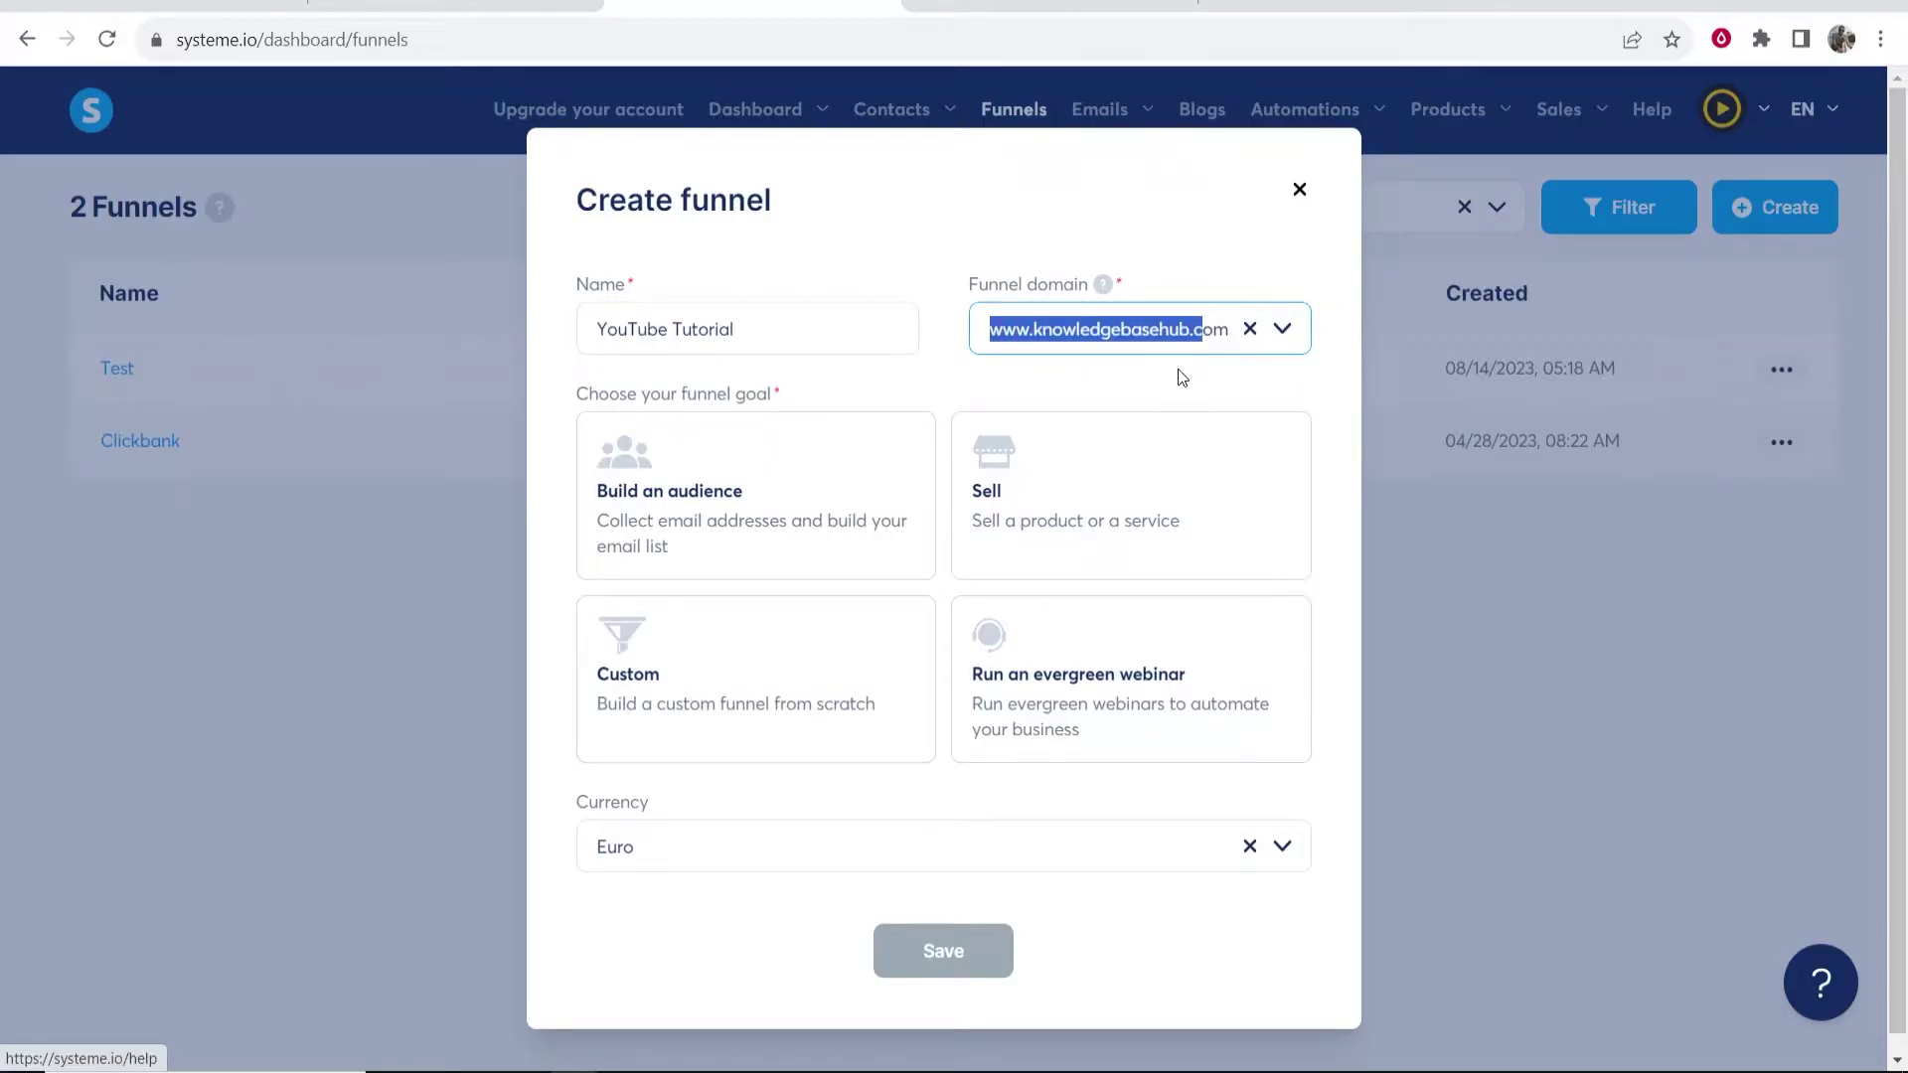
{"action": "left_click", "coordinate": [1180, 375]}
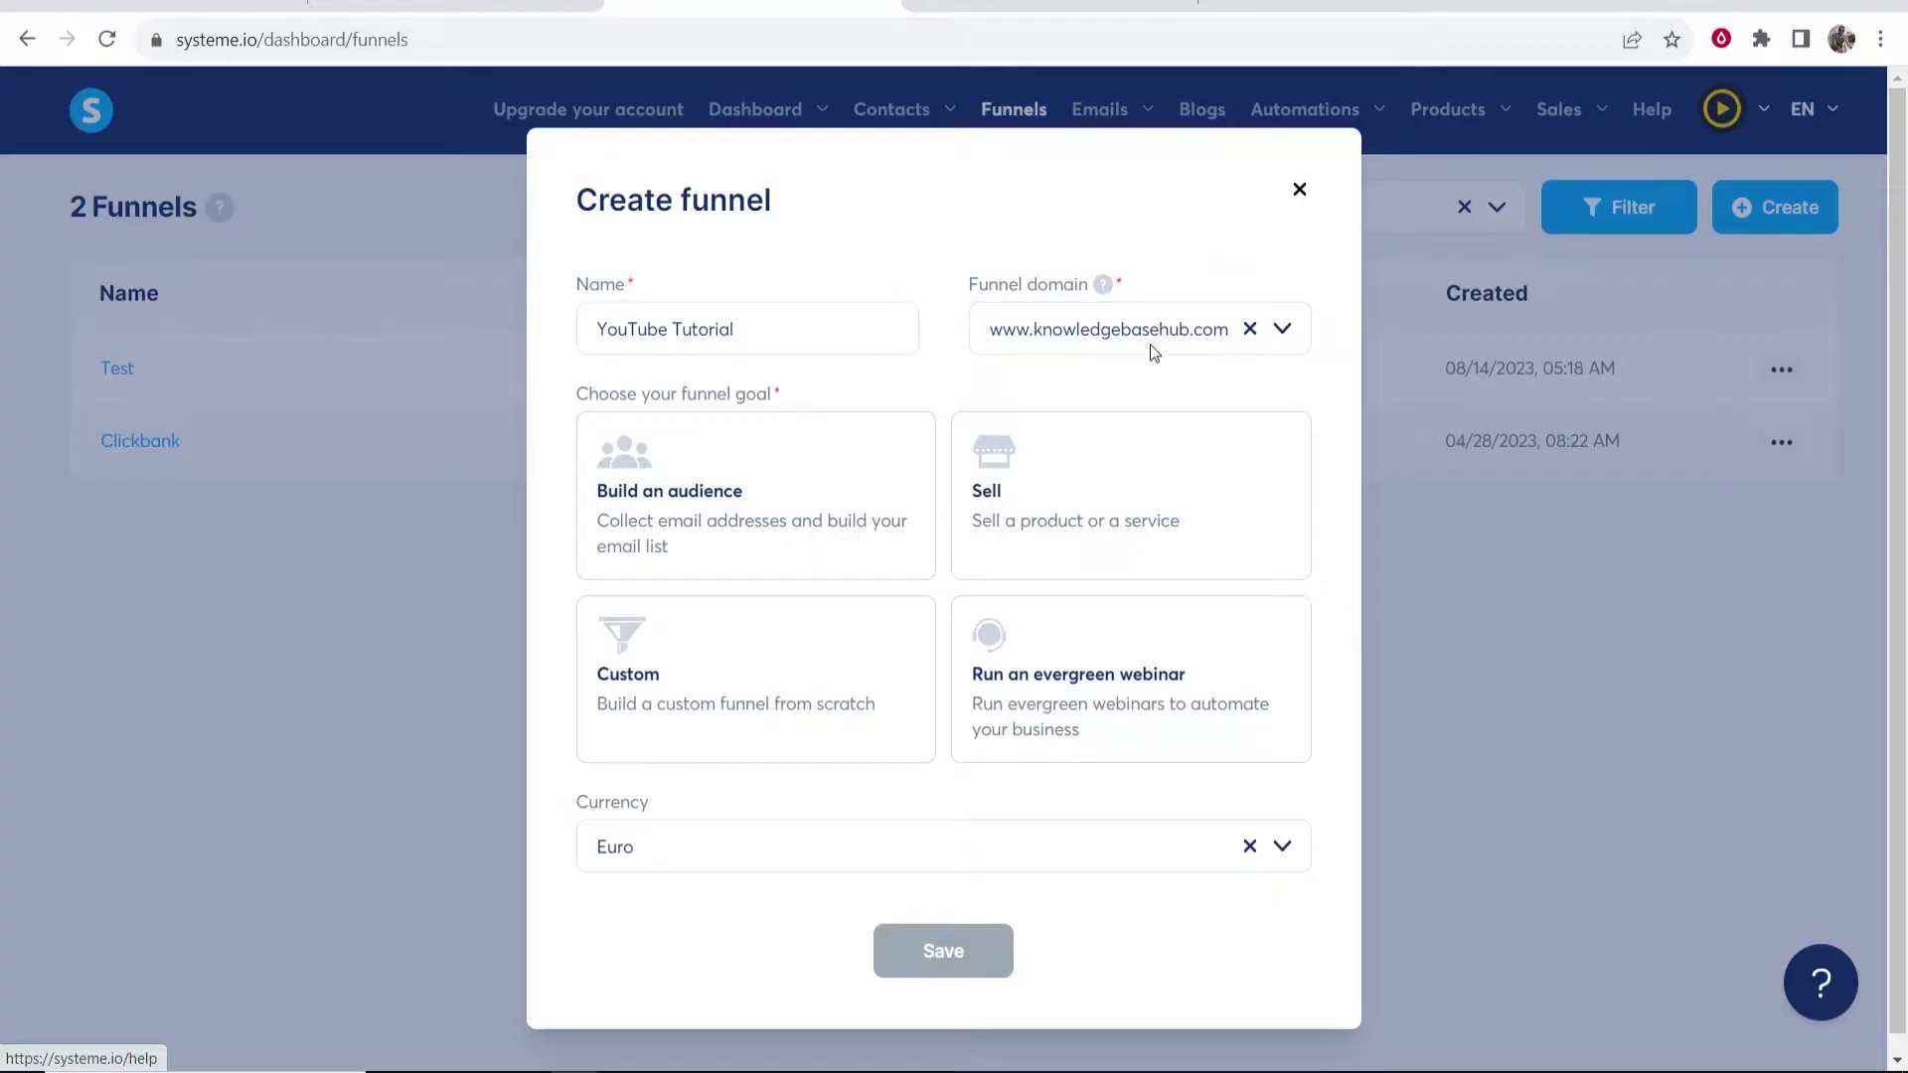
{"action": "left_click", "coordinate": [1151, 348]}
{"action": "key", "text": "Down"}
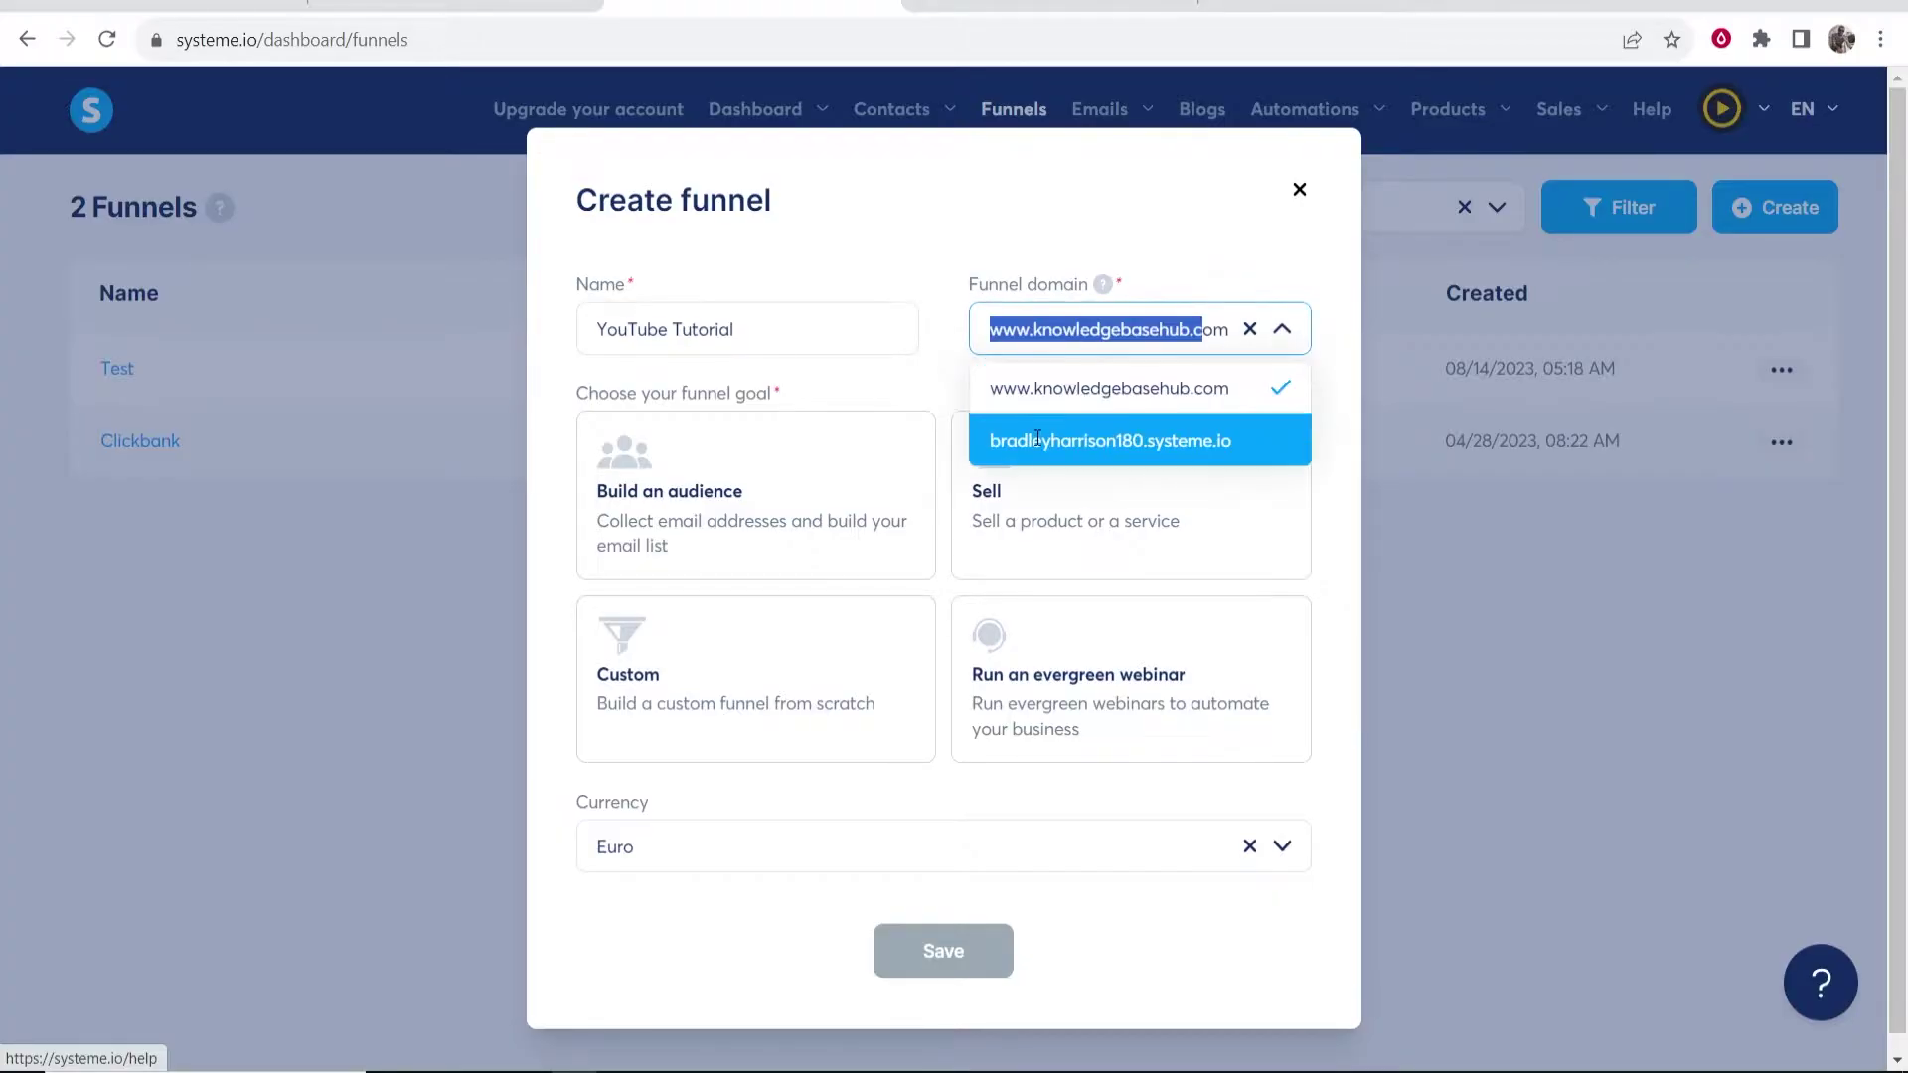
{"action": "key", "text": "Return"}
{"action": "left_click_drag", "start_coordinate": [993, 333], "coordinate": [1225, 334]}
{"action": "left_click", "coordinate": [1119, 366]}
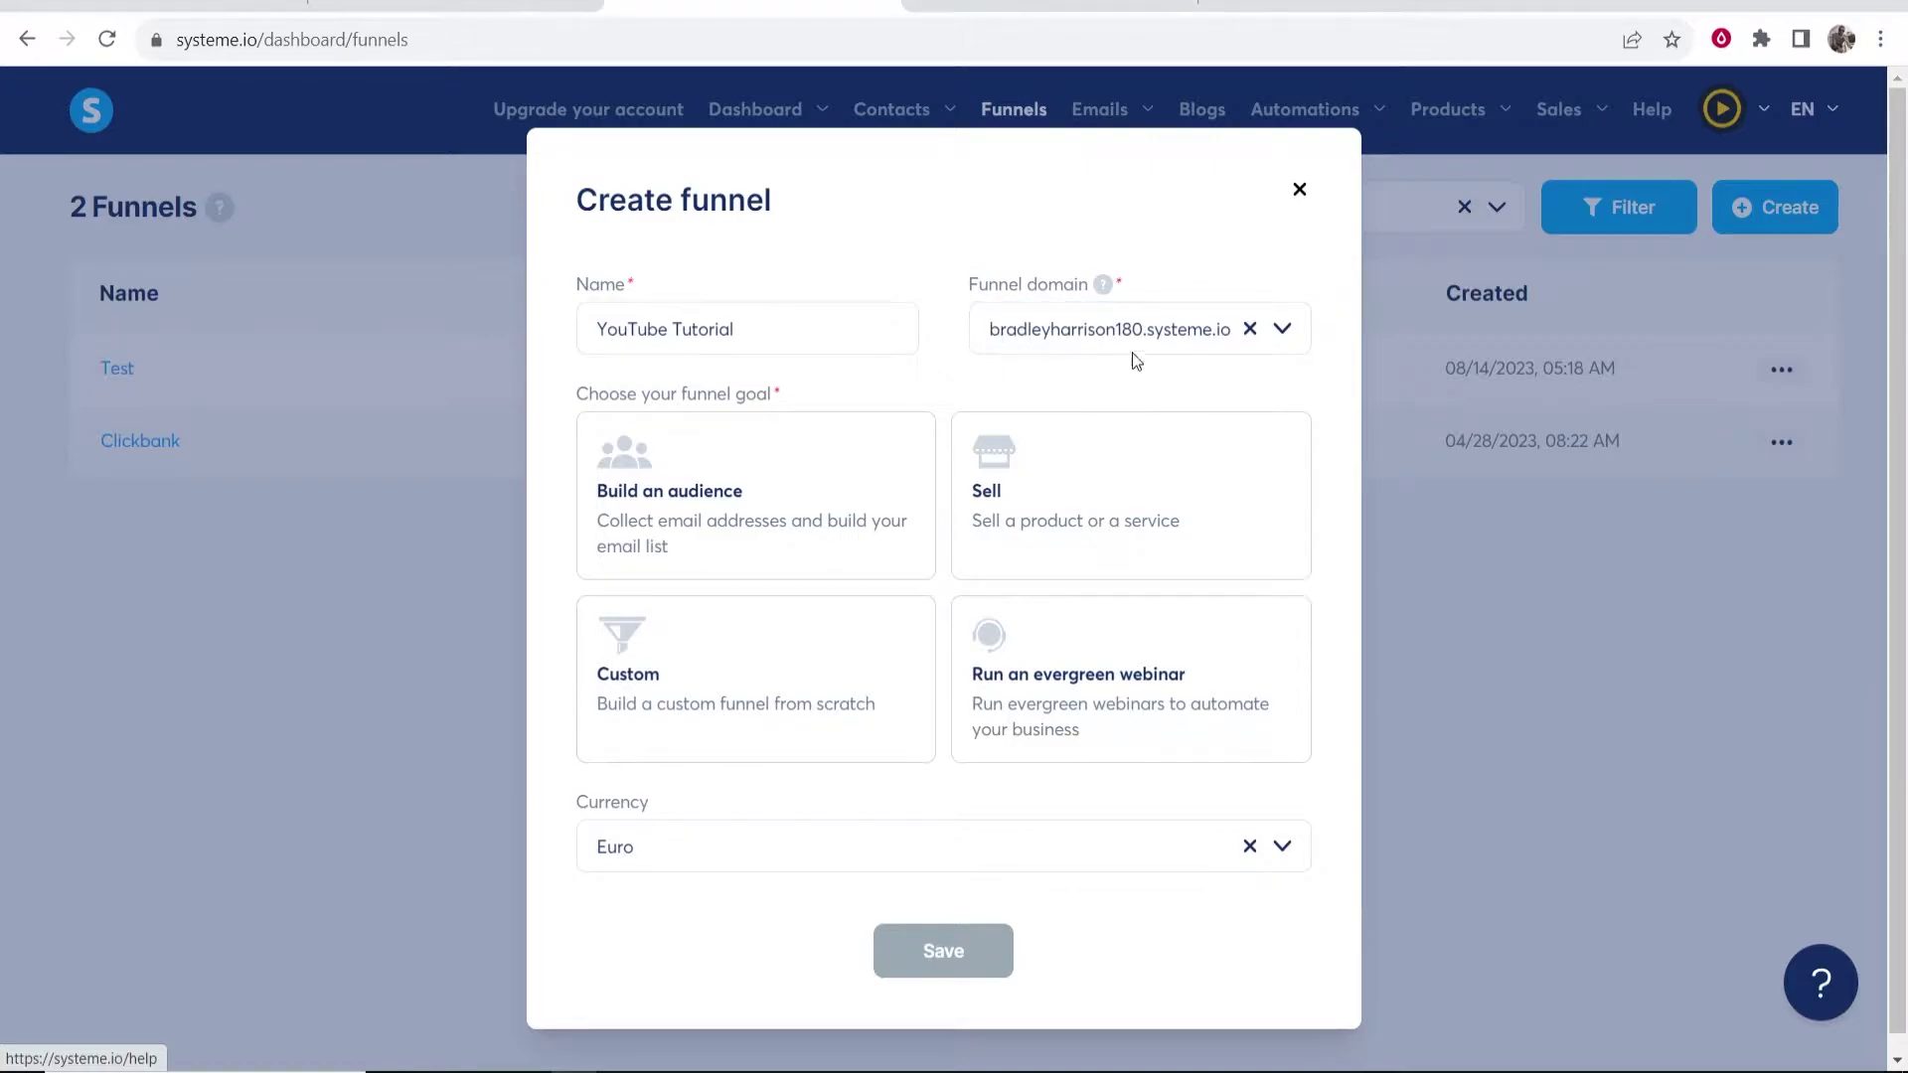
{"action": "left_click_drag", "start_coordinate": [990, 336], "coordinate": [1142, 332]}
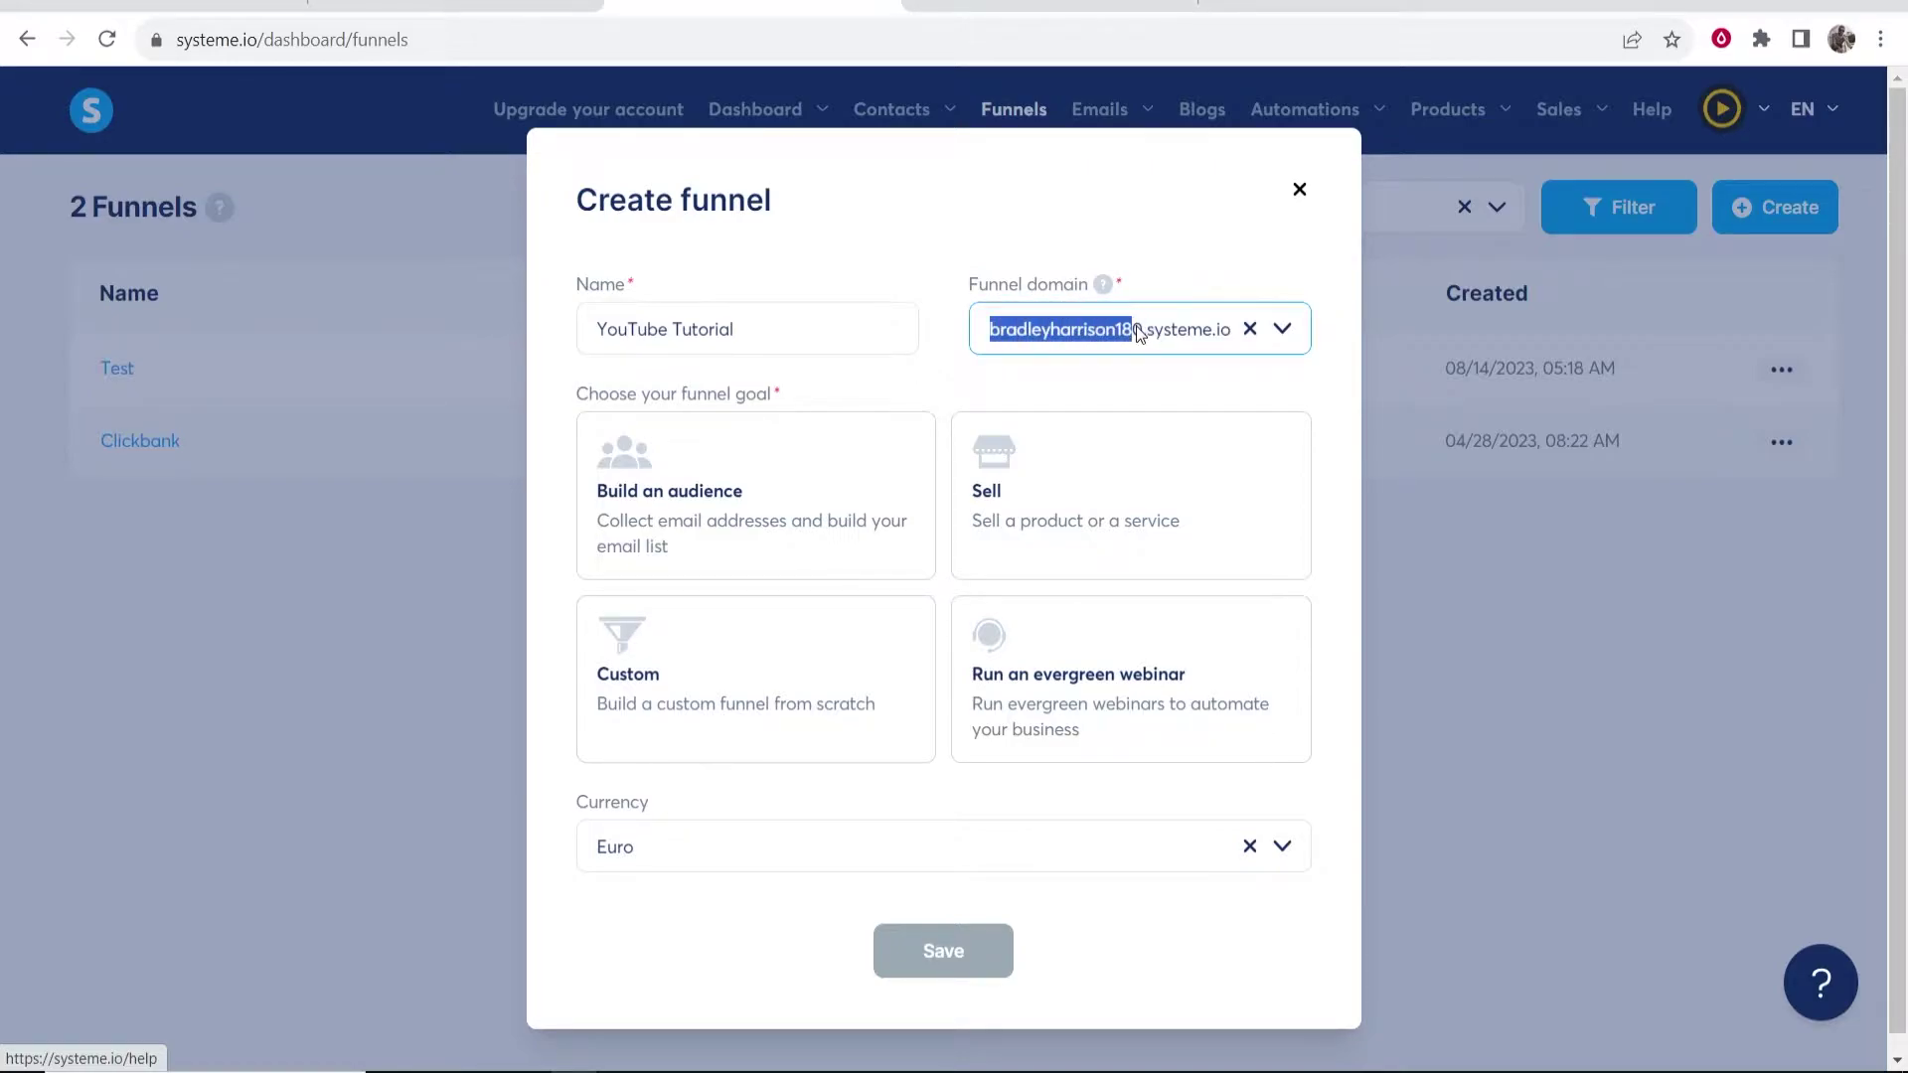
{"action": "left_click", "coordinate": [1138, 334]}
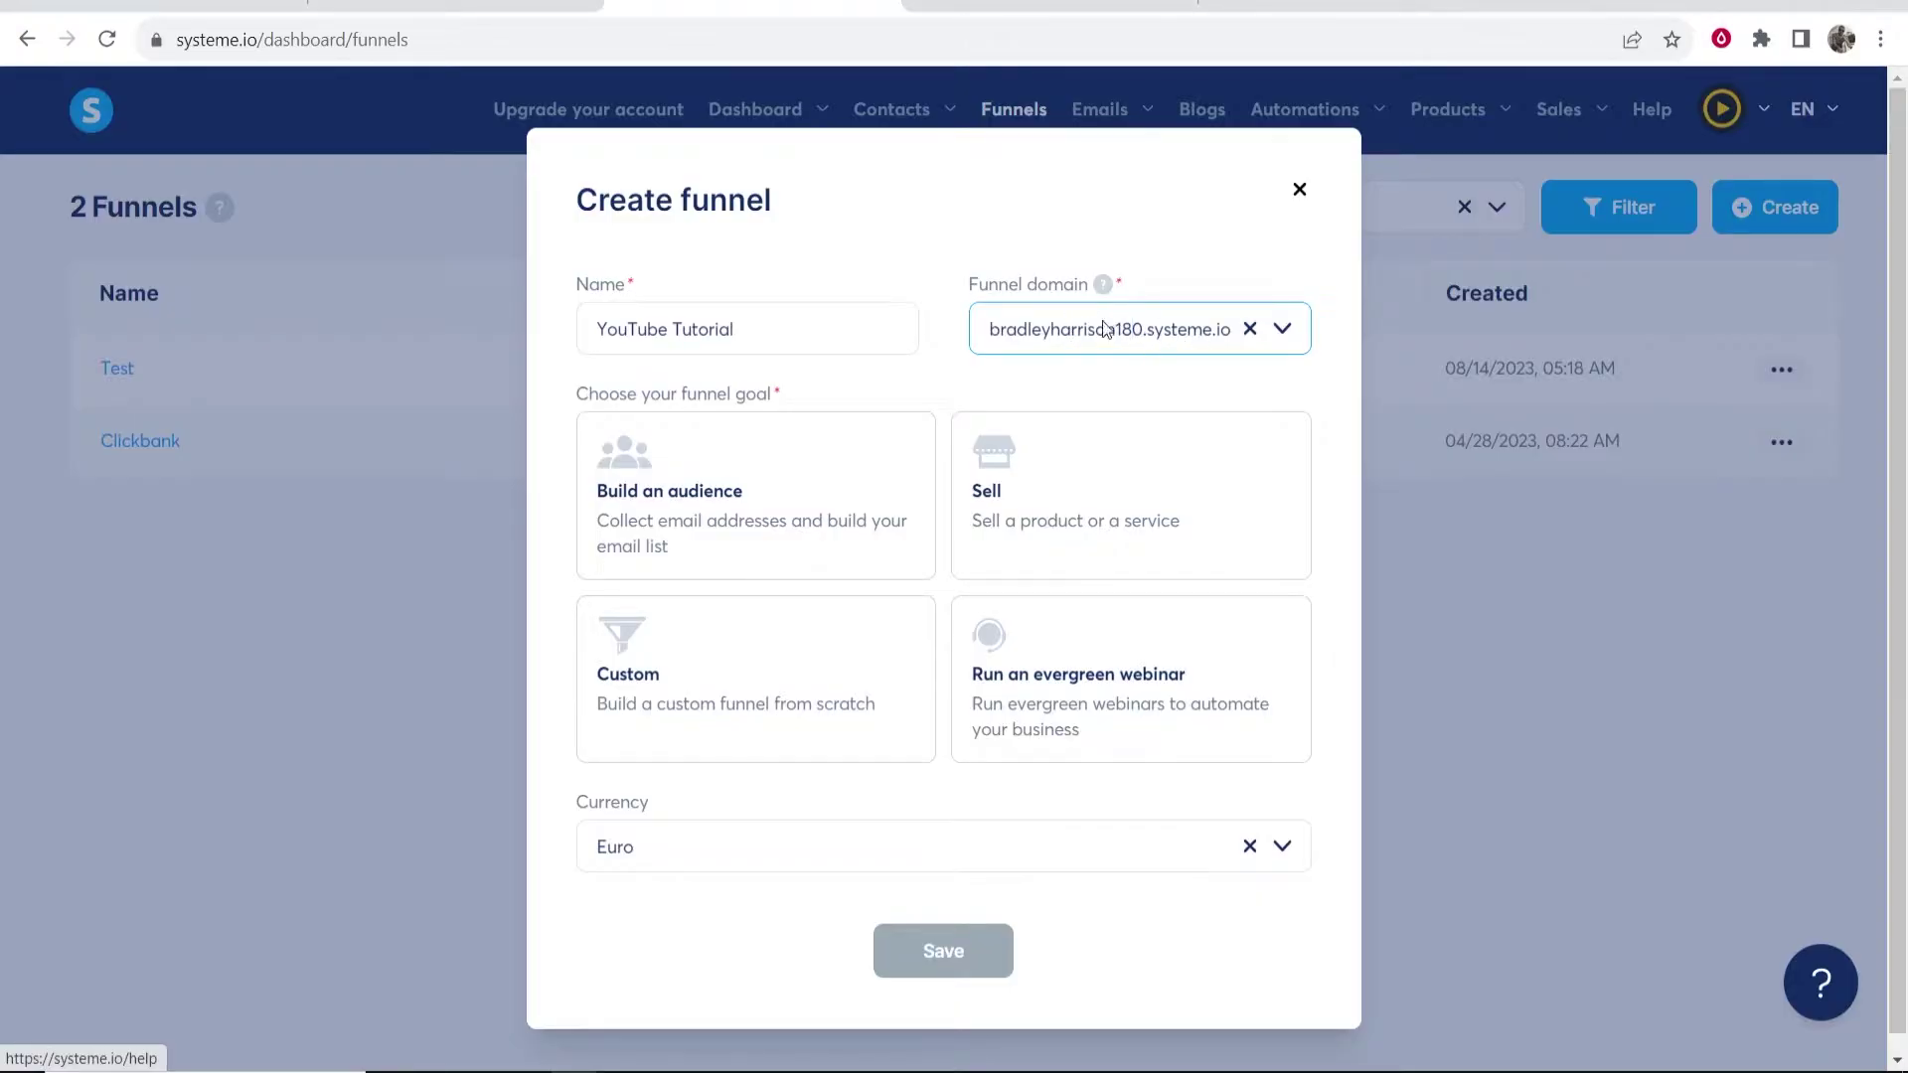
{"action": "left_click_drag", "start_coordinate": [1143, 329], "coordinate": [962, 330]}
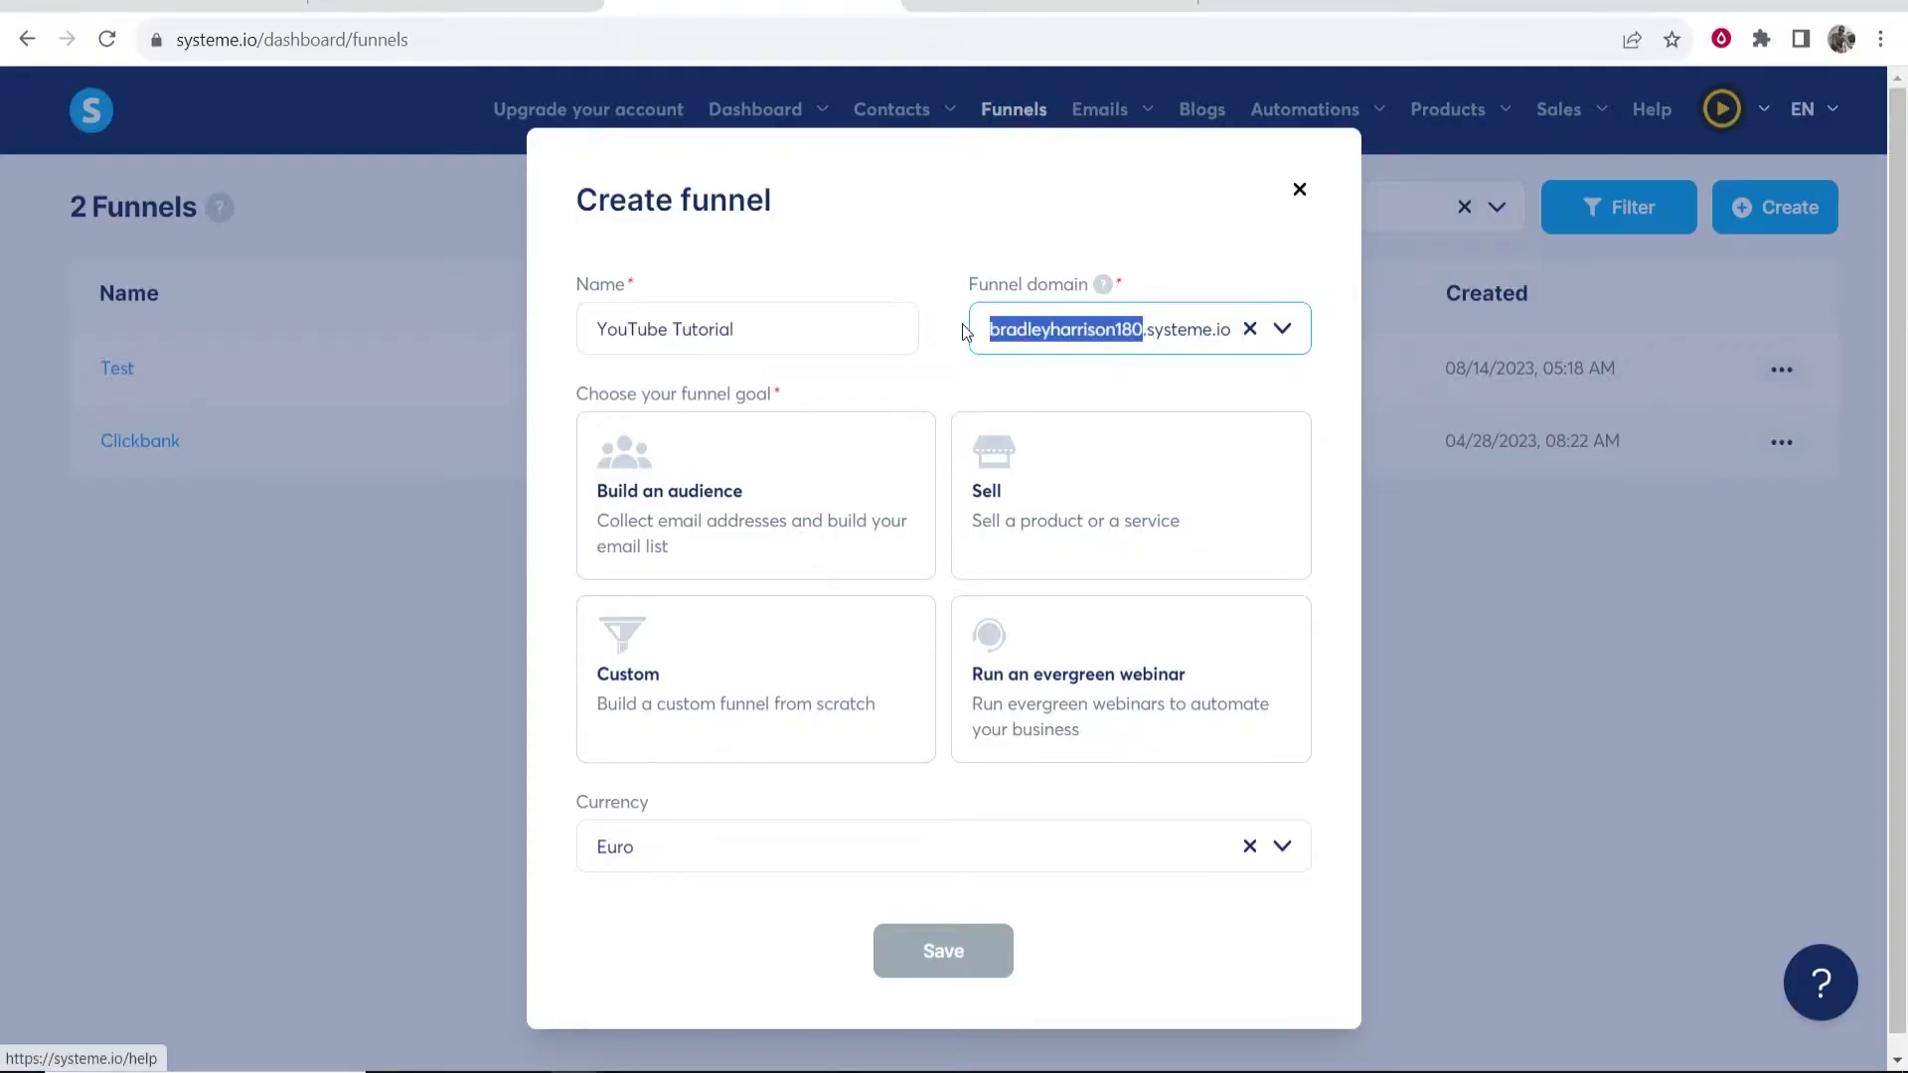
{"action": "left_click", "coordinate": [1102, 340]}
- Choose the Build an audience goal and U.S. Dollar currency, and save the funnel
{"action": "left_click_drag", "start_coordinate": [576, 395], "coordinate": [801, 394]}
{"action": "left_click", "coordinate": [807, 391]}
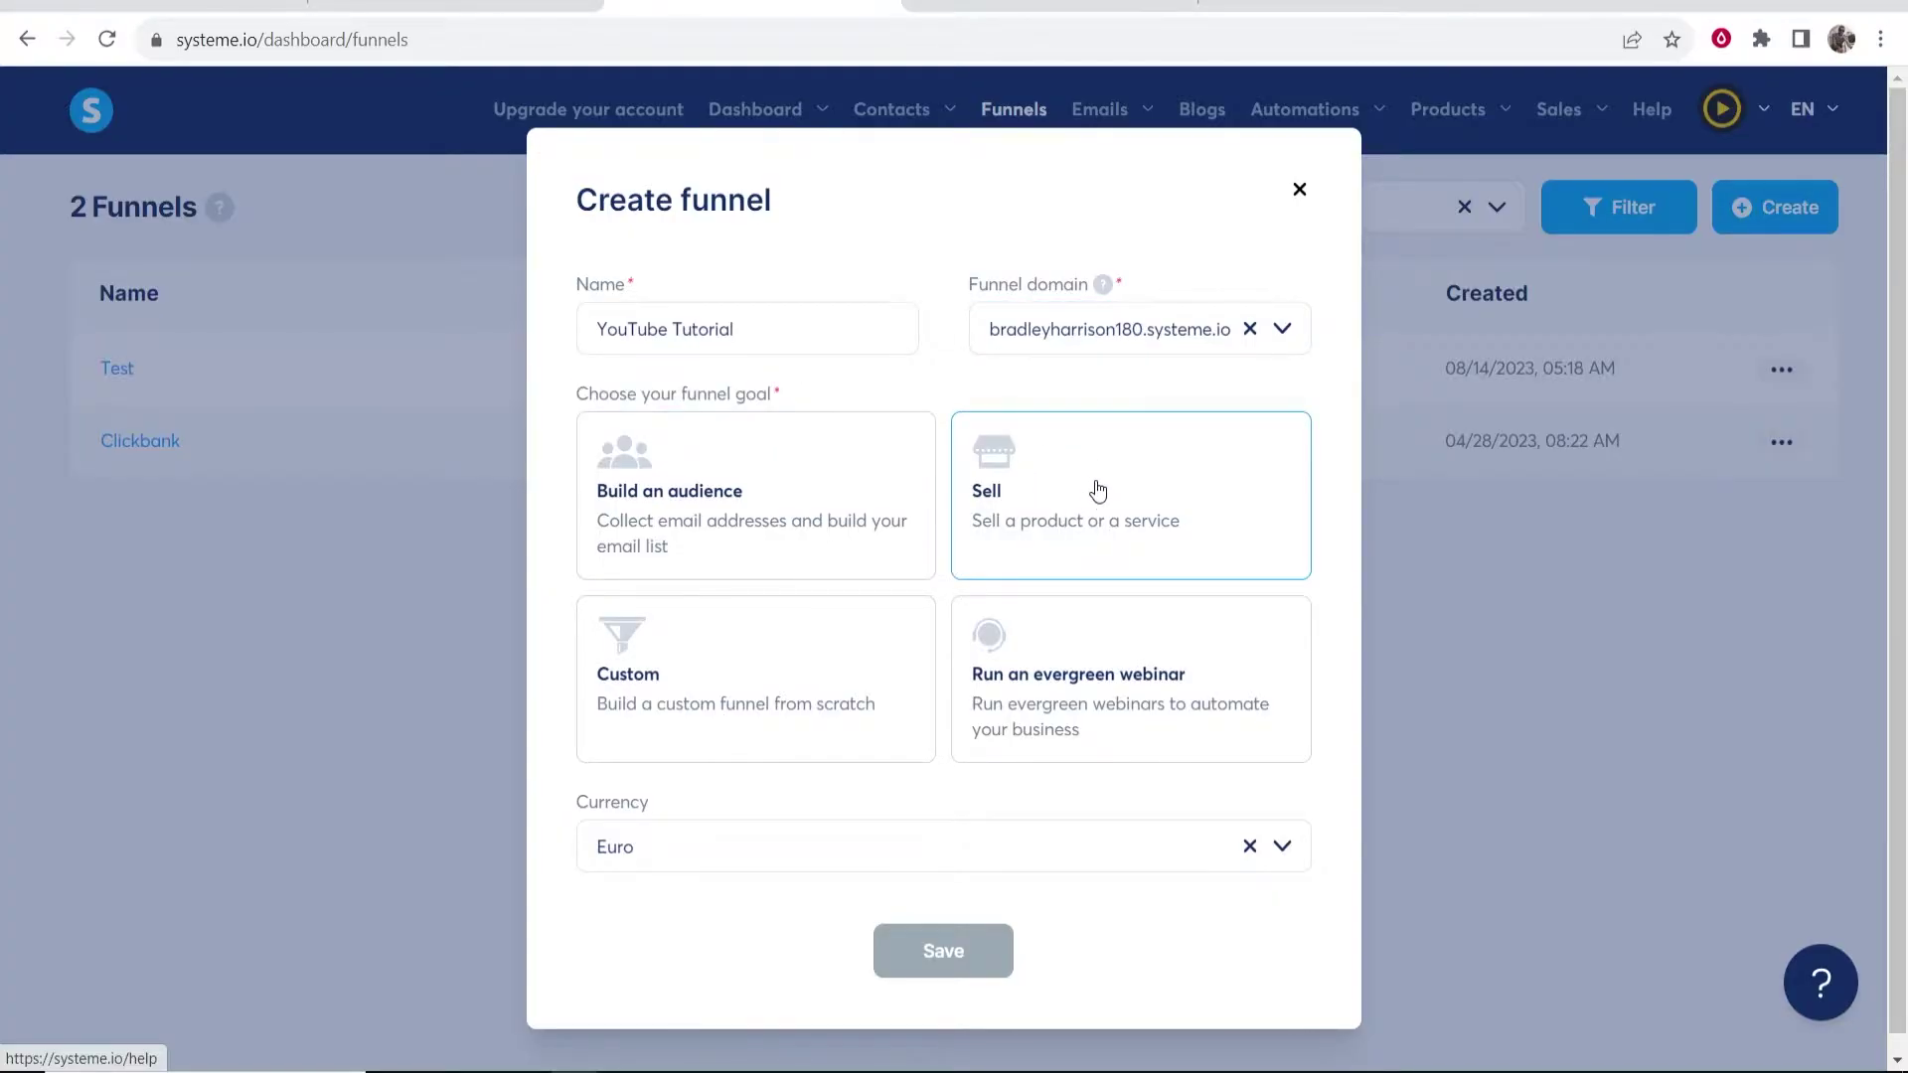
{"action": "left_click", "coordinate": [707, 493]}
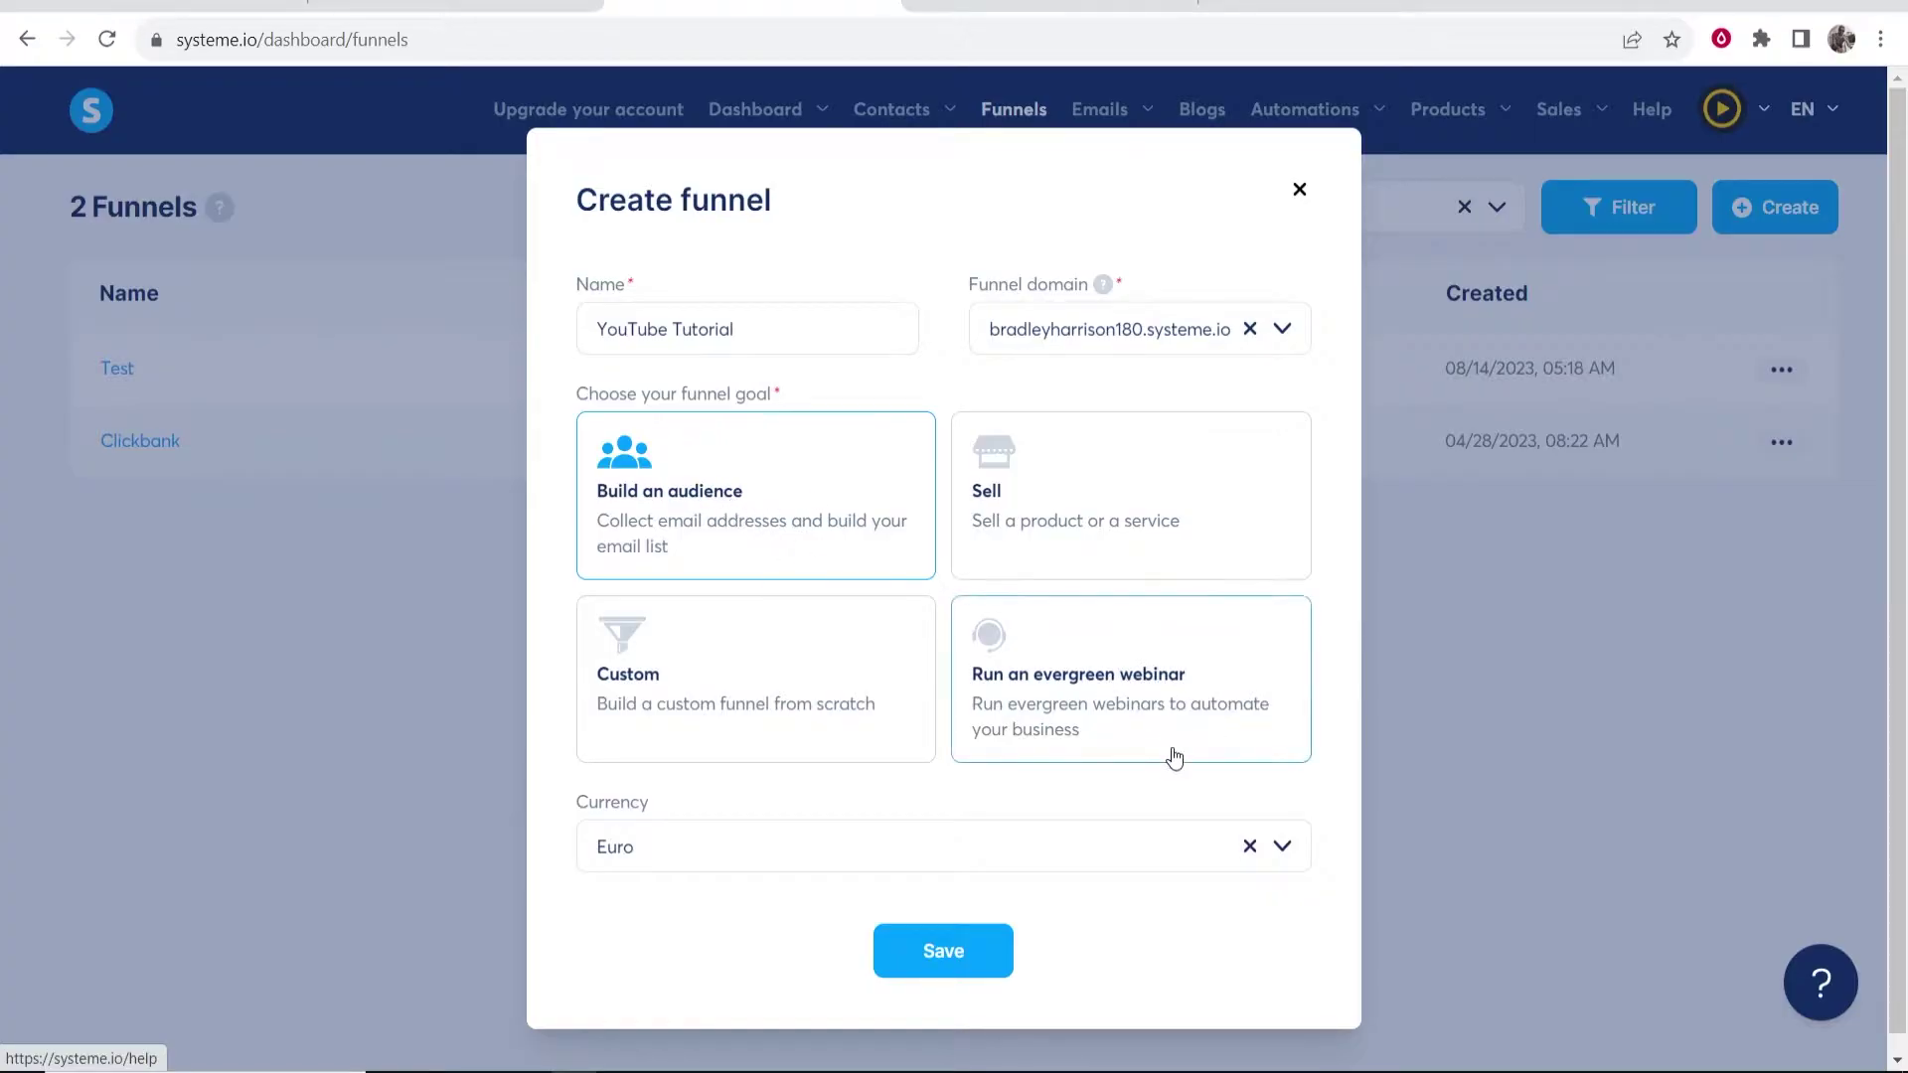
{"action": "left_click", "coordinate": [1281, 846]}
{"action": "scroll", "coordinate": [747, 702], "scroll_direction": "down", "scroll_amount": 1}
{"action": "scroll", "coordinate": [747, 701], "scroll_direction": "down", "scroll_amount": 6}
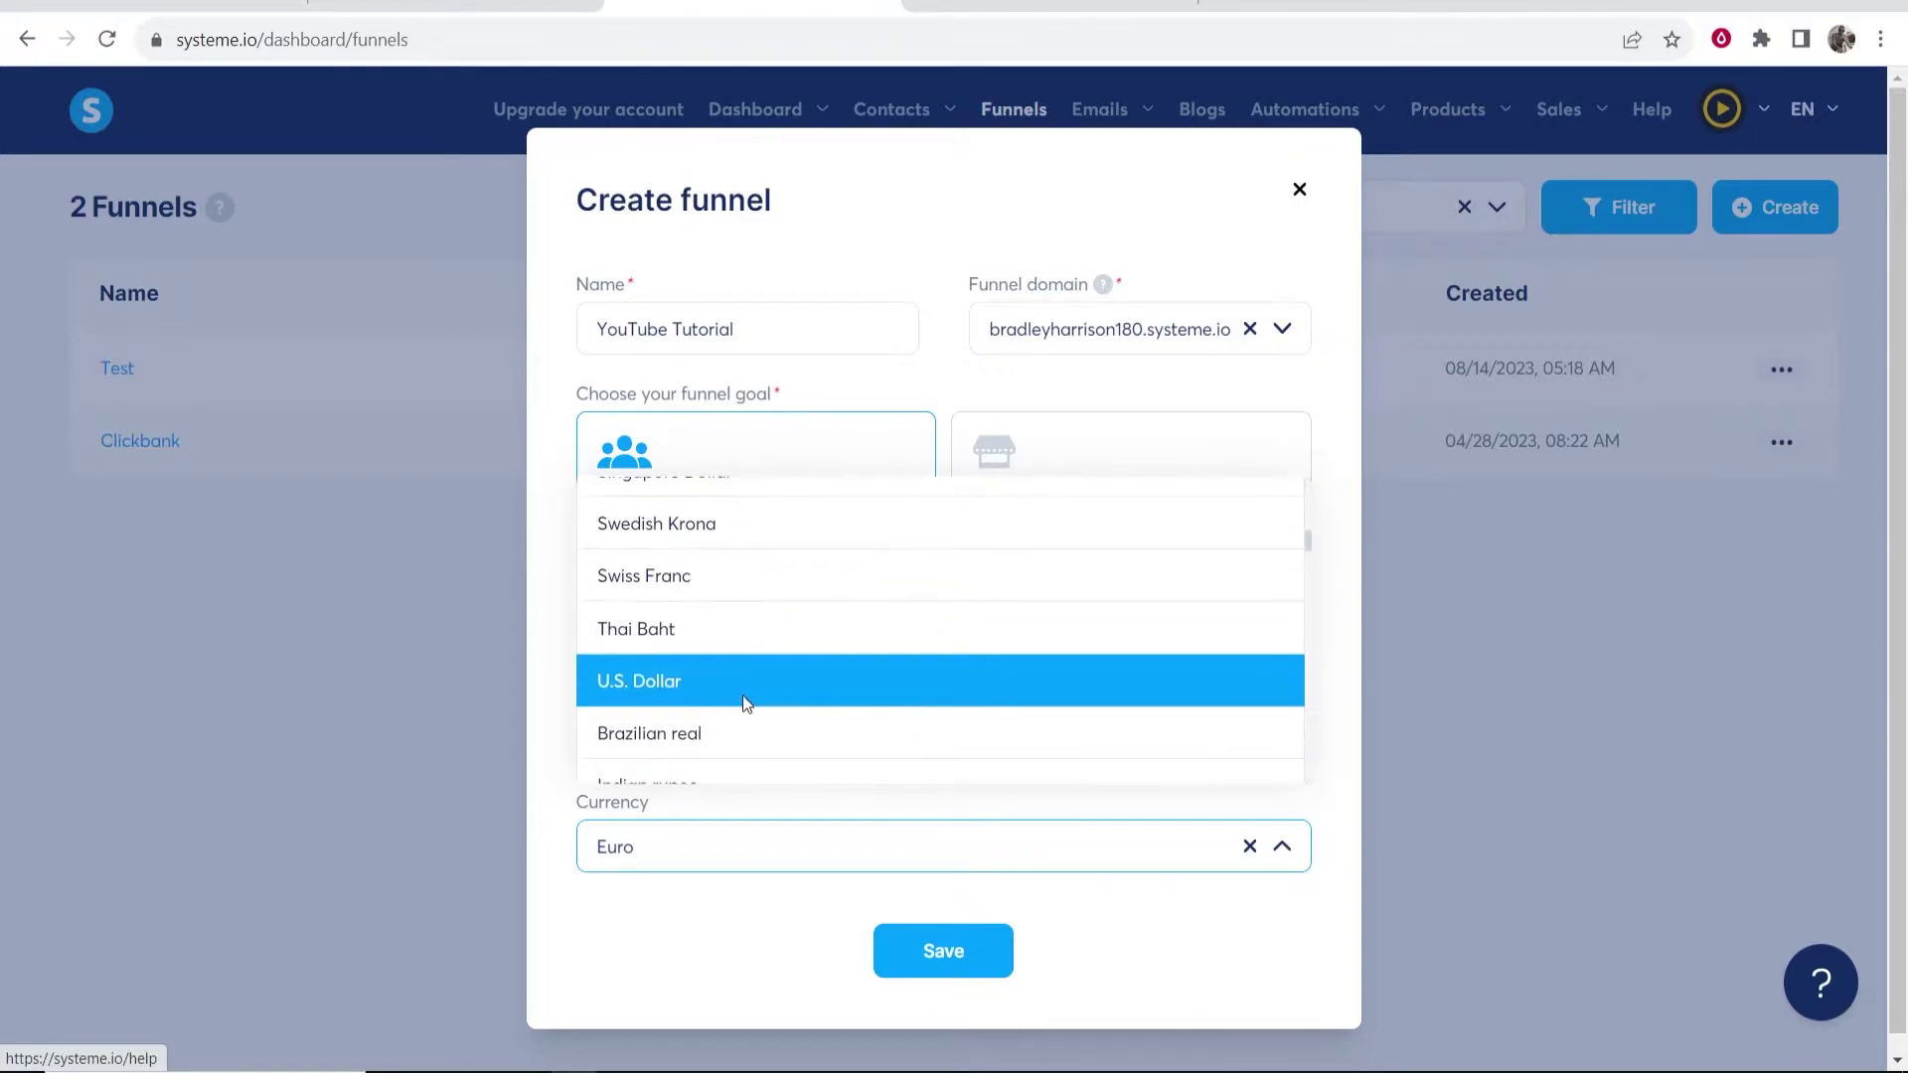
{"action": "left_click", "coordinate": [746, 686]}
{"action": "left_click", "coordinate": [892, 934]}
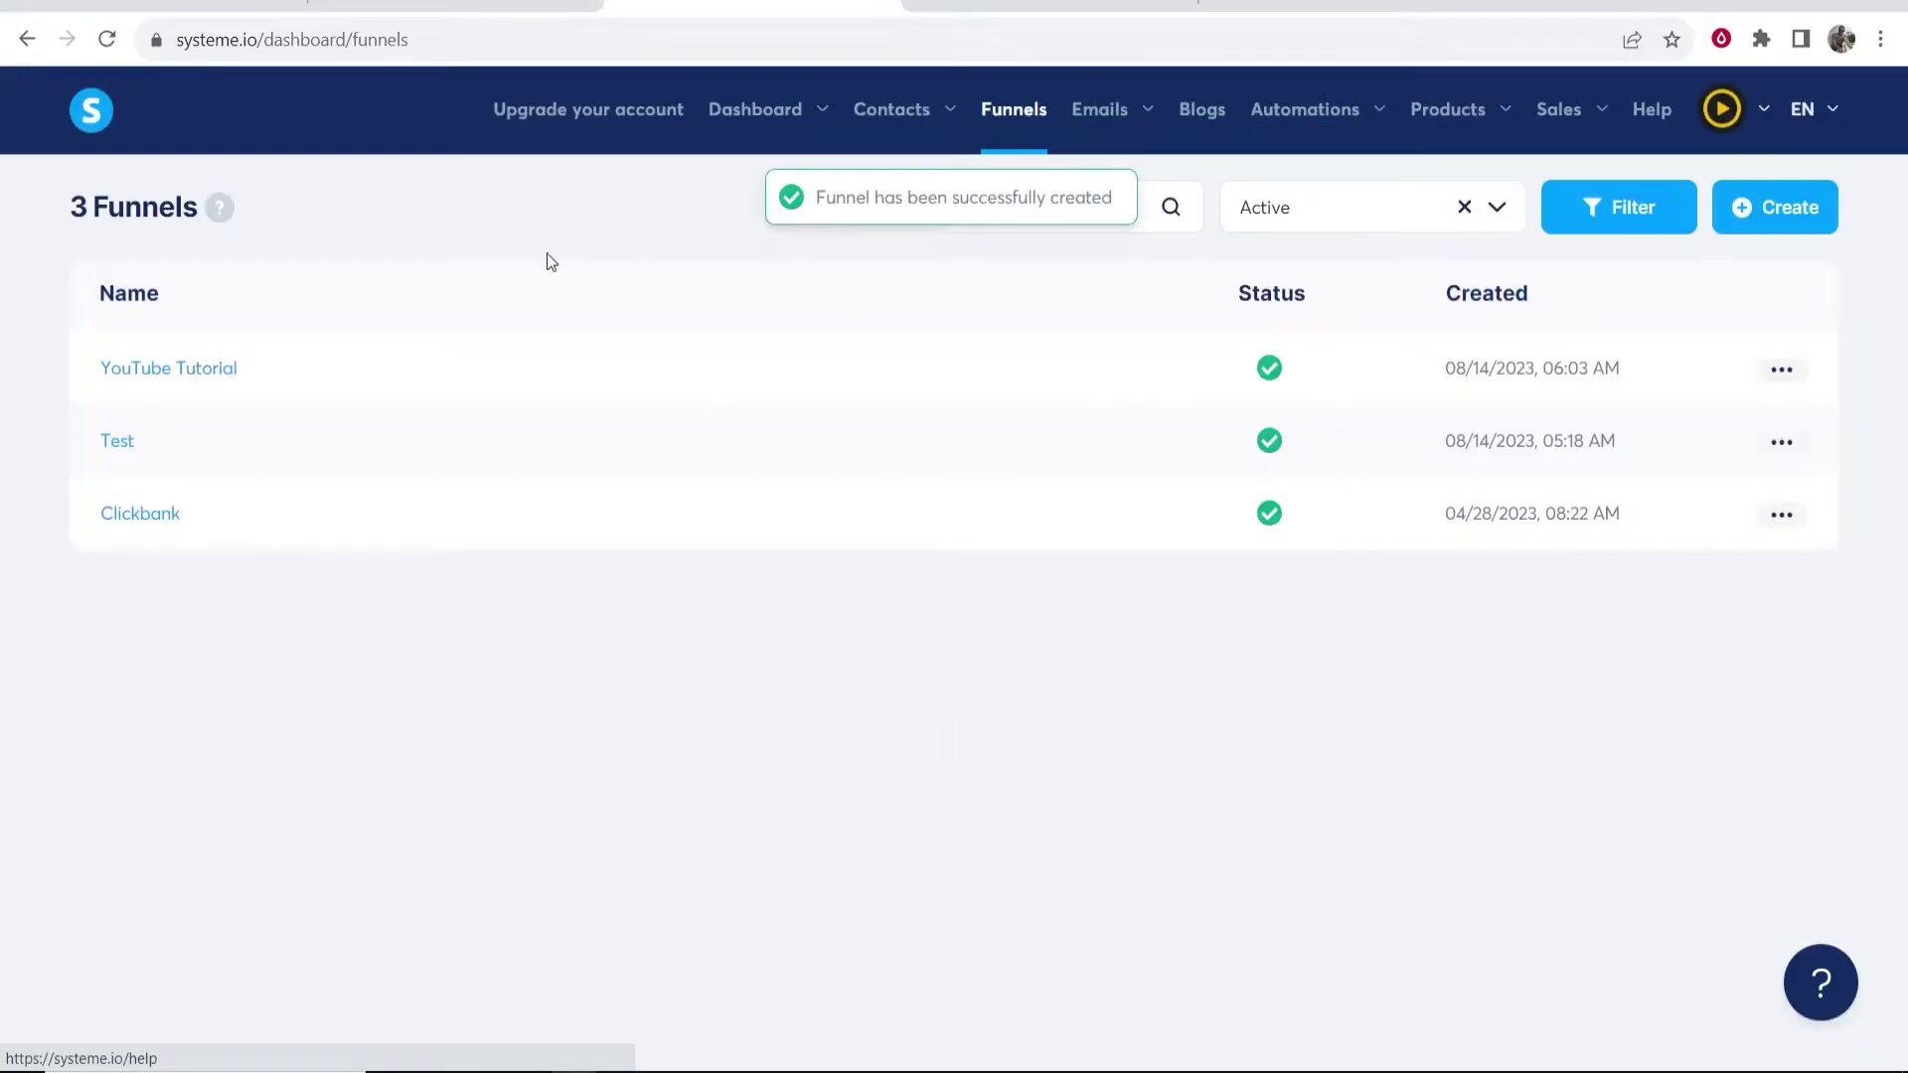
- Open the YouTube Tutorial funnel and scroll its squeeze page template grid
{"action": "left_click_drag", "start_coordinate": [281, 369], "coordinate": [91, 371]}
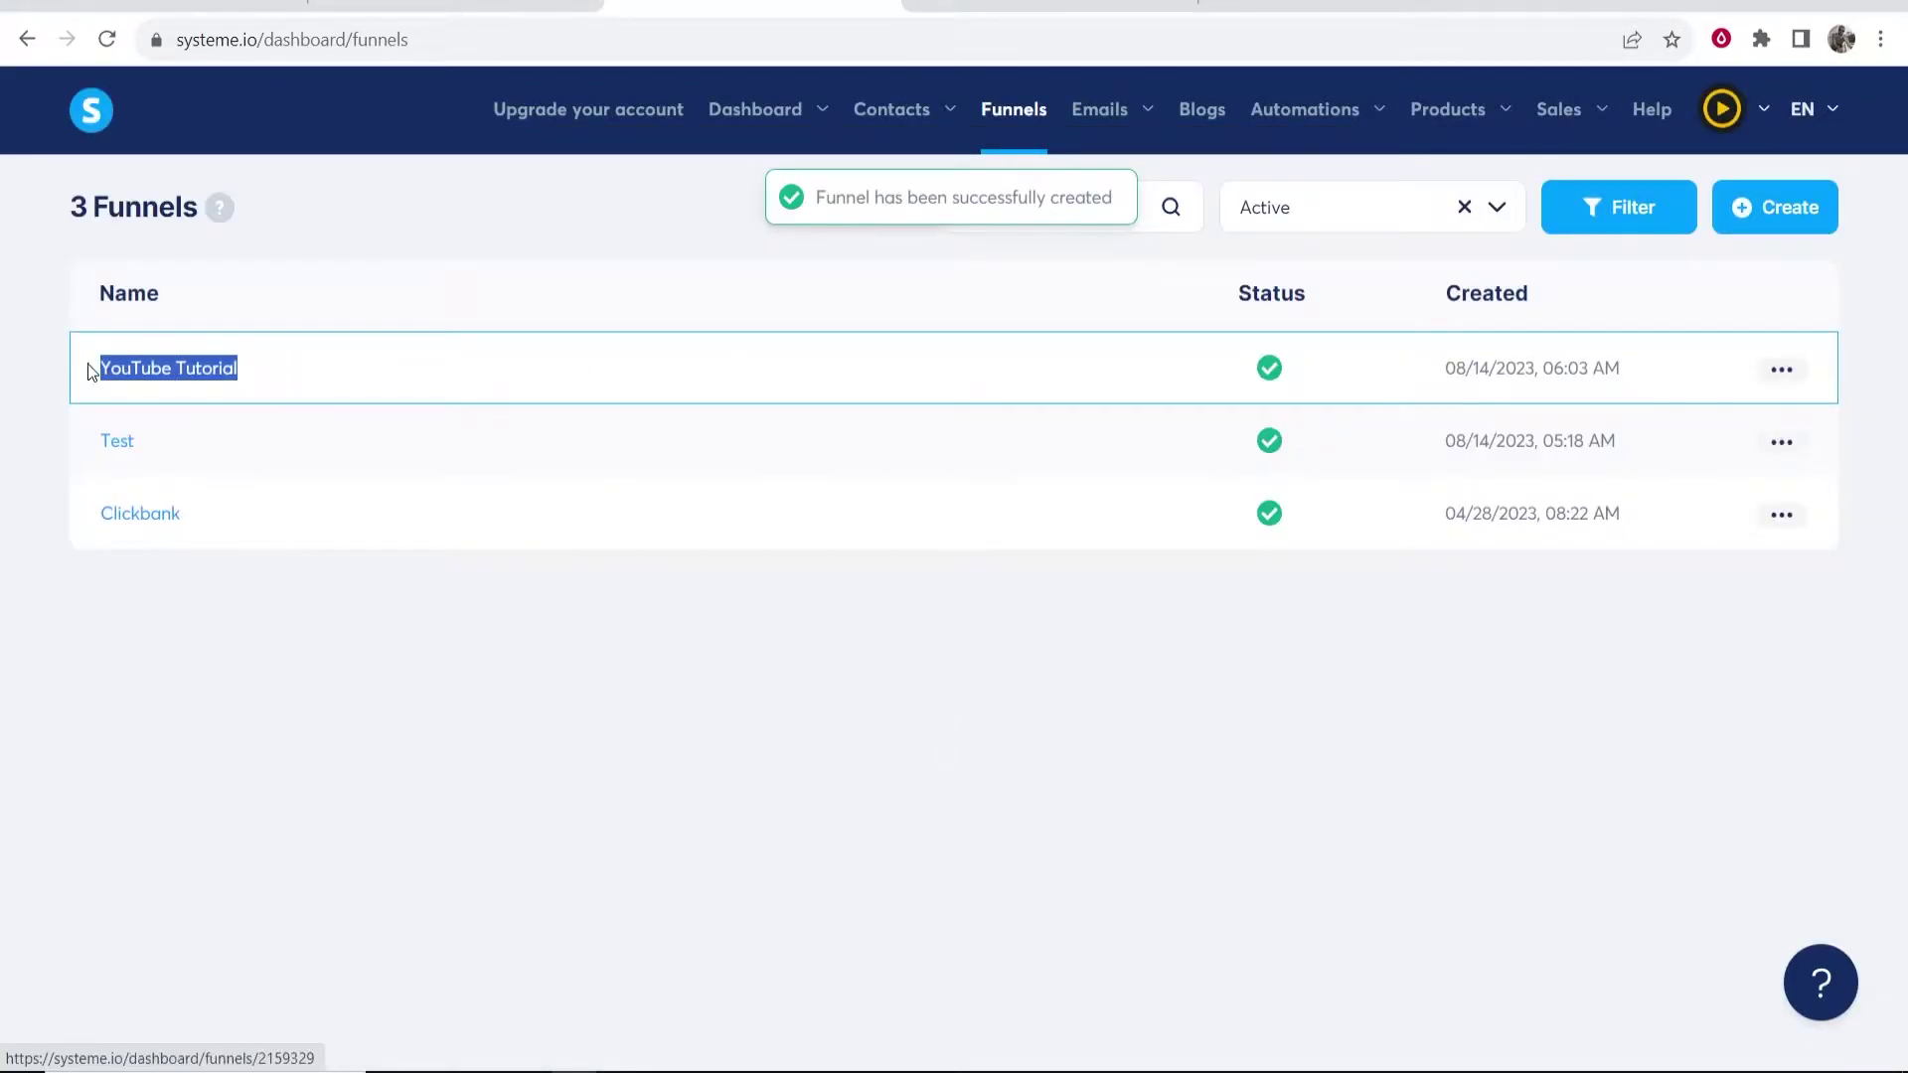
{"action": "left_click", "coordinate": [391, 375]}
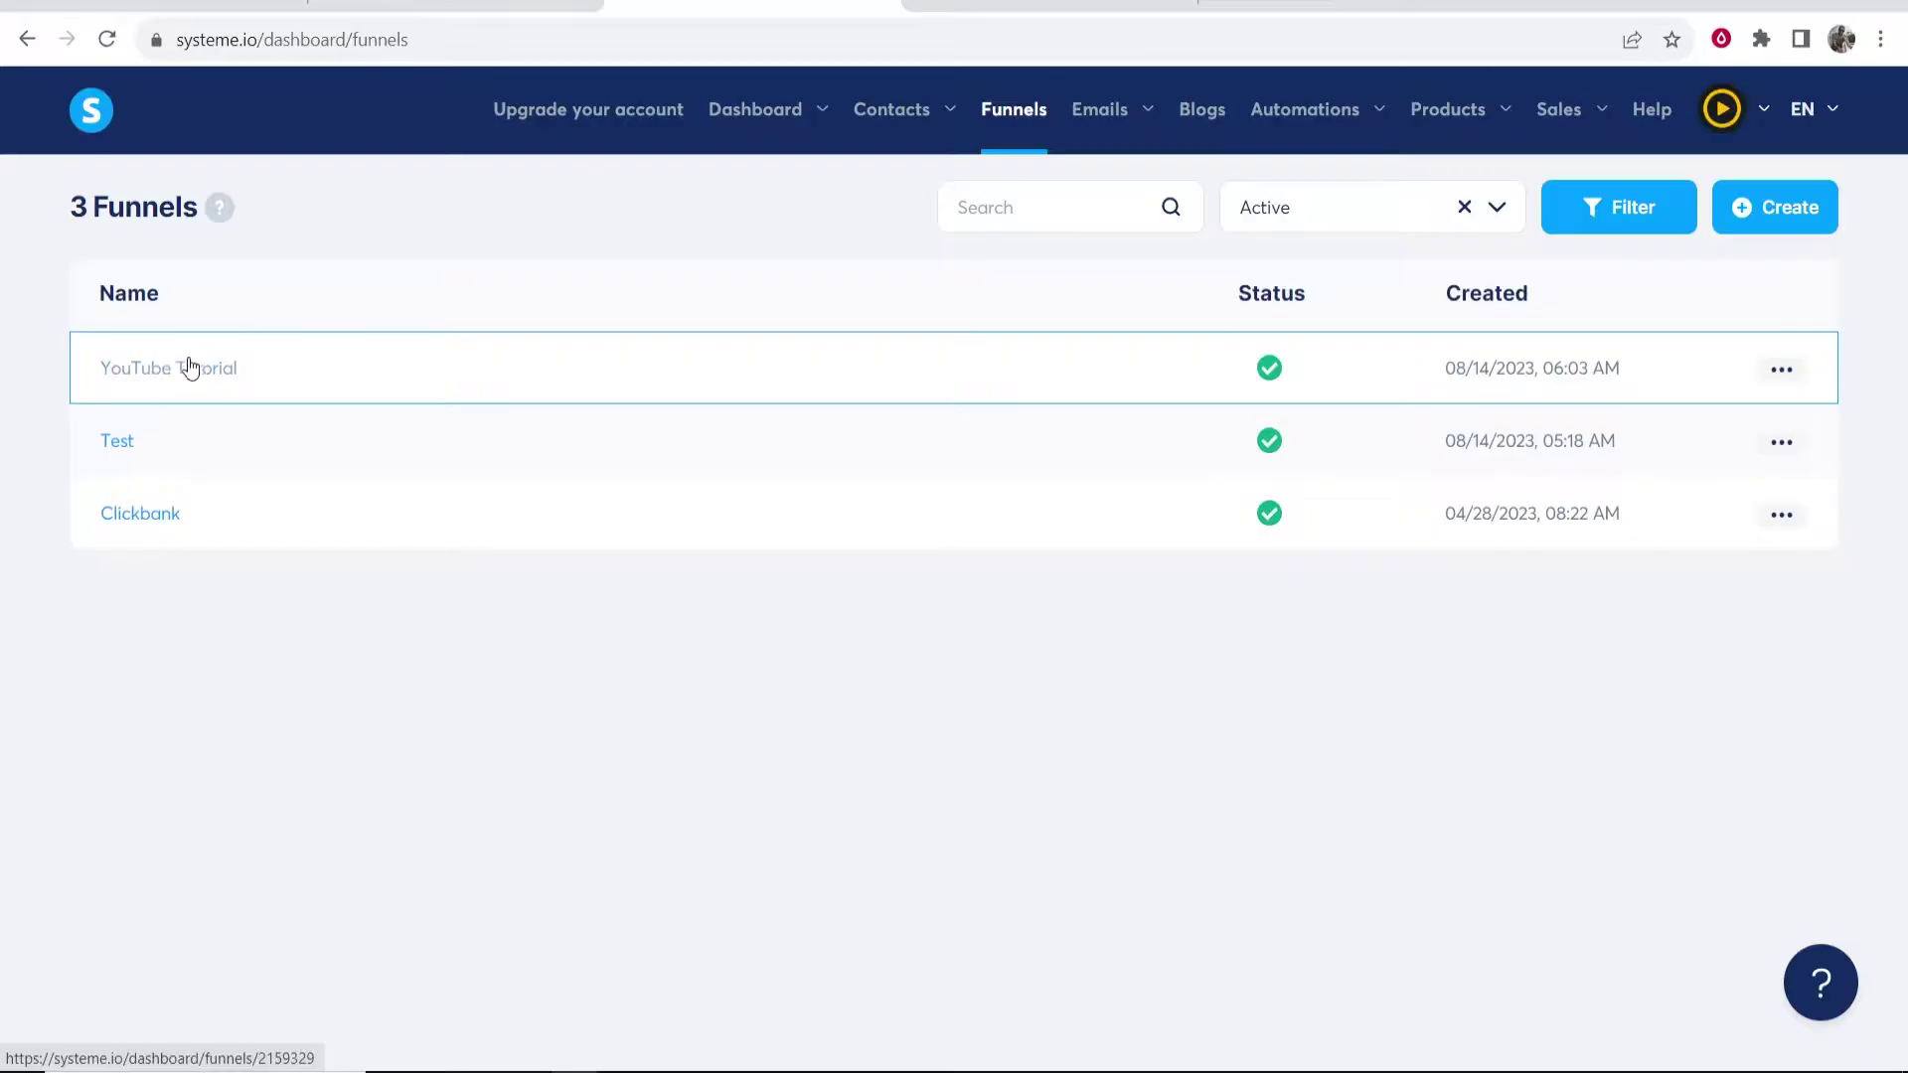
{"action": "left_click", "coordinate": [159, 372]}
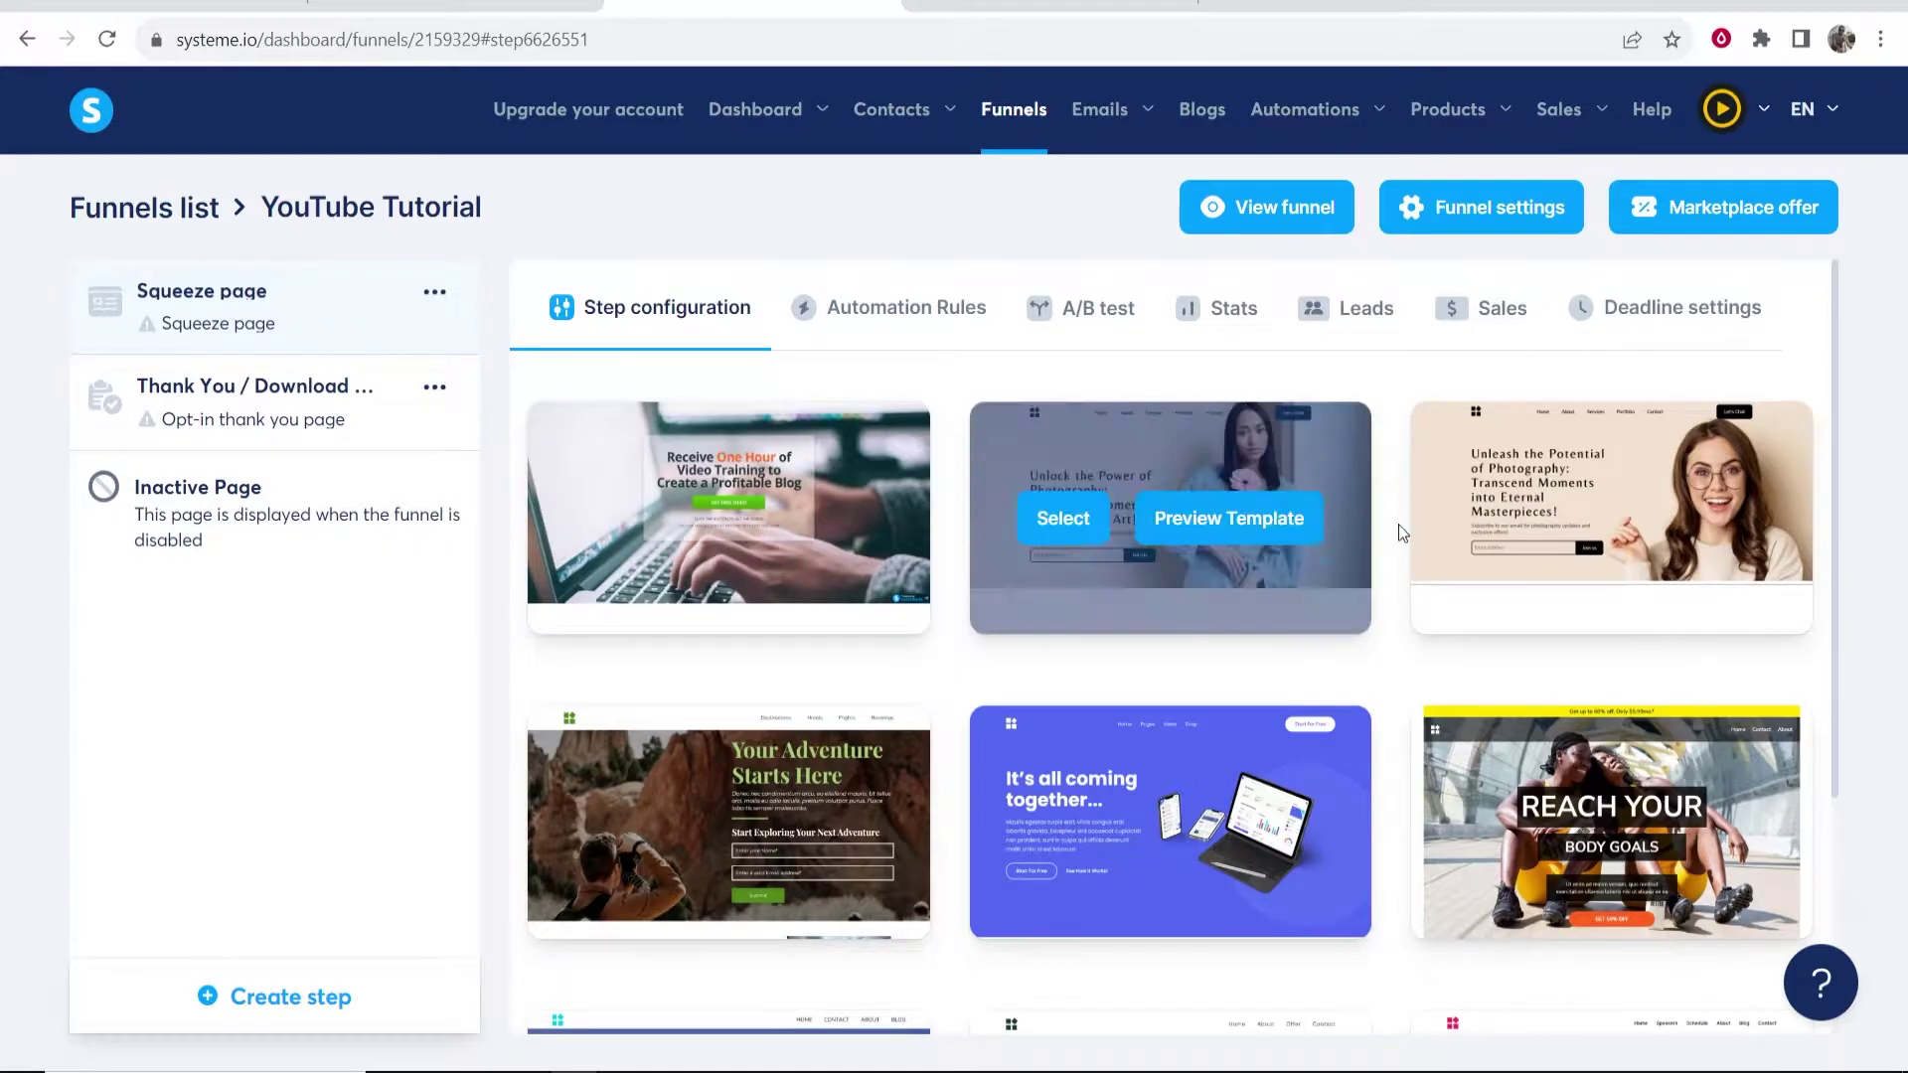
{"action": "scroll", "coordinate": [1613, 477], "scroll_direction": "down", "scroll_amount": 3}
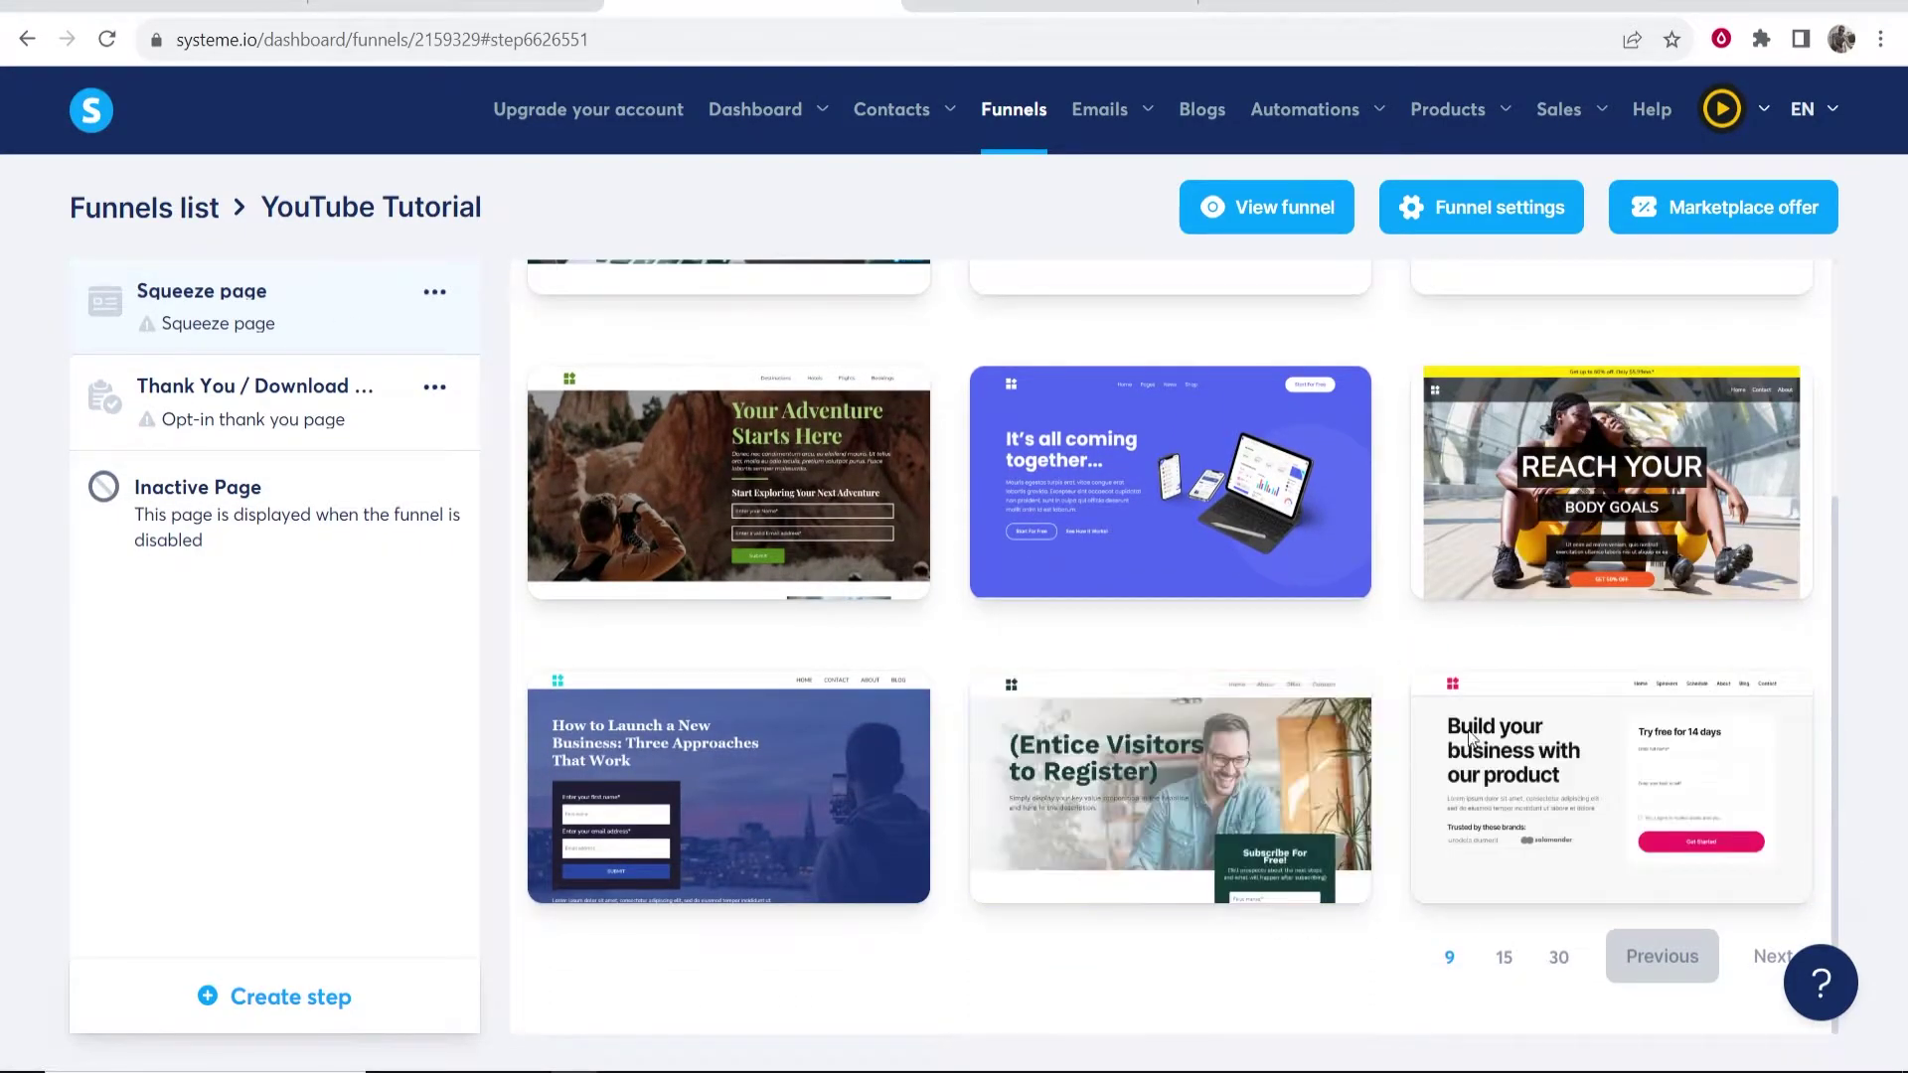
- Show 30 templates per page and scroll through the grid
{"action": "left_click", "coordinate": [1558, 959]}
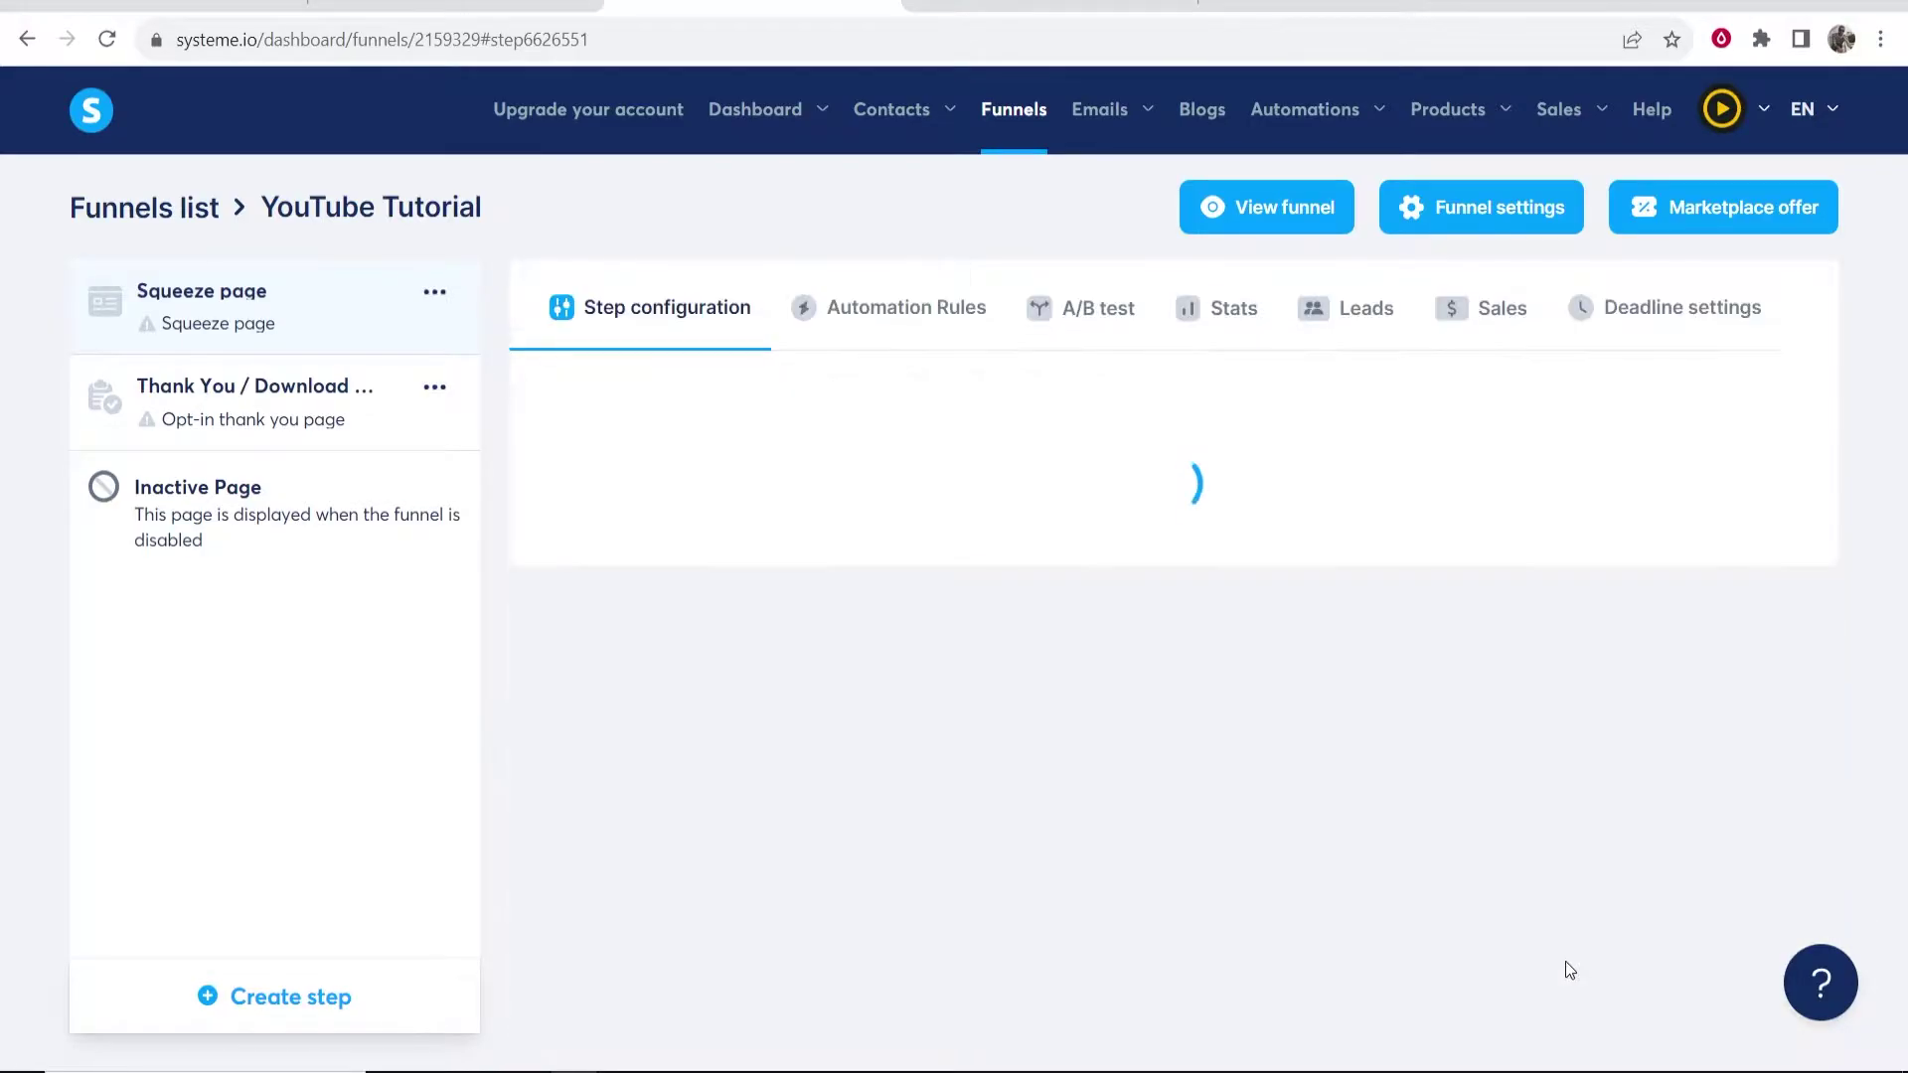
{"action": "scroll", "coordinate": [1318, 602], "scroll_direction": "down", "scroll_amount": 10}
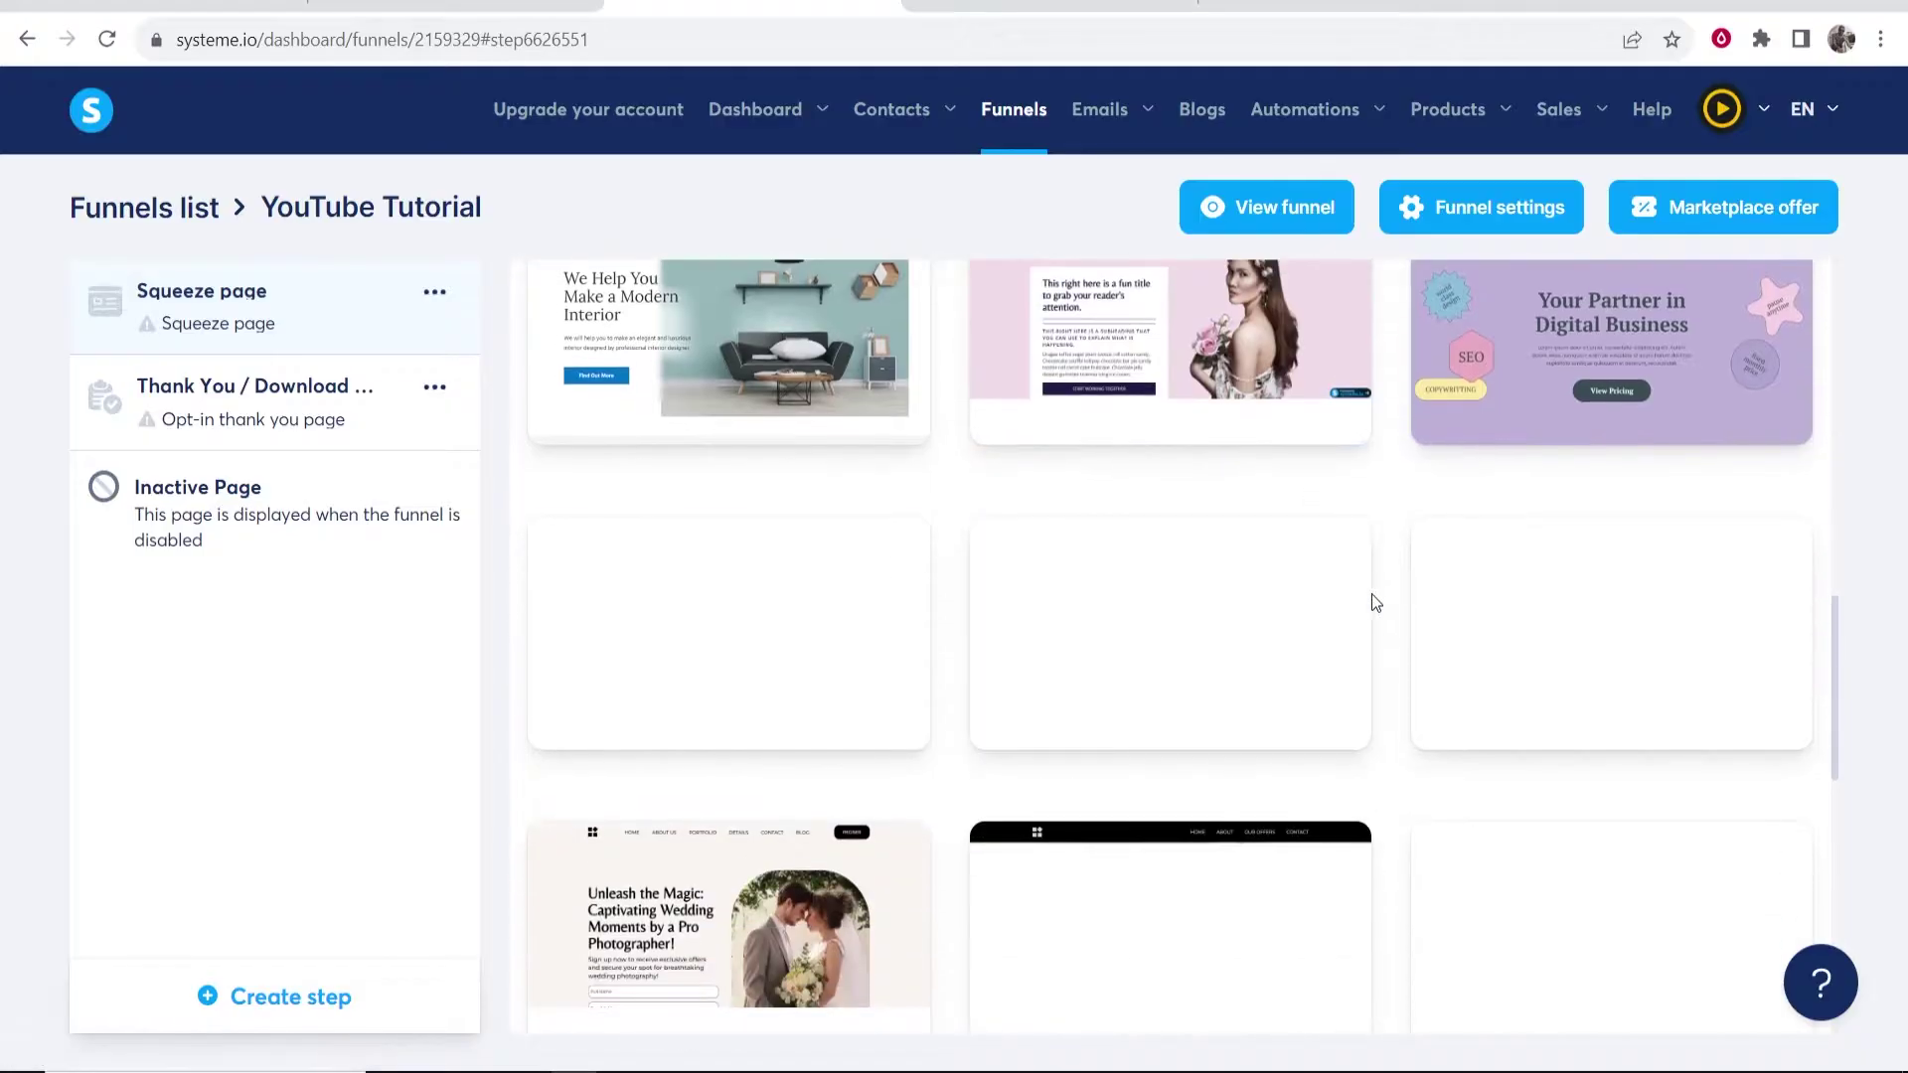
{"action": "scroll", "coordinate": [1391, 596], "scroll_direction": "down", "scroll_amount": 4}
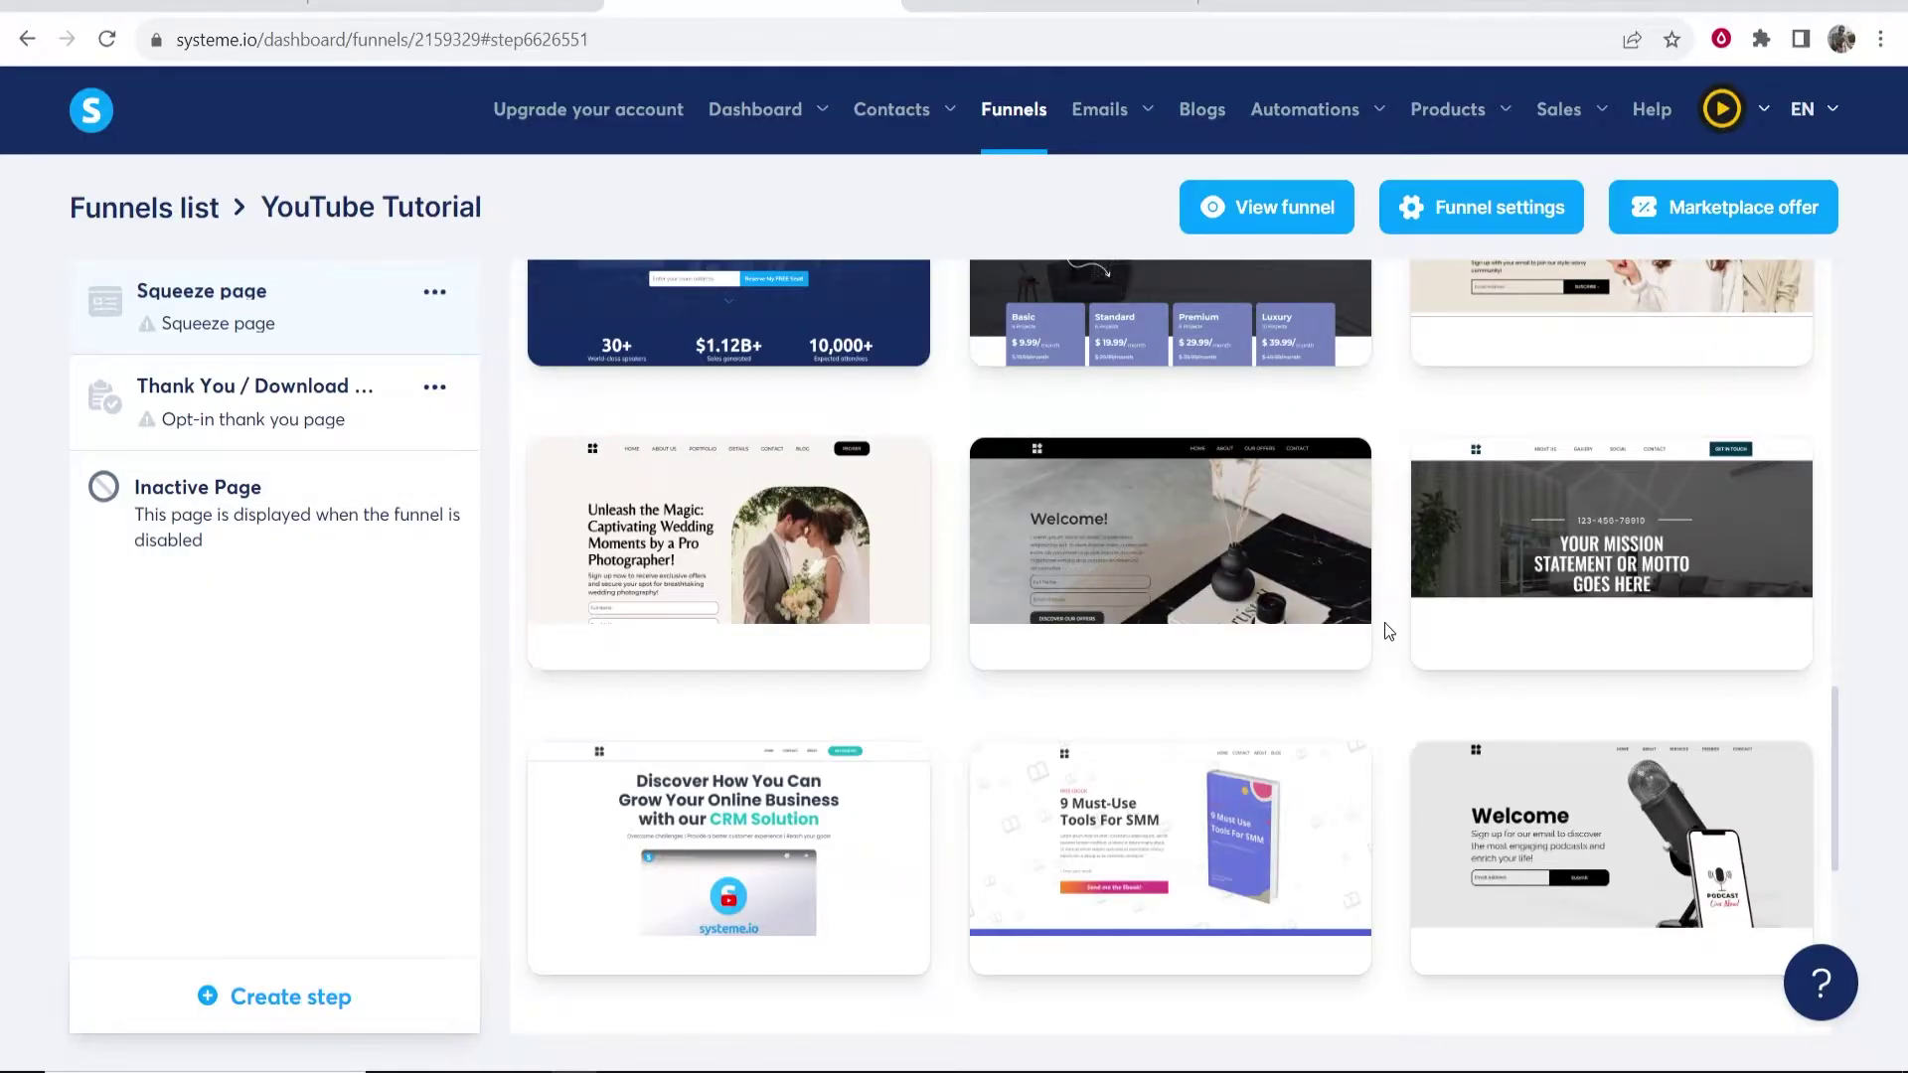
{"action": "scroll", "coordinate": [1387, 626], "scroll_direction": "down", "scroll_amount": 4}
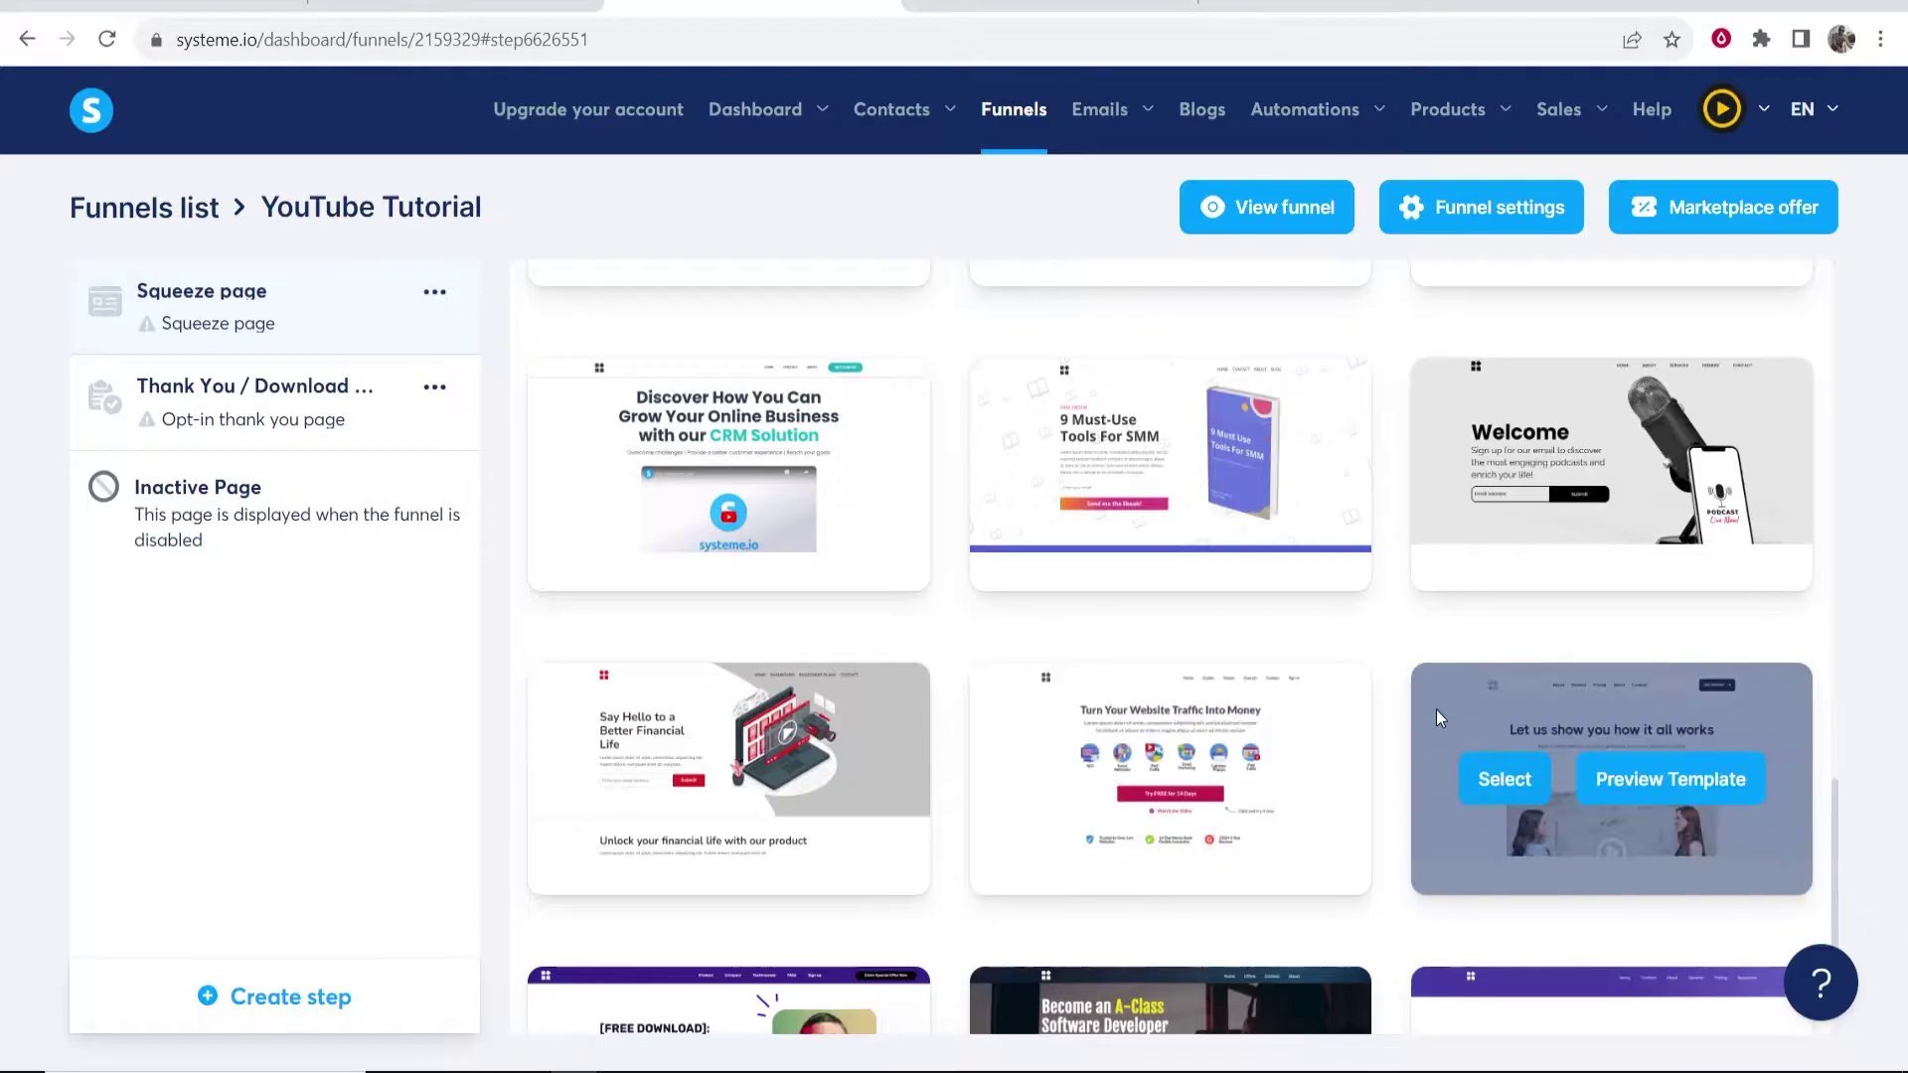
{"action": "scroll", "coordinate": [1396, 724], "scroll_direction": "down", "scroll_amount": 3}
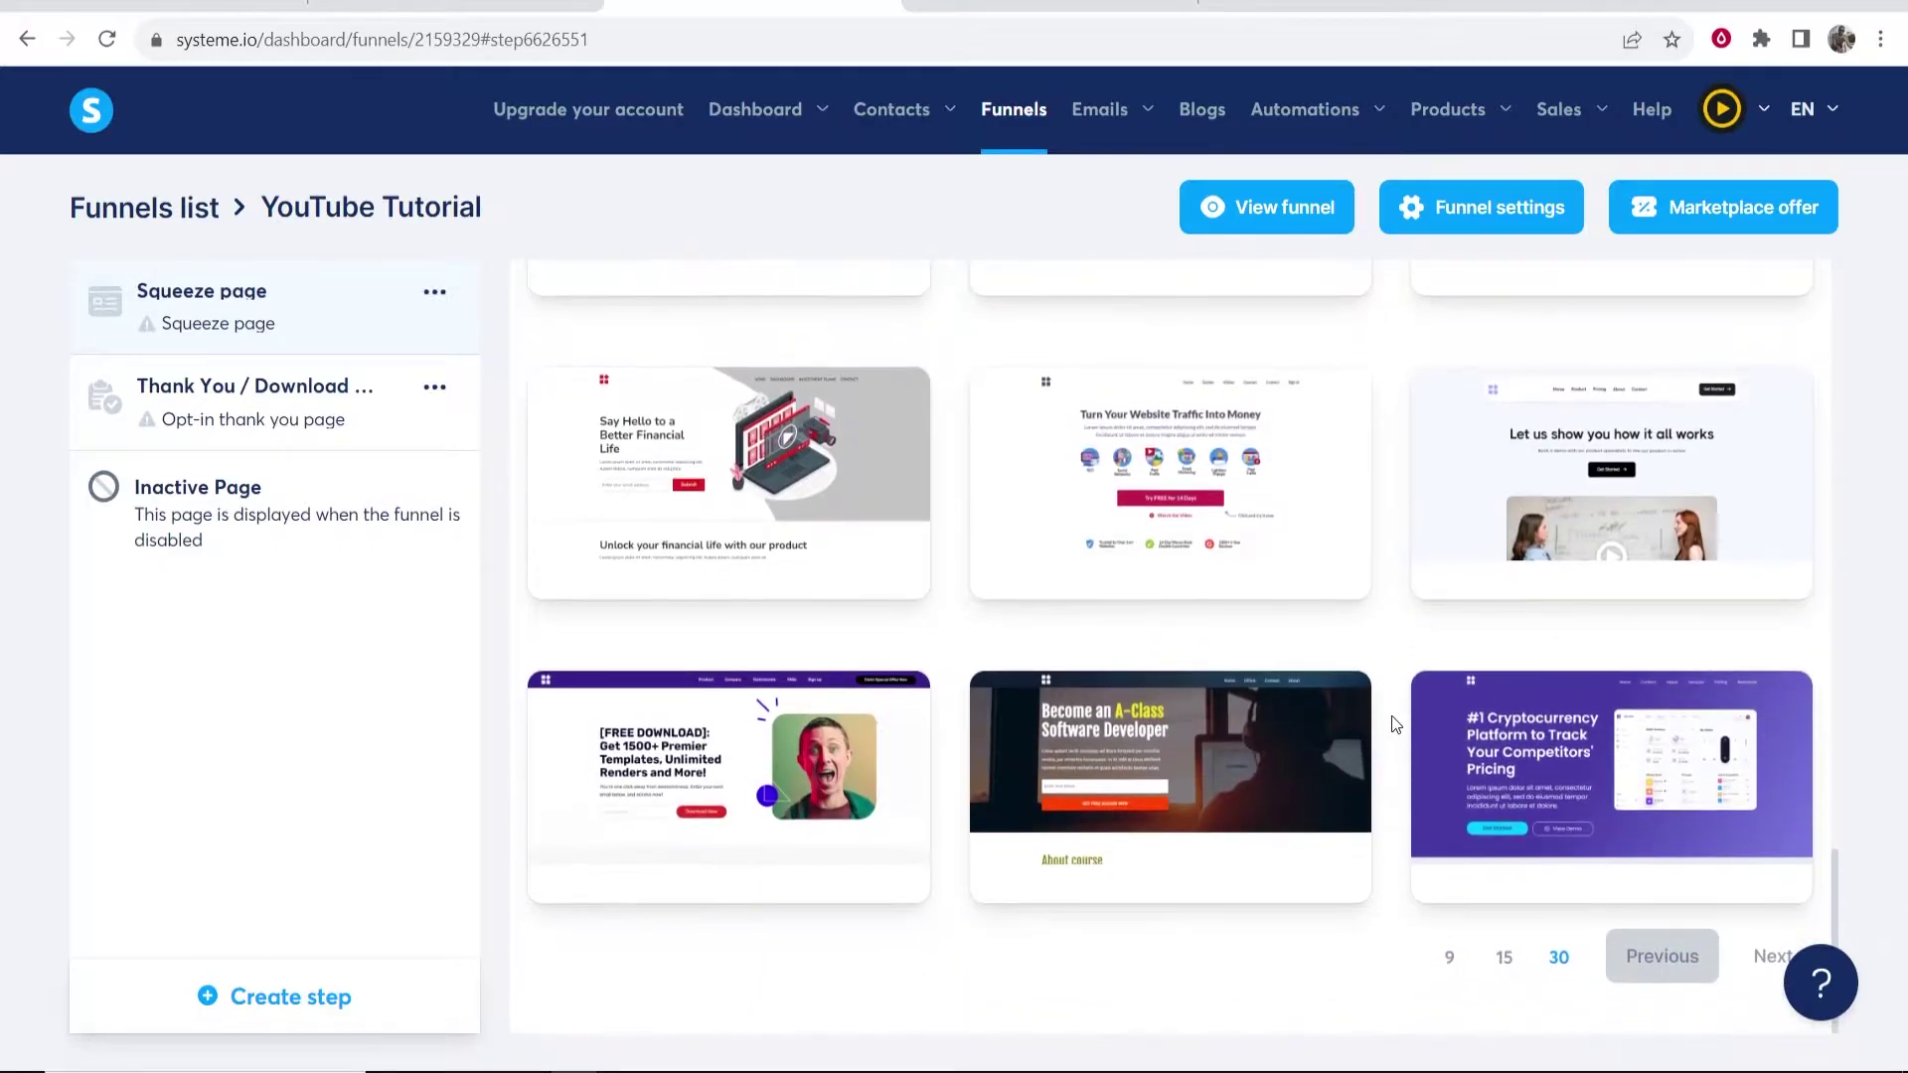
{"action": "mouse_move", "coordinate": [797, 419]}
- Go to the next template page and find the 'Simply the best newsletter' template
{"action": "left_click", "coordinate": [1779, 964]}
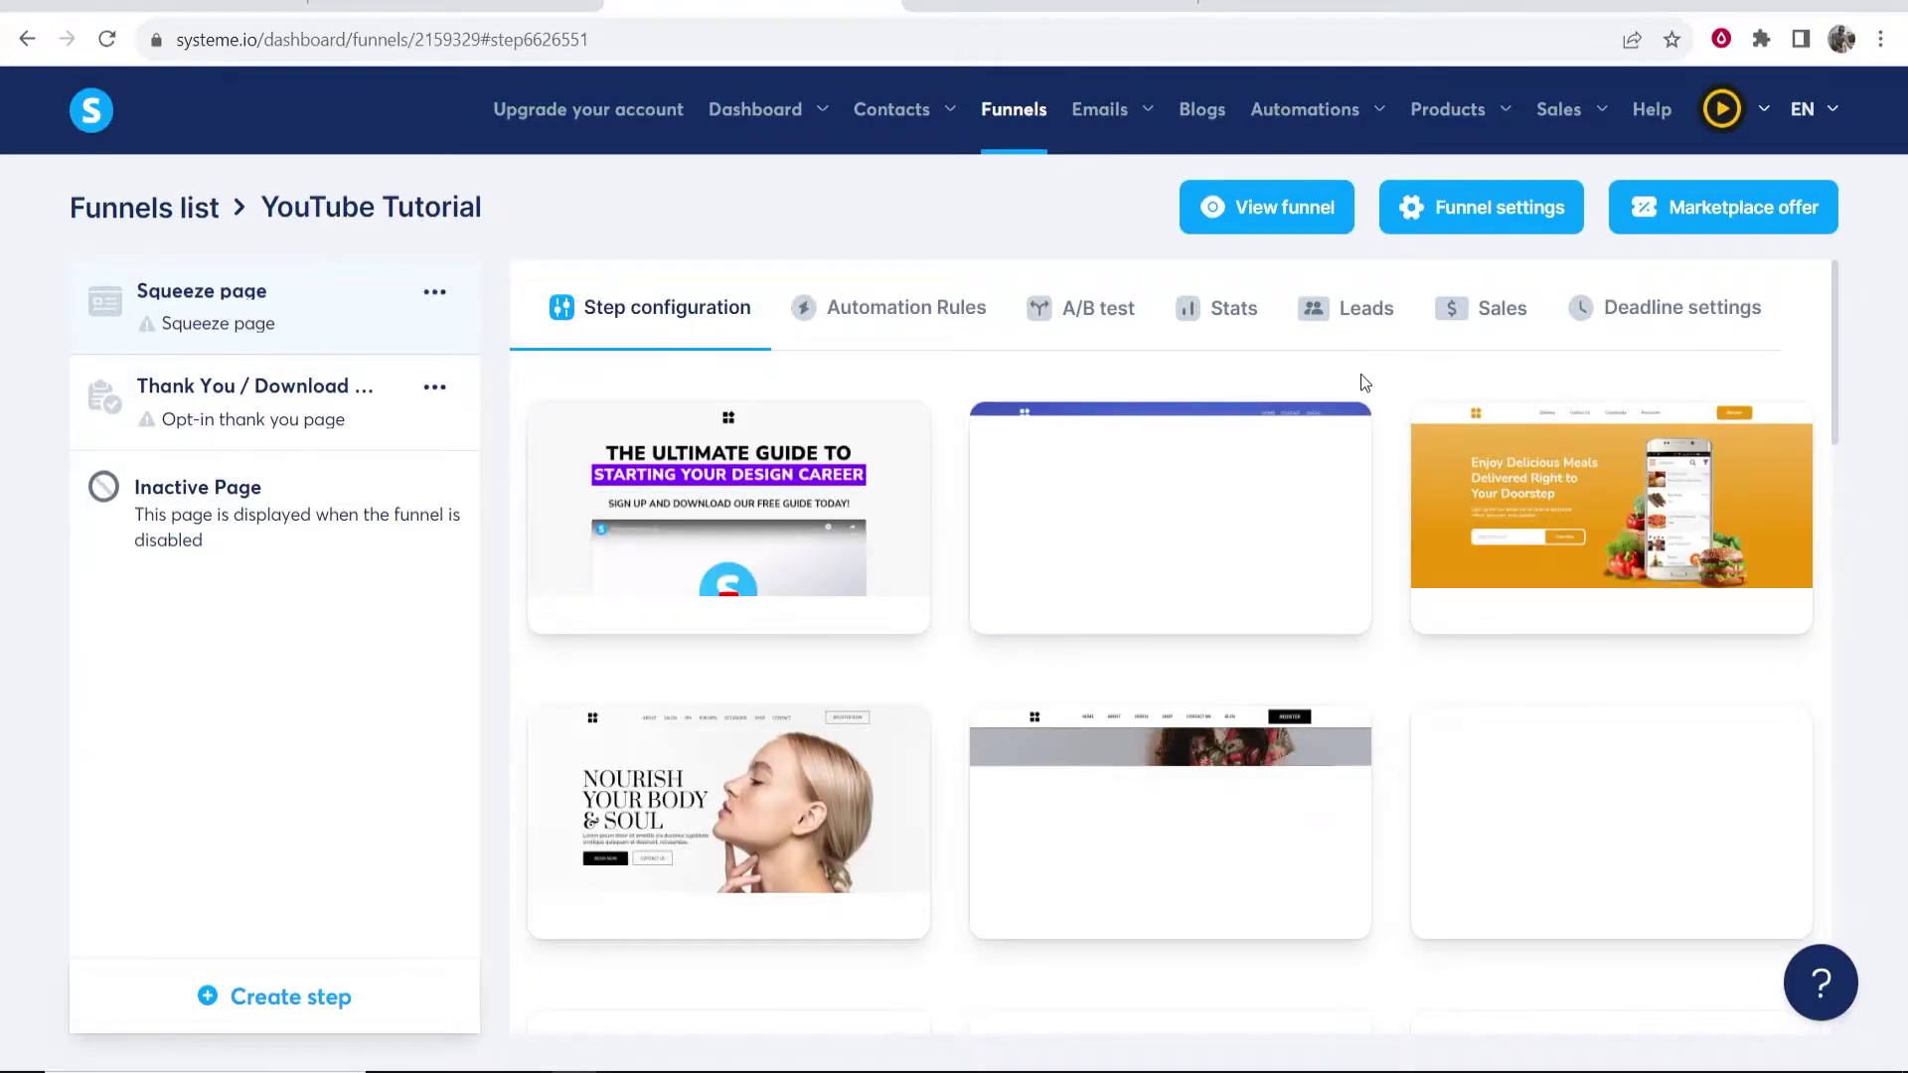
{"action": "scroll", "coordinate": [1093, 473], "scroll_direction": "down", "scroll_amount": 10}
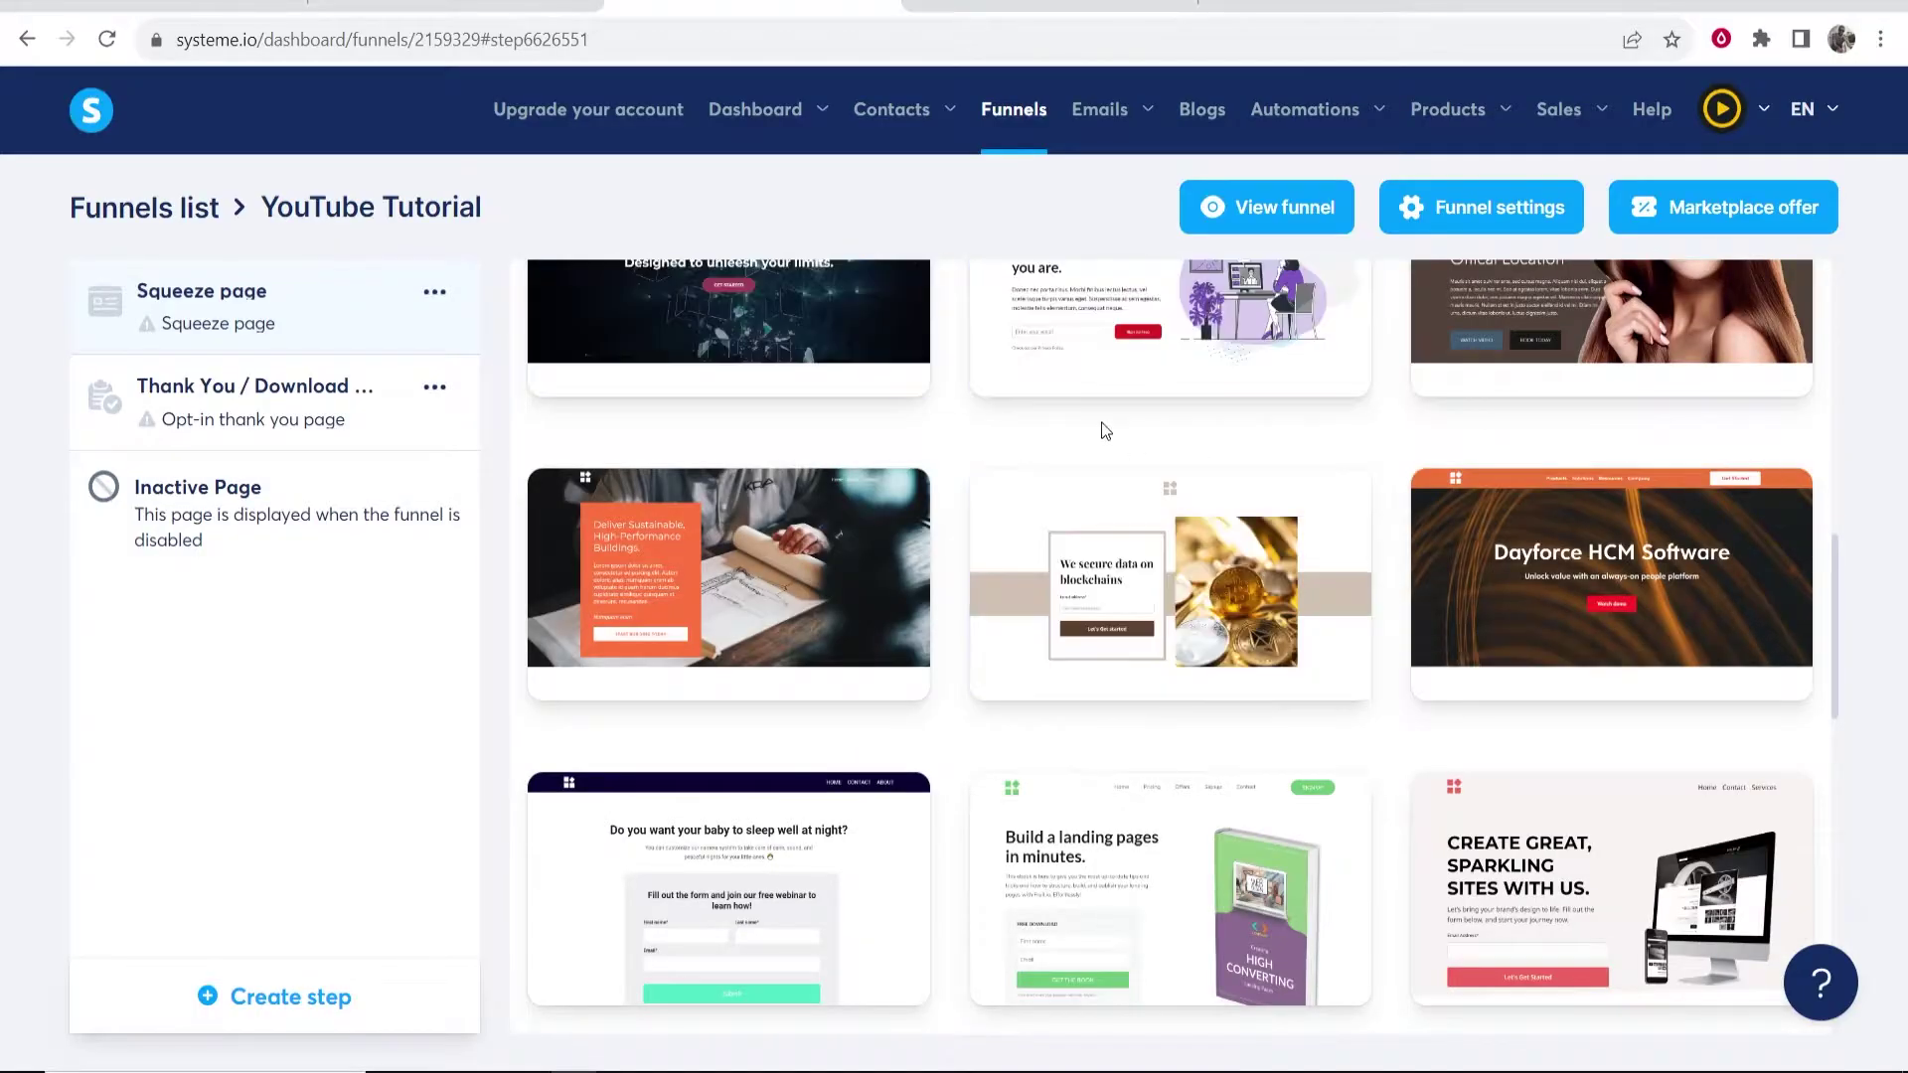
{"action": "scroll", "coordinate": [1288, 681], "scroll_direction": "up", "scroll_amount": 4}
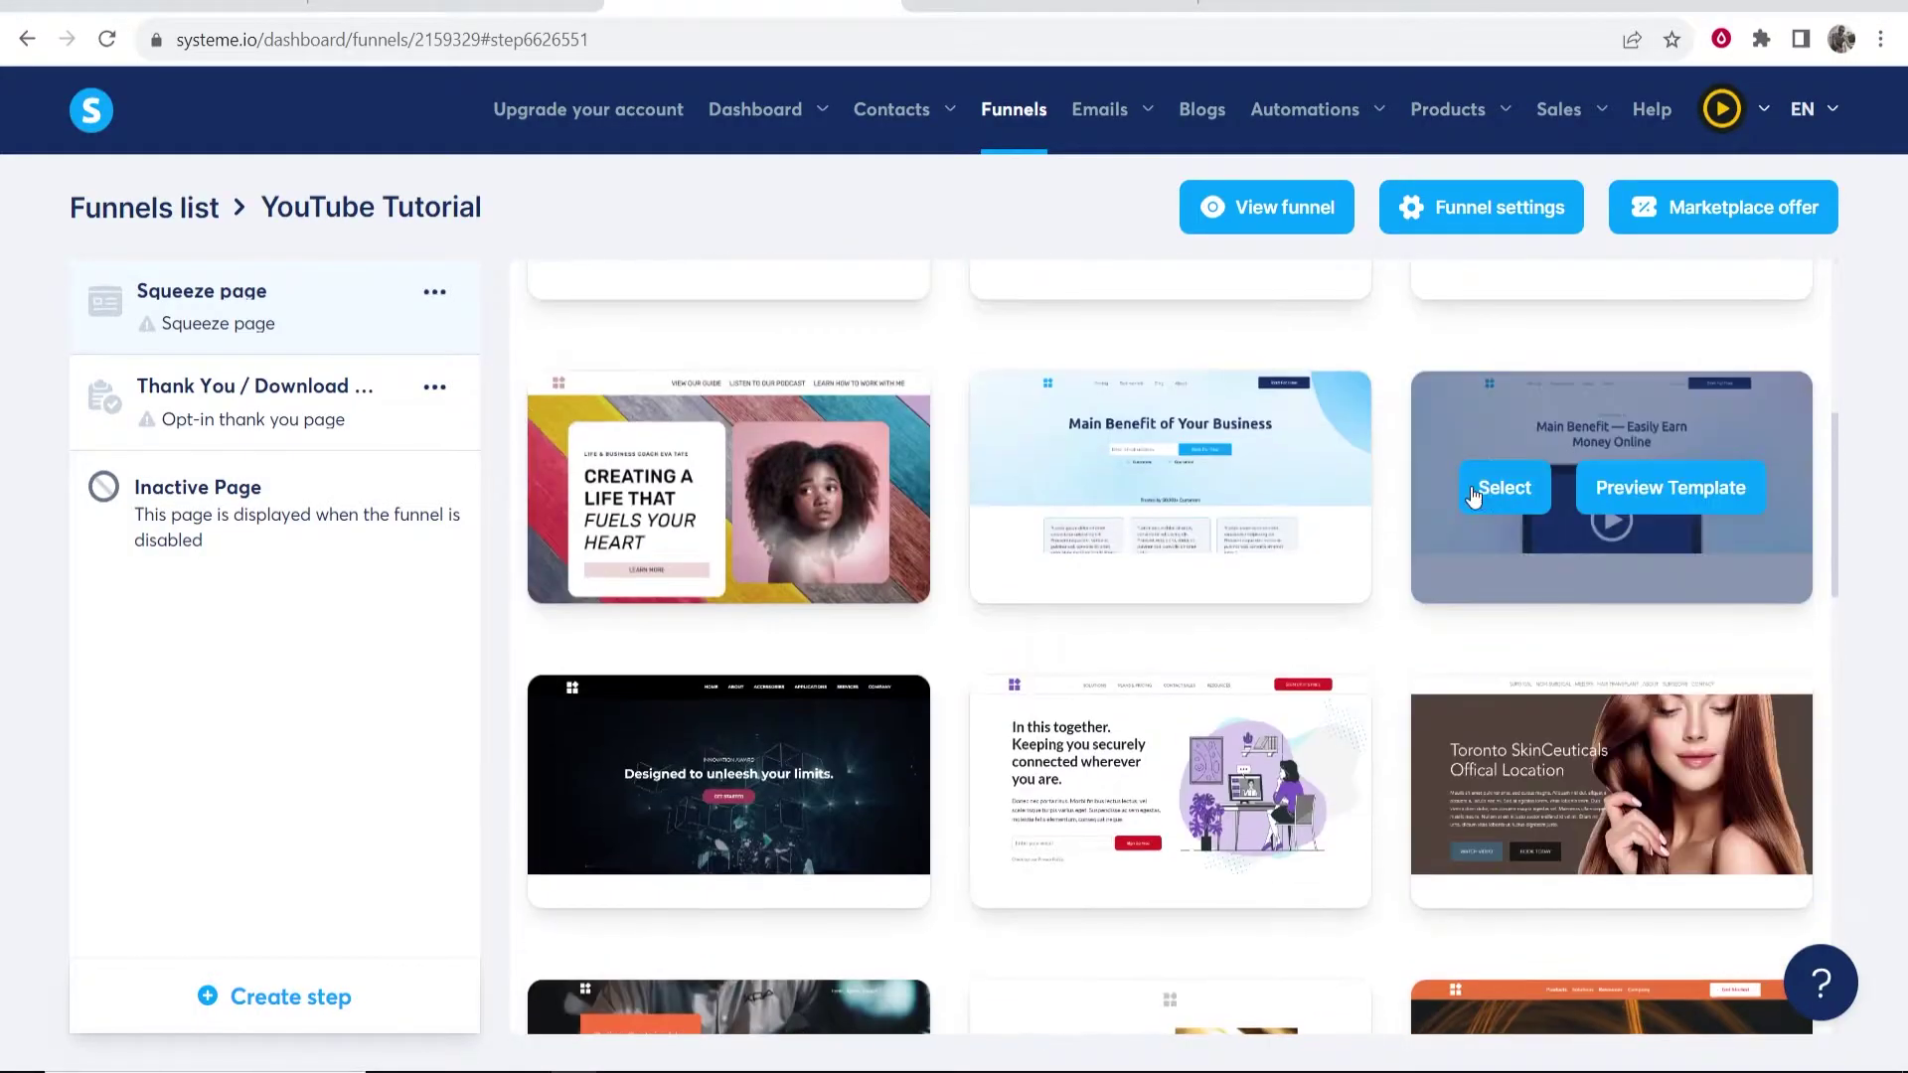
{"action": "scroll", "coordinate": [1611, 518], "scroll_direction": "up", "scroll_amount": 5}
{"action": "scroll", "coordinate": [1090, 681], "scroll_direction": "down", "scroll_amount": 12}
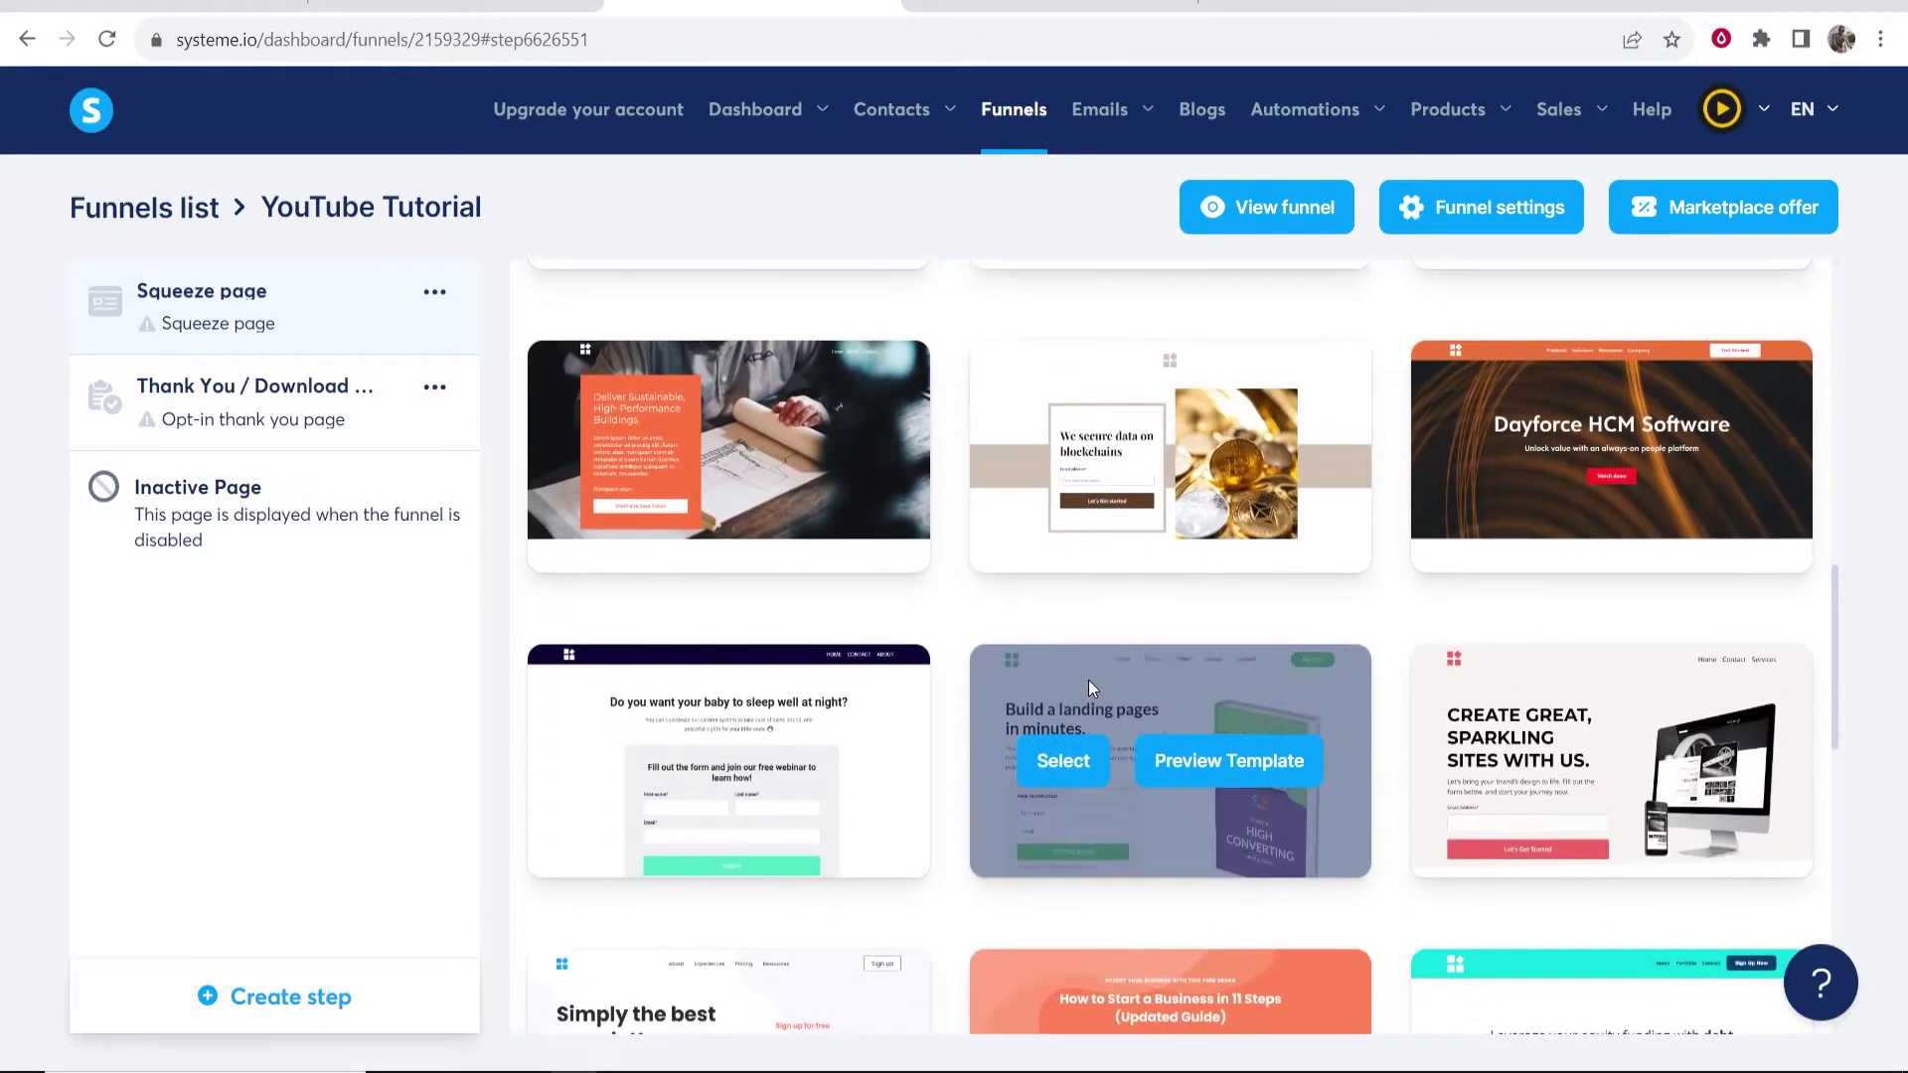
{"action": "scroll", "coordinate": [1088, 680], "scroll_direction": "down", "scroll_amount": 1}
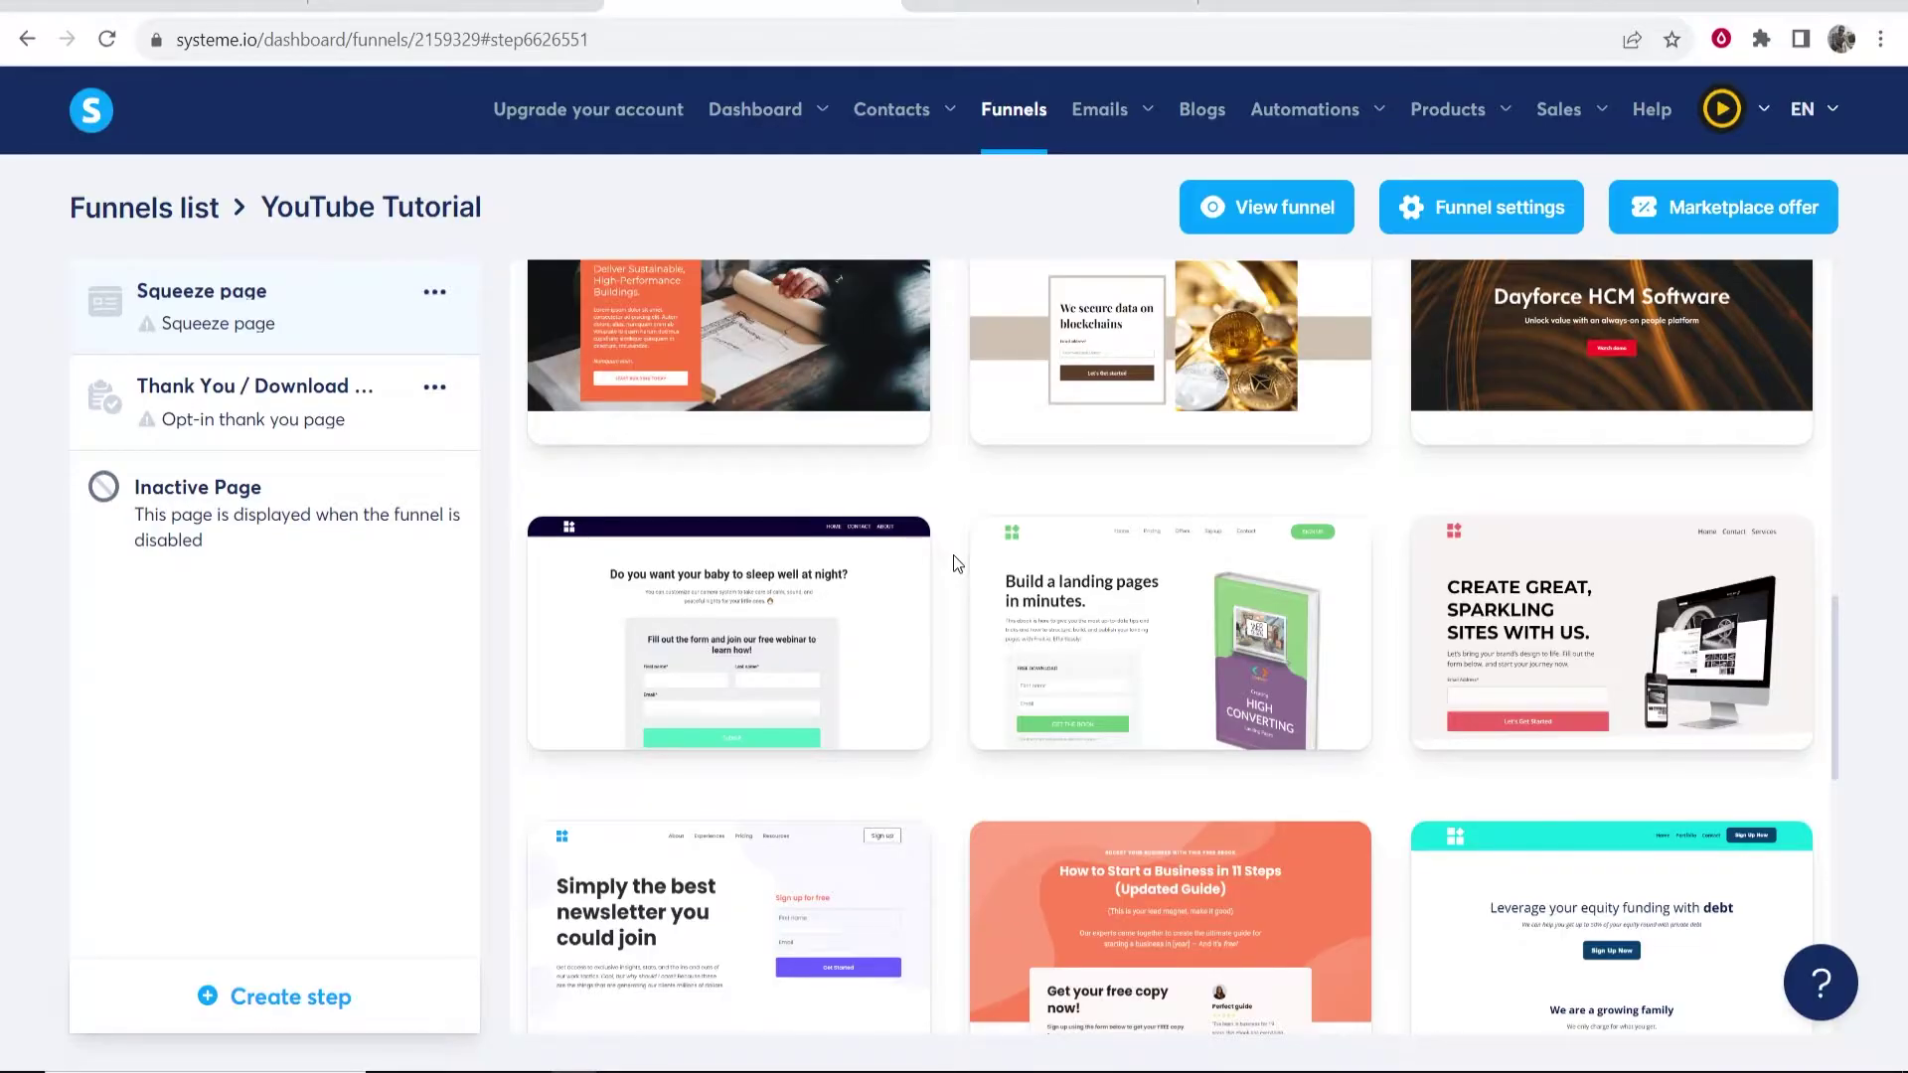
{"action": "scroll", "coordinate": [952, 562], "scroll_direction": "down", "scroll_amount": 2}
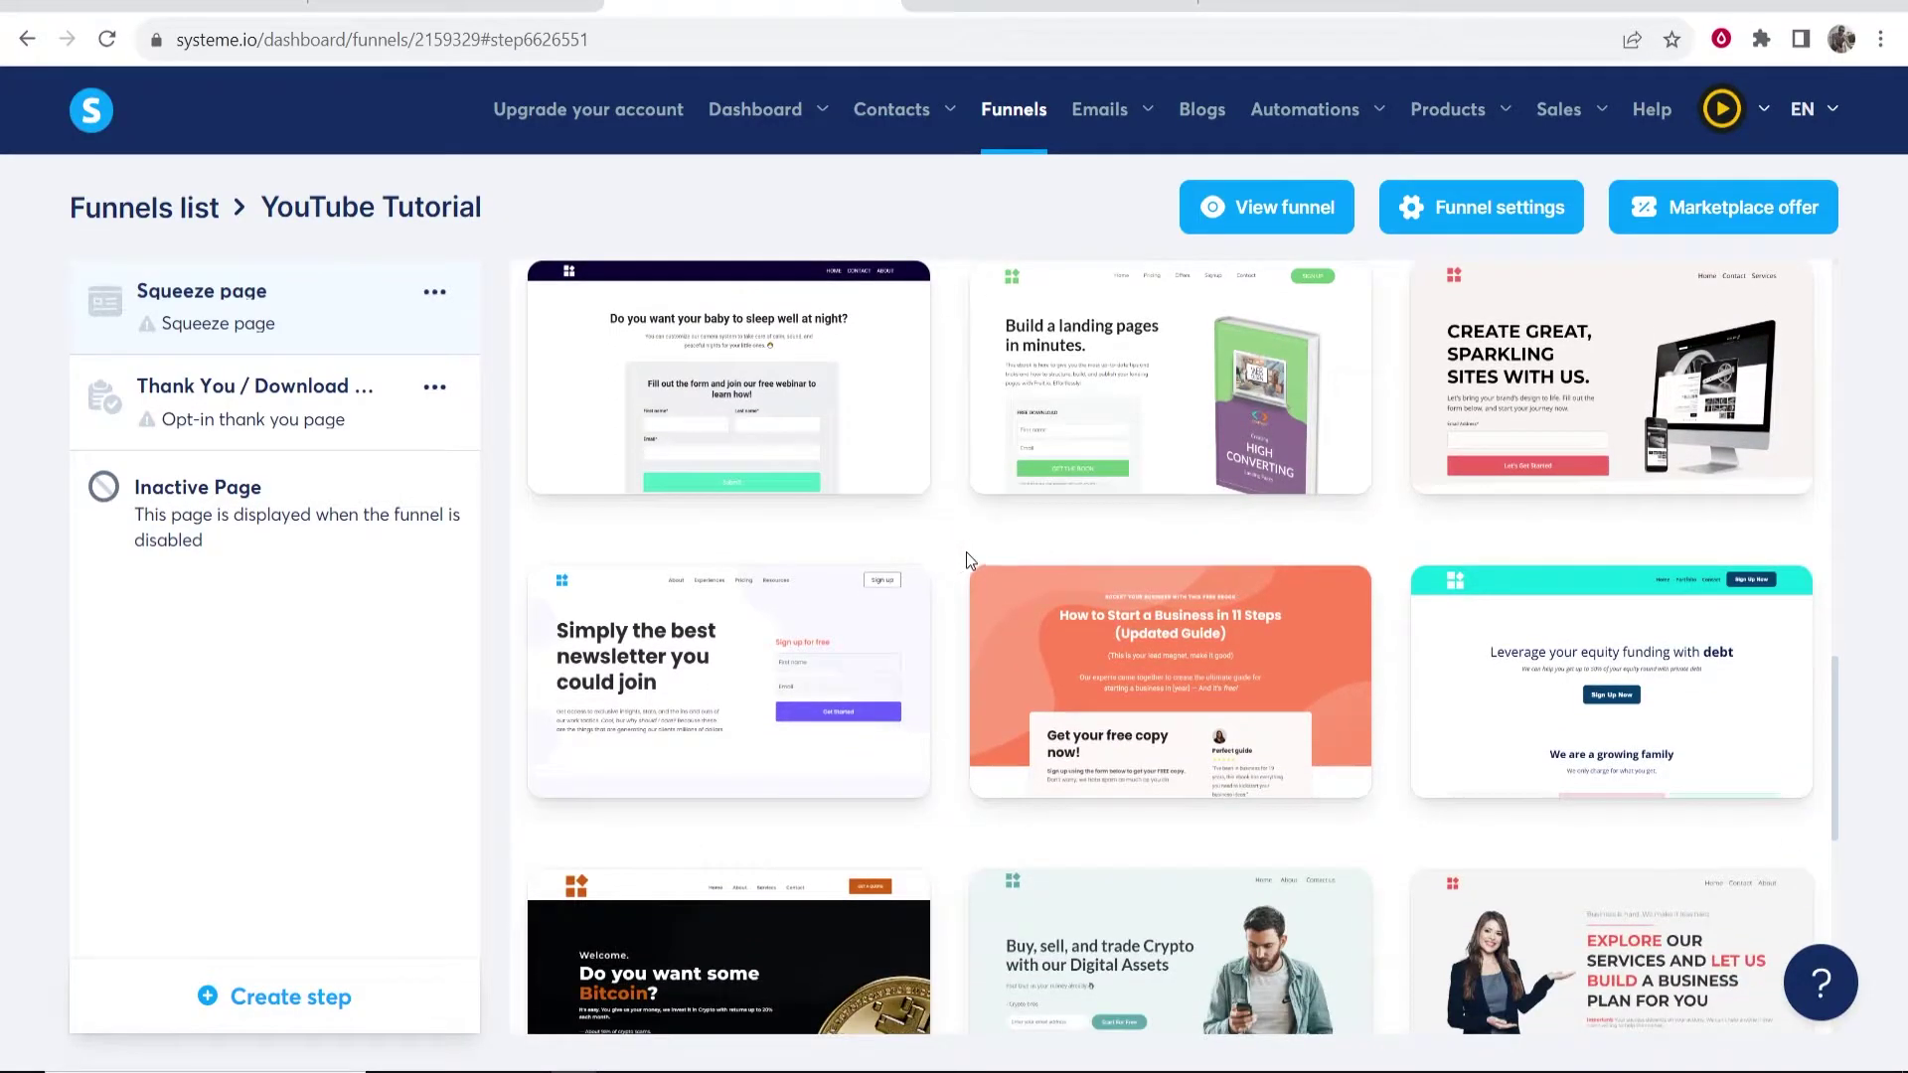
{"action": "mouse_move", "coordinate": [683, 681]}
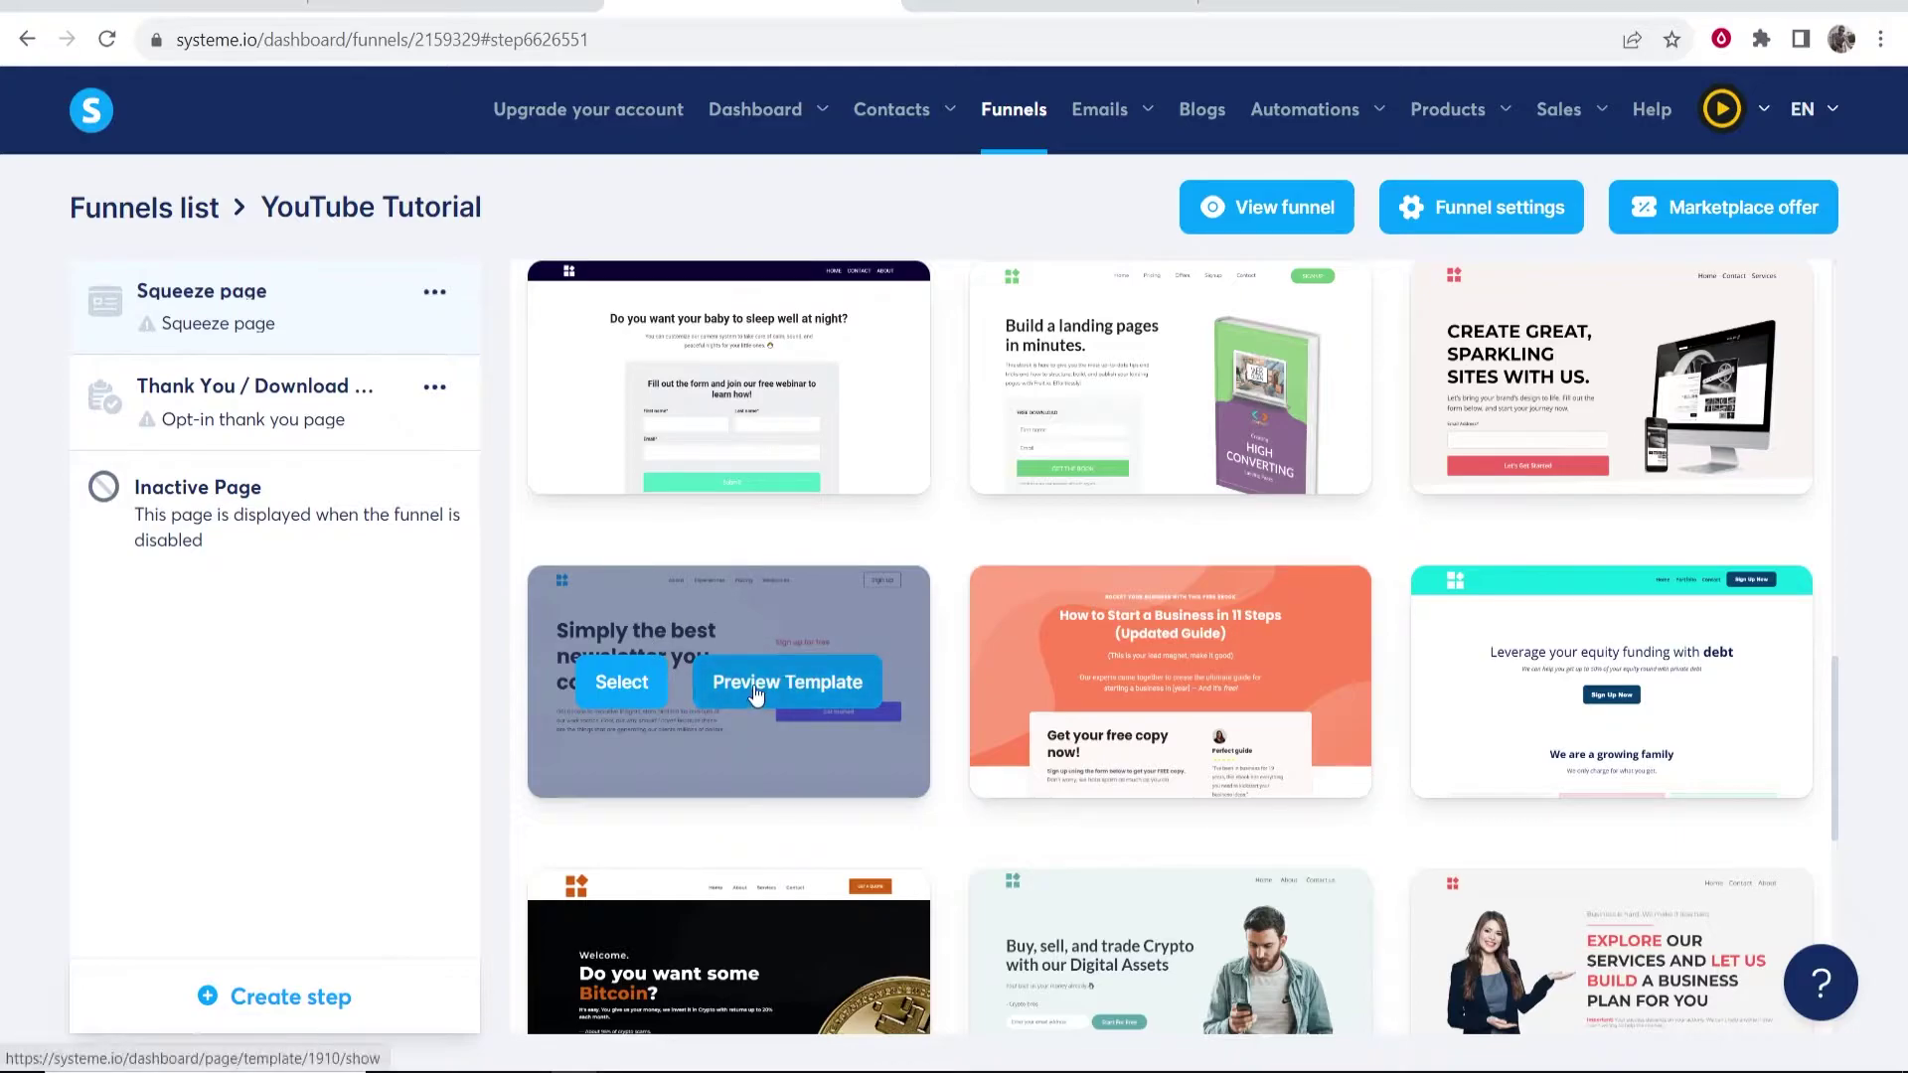
{"action": "left_click", "coordinate": [795, 683]}
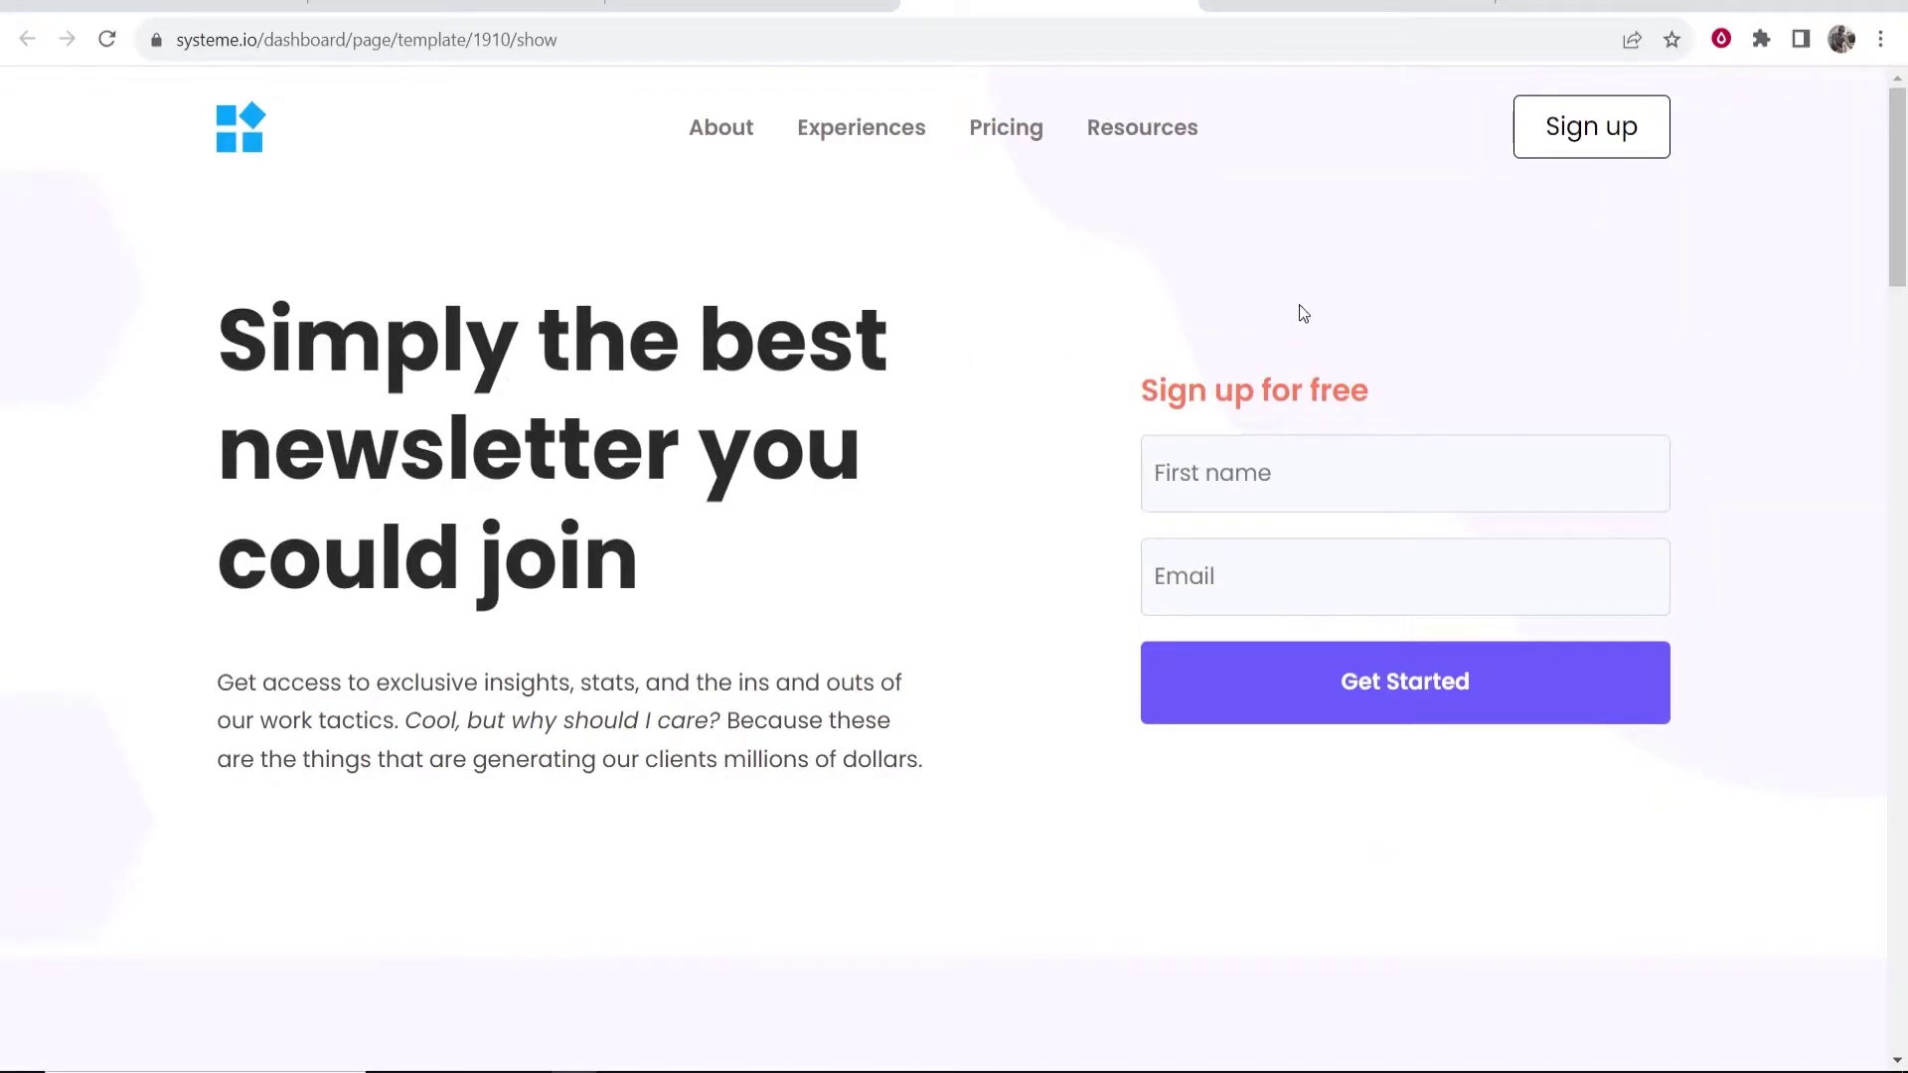
{"action": "scroll", "coordinate": [736, 233], "scroll_direction": "down", "scroll_amount": 20}
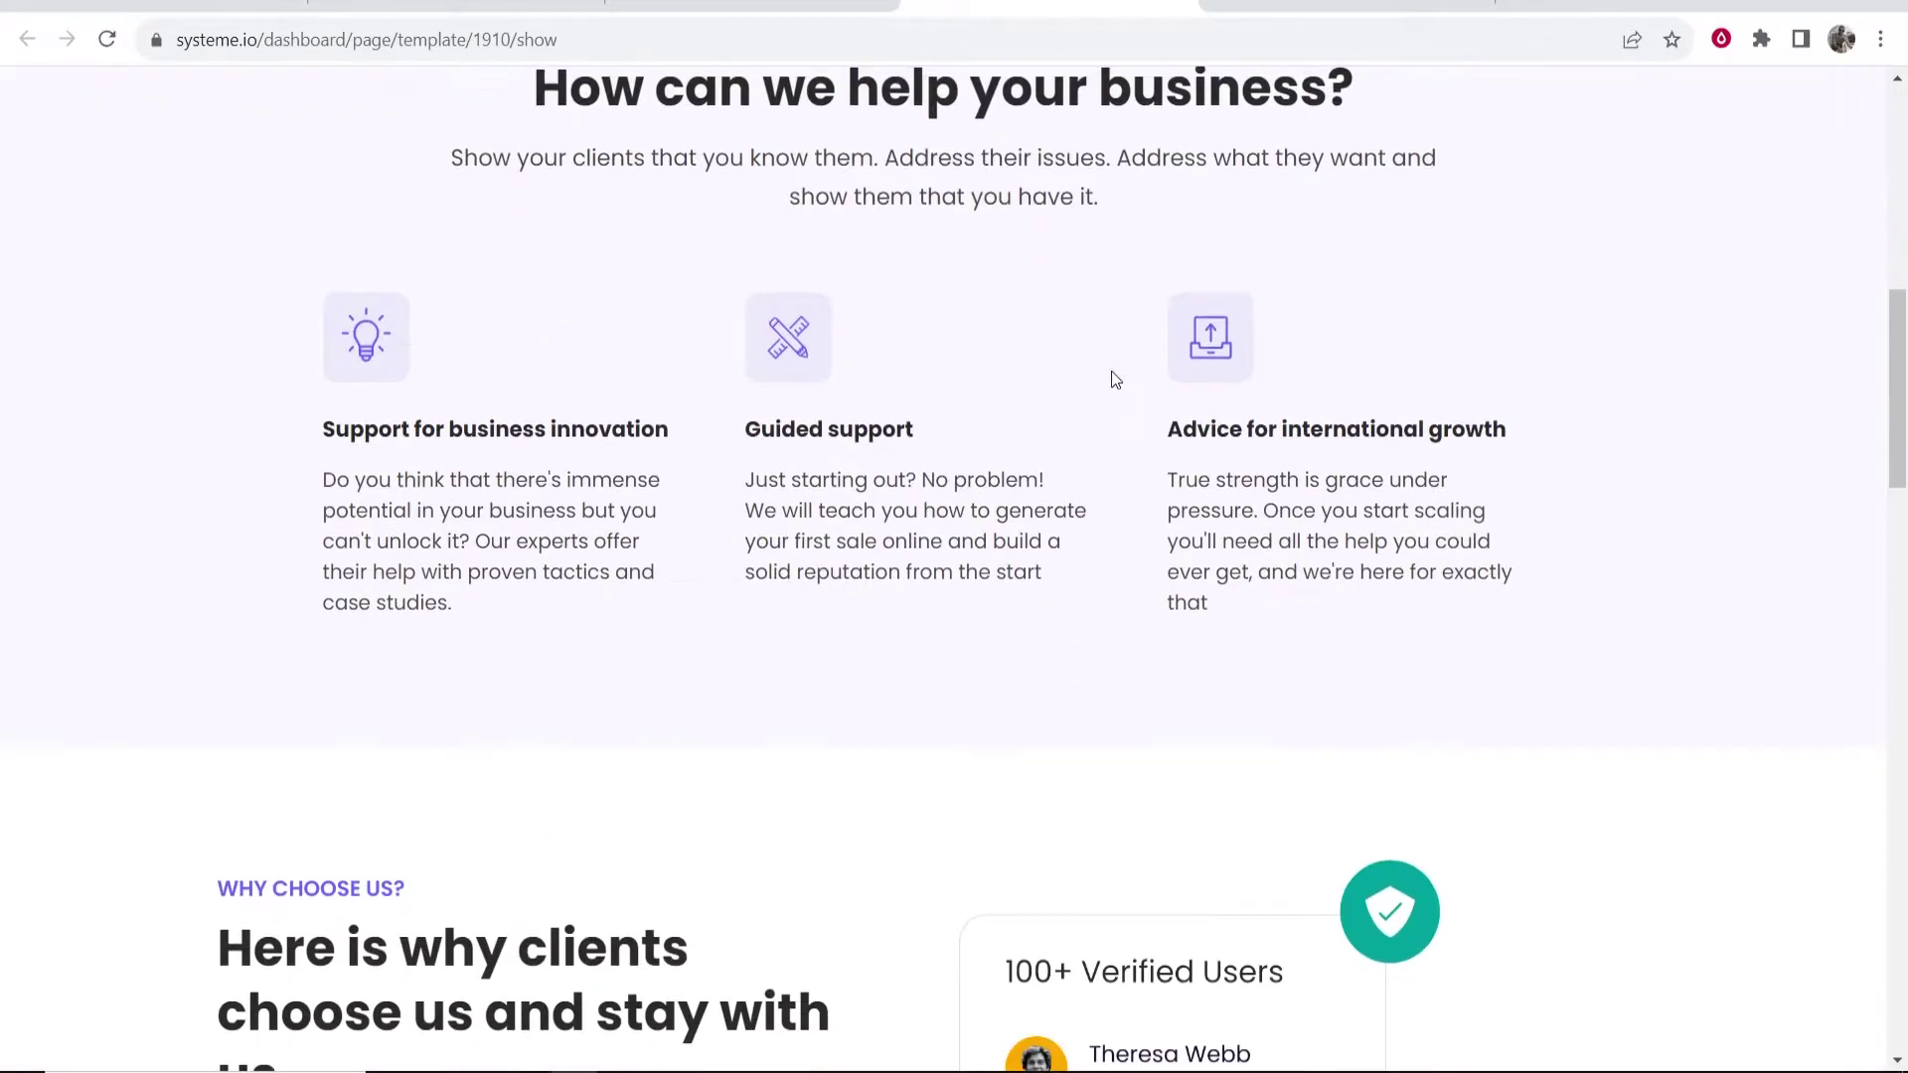
{"action": "scroll", "coordinate": [1273, 367], "scroll_direction": "down", "scroll_amount": 18}
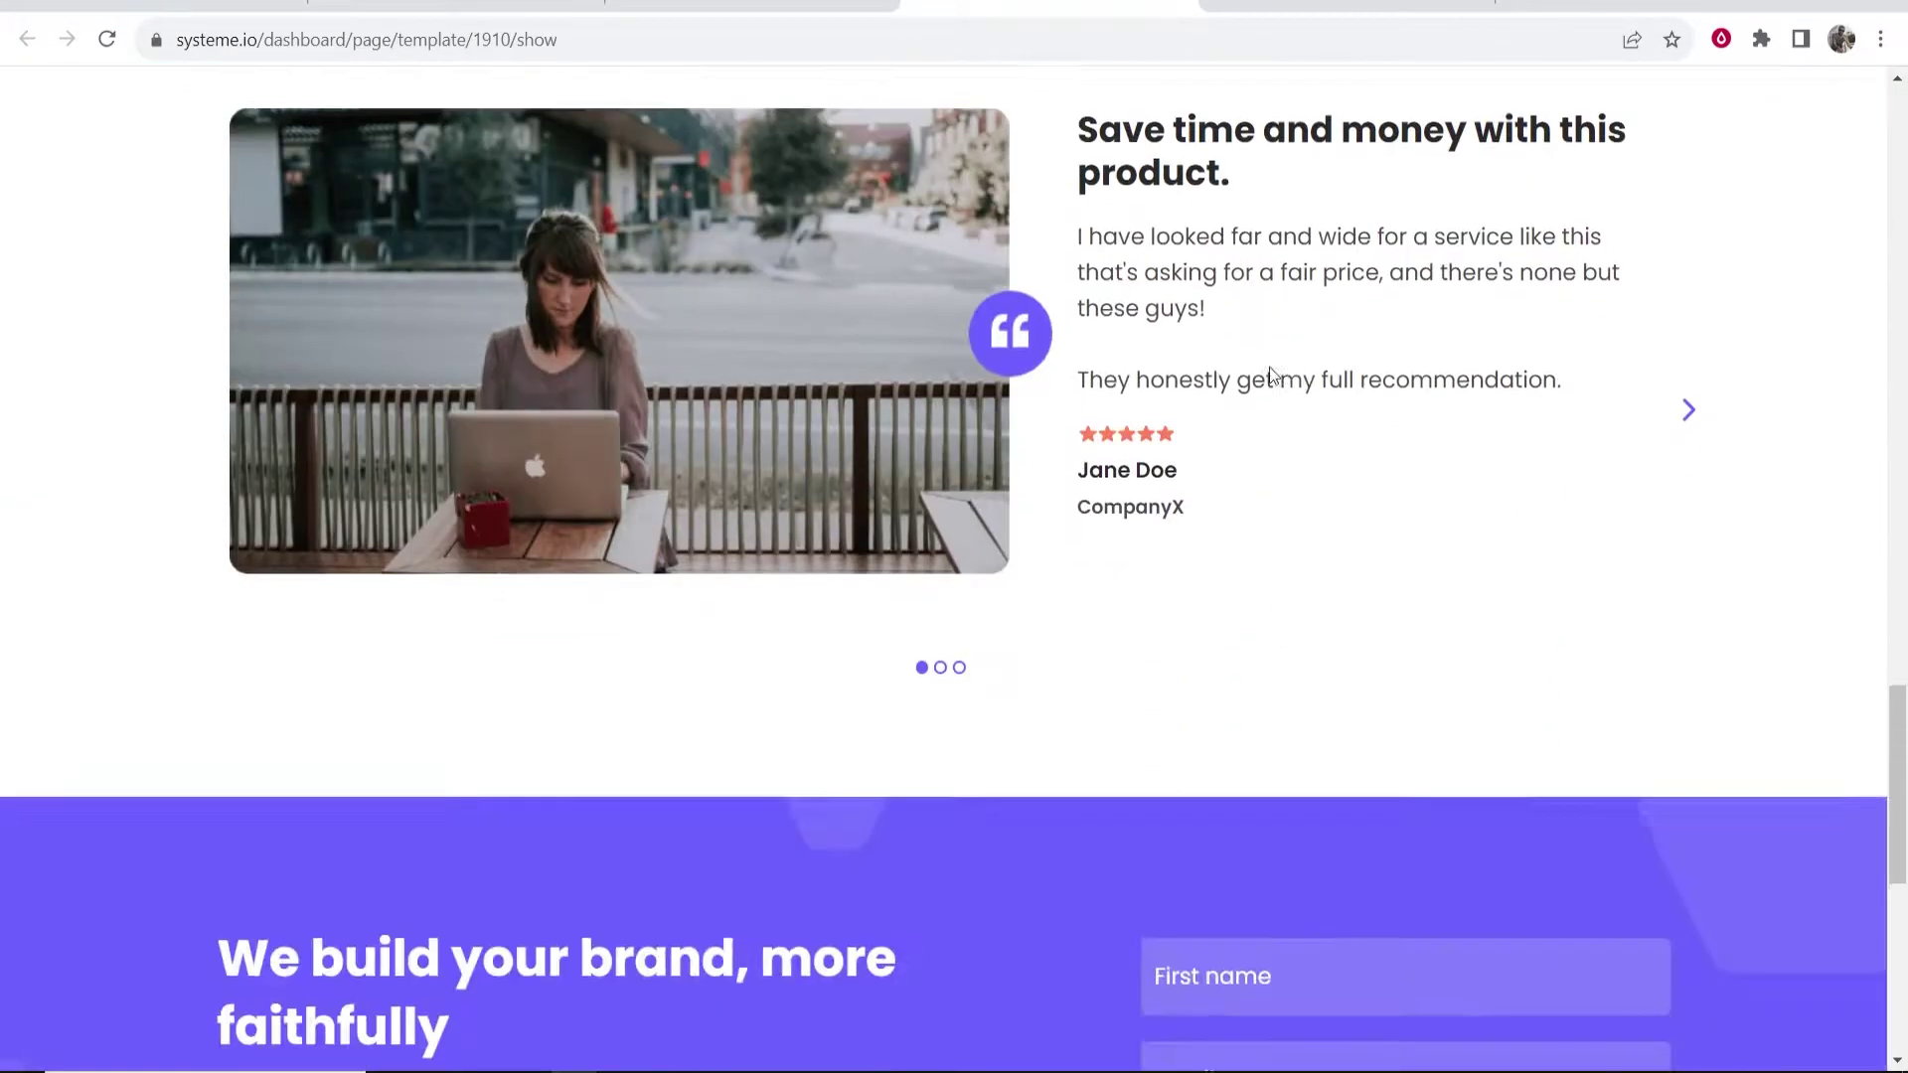
{"action": "scroll", "coordinate": [1064, 494], "scroll_direction": "up", "scroll_amount": 20}
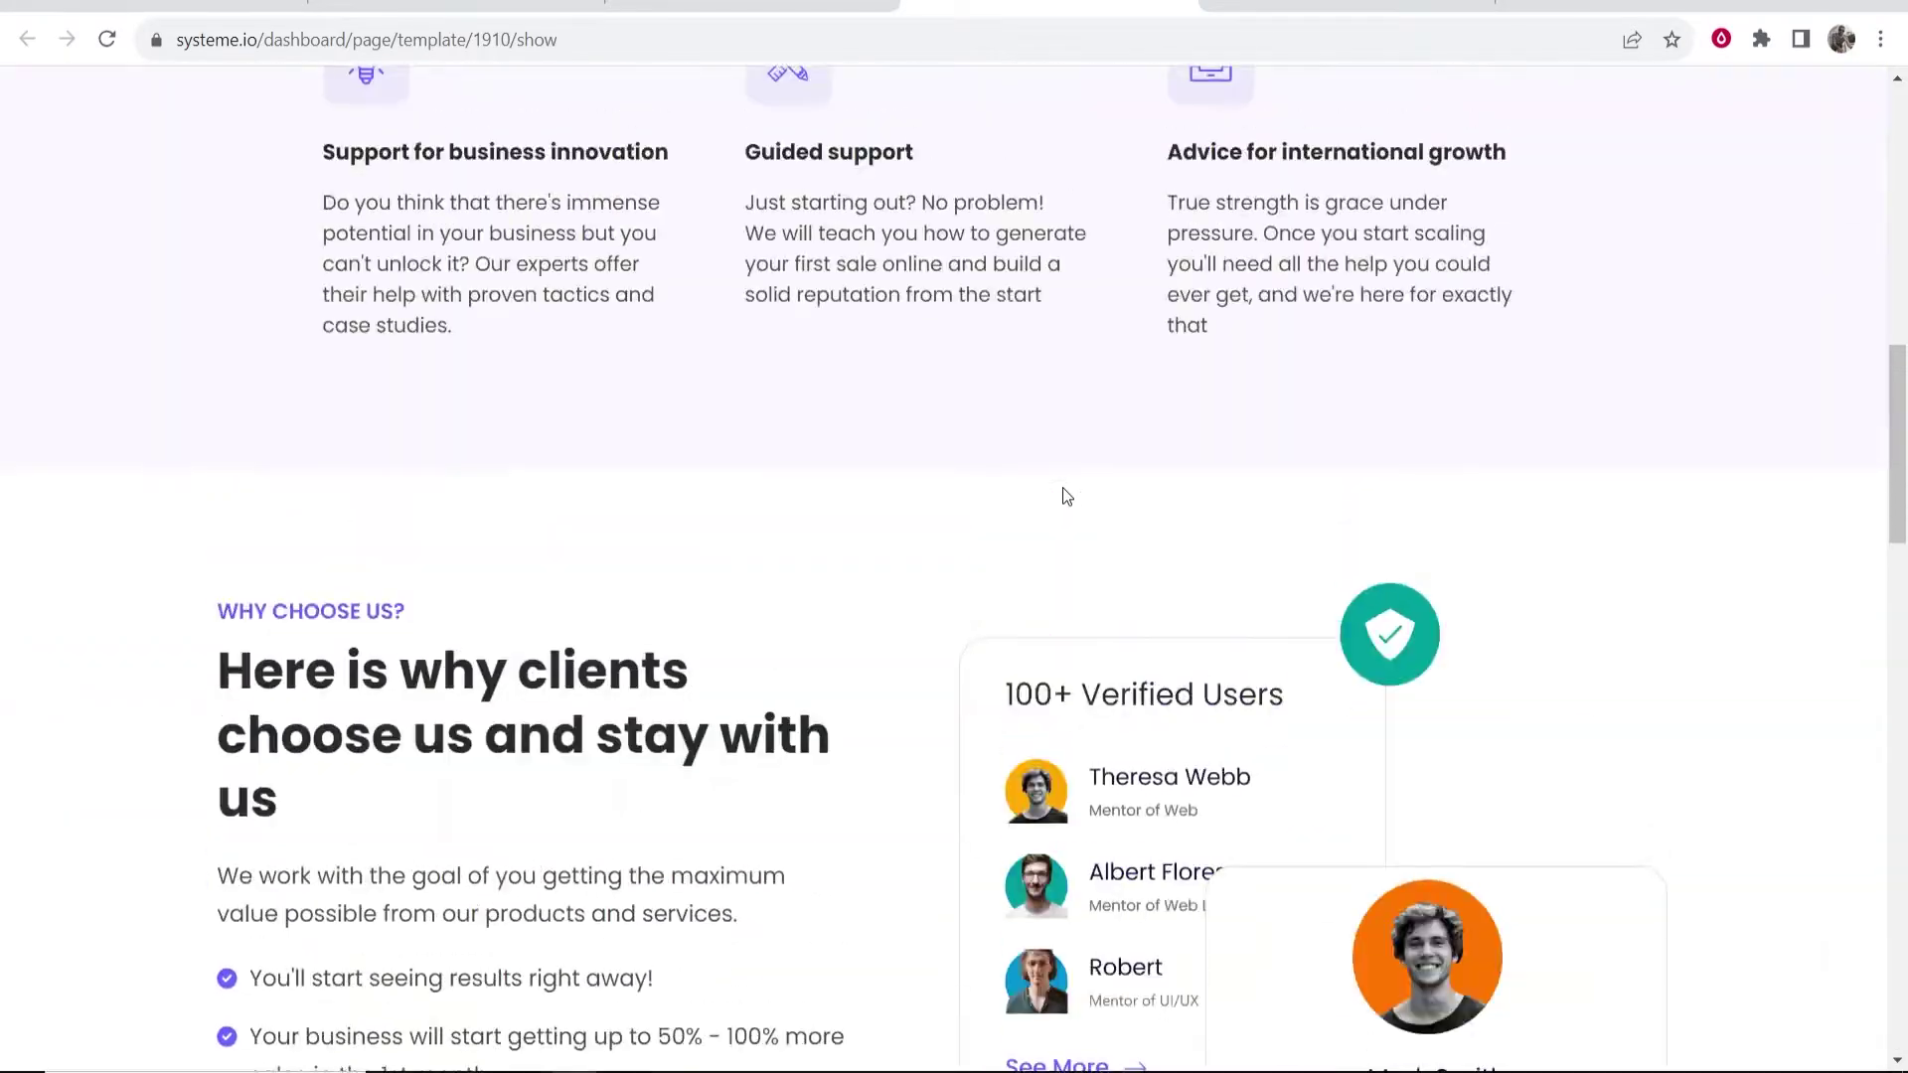
{"action": "left_click", "coordinate": [1182, 2]}
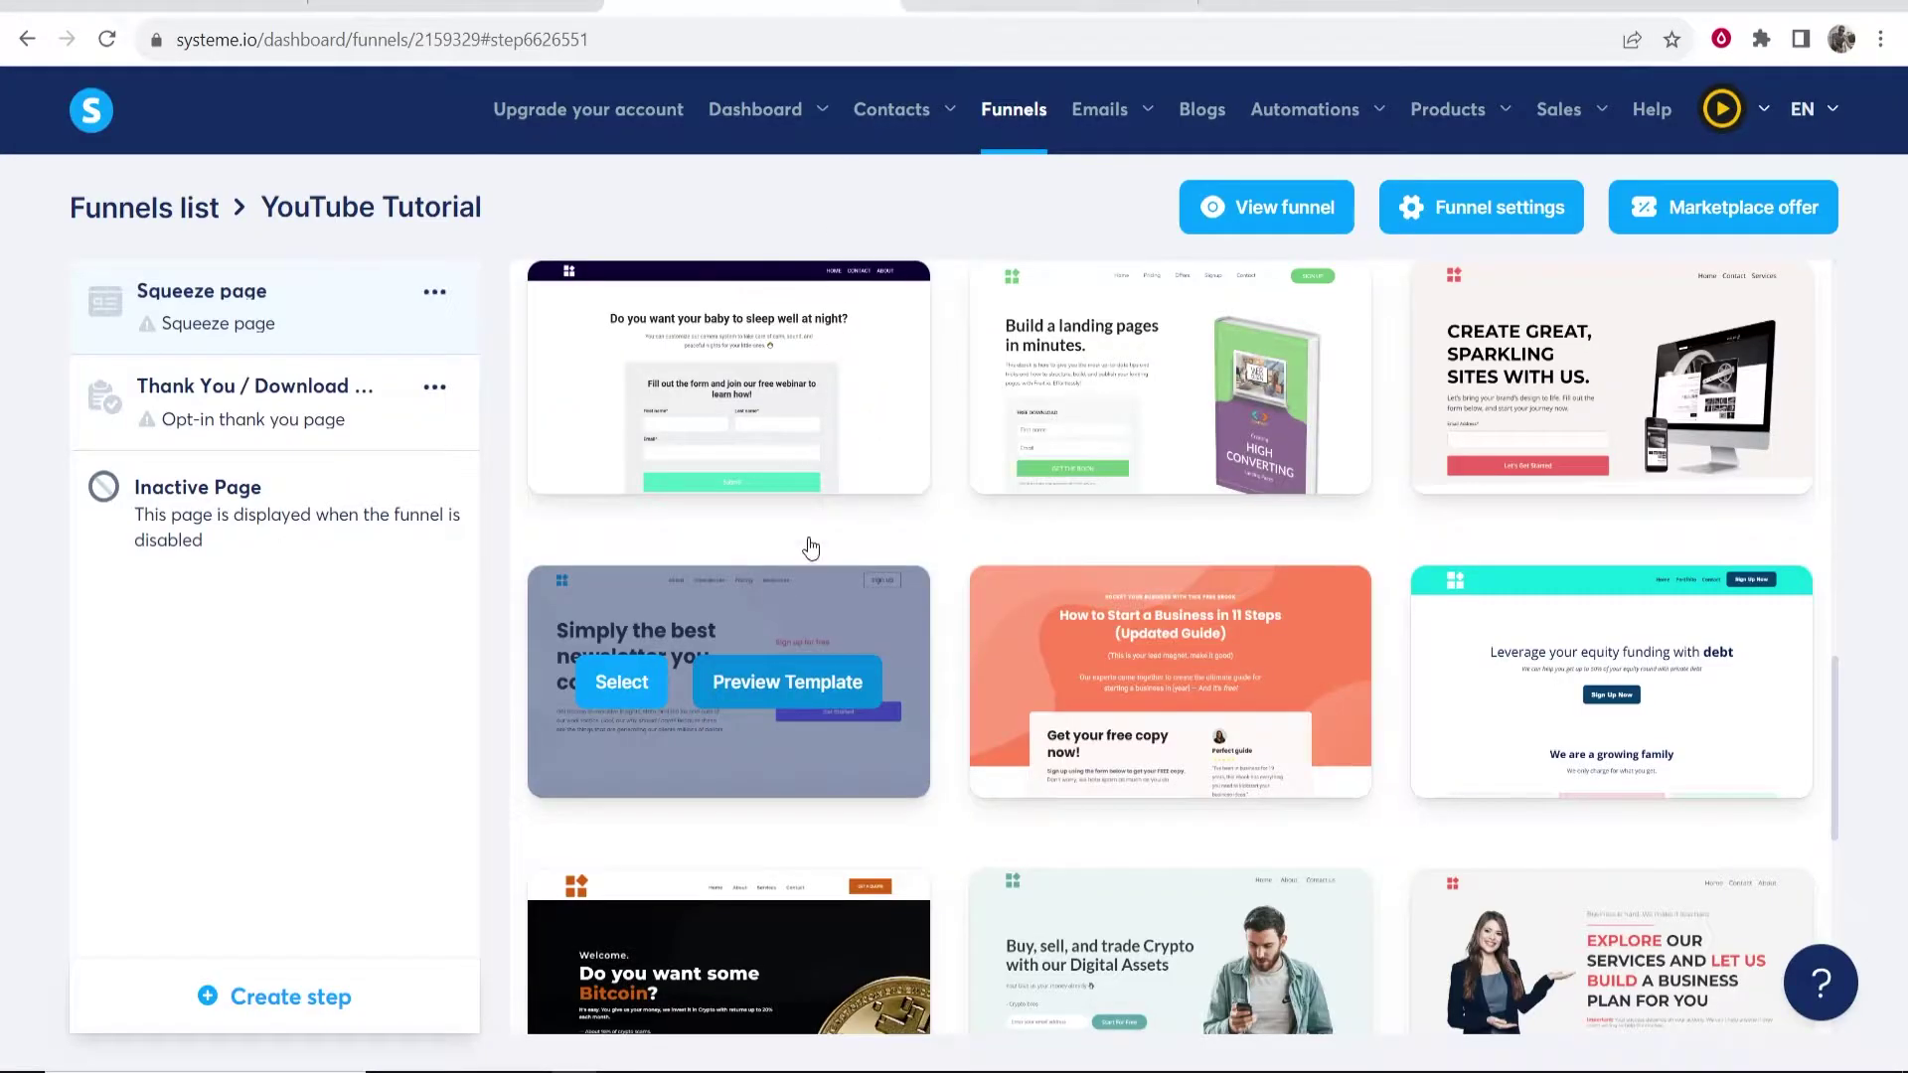
- Apply the newsletter template to the squeeze step and save it renamed 'YouTube'
{"action": "left_click", "coordinate": [612, 685]}
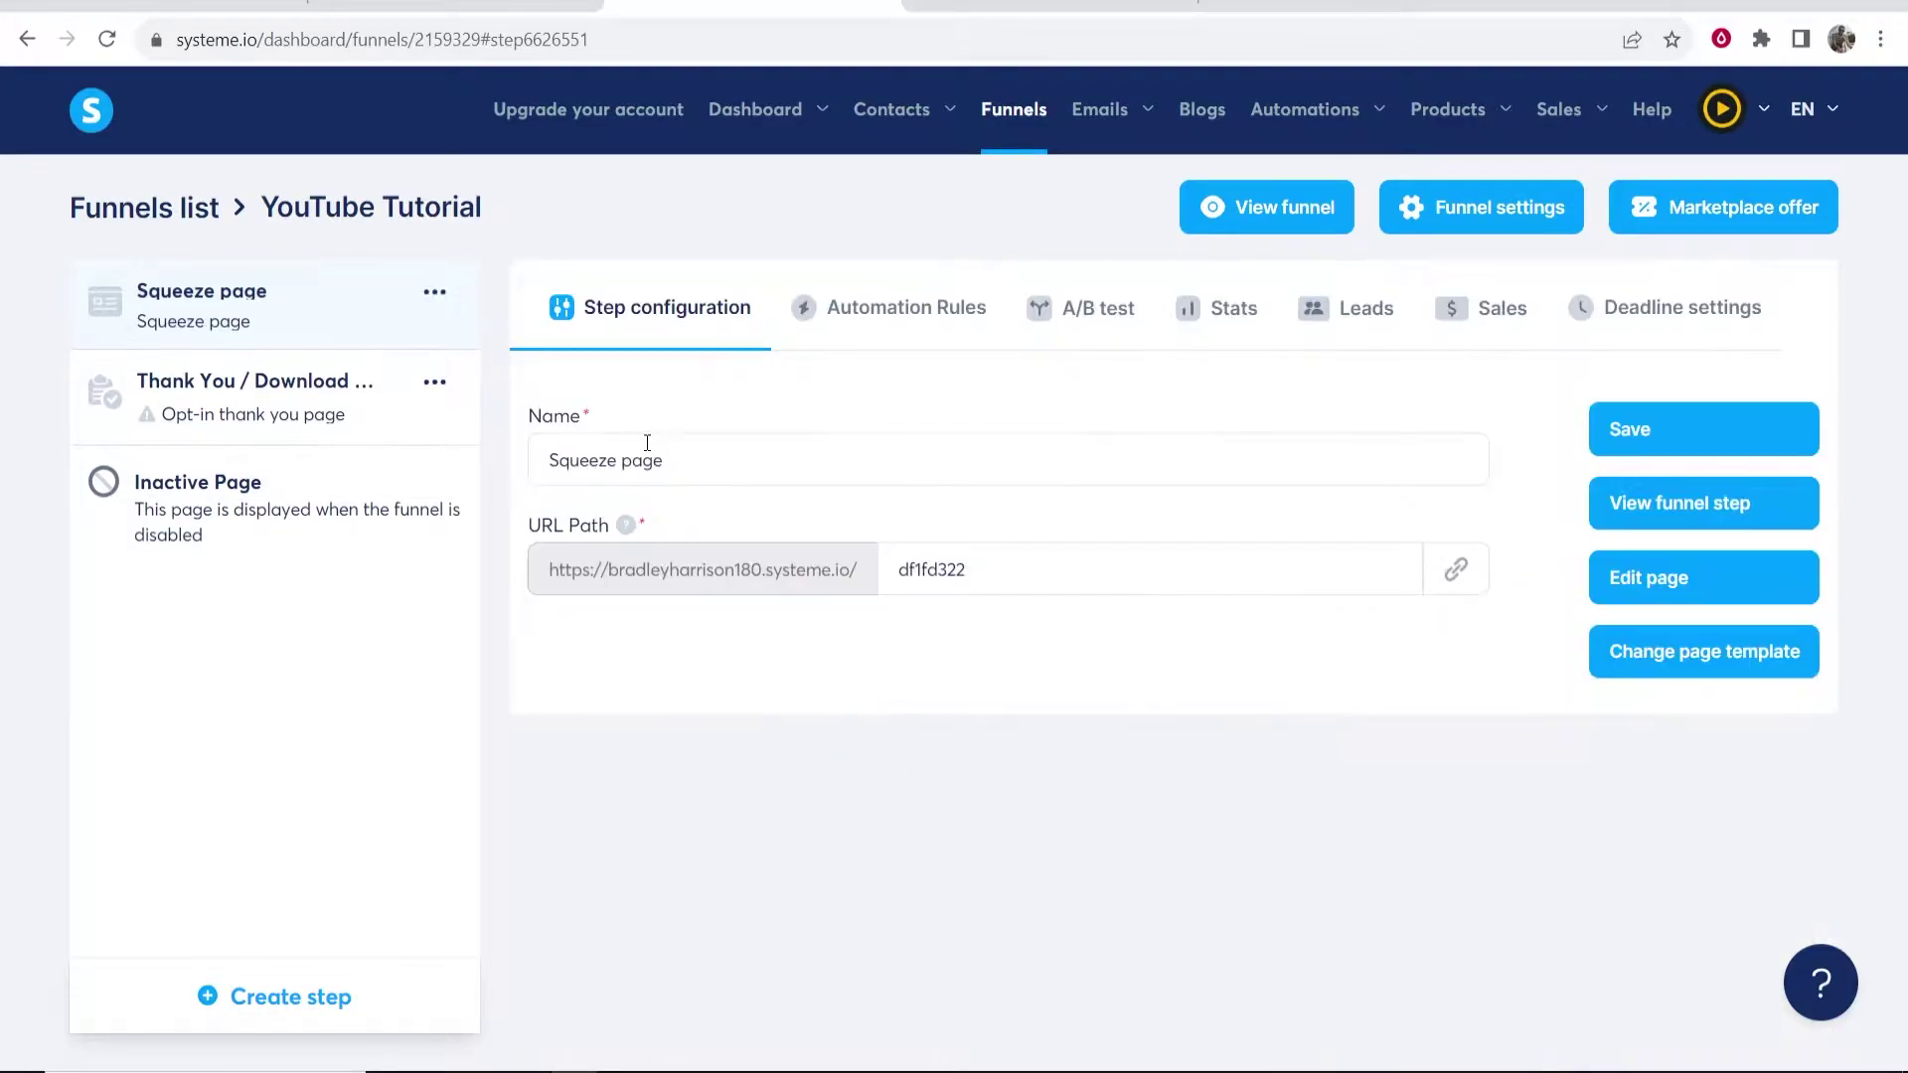
{"action": "triple_click", "coordinate": [737, 466]}
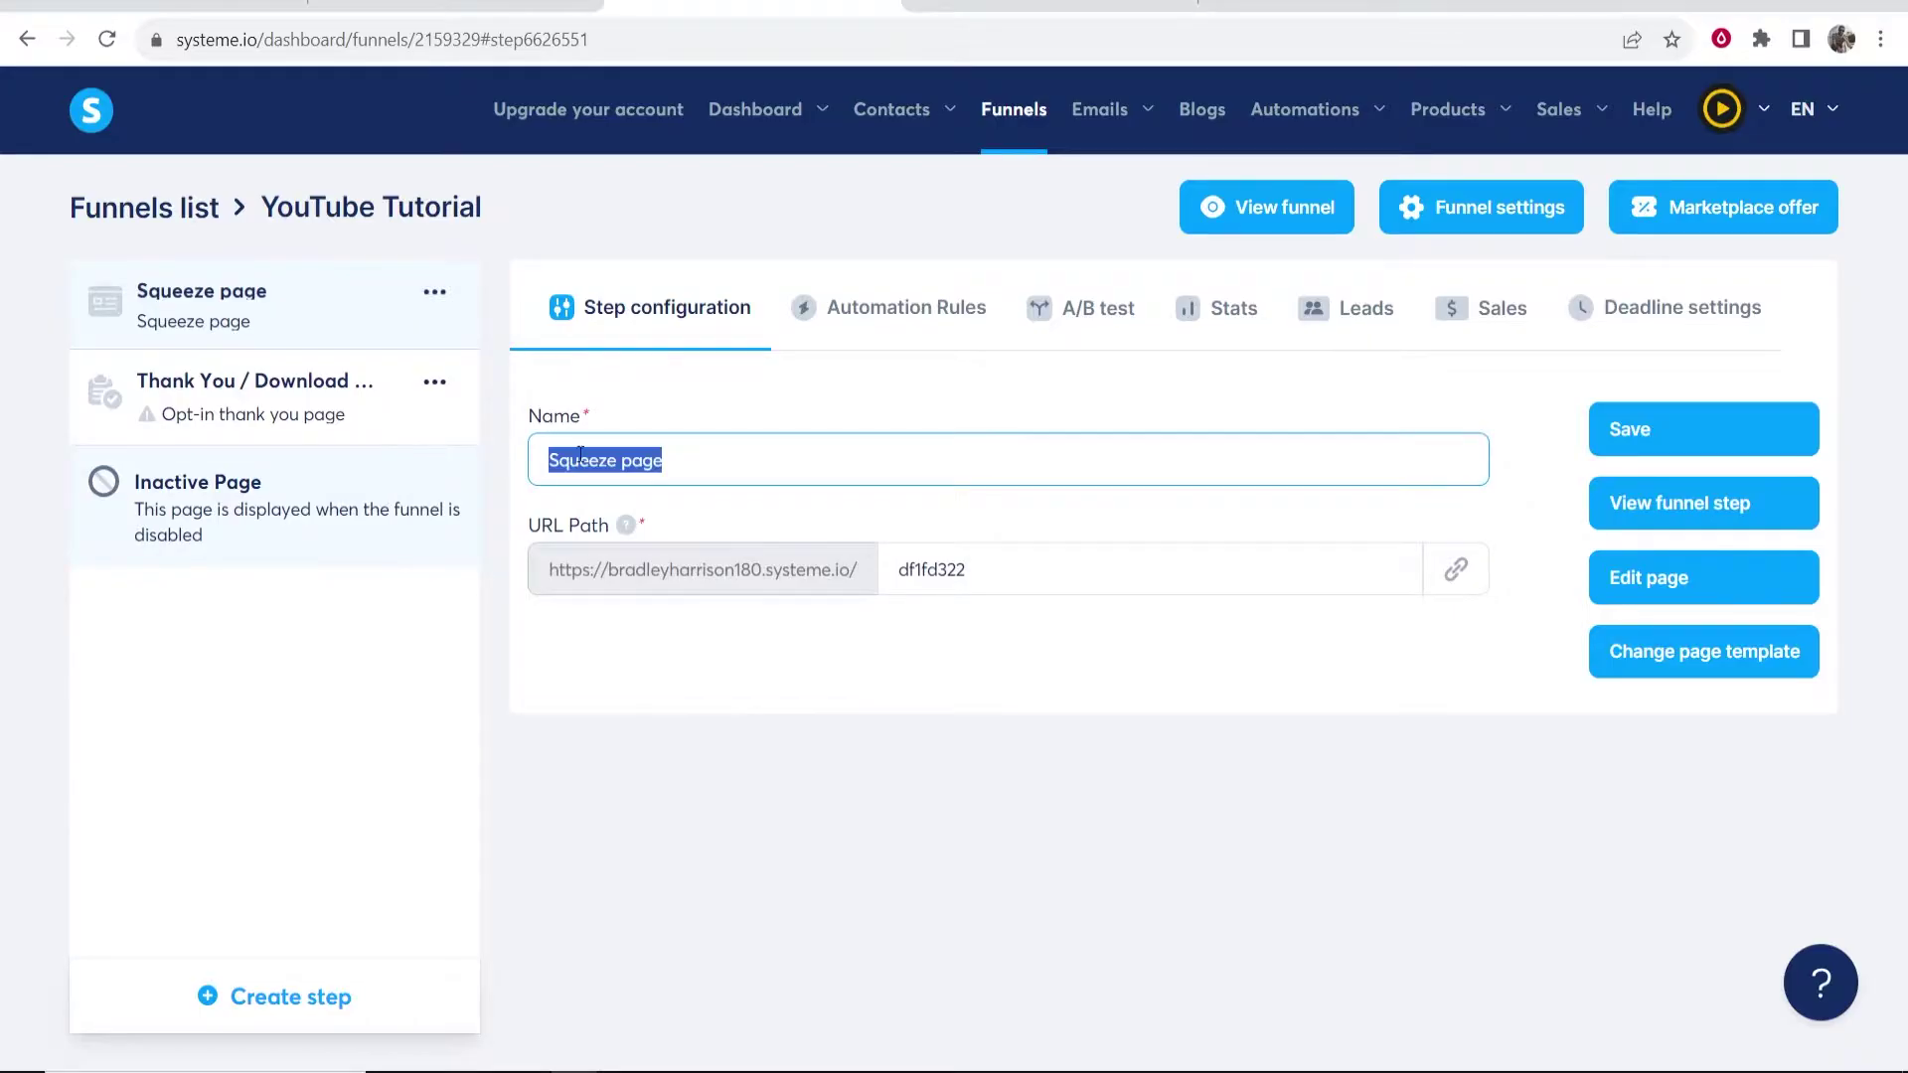
{"action": "left_click", "coordinate": [795, 475]}
{"action": "triple_click", "coordinate": [672, 457]}
{"action": "left_click", "coordinate": [715, 455]}
{"action": "left_click_drag", "start_coordinate": [716, 455], "coordinate": [431, 471]}
{"action": "key", "text": "BackSpace"}
{"action": "key", "text": "Return"}
{"action": "left_click", "coordinate": [1711, 441]}
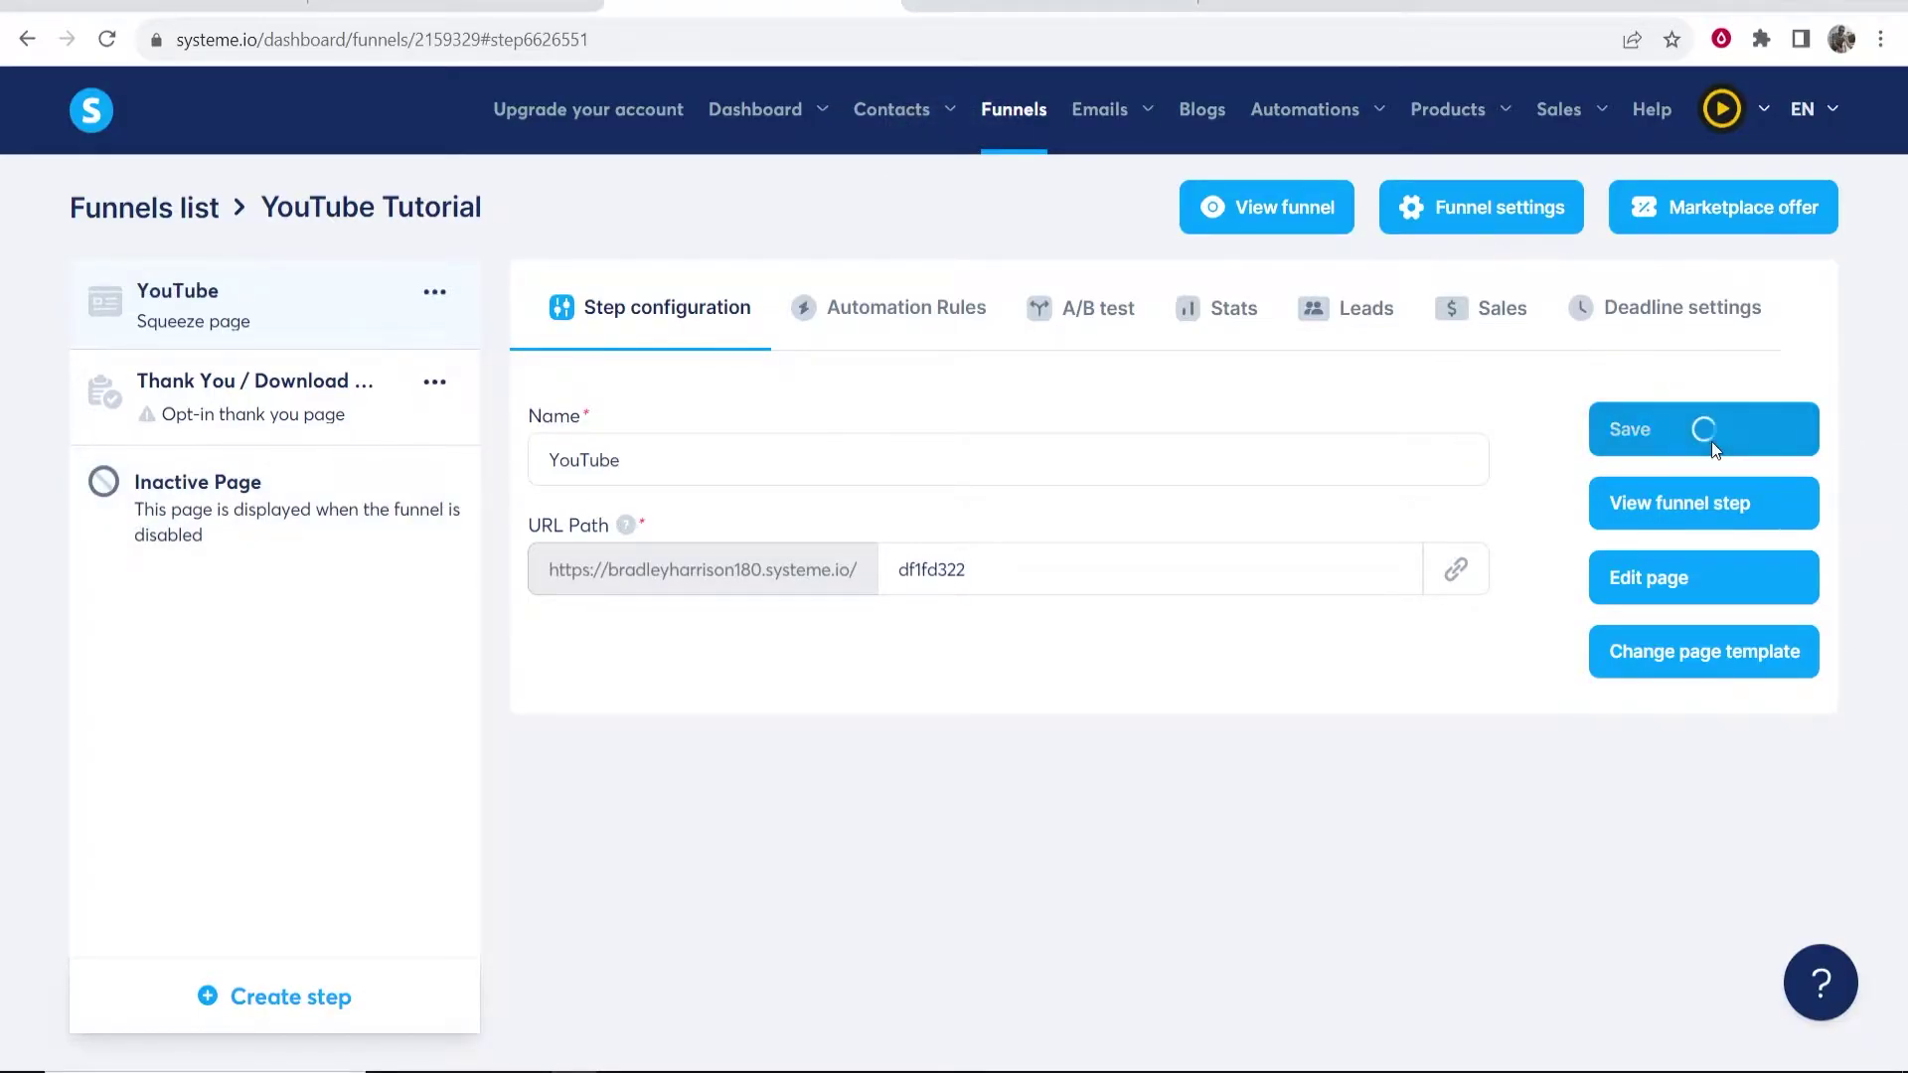
- Open the YouTube step's page in the editor
{"action": "triple_click", "coordinate": [902, 202]}
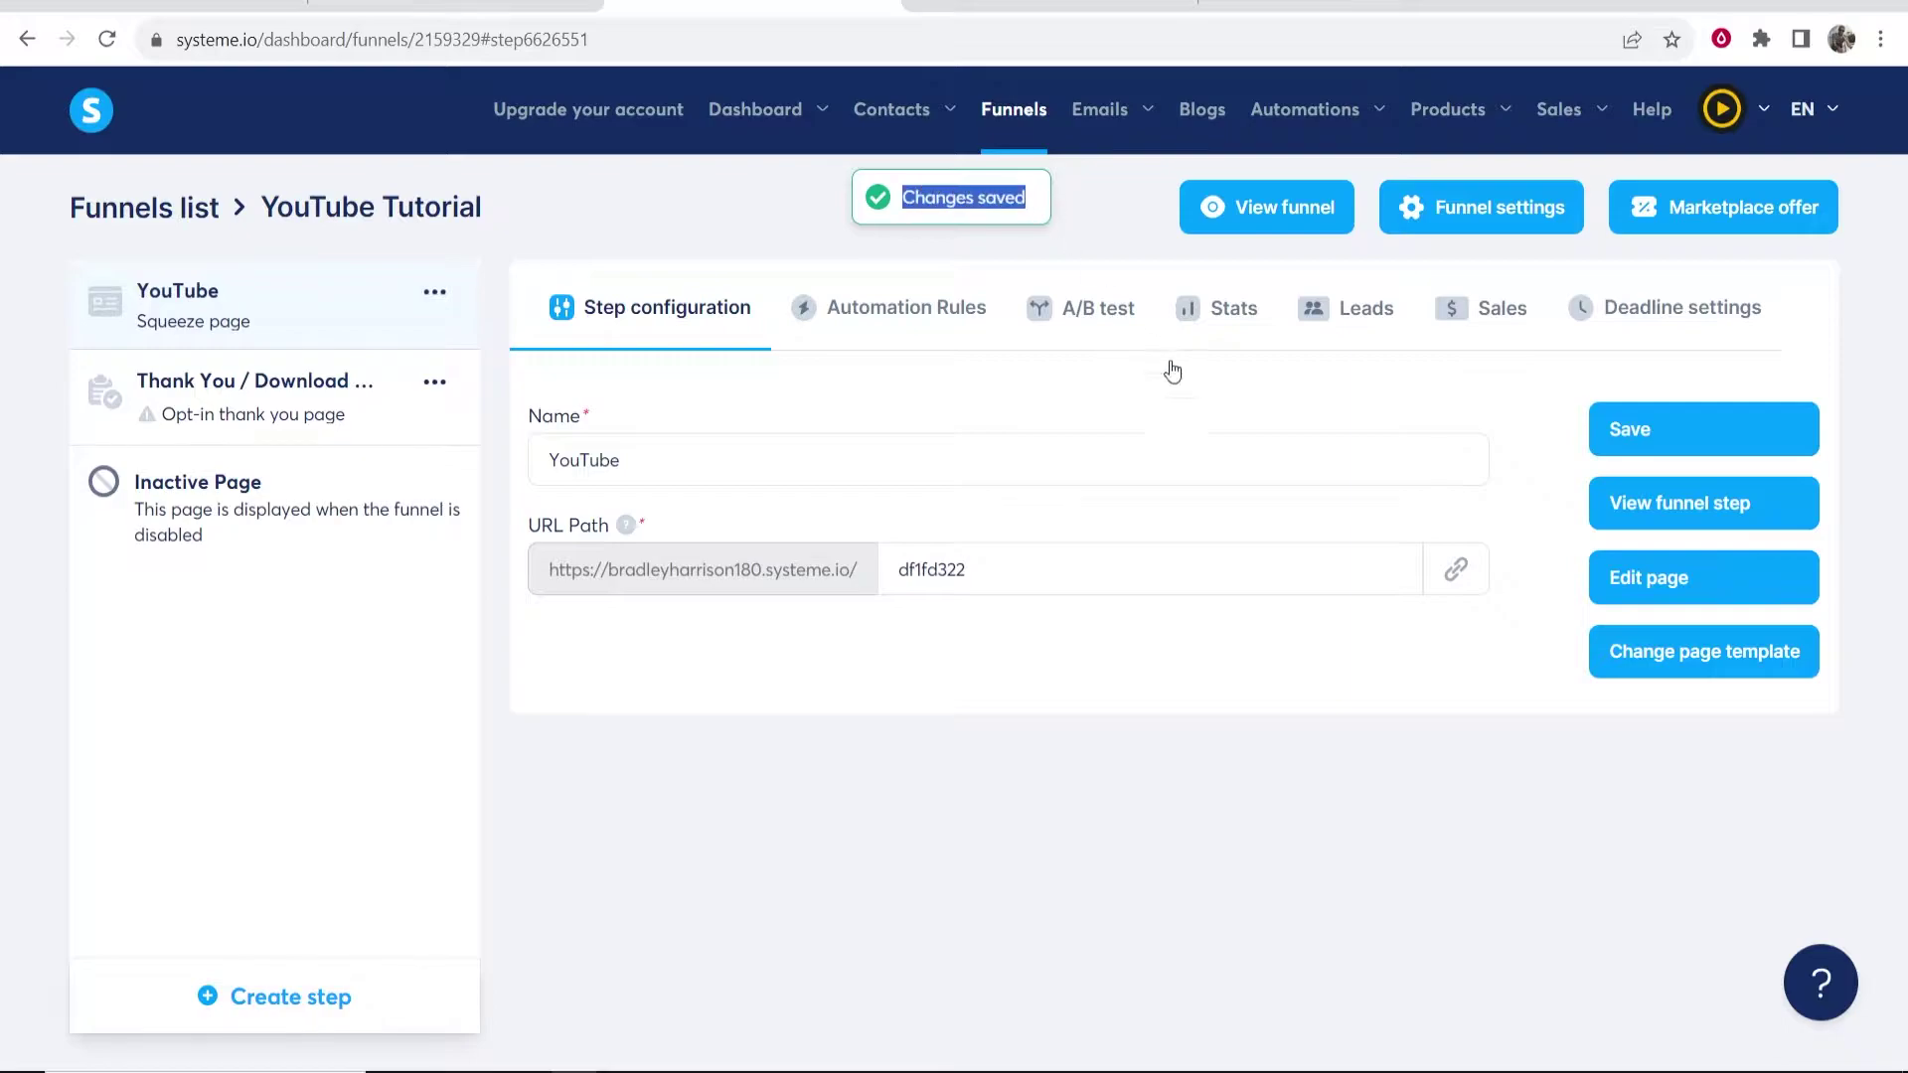
{"action": "left_click", "coordinate": [1236, 403]}
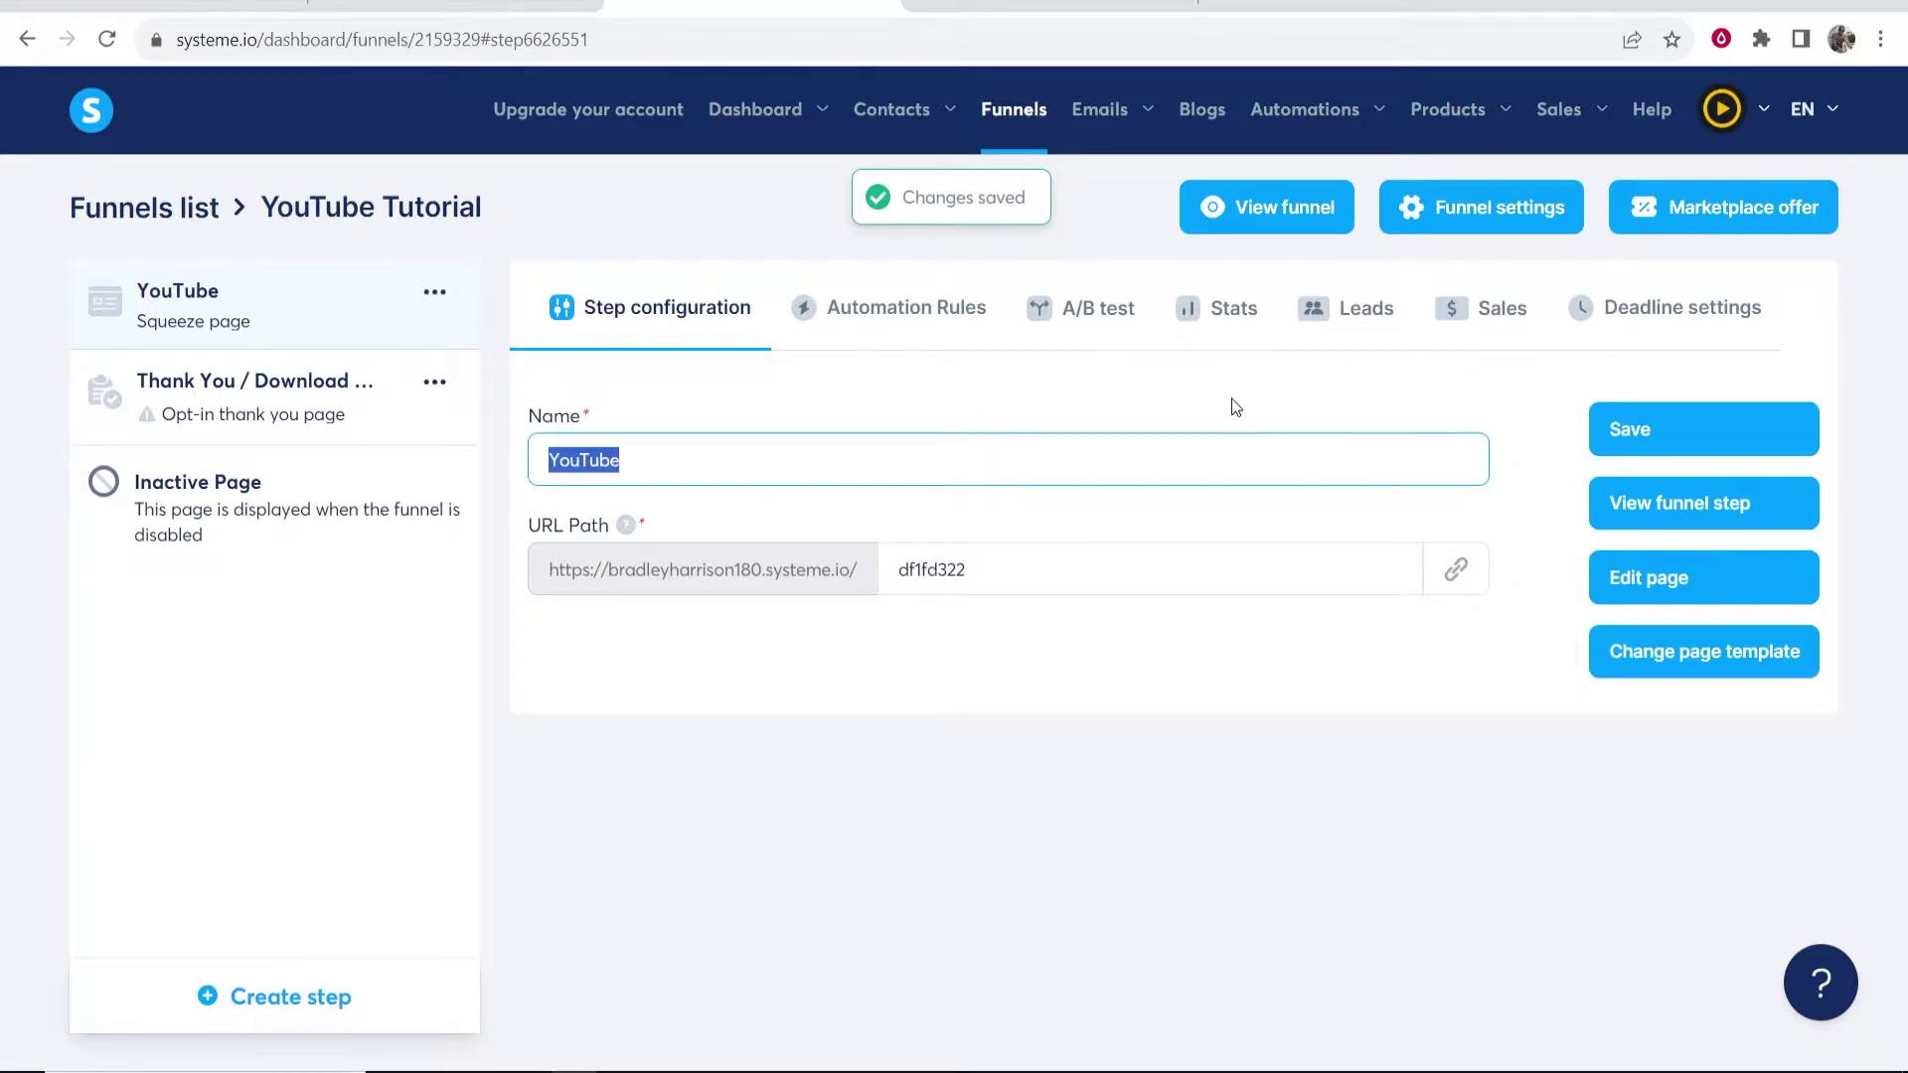
{"action": "left_click", "coordinate": [1669, 594]}
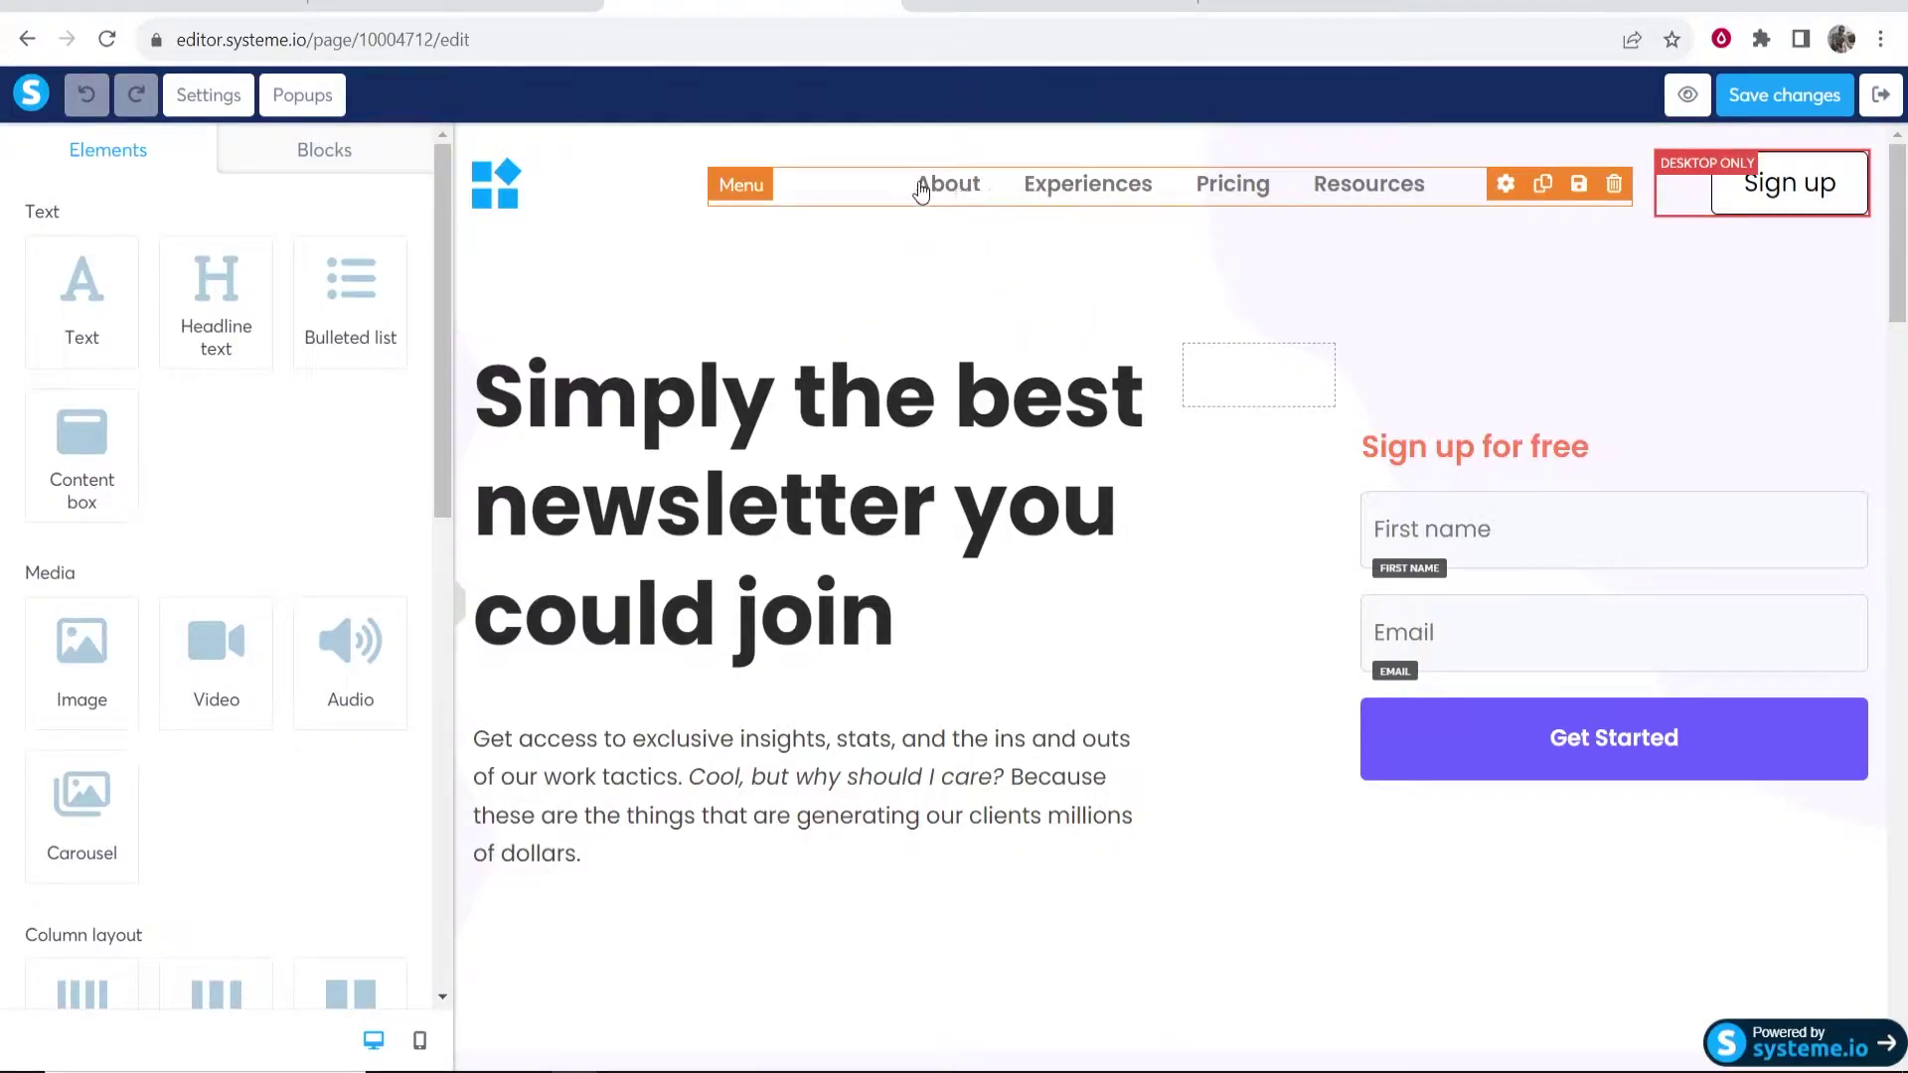
- Replace the template's newsletter headline with 'The Best Smoothie Diet For Weight Loss'
{"action": "left_click", "coordinate": [922, 427]}
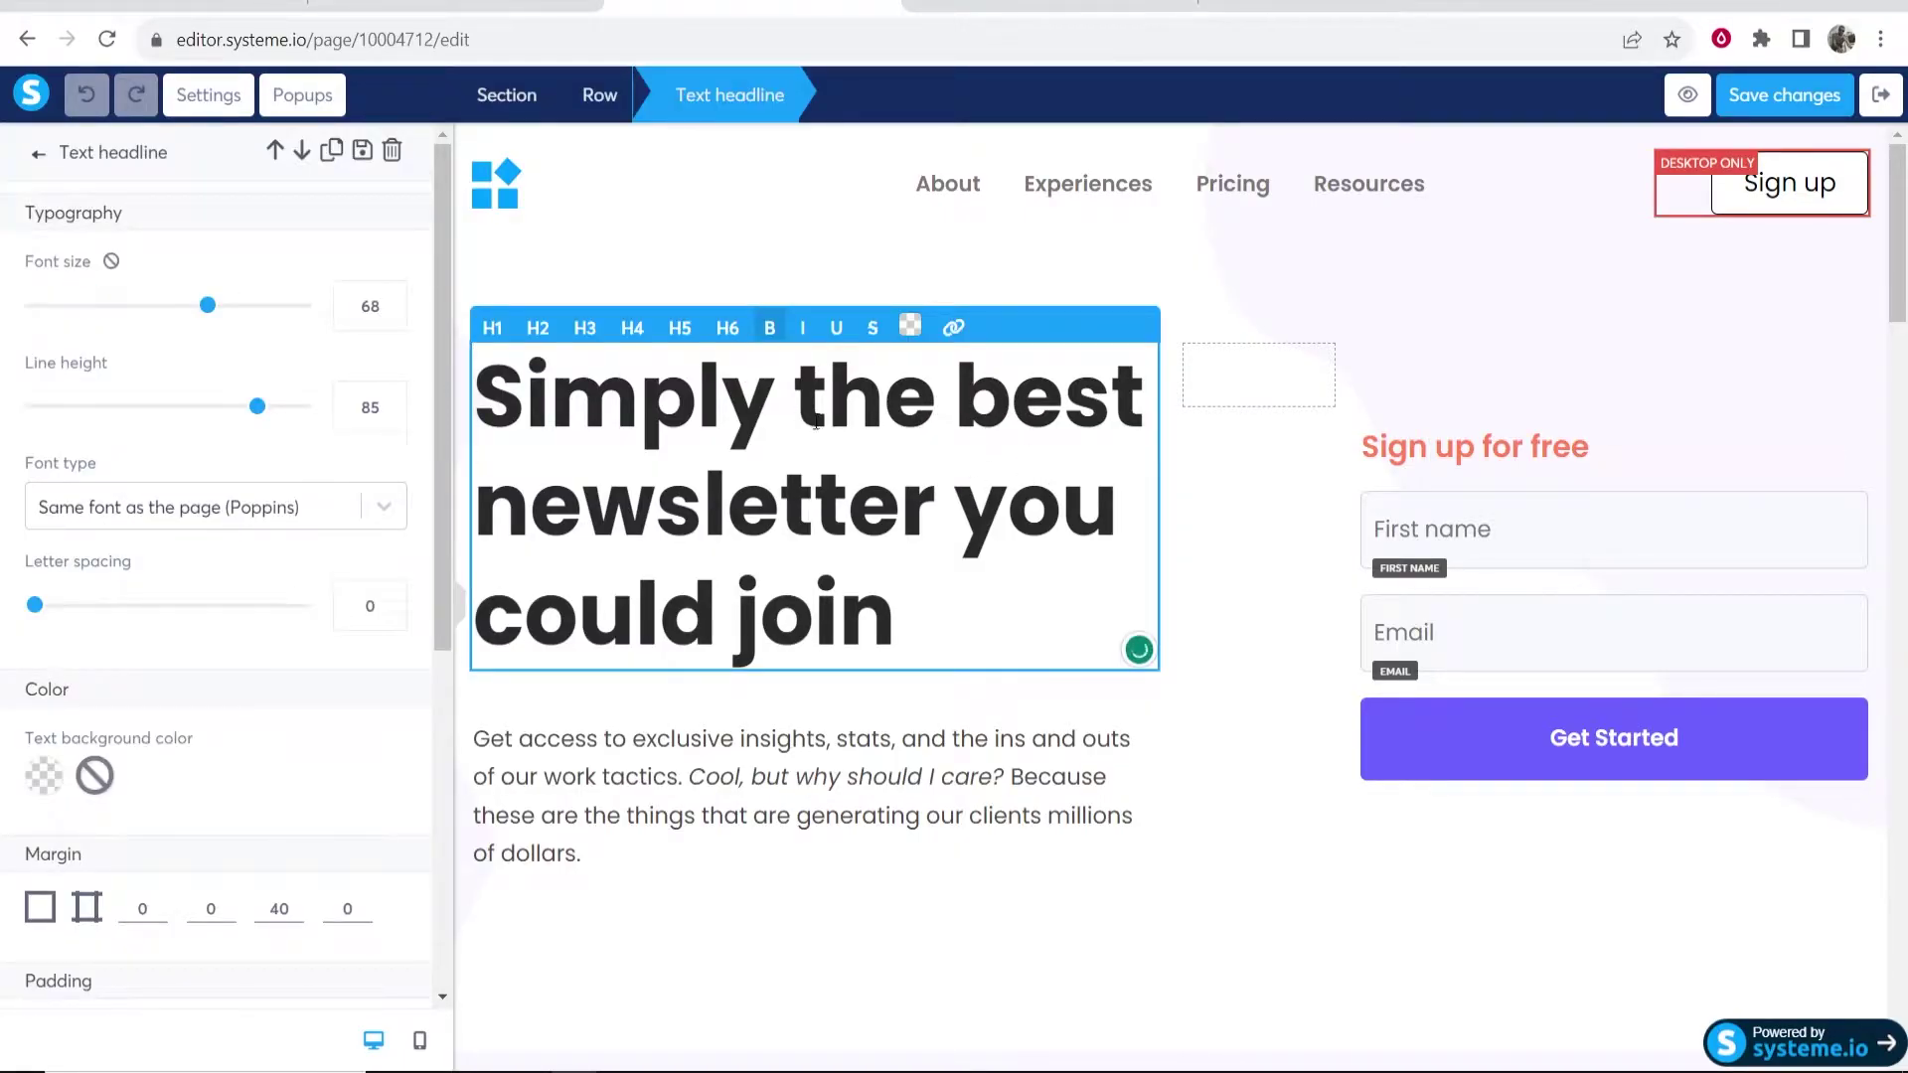
{"action": "left_click", "coordinate": [719, 243]}
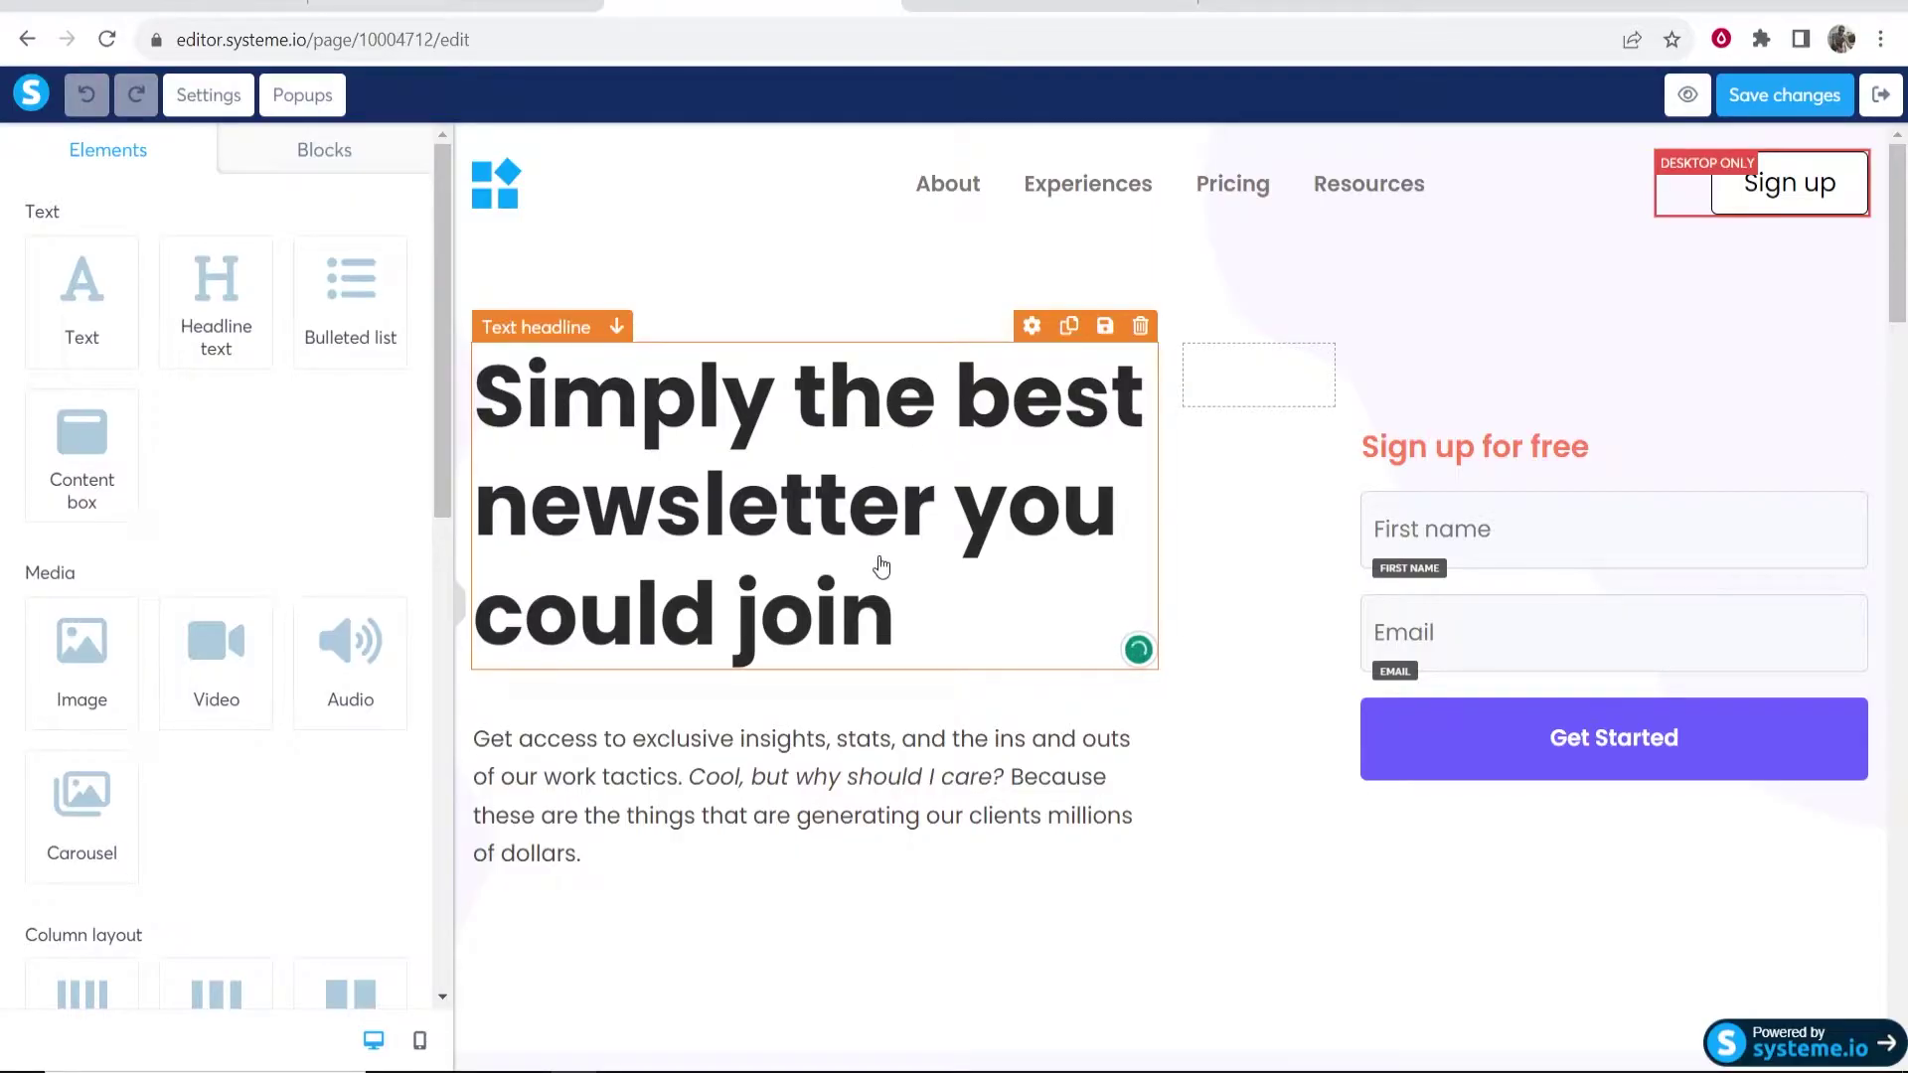
{"action": "left_click", "coordinate": [904, 626]}
{"action": "left_click_drag", "start_coordinate": [905, 626], "coordinate": [494, 390]}
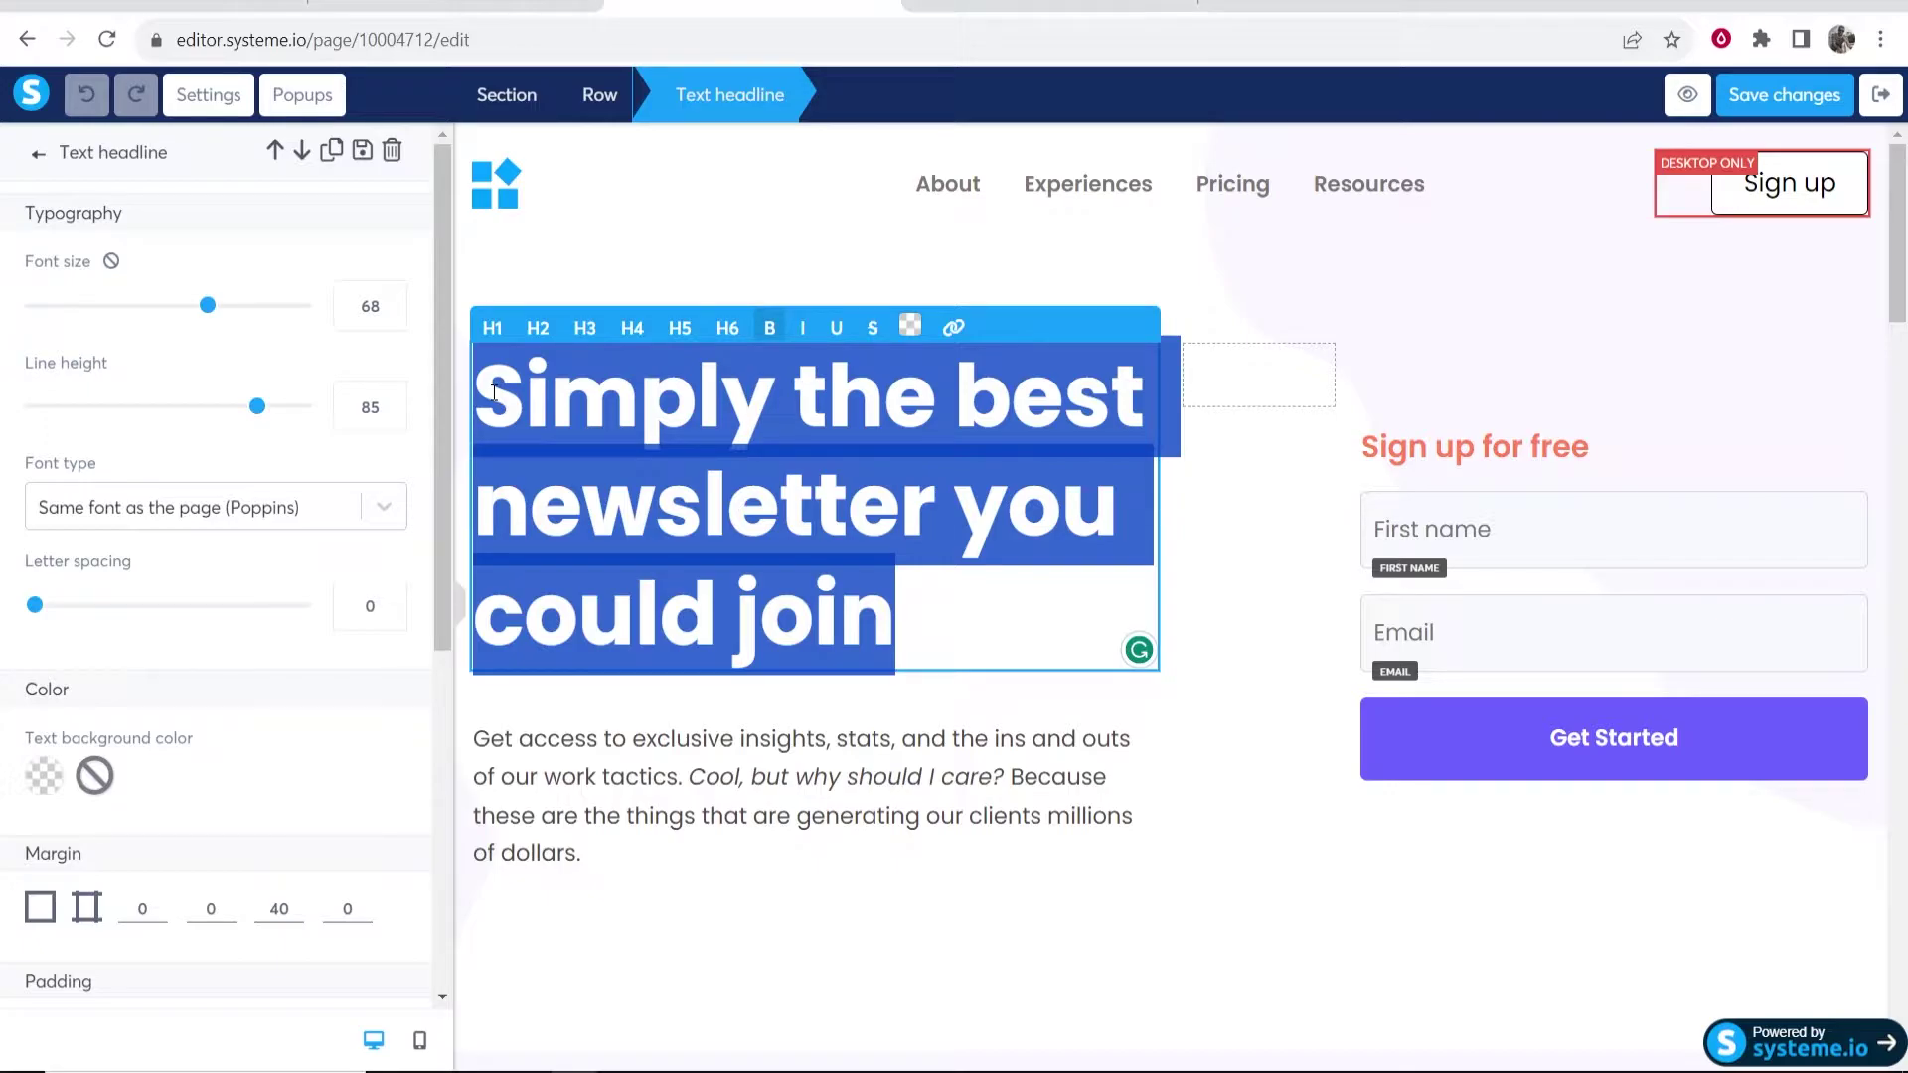
{"action": "type", "text": "T"}
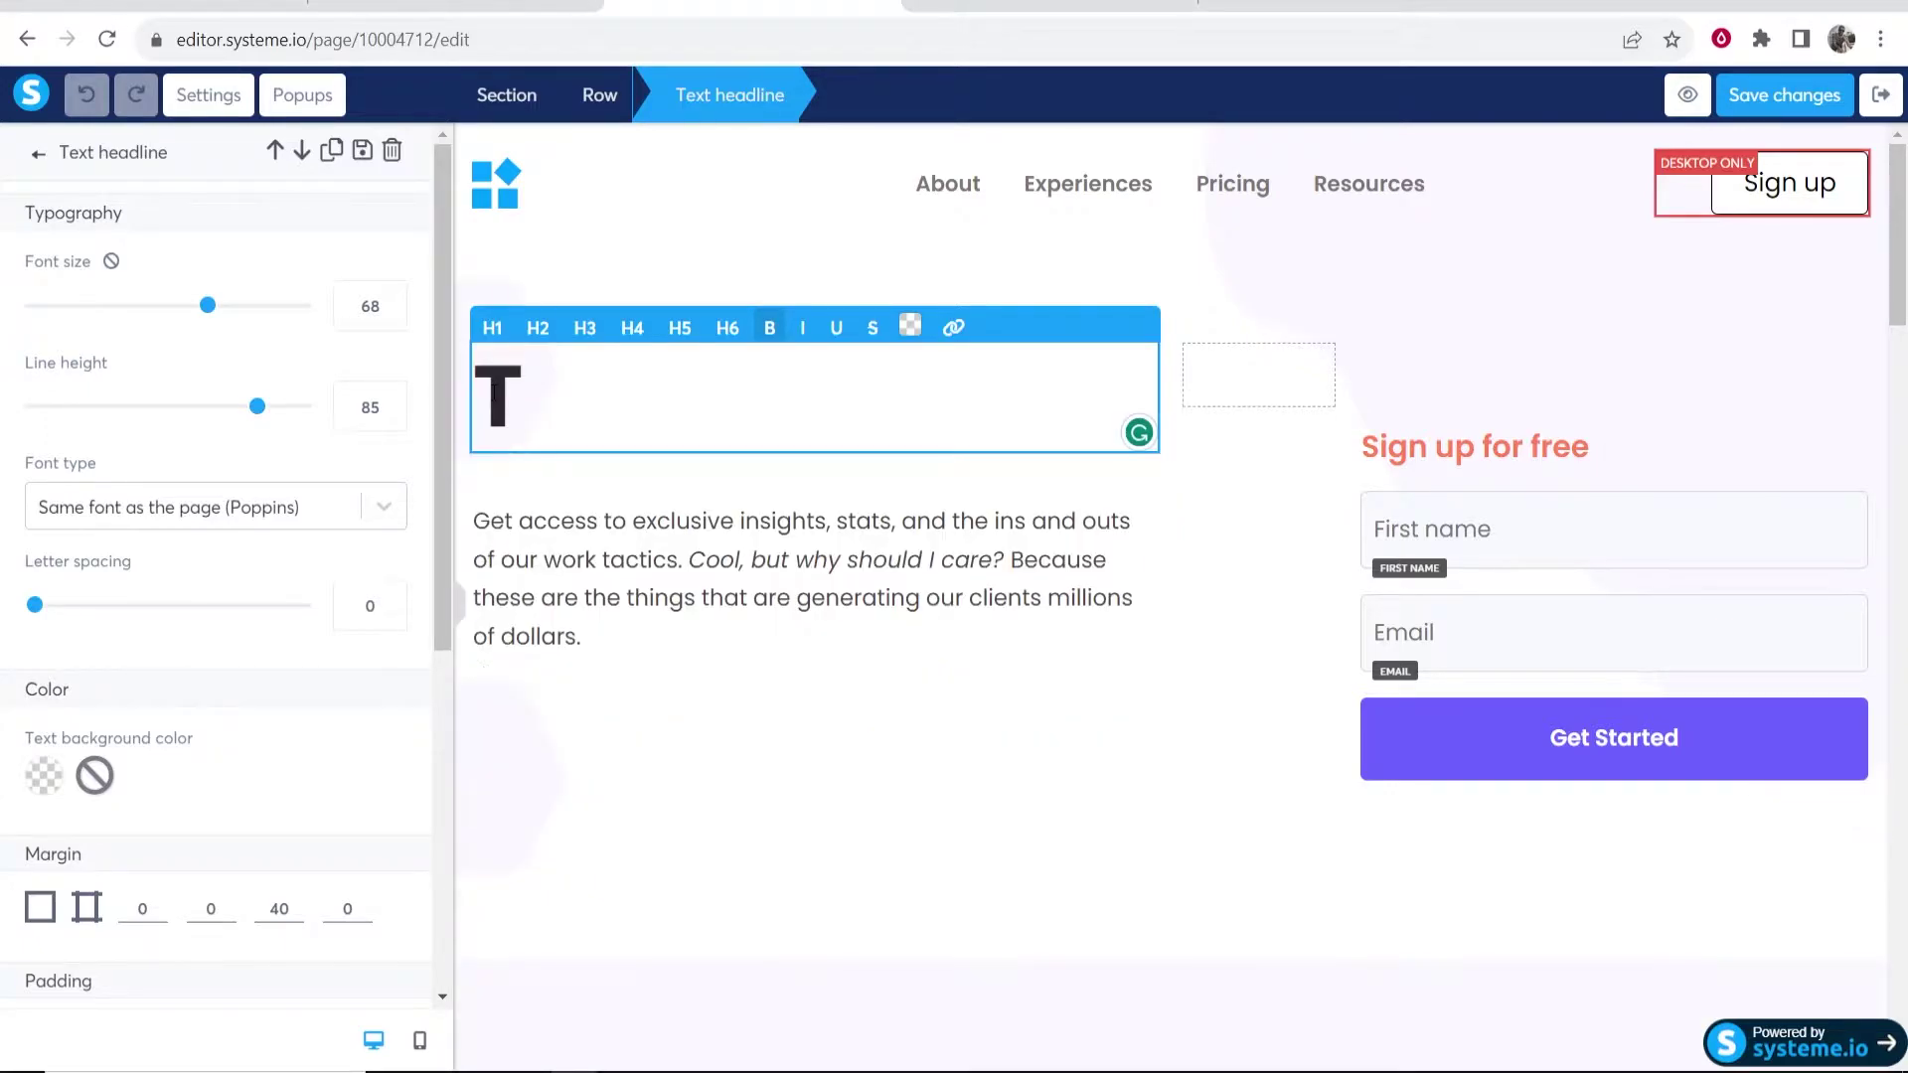
{"action": "type", "text": "he Best Smoothie Diet For Weight Loss"}
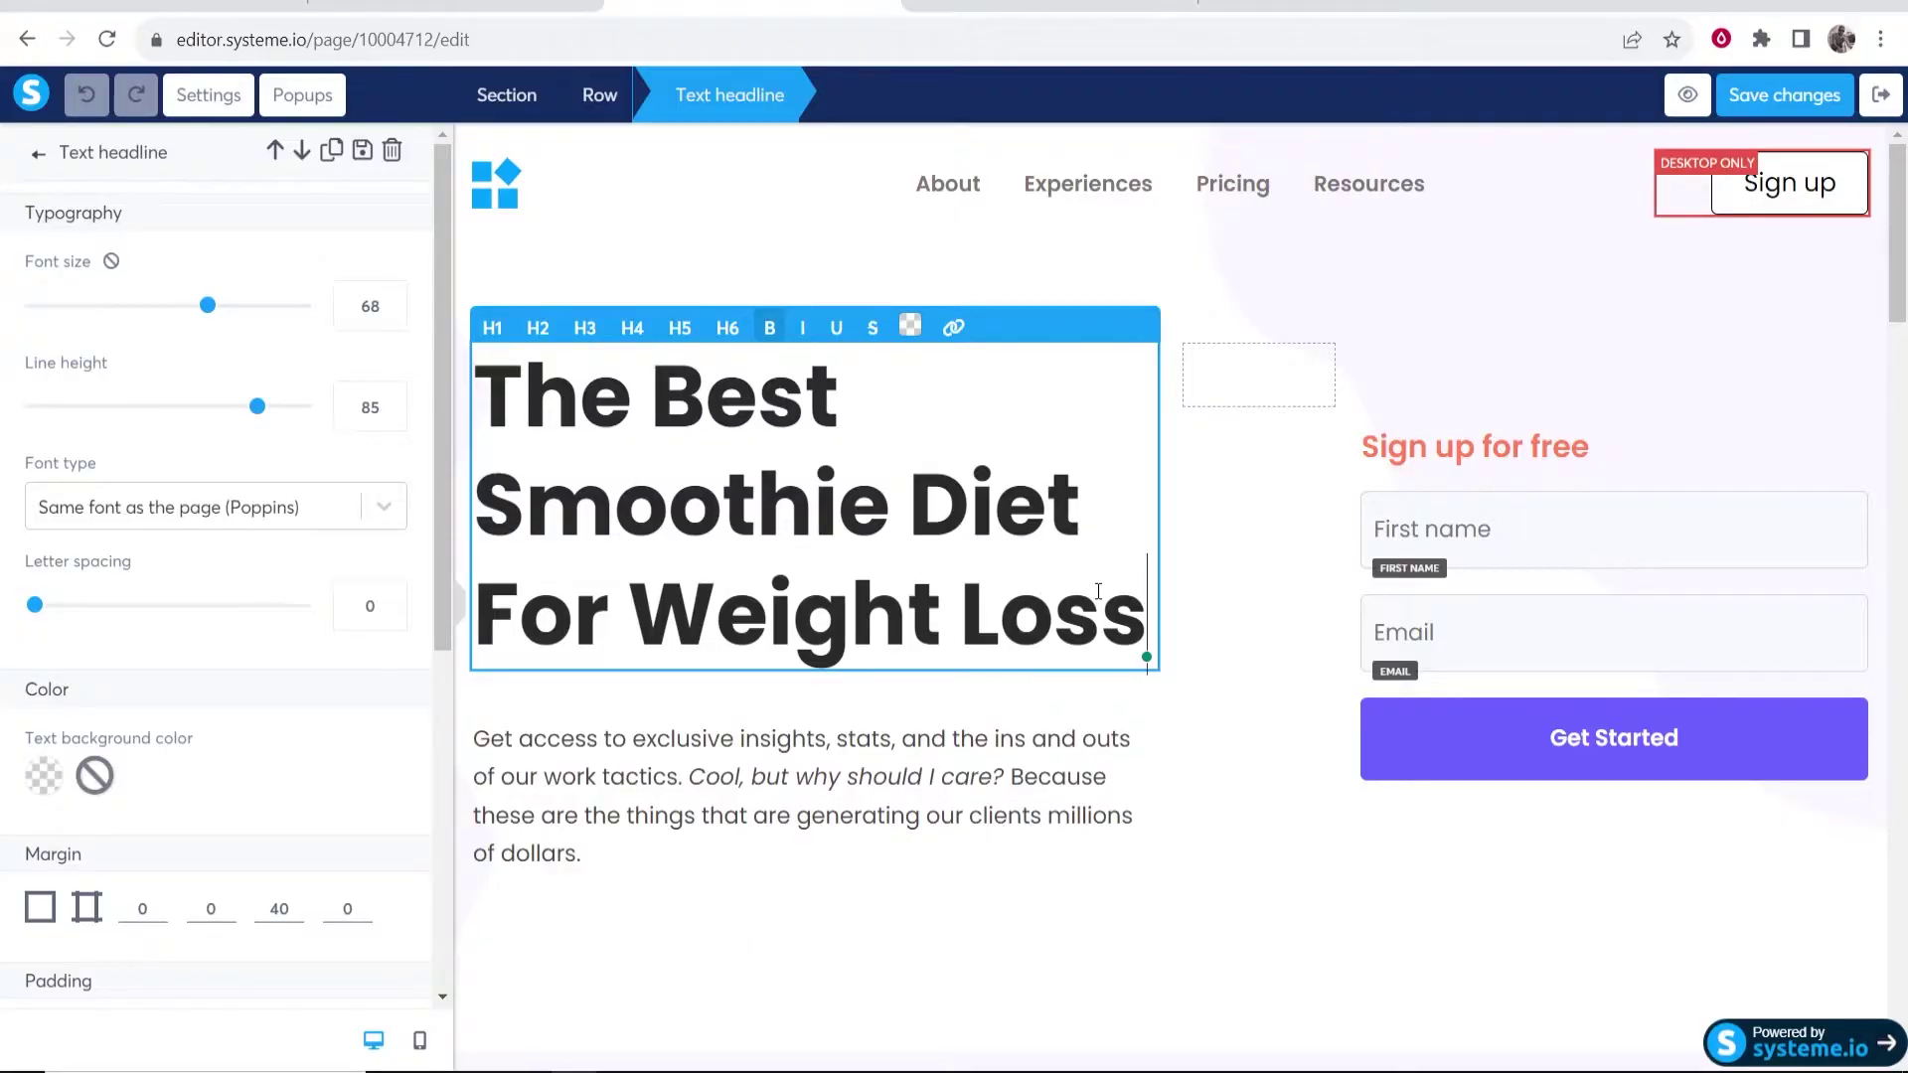
{"action": "left_click_drag", "start_coordinate": [1158, 618], "coordinate": [1001, 620]}
{"action": "left_click", "coordinate": [994, 504]}
{"action": "scroll", "coordinate": [188, 294], "scroll_direction": "down", "scroll_amount": 6}
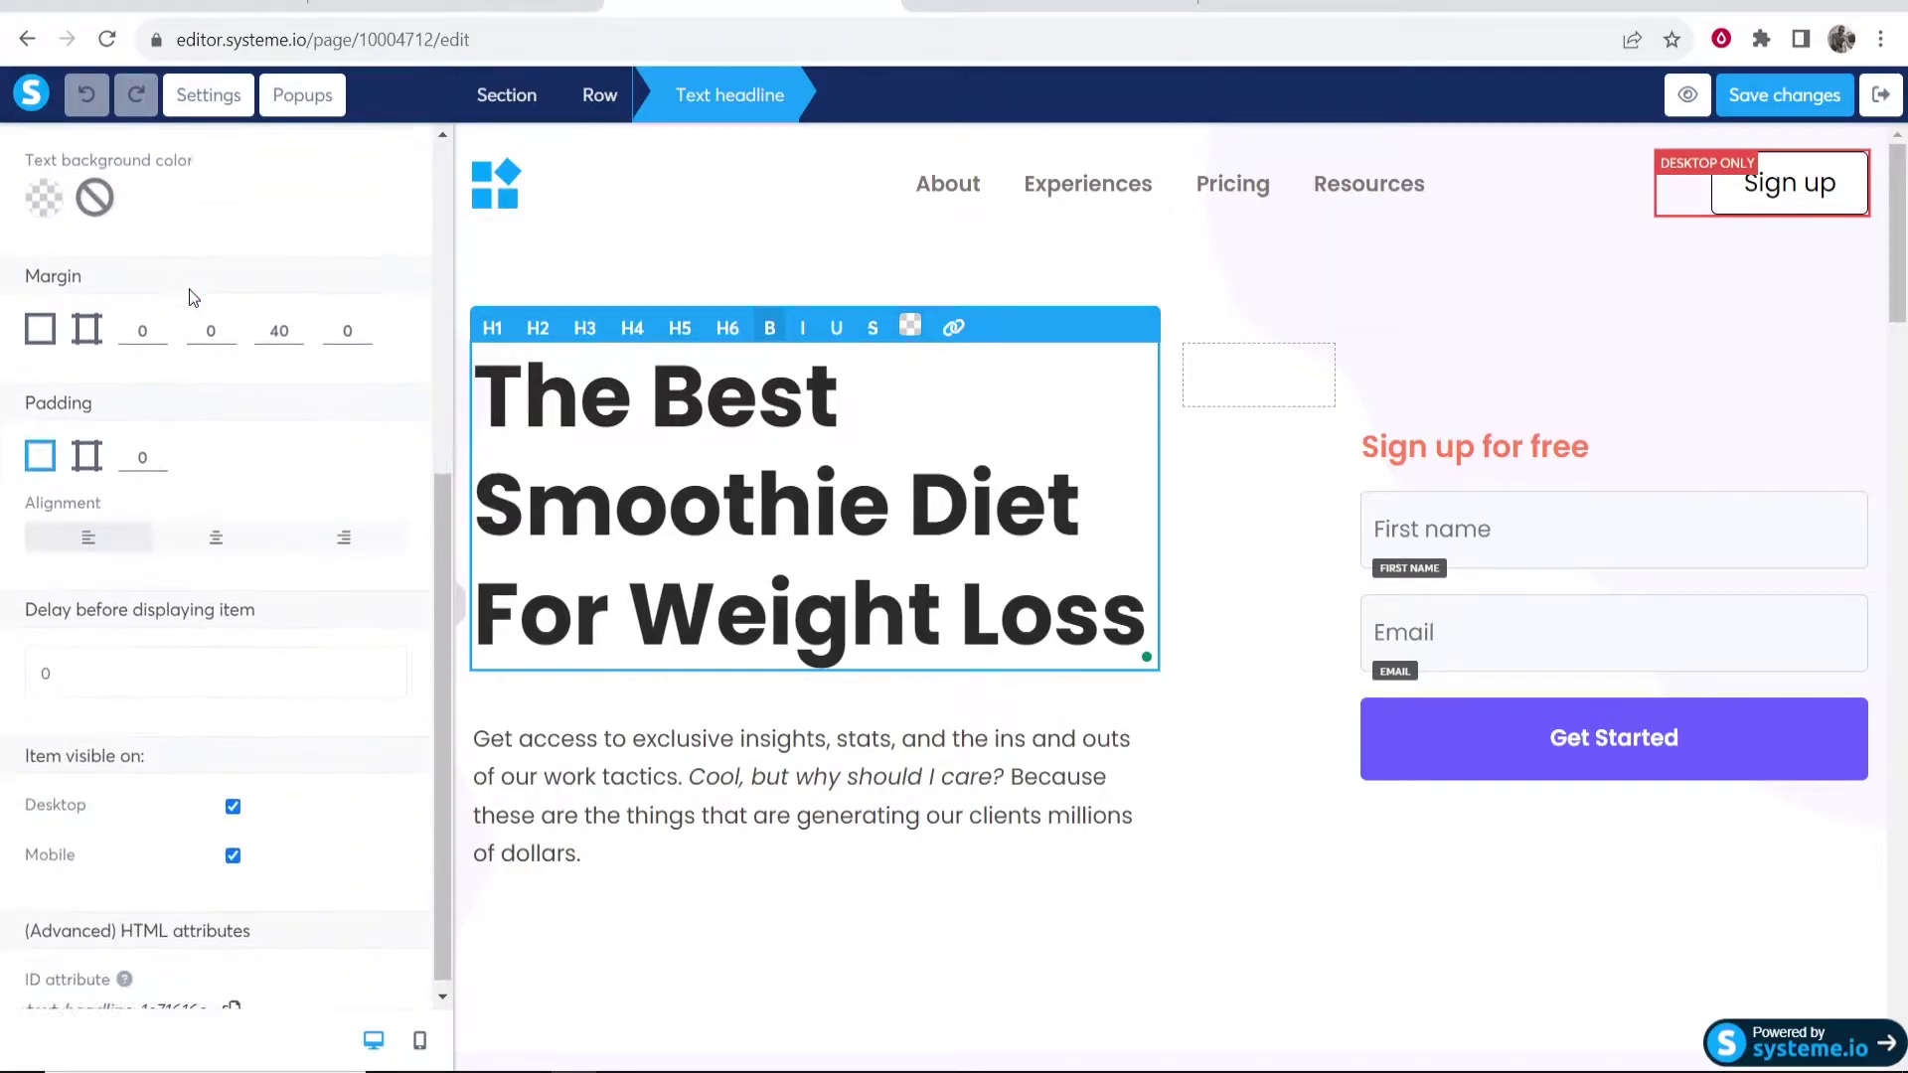
{"action": "scroll", "coordinate": [188, 294], "scroll_direction": "up", "scroll_amount": 6}
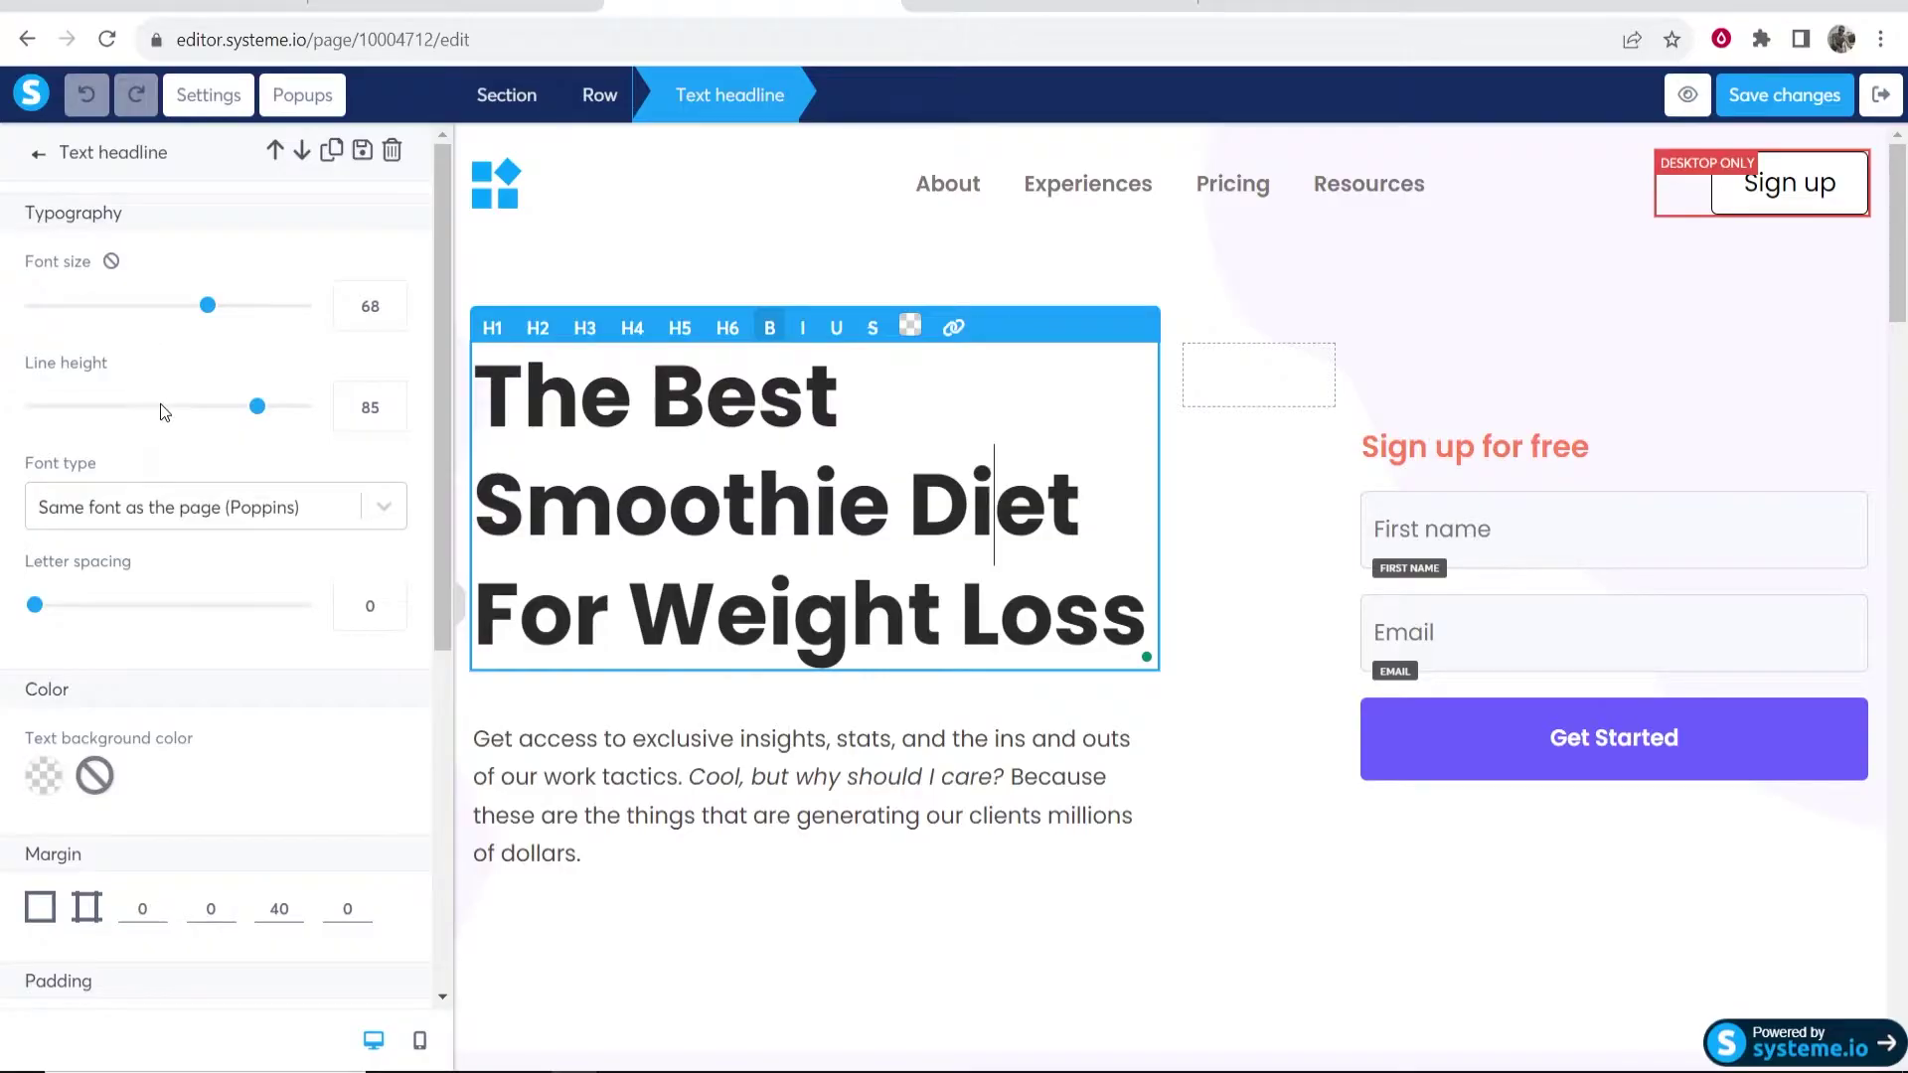
{"action": "scroll", "coordinate": [159, 403], "scroll_direction": "down", "scroll_amount": 5}
{"action": "scroll", "coordinate": [183, 485], "scroll_direction": "up", "scroll_amount": 5}
- Set the Sign up for free heading to size 23 and the headline to size 65, line height 63
{"action": "left_click", "coordinate": [1685, 455]}
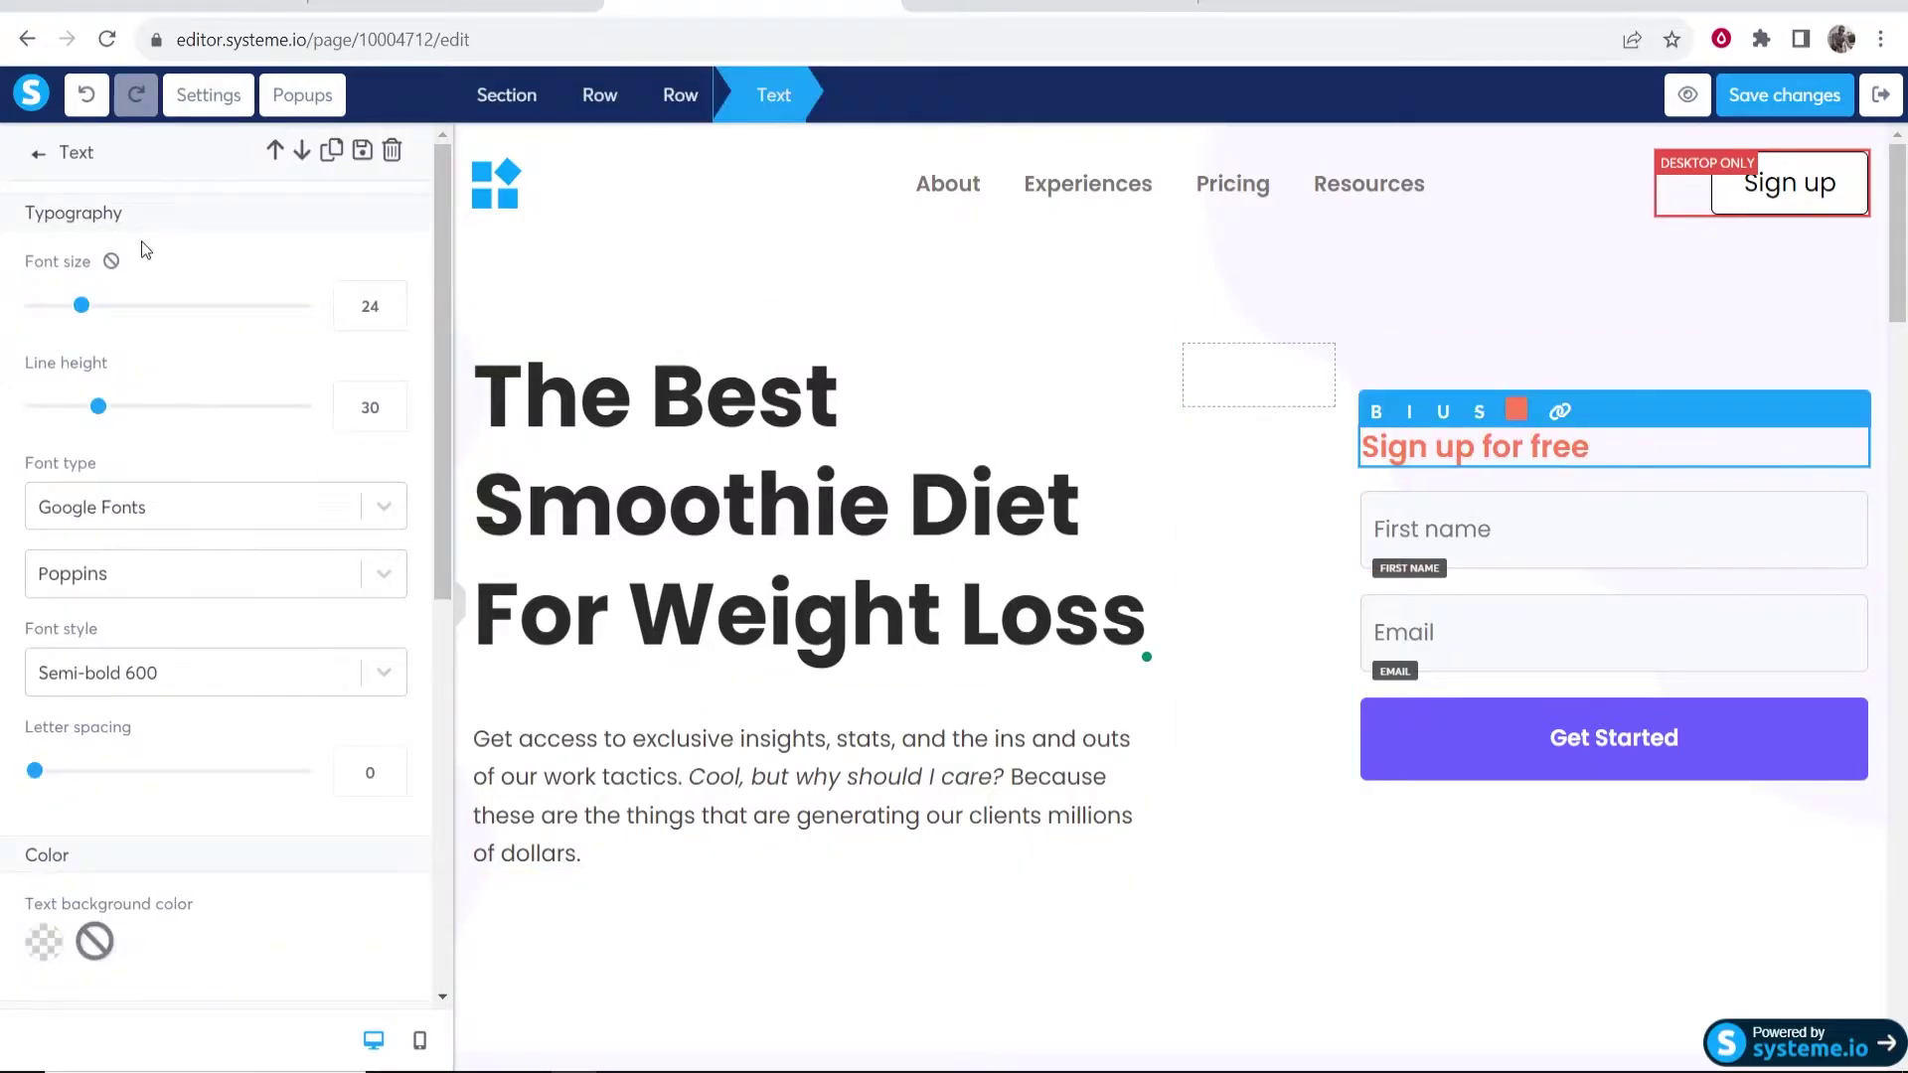
{"action": "left_click_drag", "start_coordinate": [83, 307], "coordinate": [79, 306]}
{"action": "left_click", "coordinate": [701, 497]}
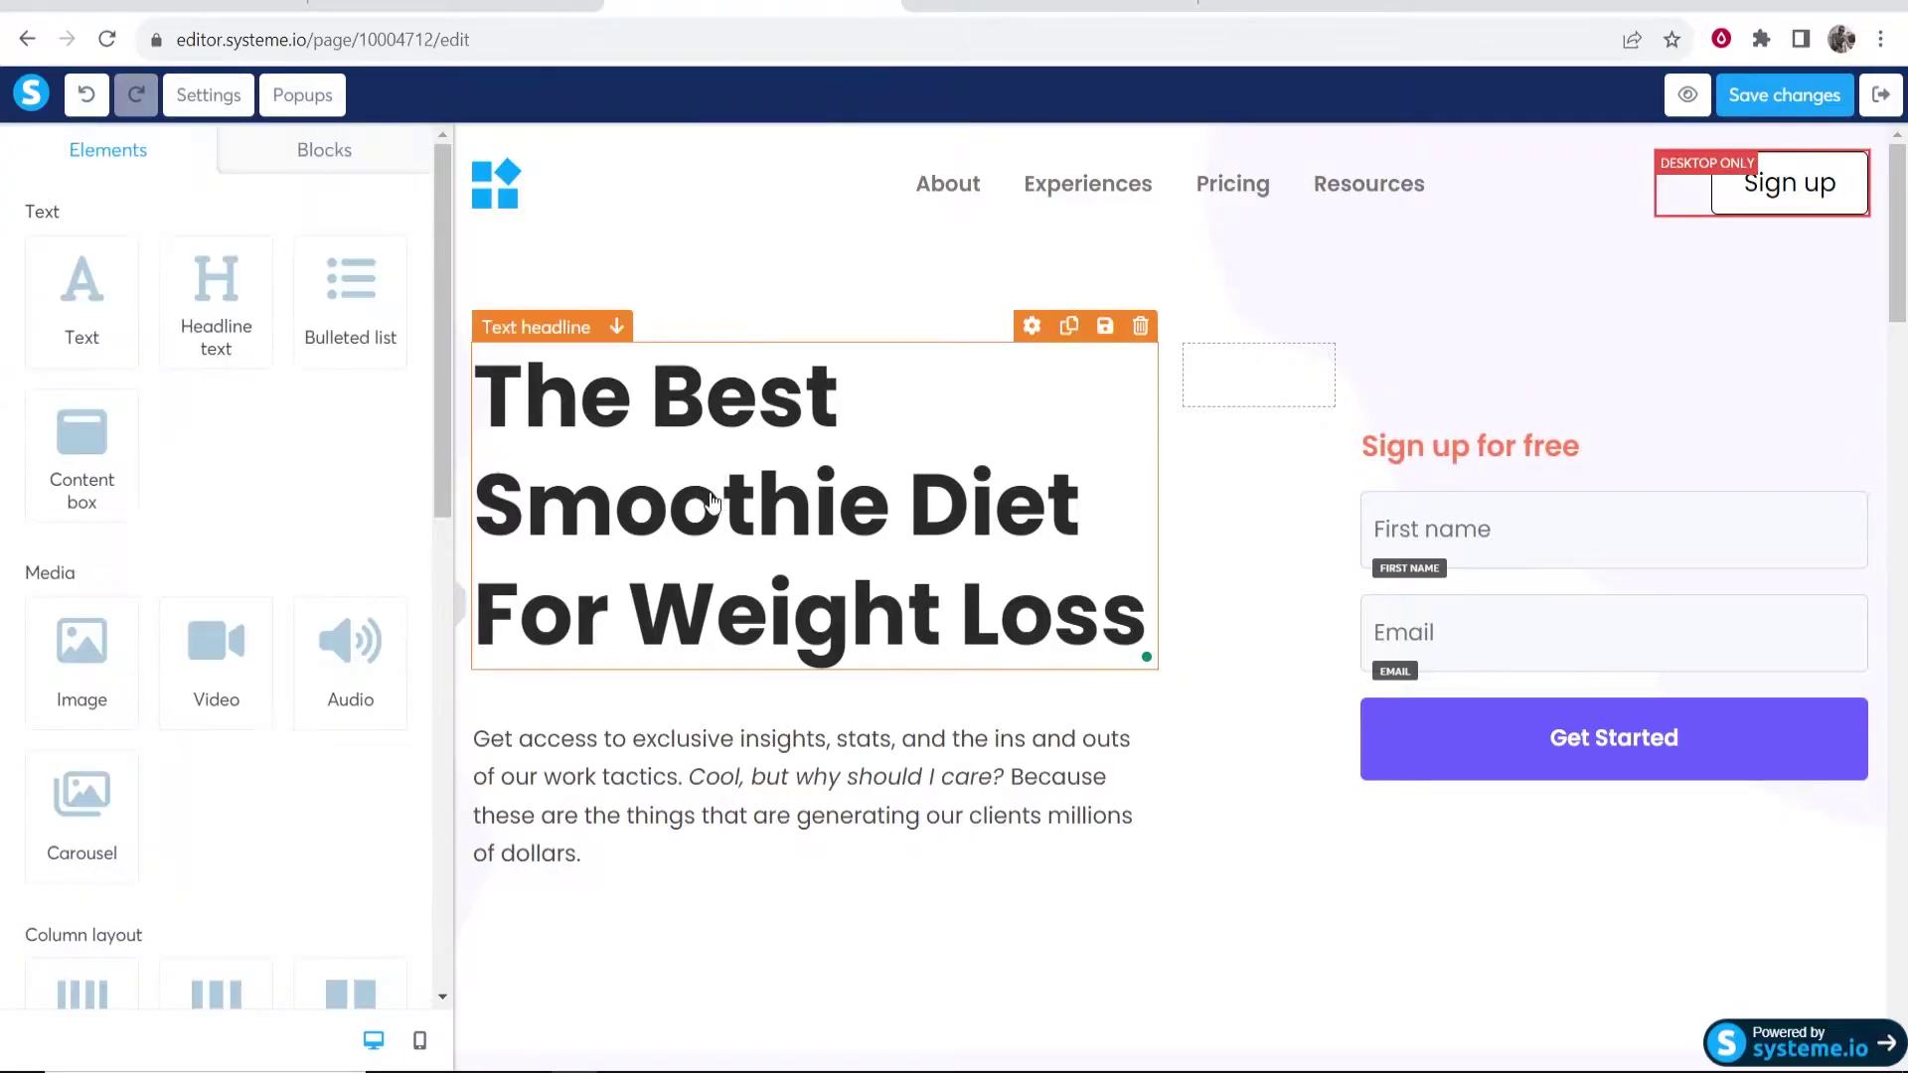
{"action": "left_click", "coordinate": [665, 502]}
{"action": "left_click_drag", "start_coordinate": [205, 309], "coordinate": [190, 310]}
{"action": "left_click_drag", "start_coordinate": [256, 407], "coordinate": [211, 413]}
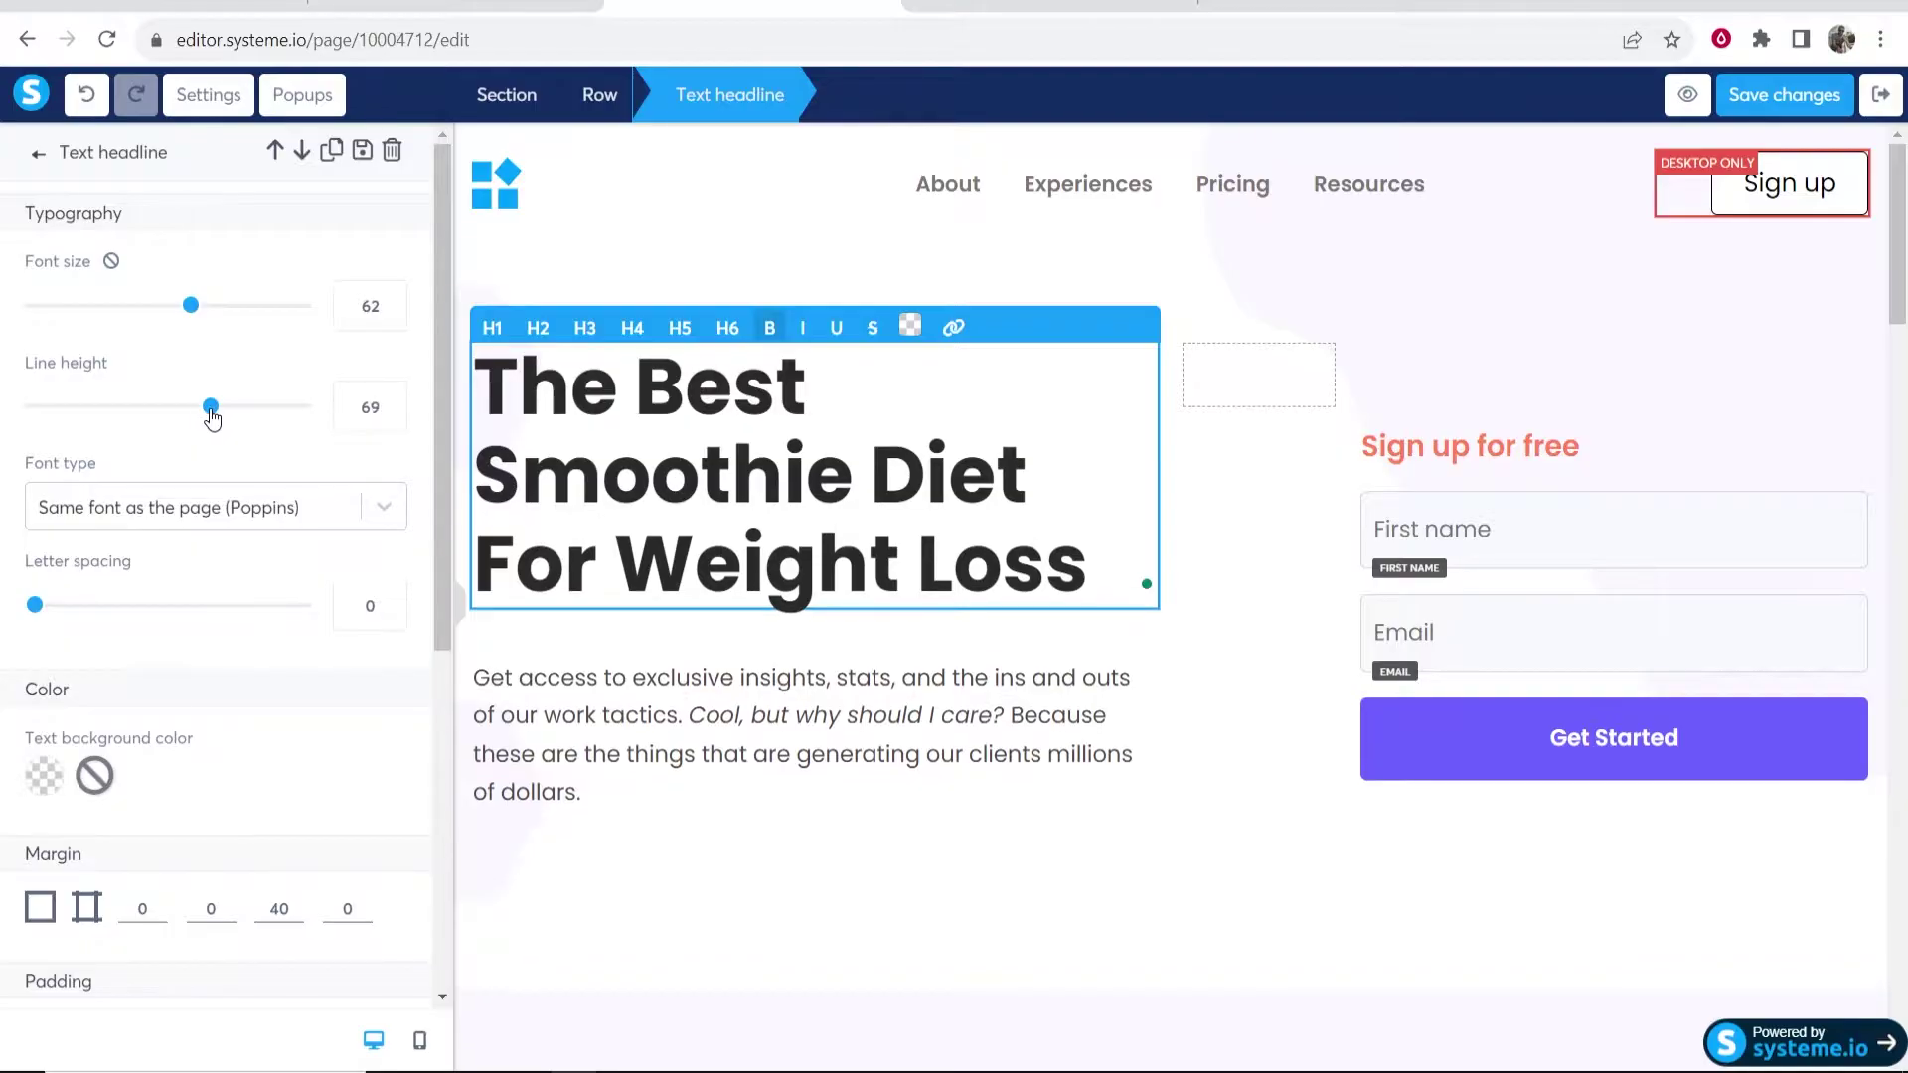
{"action": "left_click_drag", "start_coordinate": [193, 308], "coordinate": [203, 317]}
{"action": "left_click_drag", "start_coordinate": [202, 410], "coordinate": [194, 407]}
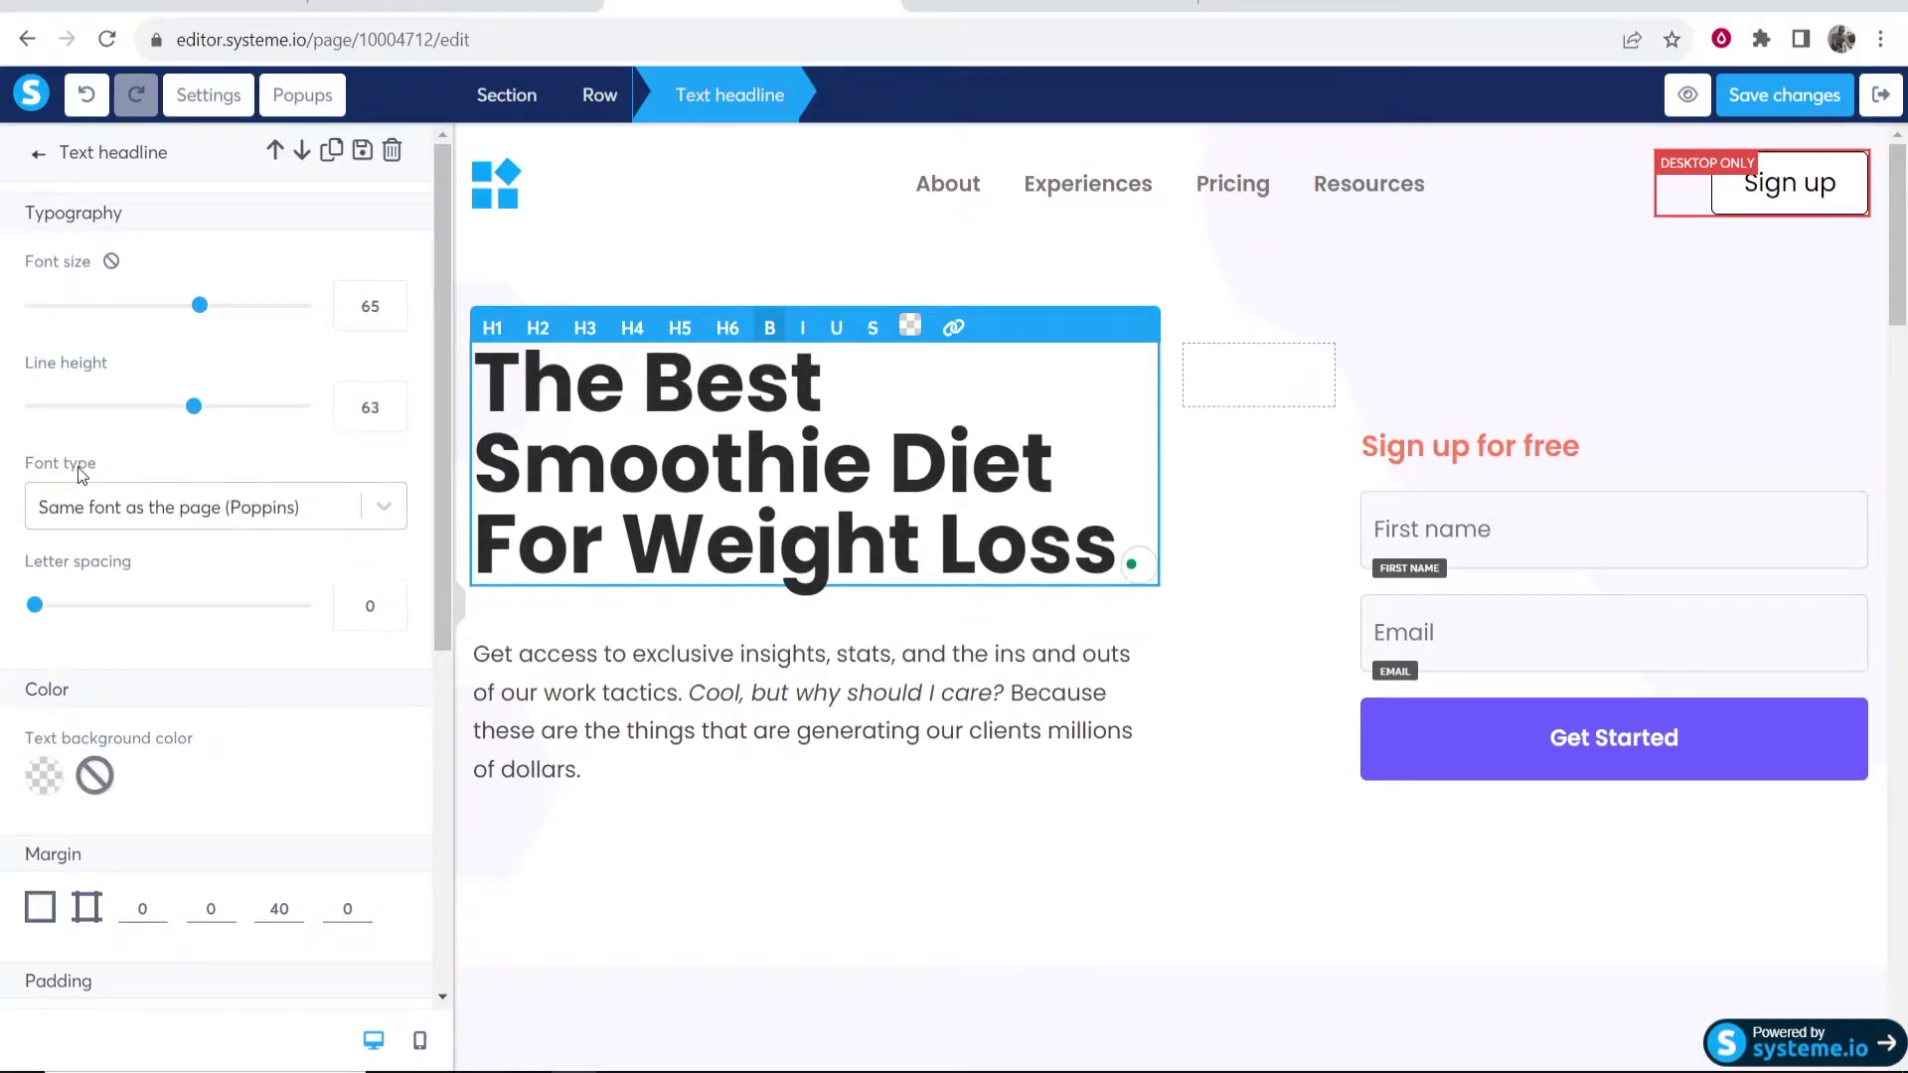
- Pull the headline higher with a top margin of -33
{"action": "scroll", "coordinate": [83, 477], "scroll_direction": "down", "scroll_amount": 1}
{"action": "left_click_drag", "start_coordinate": [37, 484], "coordinate": [29, 484]}
{"action": "scroll", "coordinate": [137, 520], "scroll_direction": "down", "scroll_amount": 1}
{"action": "scroll", "coordinate": [137, 521], "scroll_direction": "down", "scroll_amount": 5}
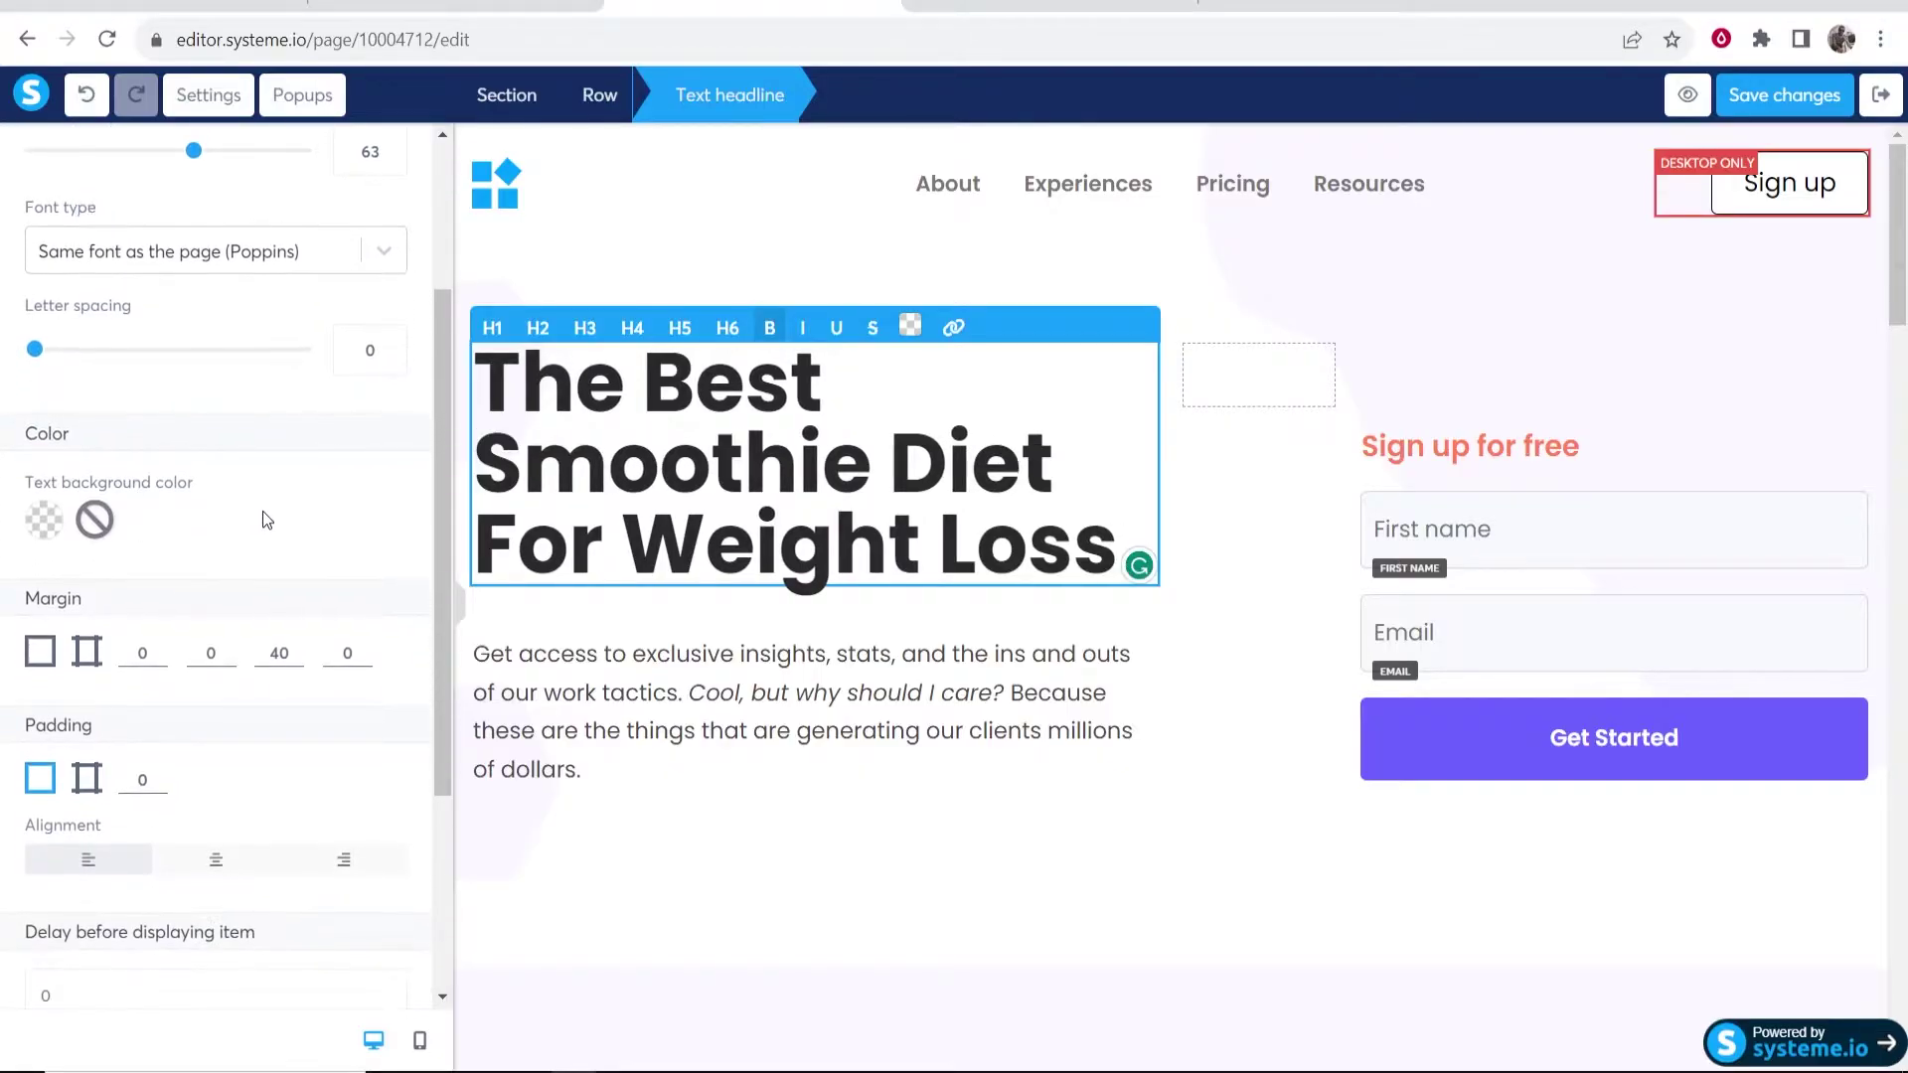
{"action": "left_click", "coordinate": [158, 390]}
{"action": "left_click", "coordinate": [158, 391]}
{"action": "left_click", "coordinate": [158, 391]}
{"action": "left_click", "coordinate": [158, 390]}
{"action": "left_click", "coordinate": [158, 391]}
{"action": "left_click", "coordinate": [158, 391]}
{"action": "left_click", "coordinate": [158, 390]}
{"action": "left_click", "coordinate": [158, 401]}
{"action": "left_click", "coordinate": [158, 402]}
{"action": "left_click", "coordinate": [158, 402]}
{"action": "left_click", "coordinate": [158, 402]}
{"action": "left_click", "coordinate": [157, 401]}
{"action": "left_click", "coordinate": [158, 402]}
{"action": "left_click", "coordinate": [158, 401]}
{"action": "left_click", "coordinate": [157, 401]}
{"action": "left_click", "coordinate": [158, 389]}
{"action": "left_click", "coordinate": [158, 390]}
{"action": "left_click", "coordinate": [158, 390]}
{"action": "left_click", "coordinate": [158, 390]}
{"action": "left_click_drag", "start_coordinate": [83, 345], "coordinate": [30, 353]}
{"action": "left_click", "coordinate": [29, 353]}
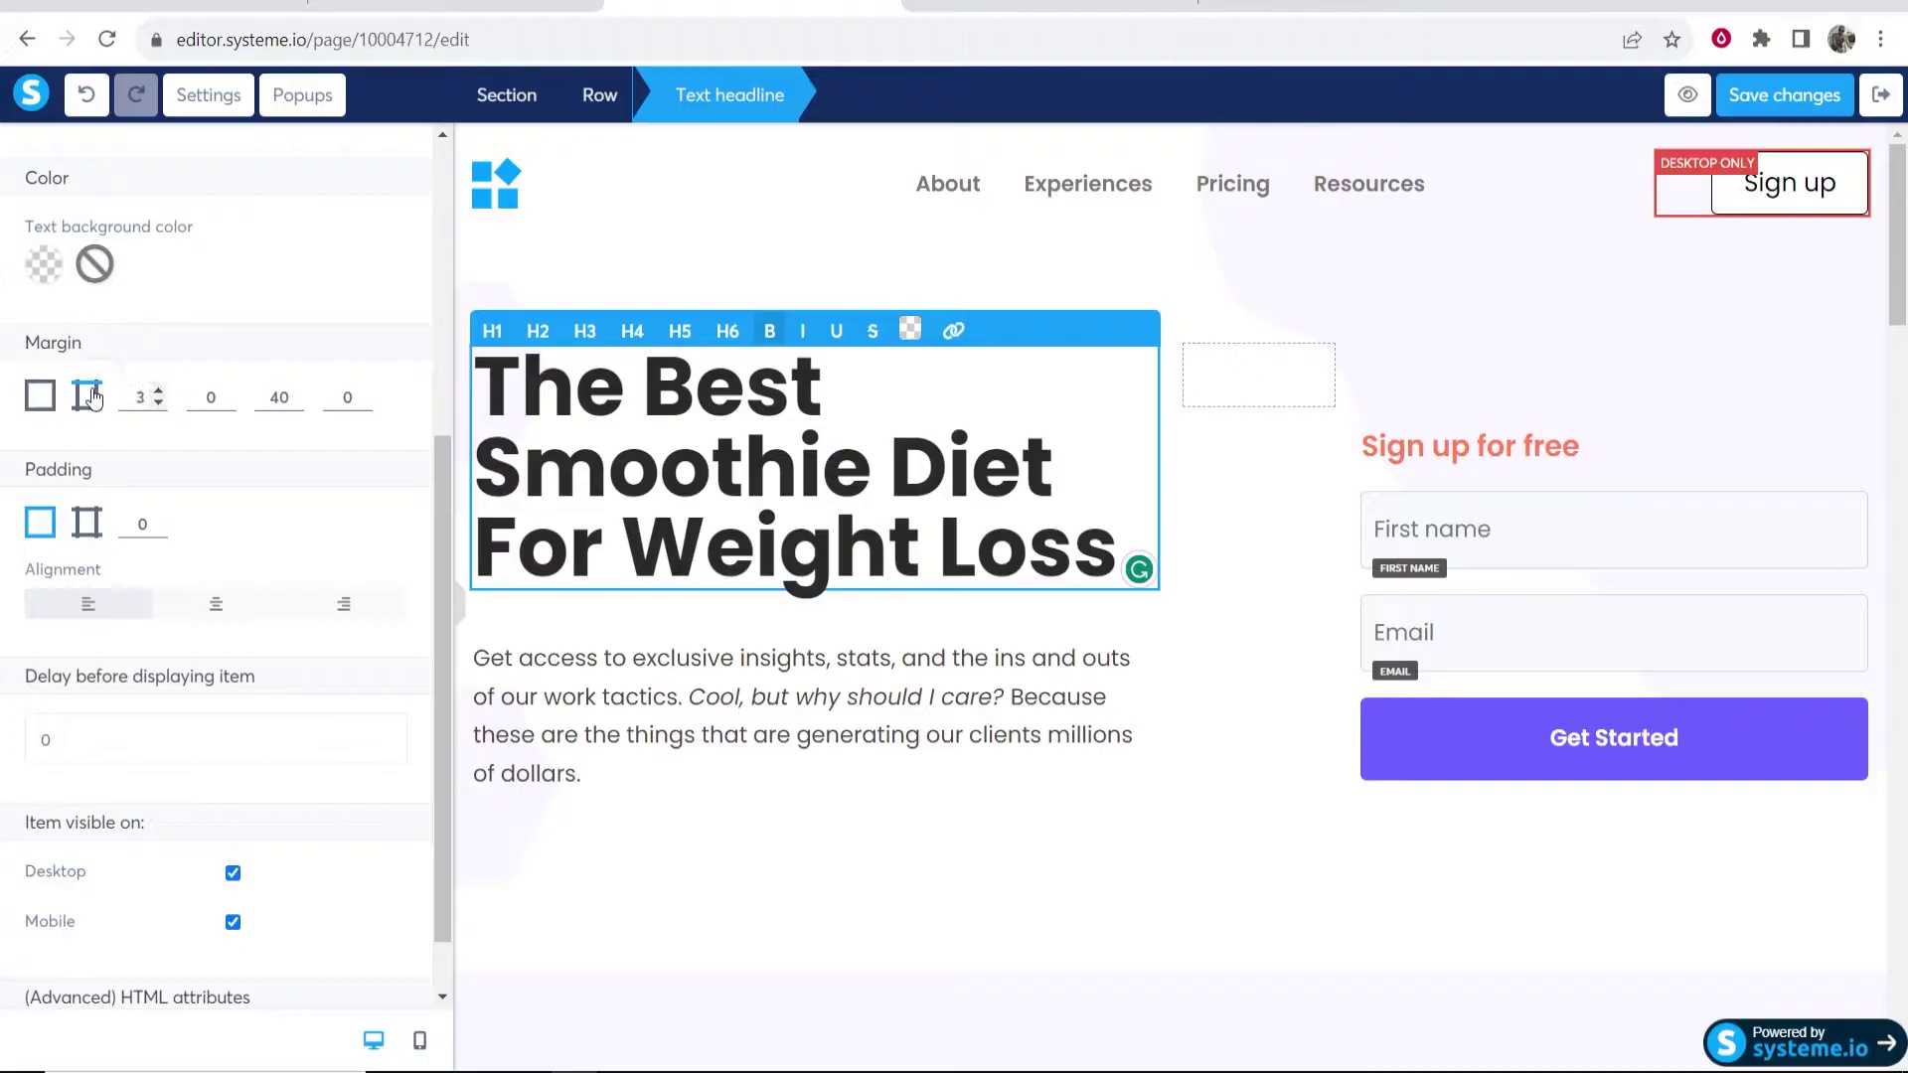
{"action": "left_click", "coordinate": [159, 391]}
{"action": "left_click", "coordinate": [159, 390]}
{"action": "left_click", "coordinate": [159, 391]}
{"action": "left_click", "coordinate": [158, 401]}
{"action": "left_click", "coordinate": [158, 402]}
{"action": "left_click", "coordinate": [158, 401]}
{"action": "left_click", "coordinate": [158, 401]}
{"action": "left_click", "coordinate": [158, 401]}
{"action": "left_click", "coordinate": [158, 402]}
{"action": "left_click", "coordinate": [158, 402]}
{"action": "left_click", "coordinate": [158, 401]}
{"action": "left_click", "coordinate": [158, 402]}
{"action": "left_click", "coordinate": [158, 401]}
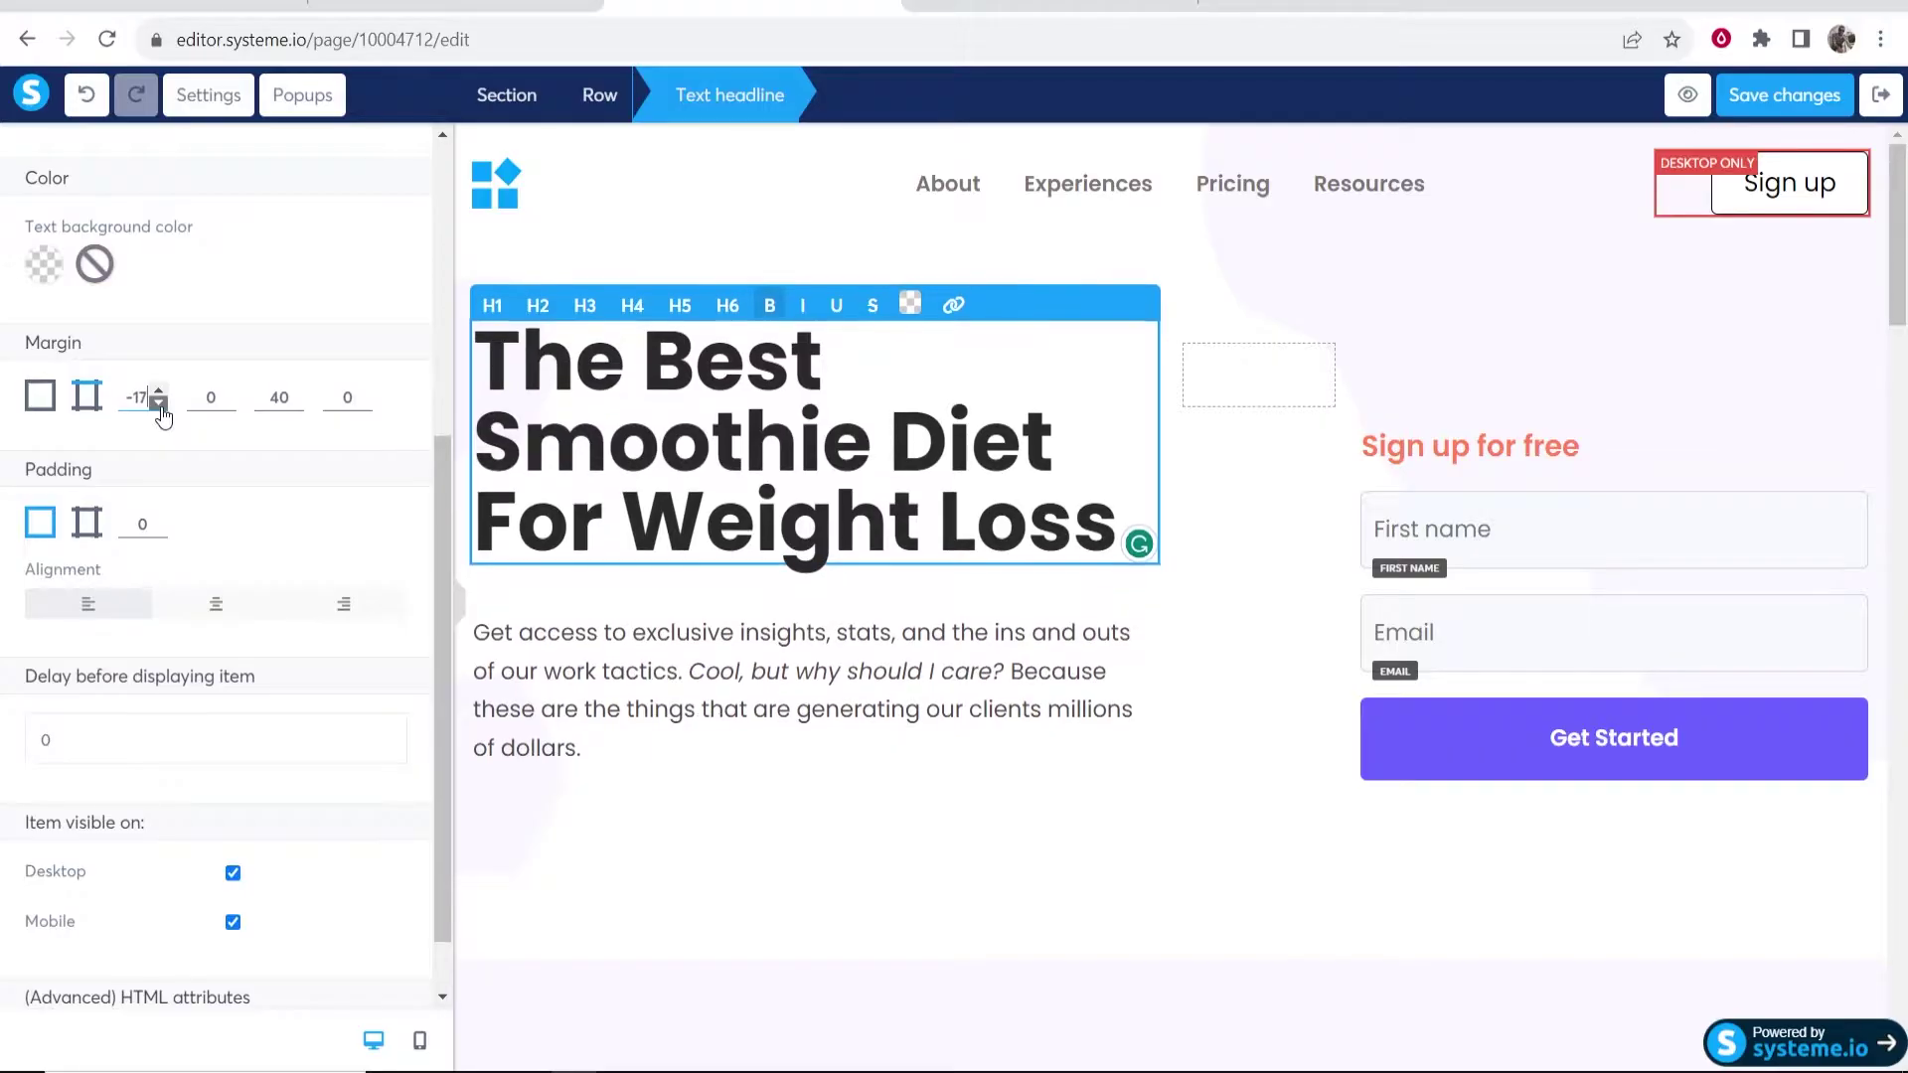
{"action": "left_click", "coordinate": [158, 401]}
{"action": "left_click", "coordinate": [158, 402]}
{"action": "left_click", "coordinate": [158, 401]}
{"action": "left_click", "coordinate": [158, 401]}
{"action": "left_click", "coordinate": [158, 401]}
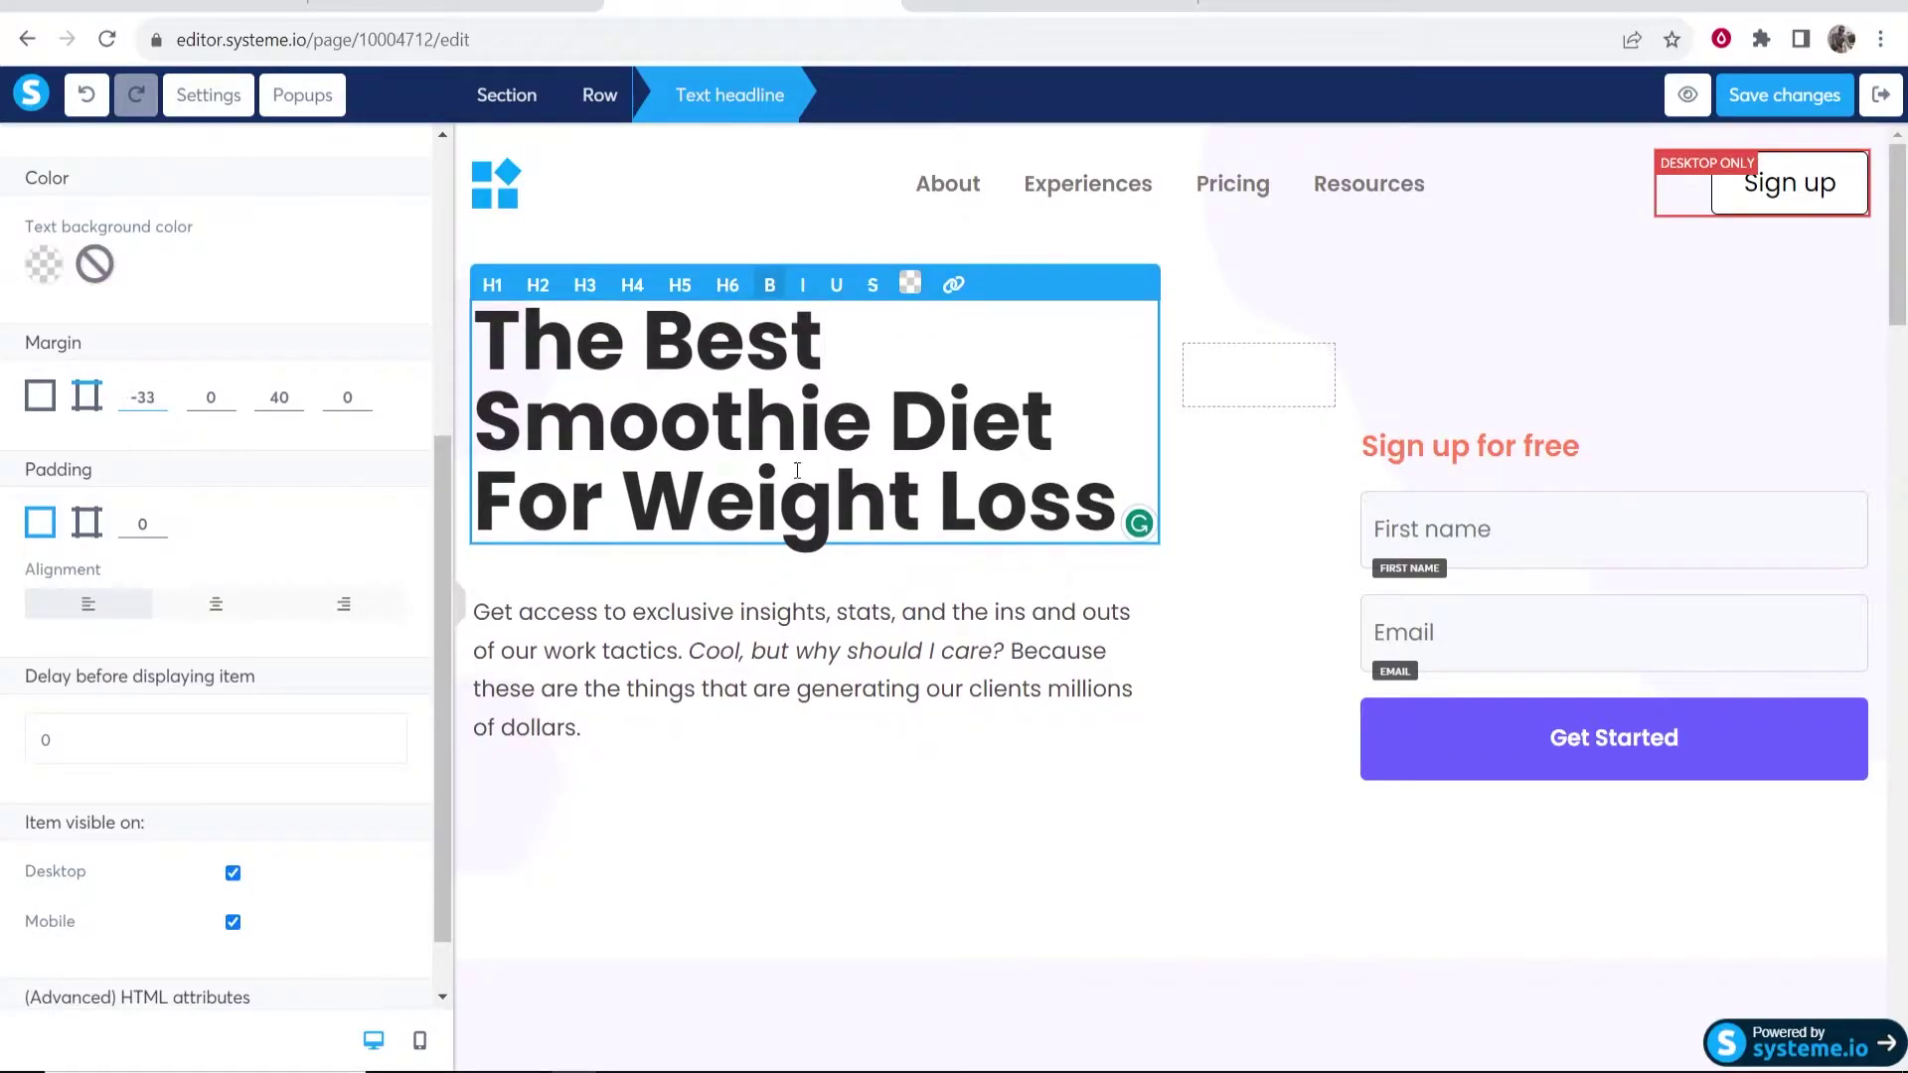
- Give the headline padding of 7, keeping it left-aligned
{"action": "left_click", "coordinate": [162, 518]}
{"action": "left_click", "coordinate": [162, 518]}
{"action": "left_click", "coordinate": [162, 518]}
{"action": "left_click", "coordinate": [162, 517]}
{"action": "left_click", "coordinate": [161, 517]}
{"action": "left_click", "coordinate": [162, 517]}
{"action": "left_click", "coordinate": [162, 517]}
{"action": "left_click", "coordinate": [162, 518]}
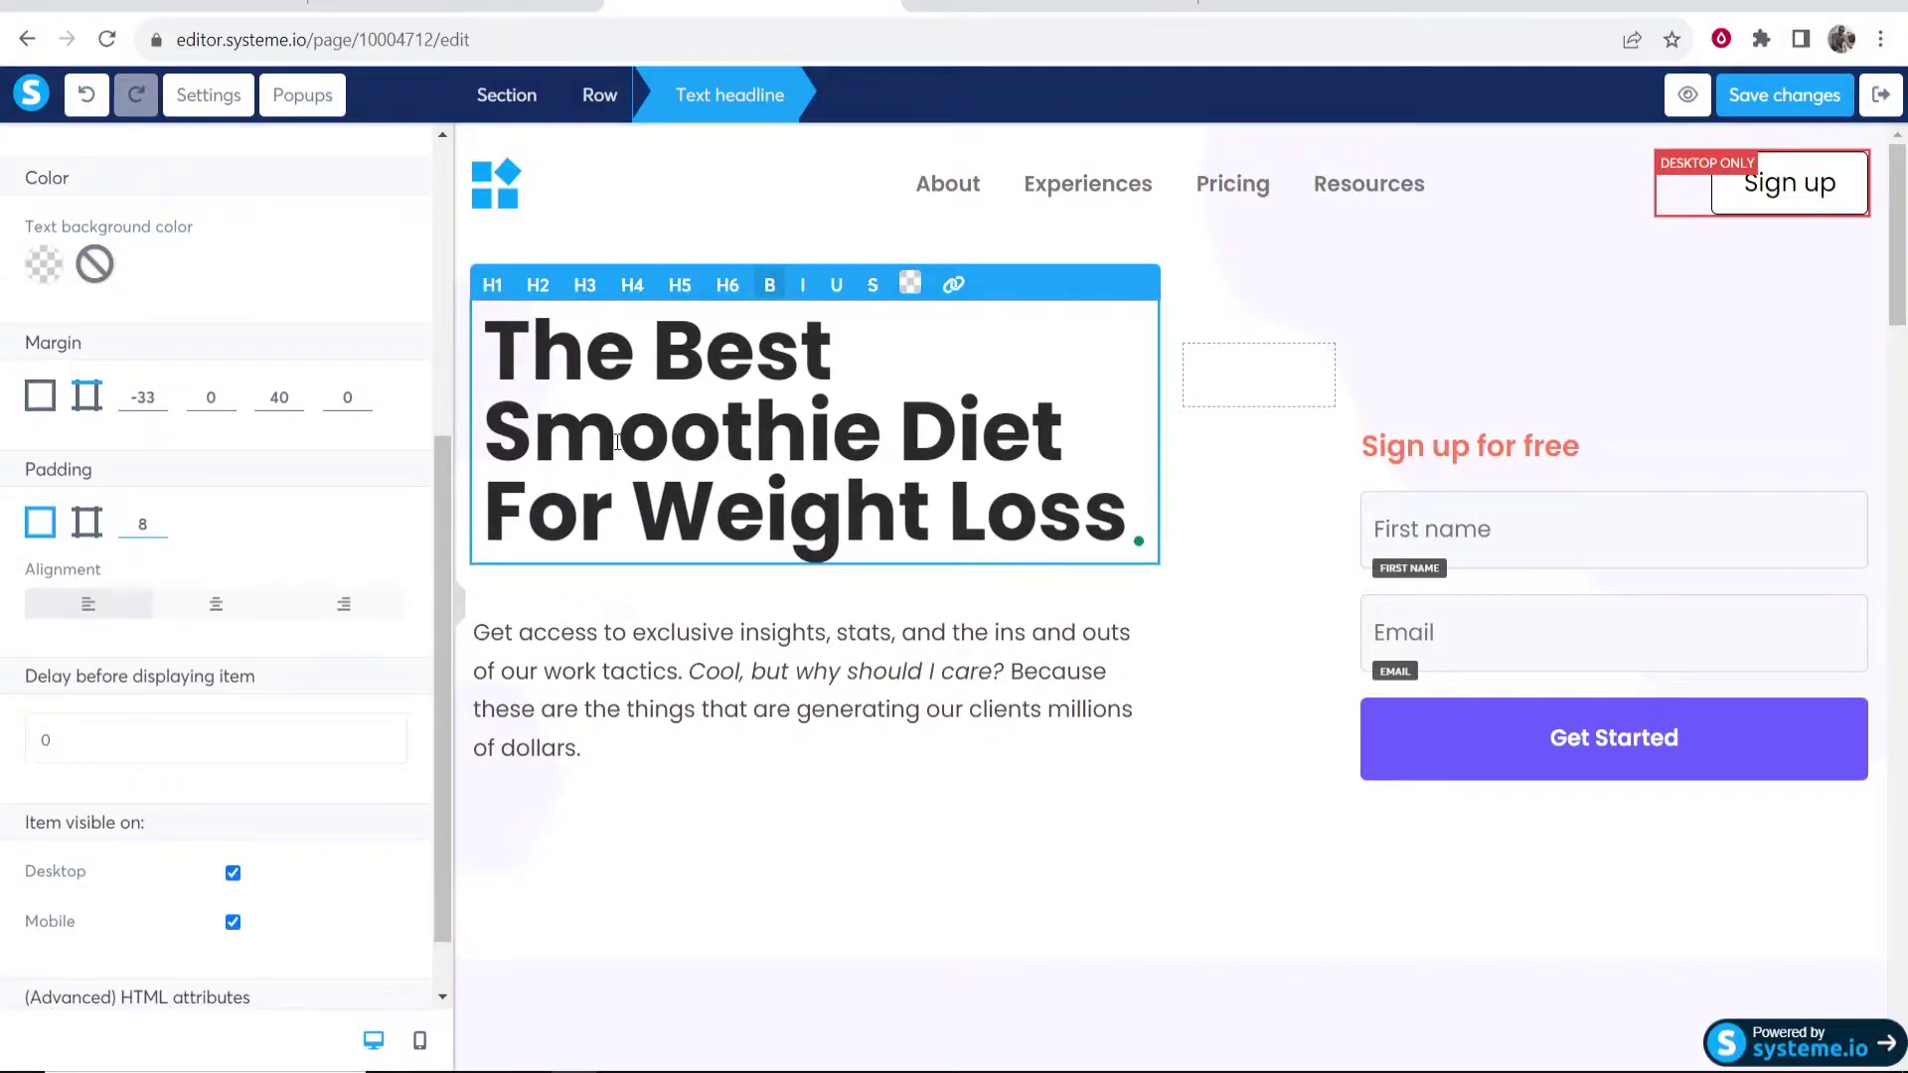
{"action": "key", "text": "Down"}
{"action": "left_click", "coordinate": [216, 604]}
{"action": "left_click", "coordinate": [89, 604]}
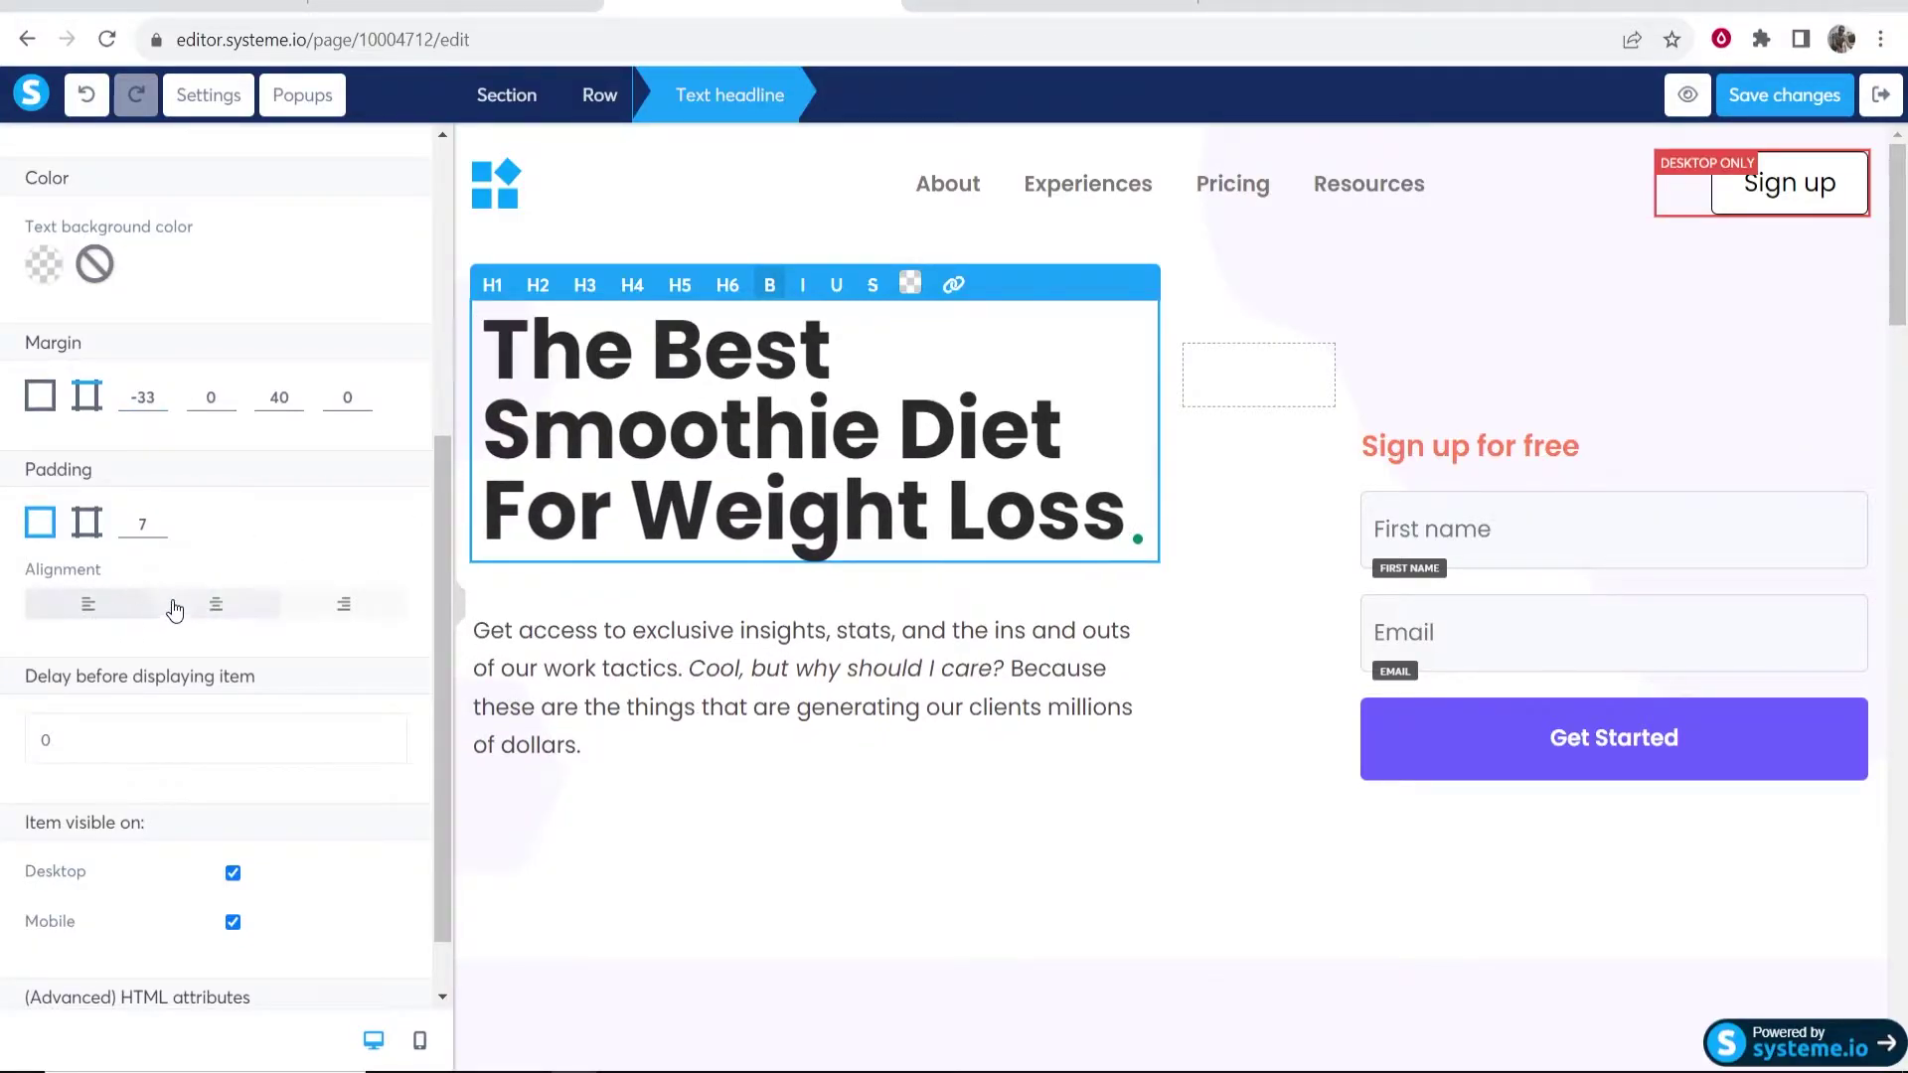
{"action": "scroll", "coordinate": [169, 743], "scroll_direction": "down", "scroll_amount": 1}
{"action": "left_click_drag", "start_coordinate": [164, 741], "coordinate": [8, 741]}
{"action": "left_click", "coordinate": [73, 775]}
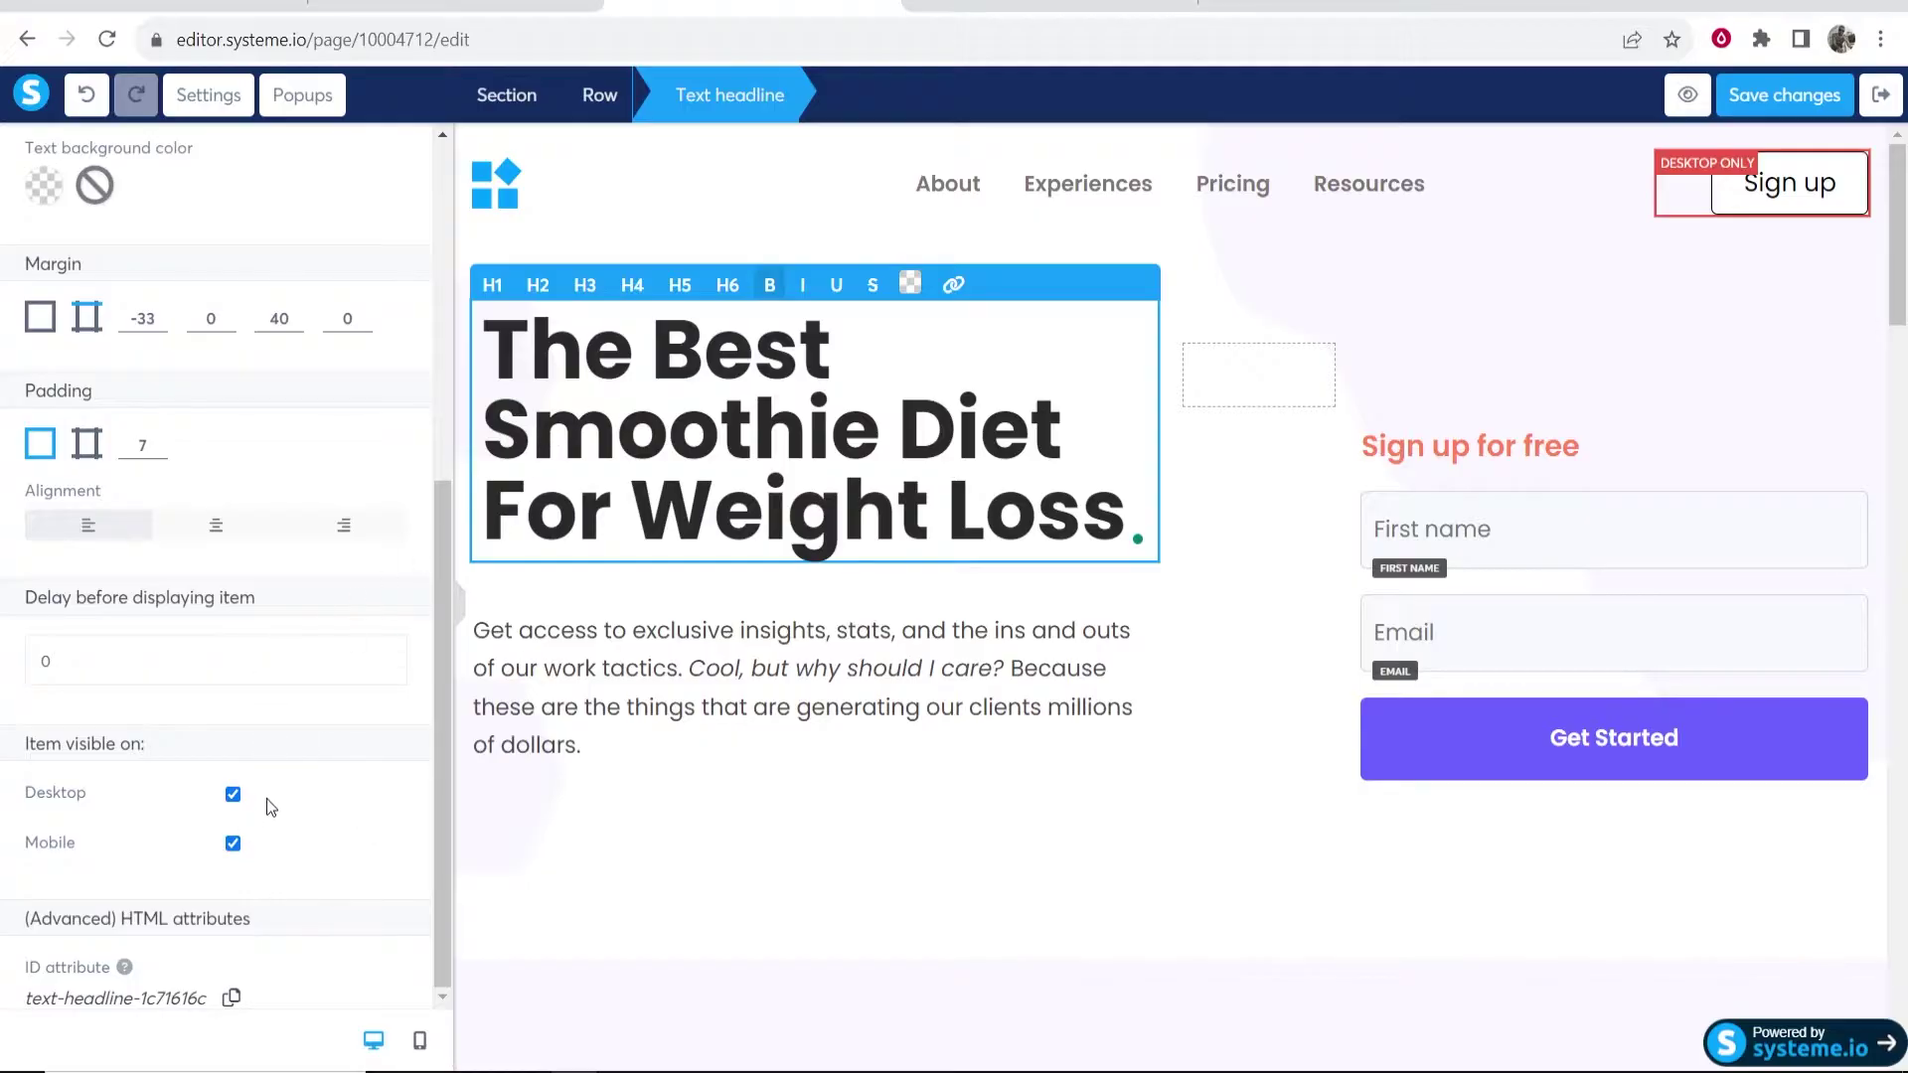
{"action": "left_click", "coordinate": [233, 844]}
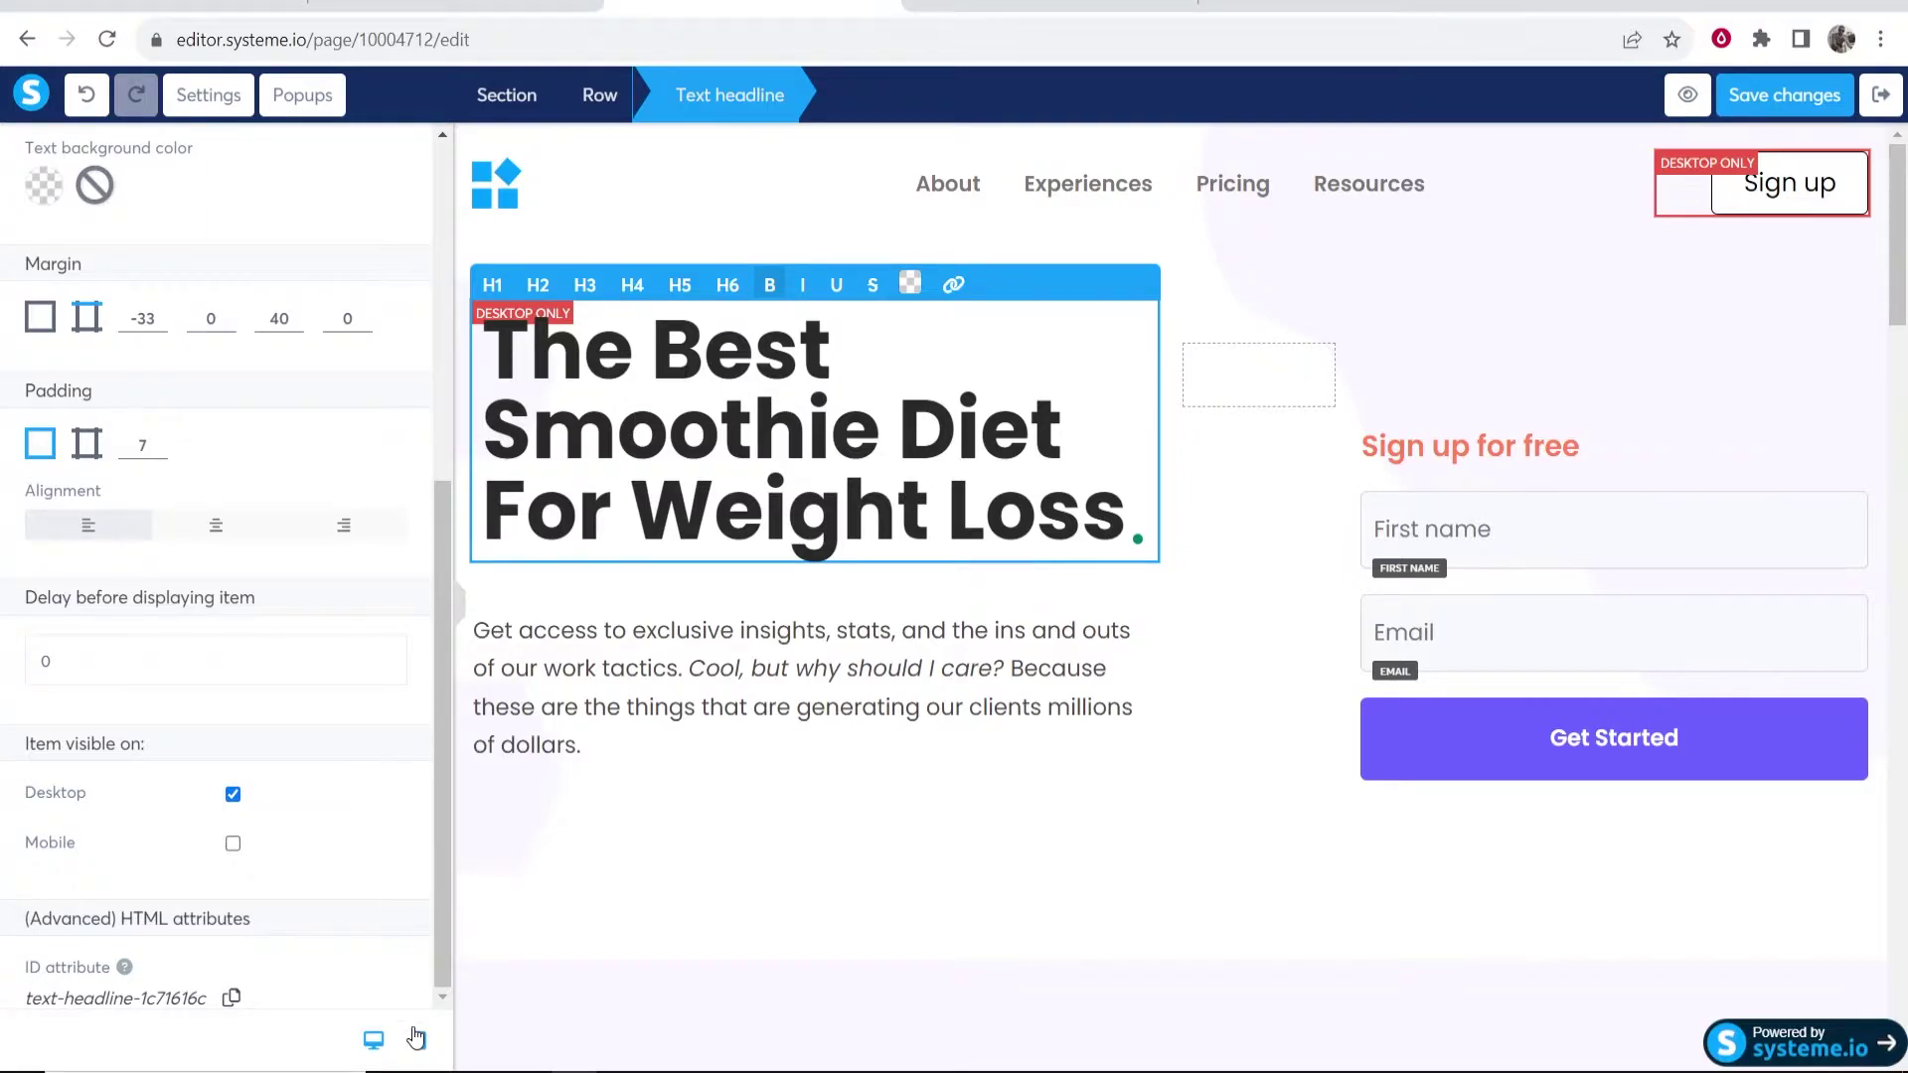
{"action": "left_click", "coordinate": [417, 1039]}
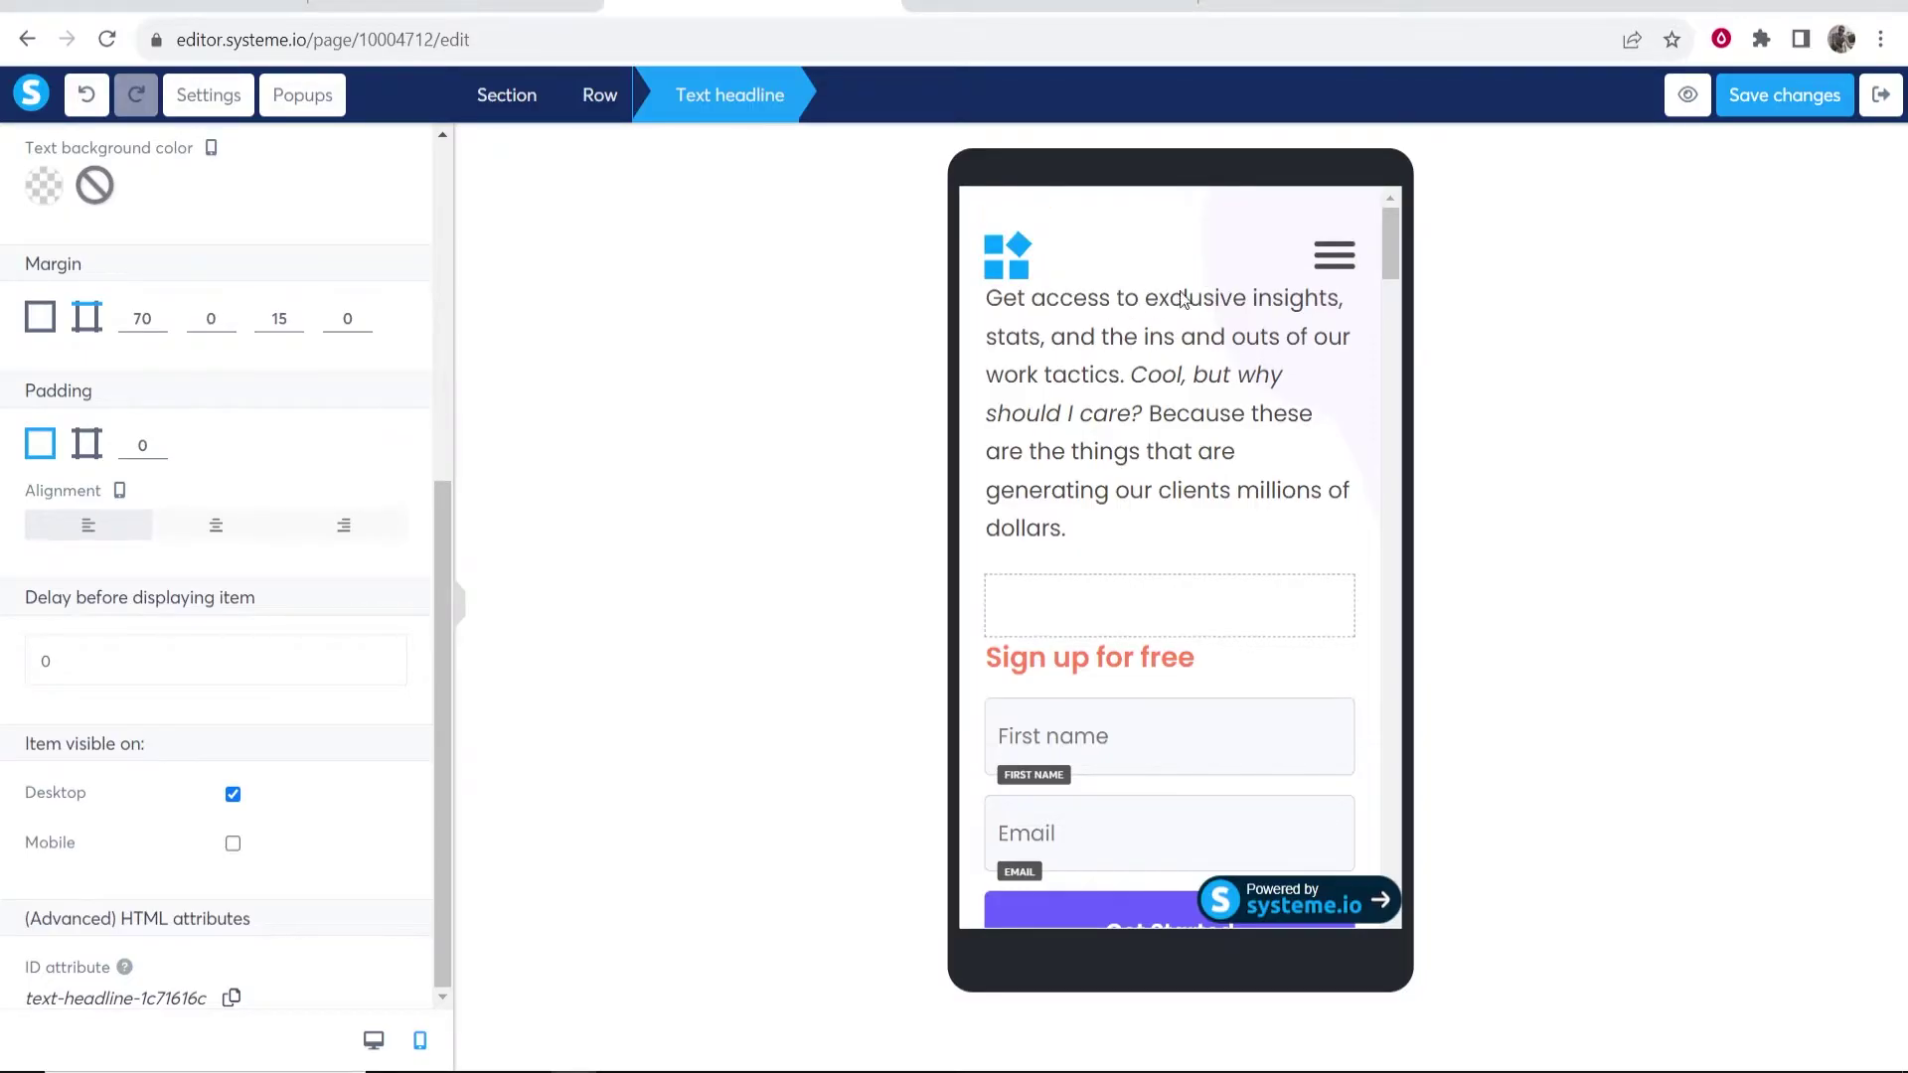
{"action": "left_click", "coordinate": [234, 845]}
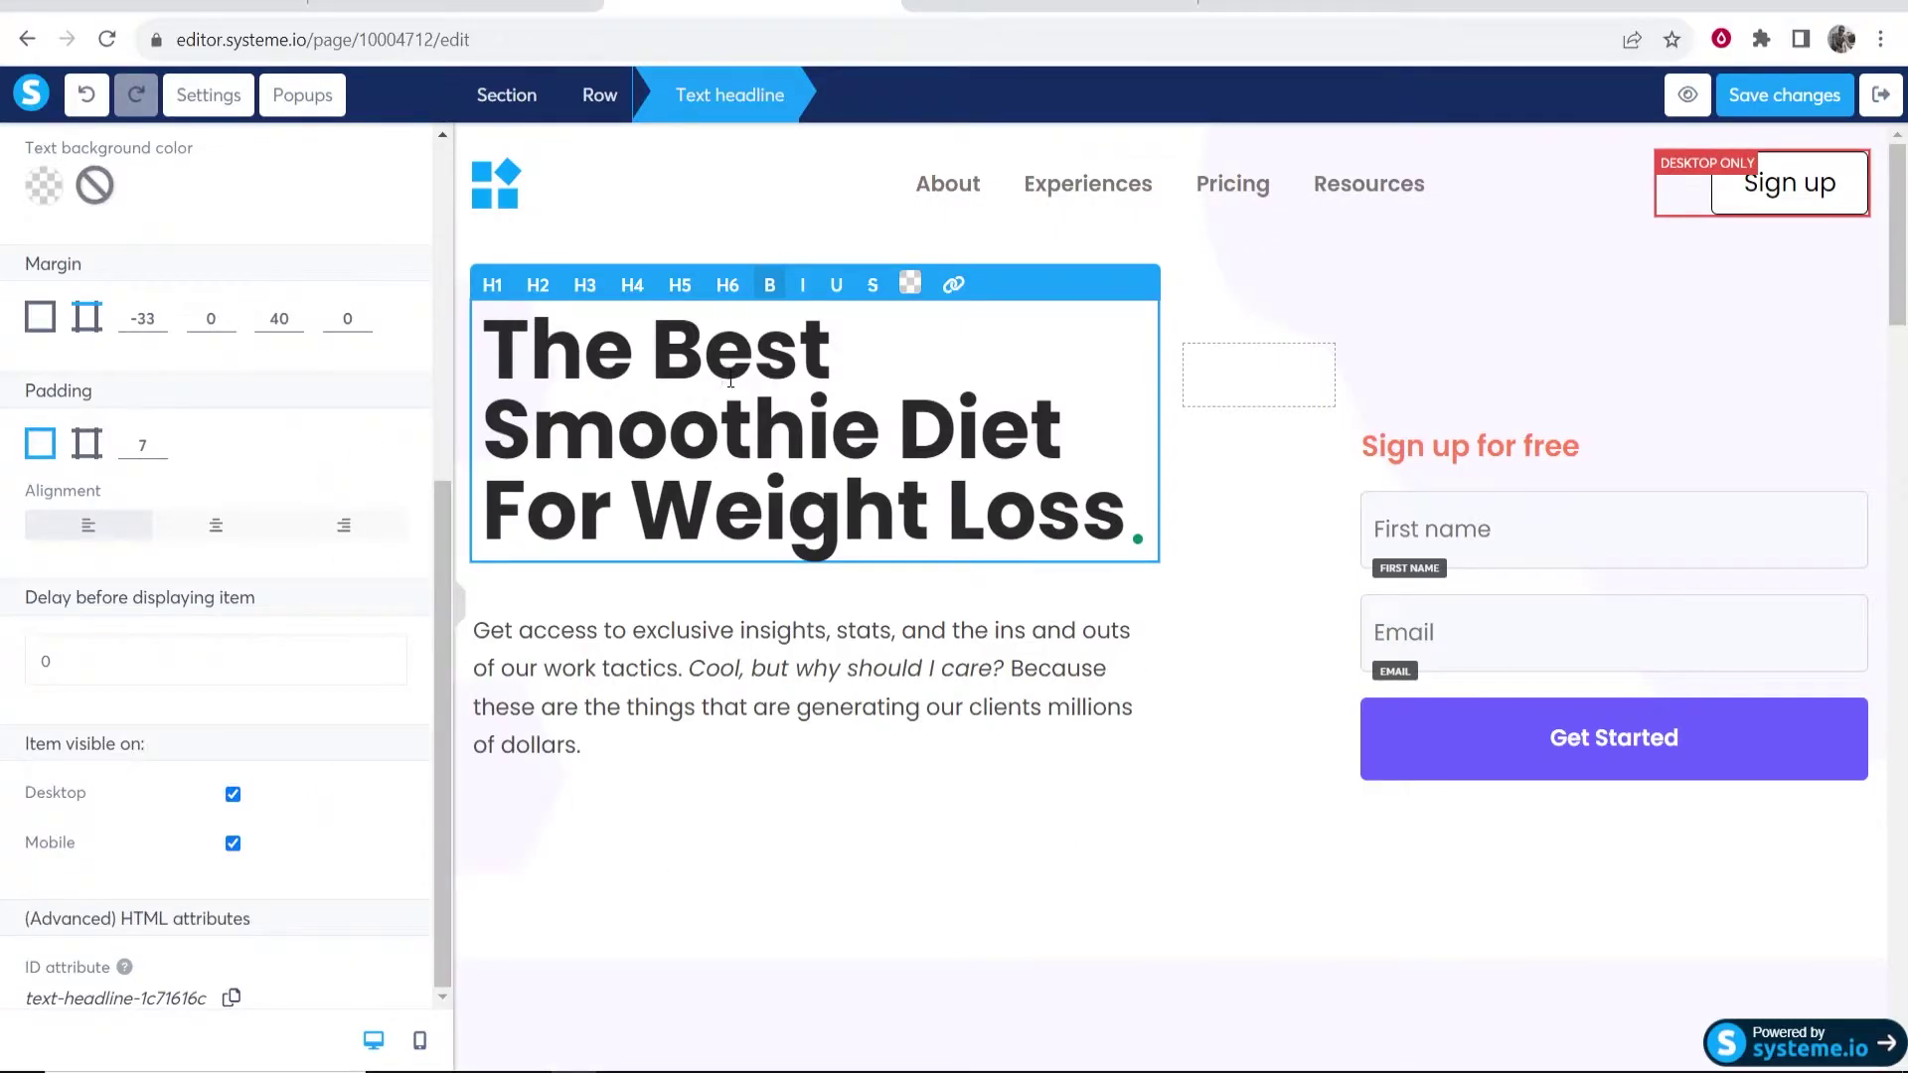
- Delete the logo, the Sign up button and the empty navigation row from the header
{"action": "left_click", "coordinate": [1351, 295]}
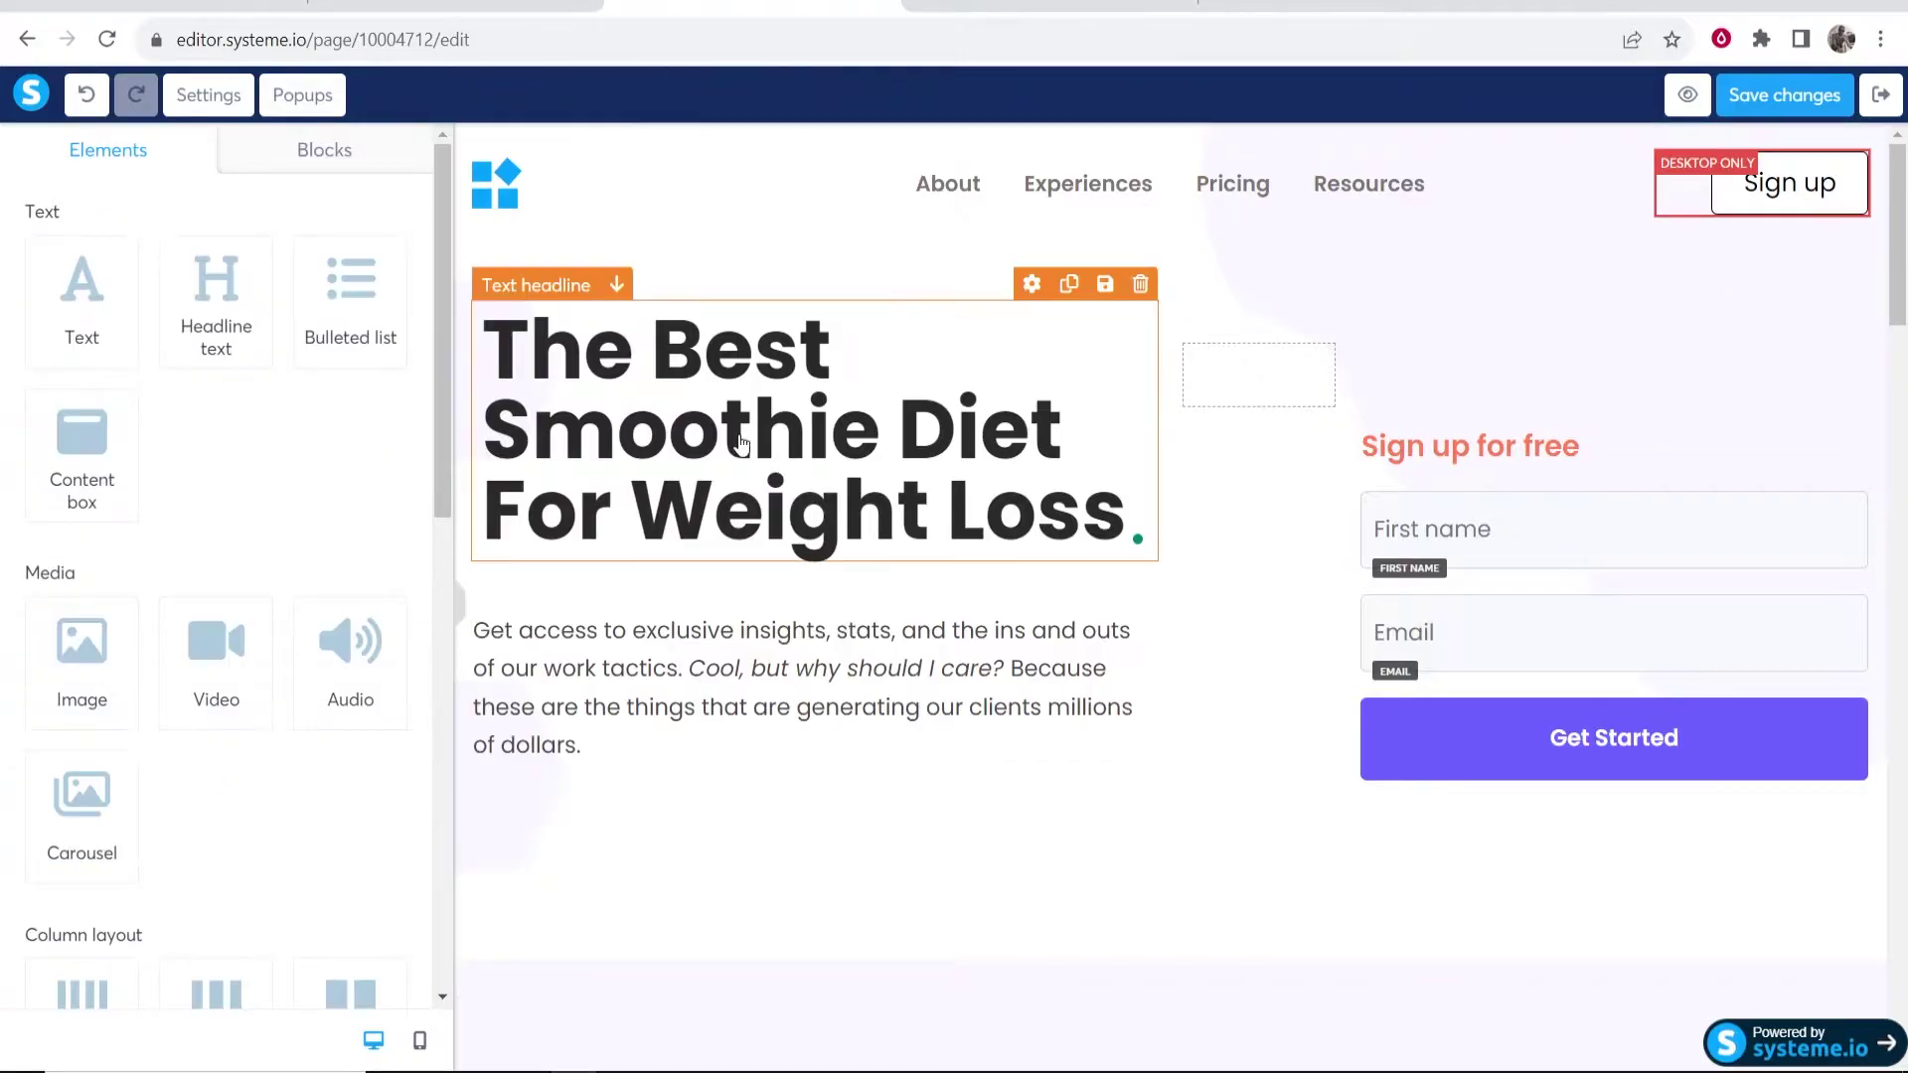
{"action": "left_click", "coordinate": [689, 711]}
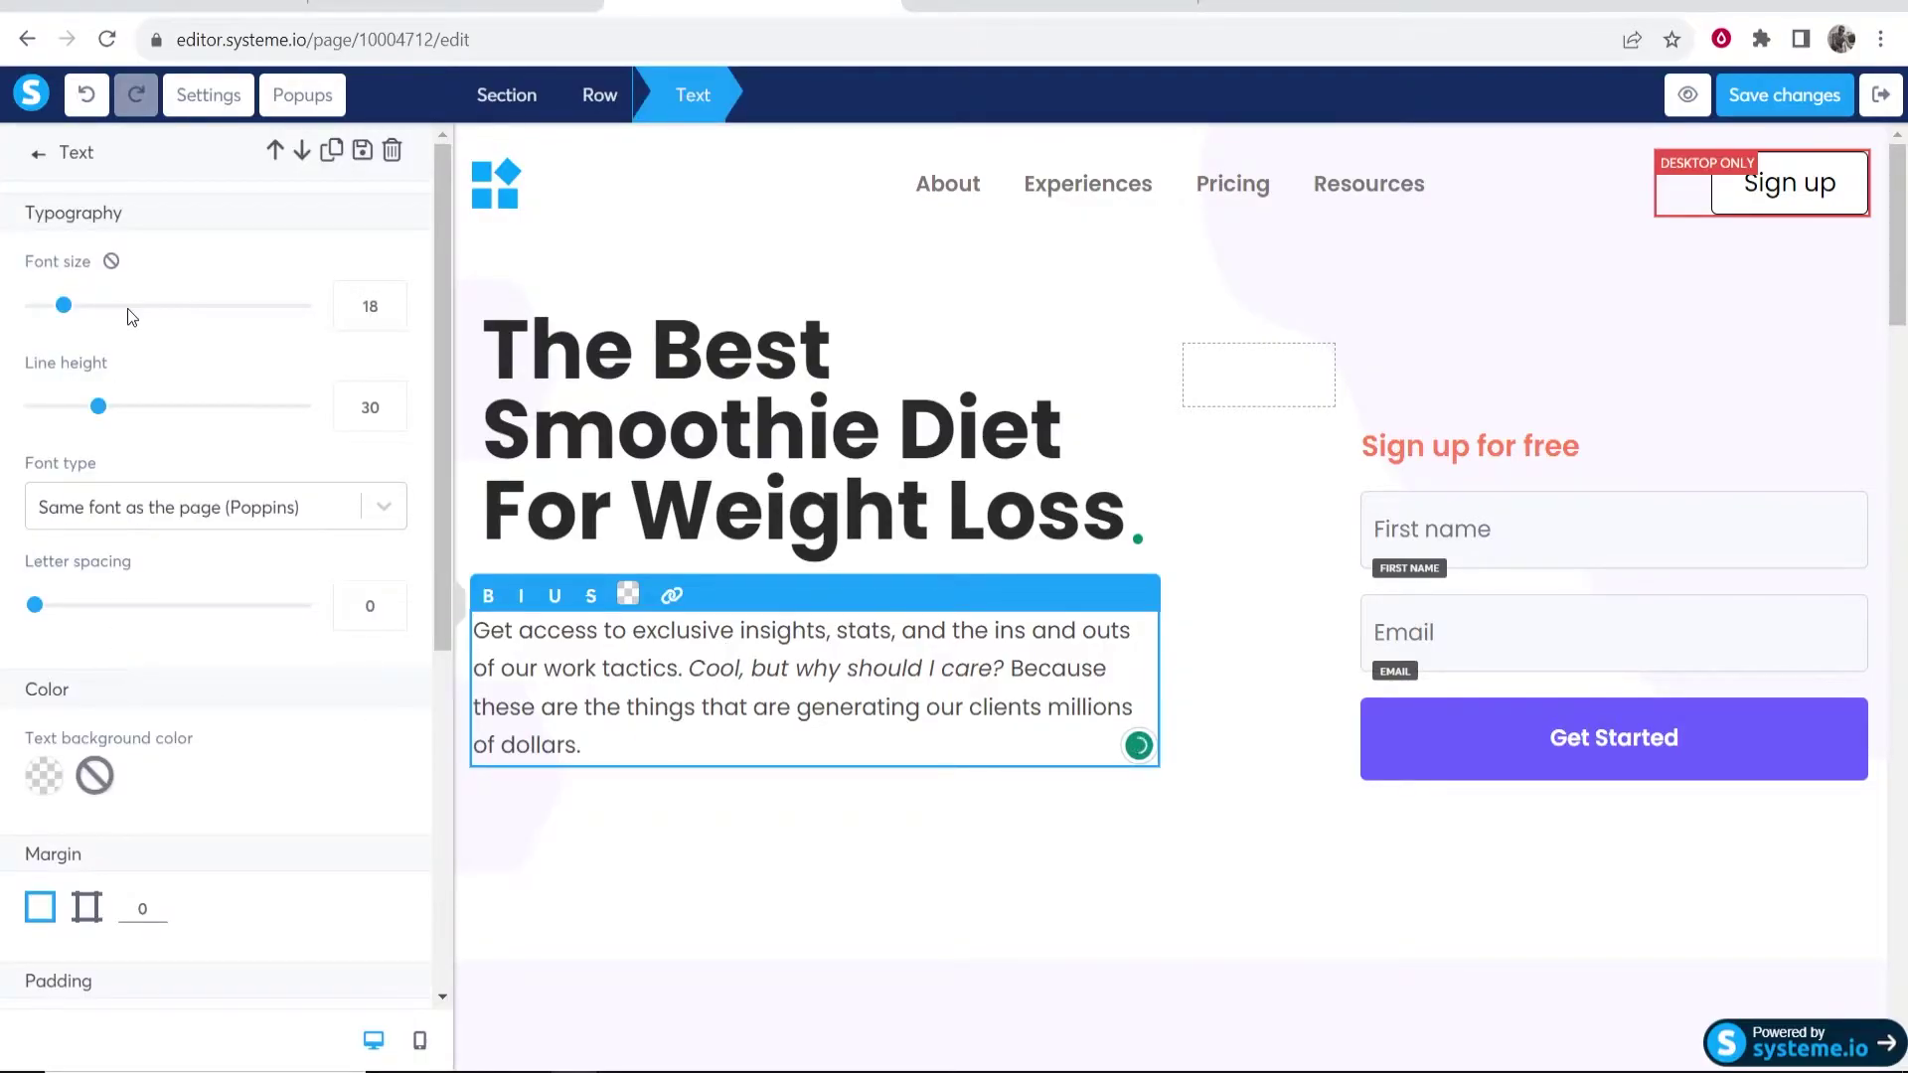
{"action": "left_click", "coordinate": [1466, 395]}
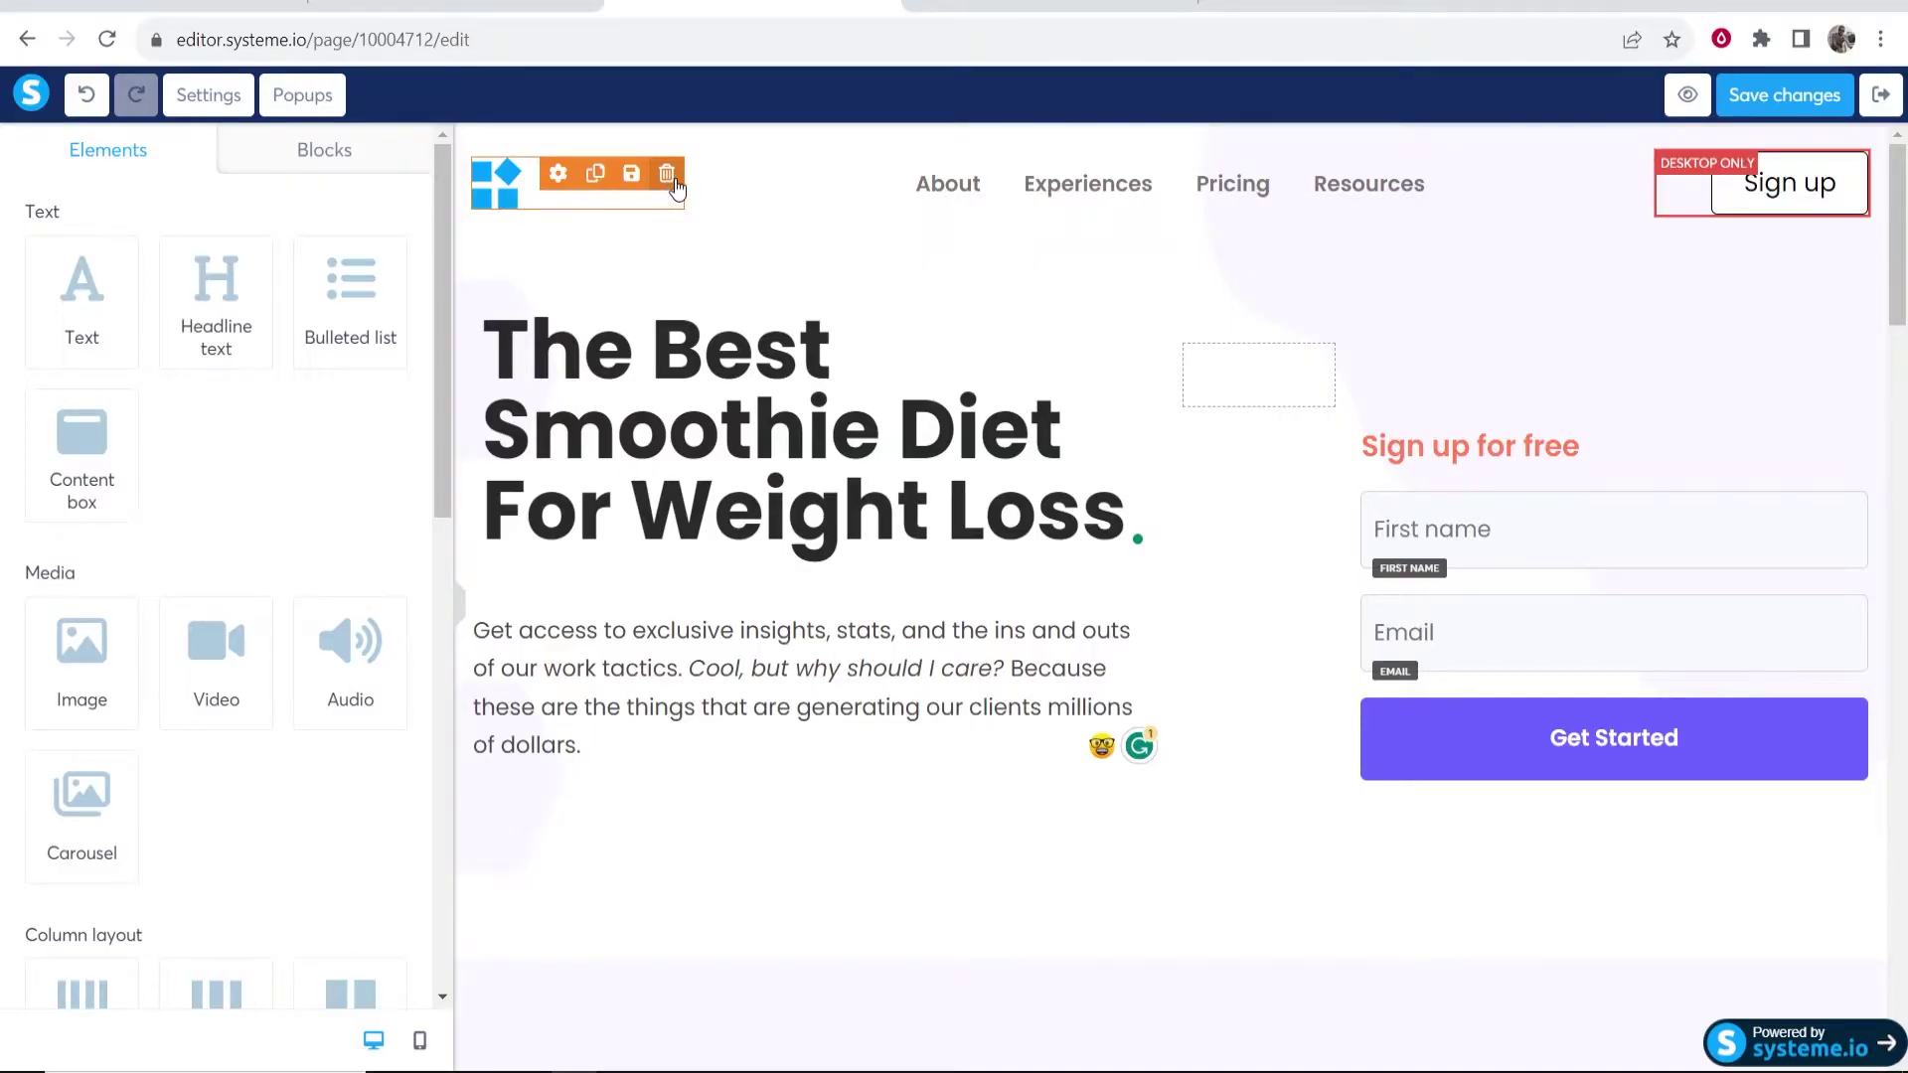
{"action": "left_click", "coordinate": [667, 176]}
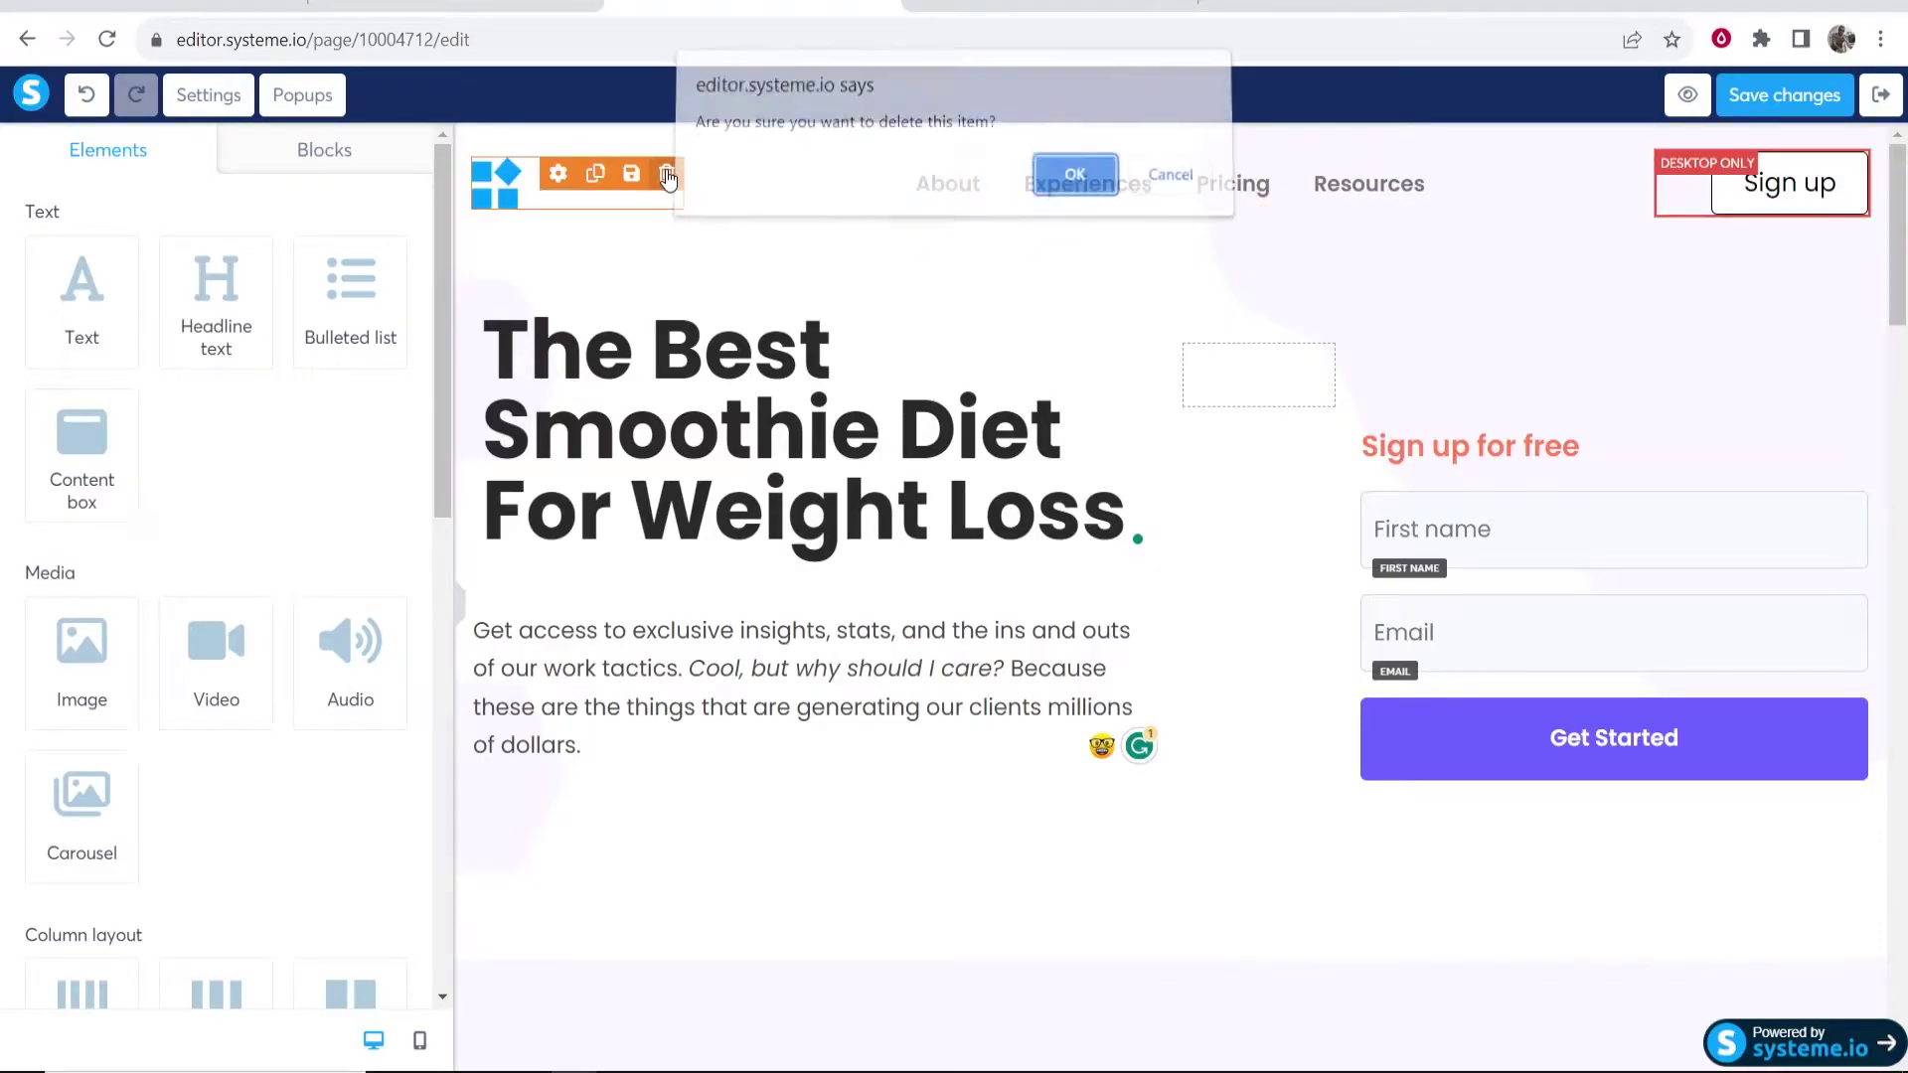
{"action": "left_click", "coordinate": [1093, 187]}
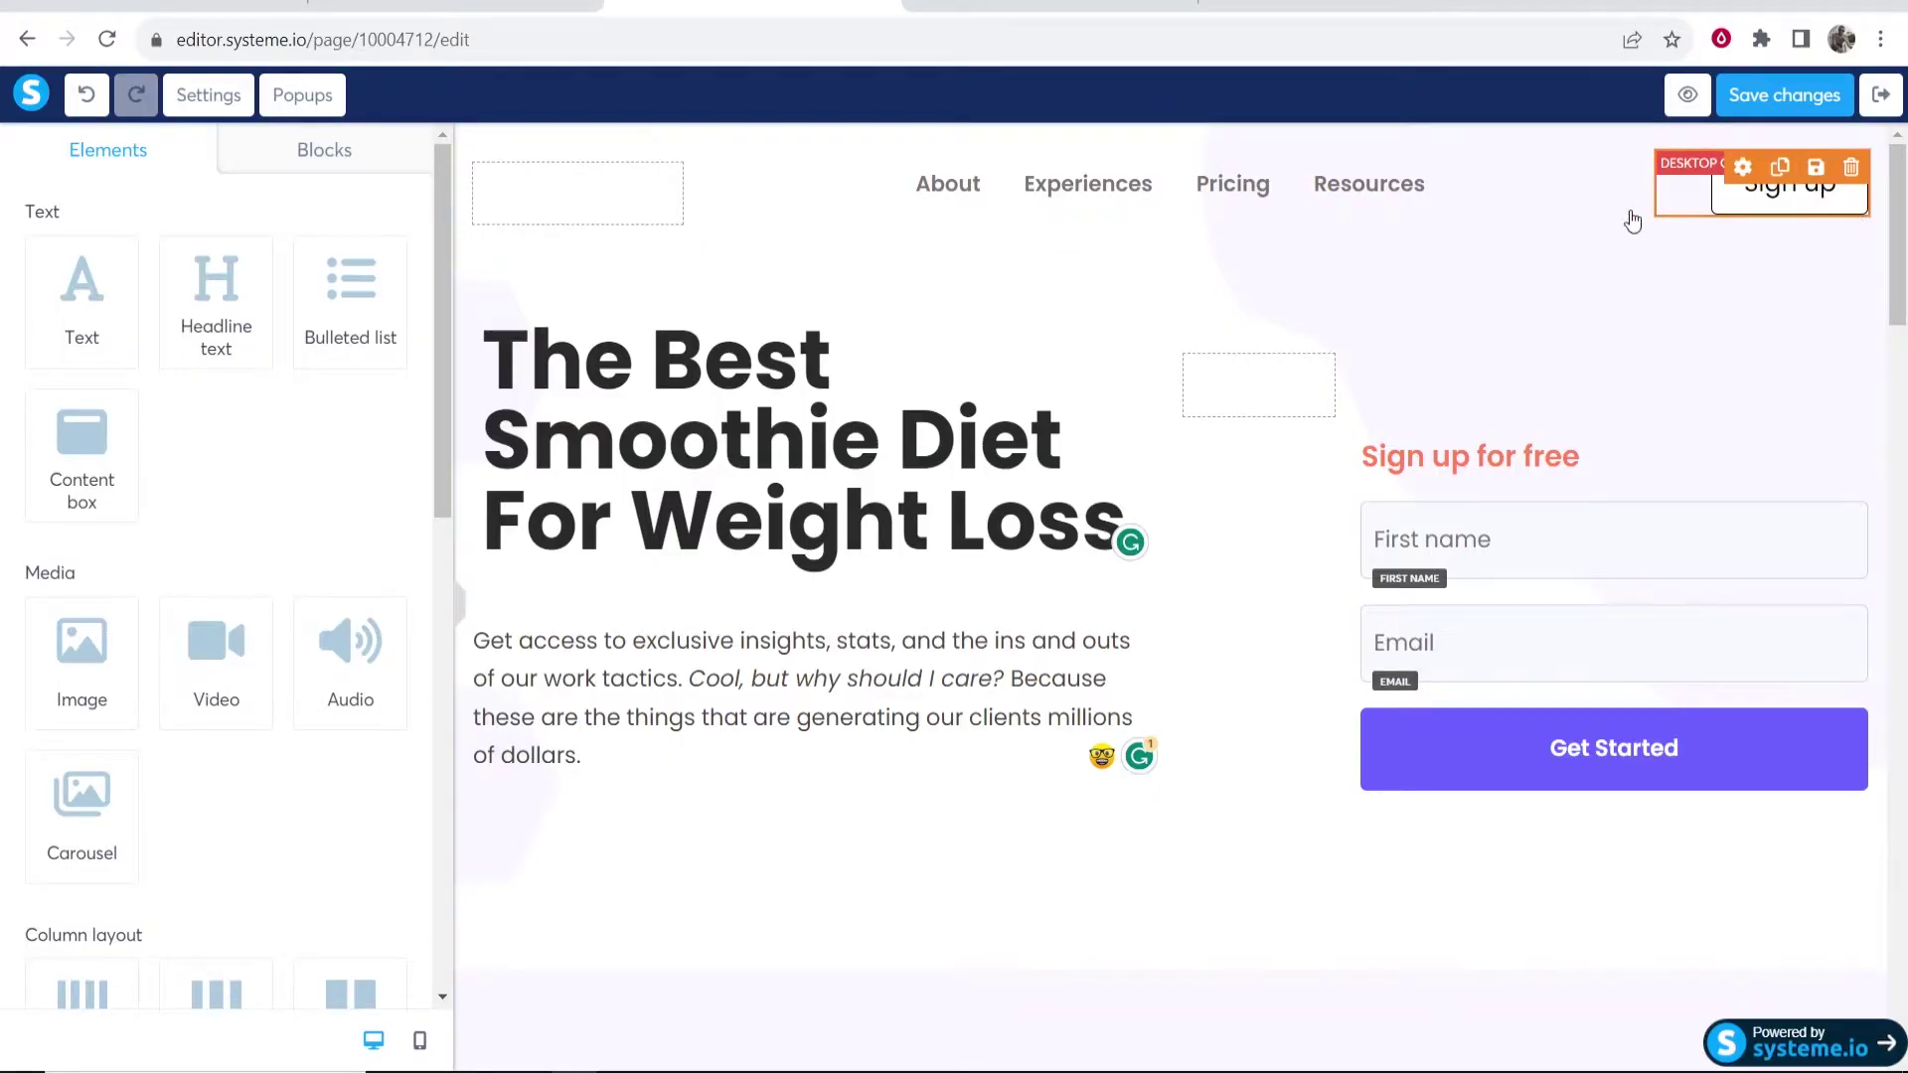
{"action": "left_click", "coordinate": [1850, 166]}
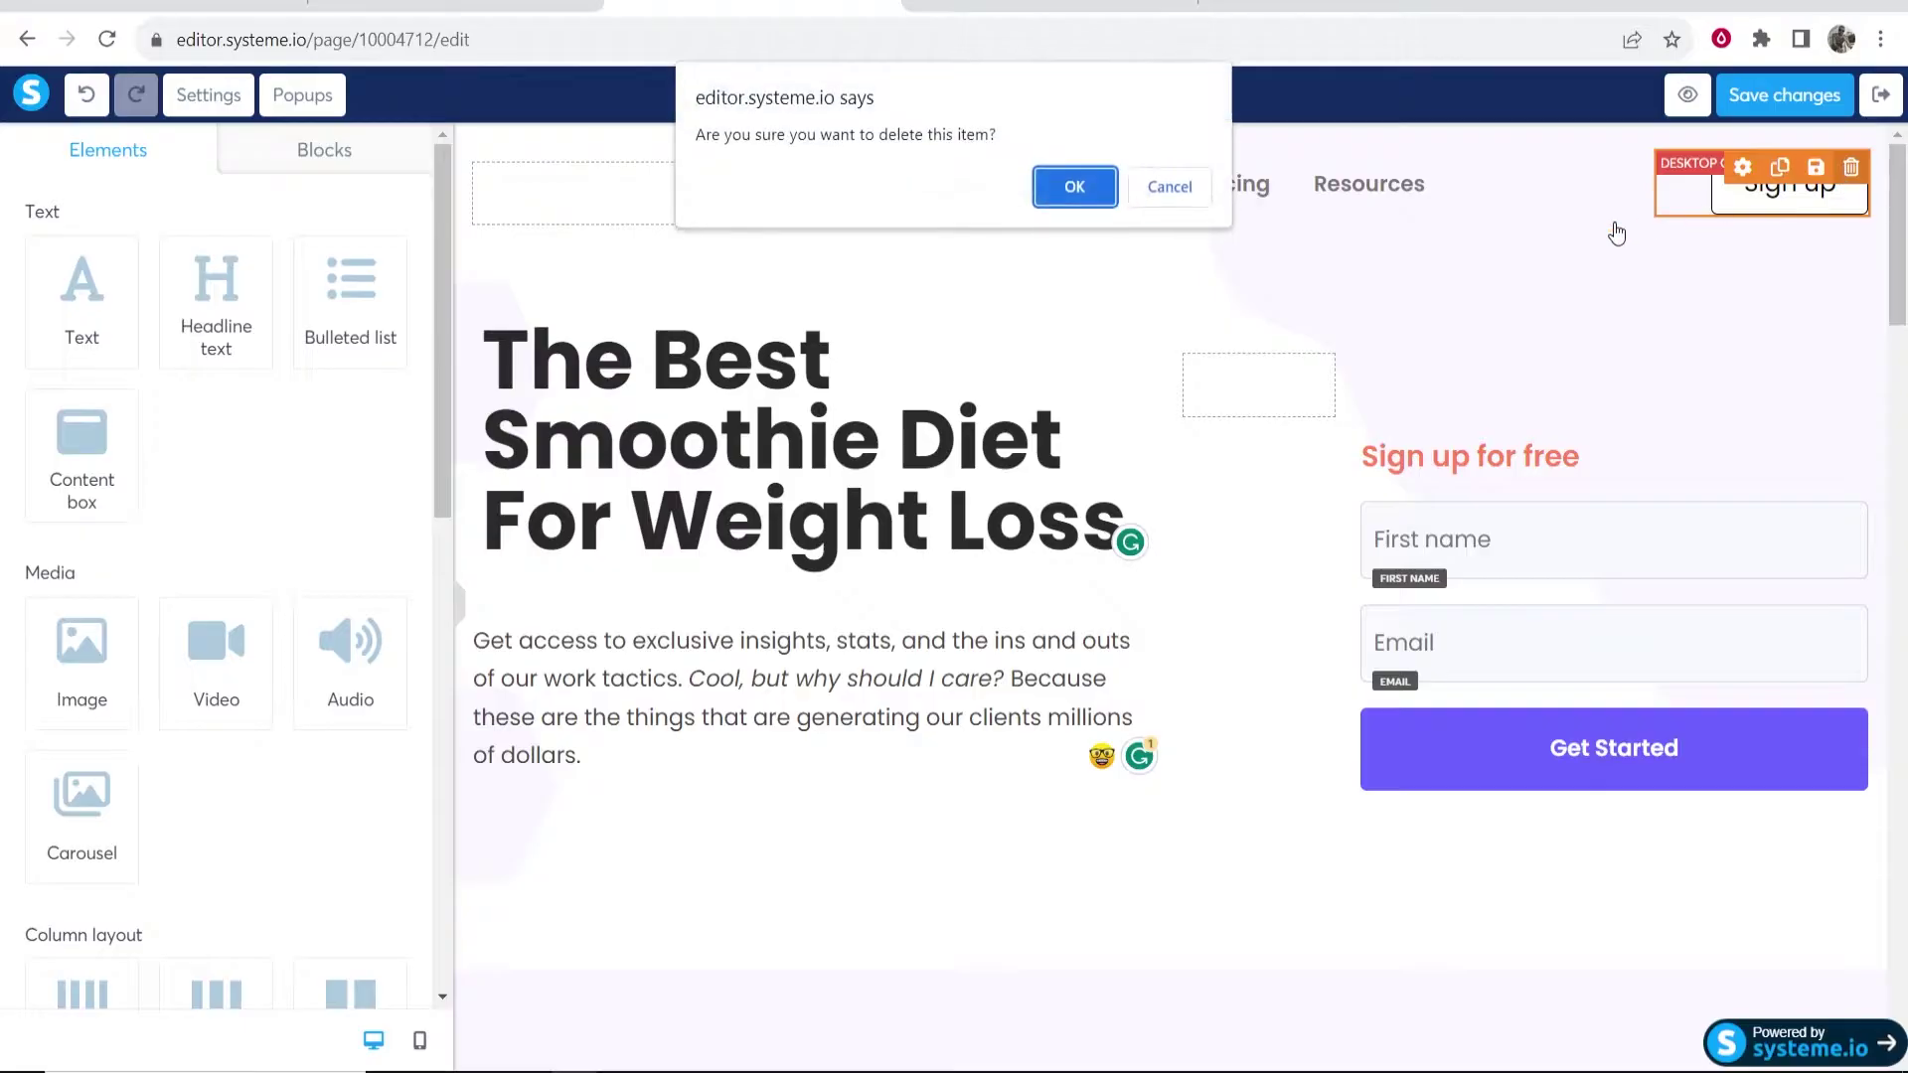
{"action": "left_click", "coordinate": [1077, 189]}
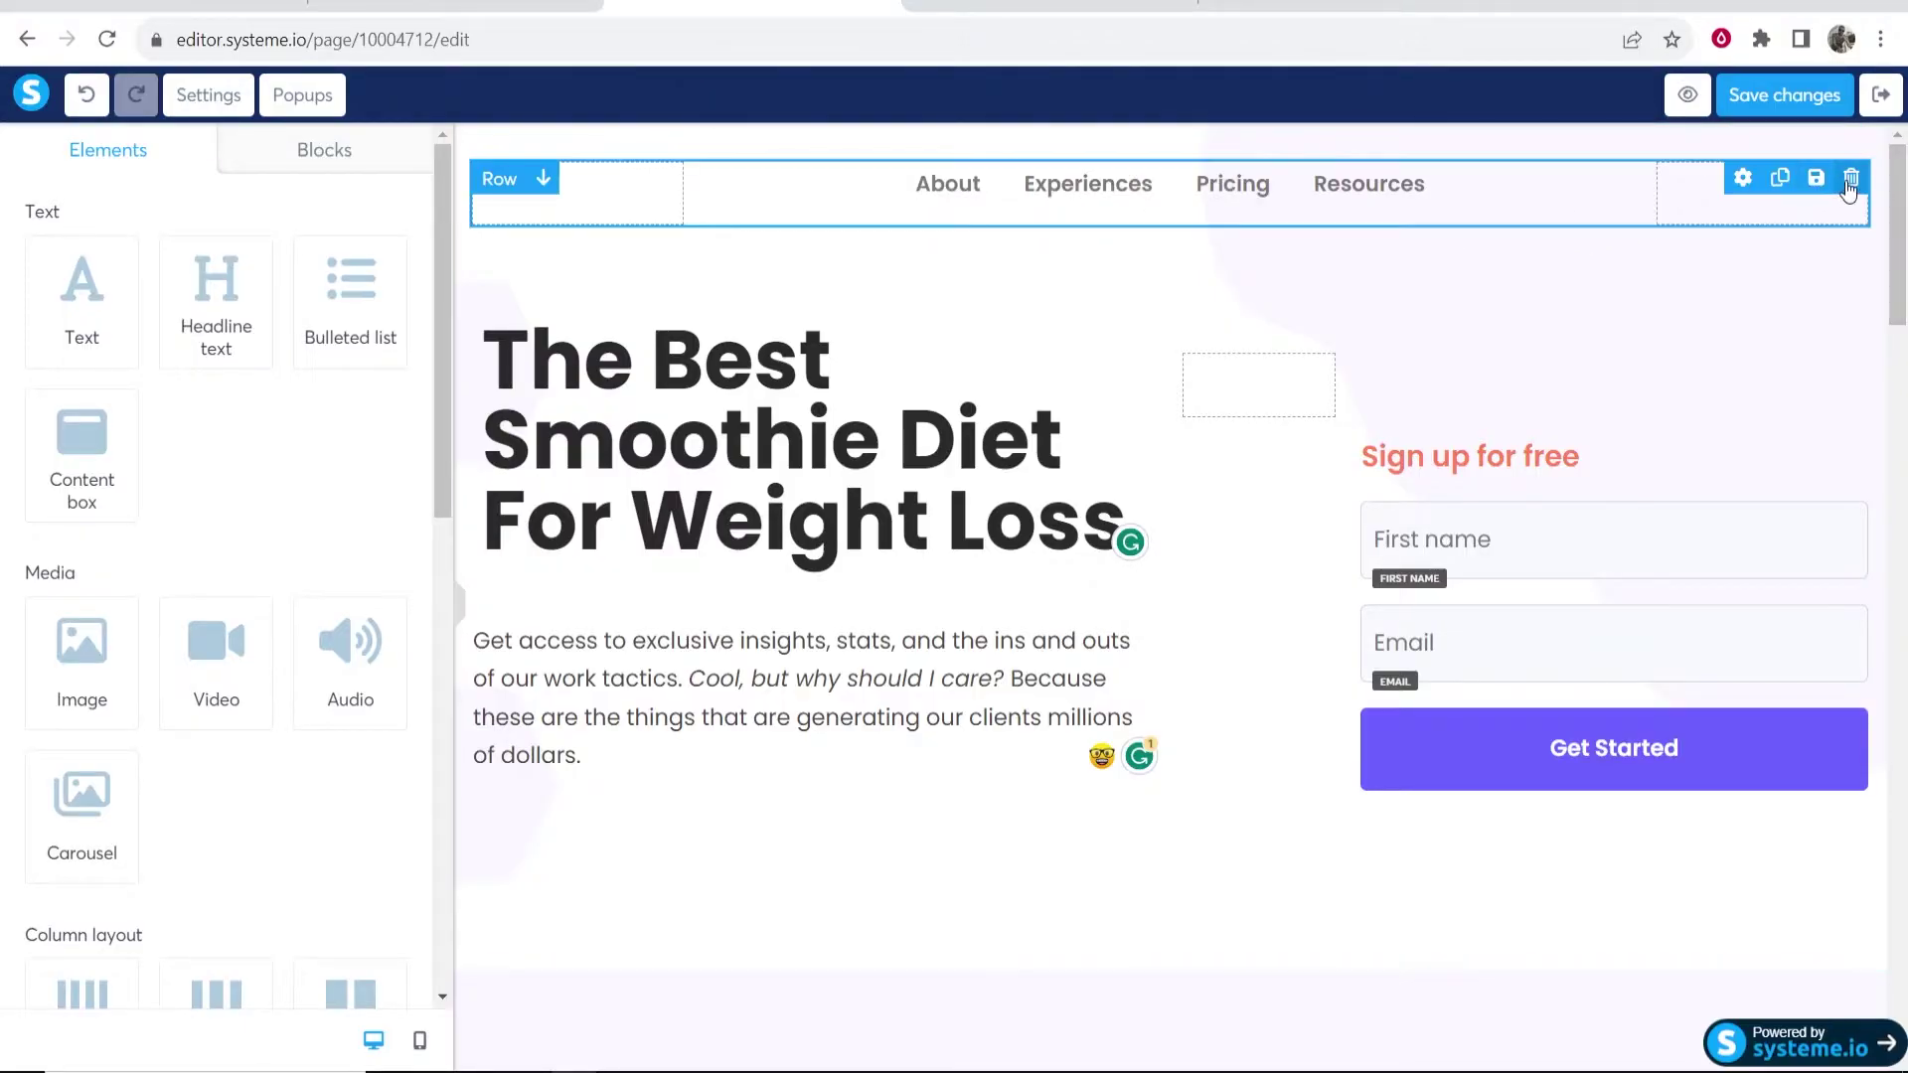
{"action": "left_click", "coordinate": [1059, 189]}
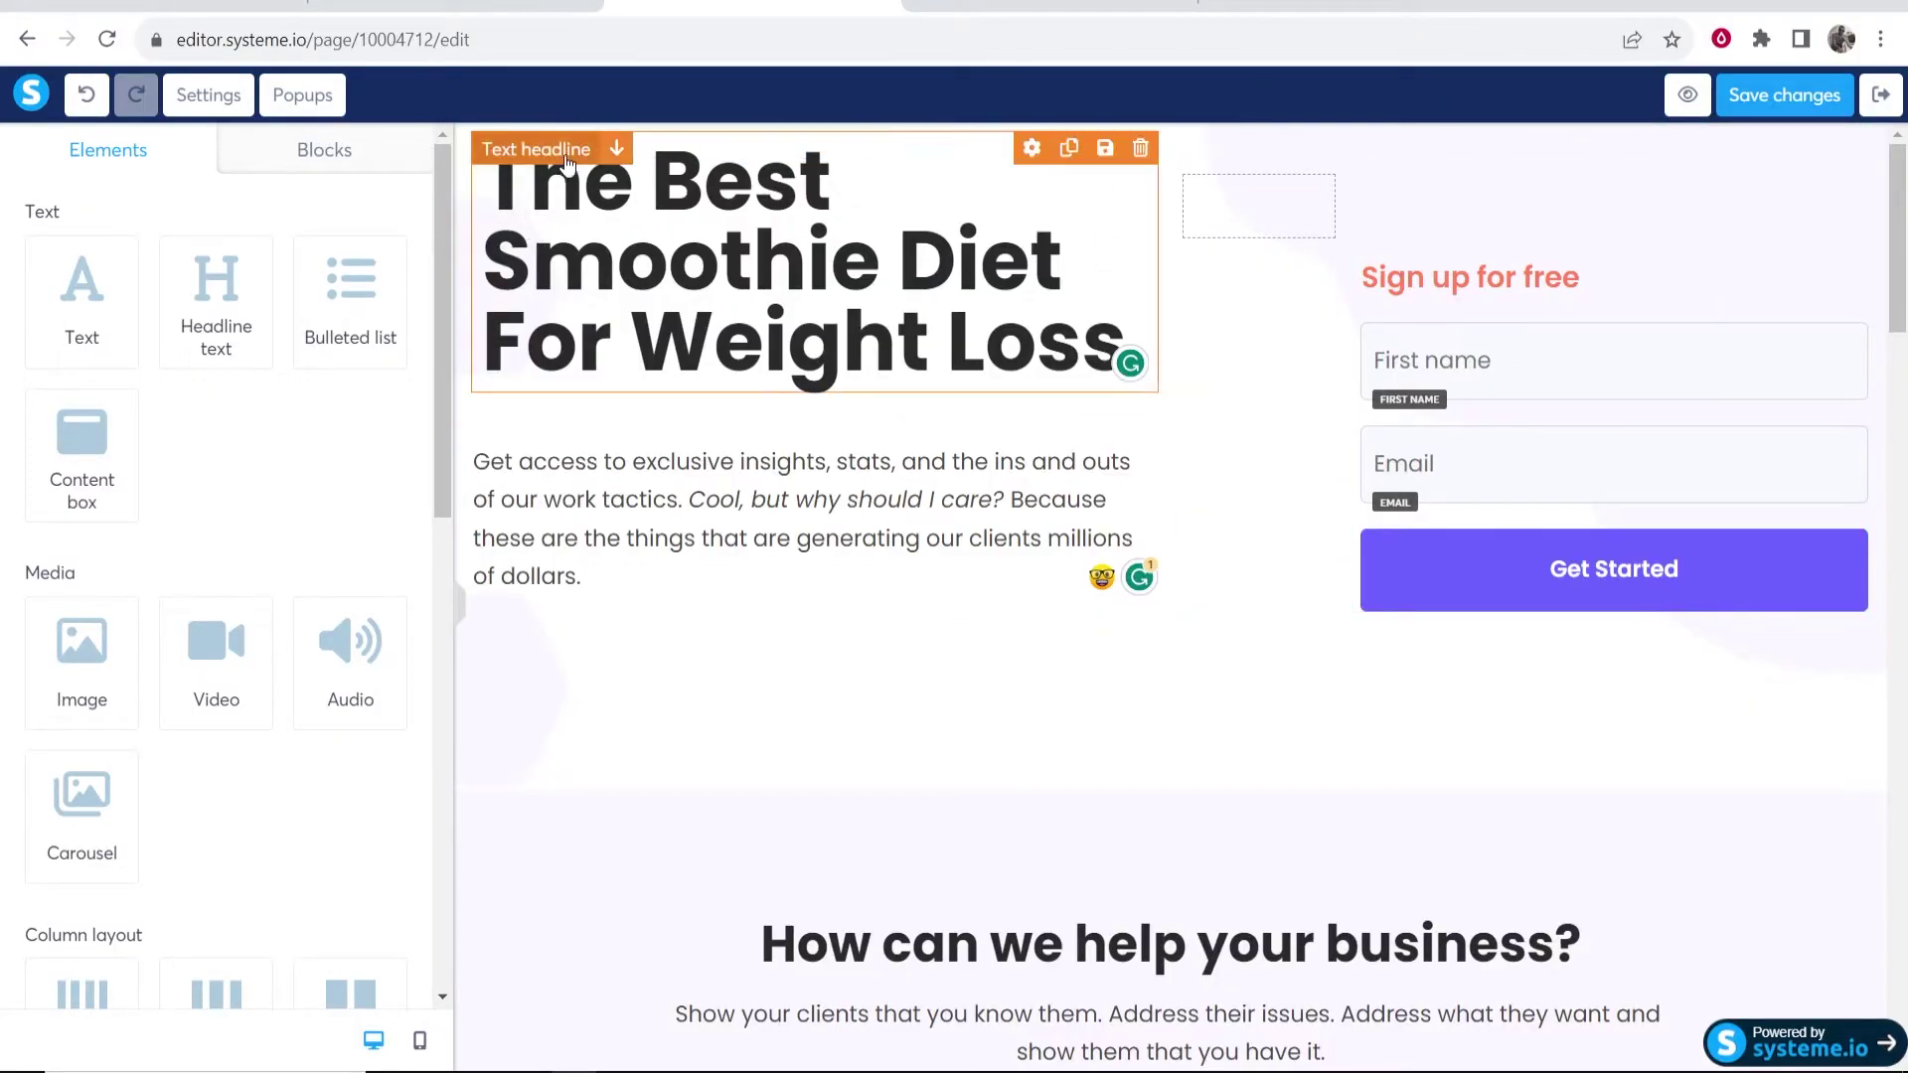
- Add a top margin to the hero section, pushing its headline and form lower
{"action": "left_click", "coordinate": [1372, 158]}
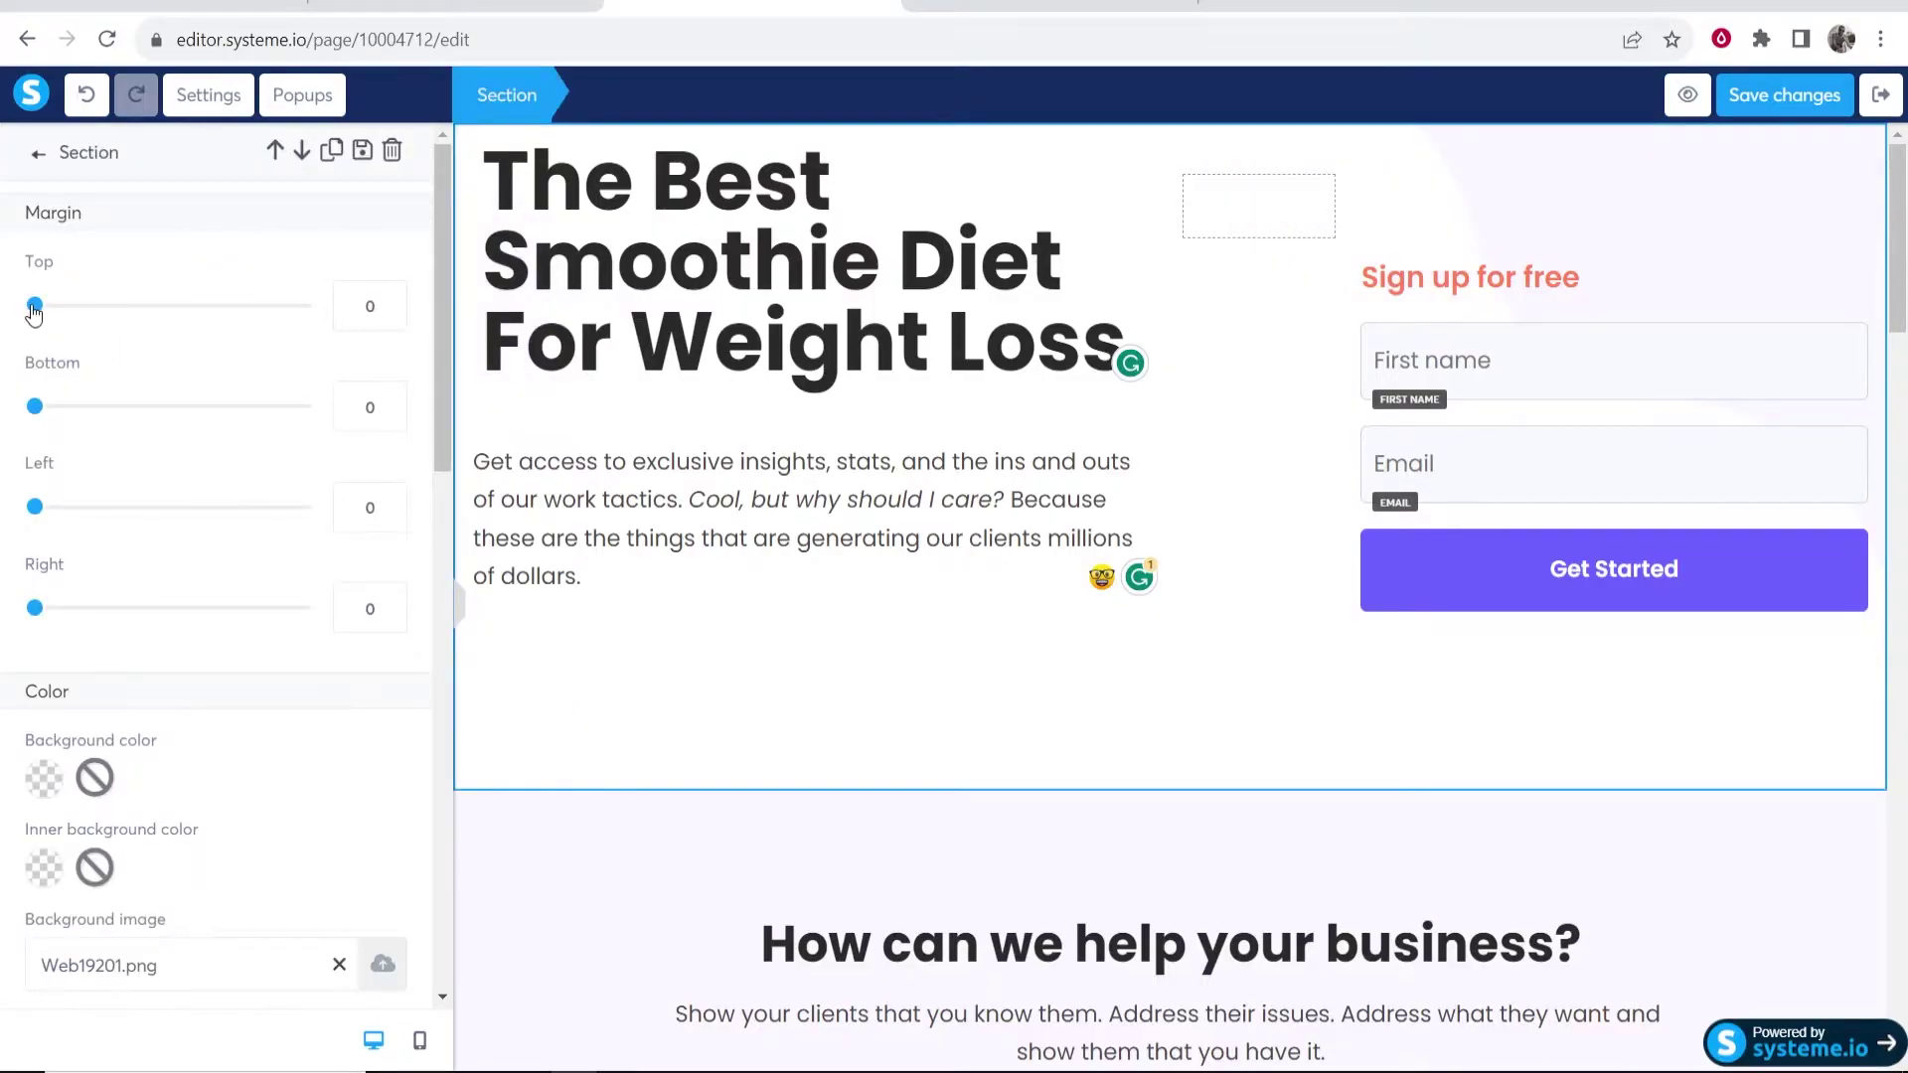
{"action": "left_click_drag", "start_coordinate": [35, 308], "coordinate": [84, 311]}
{"action": "left_click", "coordinate": [774, 154]}
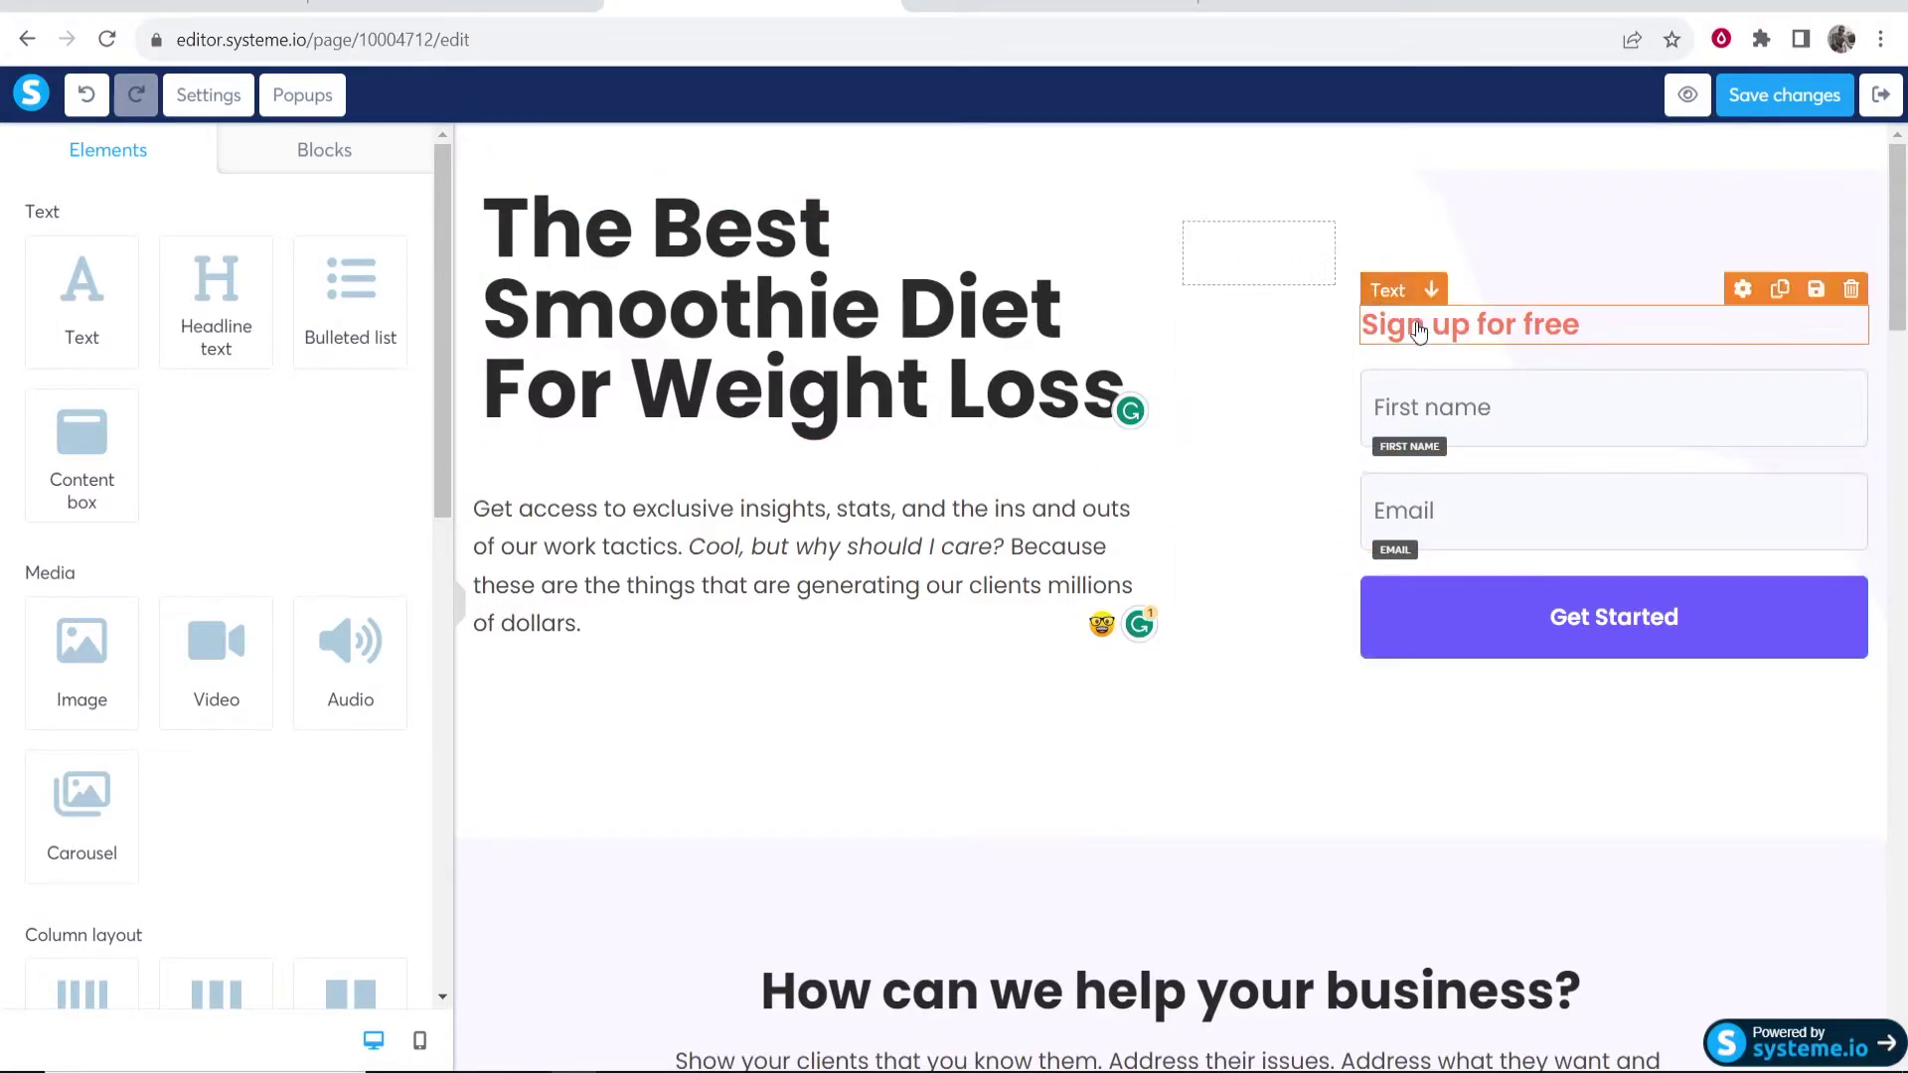
- Change the form heading to 'Enter your email to learn how.' with a top margin of 26
{"action": "triple_click", "coordinate": [1530, 326]}
{"action": "type", "text": "Enter your email"}
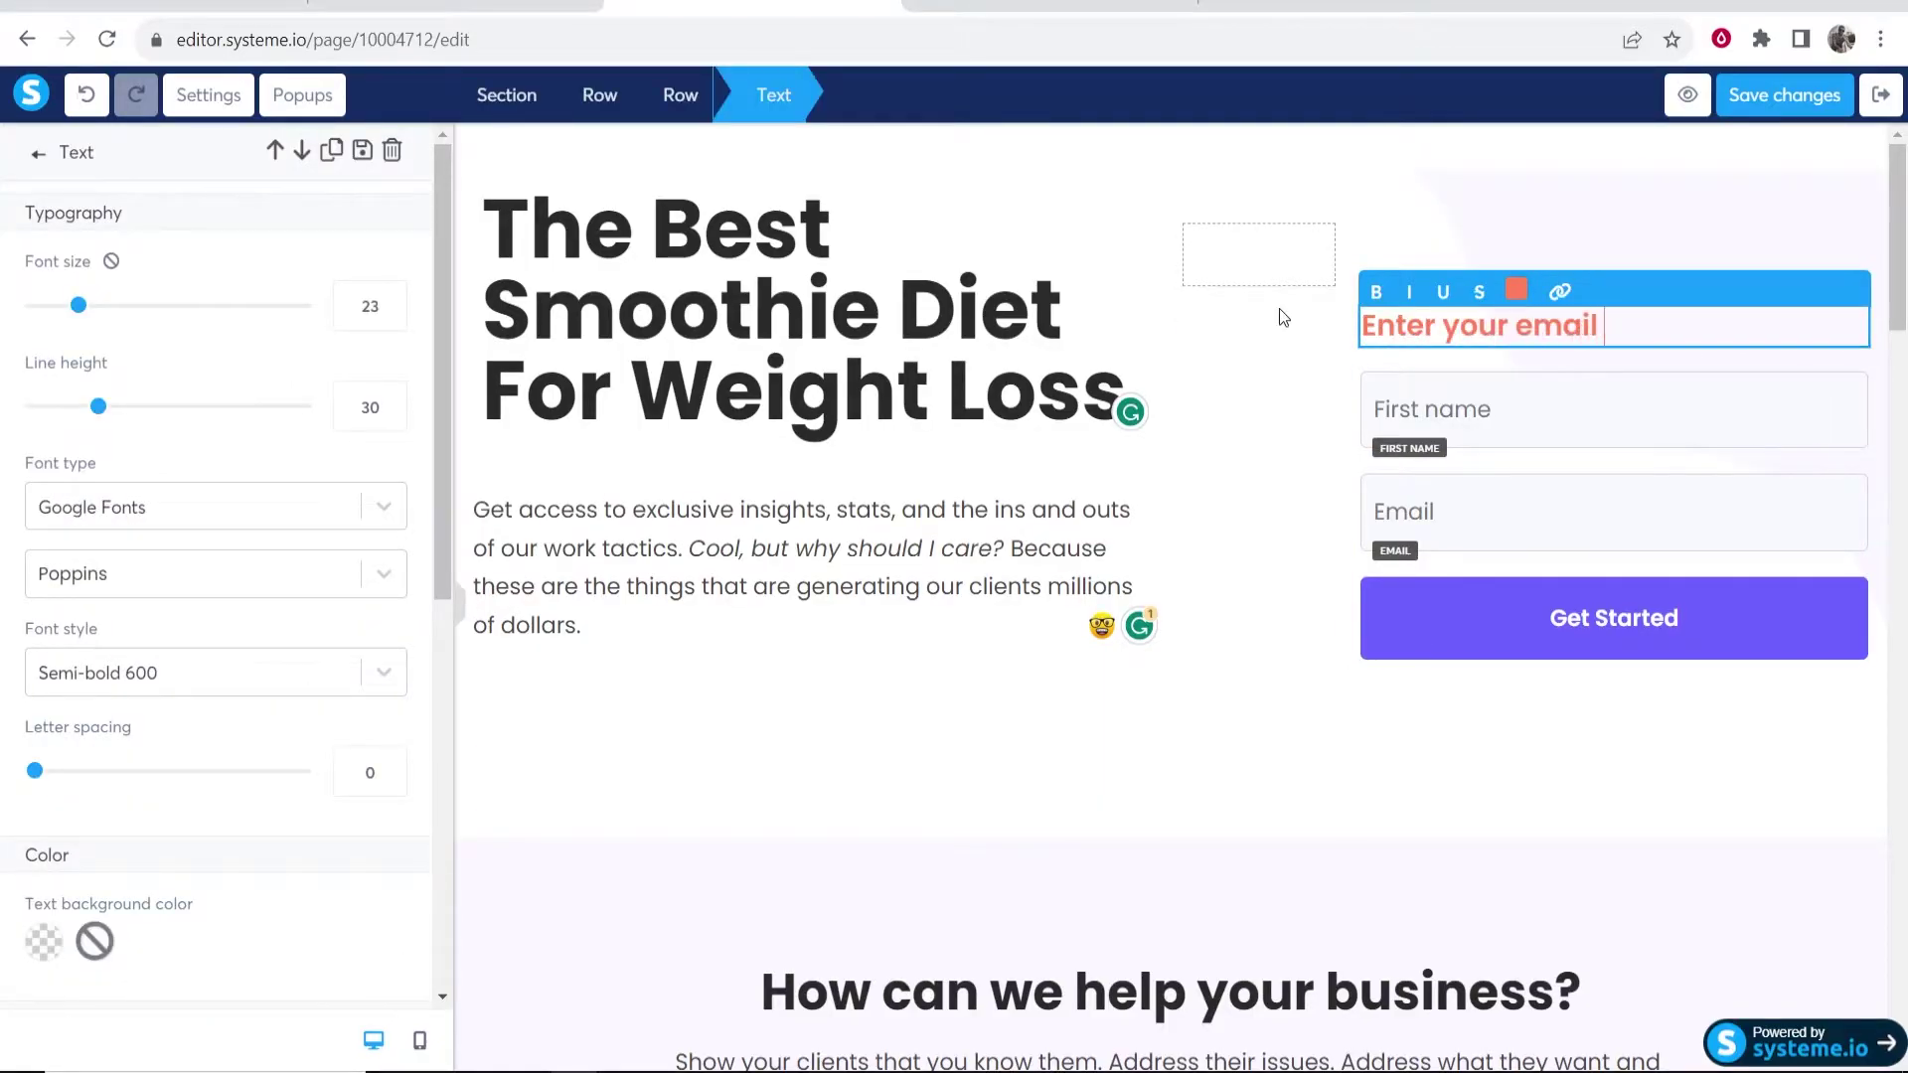
{"action": "type", "text": " to learn how."}
{"action": "left_click", "coordinate": [1278, 316]}
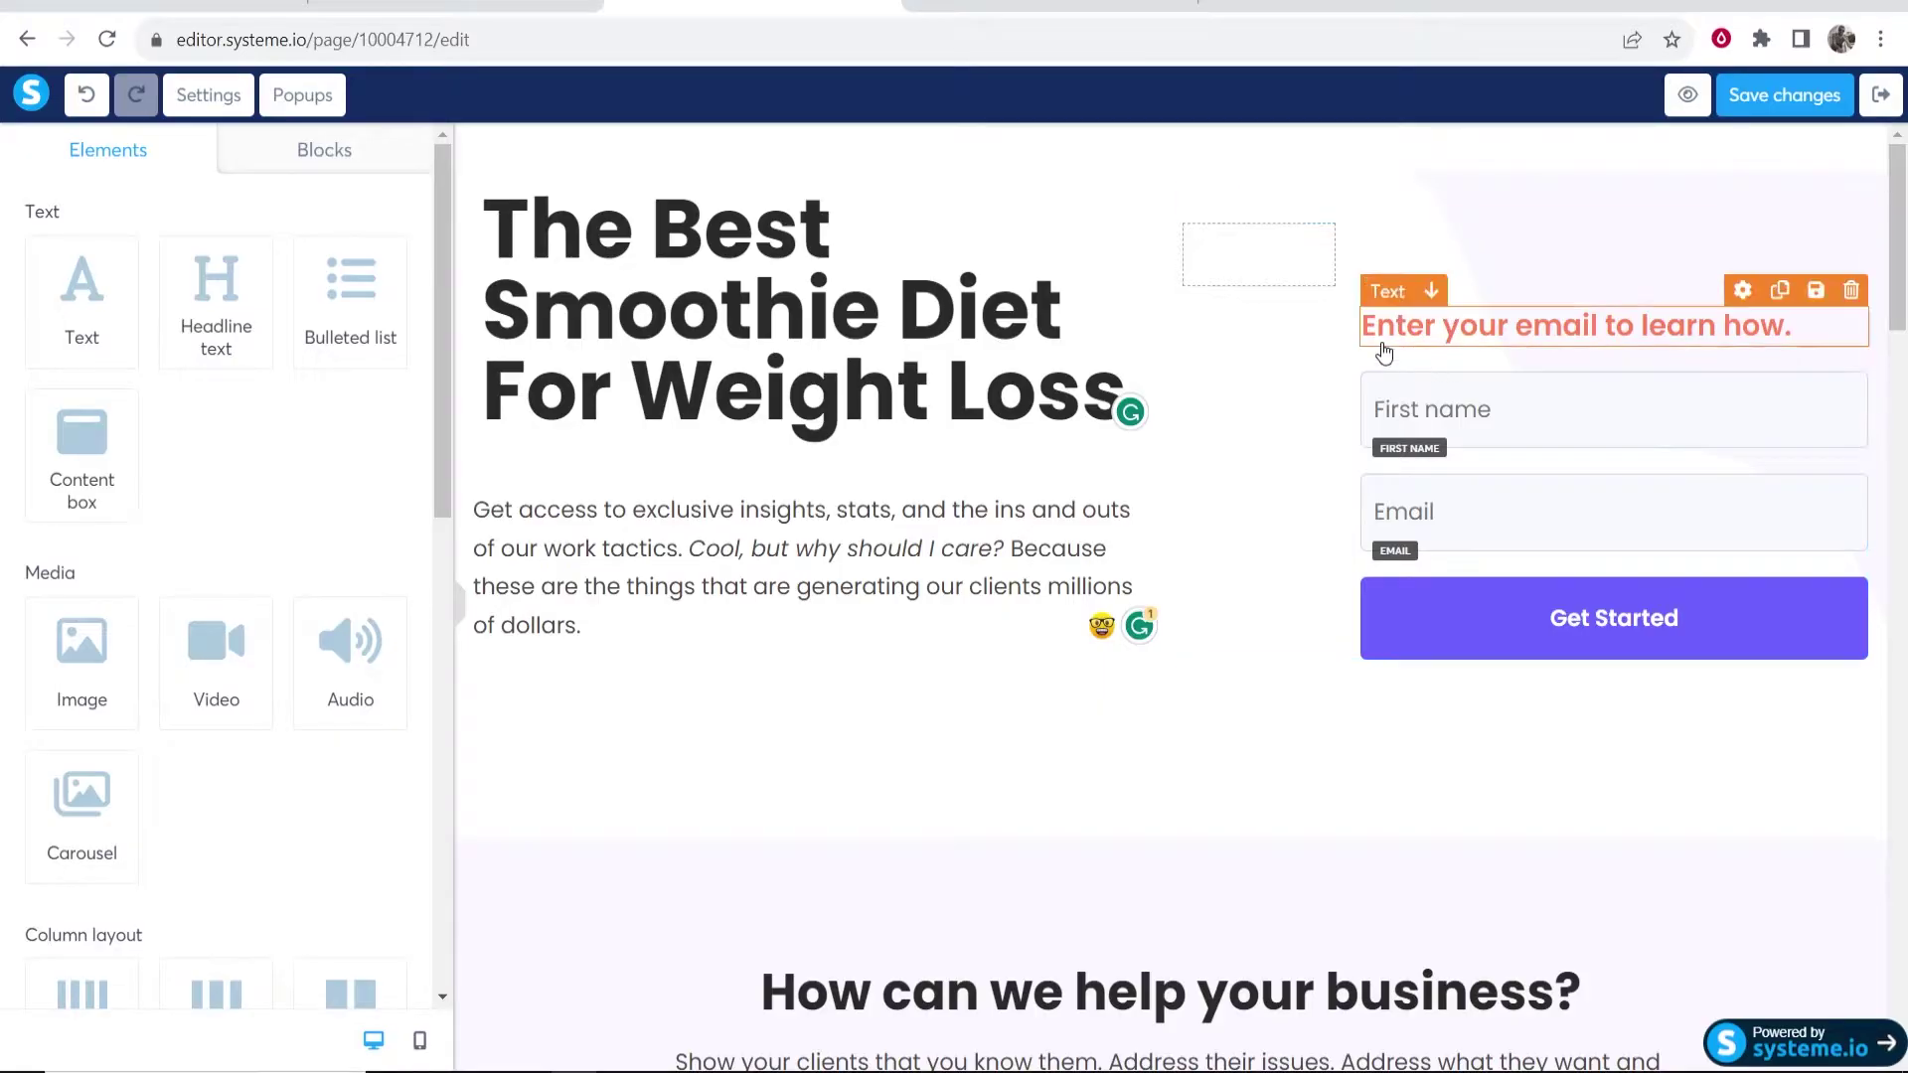
{"action": "left_click", "coordinate": [1503, 328]}
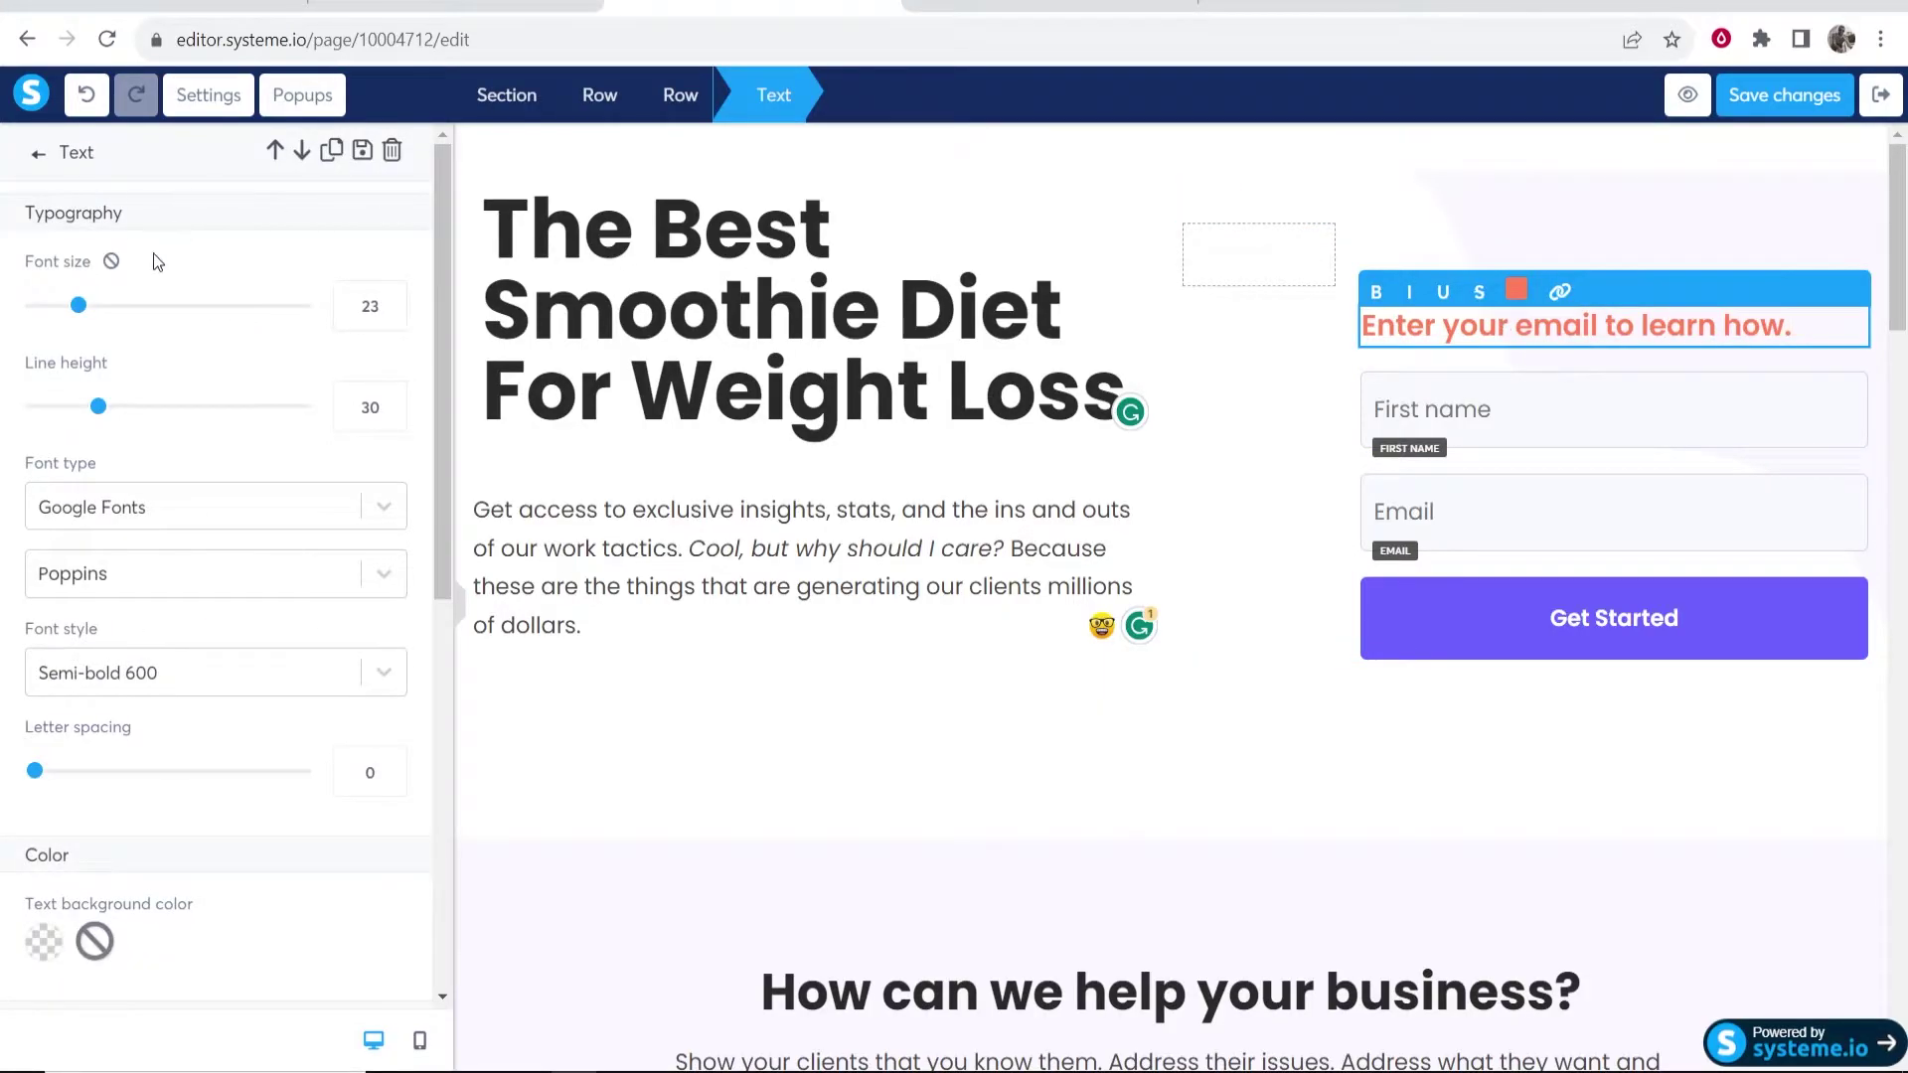
{"action": "scroll", "coordinate": [188, 476], "scroll_direction": "down", "scroll_amount": 4}
{"action": "left_click", "coordinate": [160, 686]}
{"action": "left_click", "coordinate": [160, 686]}
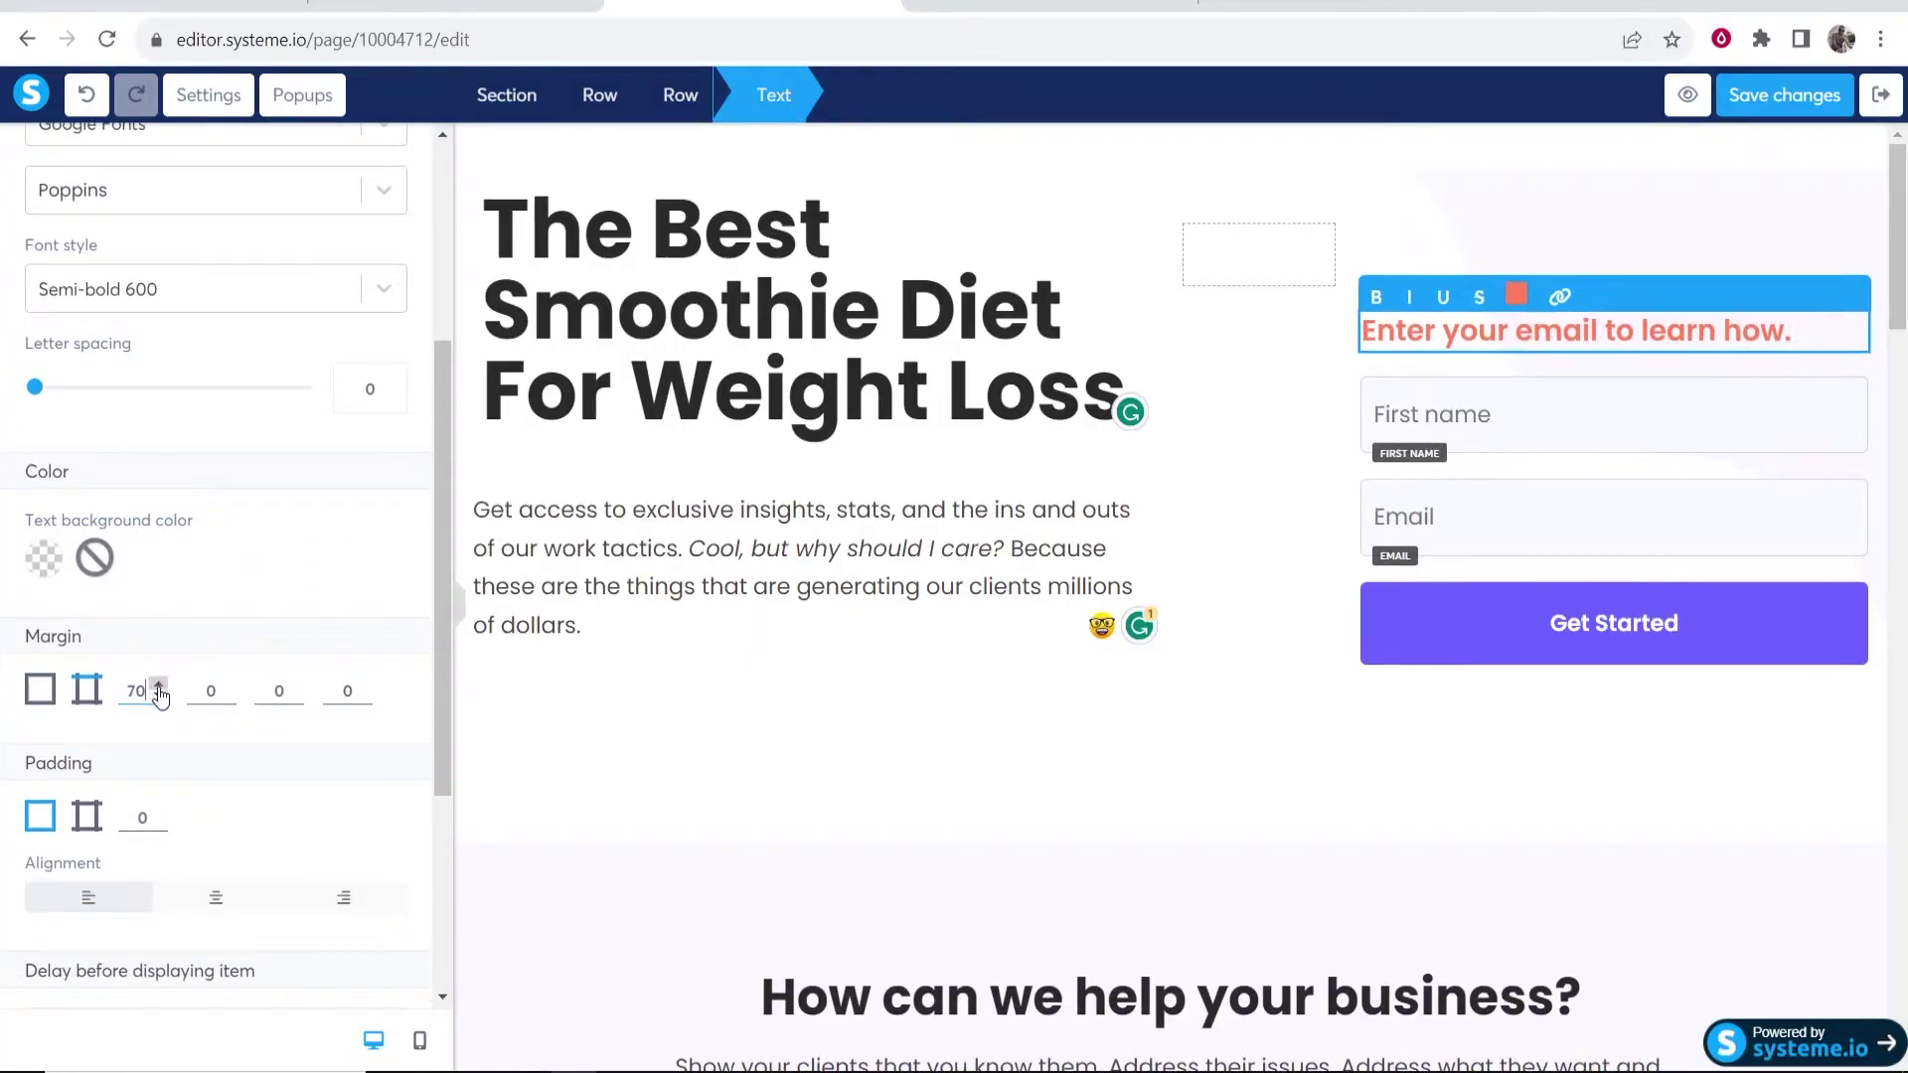
{"action": "left_click", "coordinate": [158, 696]}
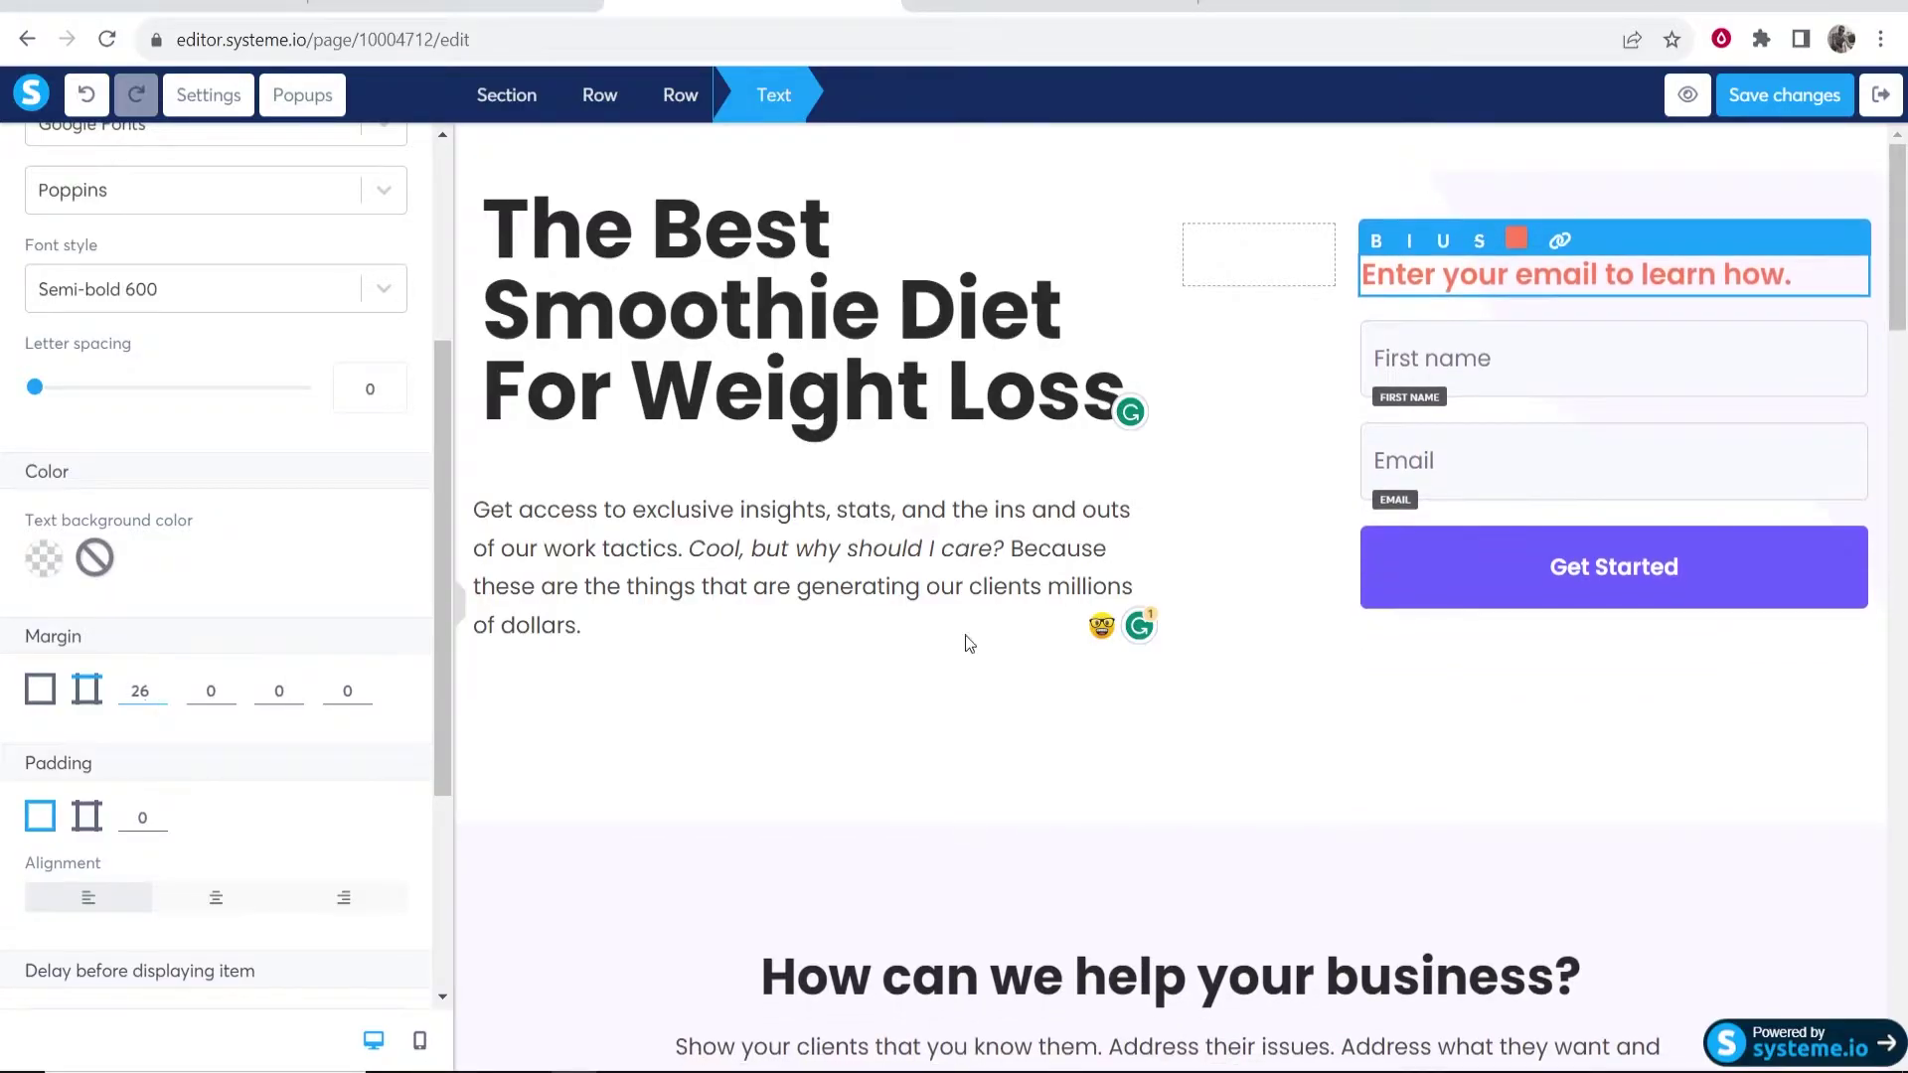
{"action": "left_click", "coordinate": [1490, 809]}
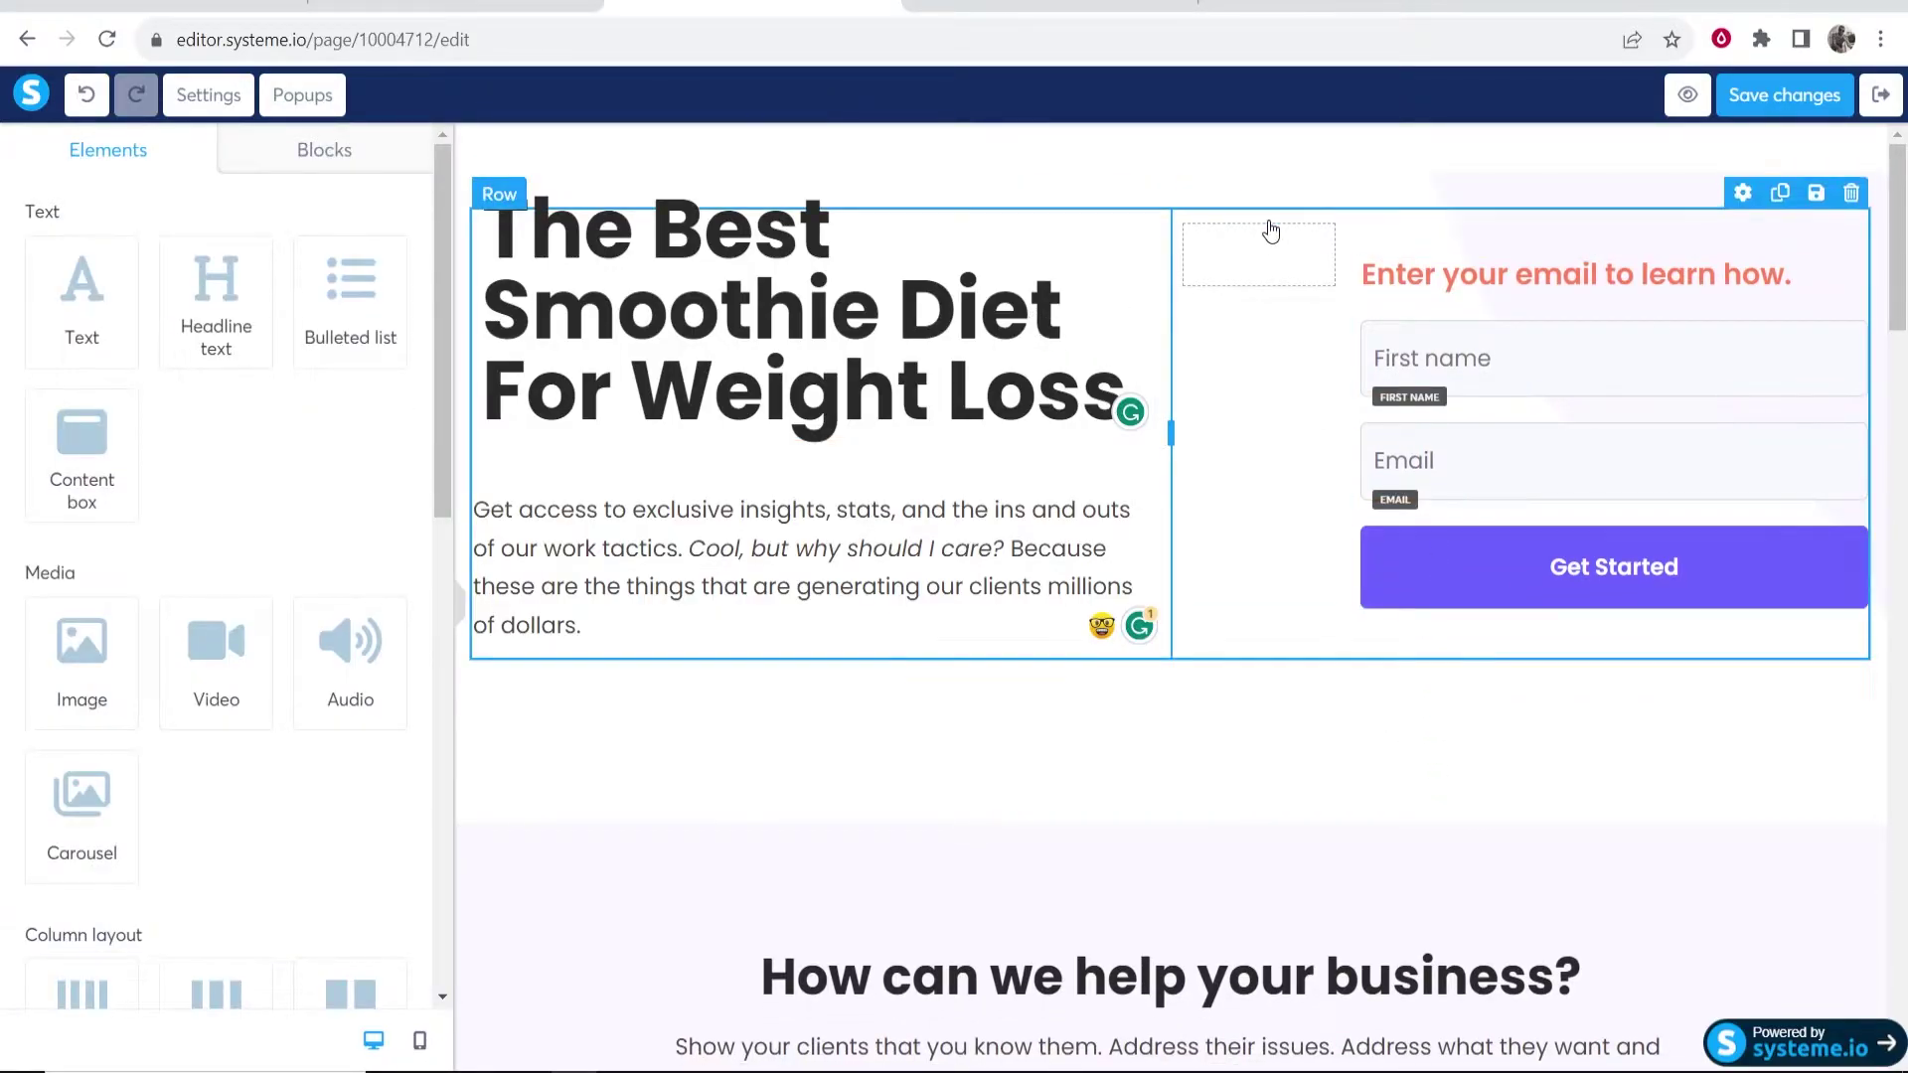
- Widen the signup form column to the left and centre-align the form heading
{"action": "left_click_drag", "start_coordinate": [1348, 421], "coordinate": [1288, 421]}
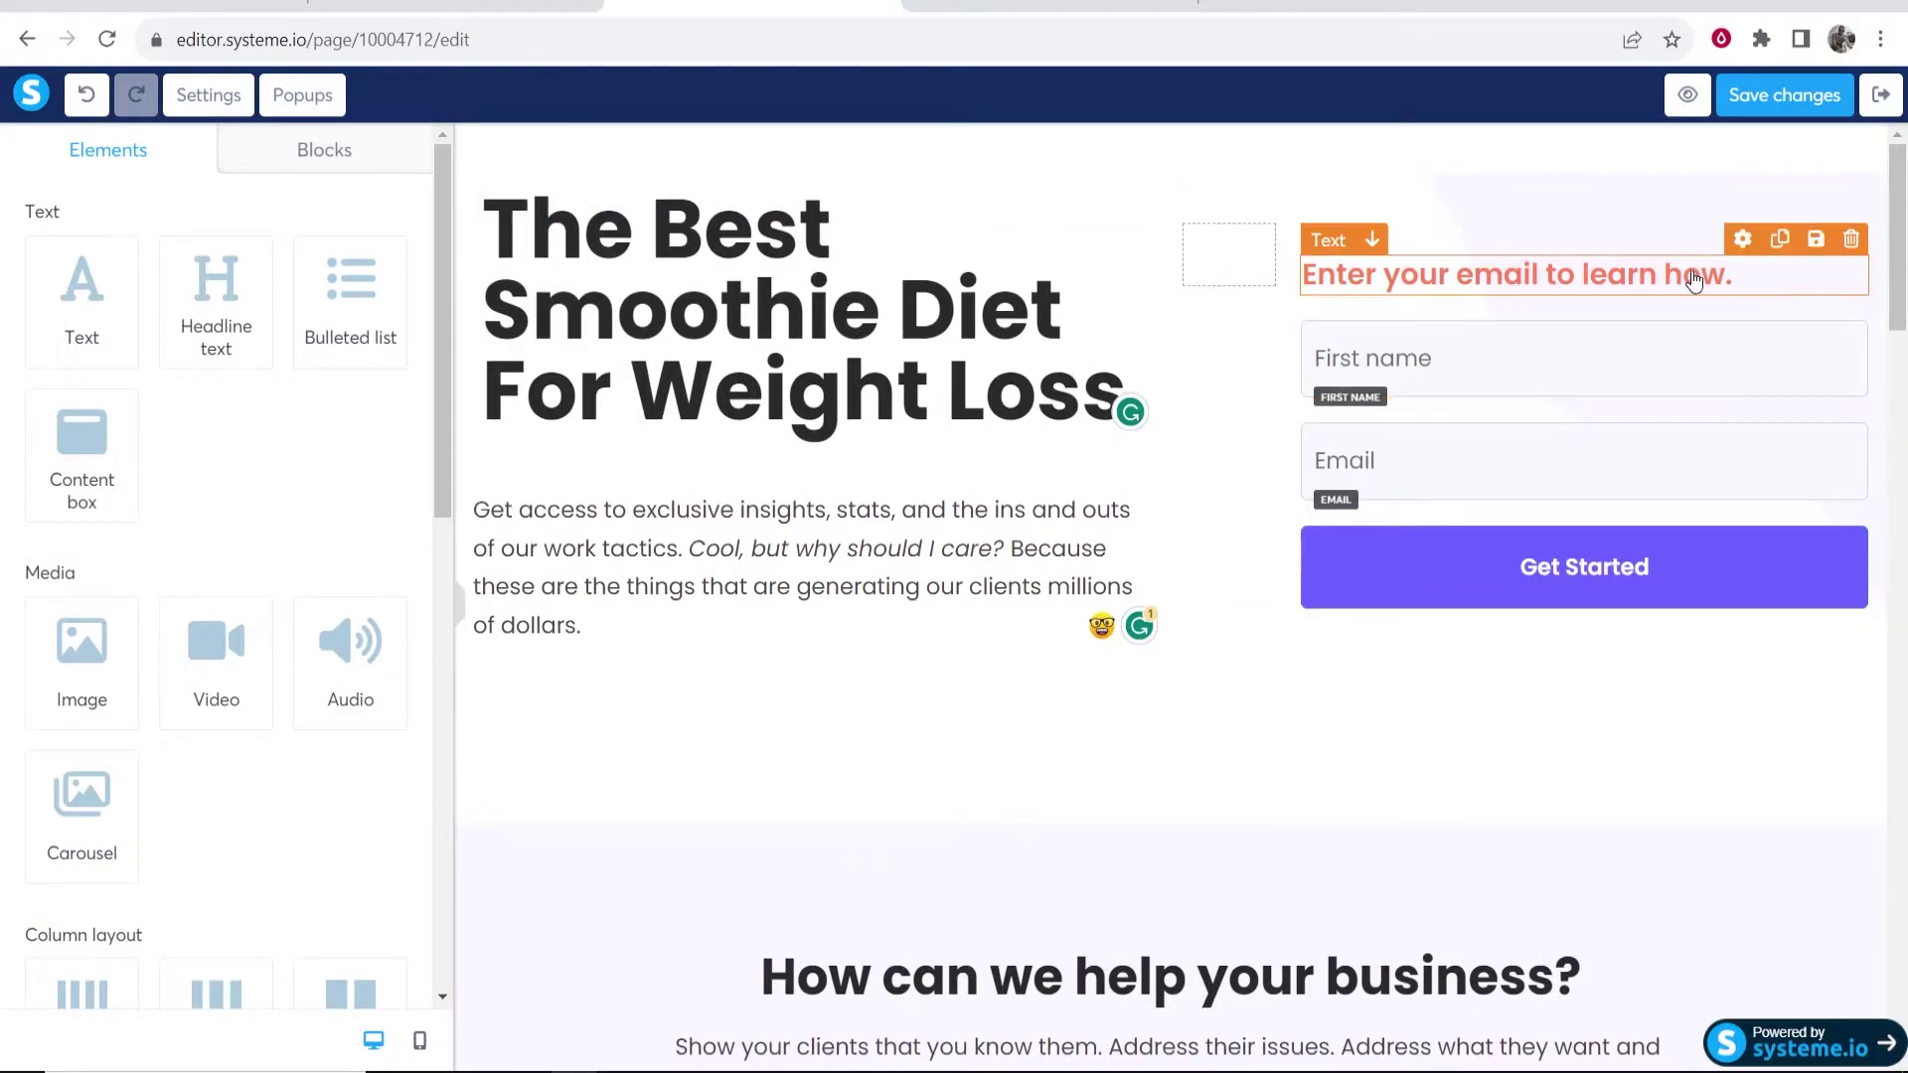
{"action": "left_click", "coordinate": [1749, 271]}
{"action": "left_click_drag", "start_coordinate": [1754, 272], "coordinate": [1002, 239]}
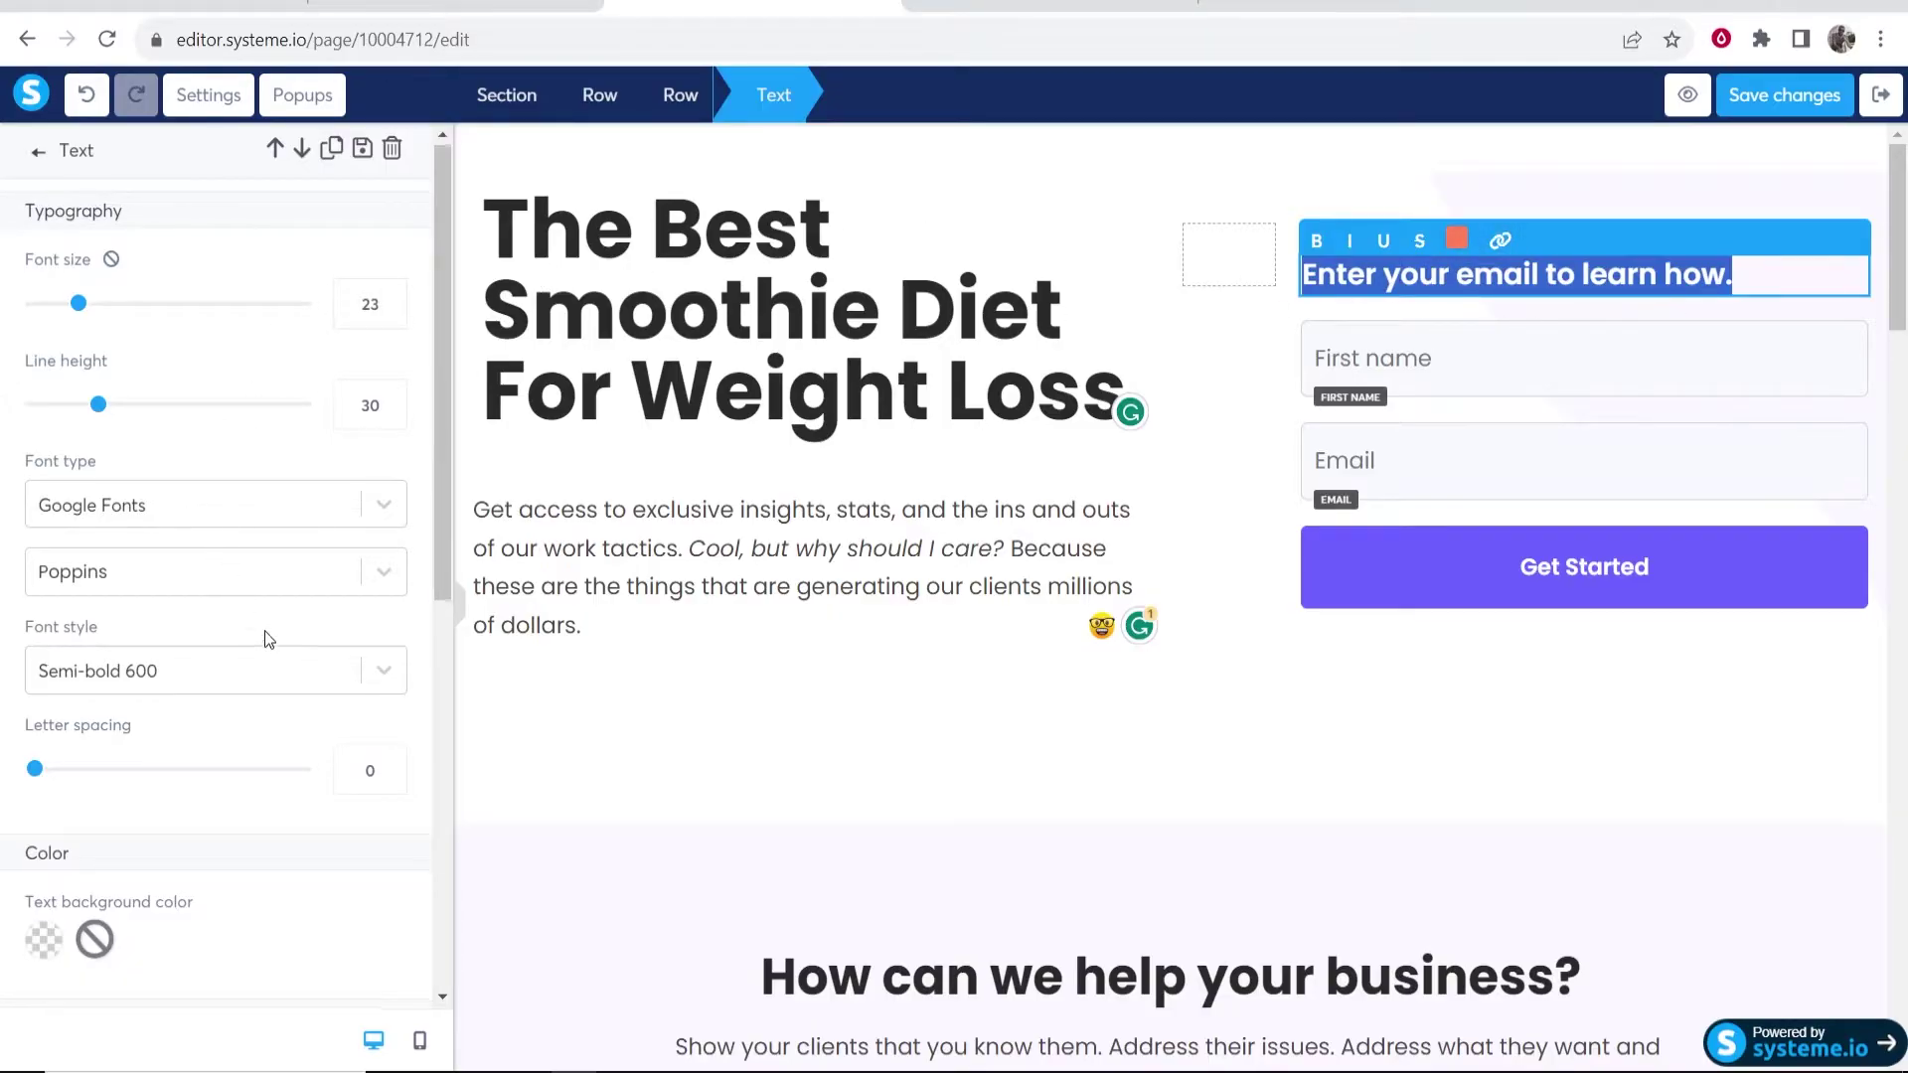
{"action": "scroll", "coordinate": [269, 639], "scroll_direction": "down", "scroll_amount": 5}
{"action": "left_click", "coordinate": [228, 647]}
{"action": "left_click", "coordinate": [1623, 809]}
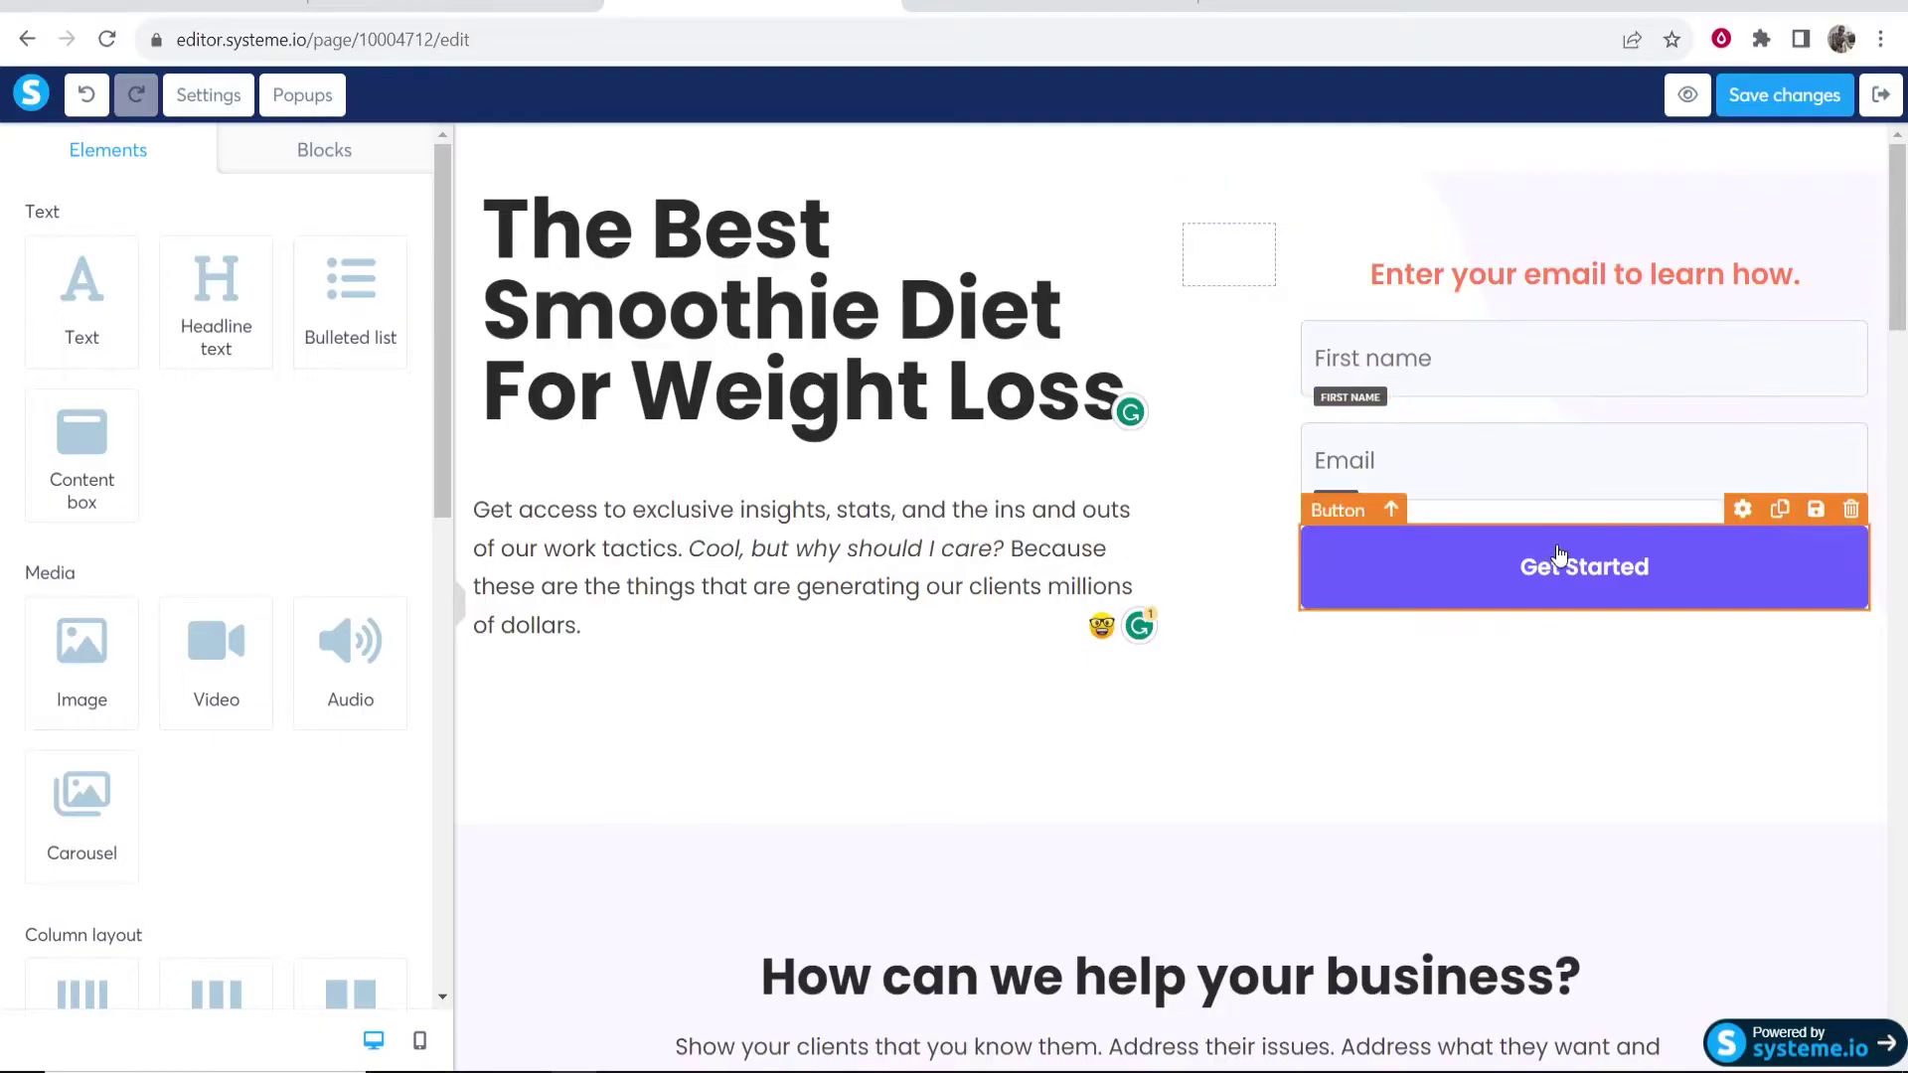
- Delete the 'Why choose us' and 'Extra benefits' sections below the smoothie hero
{"action": "left_click", "coordinate": [1485, 578]}
{"action": "left_click", "coordinate": [1490, 696]}
{"action": "scroll", "coordinate": [1456, 779], "scroll_direction": "down", "scroll_amount": 4}
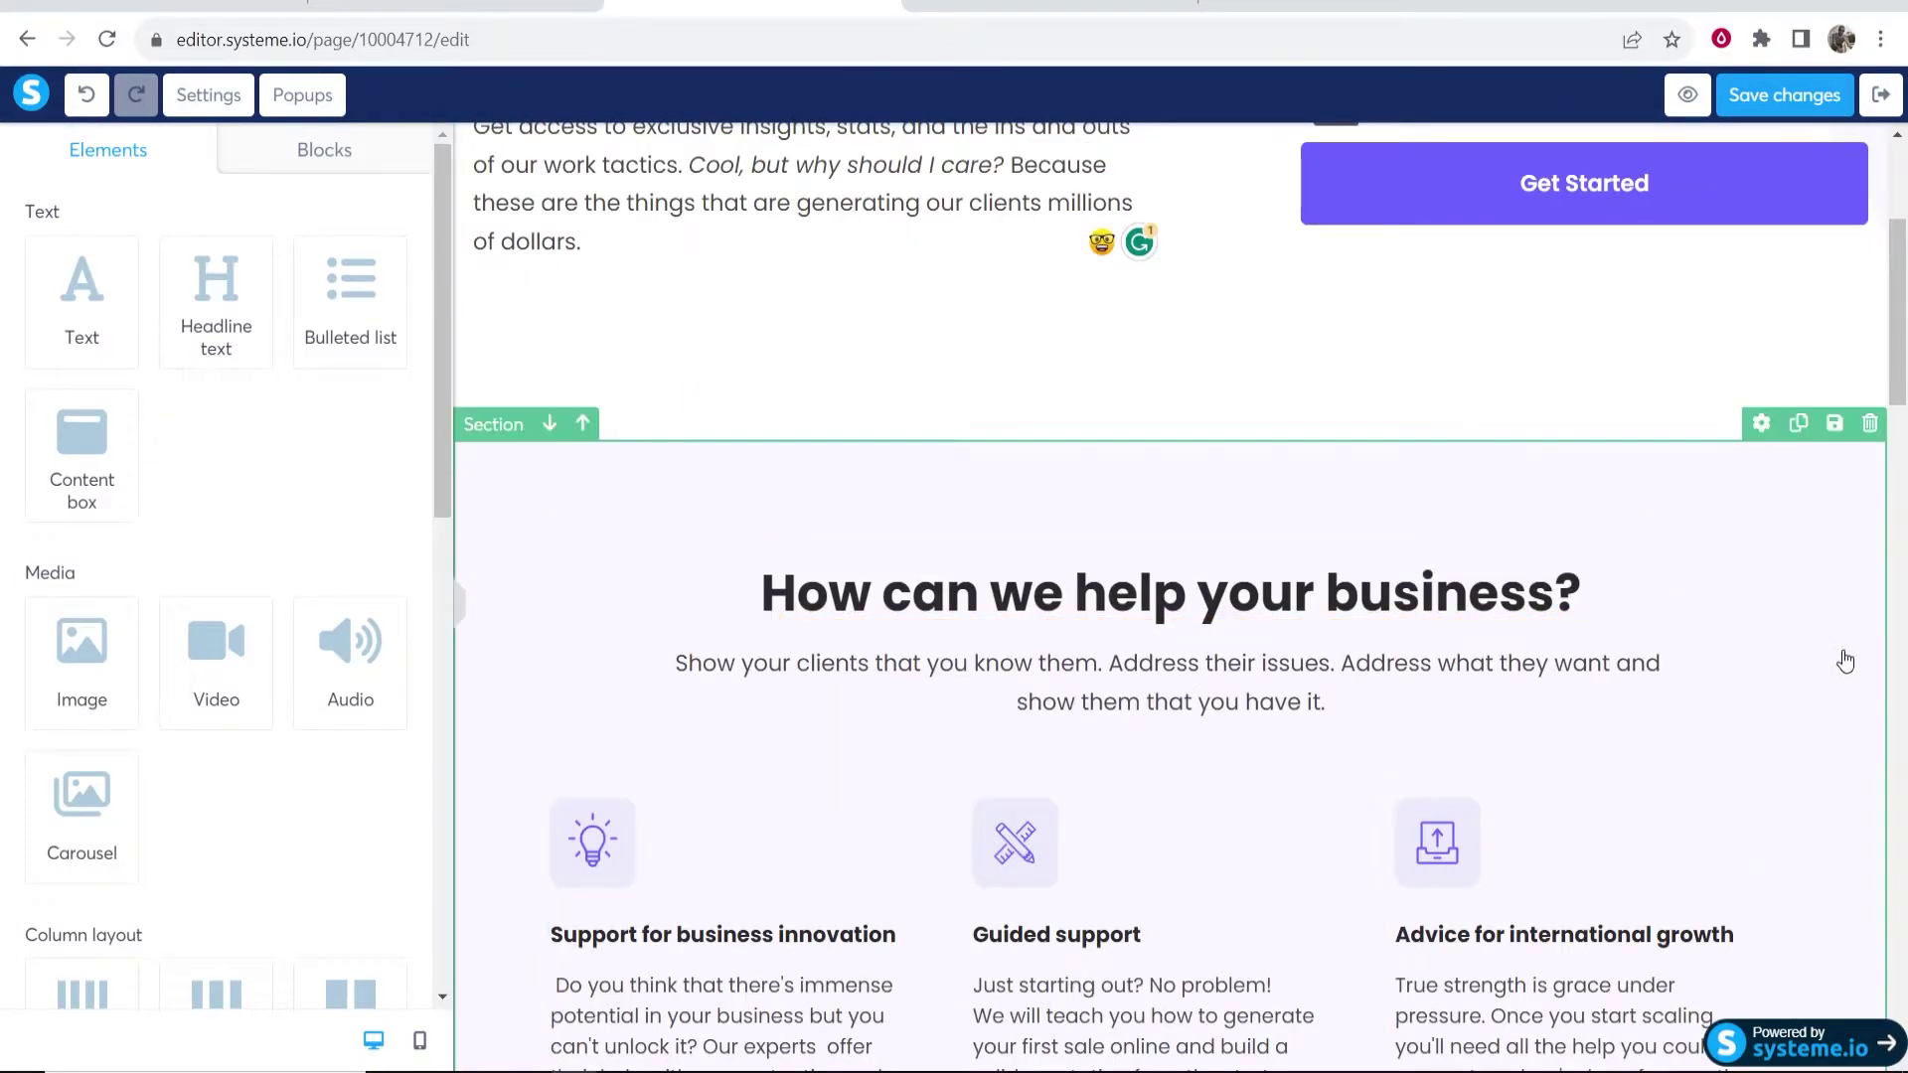
{"action": "left_click", "coordinate": [1868, 423]}
{"action": "key", "text": "Return"}
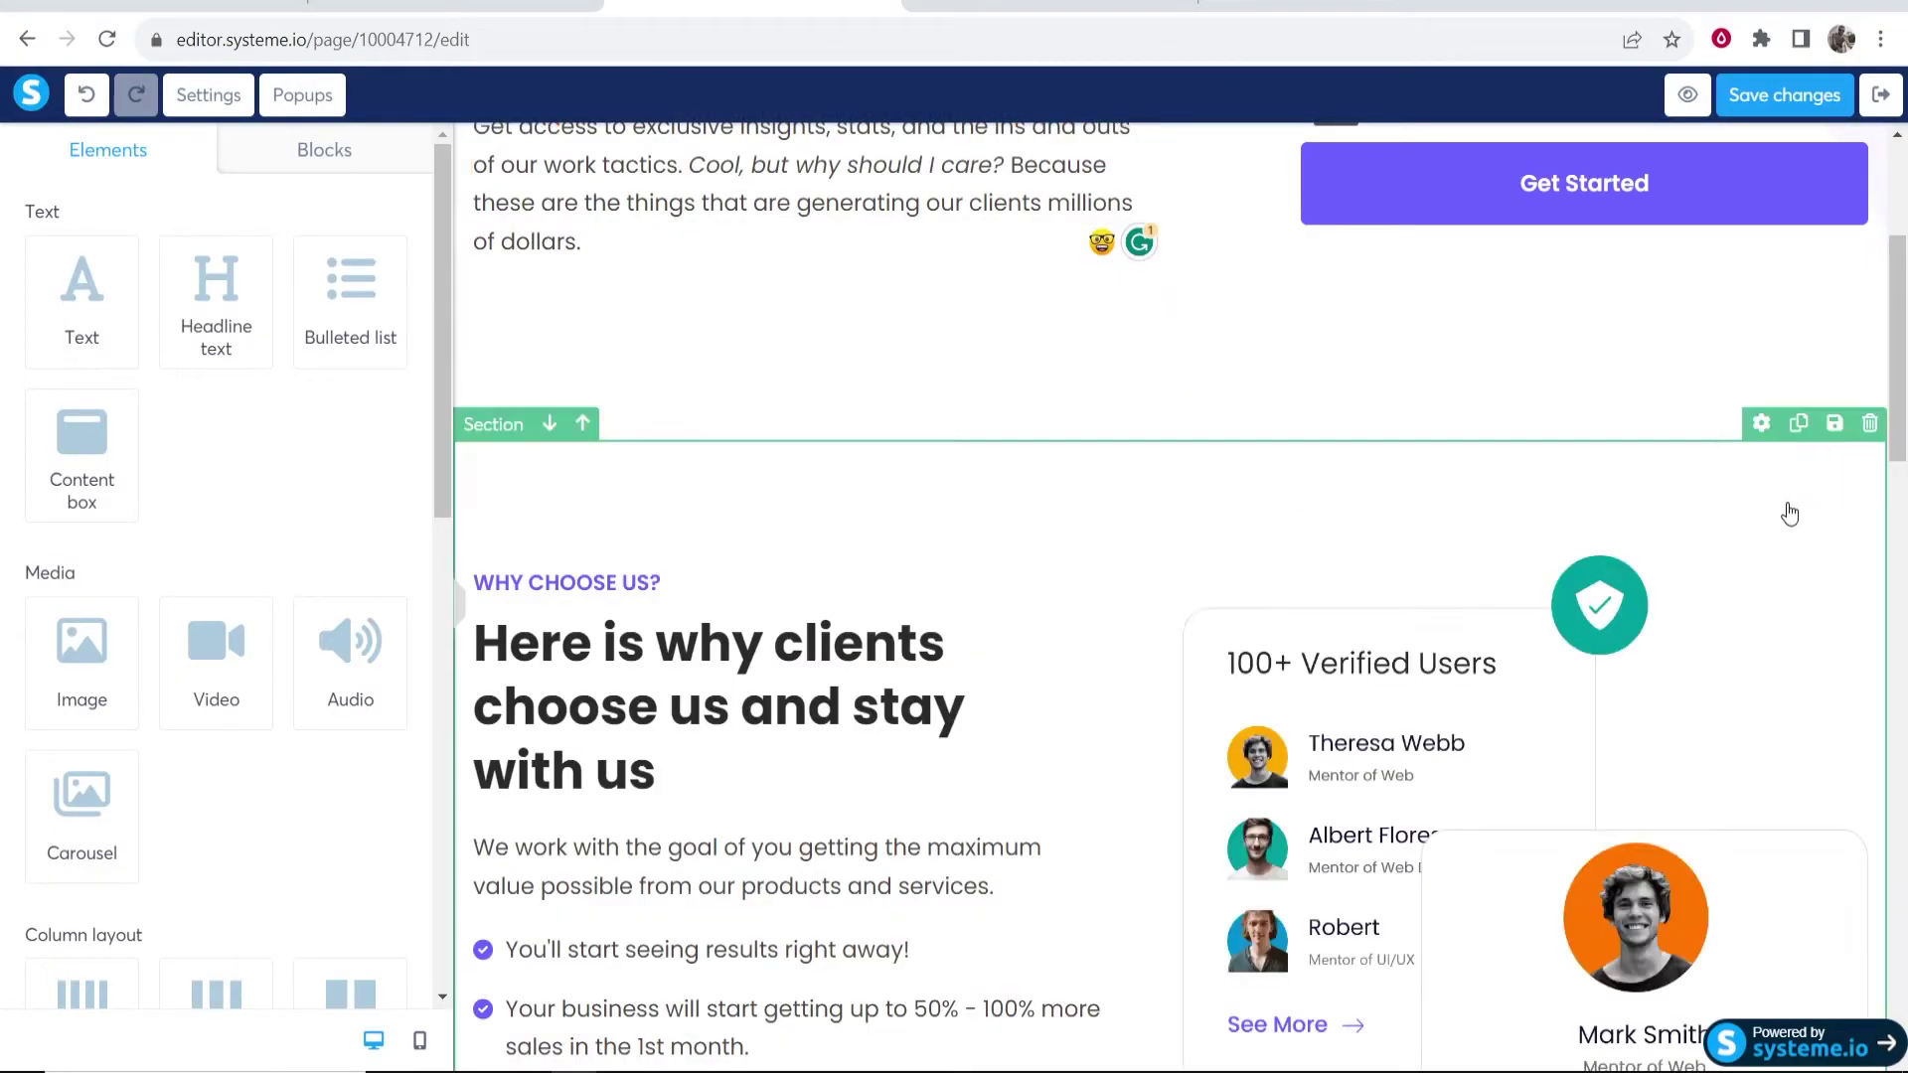
{"action": "left_click", "coordinate": [1869, 423]}
{"action": "left_click", "coordinate": [1041, 191]}
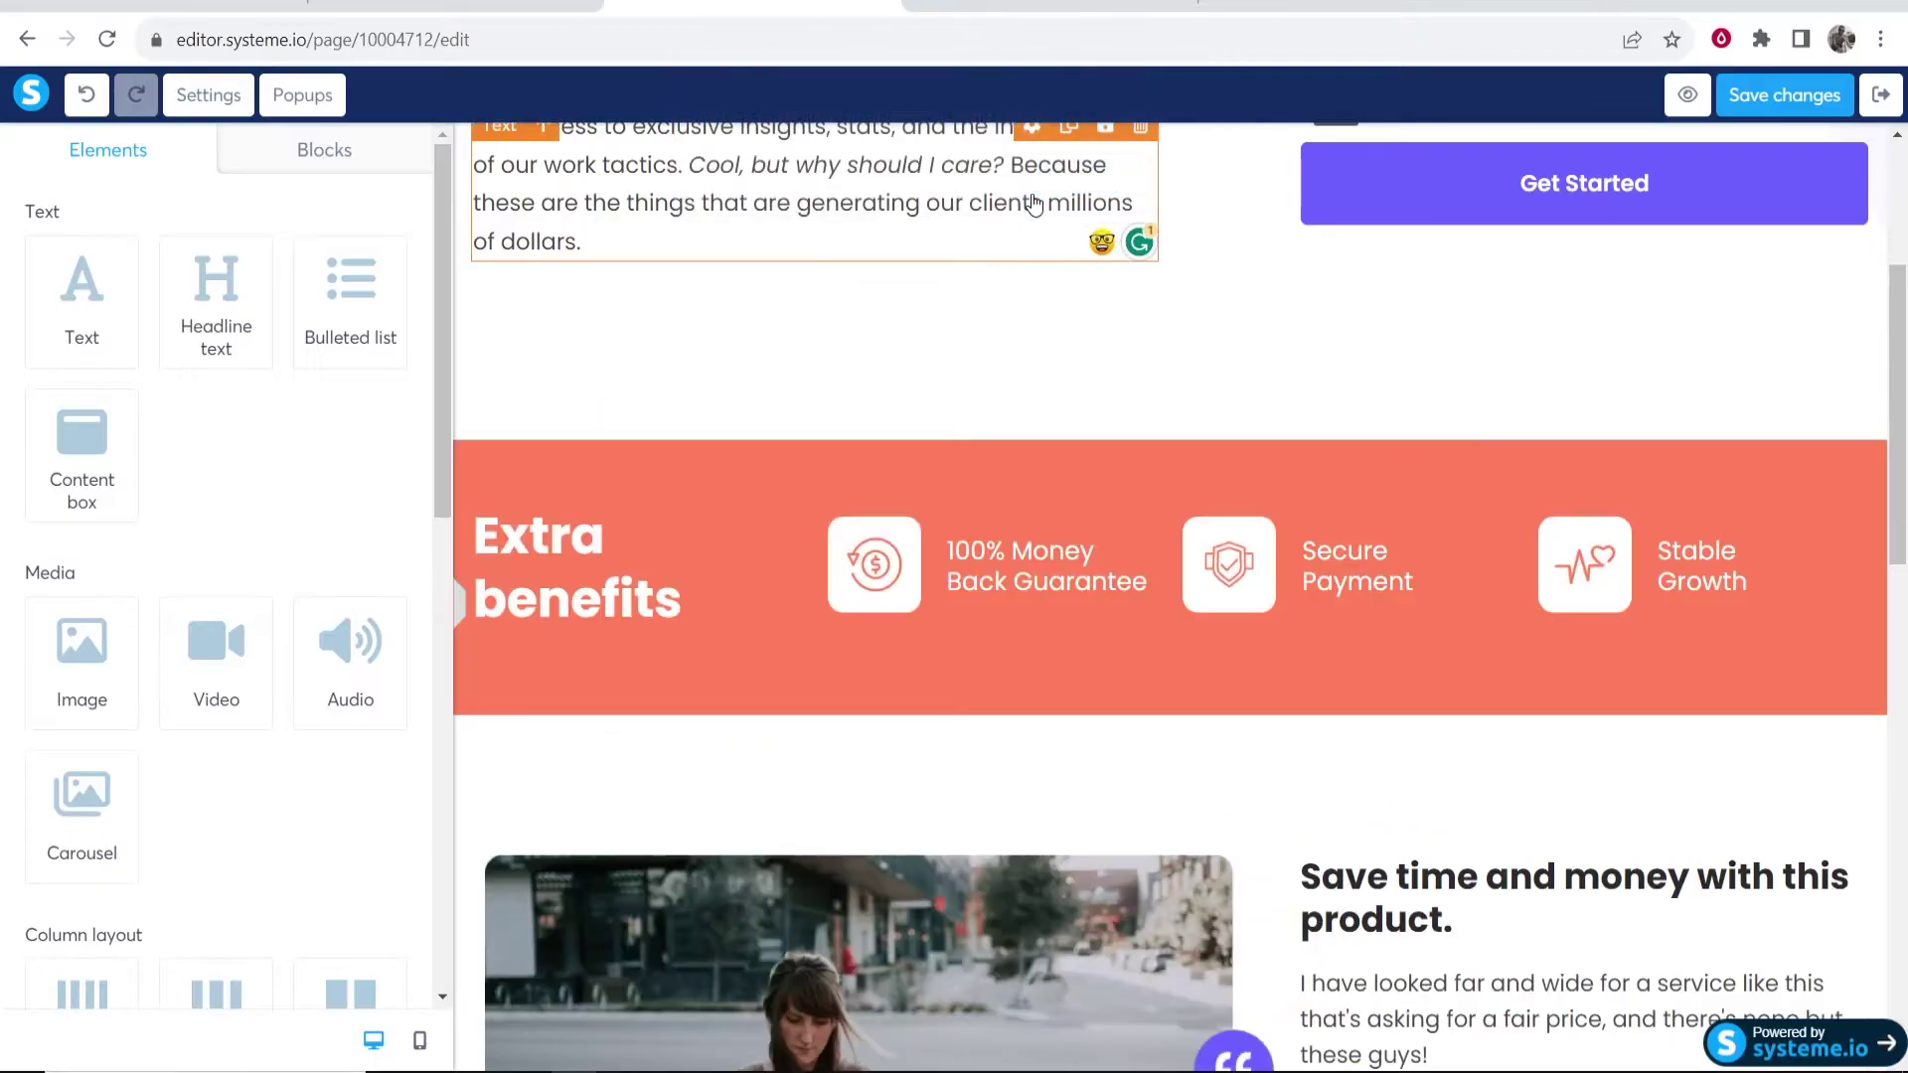
{"action": "left_click", "coordinate": [1868, 423]}
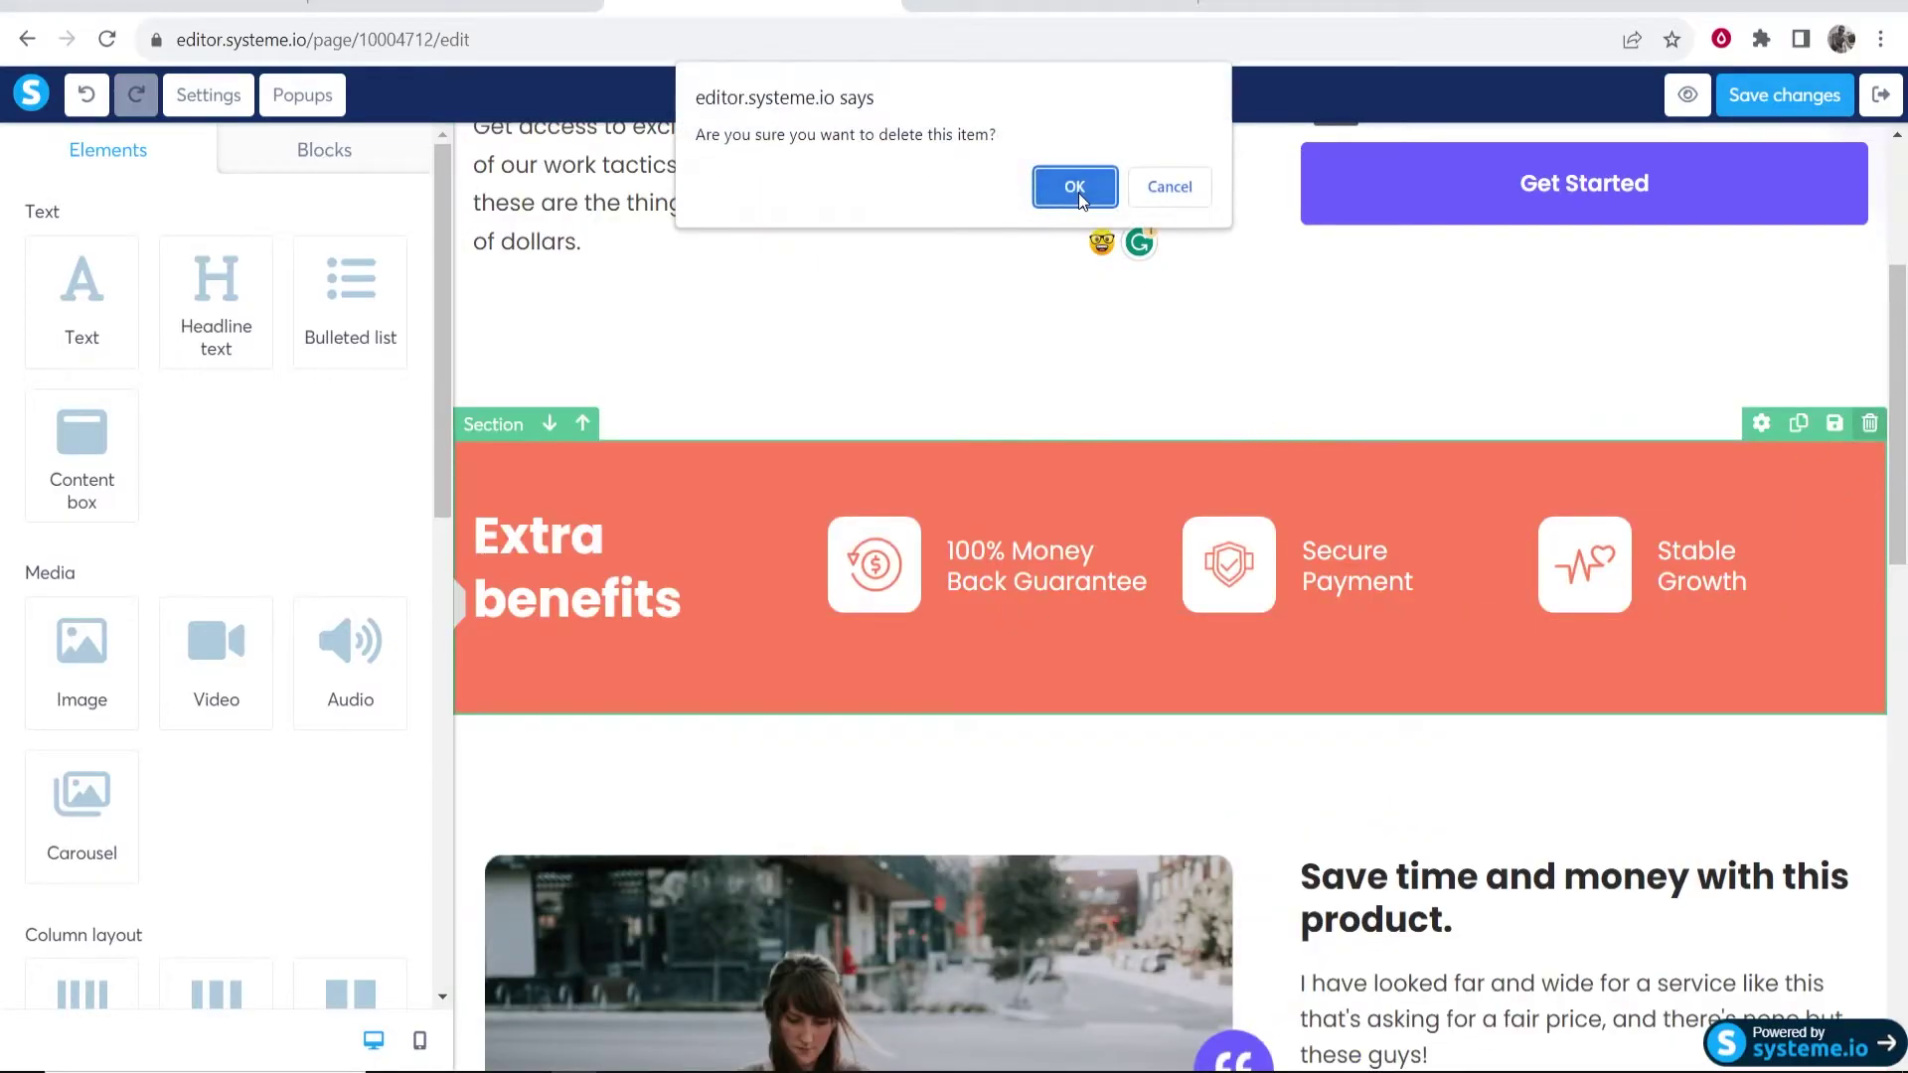
{"action": "left_click", "coordinate": [1075, 187]}
- Reduce the hero section's bottom padding from 130 to 47
{"action": "left_click", "coordinate": [1872, 439]}
{"action": "scroll", "coordinate": [1856, 579], "scroll_direction": "up", "scroll_amount": 3}
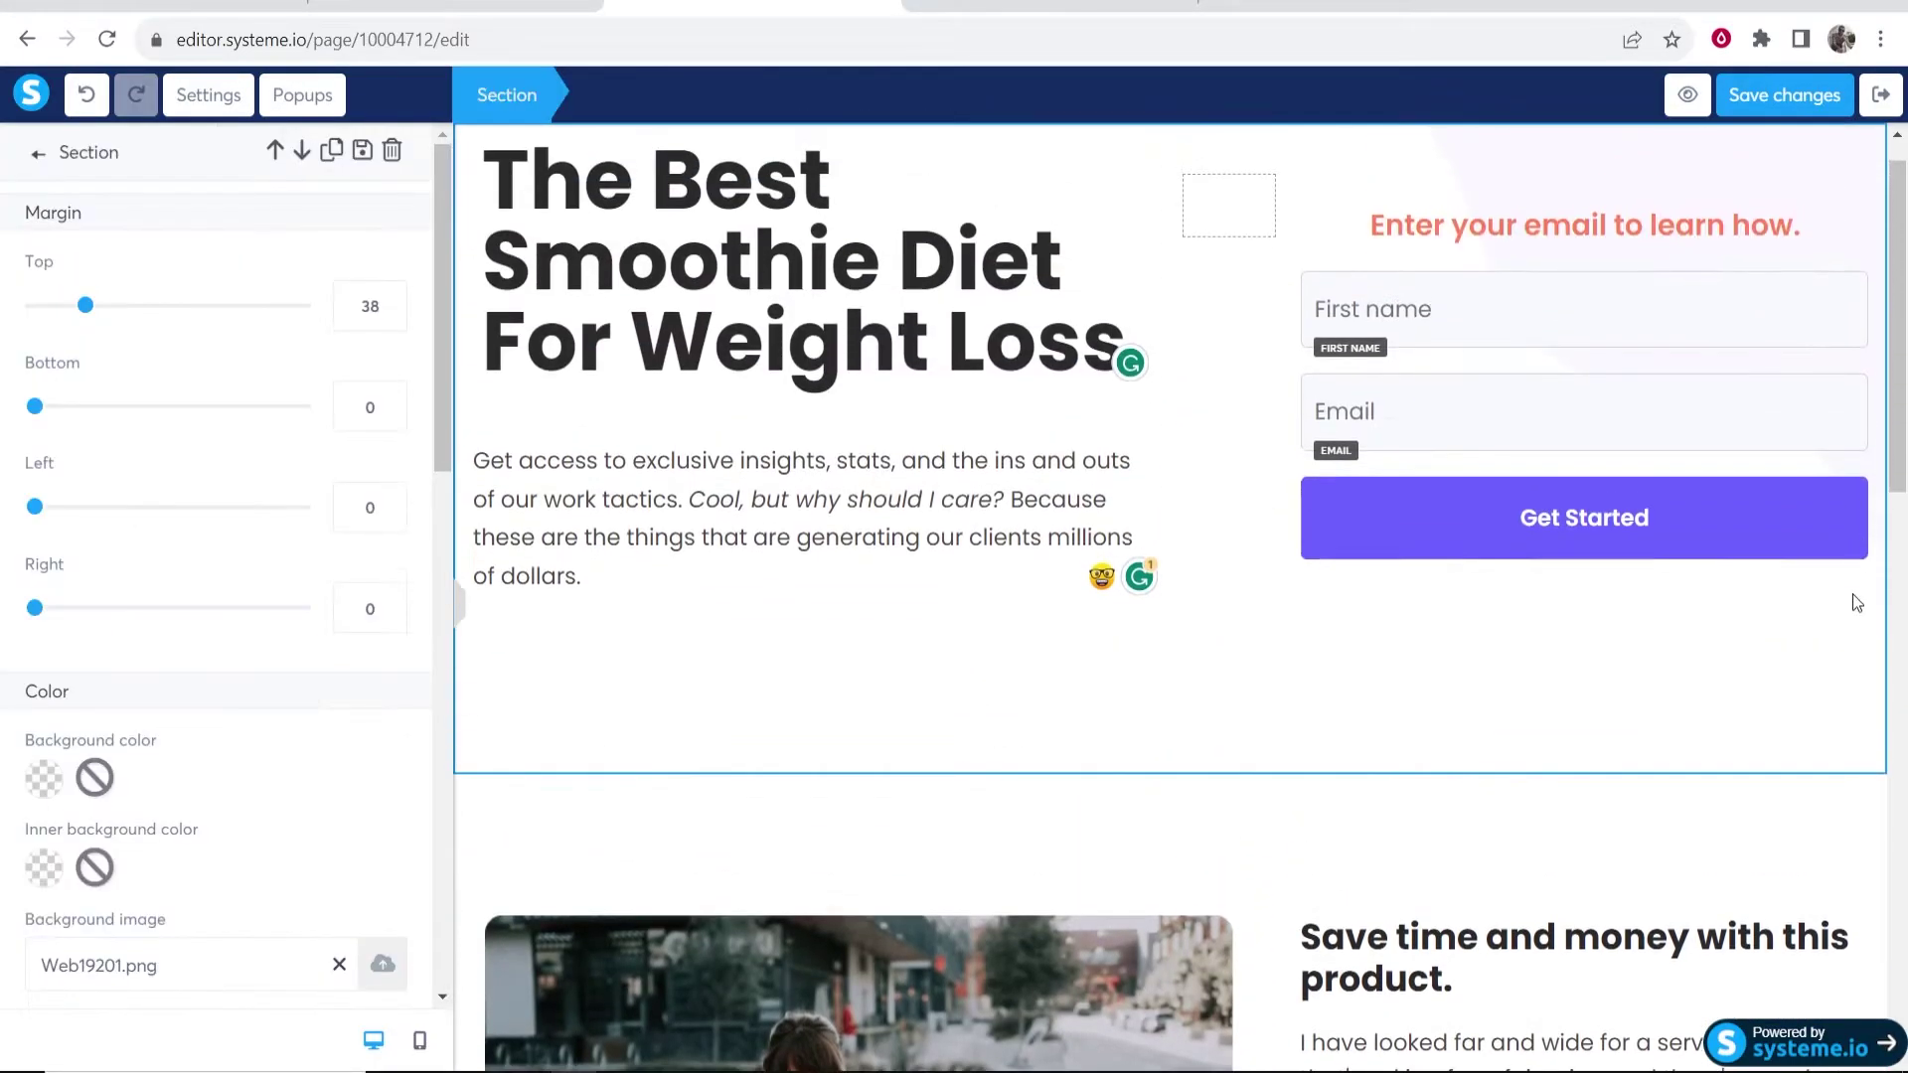
{"action": "scroll", "coordinate": [1840, 857], "scroll_direction": "down", "scroll_amount": 2}
{"action": "scroll", "coordinate": [1248, 839], "scroll_direction": "up", "scroll_amount": 3}
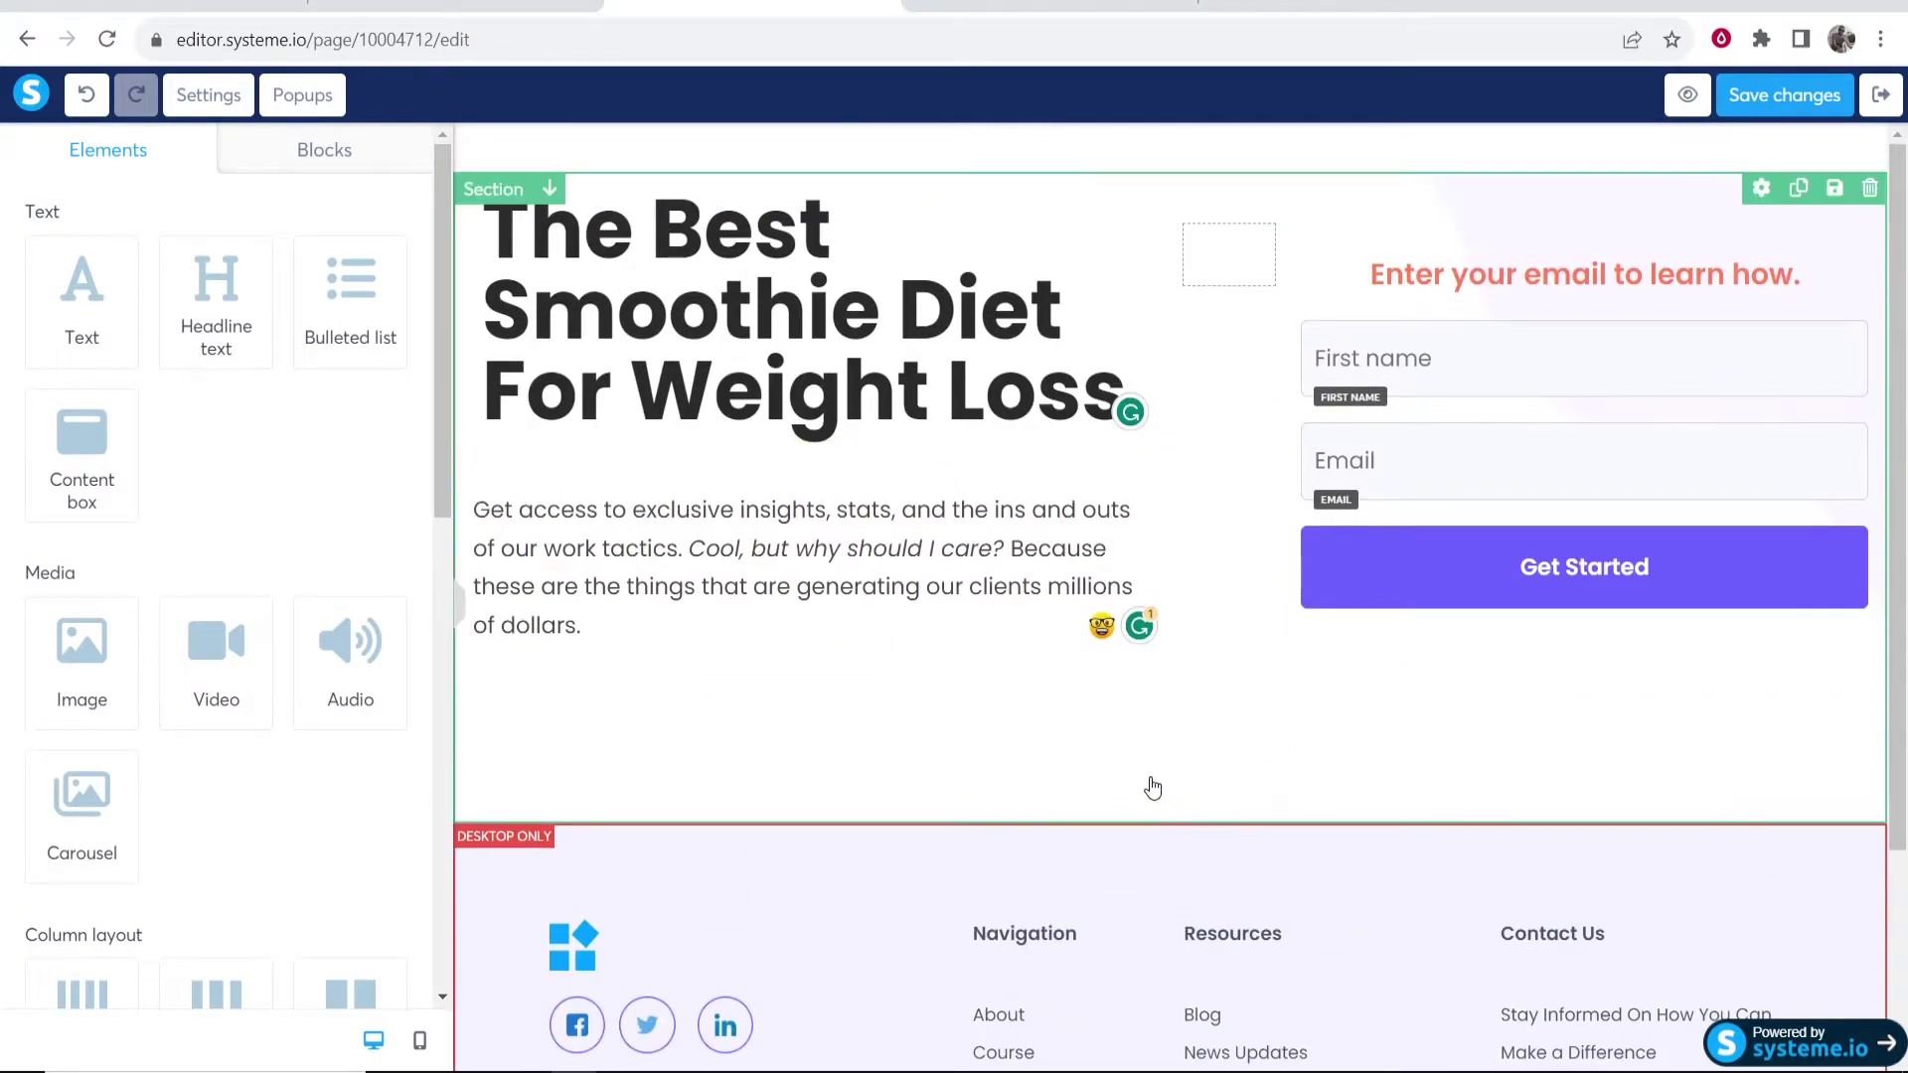
{"action": "left_click", "coordinate": [1153, 785]}
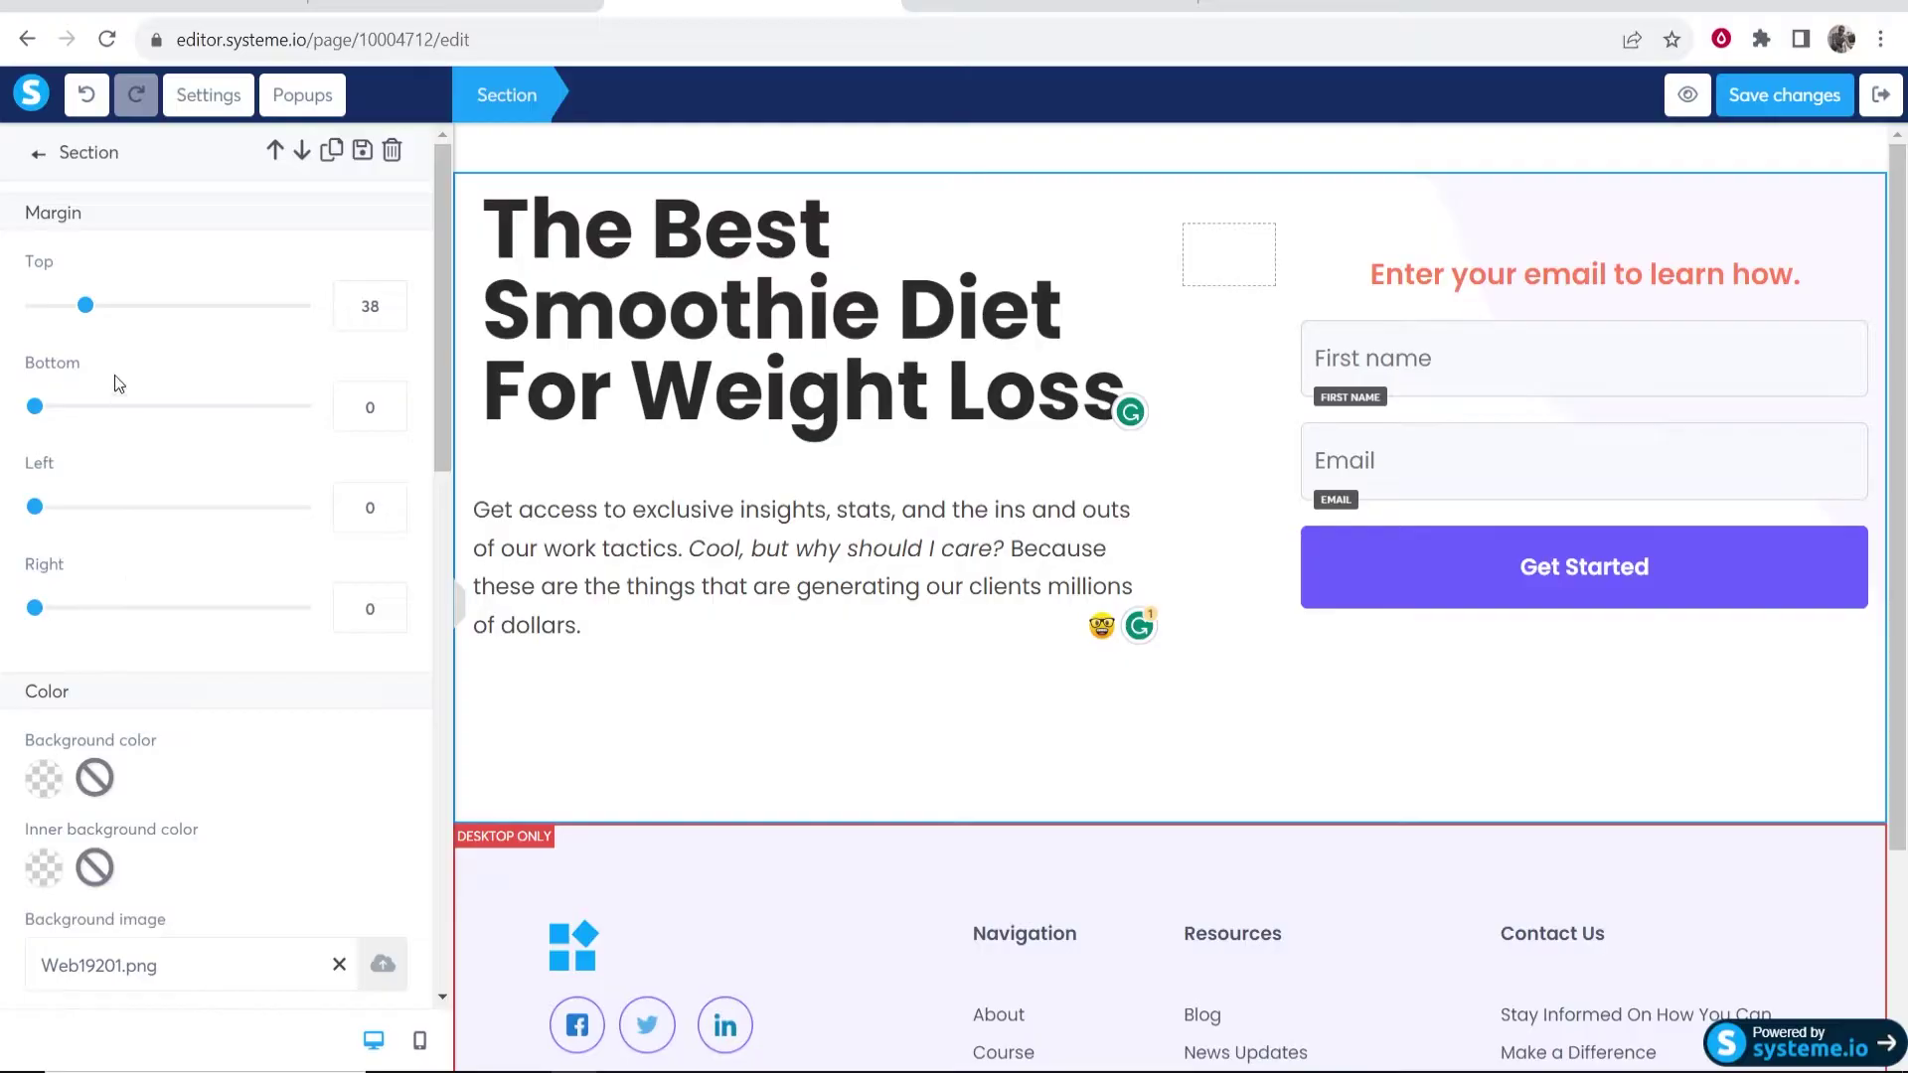
{"action": "scroll", "coordinate": [242, 746], "scroll_direction": "down", "scroll_amount": 8}
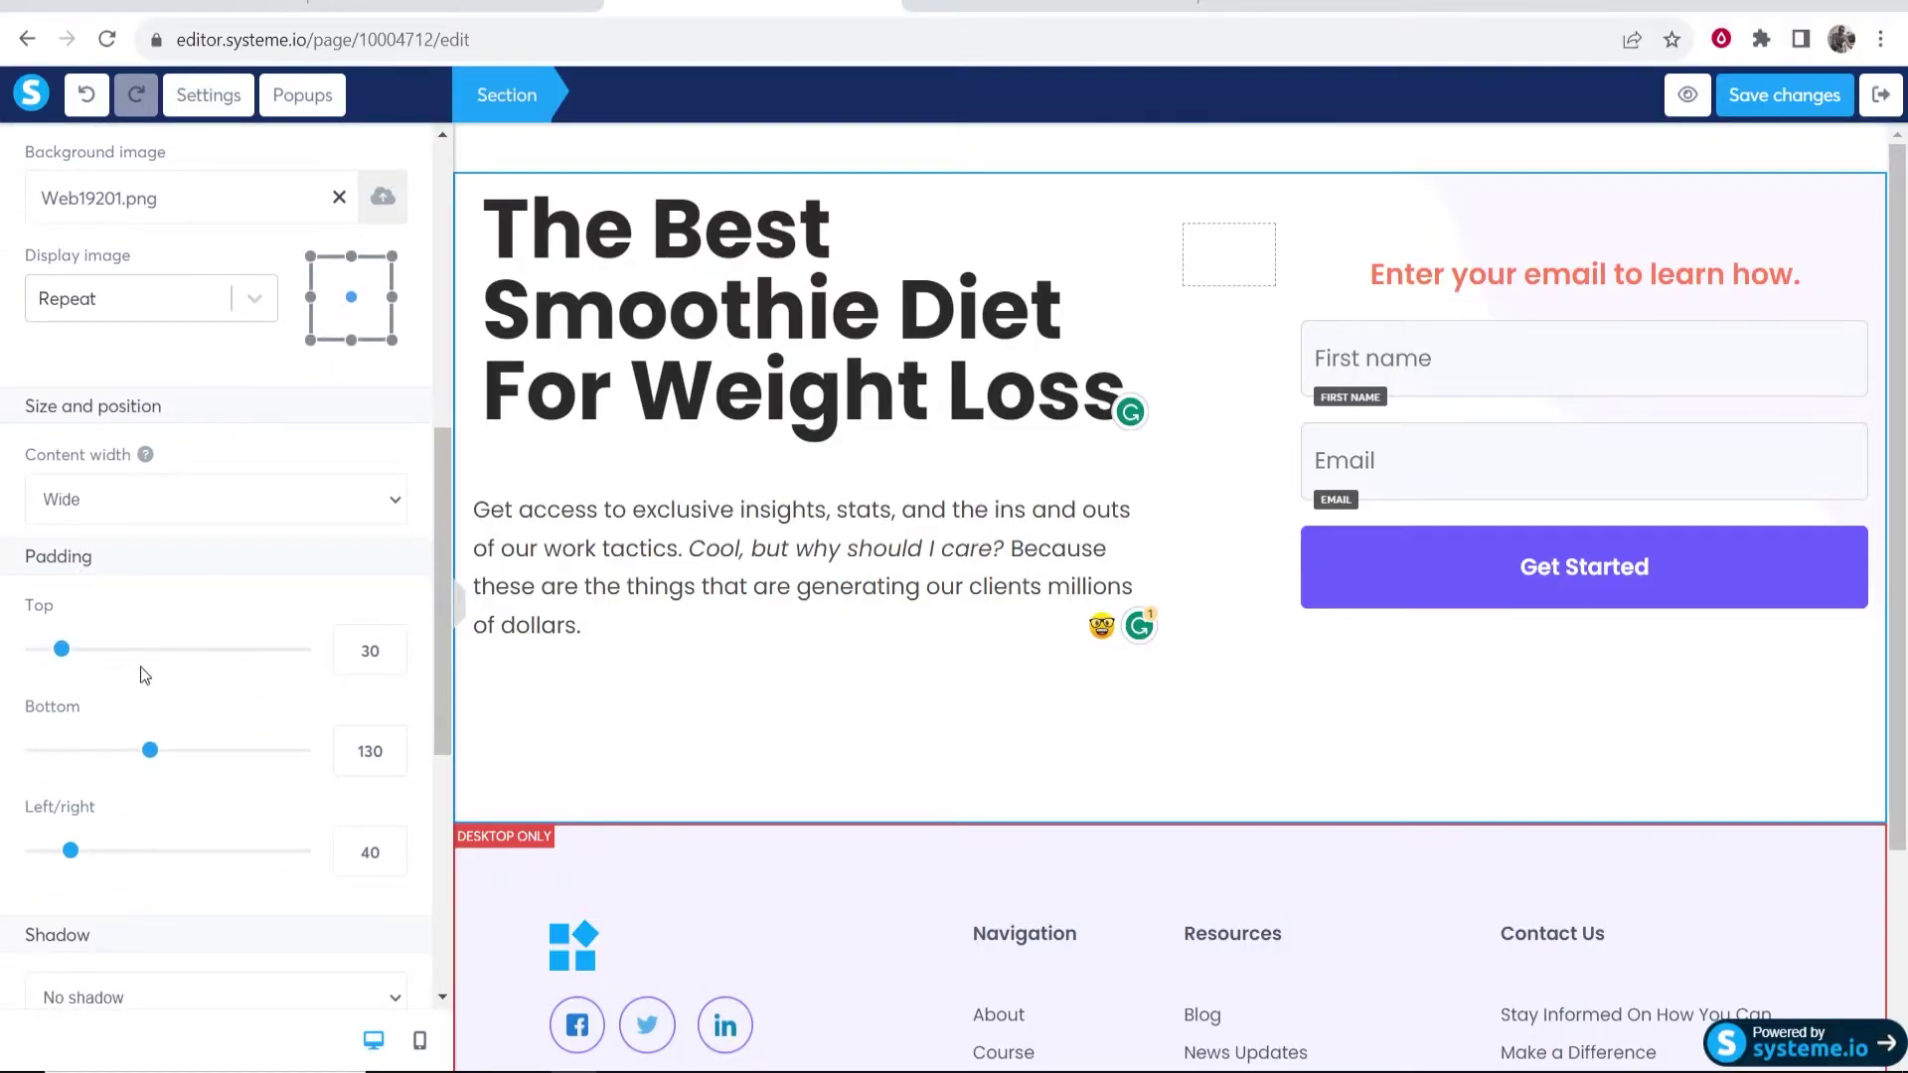
{"action": "left_click_drag", "start_coordinate": [151, 759], "coordinate": [78, 753]}
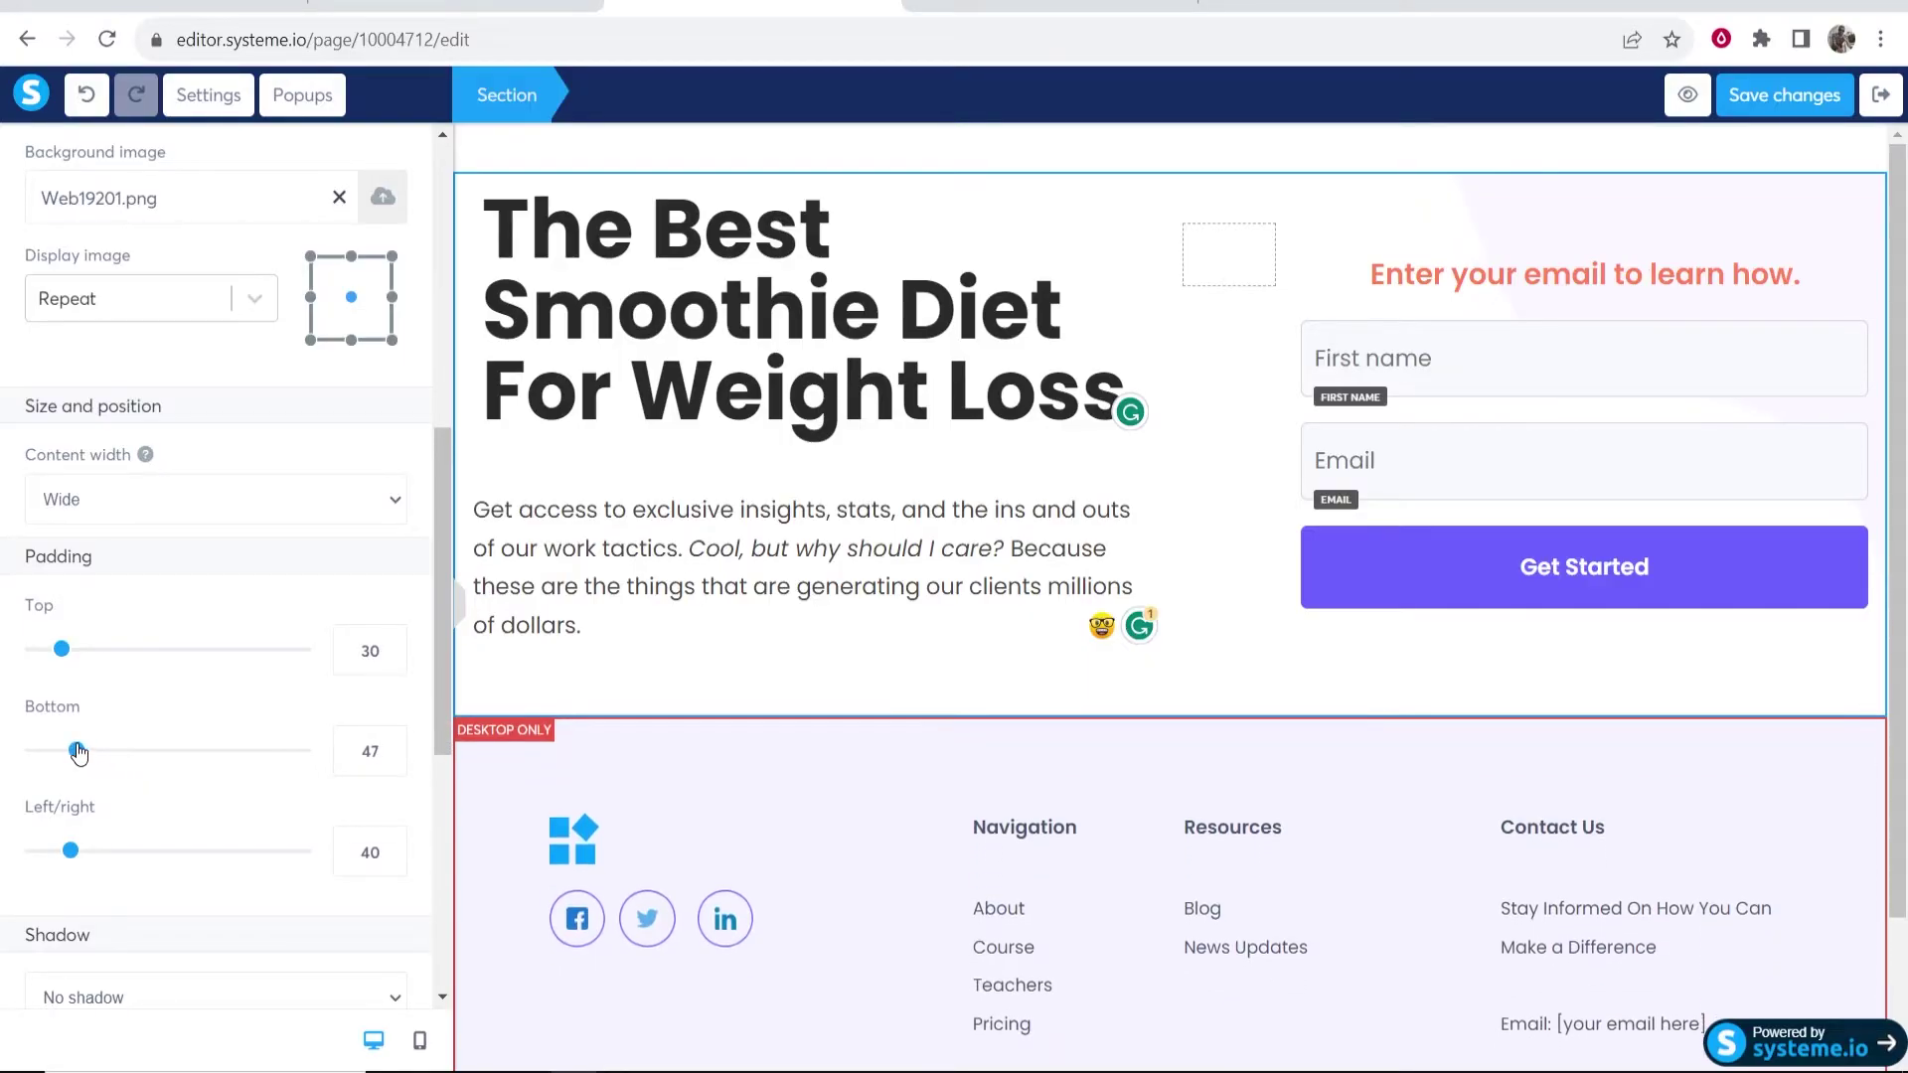
{"action": "left_click", "coordinate": [1208, 632]}
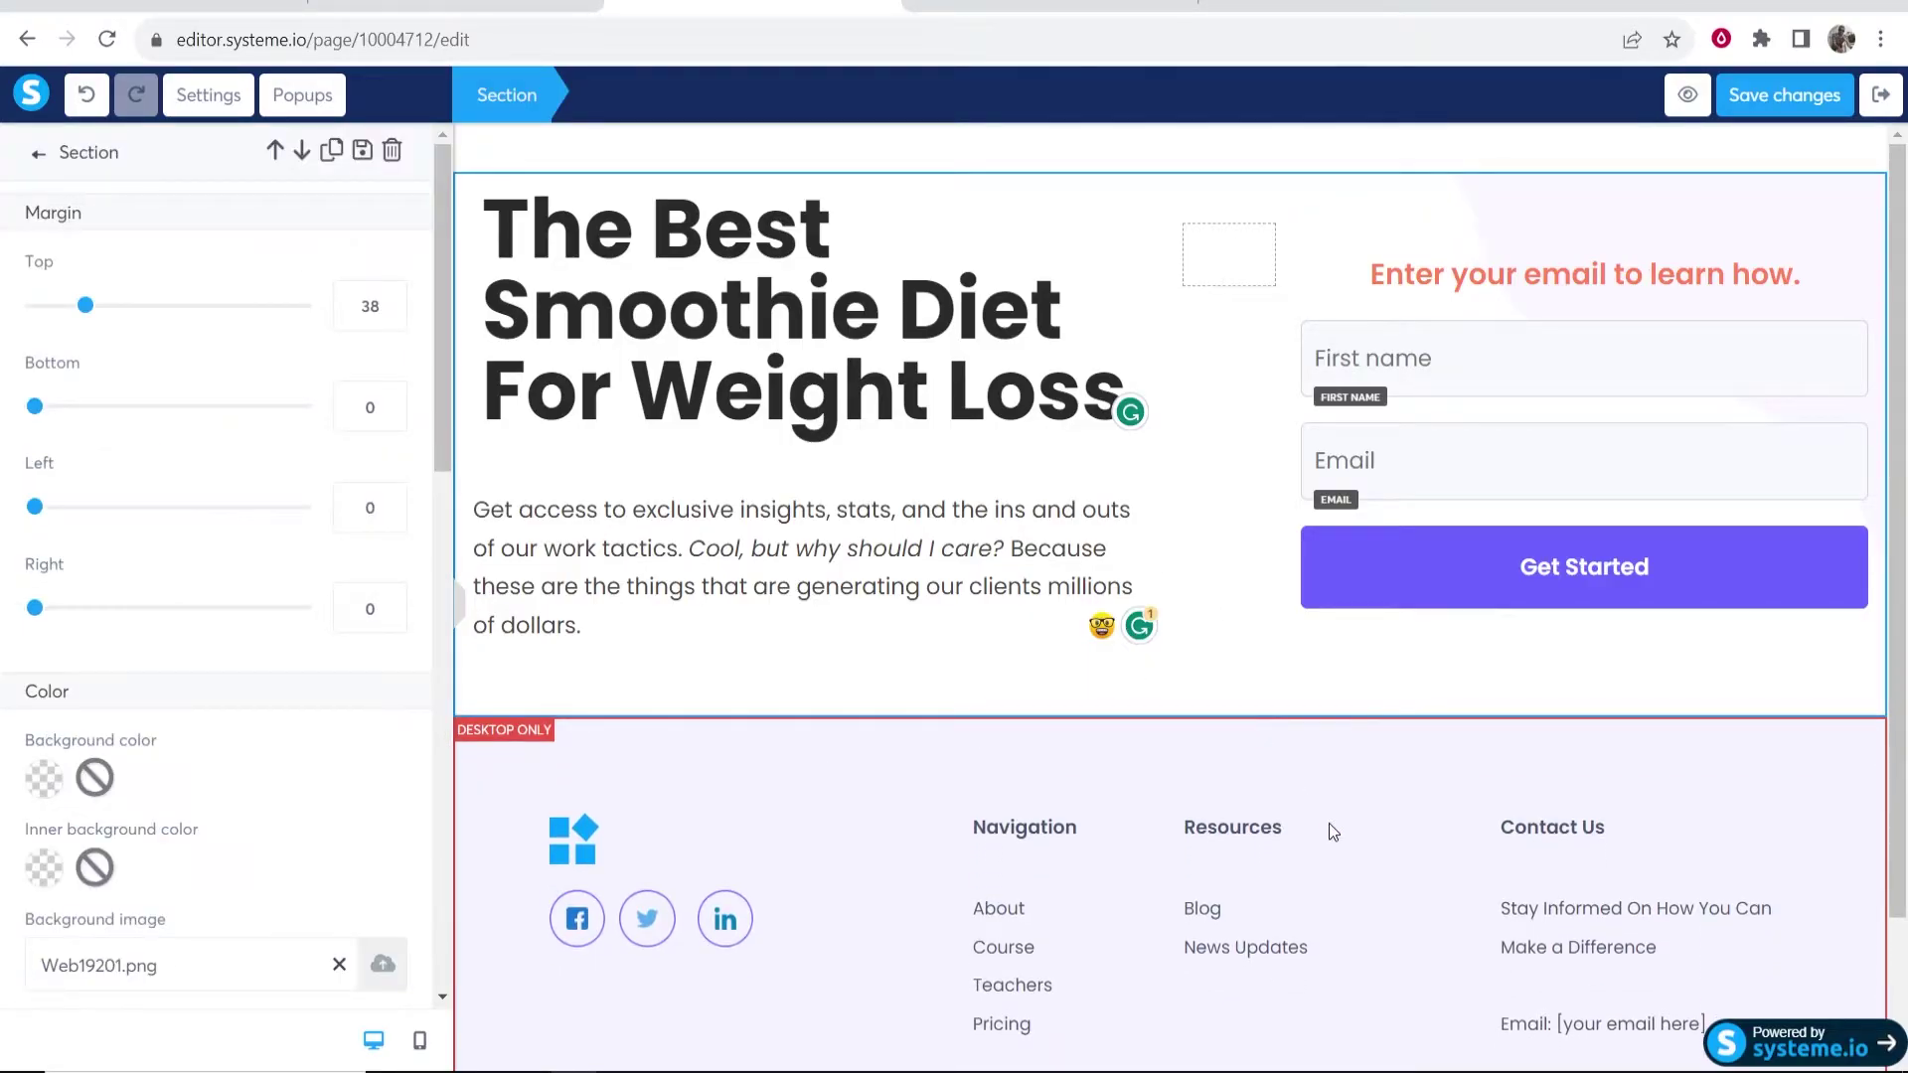
{"action": "left_click", "coordinate": [1189, 140]}
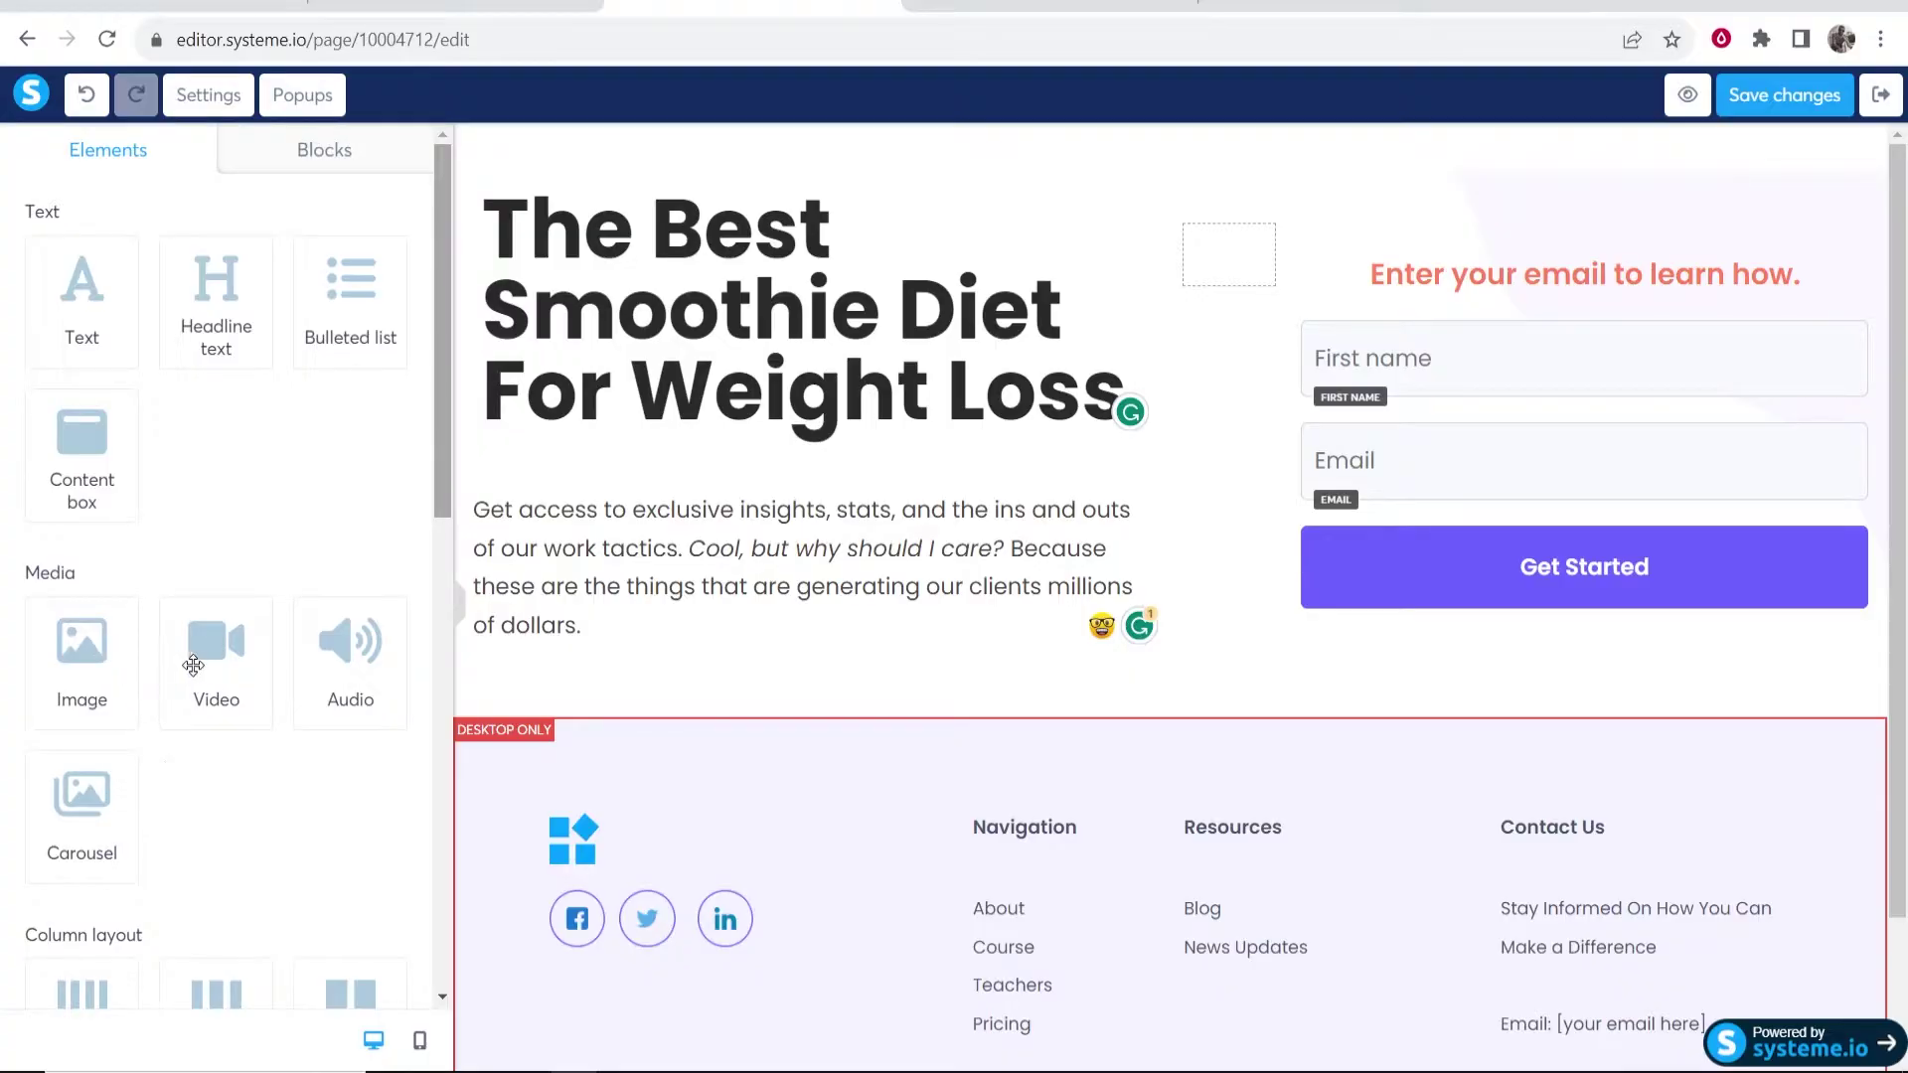
- Add a Video element below the hero text, keeping the direct link video source
{"action": "left_click_drag", "start_coordinate": [191, 666], "coordinate": [874, 693]}
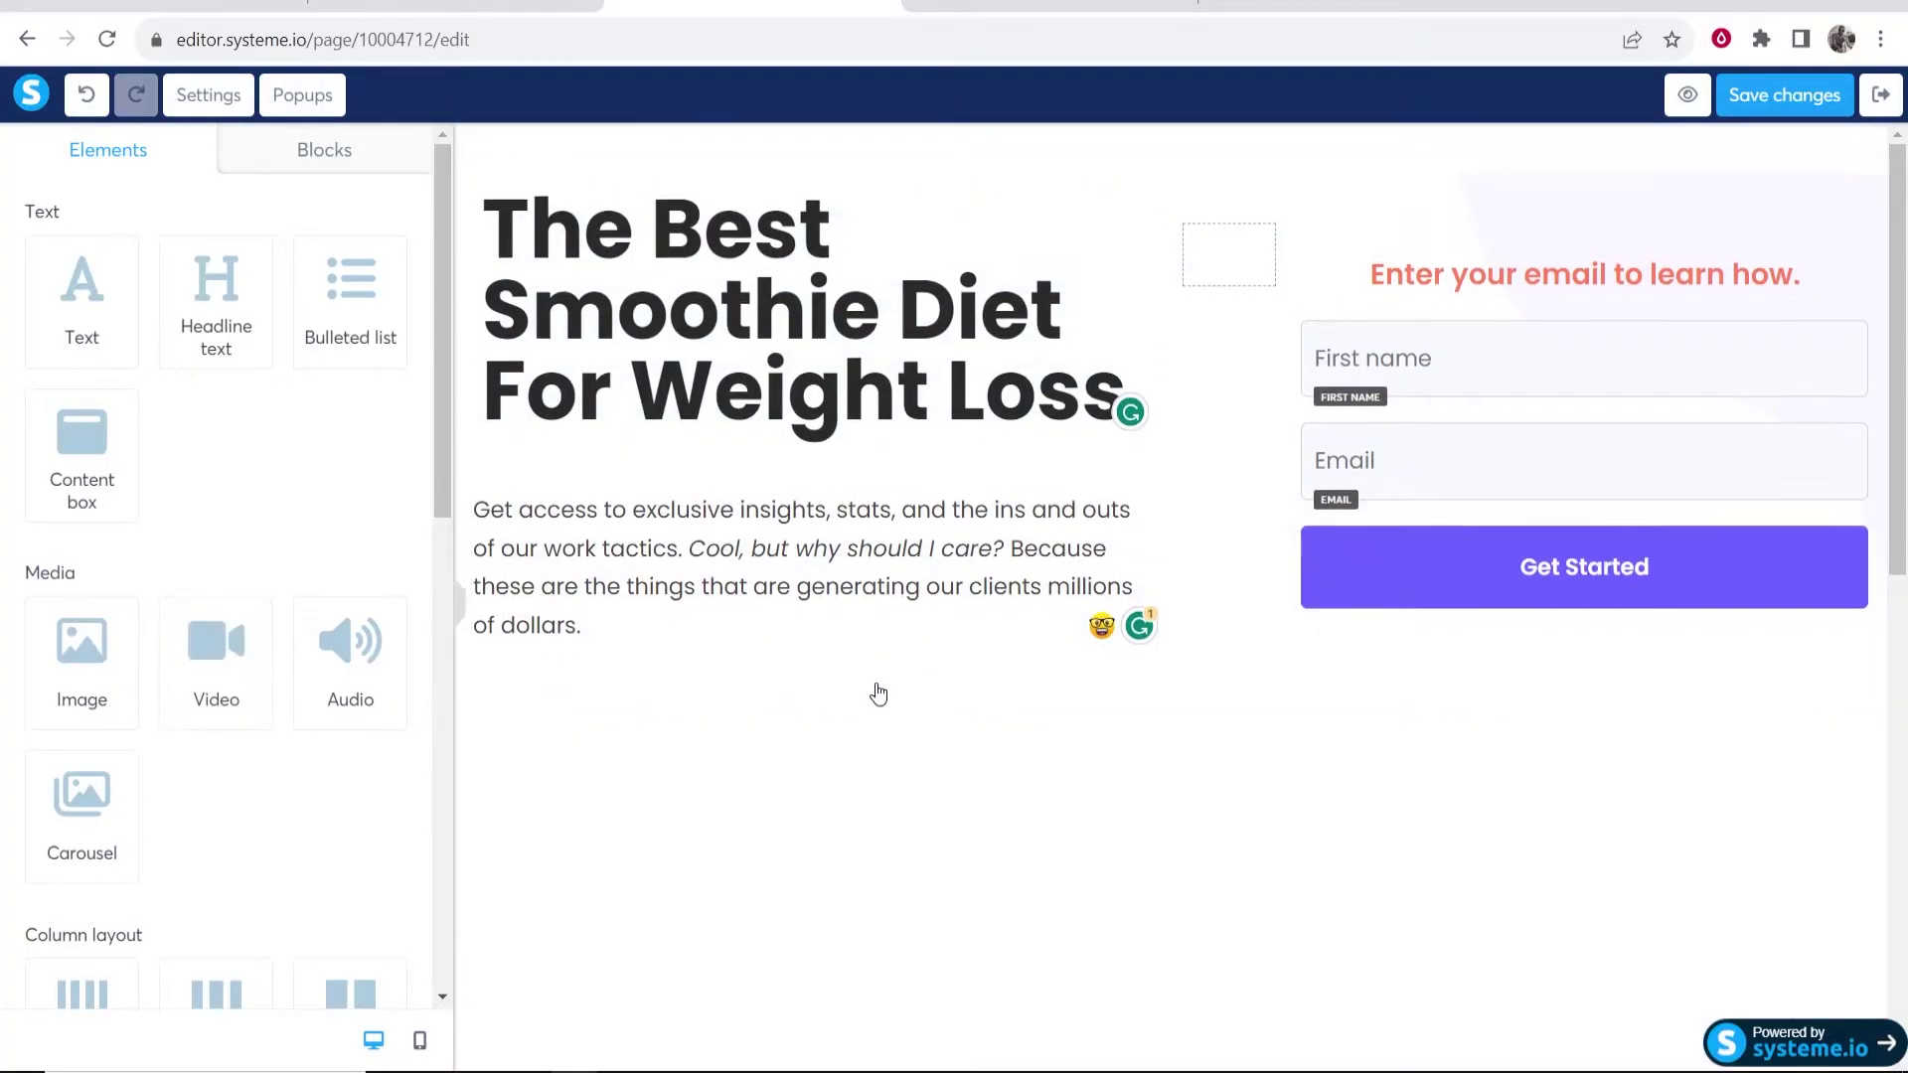
{"action": "scroll", "coordinate": [1006, 827], "scroll_direction": "down", "scroll_amount": 4}
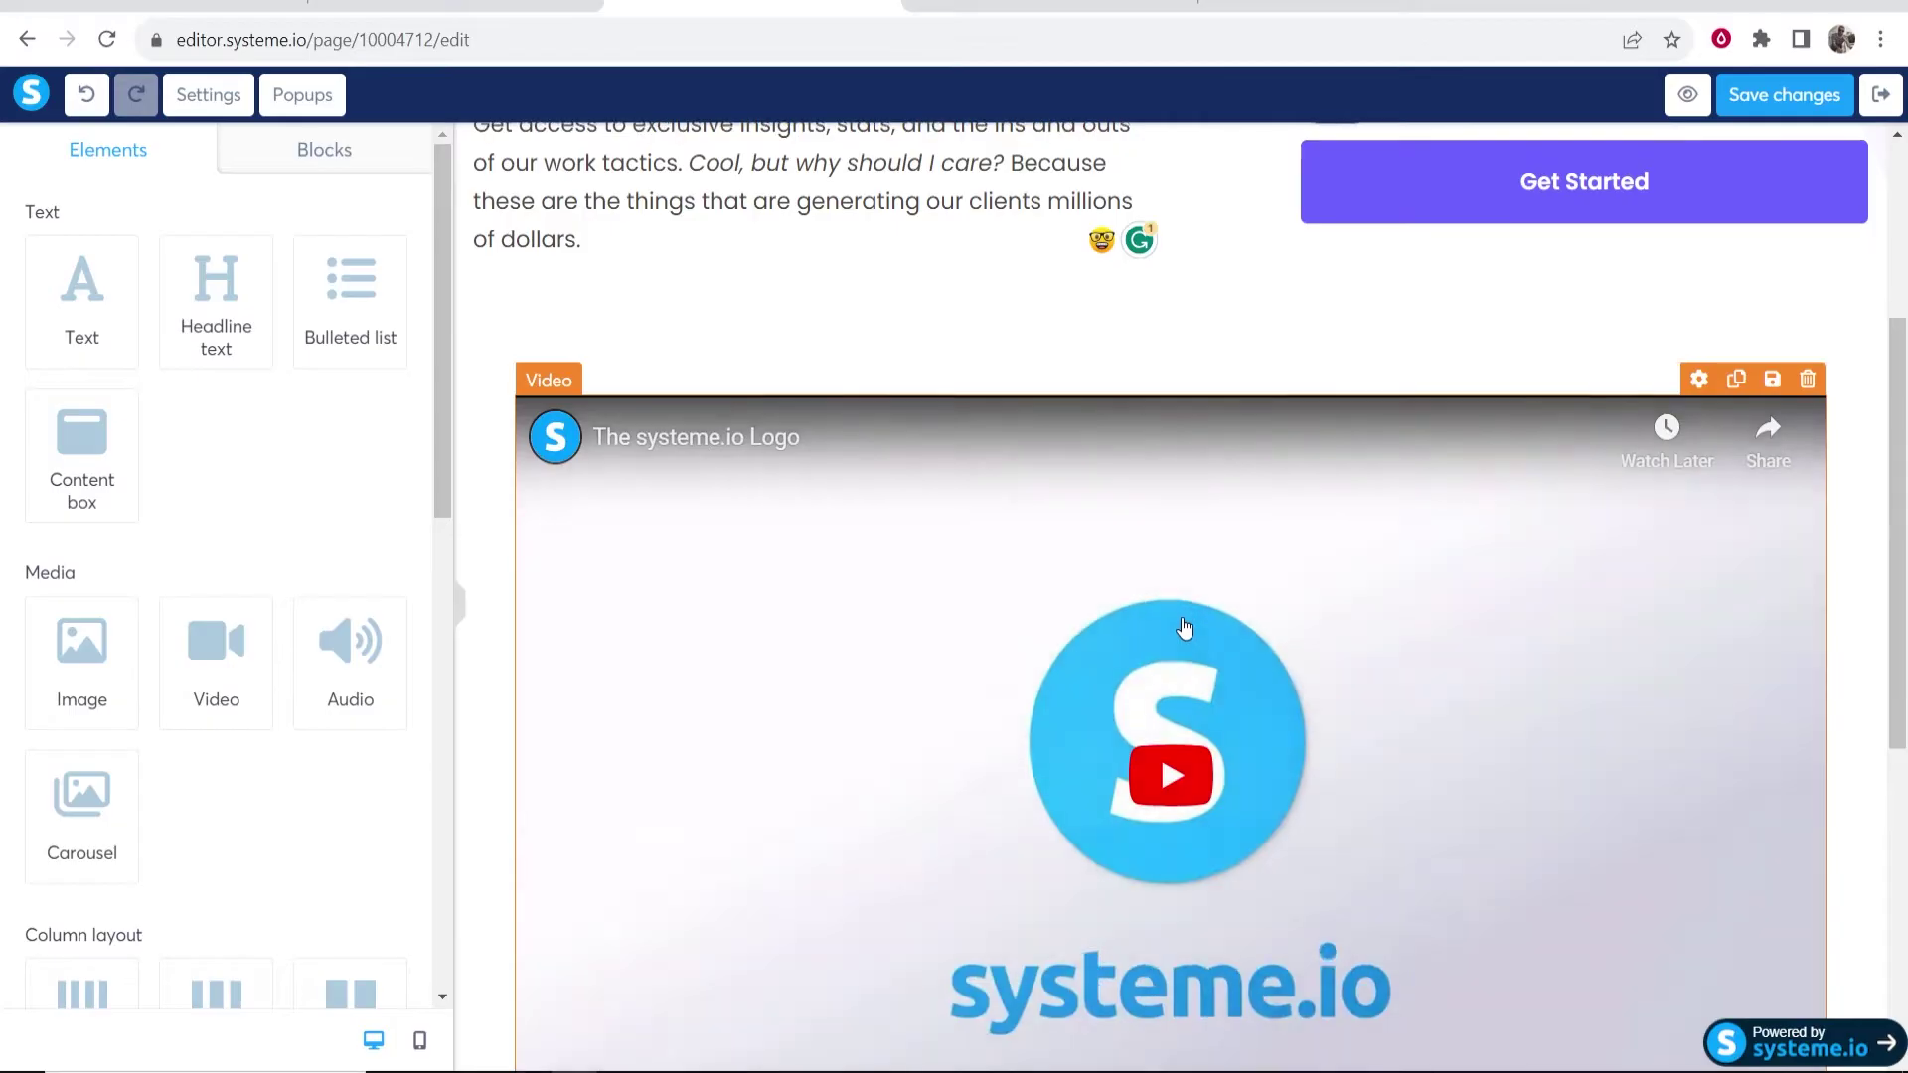
{"action": "scroll", "coordinate": [1183, 628], "scroll_direction": "down", "scroll_amount": 3}
{"action": "scroll", "coordinate": [1039, 652], "scroll_direction": "up", "scroll_amount": 5}
{"action": "left_click", "coordinate": [1437, 863]}
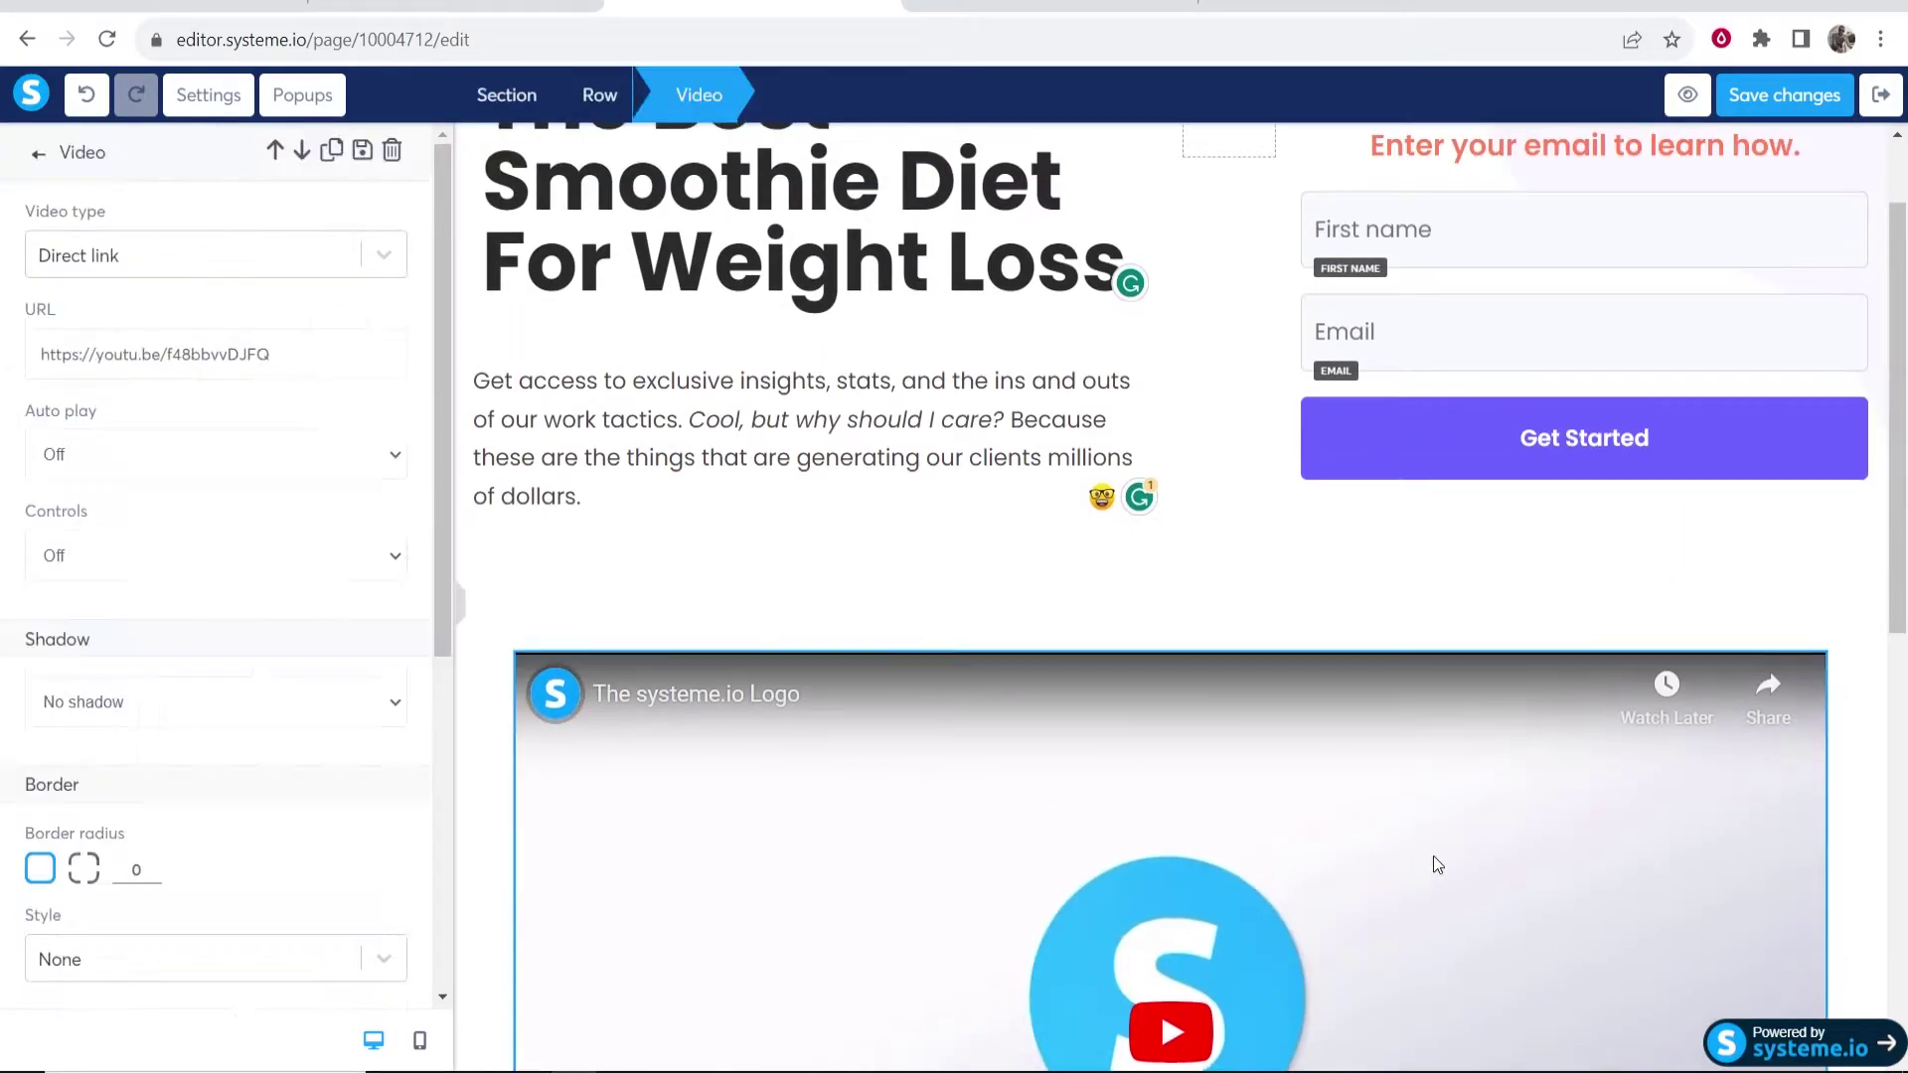
{"action": "scroll", "coordinate": [486, 411], "scroll_direction": "down", "scroll_amount": 3}
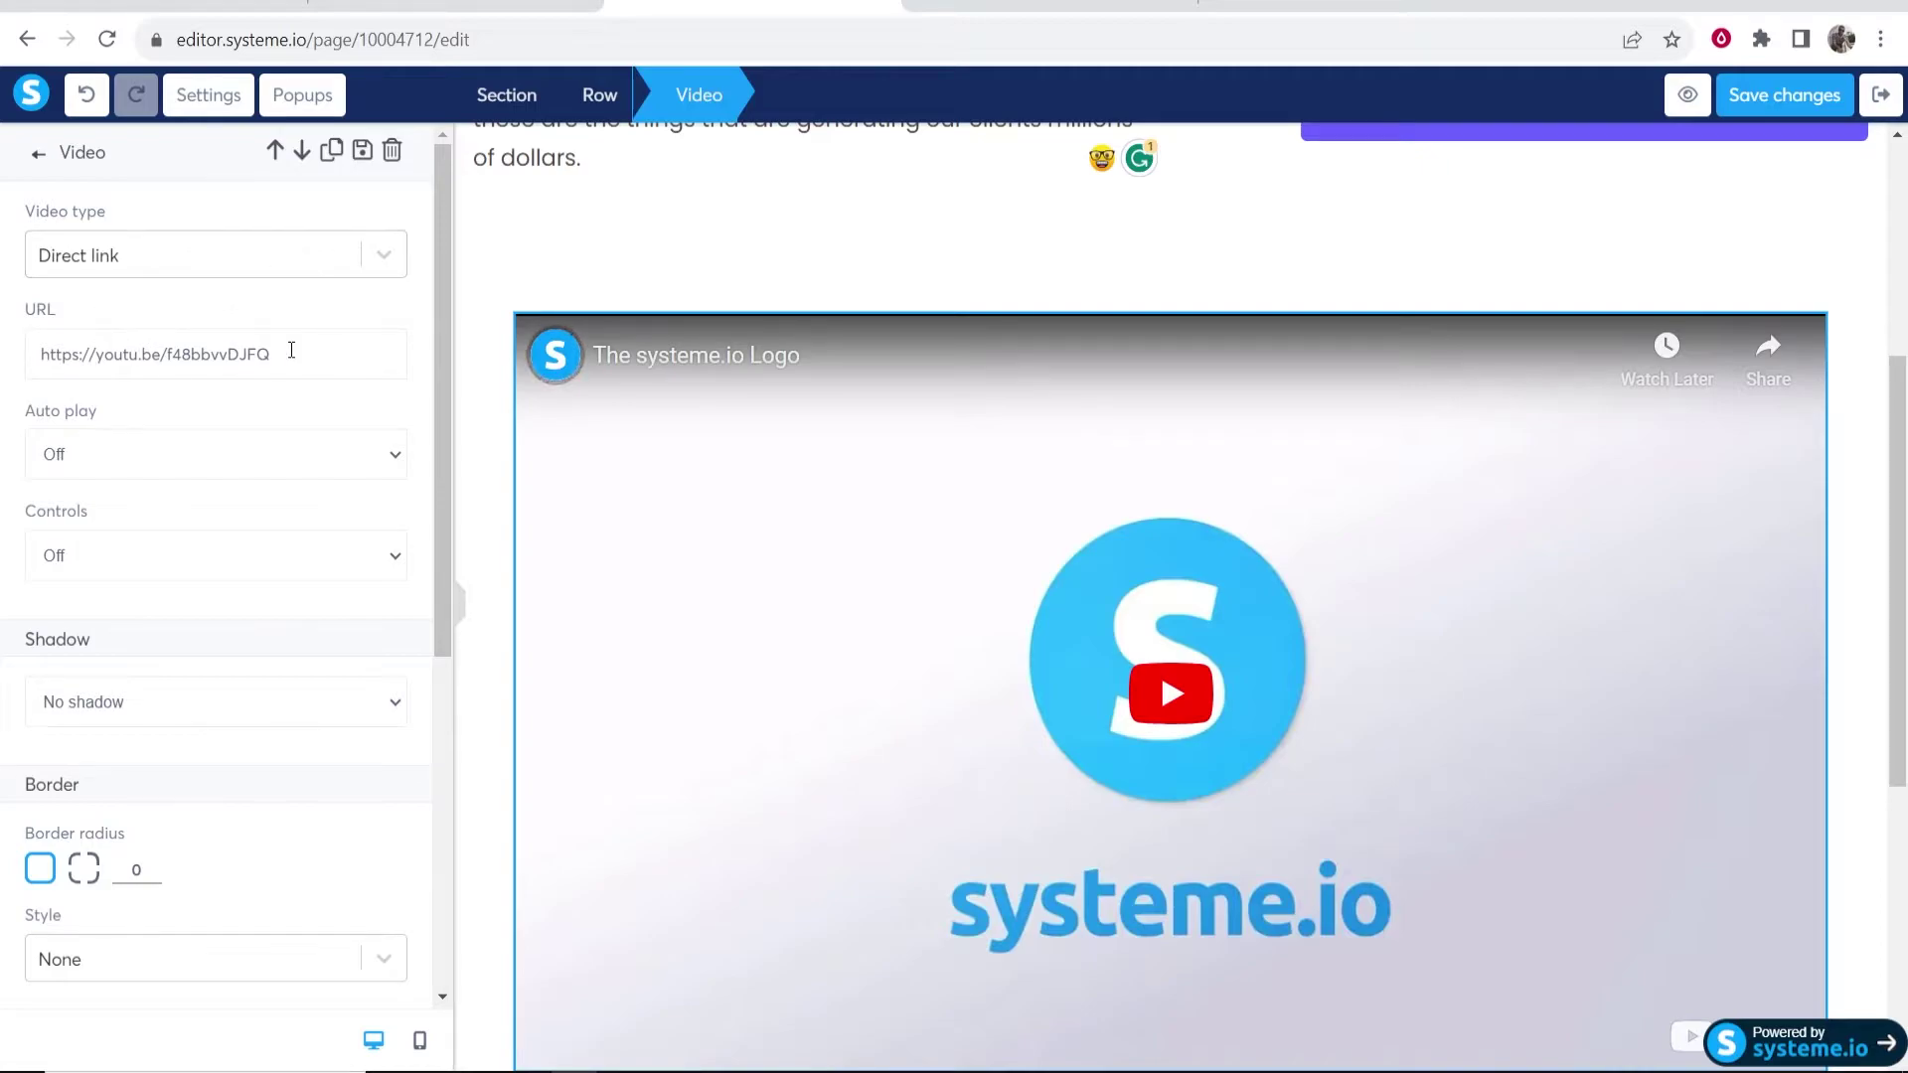
{"action": "left_click", "coordinate": [337, 255]}
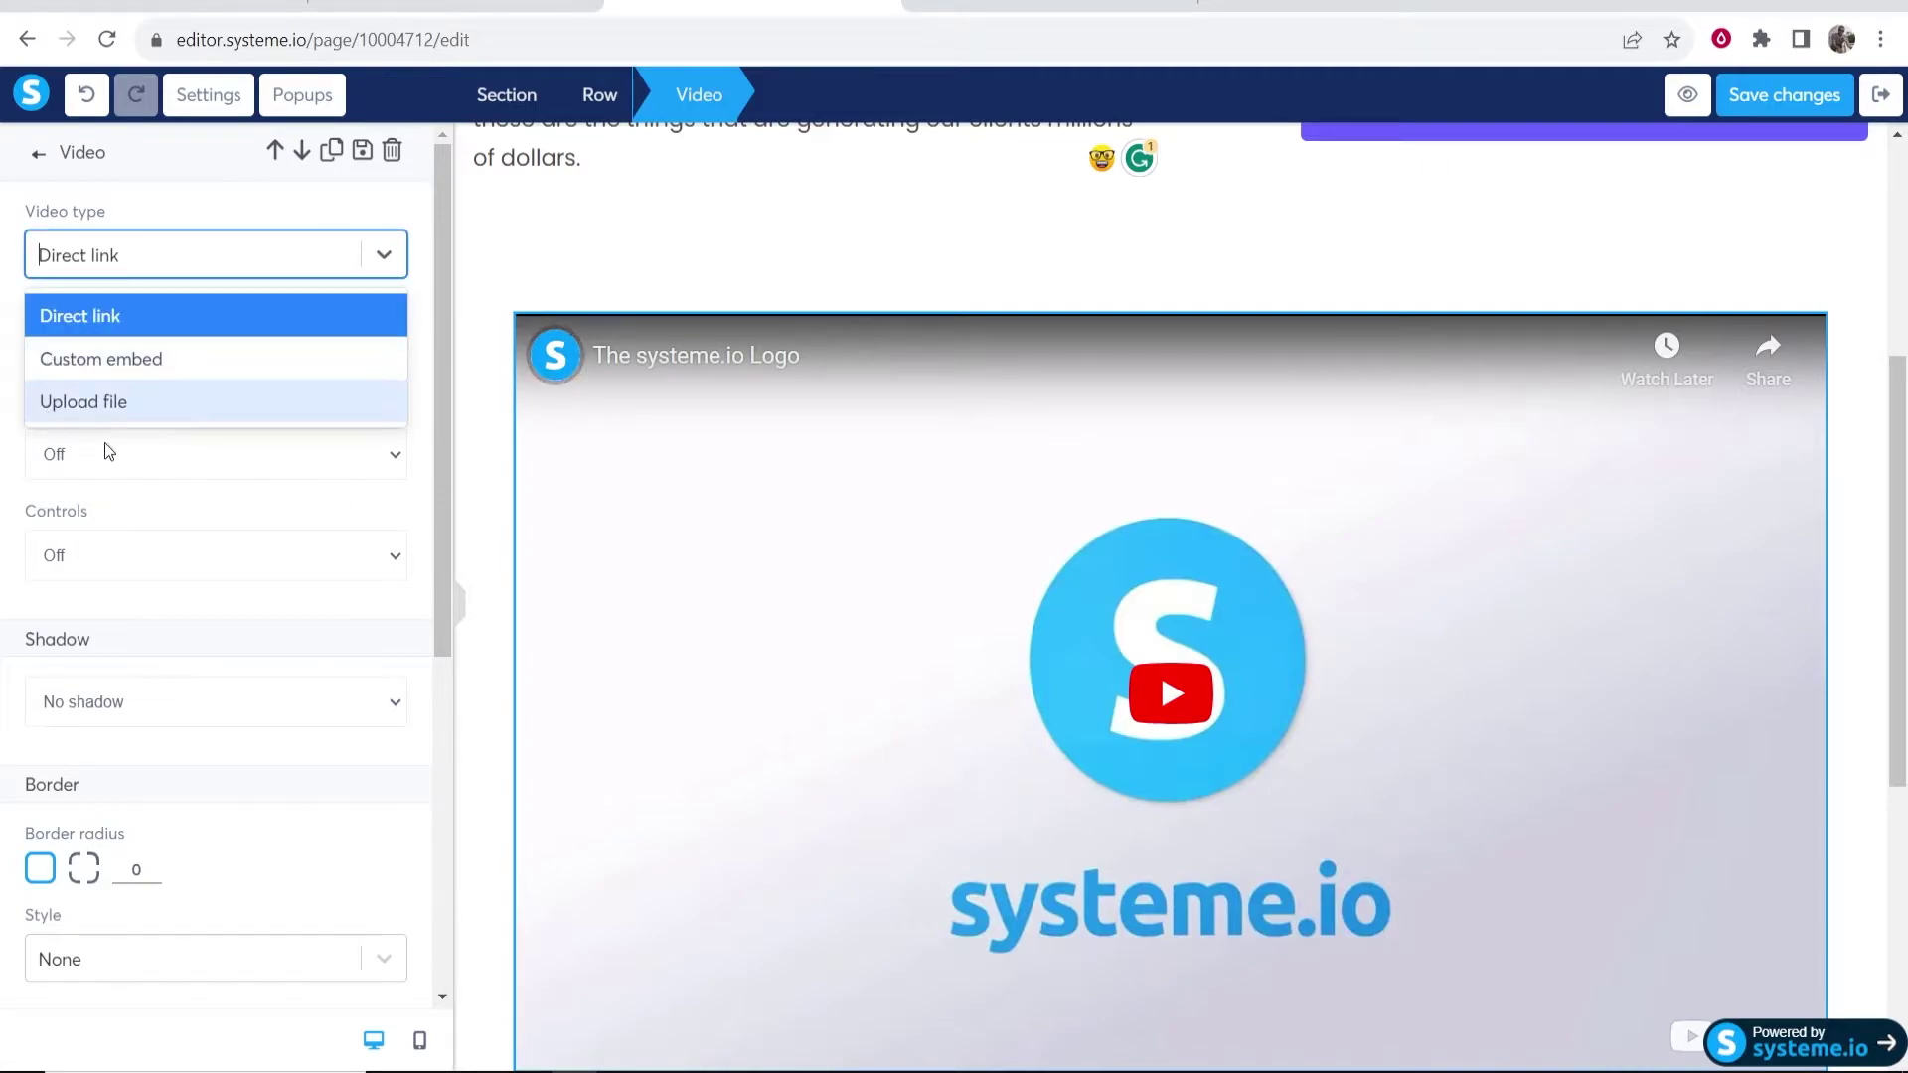
{"action": "left_click", "coordinate": [271, 517]}
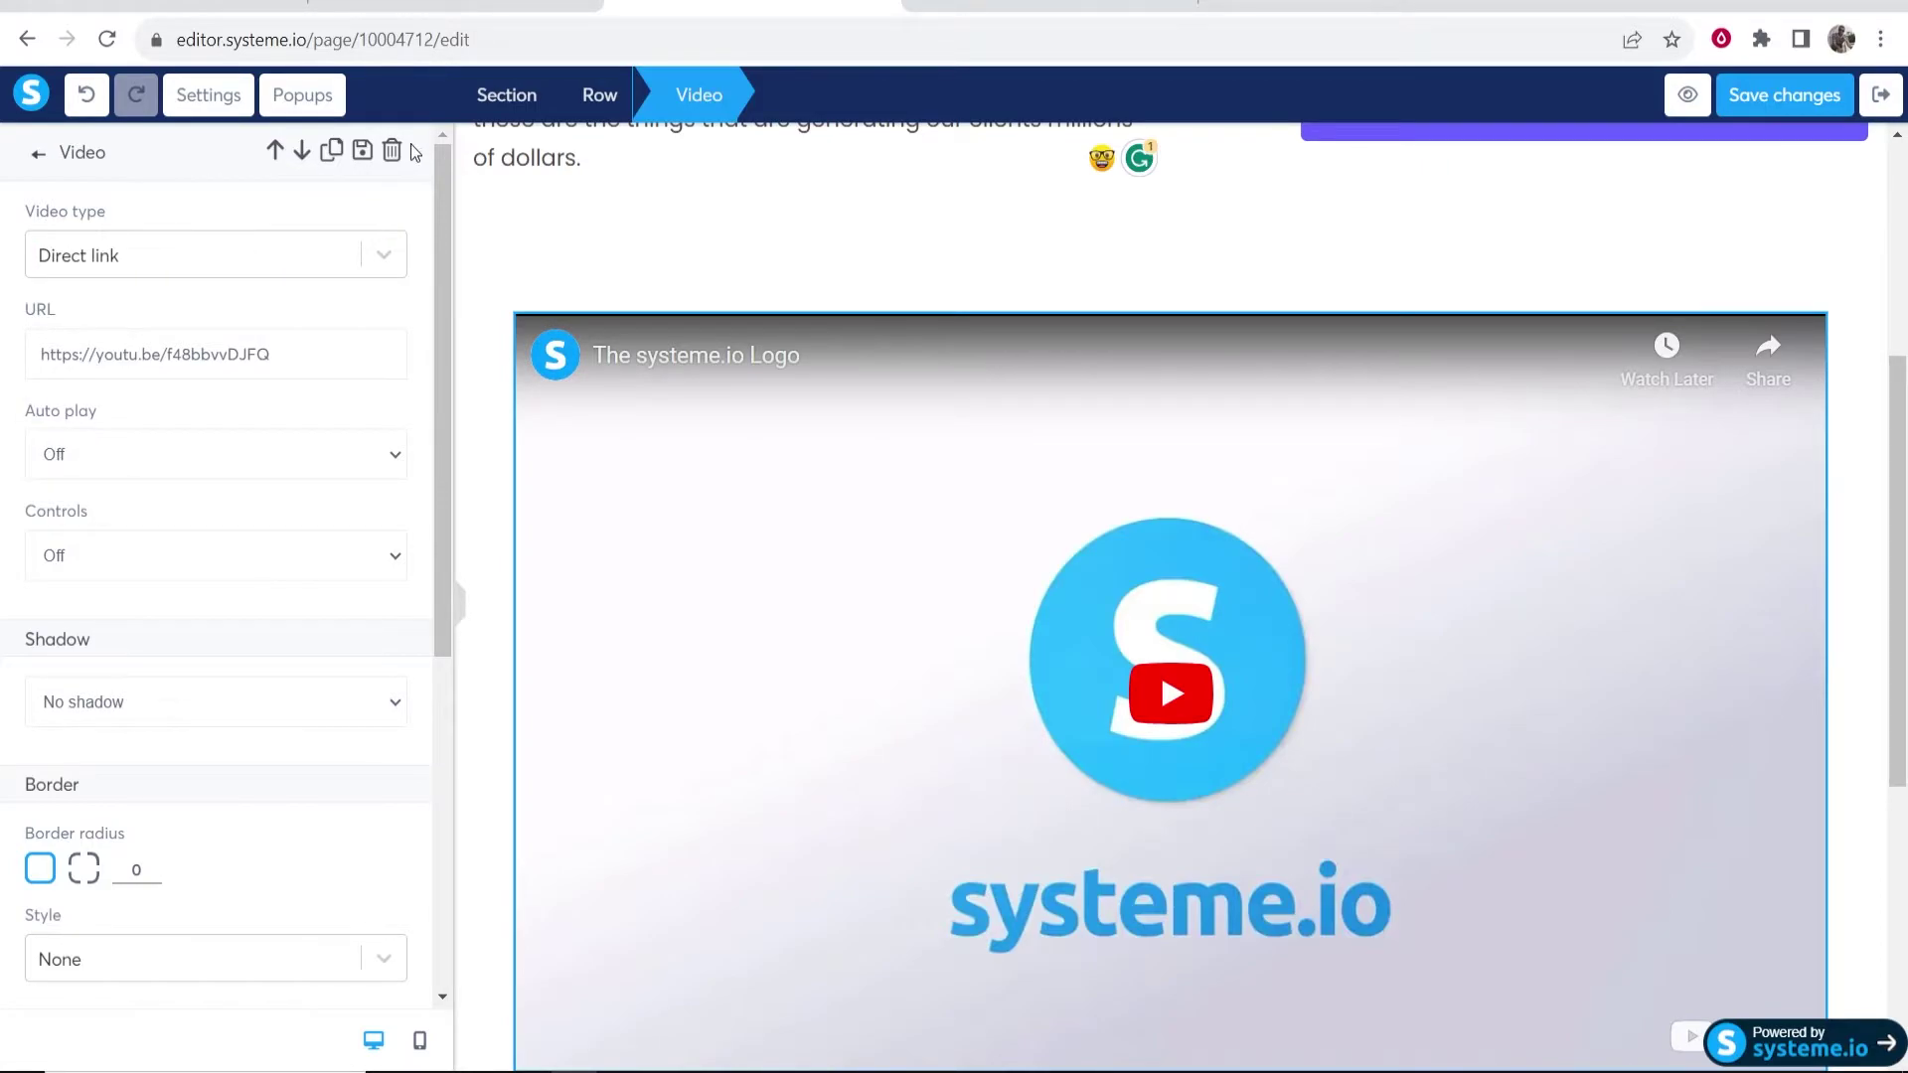
- Delete the video, leaving an empty row above the footer
{"action": "key", "text": "Escape"}
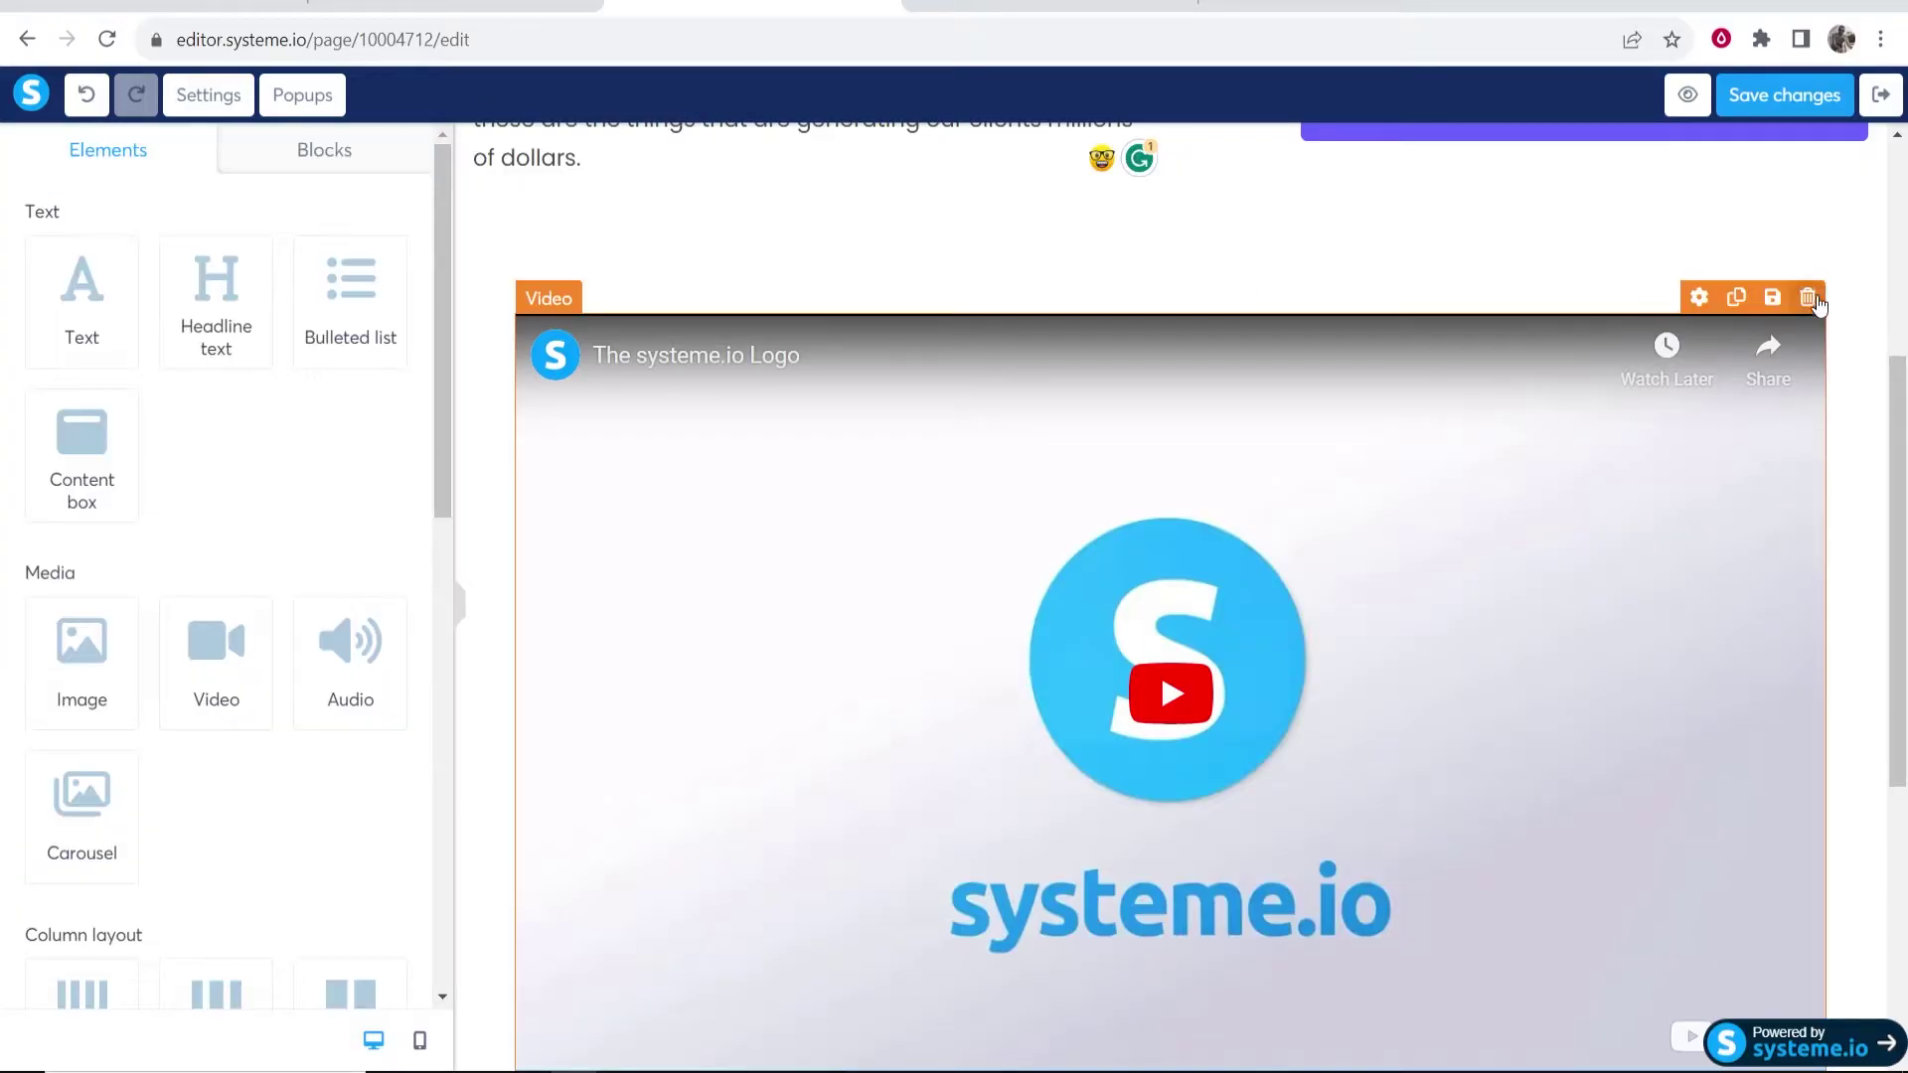
{"action": "left_click", "coordinate": [1807, 298]}
{"action": "left_click", "coordinate": [1073, 186]}
{"action": "scroll", "coordinate": [50, 467], "scroll_direction": "down", "scroll_amount": 9}
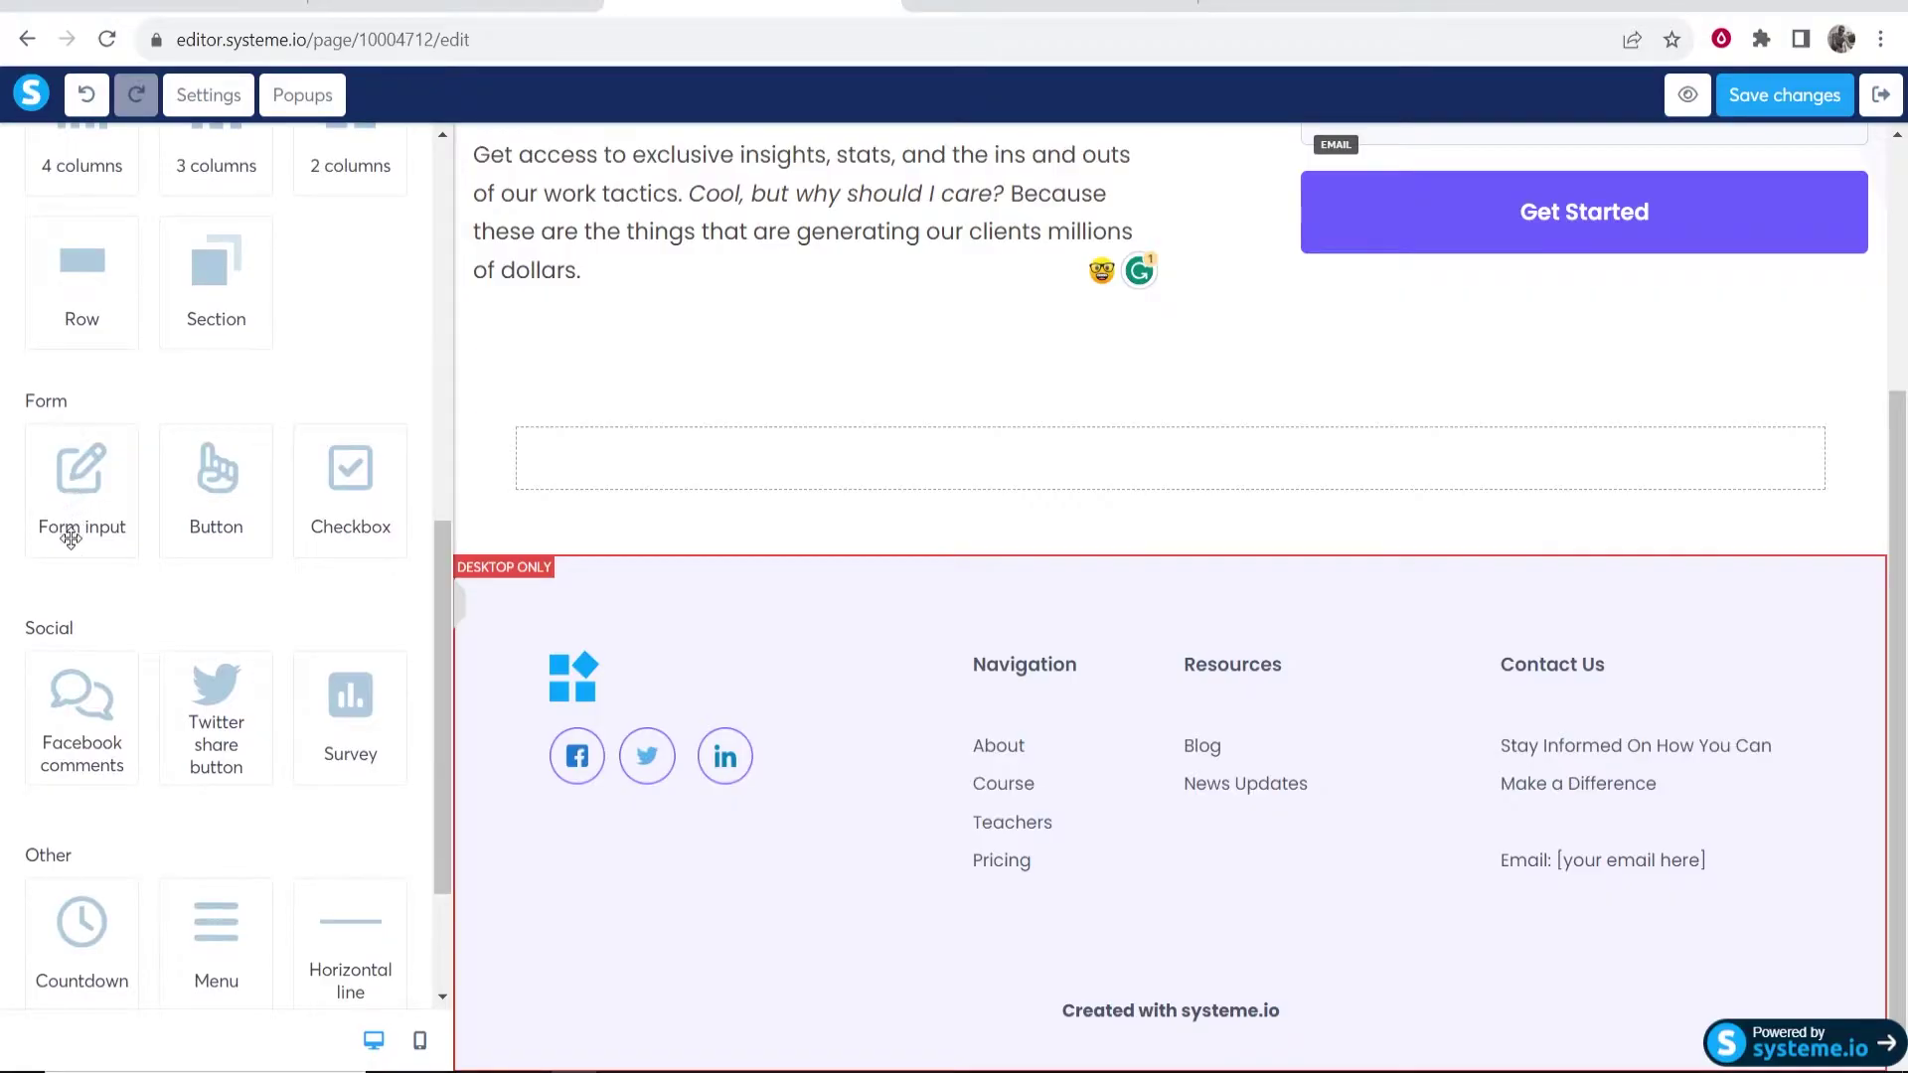
{"action": "scroll", "coordinate": [202, 538], "scroll_direction": "up", "scroll_amount": 5}
{"action": "scroll", "coordinate": [1429, 817], "scroll_direction": "up", "scroll_amount": 4}
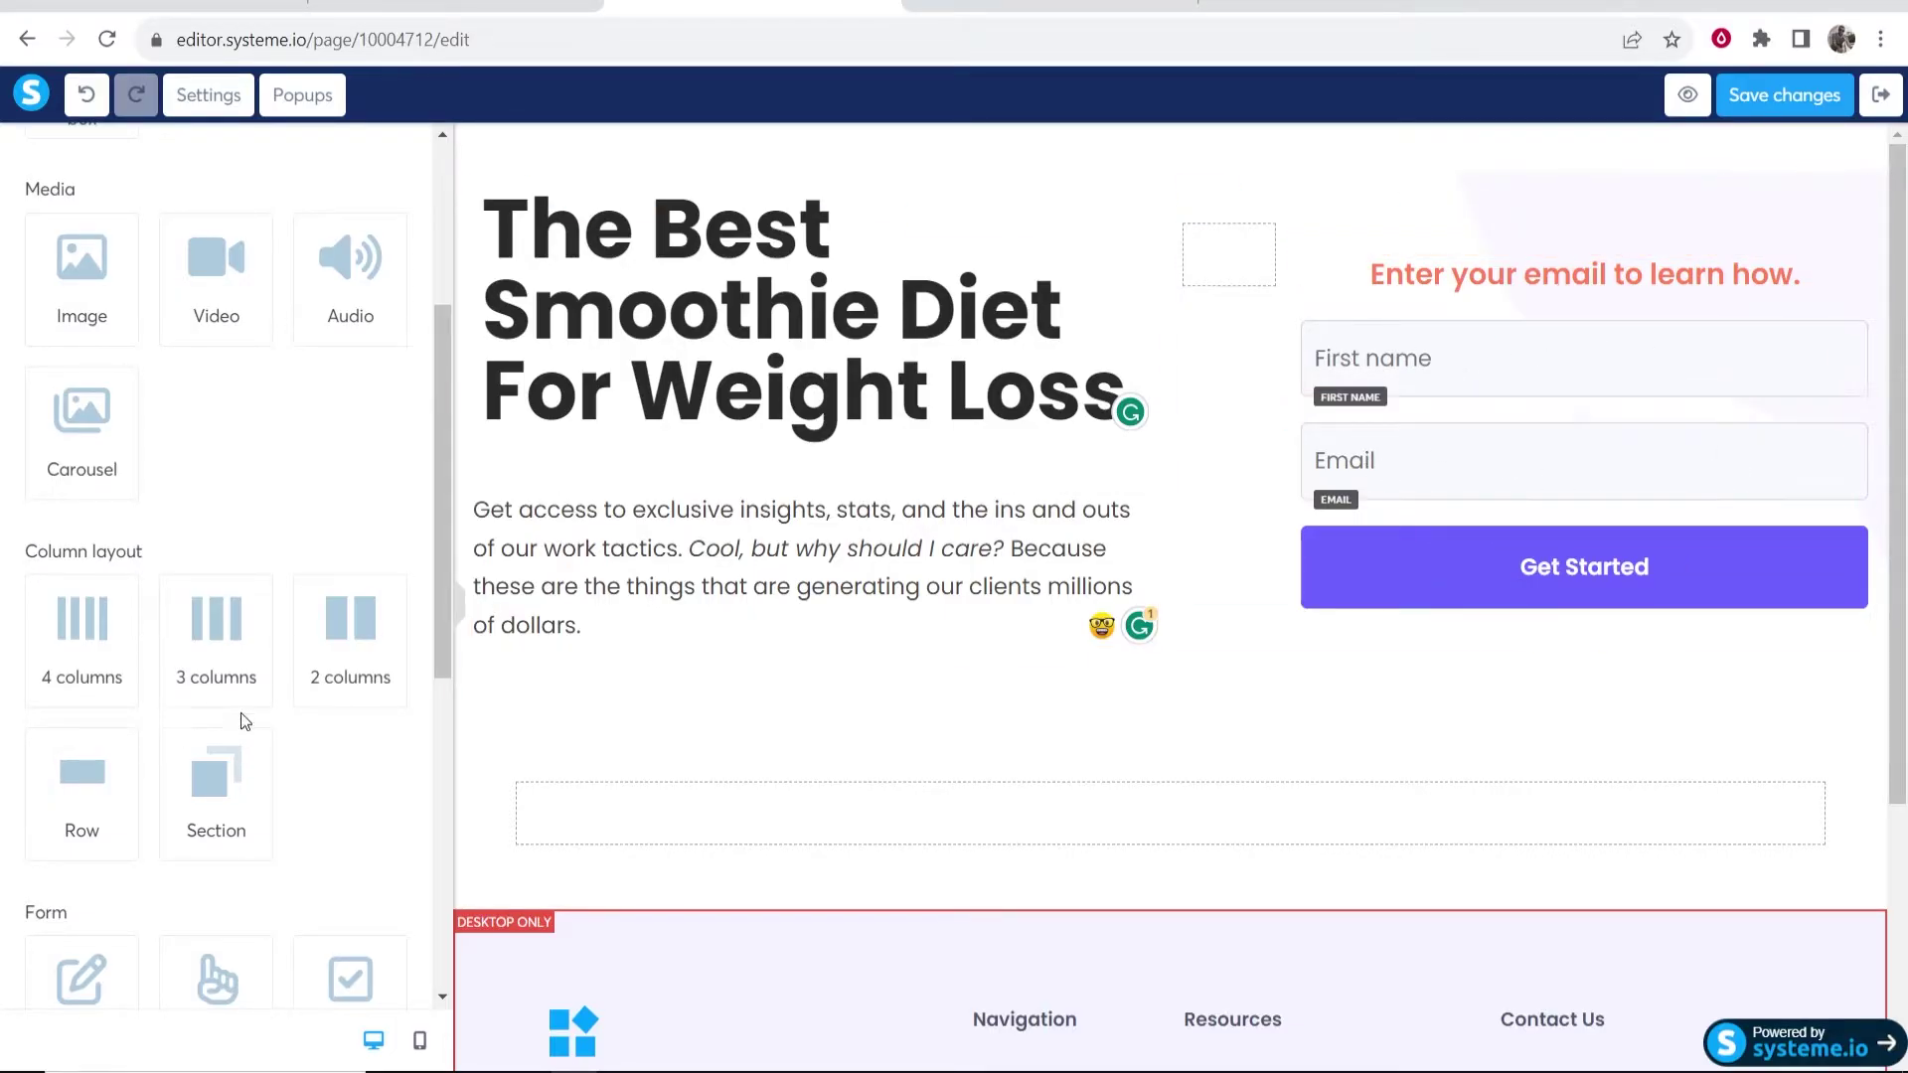
{"action": "scroll", "coordinate": [72, 823], "scroll_direction": "down", "scroll_amount": 4}
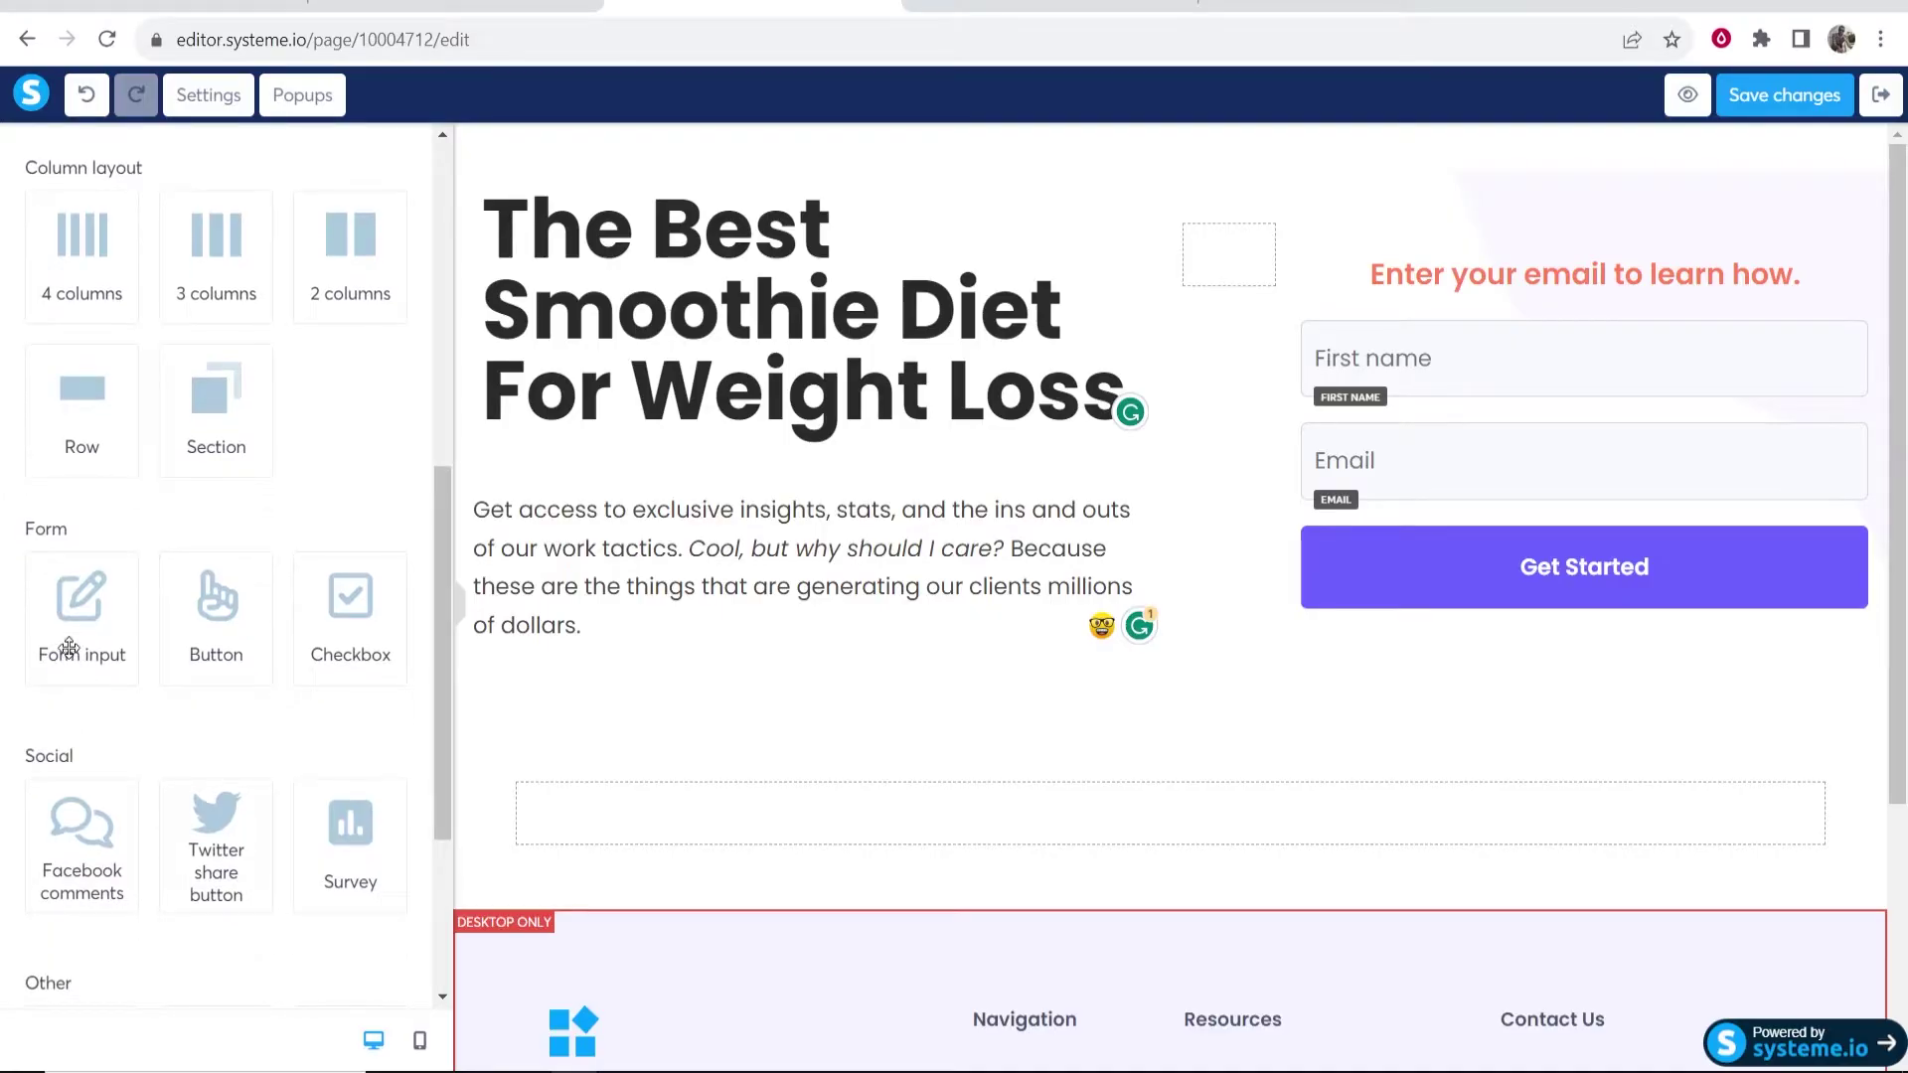
{"action": "left_click_drag", "start_coordinate": [72, 642], "coordinate": [1383, 517]}
{"action": "left_click", "coordinate": [1489, 572]}
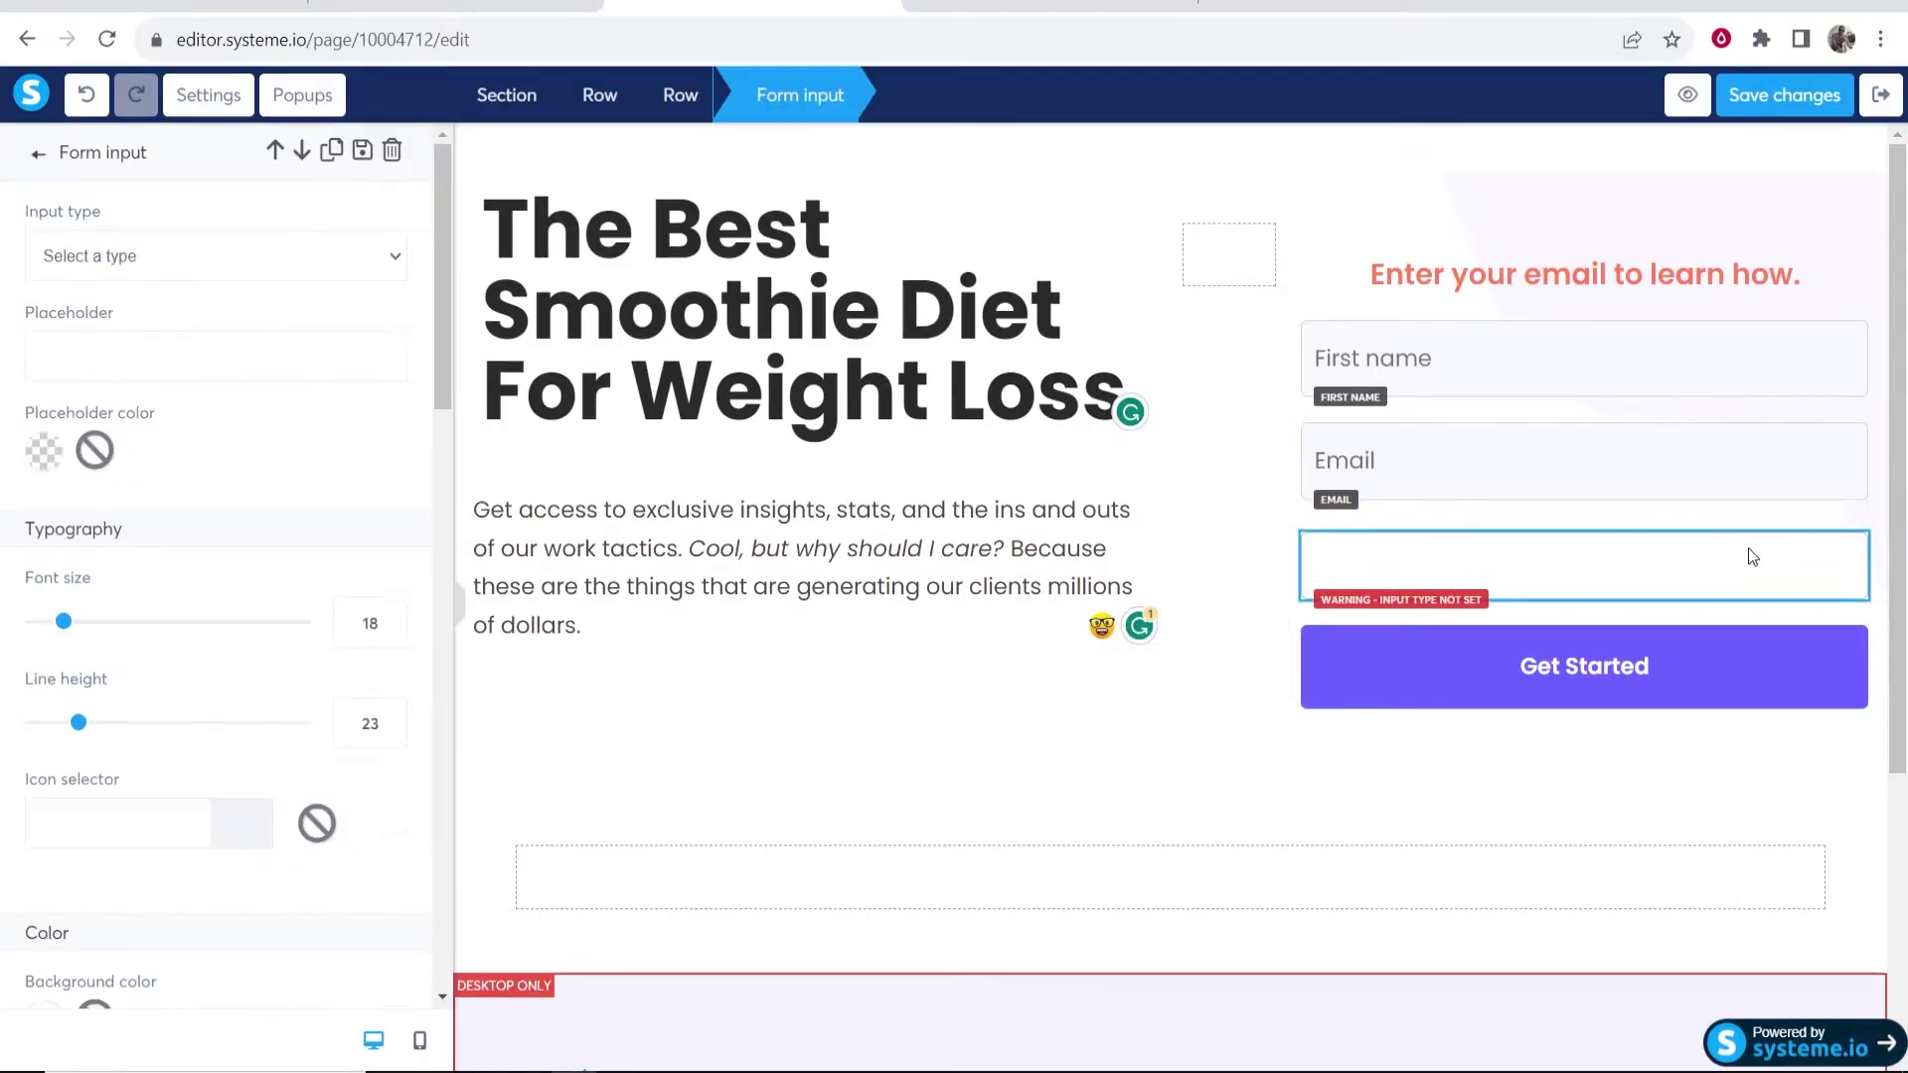
{"action": "left_click", "coordinate": [323, 261]}
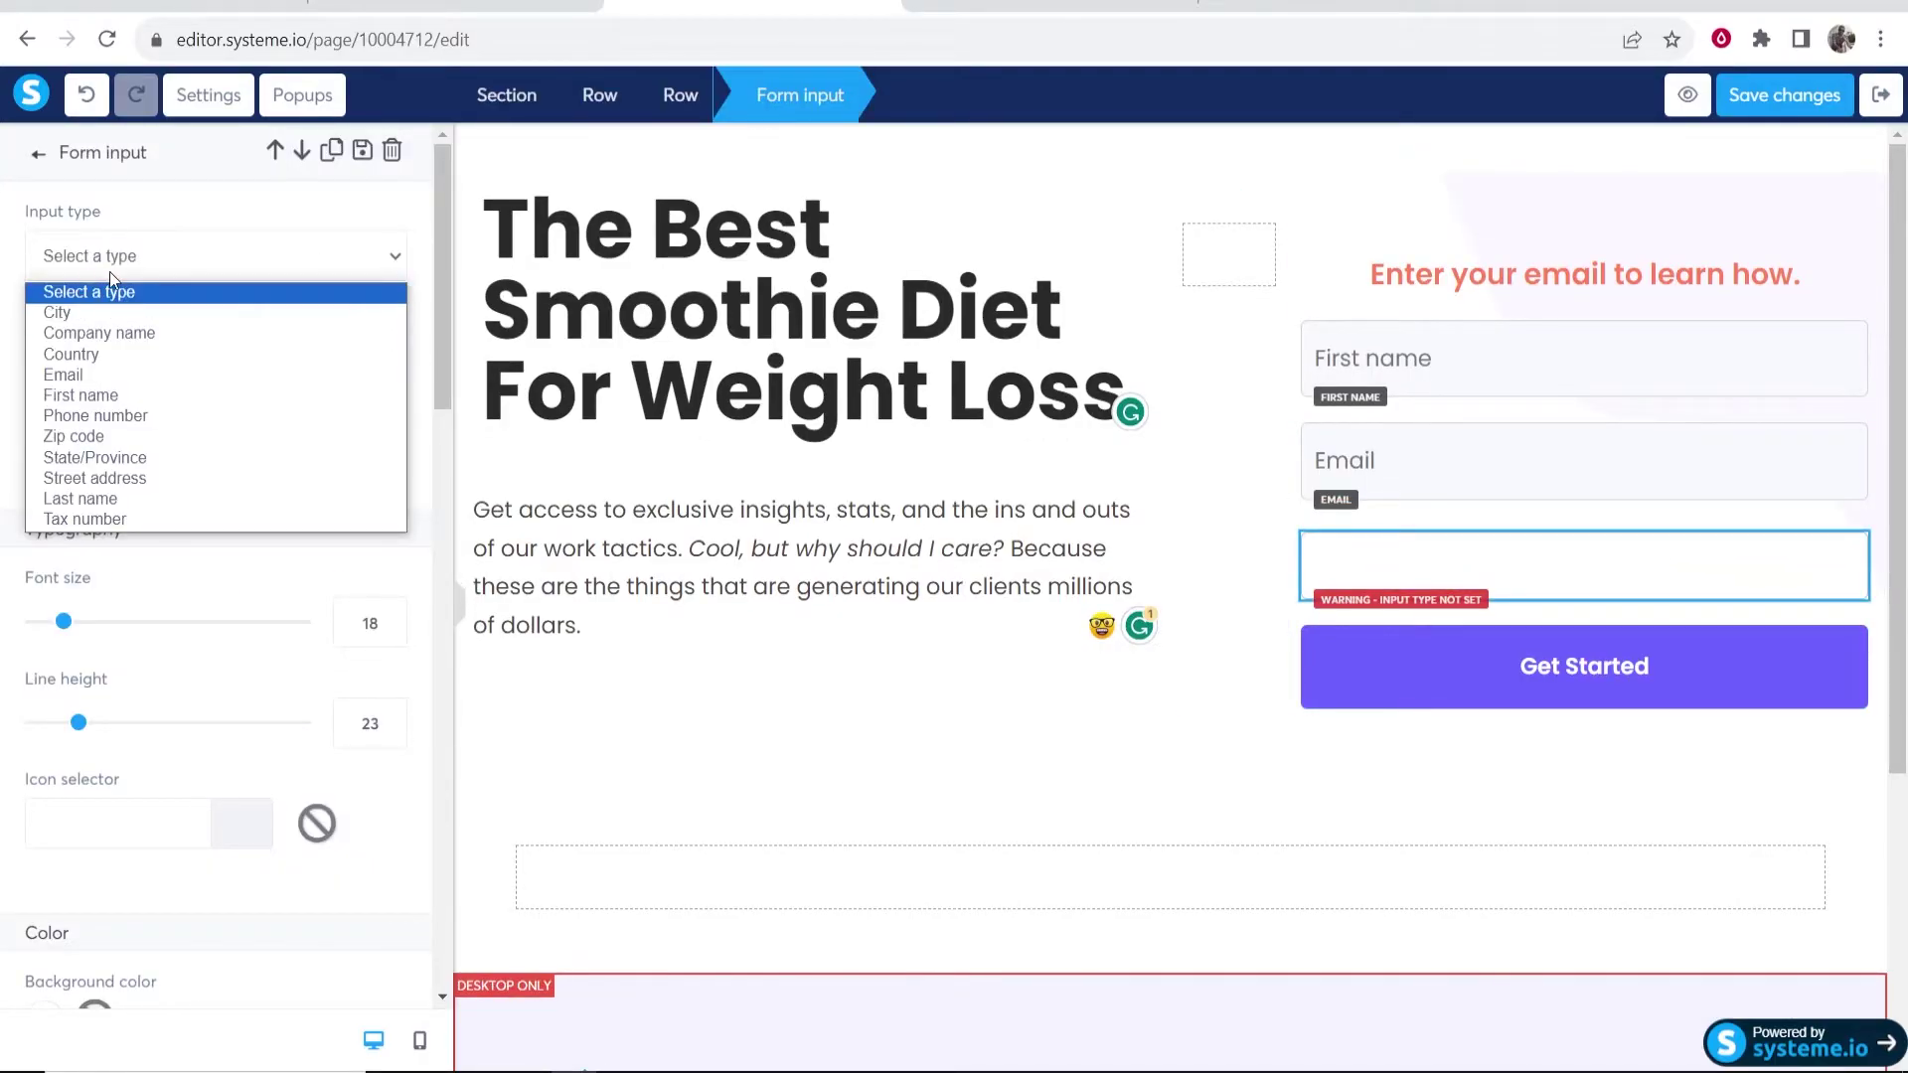
{"action": "left_click", "coordinate": [97, 417]}
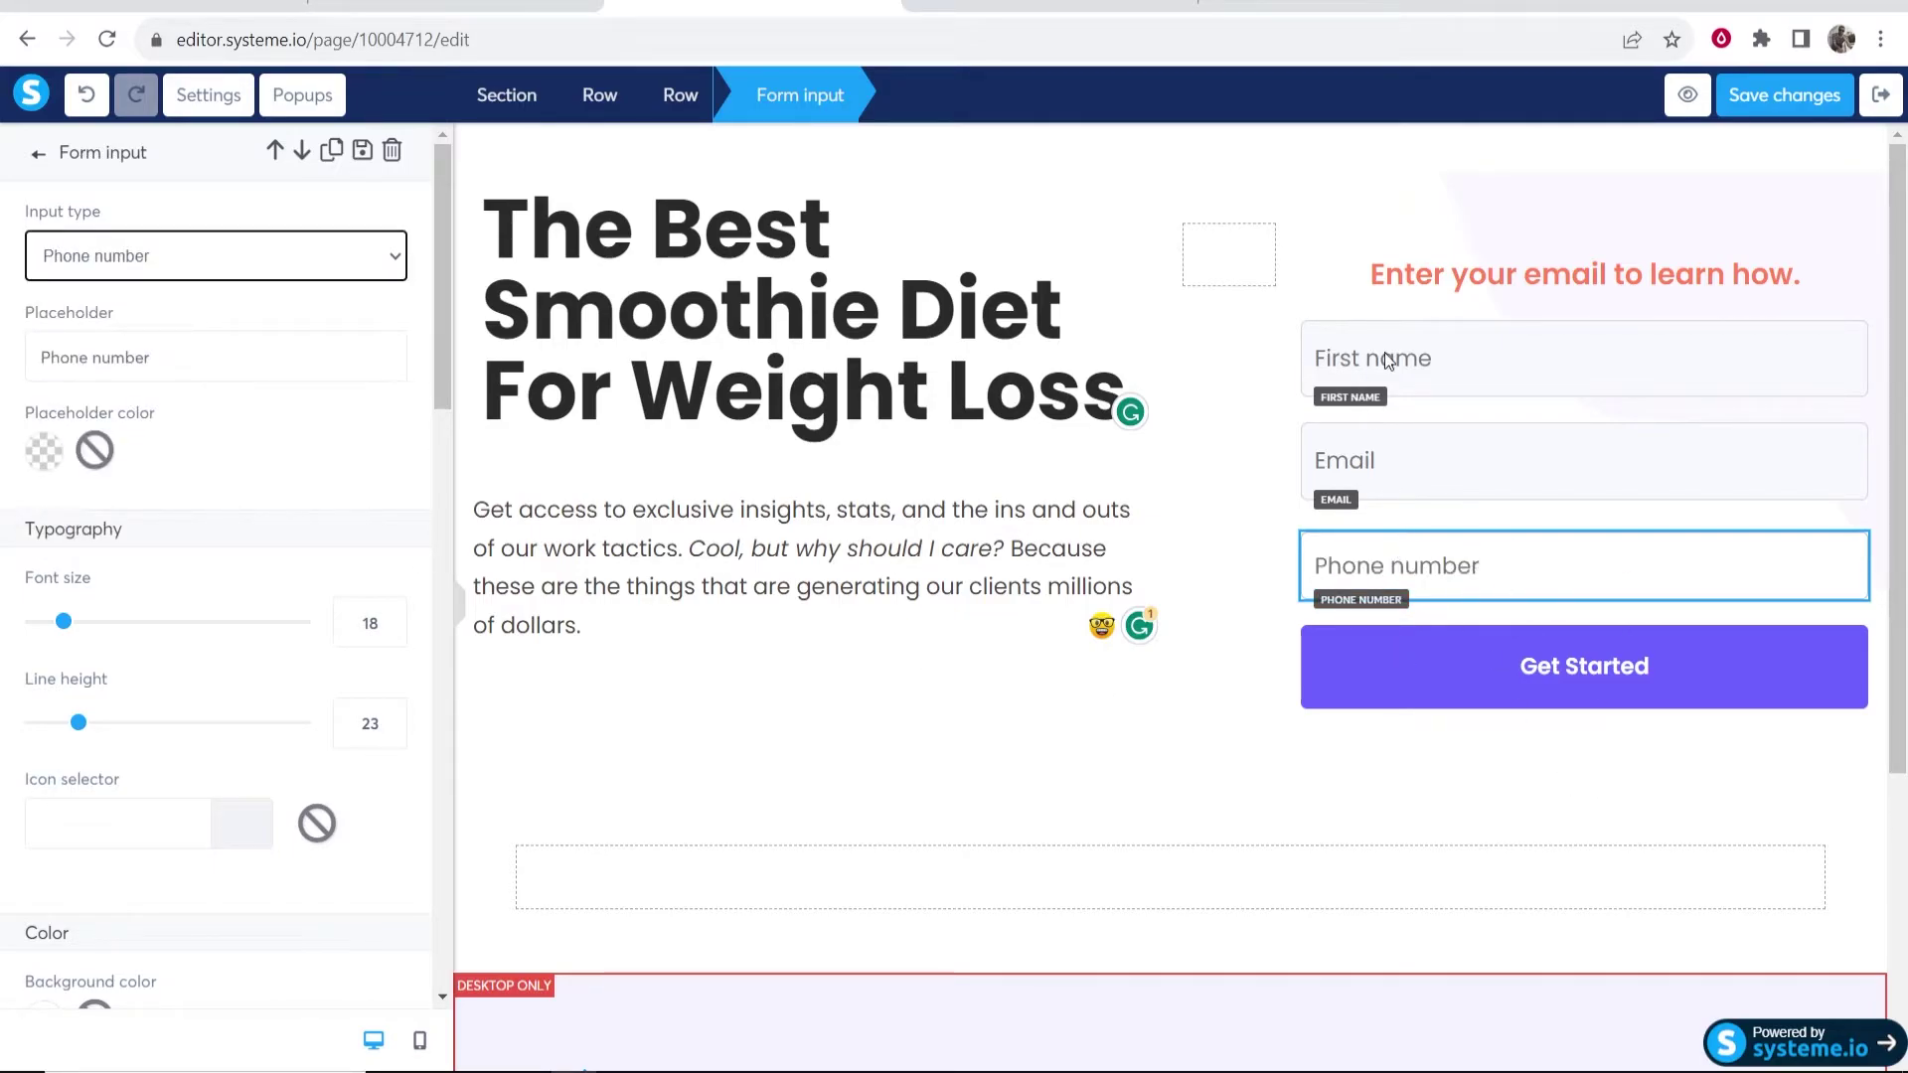
{"action": "scroll", "coordinate": [383, 414], "scroll_direction": "down", "scroll_amount": 5}
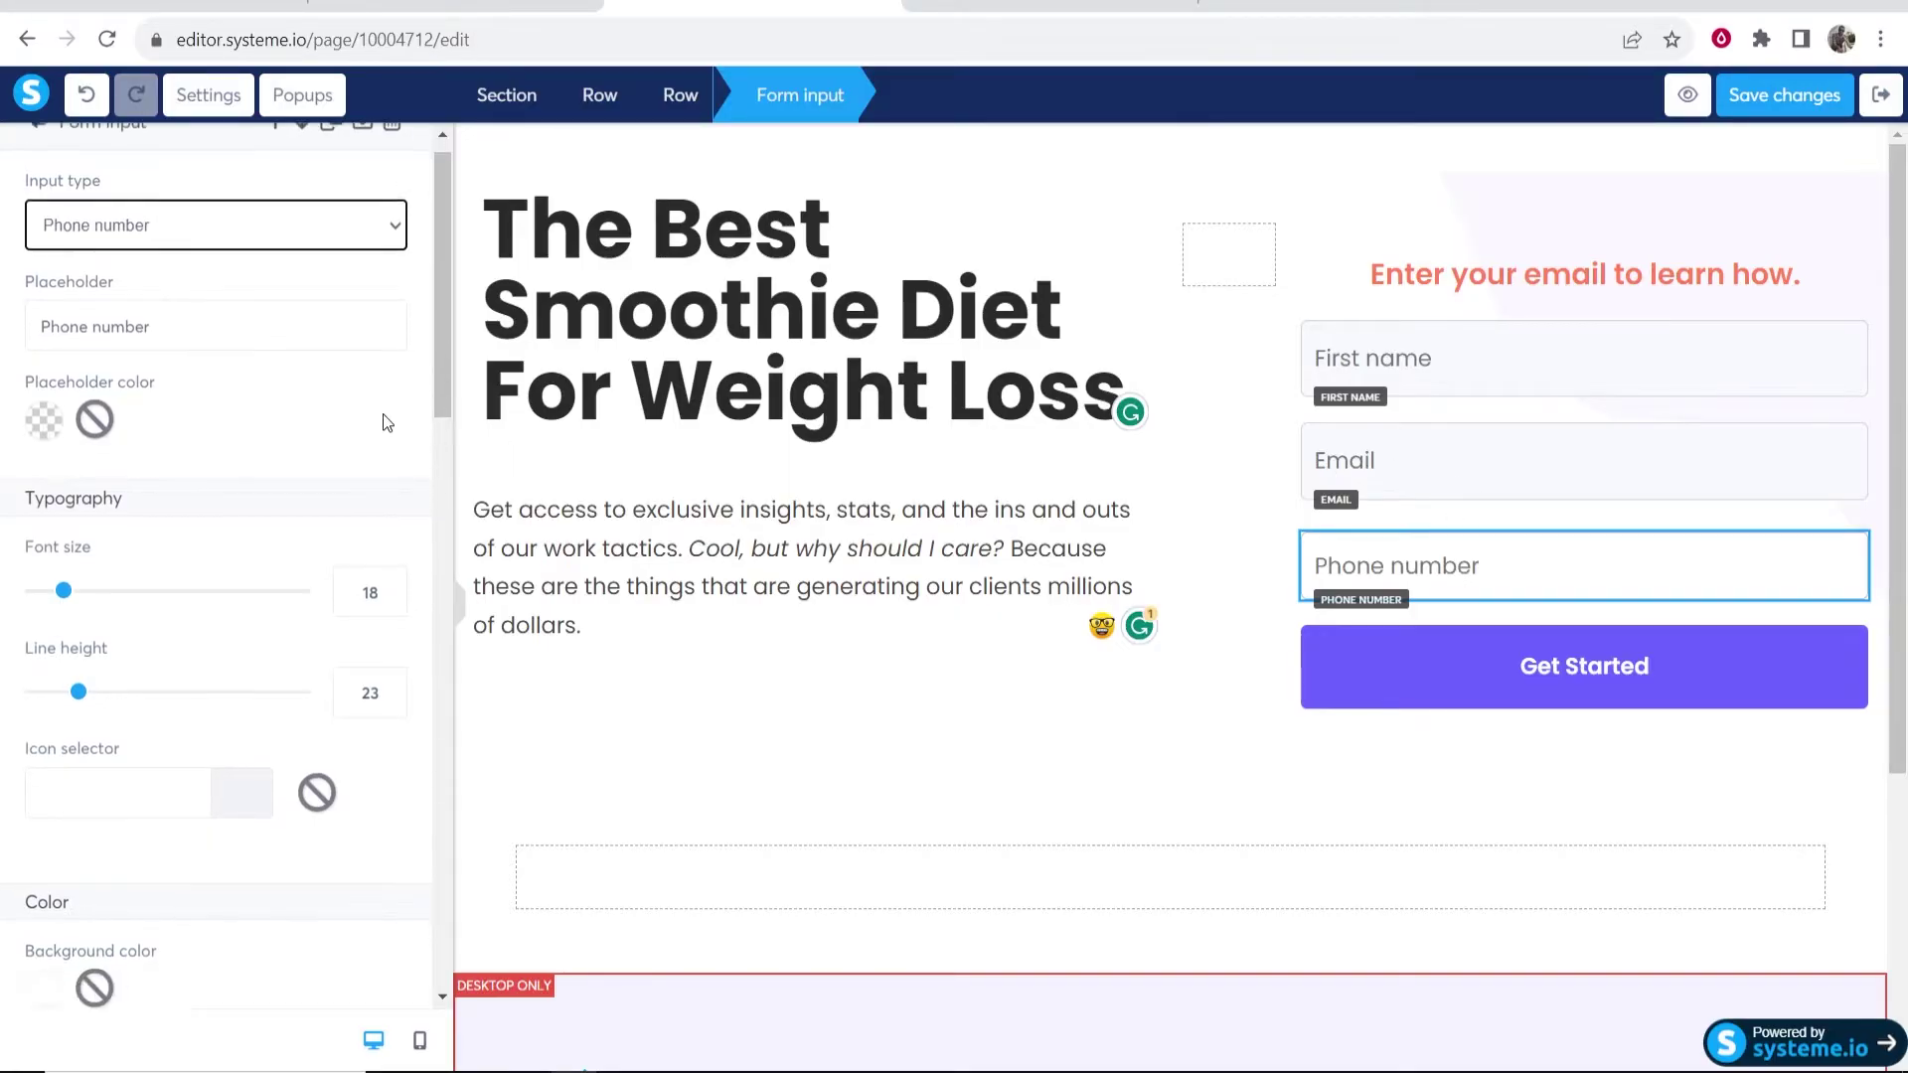
{"action": "key", "text": "Escape"}
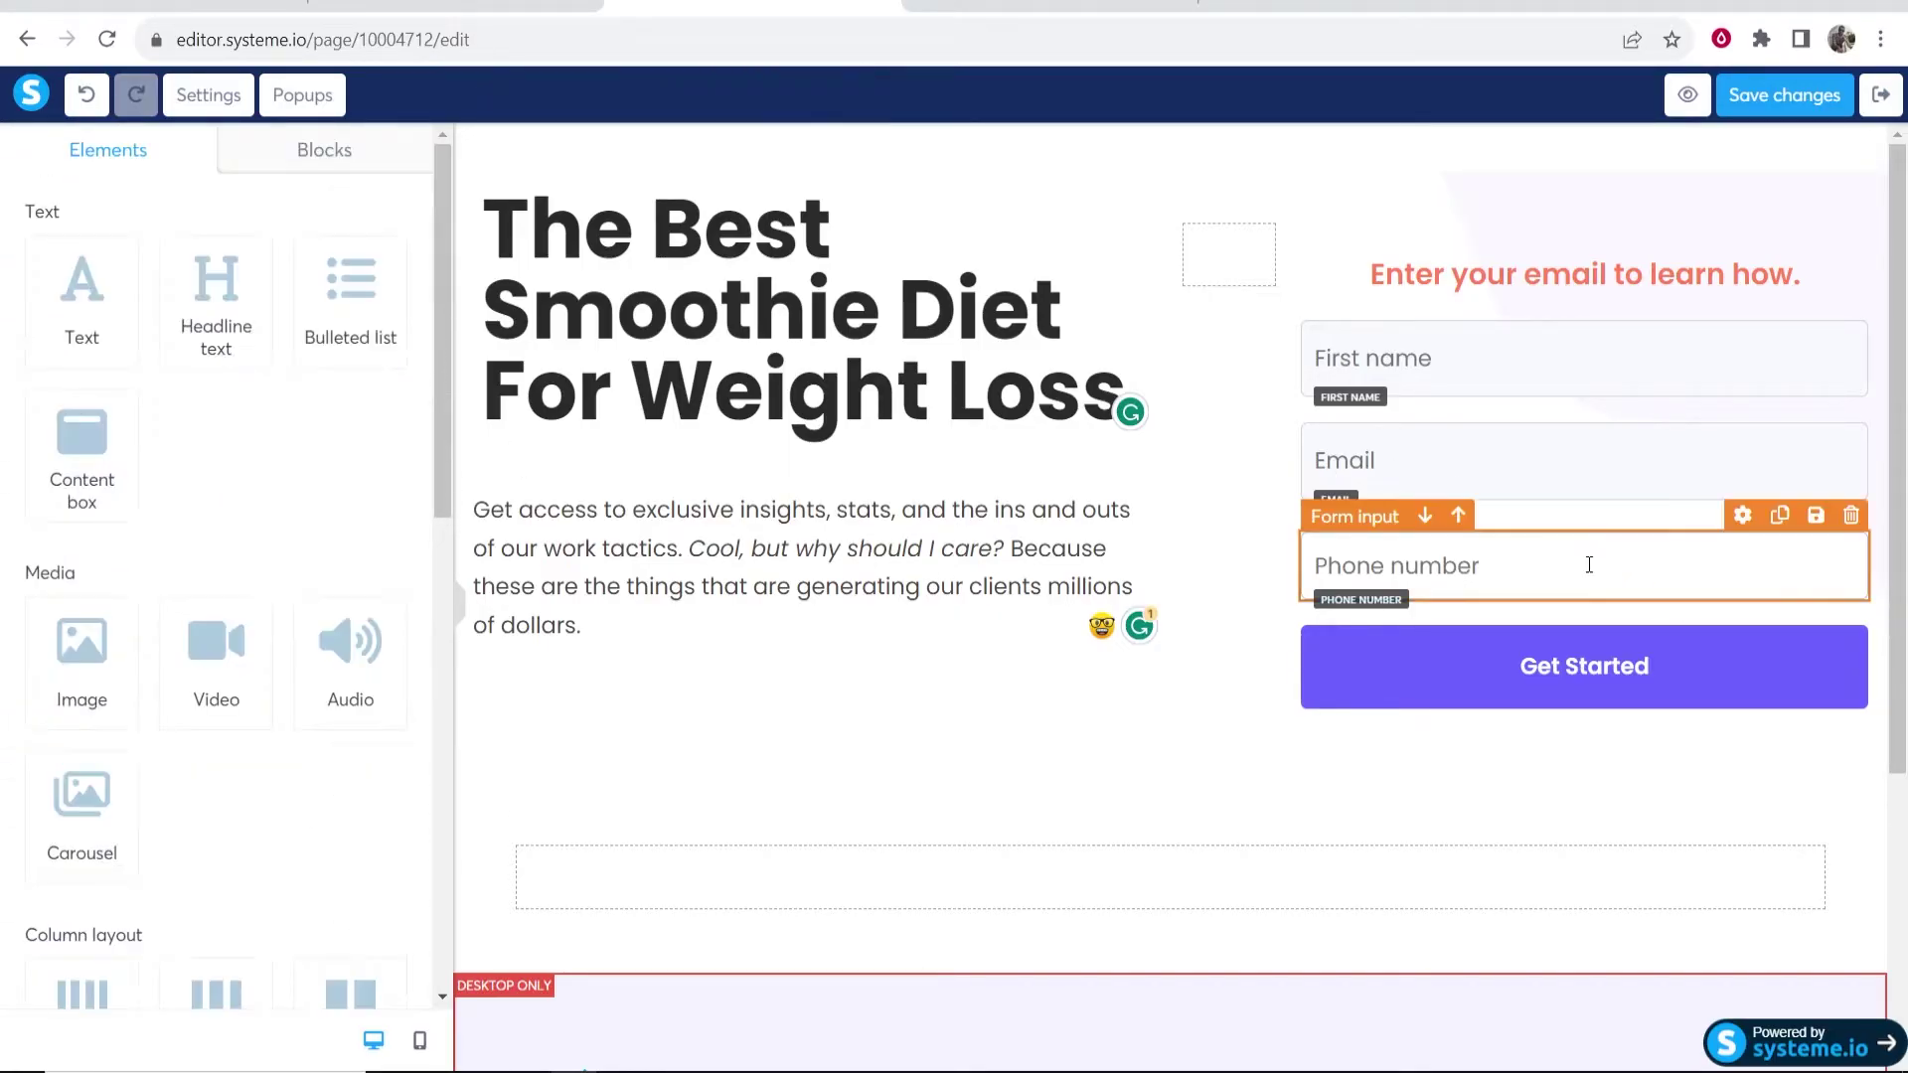
{"action": "left_click", "coordinate": [1850, 537]}
{"action": "key", "text": "Escape"}
{"action": "left_click", "coordinate": [1851, 514]}
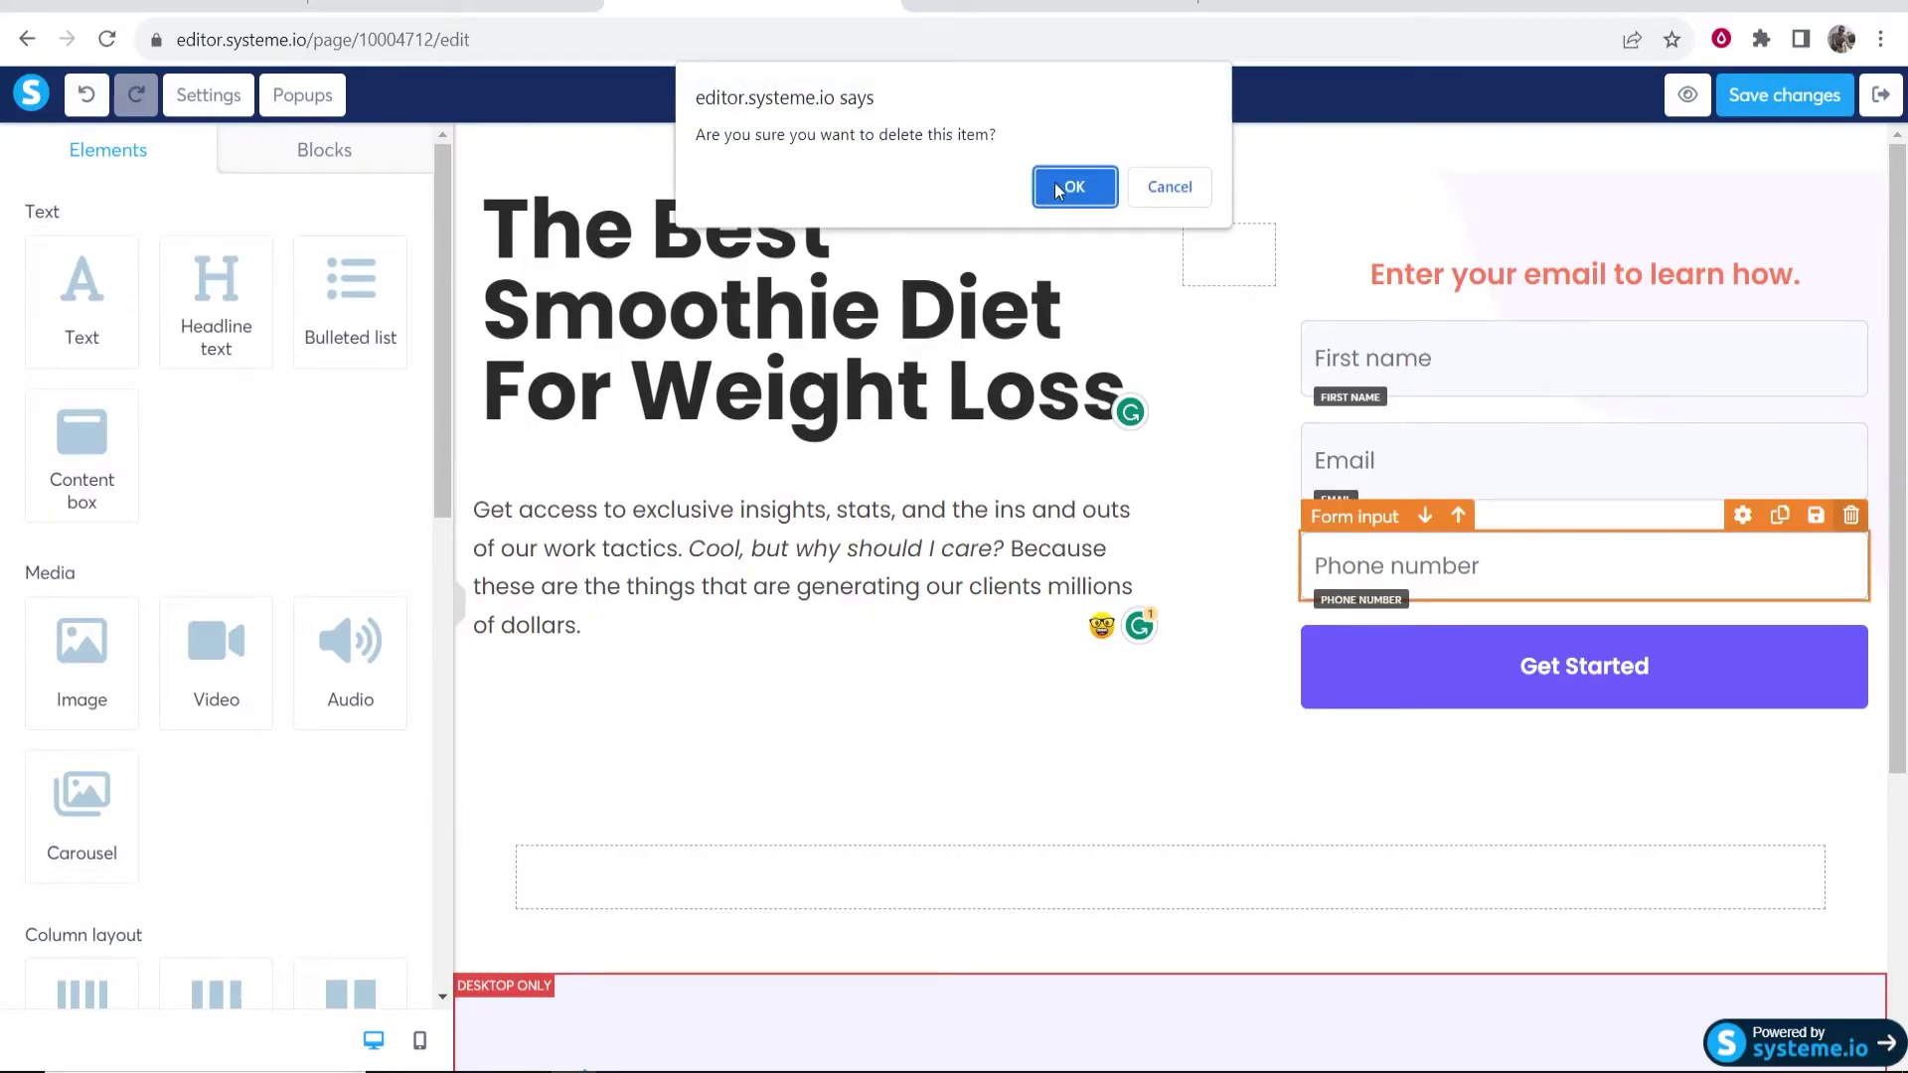
{"action": "left_click", "coordinate": [1065, 184]}
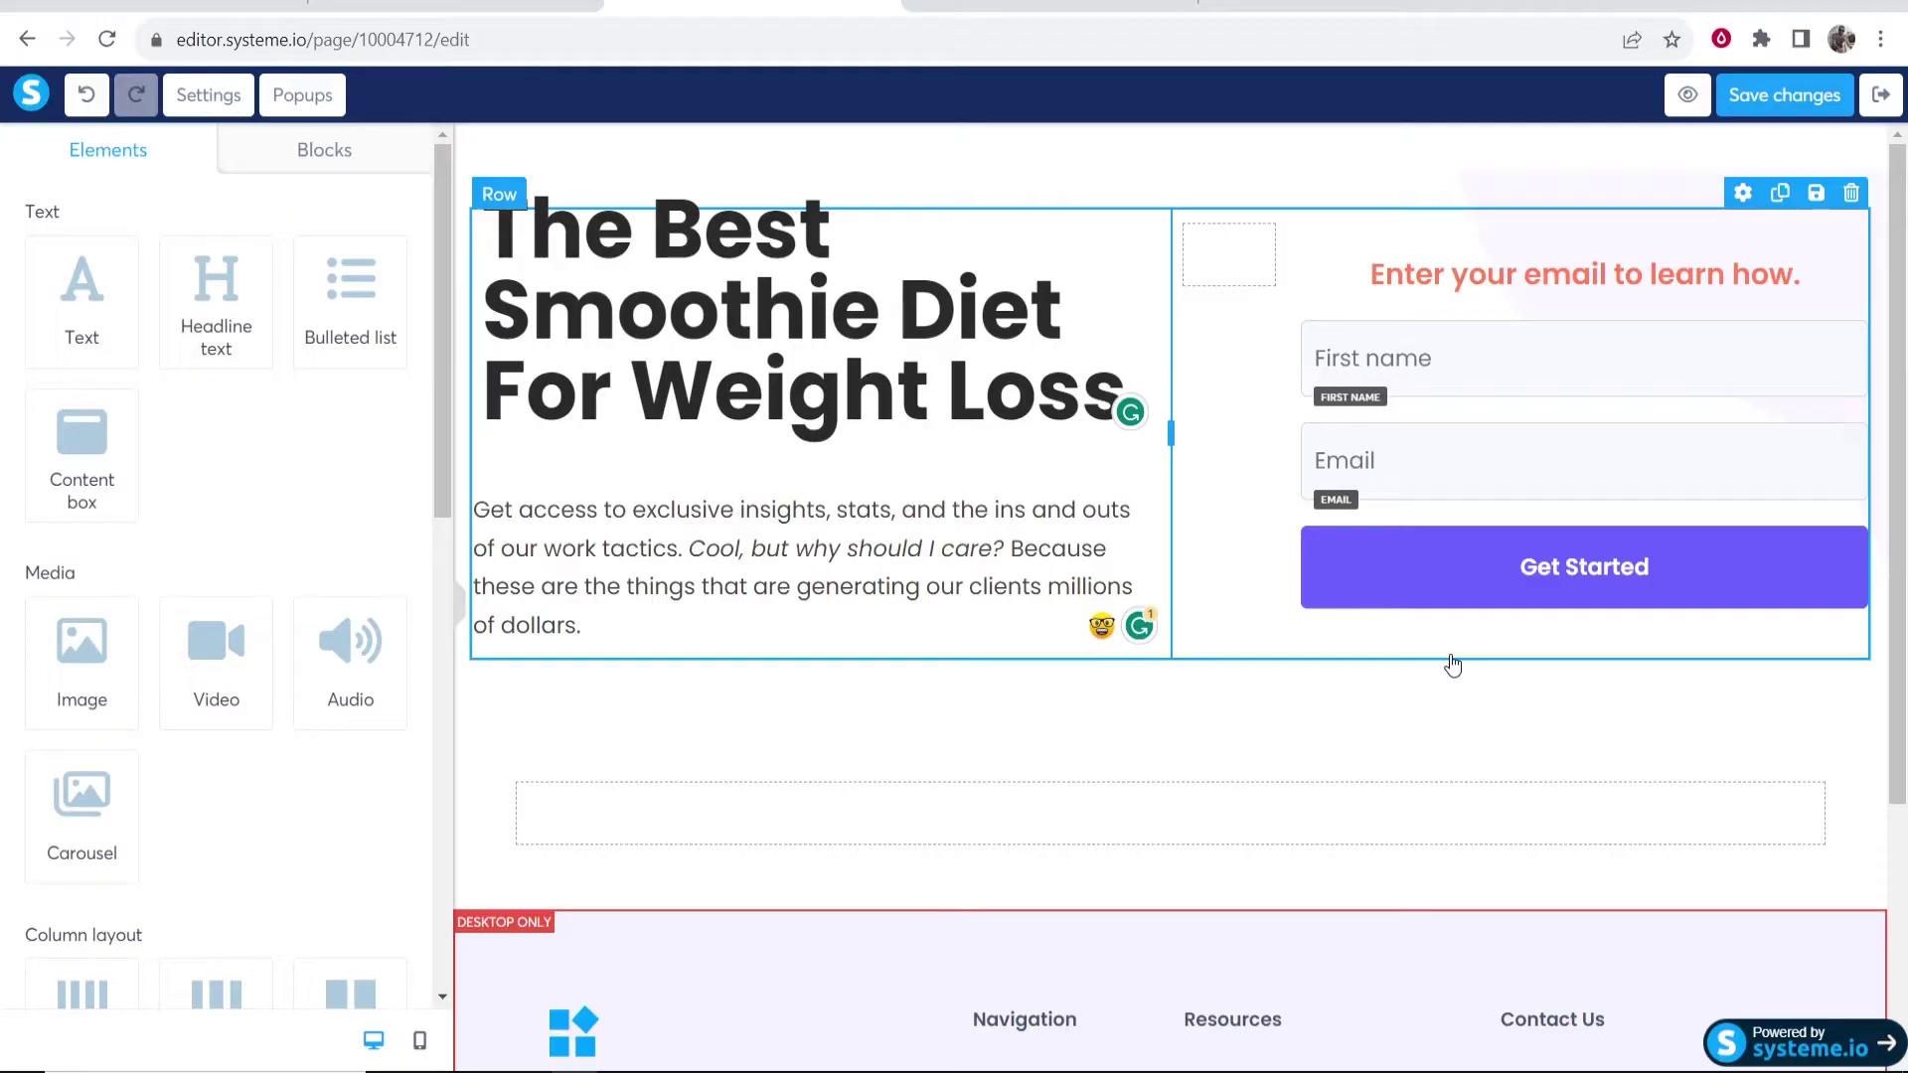
- Make Get Started send the form and redirect to the next step, then save the page
{"action": "left_click", "coordinate": [1614, 574]}
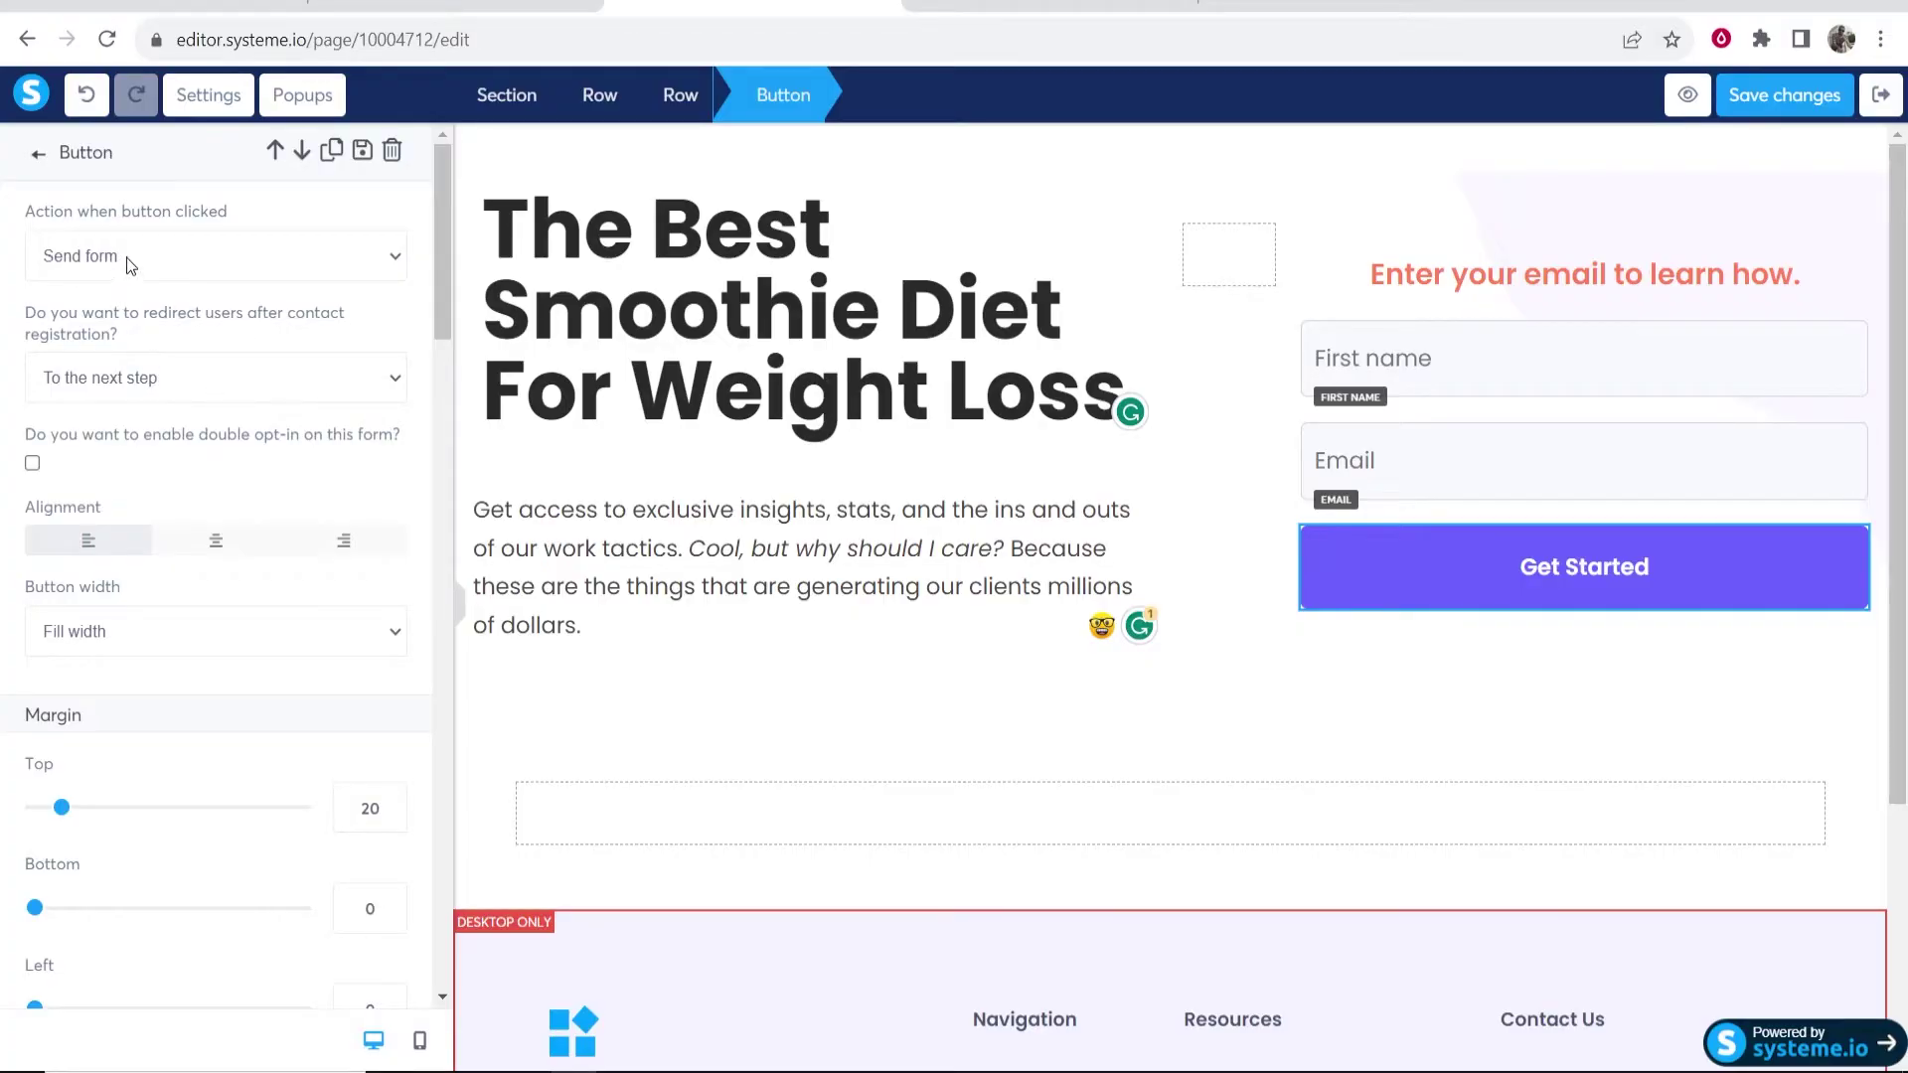
{"action": "left_click_drag", "start_coordinate": [22, 211], "coordinate": [255, 206]}
{"action": "left_click", "coordinate": [254, 205]}
{"action": "left_click_drag", "start_coordinate": [17, 308], "coordinate": [117, 336]}
{"action": "left_click", "coordinate": [127, 338]}
{"action": "left_click", "coordinate": [1749, 96]}
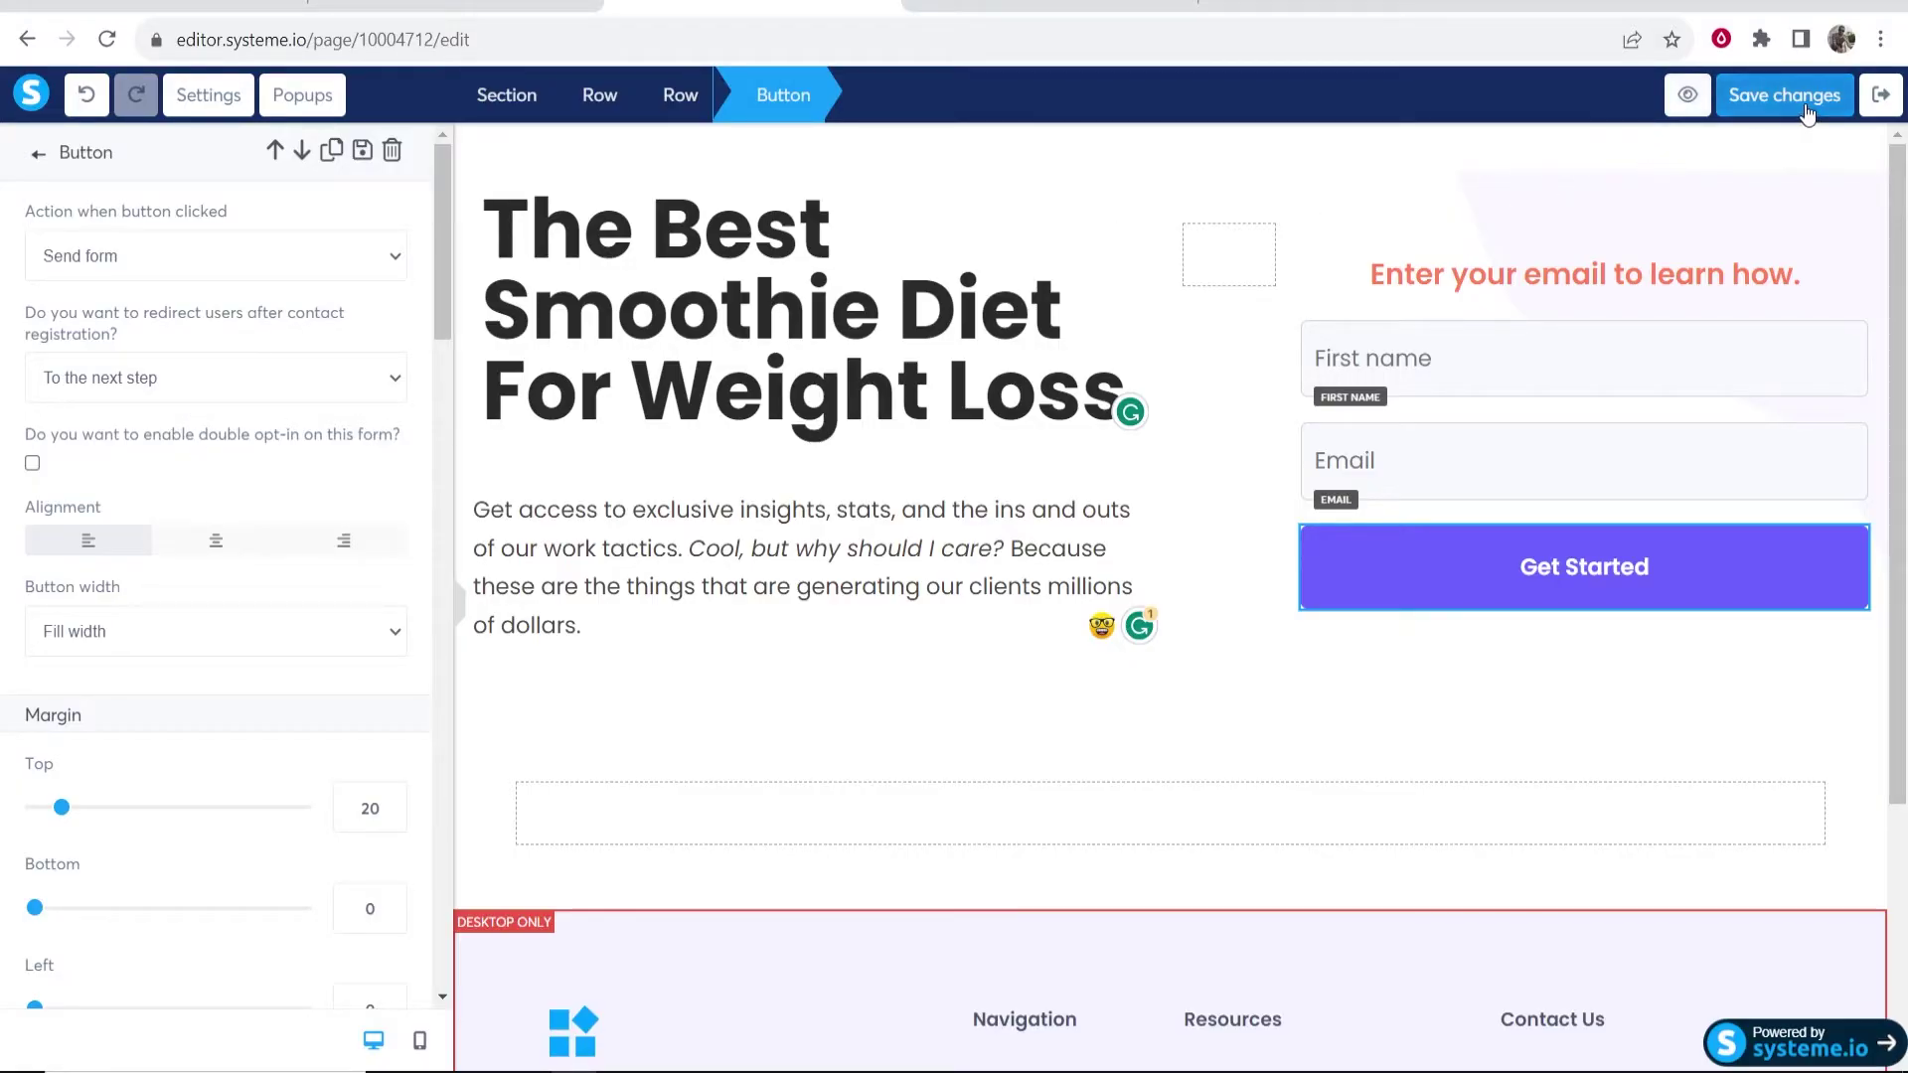
- Preview and save the squeeze page, then exit the editor to the YouTube Tutorial funnel
{"action": "left_click", "coordinate": [1699, 99]}
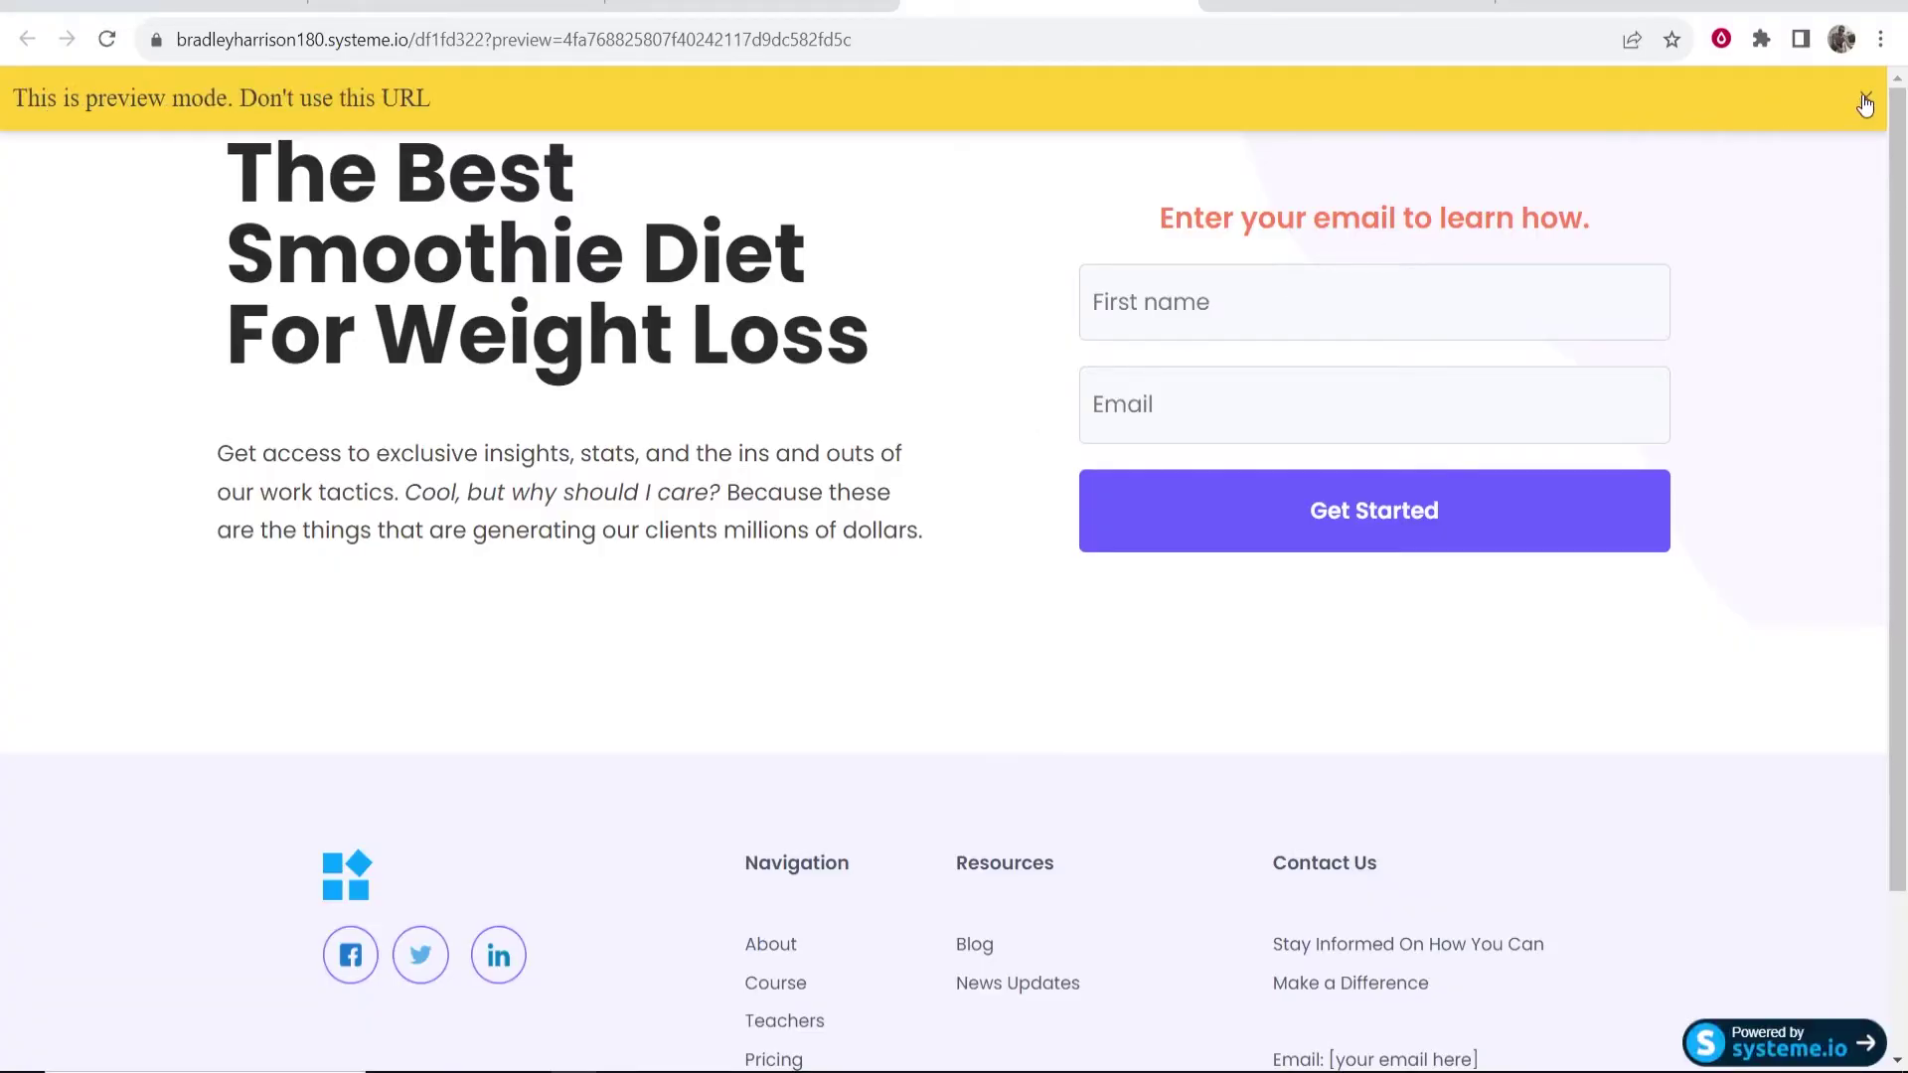
{"action": "left_click", "coordinate": [1864, 99]}
{"action": "left_click_drag", "start_coordinate": [266, 224], "coordinate": [531, 315]}
{"action": "left_click", "coordinate": [530, 315]}
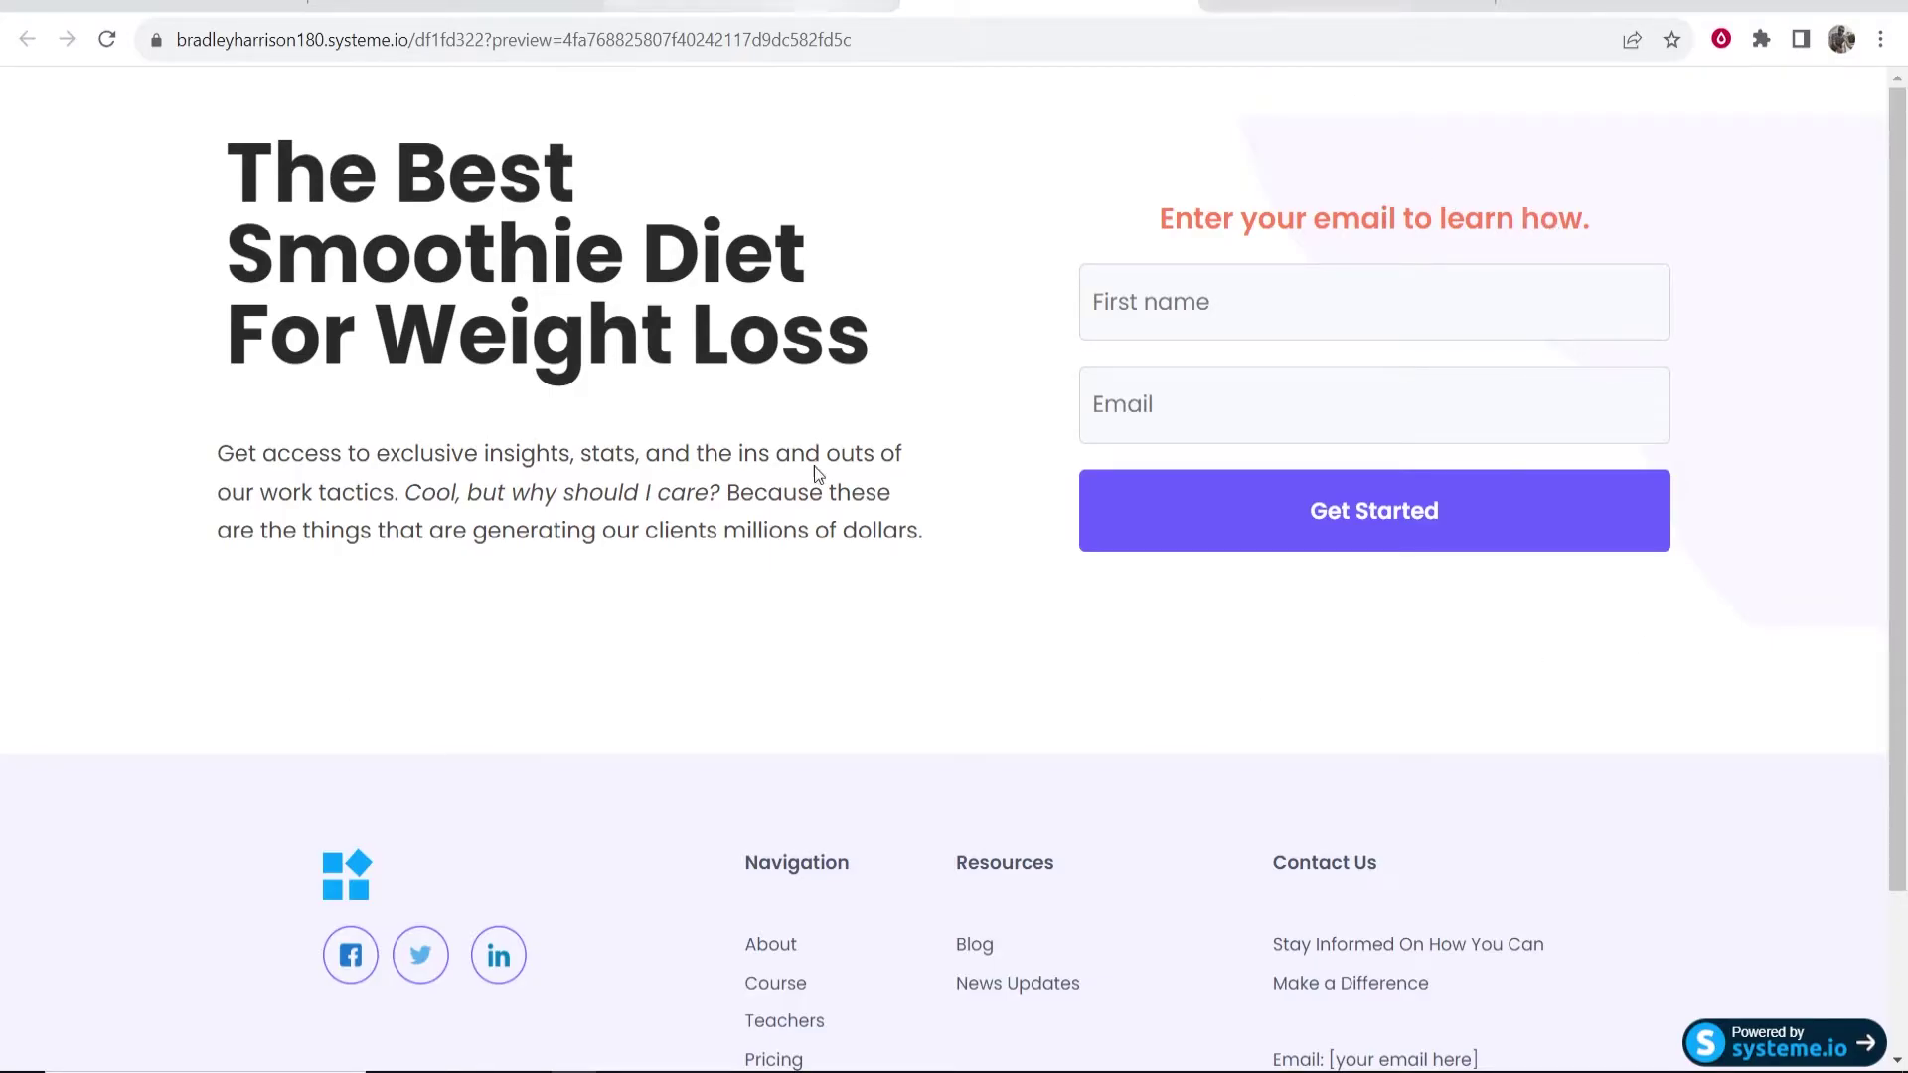
{"action": "left_click", "coordinate": [752, 6]}
{"action": "left_click", "coordinate": [1763, 95]}
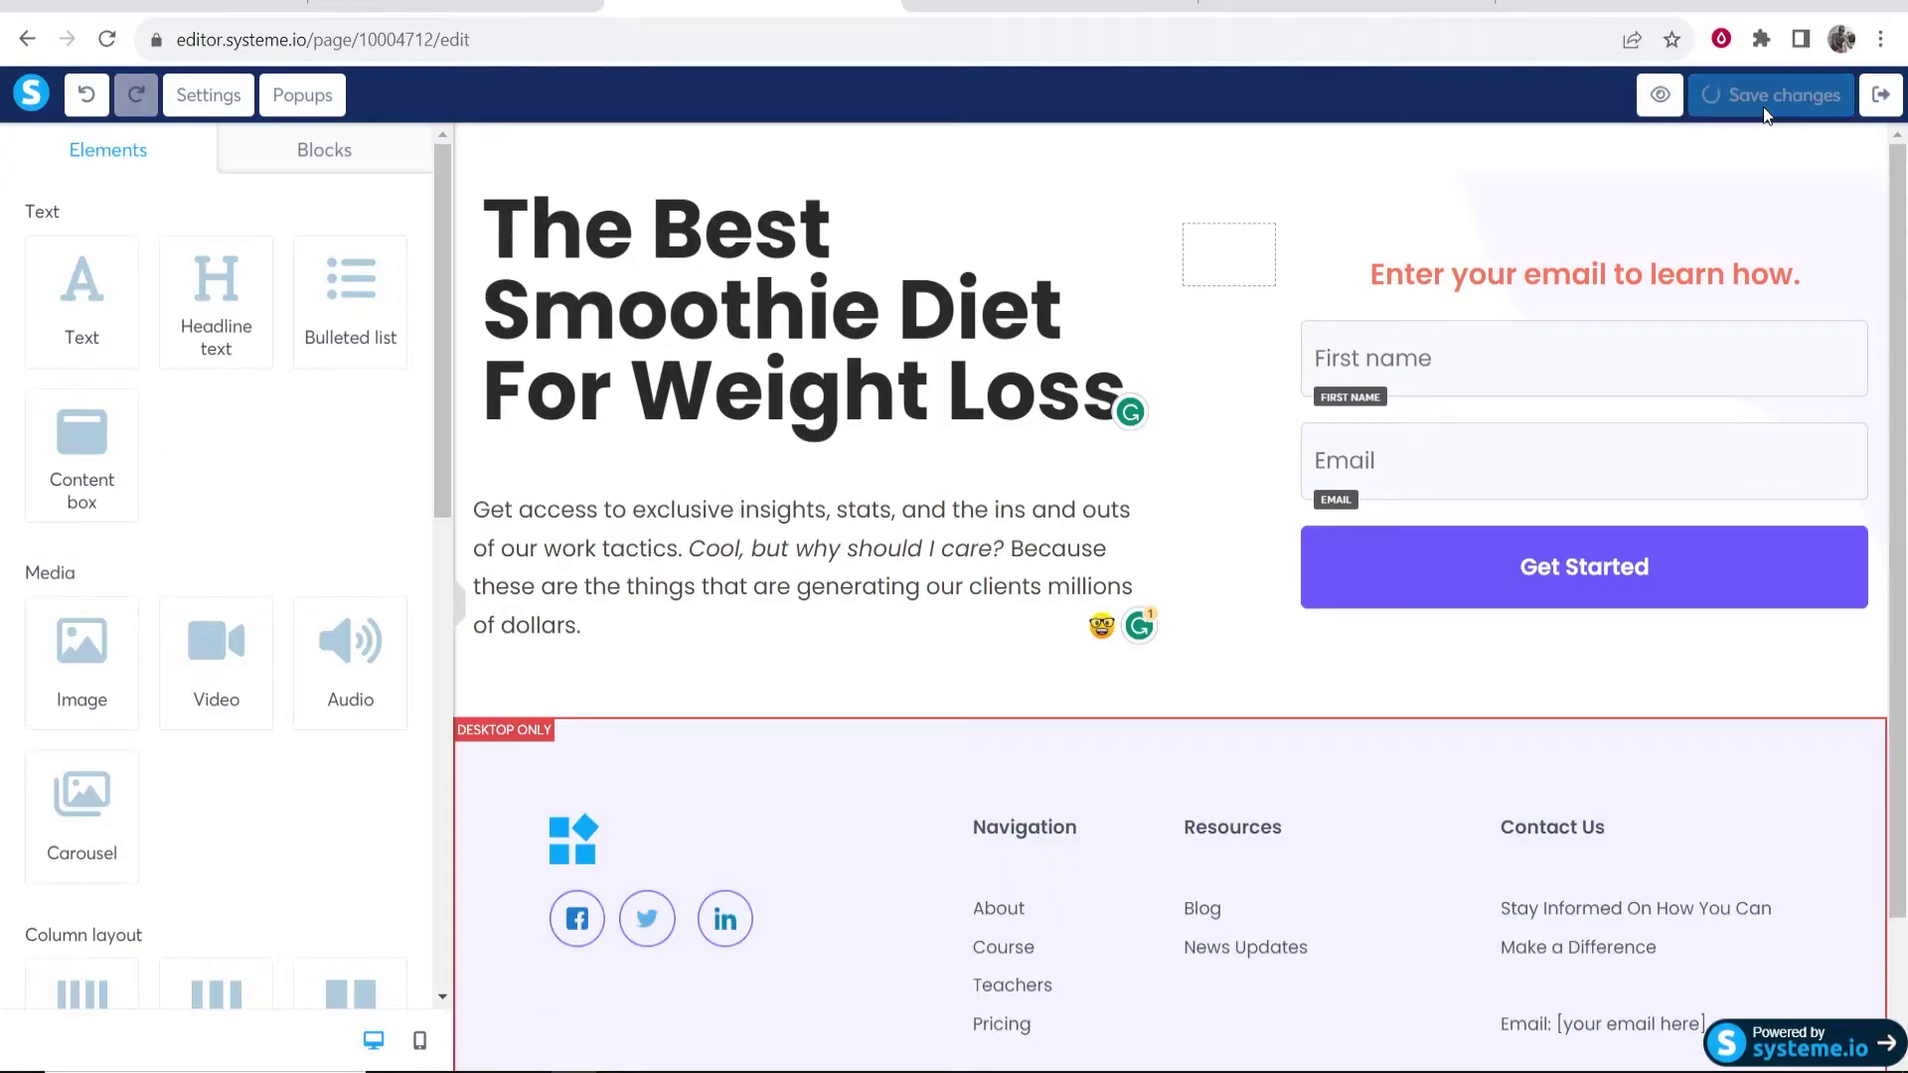
{"action": "left_click", "coordinate": [1676, 101]}
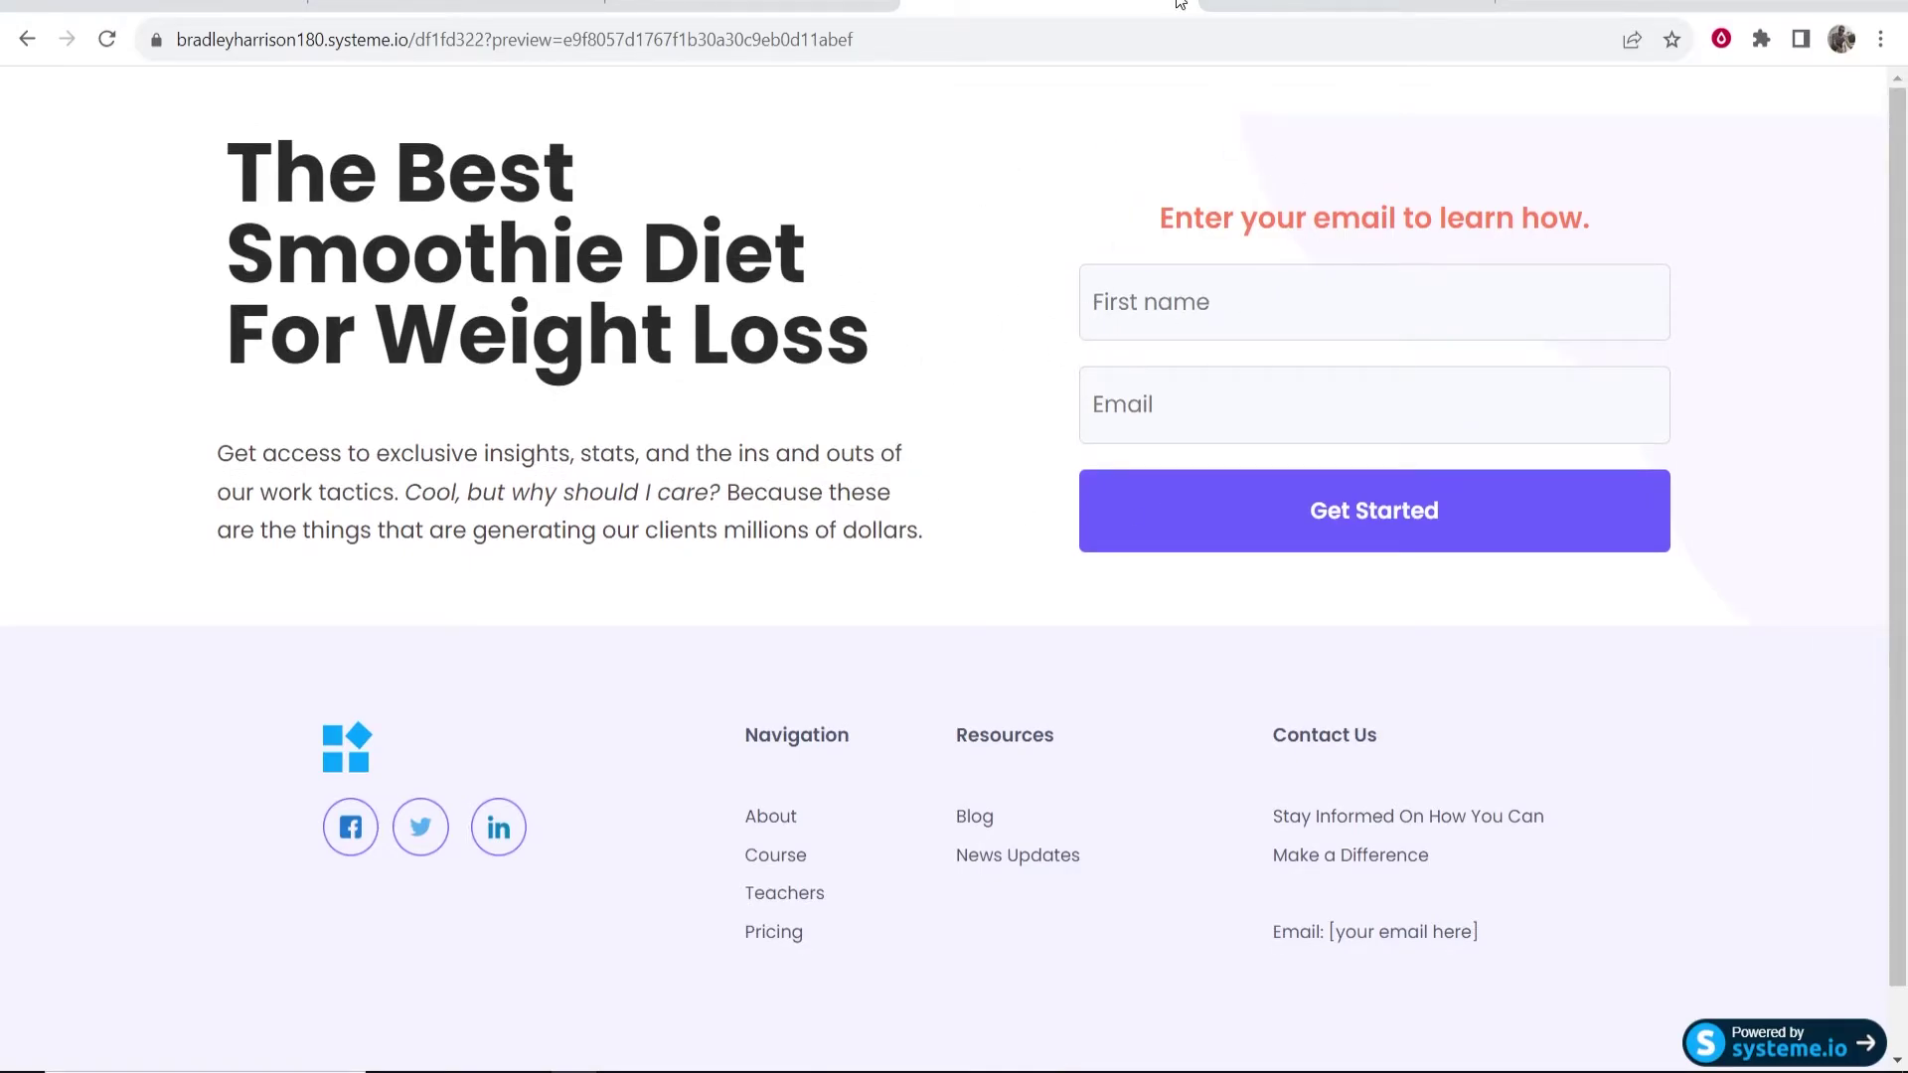
{"action": "key", "text": "ctrl+shift+Tab"}
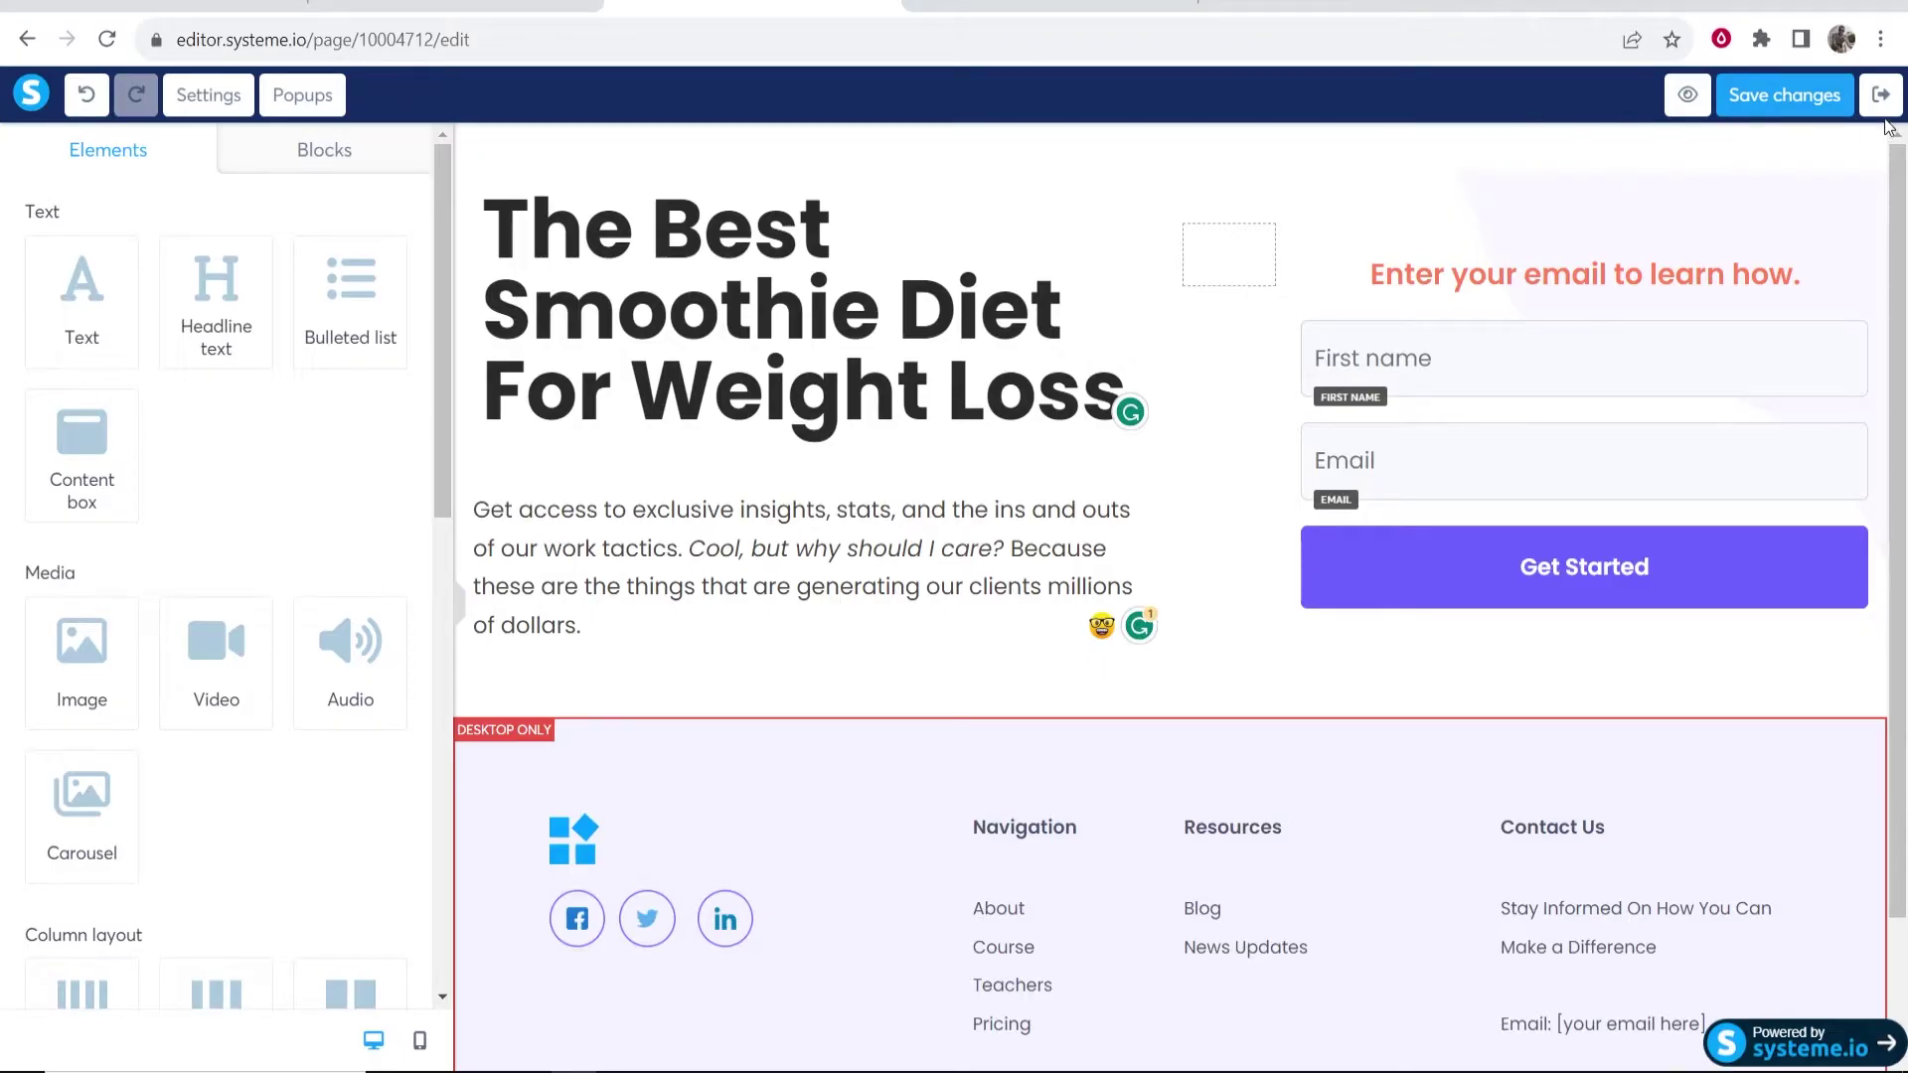
{"action": "left_click", "coordinate": [1881, 104]}
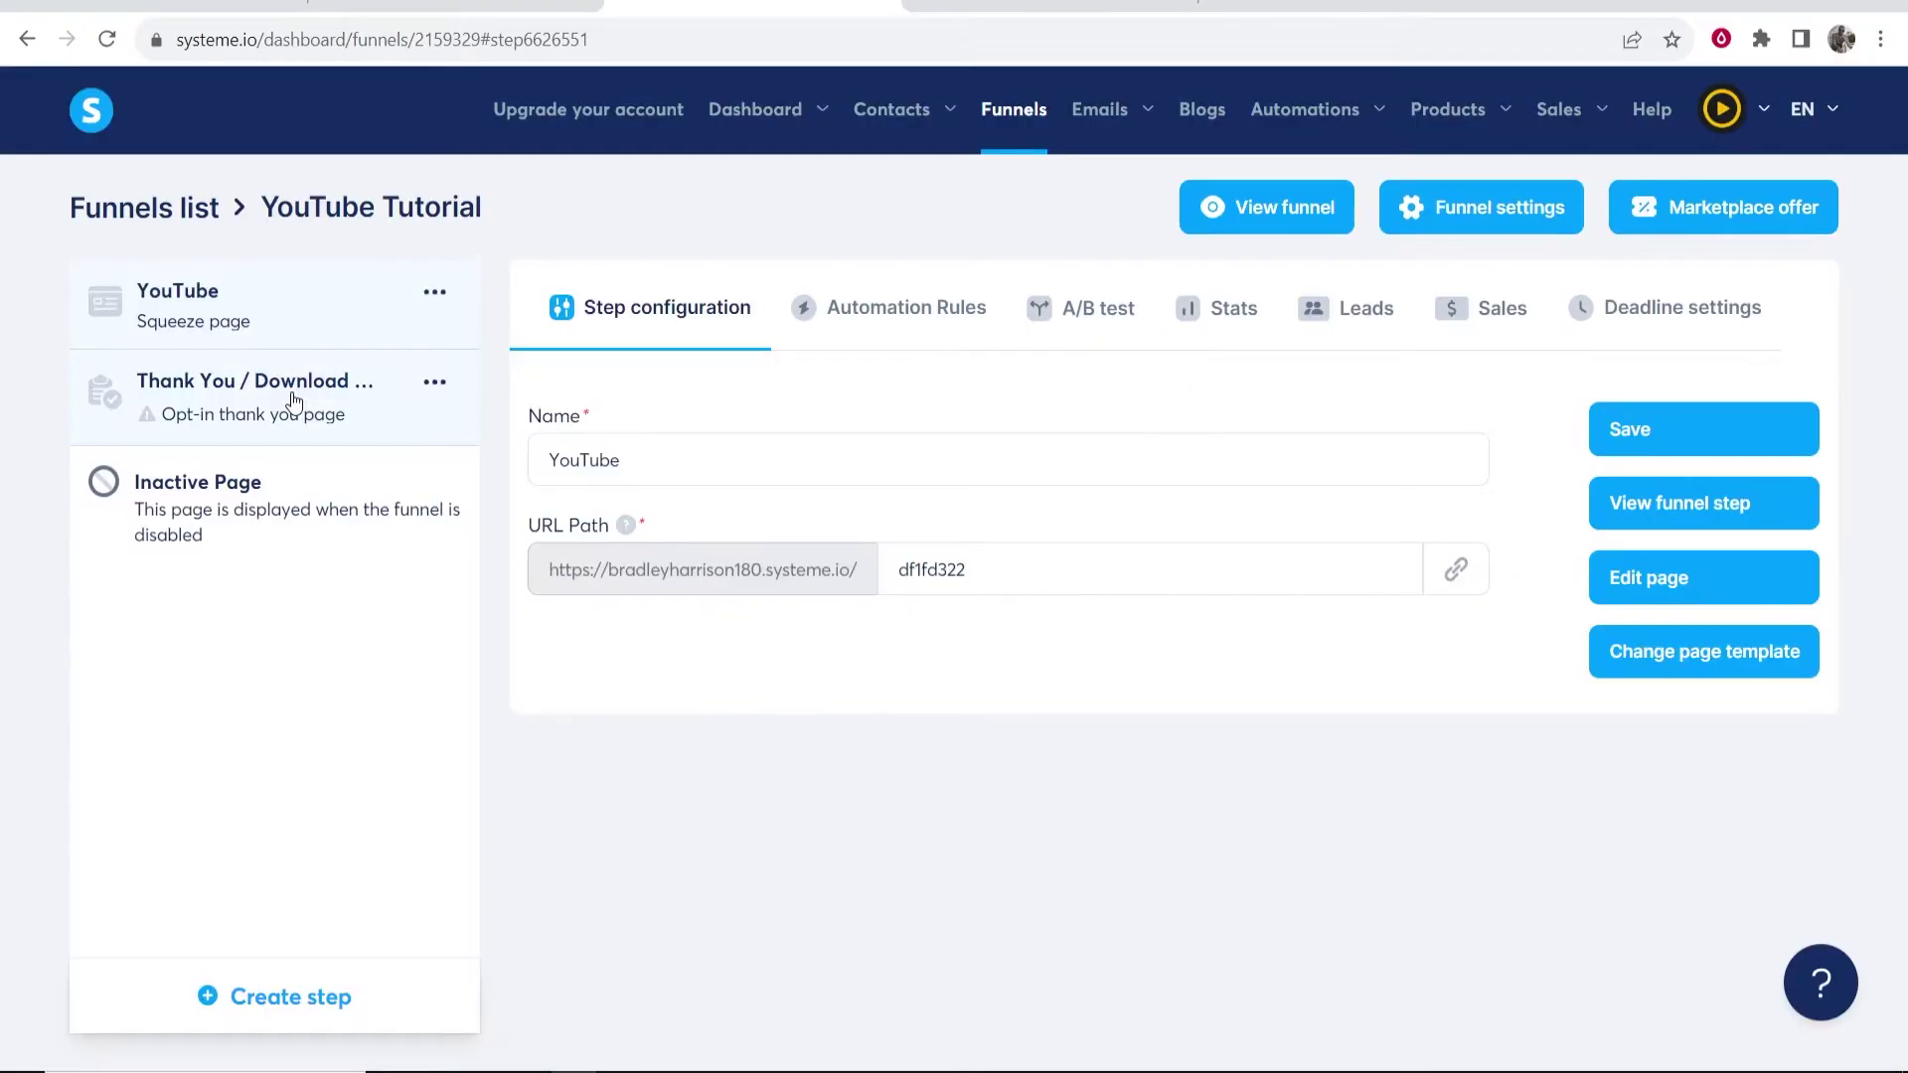
- Open the Thank You / Download step and select the 'Thank you for registering!' template, showing 30 per page
{"action": "left_click", "coordinate": [248, 425]}
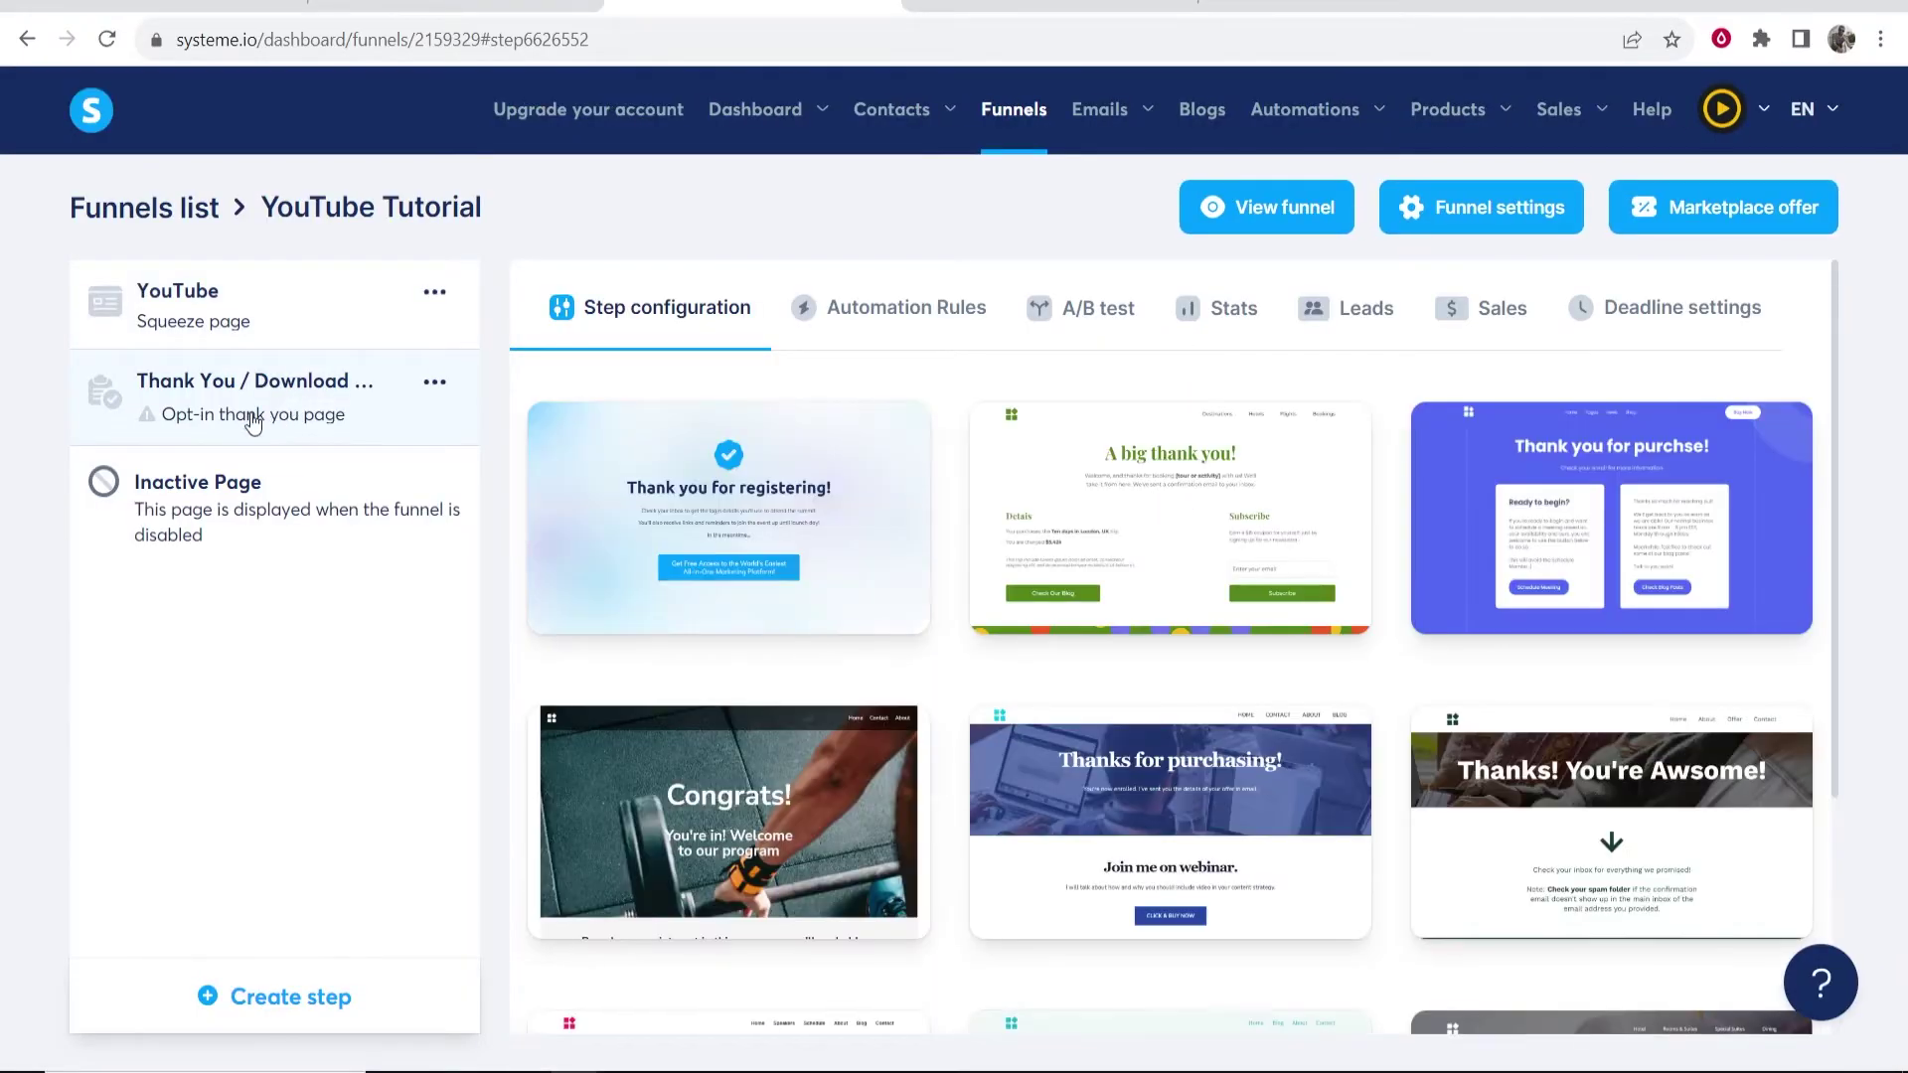
{"action": "scroll", "coordinate": [1559, 514], "scroll_direction": "down", "scroll_amount": 1}
{"action": "scroll", "coordinate": [1560, 515], "scroll_direction": "down", "scroll_amount": 1}
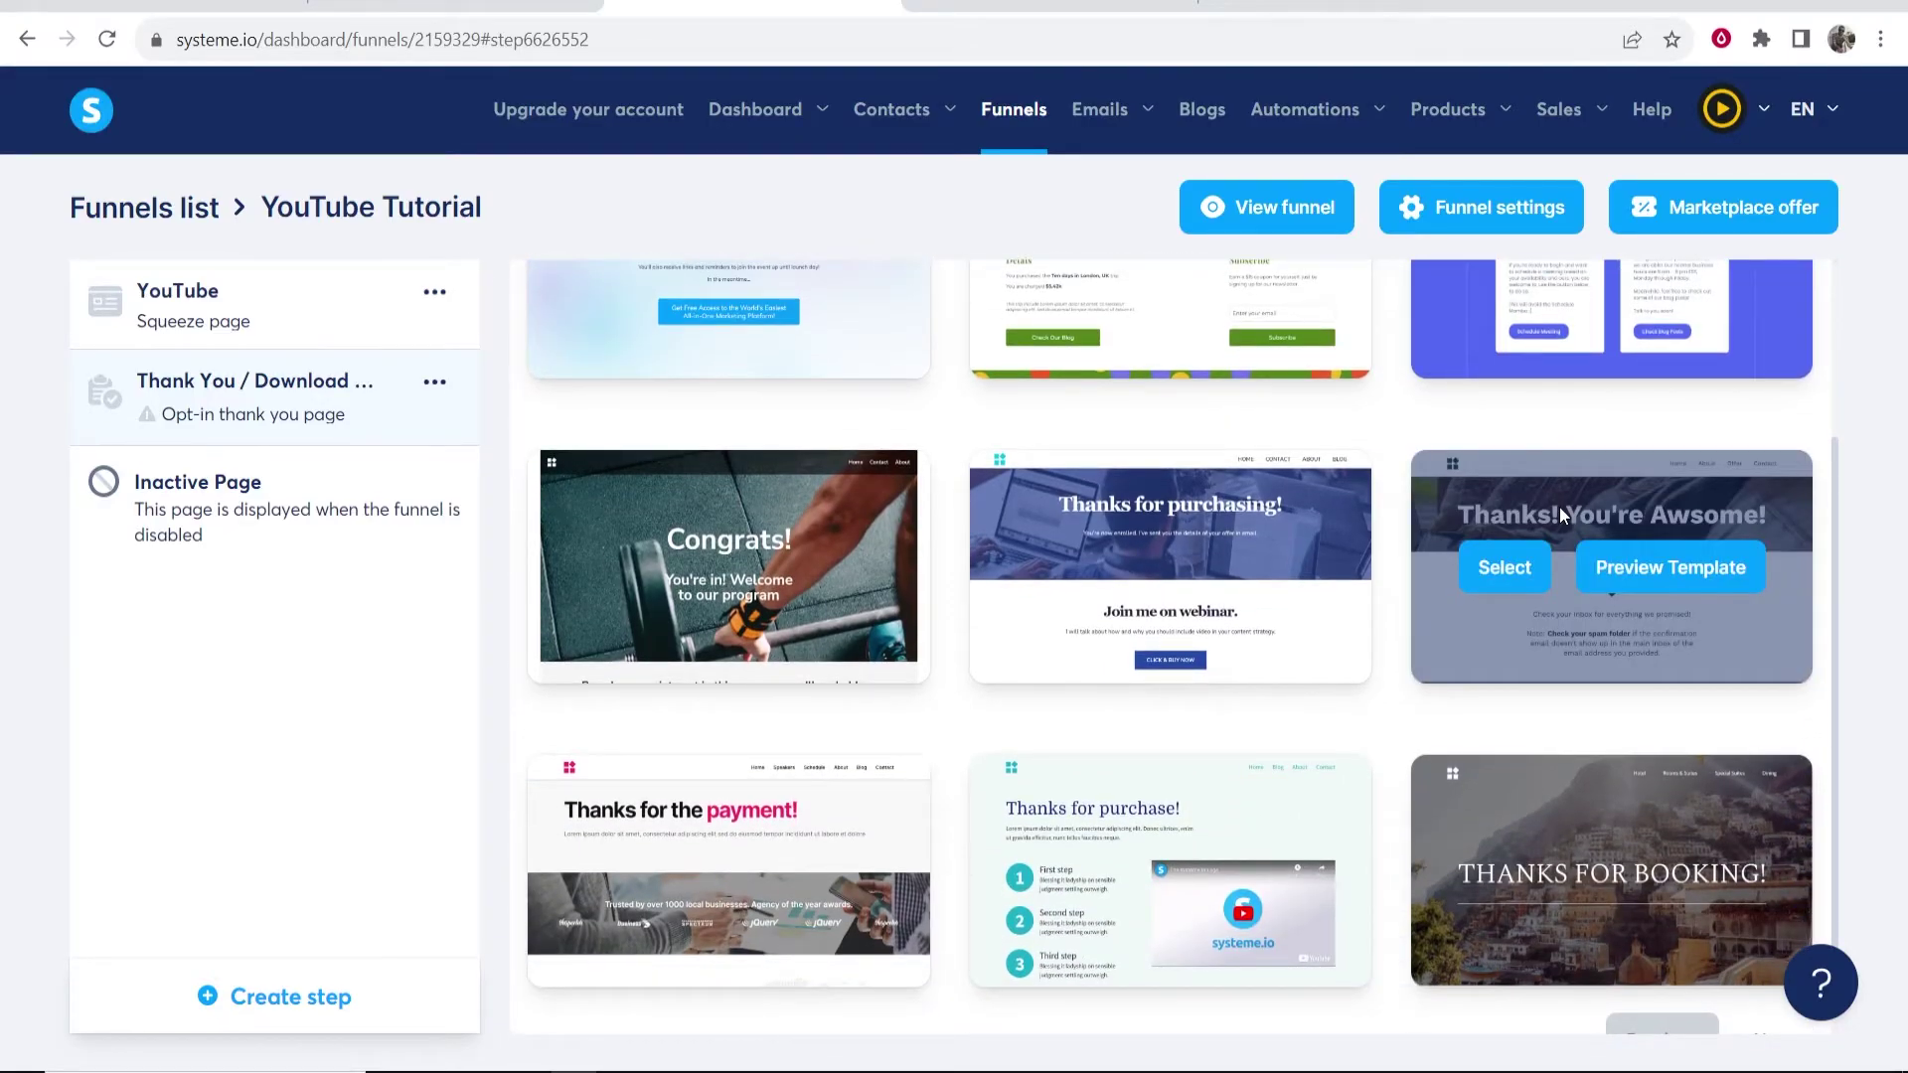
{"action": "scroll", "coordinate": [1559, 507], "scroll_direction": "down", "scroll_amount": 1}
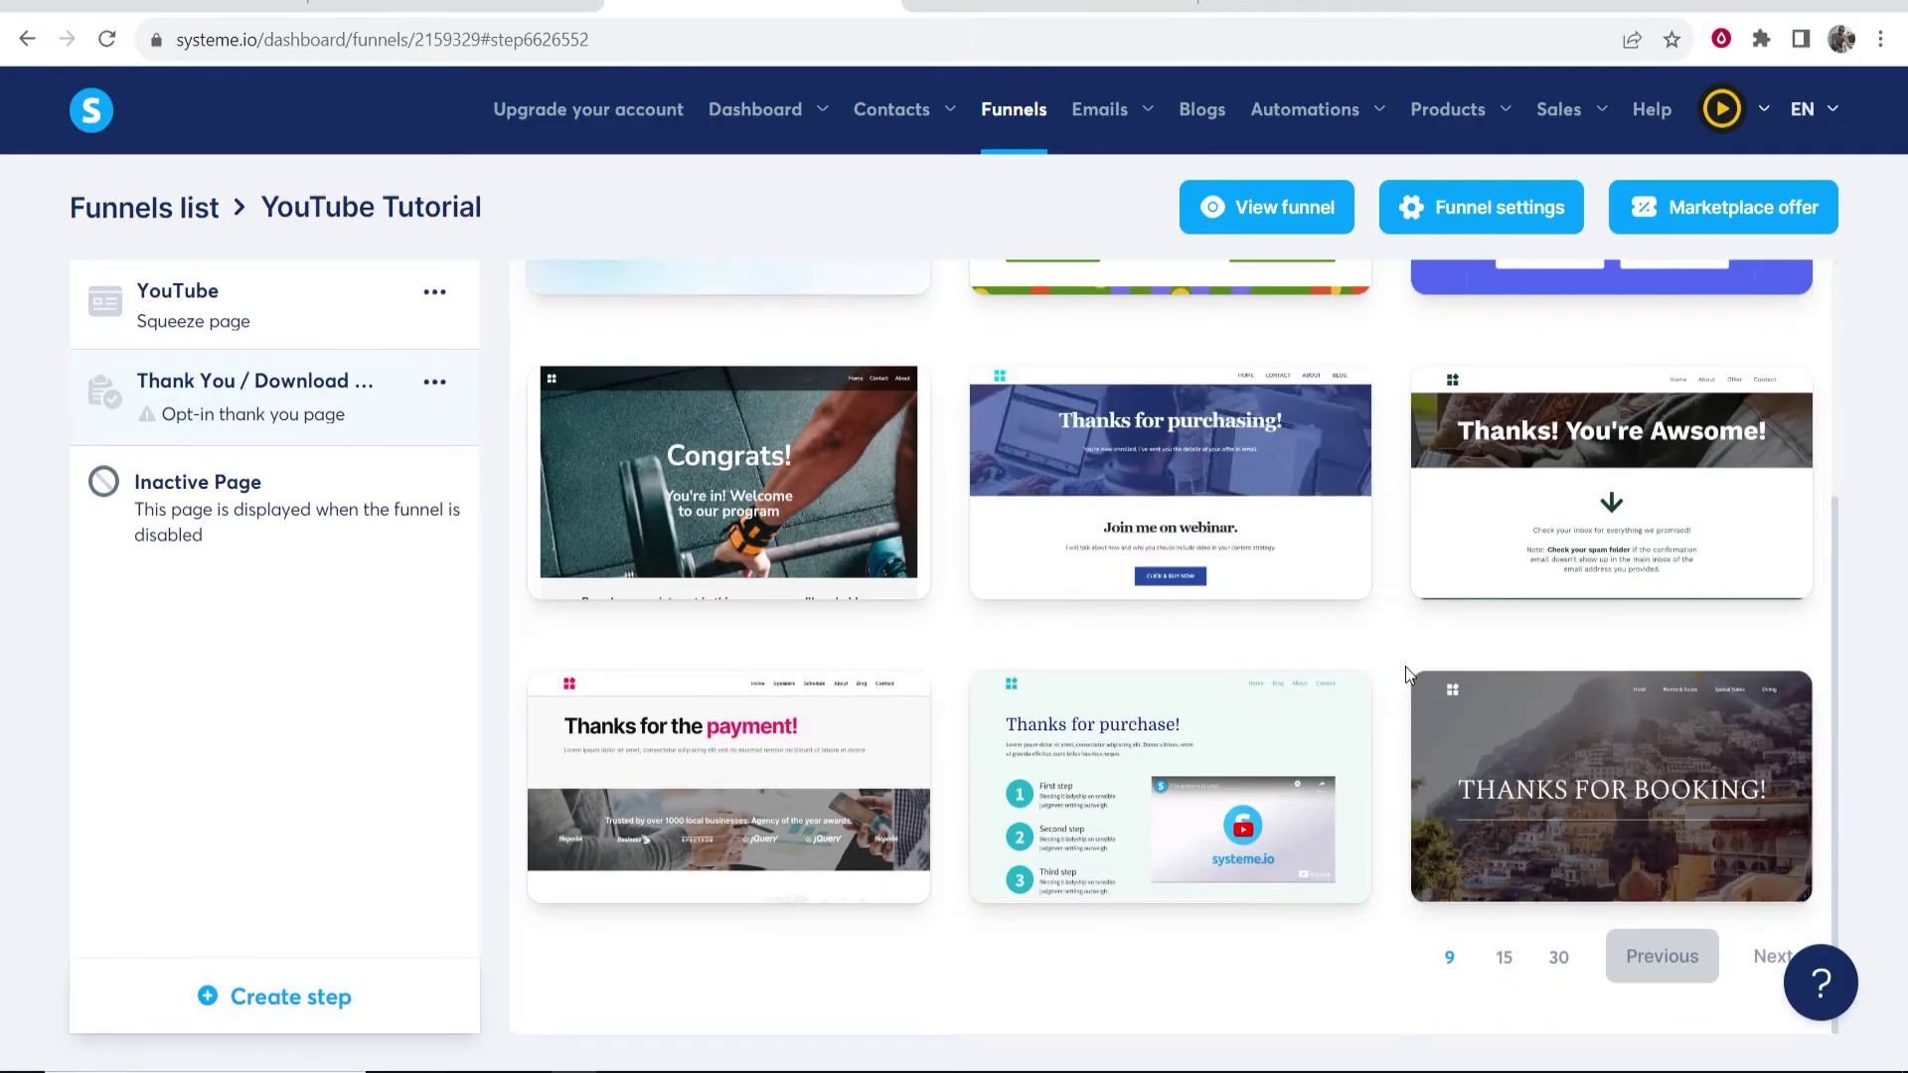
{"action": "scroll", "coordinate": [954, 671], "scroll_direction": "up", "scroll_amount": 4}
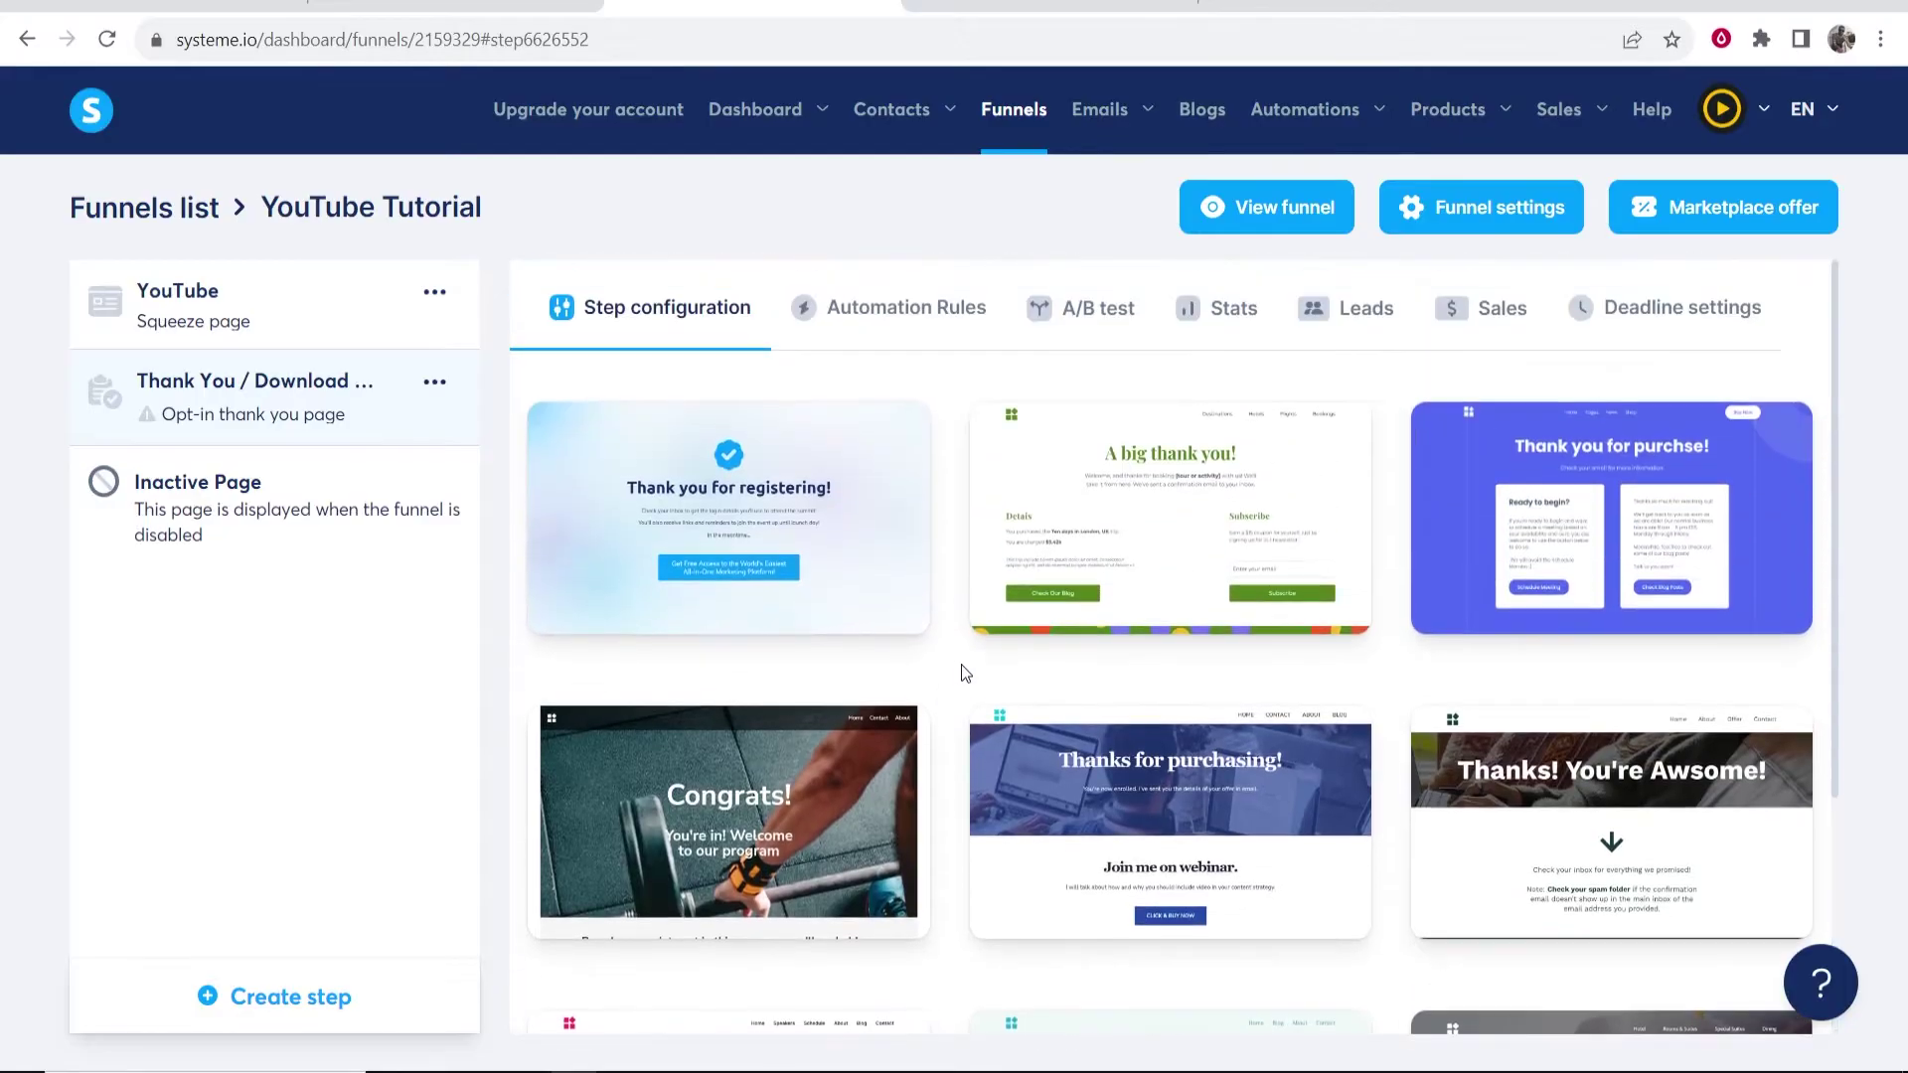
{"action": "scroll", "coordinate": [1375, 690], "scroll_direction": "down", "scroll_amount": 4}
{"action": "left_click", "coordinate": [1555, 958]}
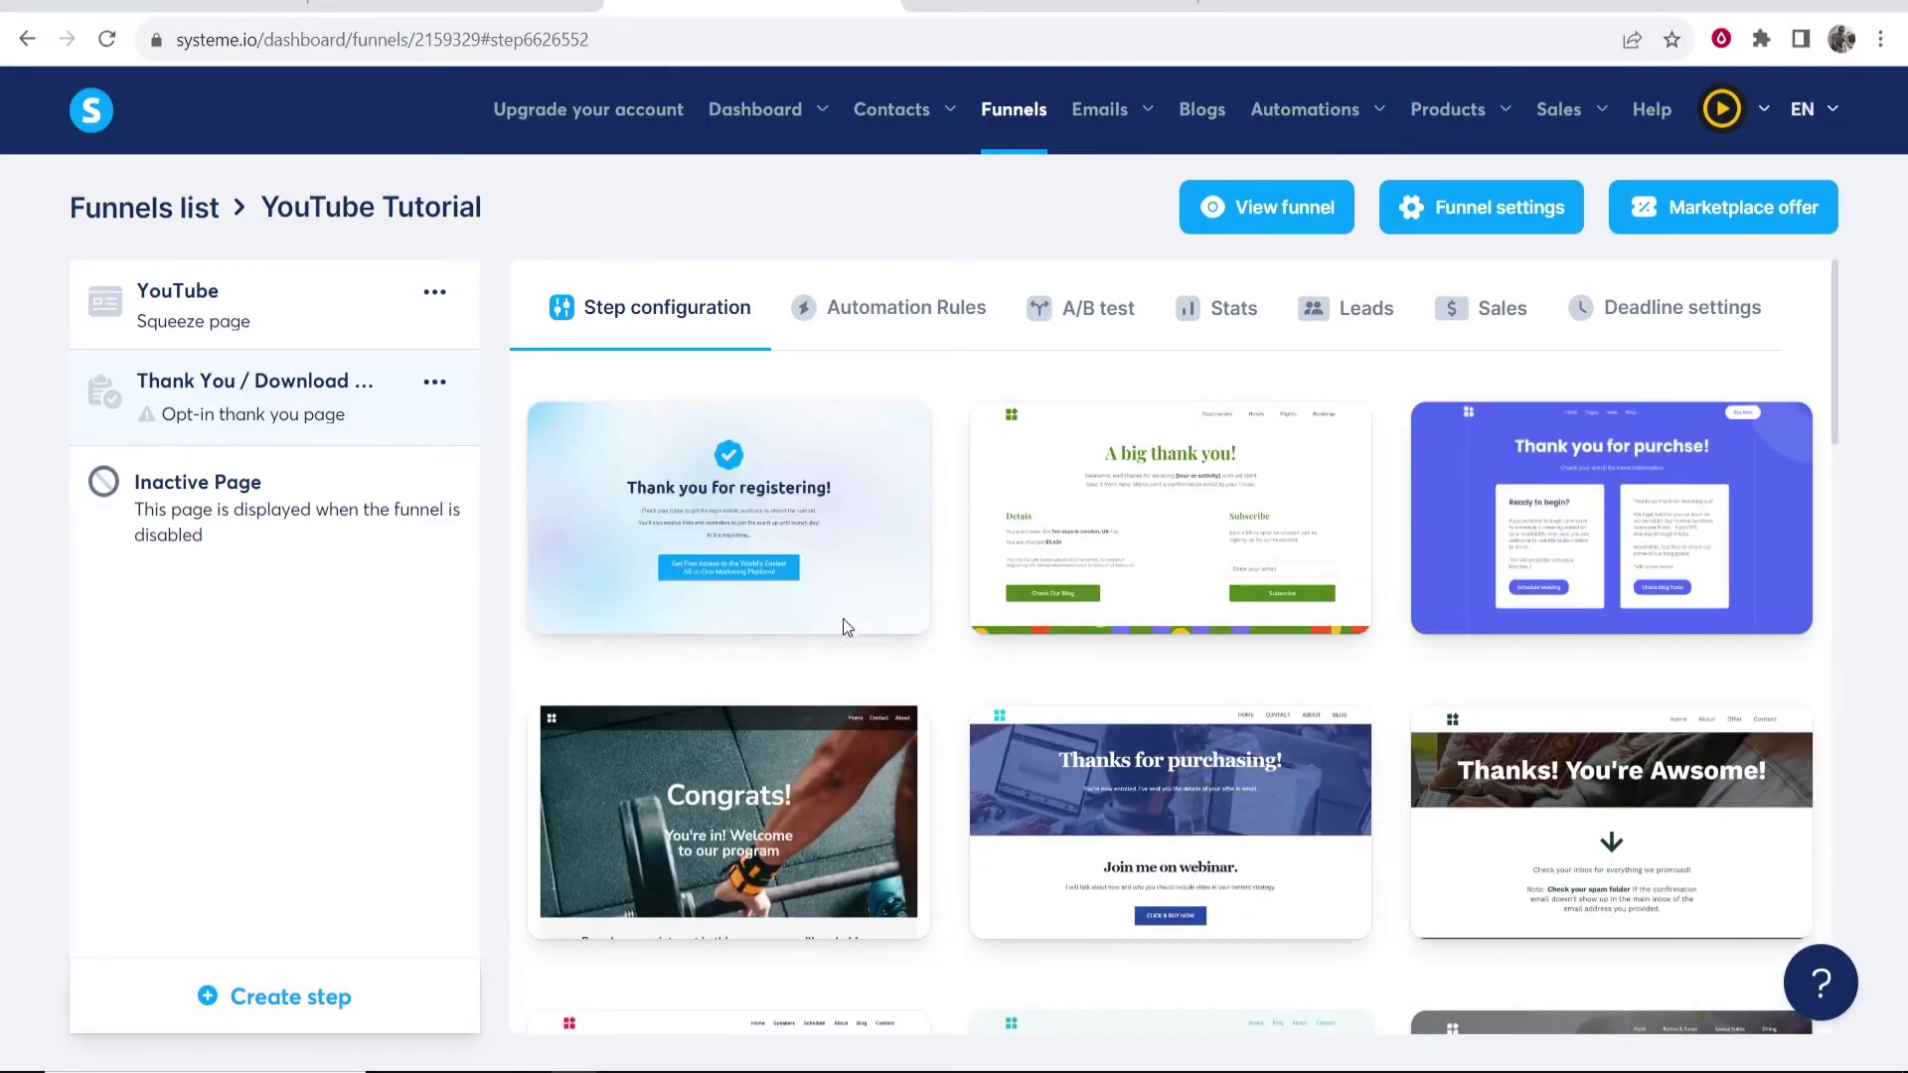
{"action": "left_click", "coordinate": [641, 532]}
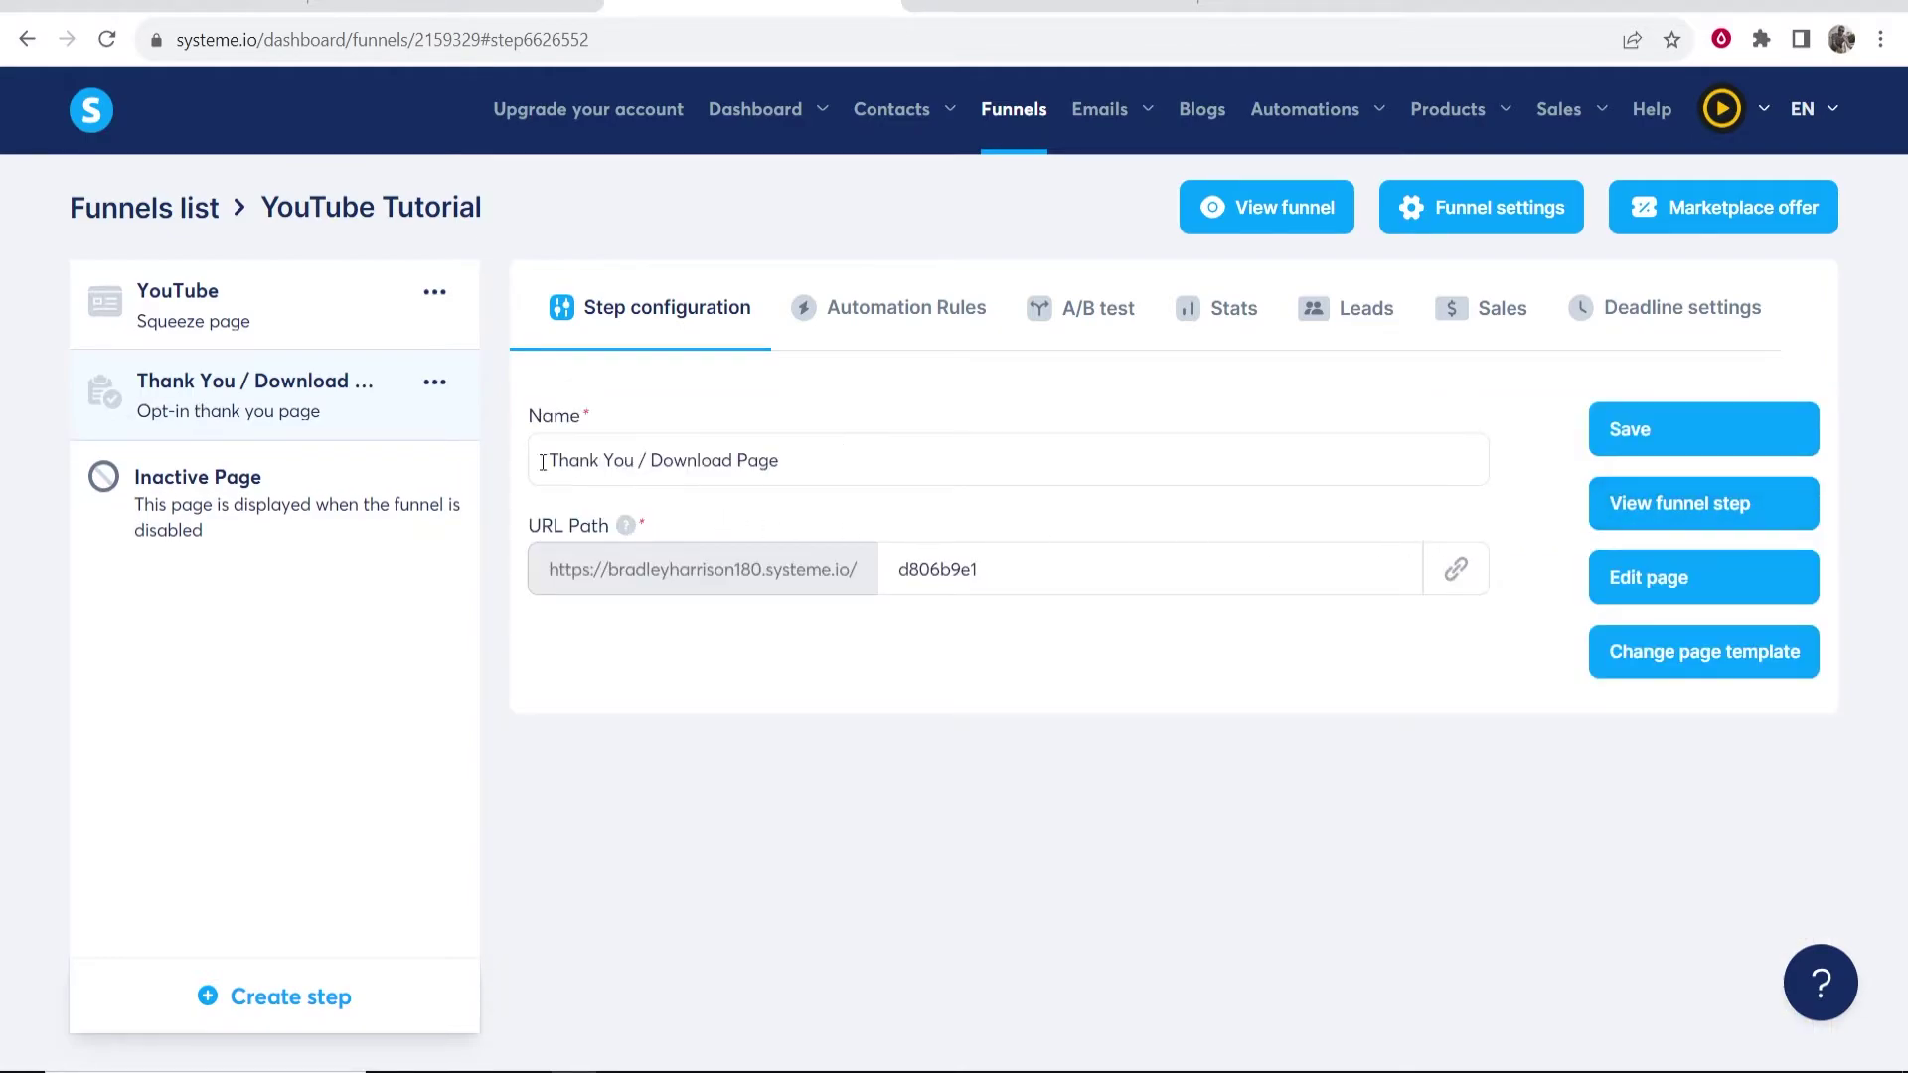
- Add a video under the 'In the meantime…' line of the thank-you page, save, and exit
{"action": "left_click", "coordinate": [1630, 581]}
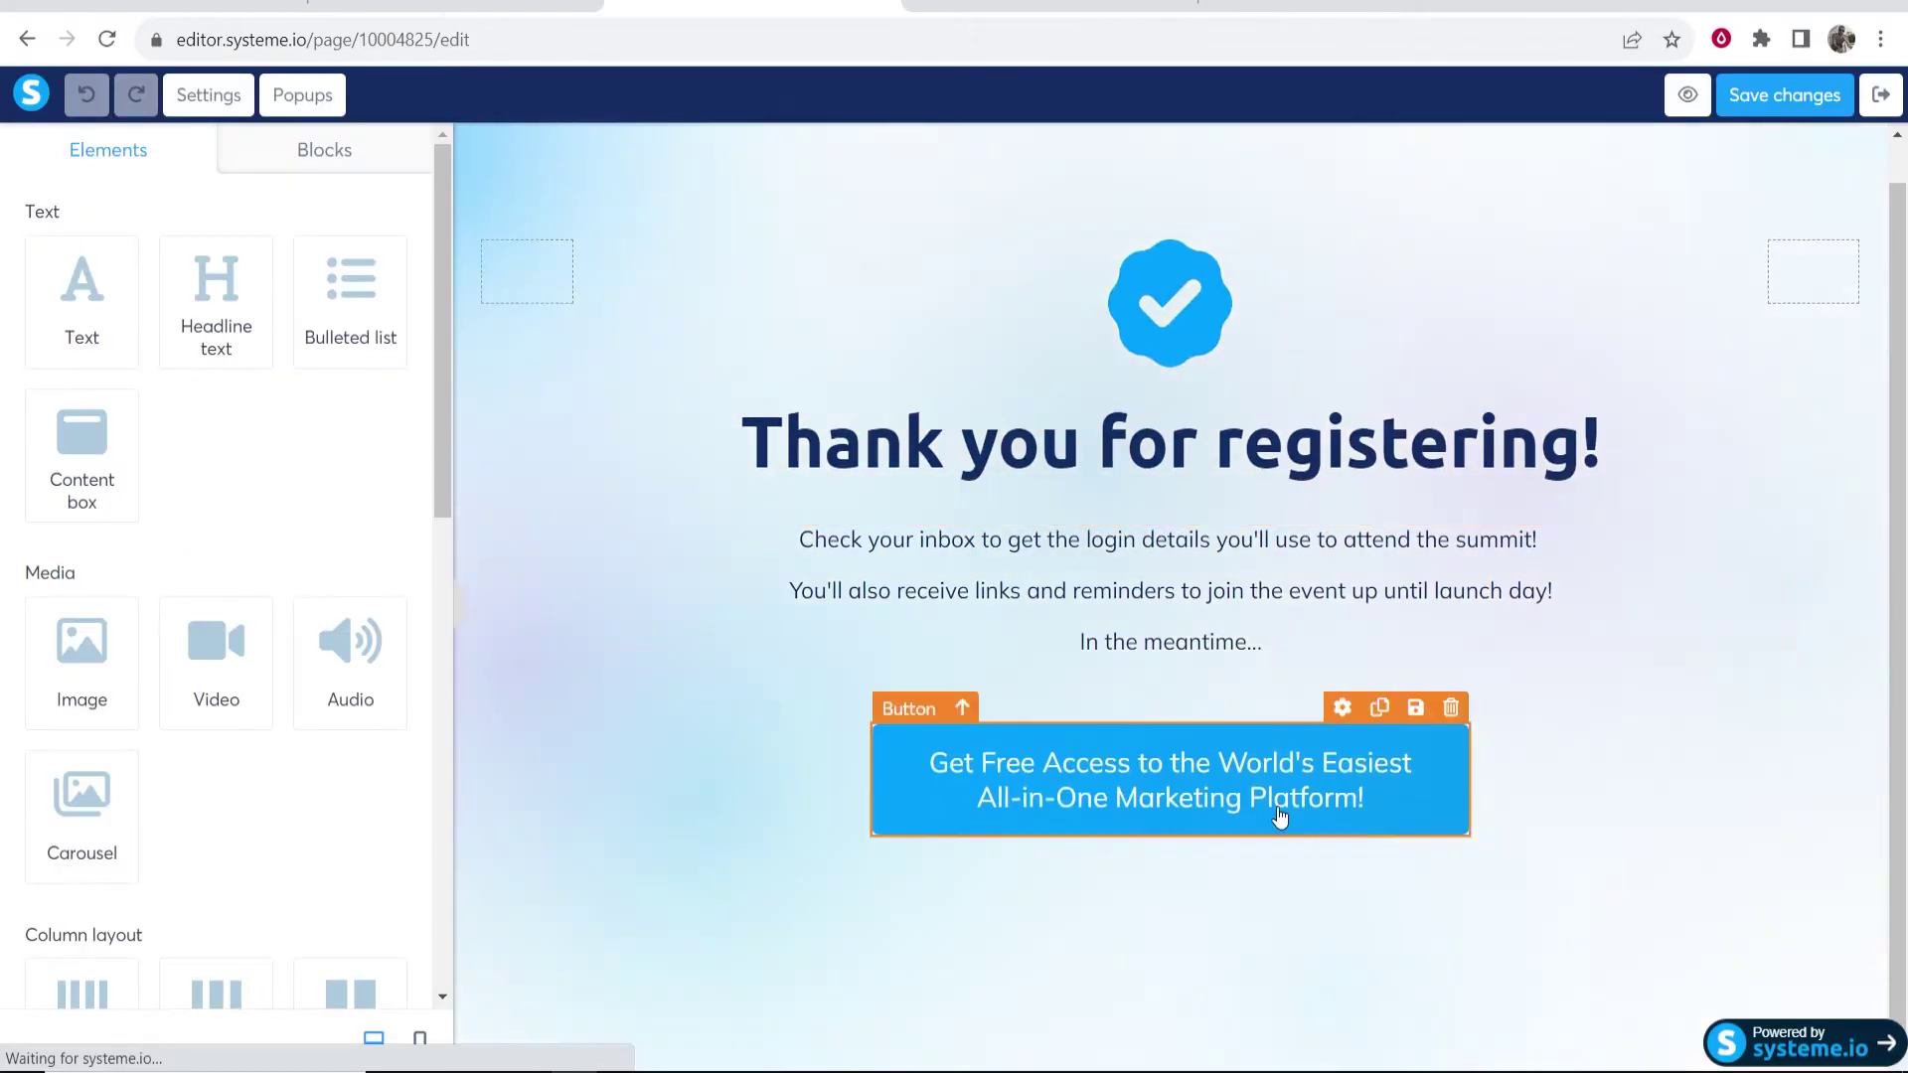
{"action": "left_click_drag", "start_coordinate": [189, 658], "coordinate": [933, 665]}
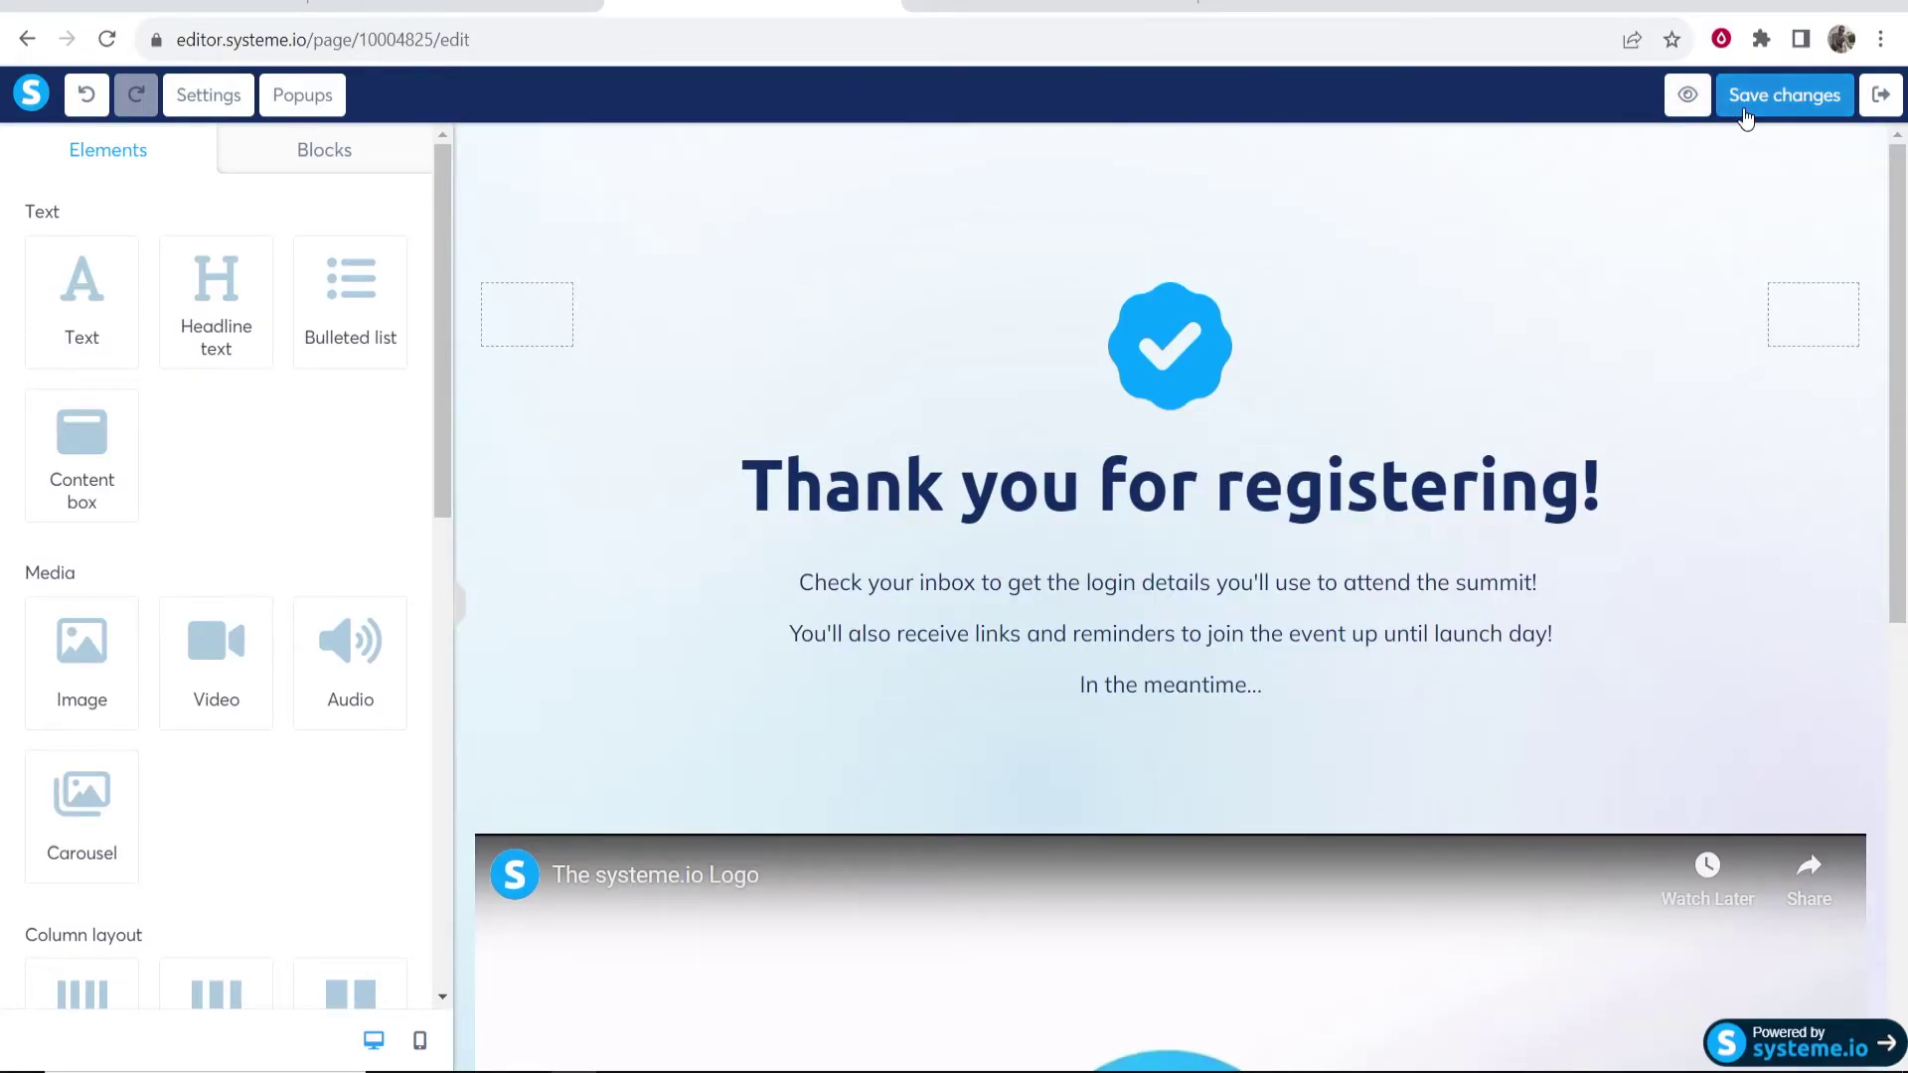
{"action": "left_click", "coordinate": [1746, 116]}
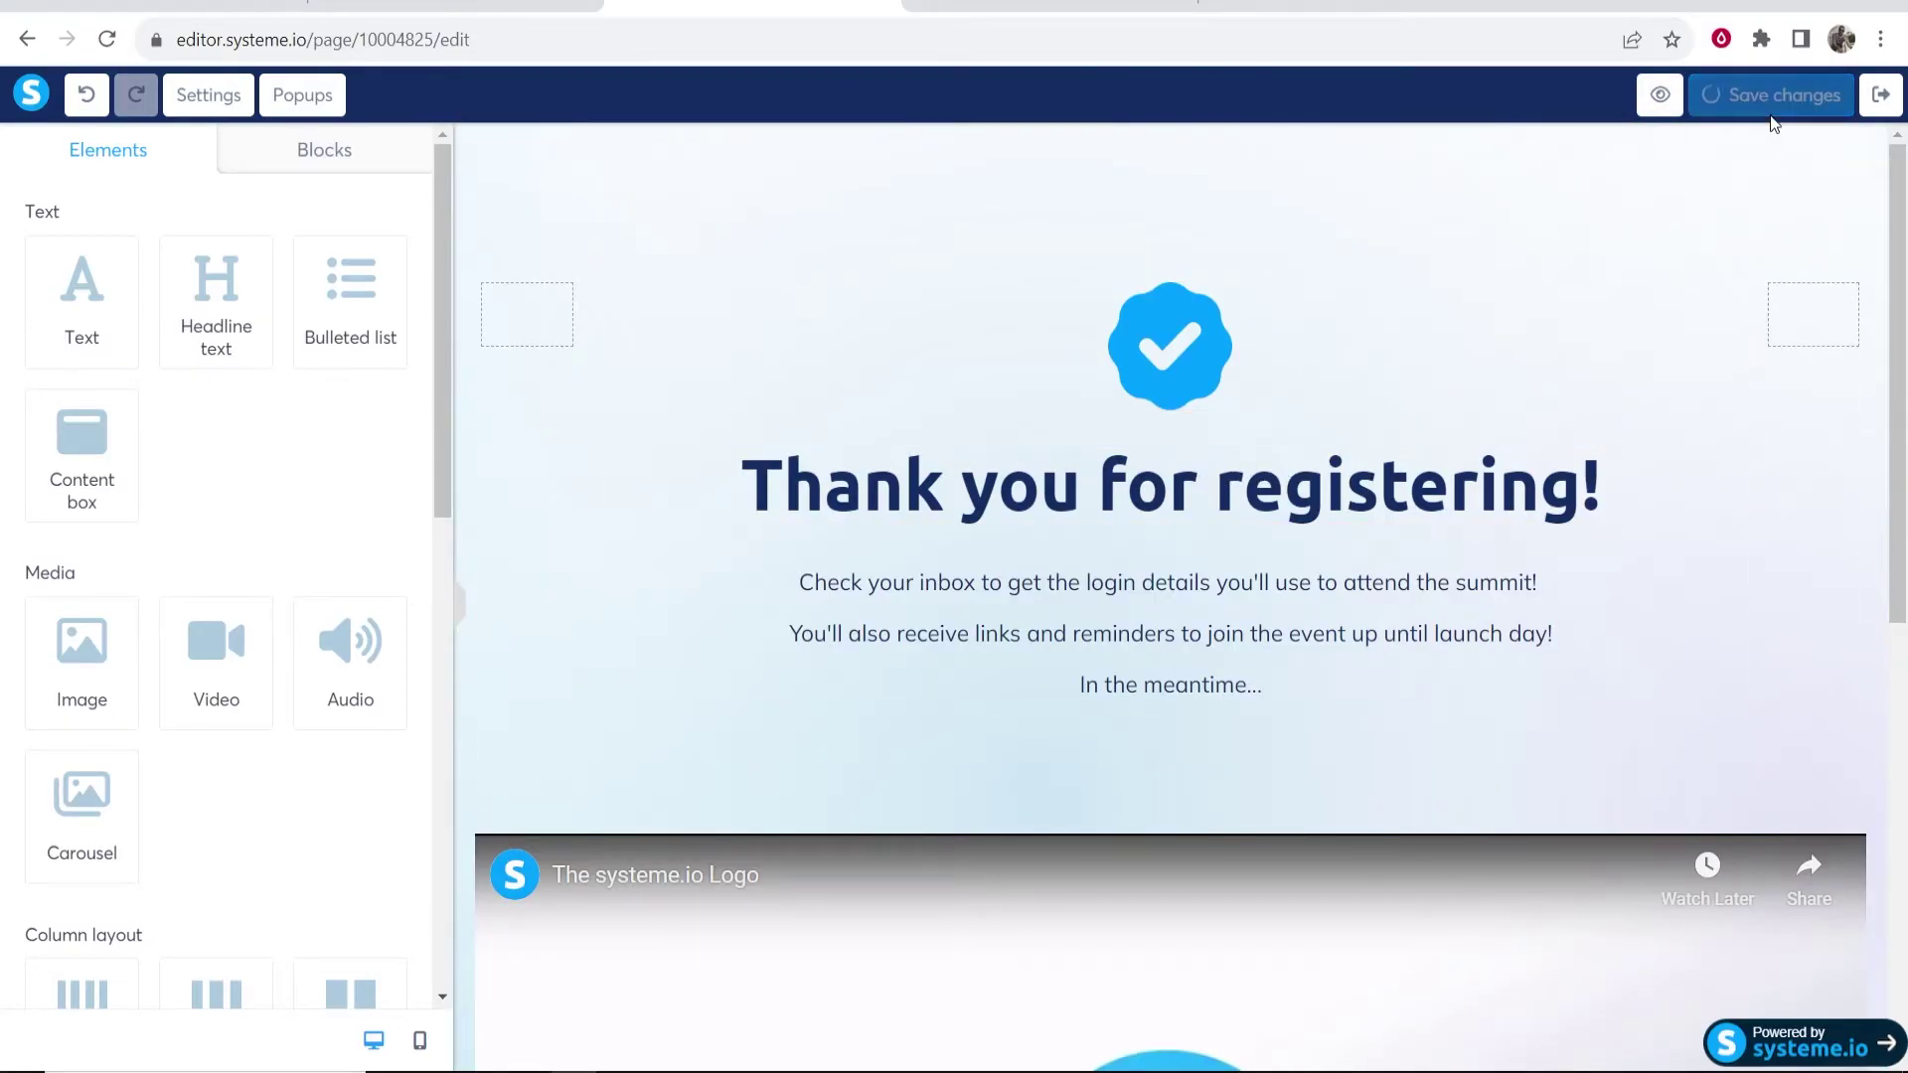
{"action": "left_click", "coordinate": [1887, 103]}
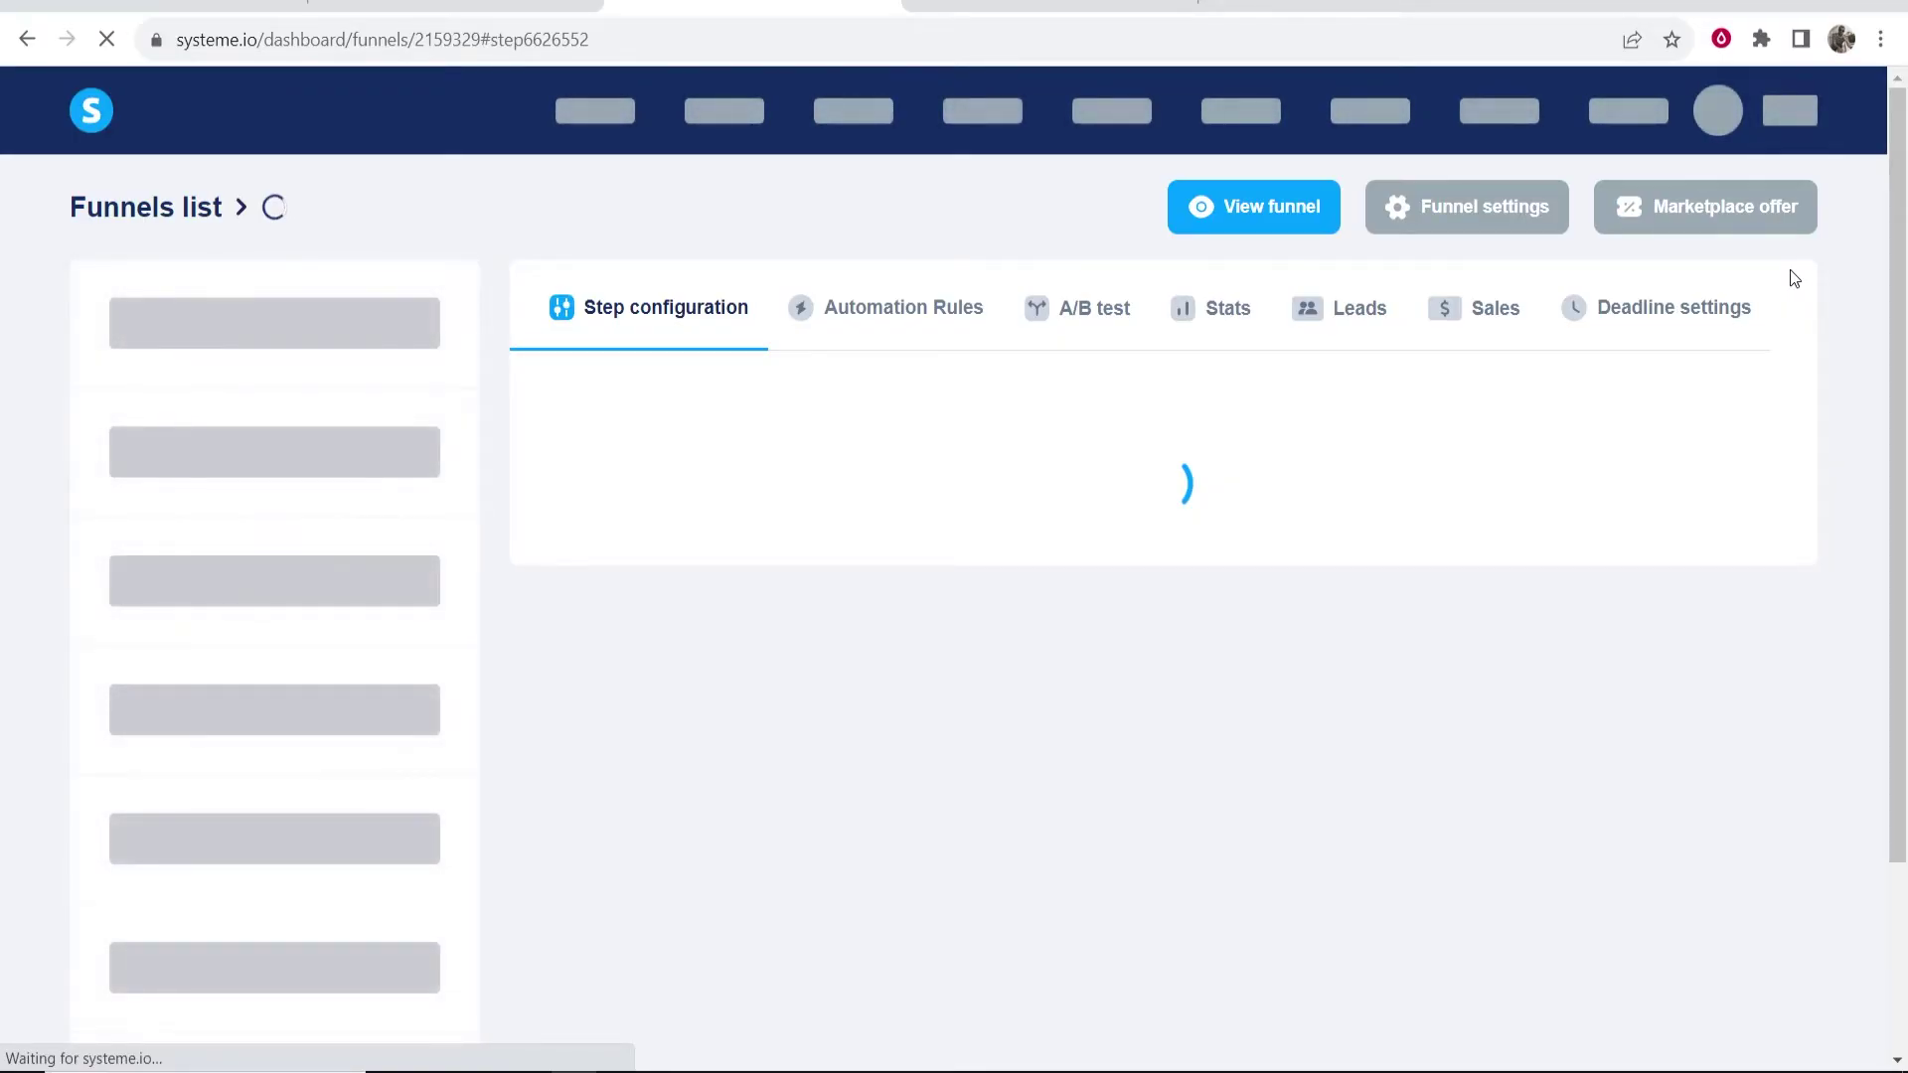
- Open the live funnel and submit the signup form with a first name and email
{"action": "scroll", "coordinate": [1795, 278], "scroll_direction": "down", "scroll_amount": 1}
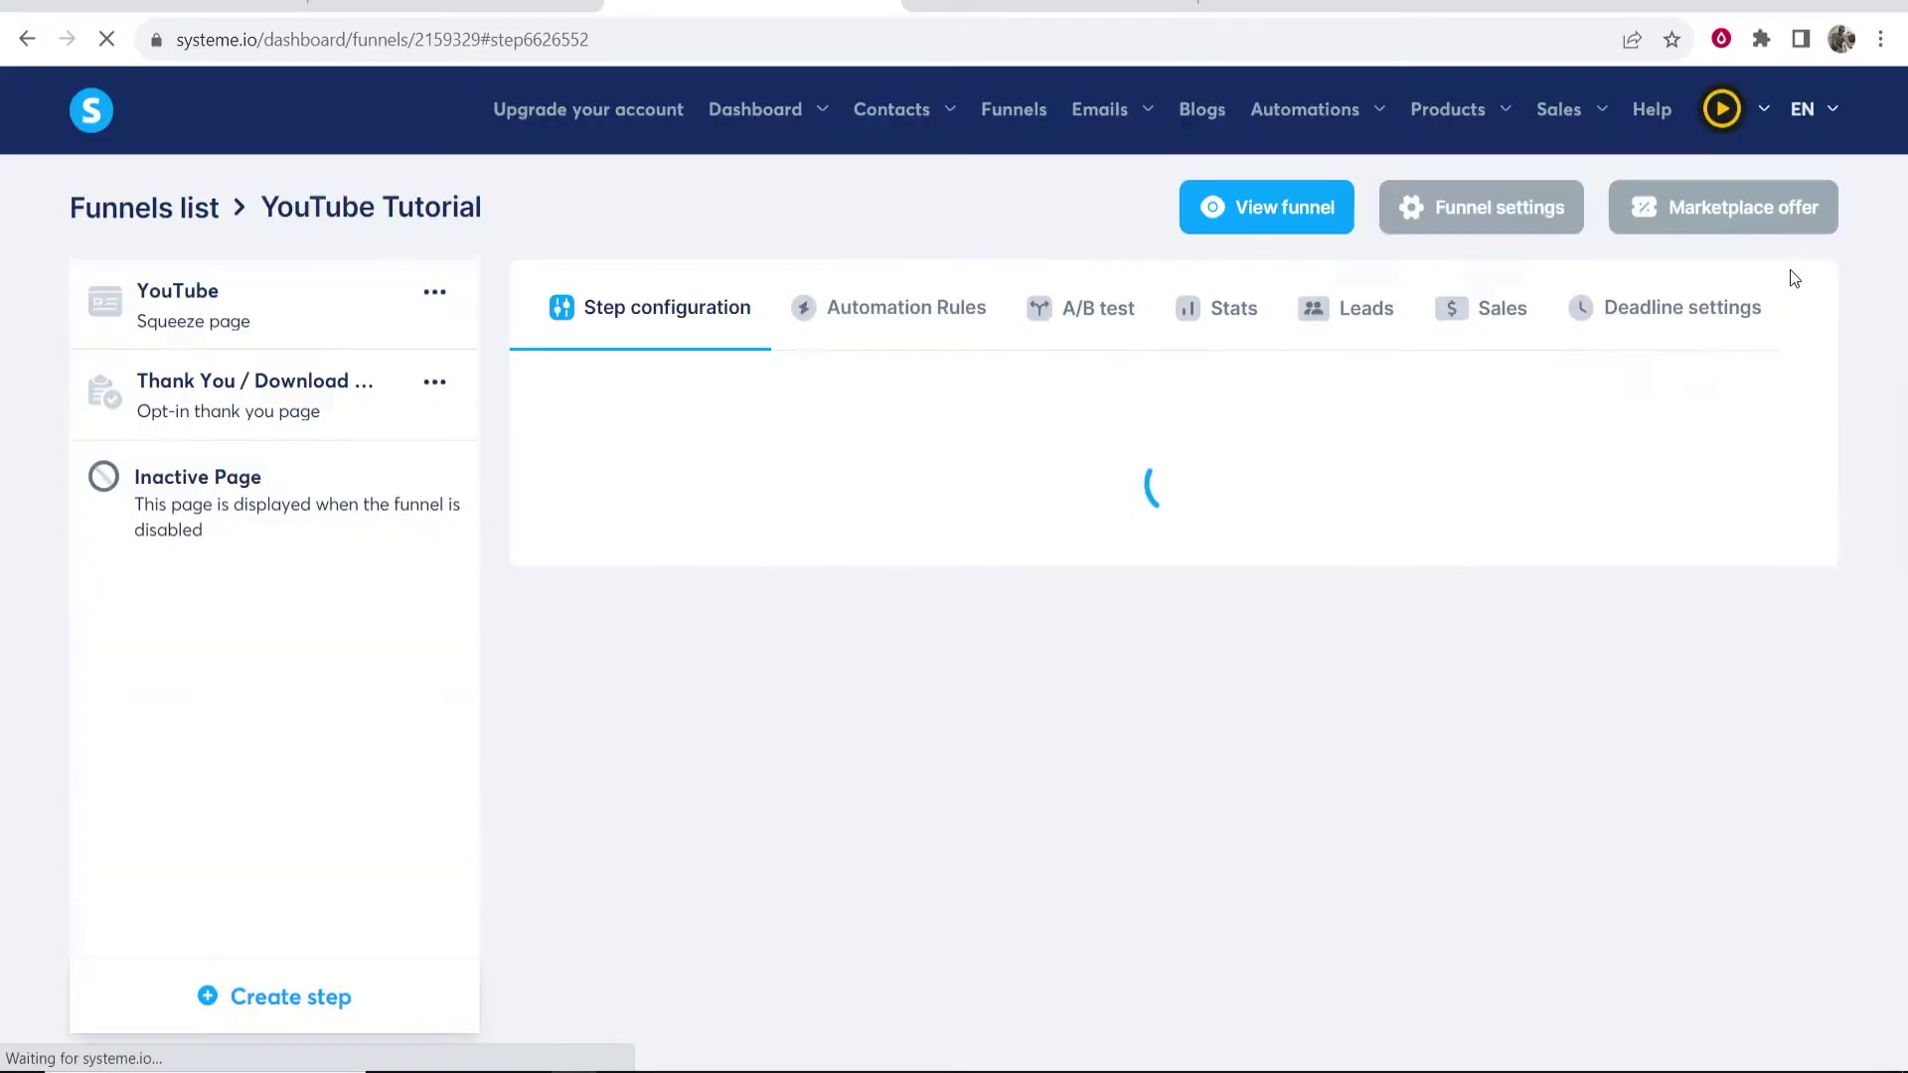
{"action": "left_click", "coordinate": [1262, 204]}
{"action": "left_click_drag", "start_coordinate": [221, 180], "coordinate": [639, 207]}
{"action": "left_click", "coordinate": [636, 204]}
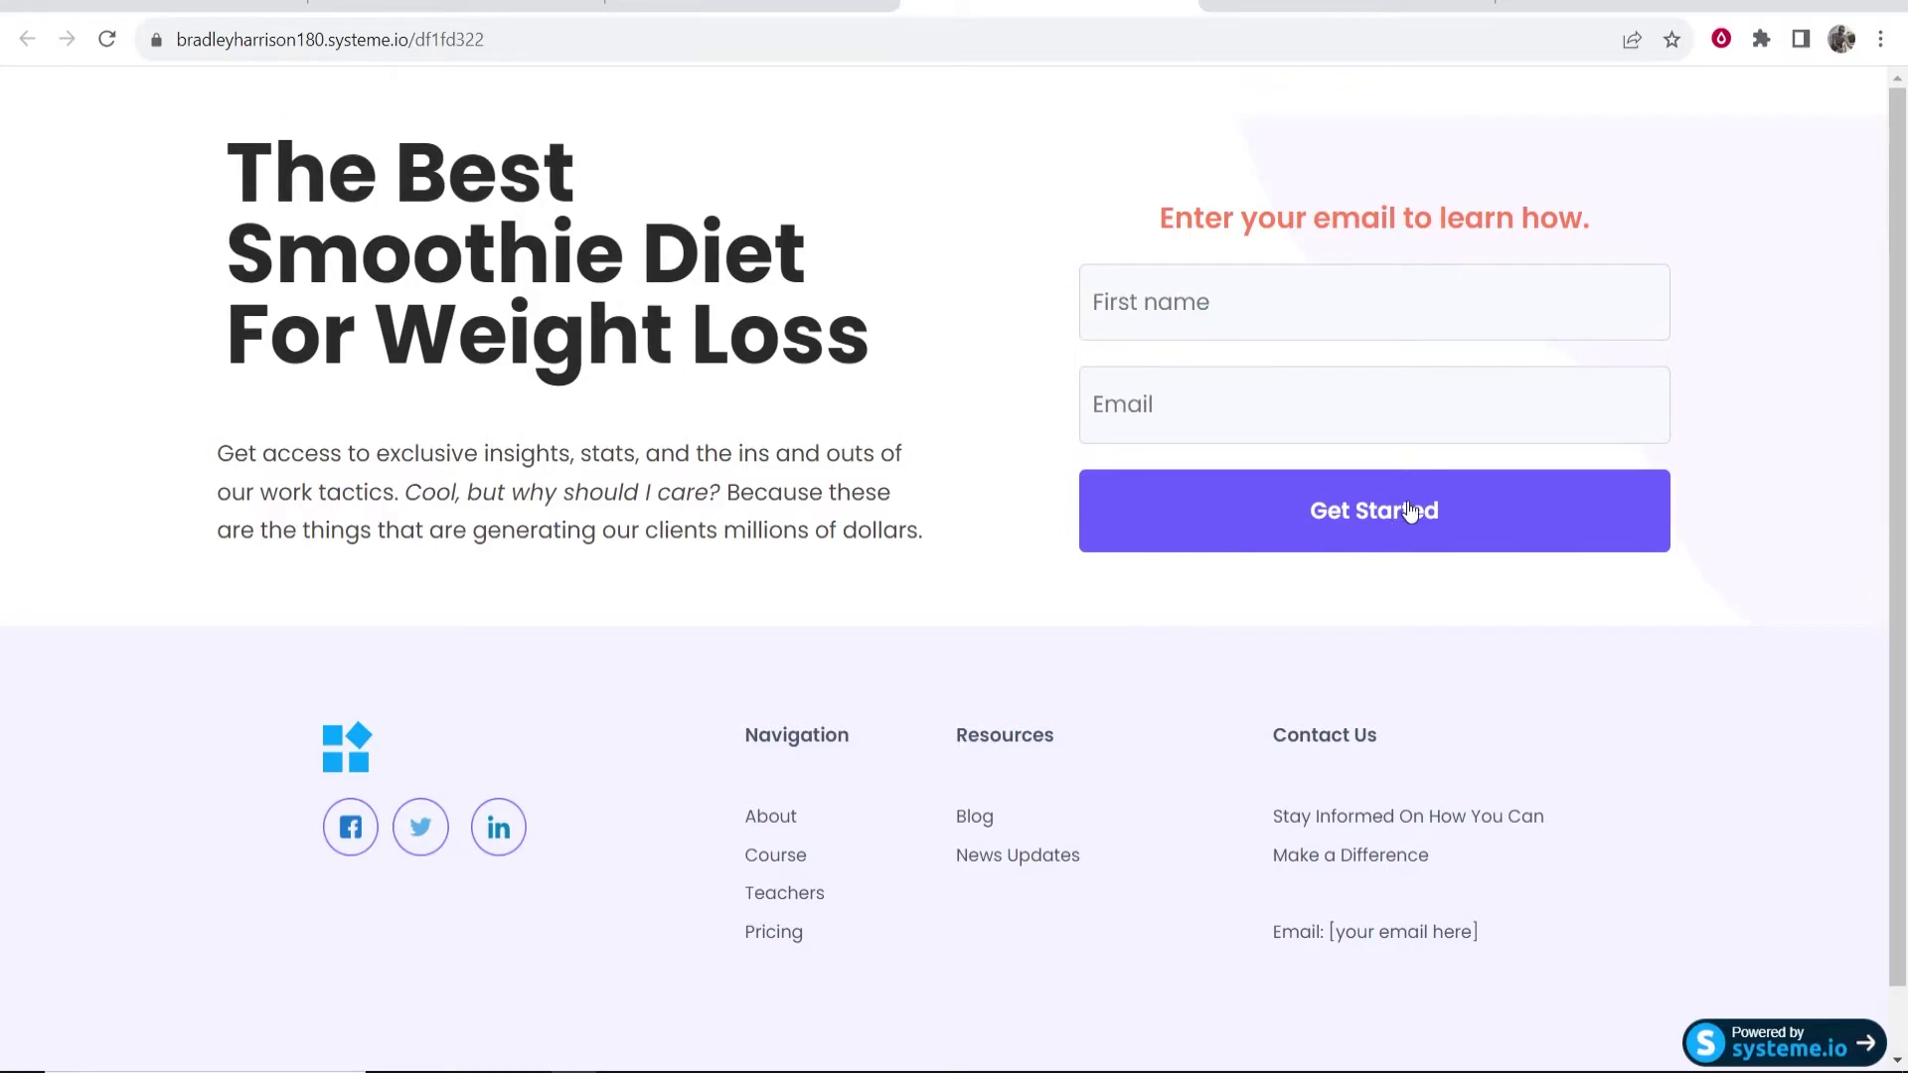
{"action": "left_click", "coordinate": [1213, 278]}
{"action": "left_click", "coordinate": [1304, 469]}
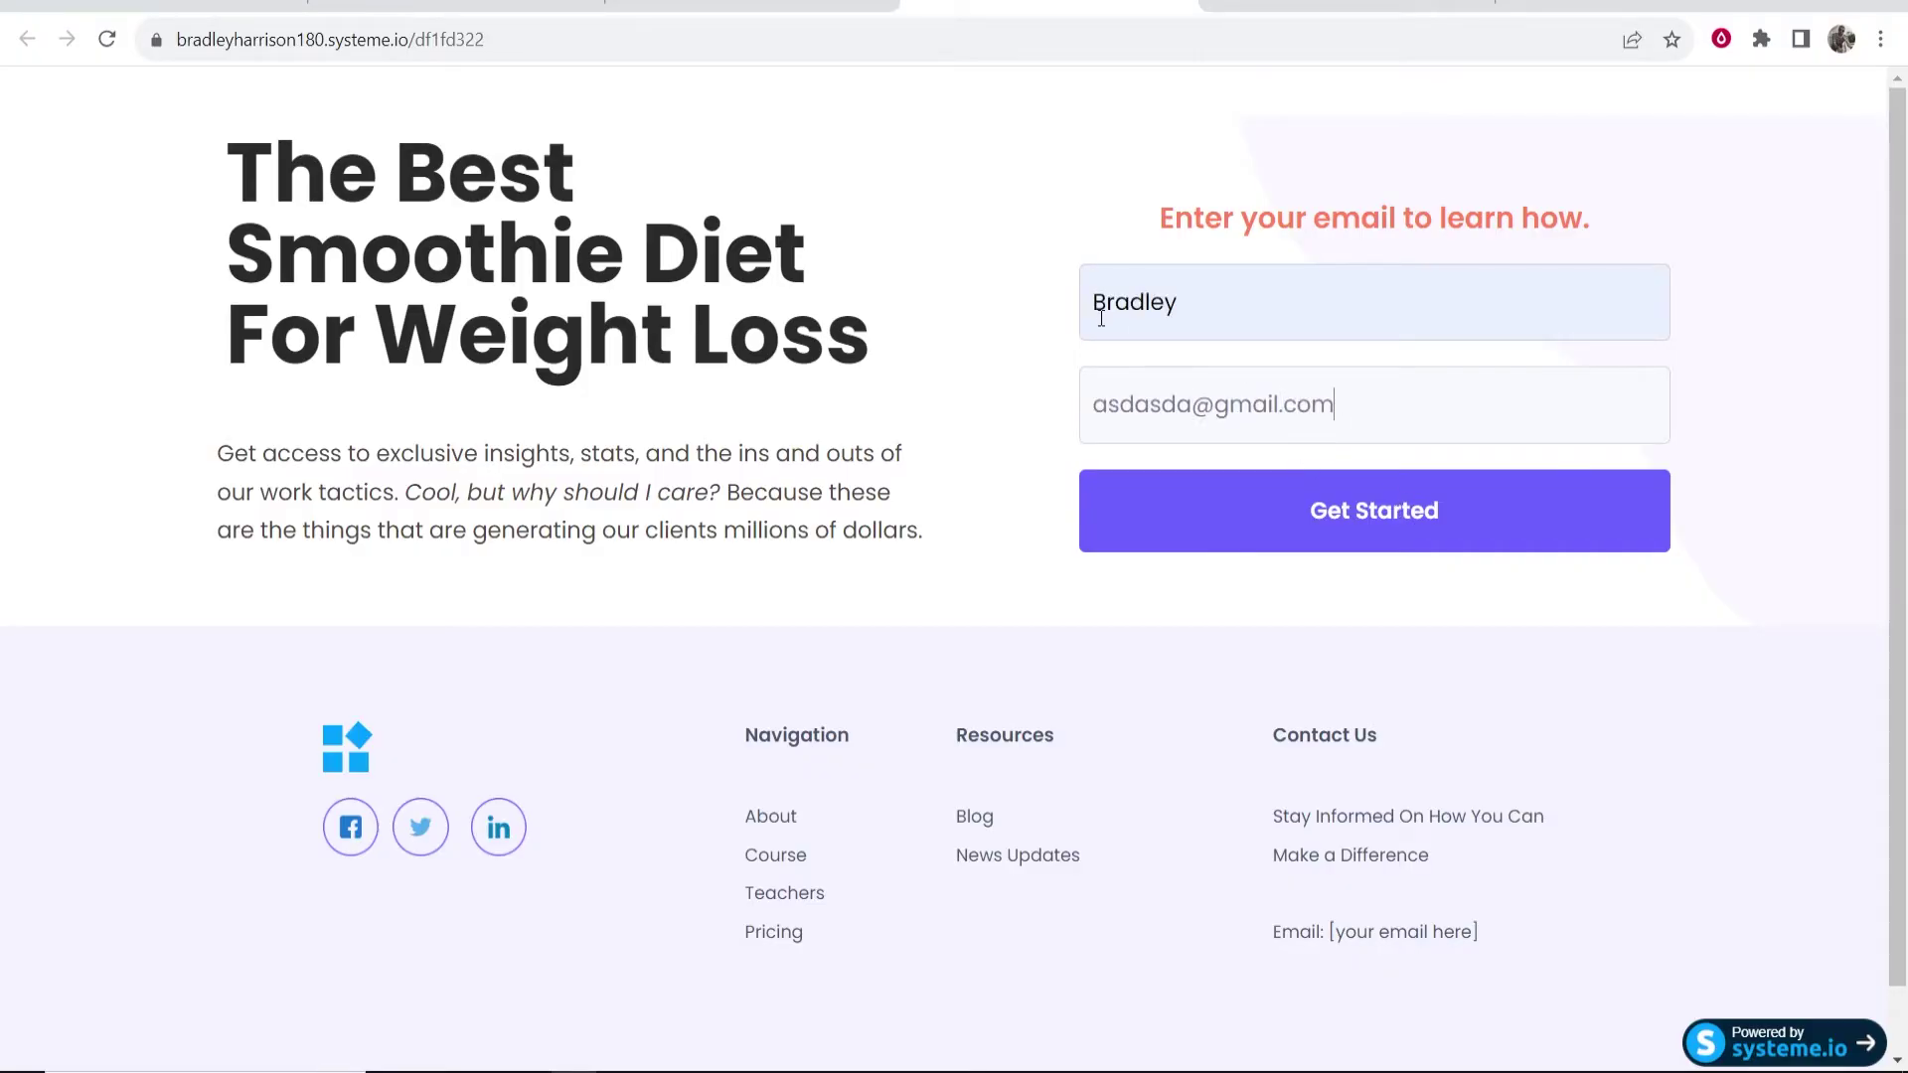
{"action": "left_click", "coordinate": [1334, 517]}
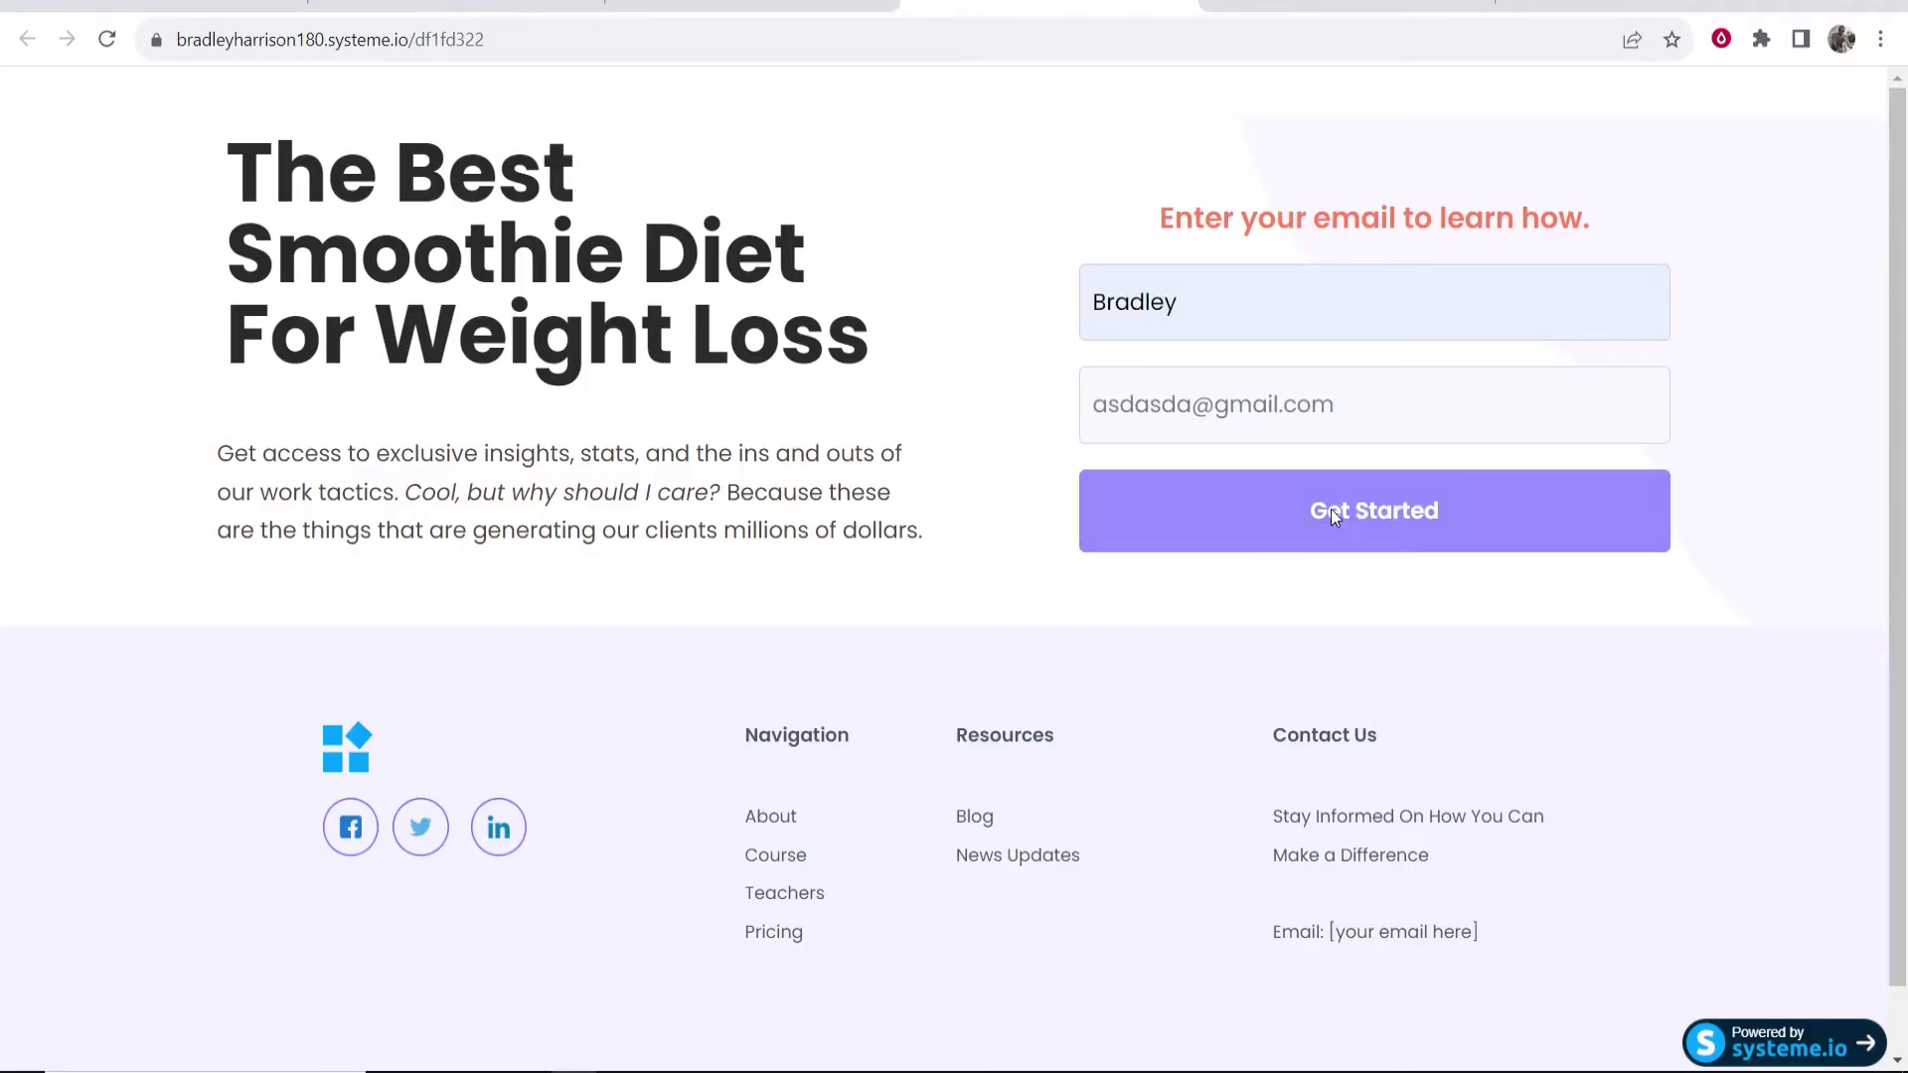
- Correct the invalid email, resubmit to reach the thank-you page, and return to the dashboard
{"action": "double_click", "coordinate": [1187, 407]}
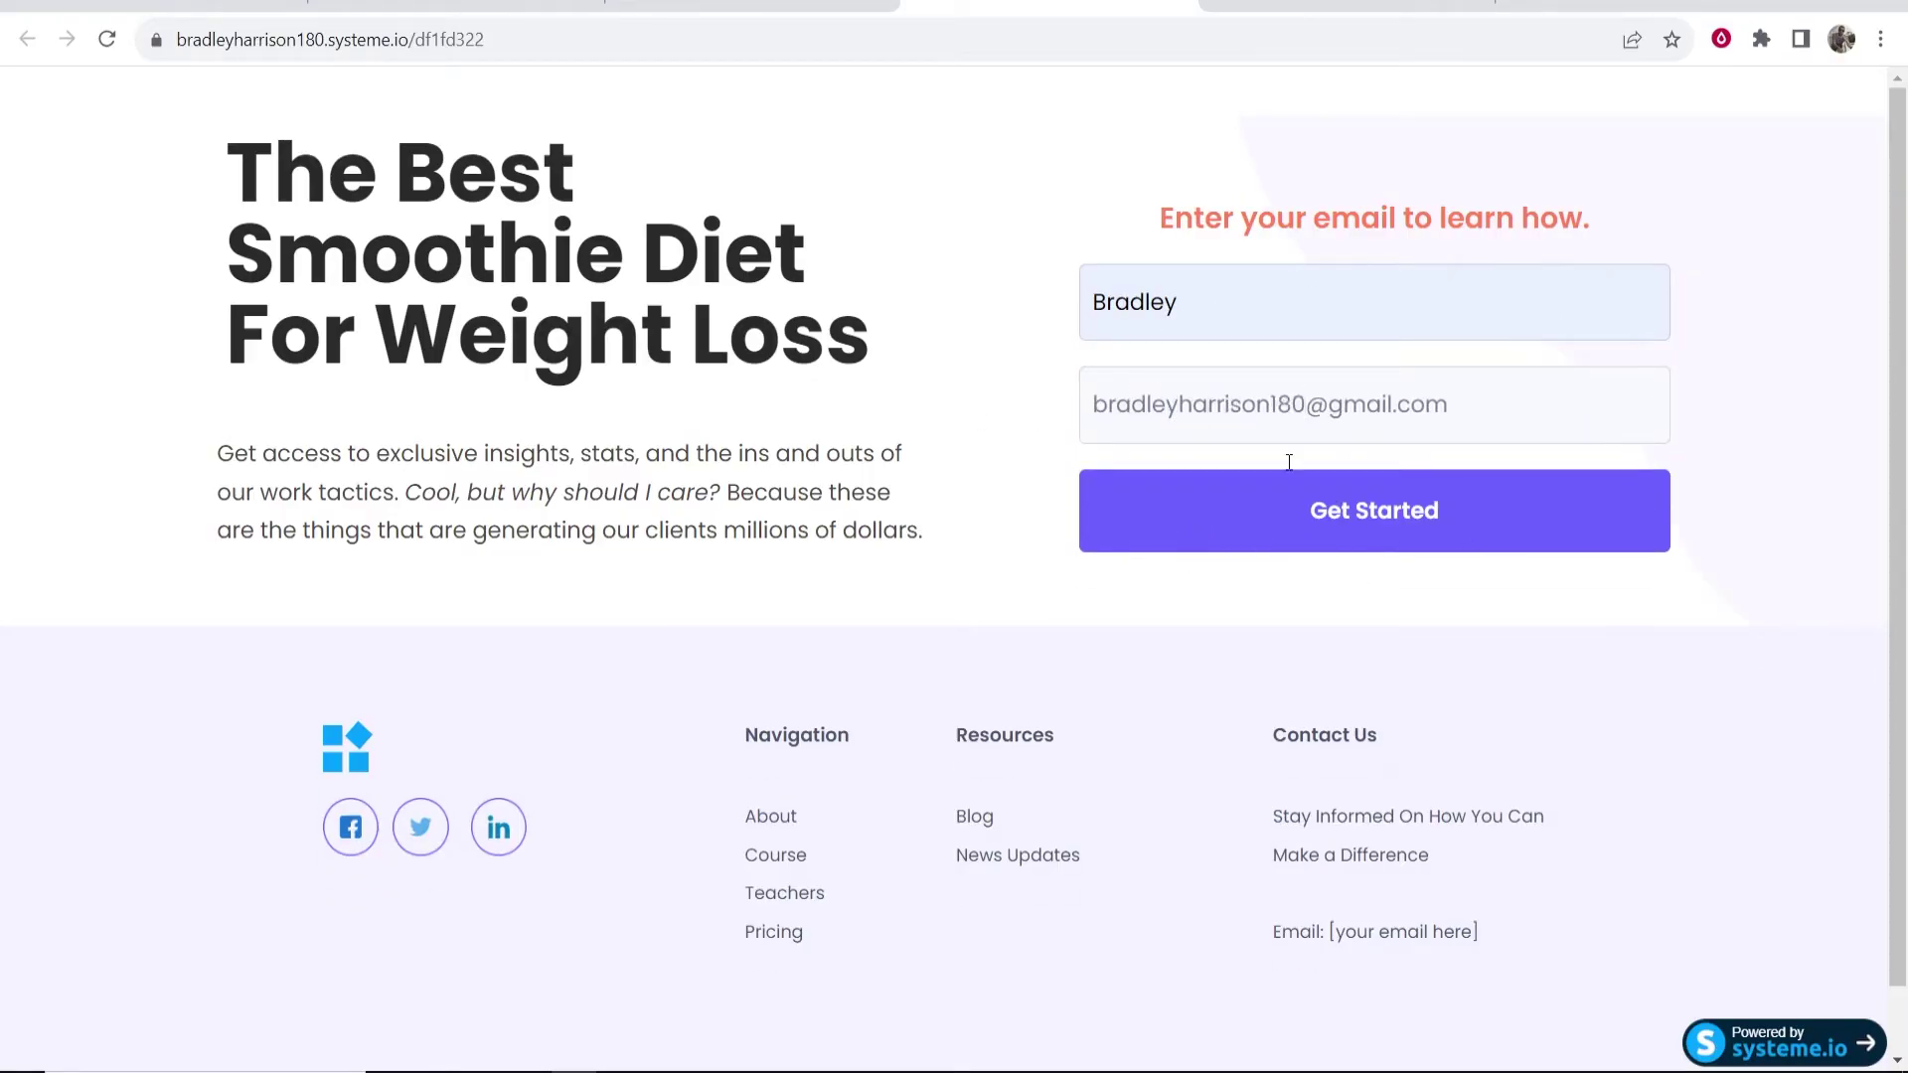
{"action": "left_click", "coordinate": [1514, 506]}
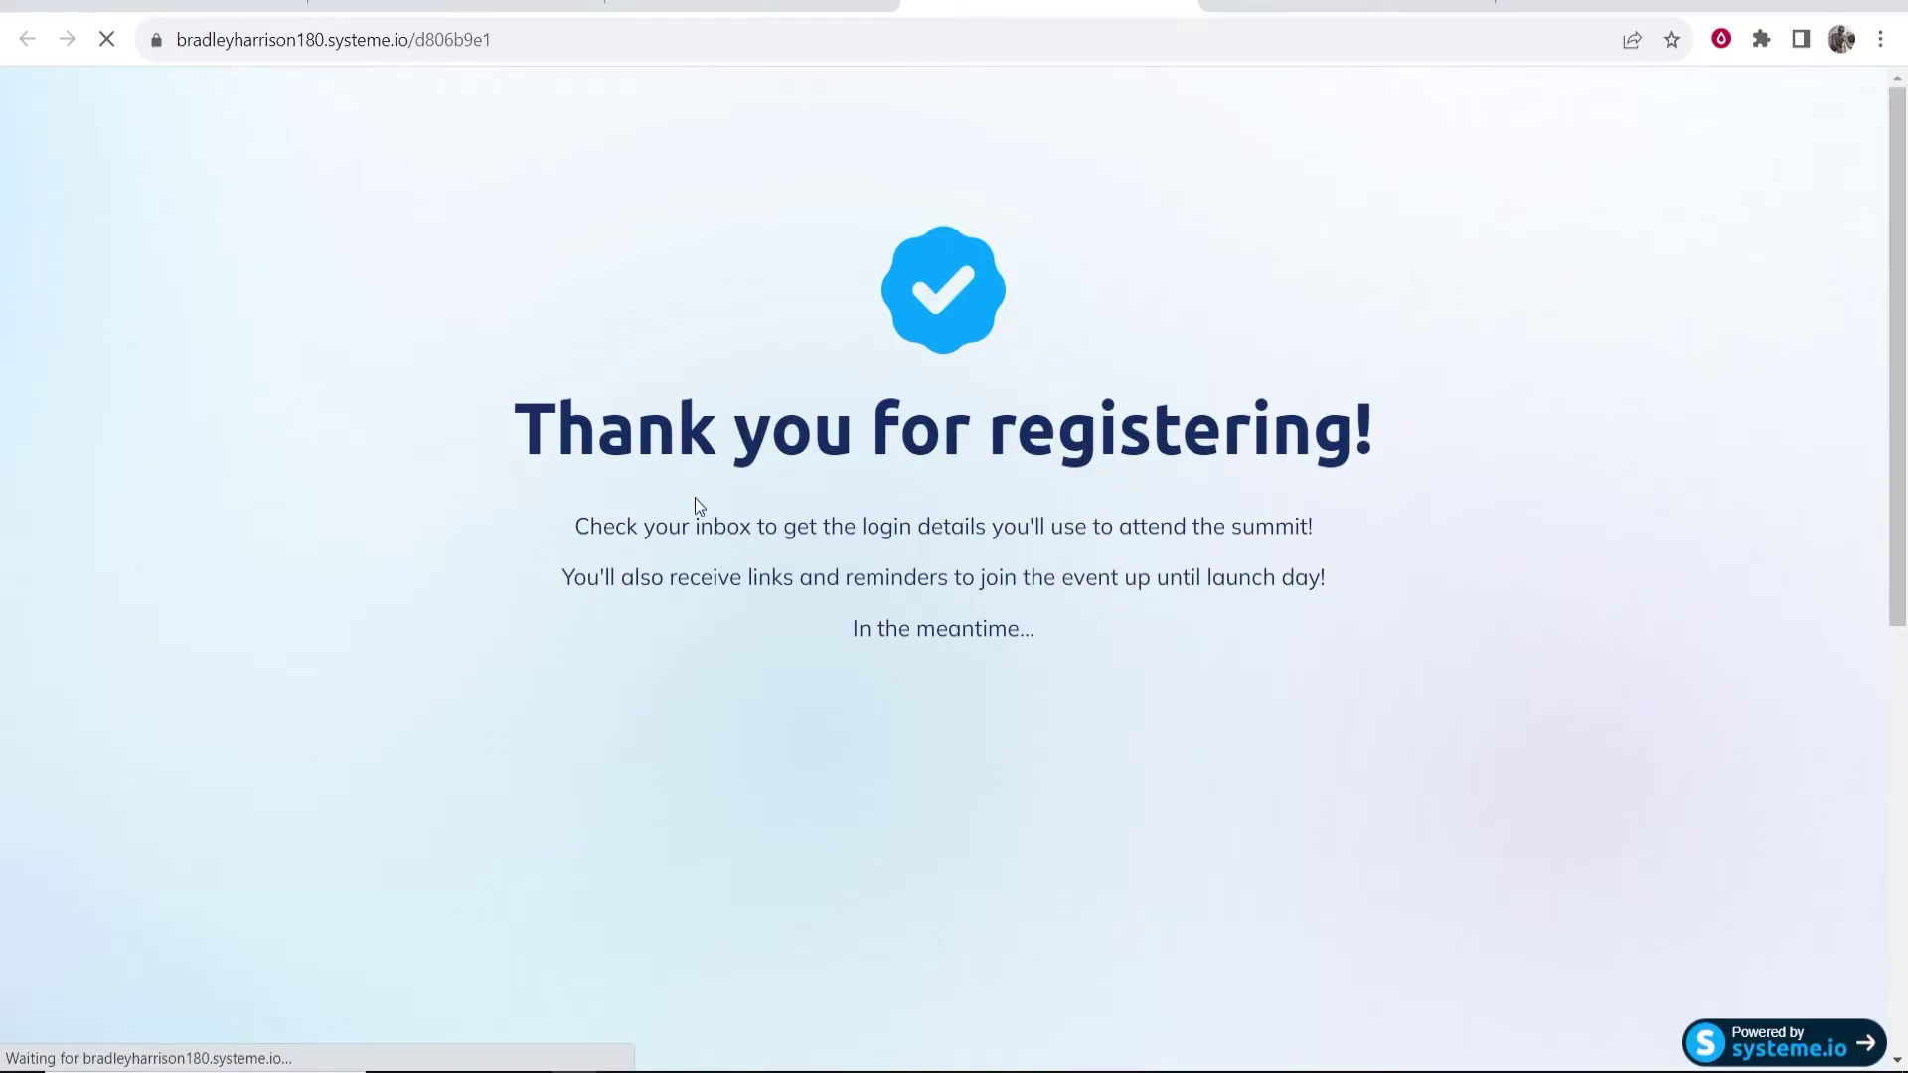
{"action": "left_click_drag", "start_coordinate": [509, 429], "coordinate": [1452, 419]}
{"action": "left_click", "coordinate": [1453, 420]}
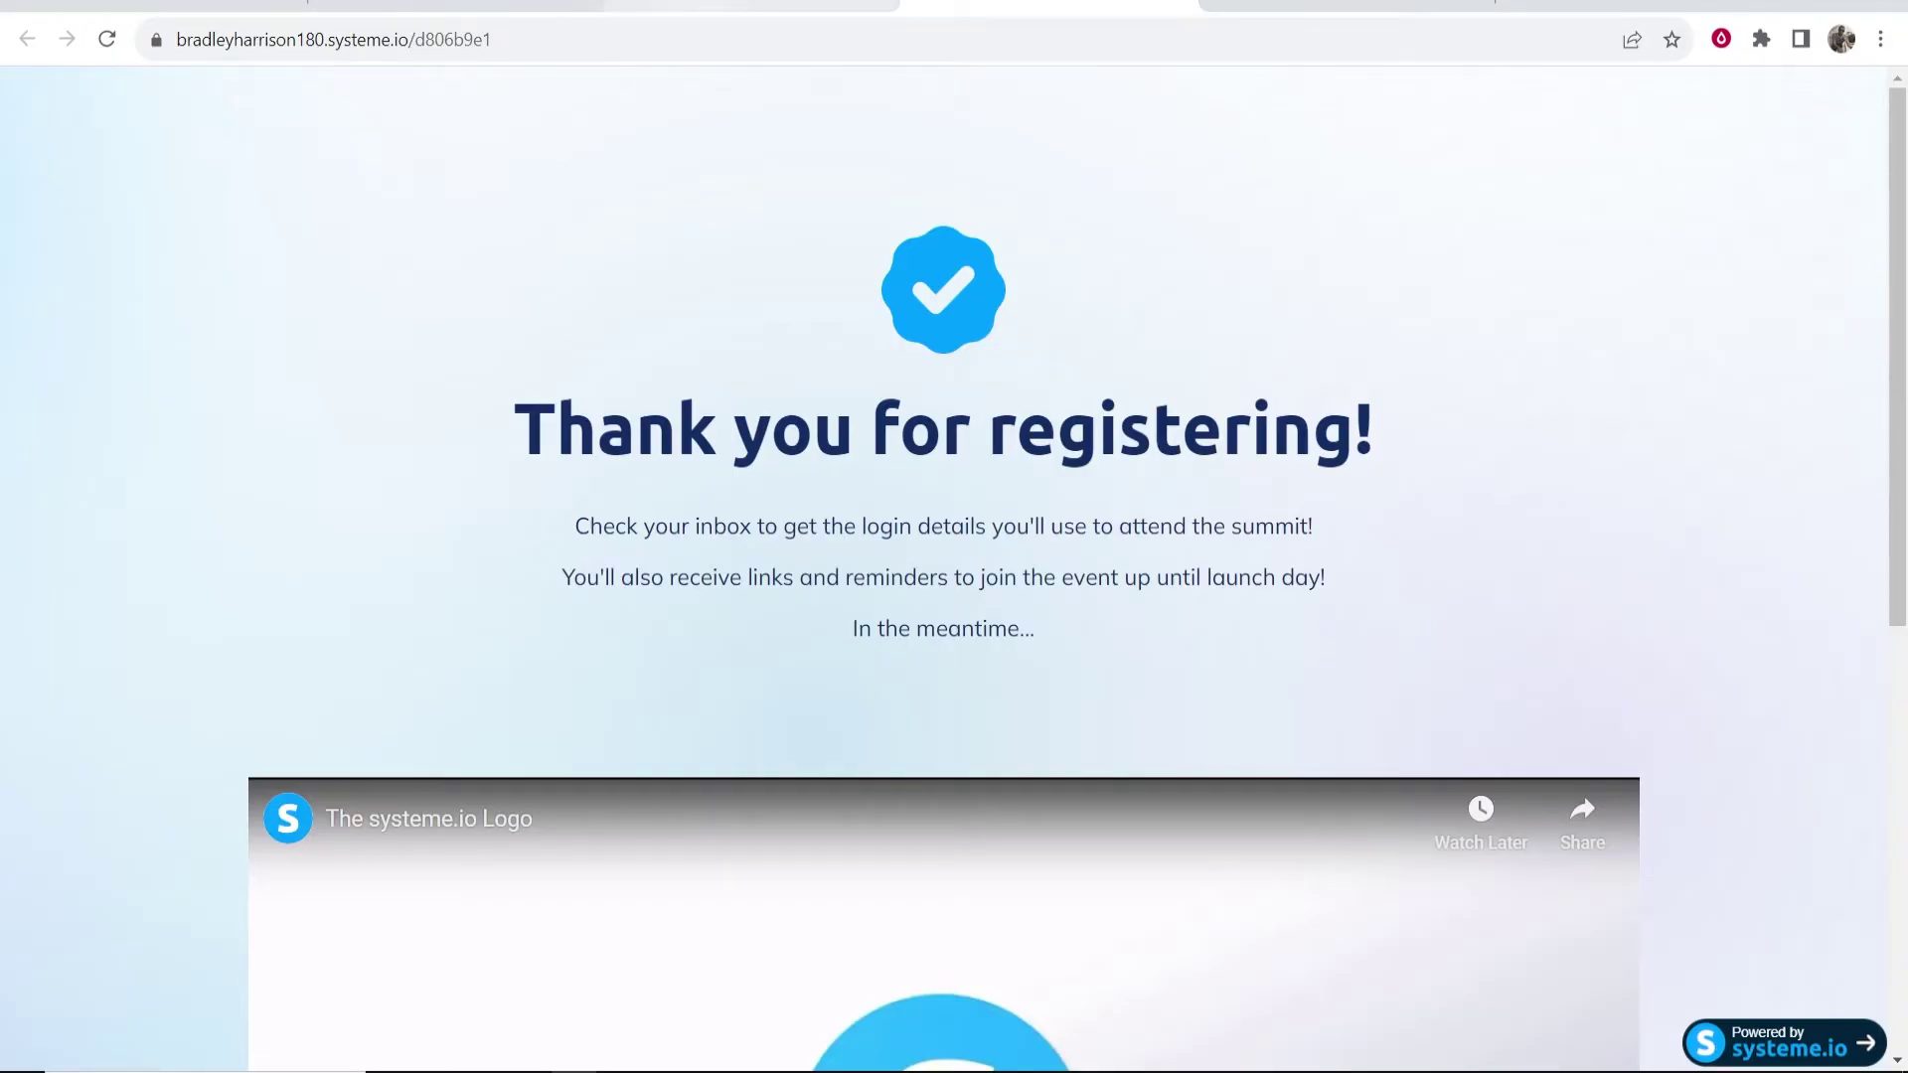
{"action": "left_click", "coordinate": [785, 8]}
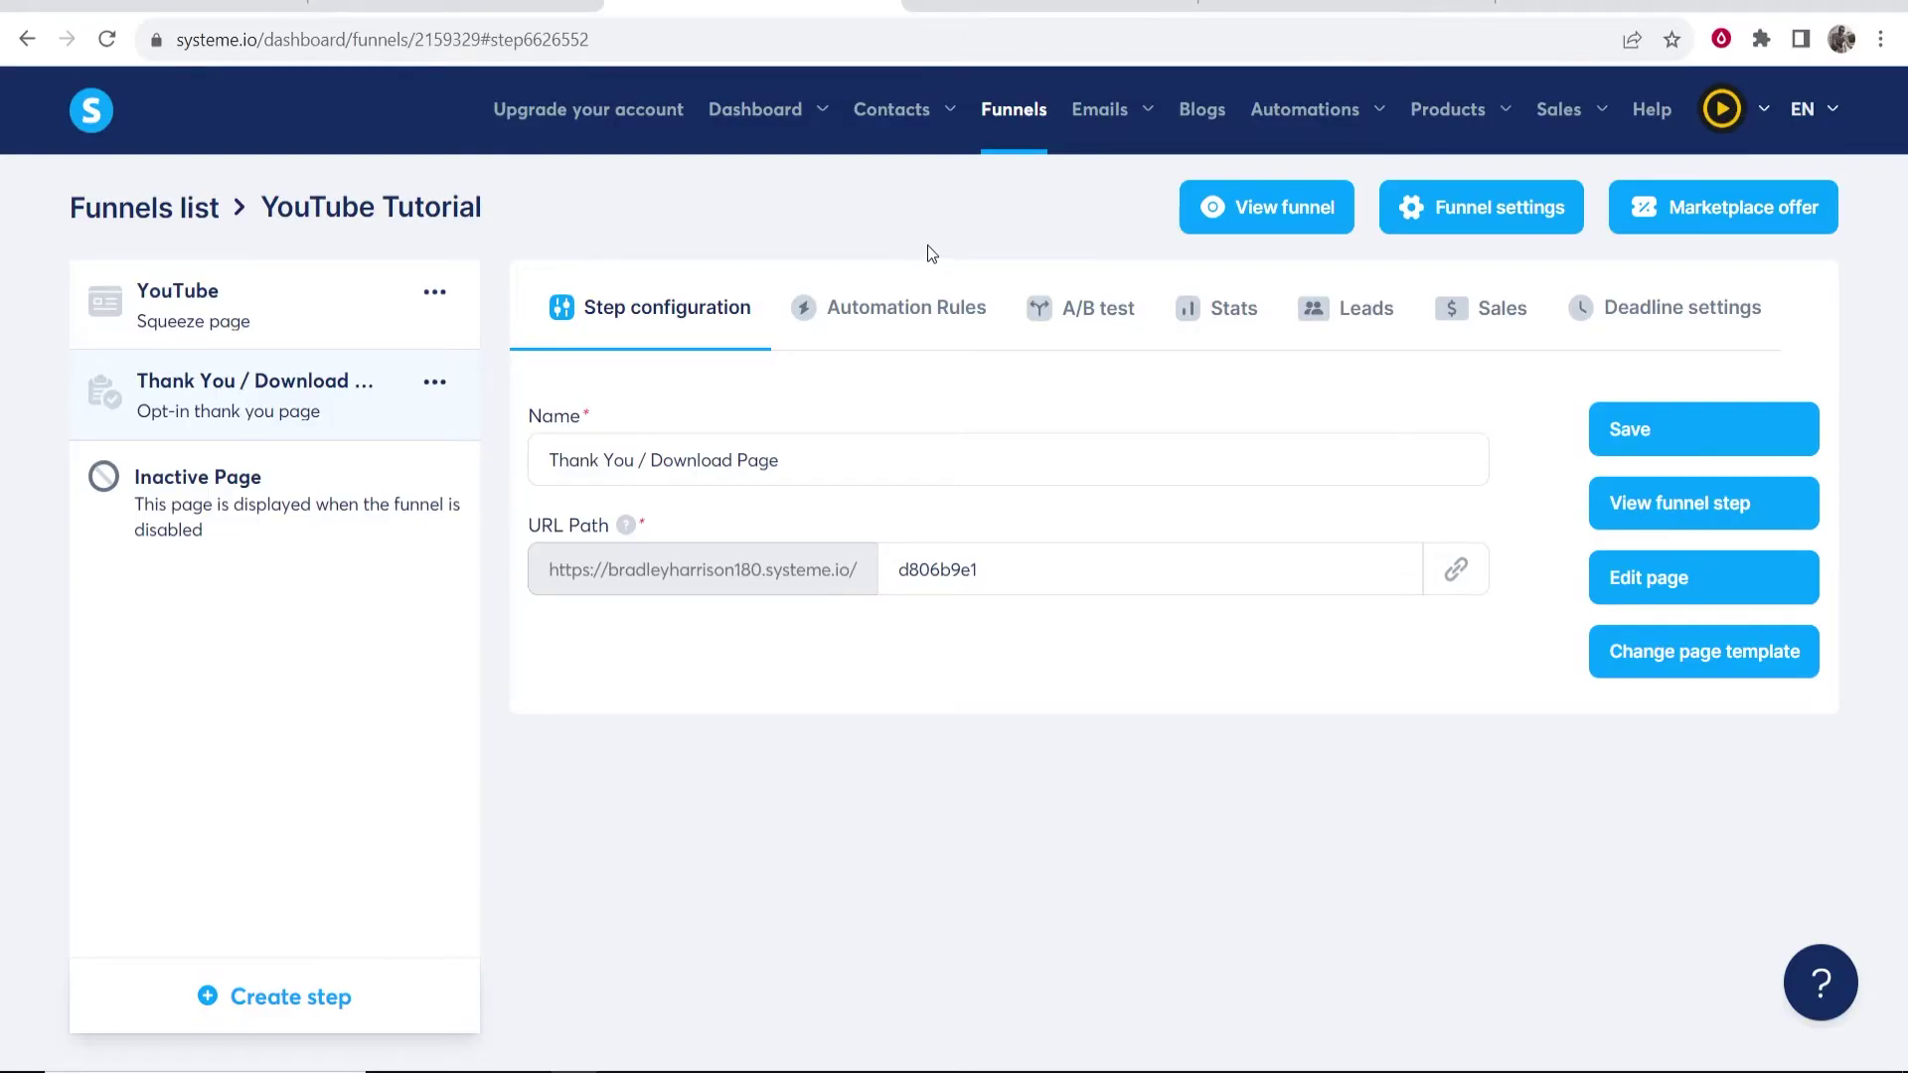
- From Emails > Campaigns, create a campaign named 'YouTube', then open it to add an email
{"action": "mouse_move", "coordinate": [1103, 111]}
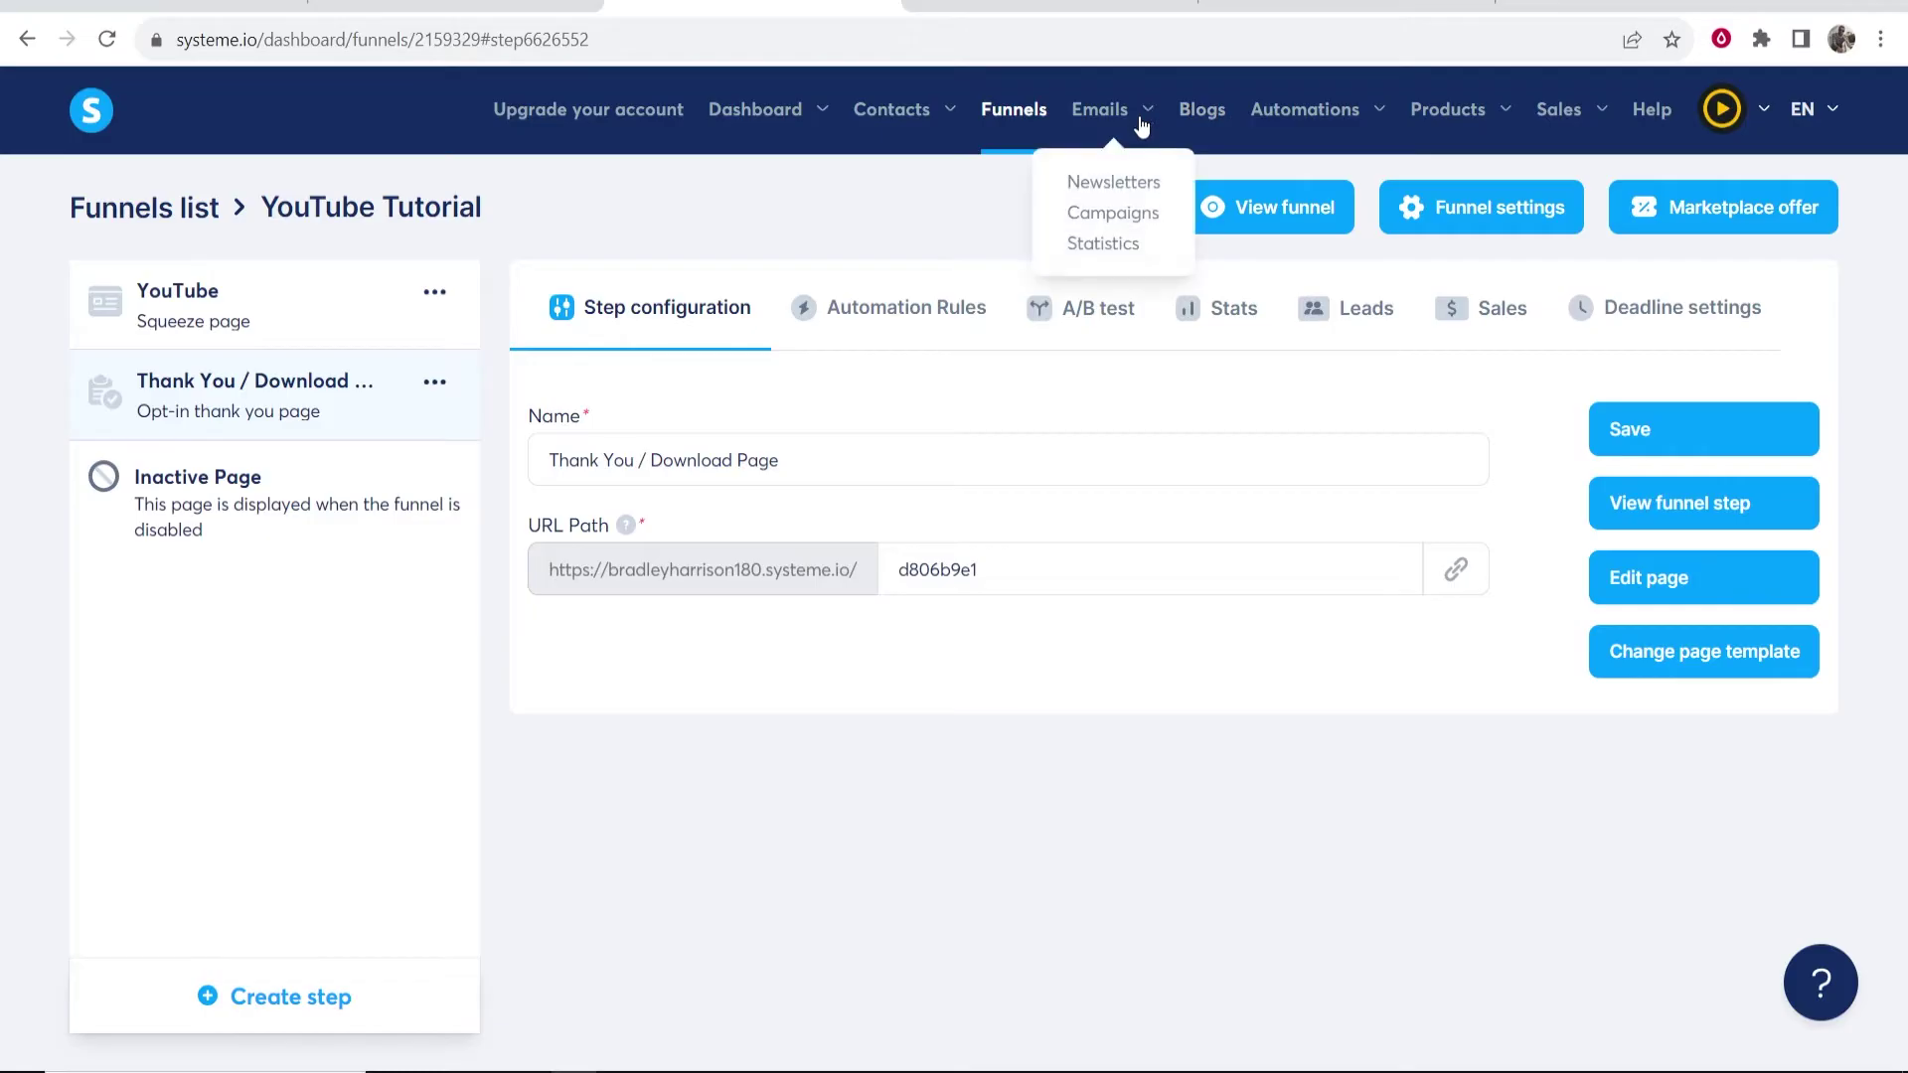
{"action": "left_click", "coordinate": [1104, 220]}
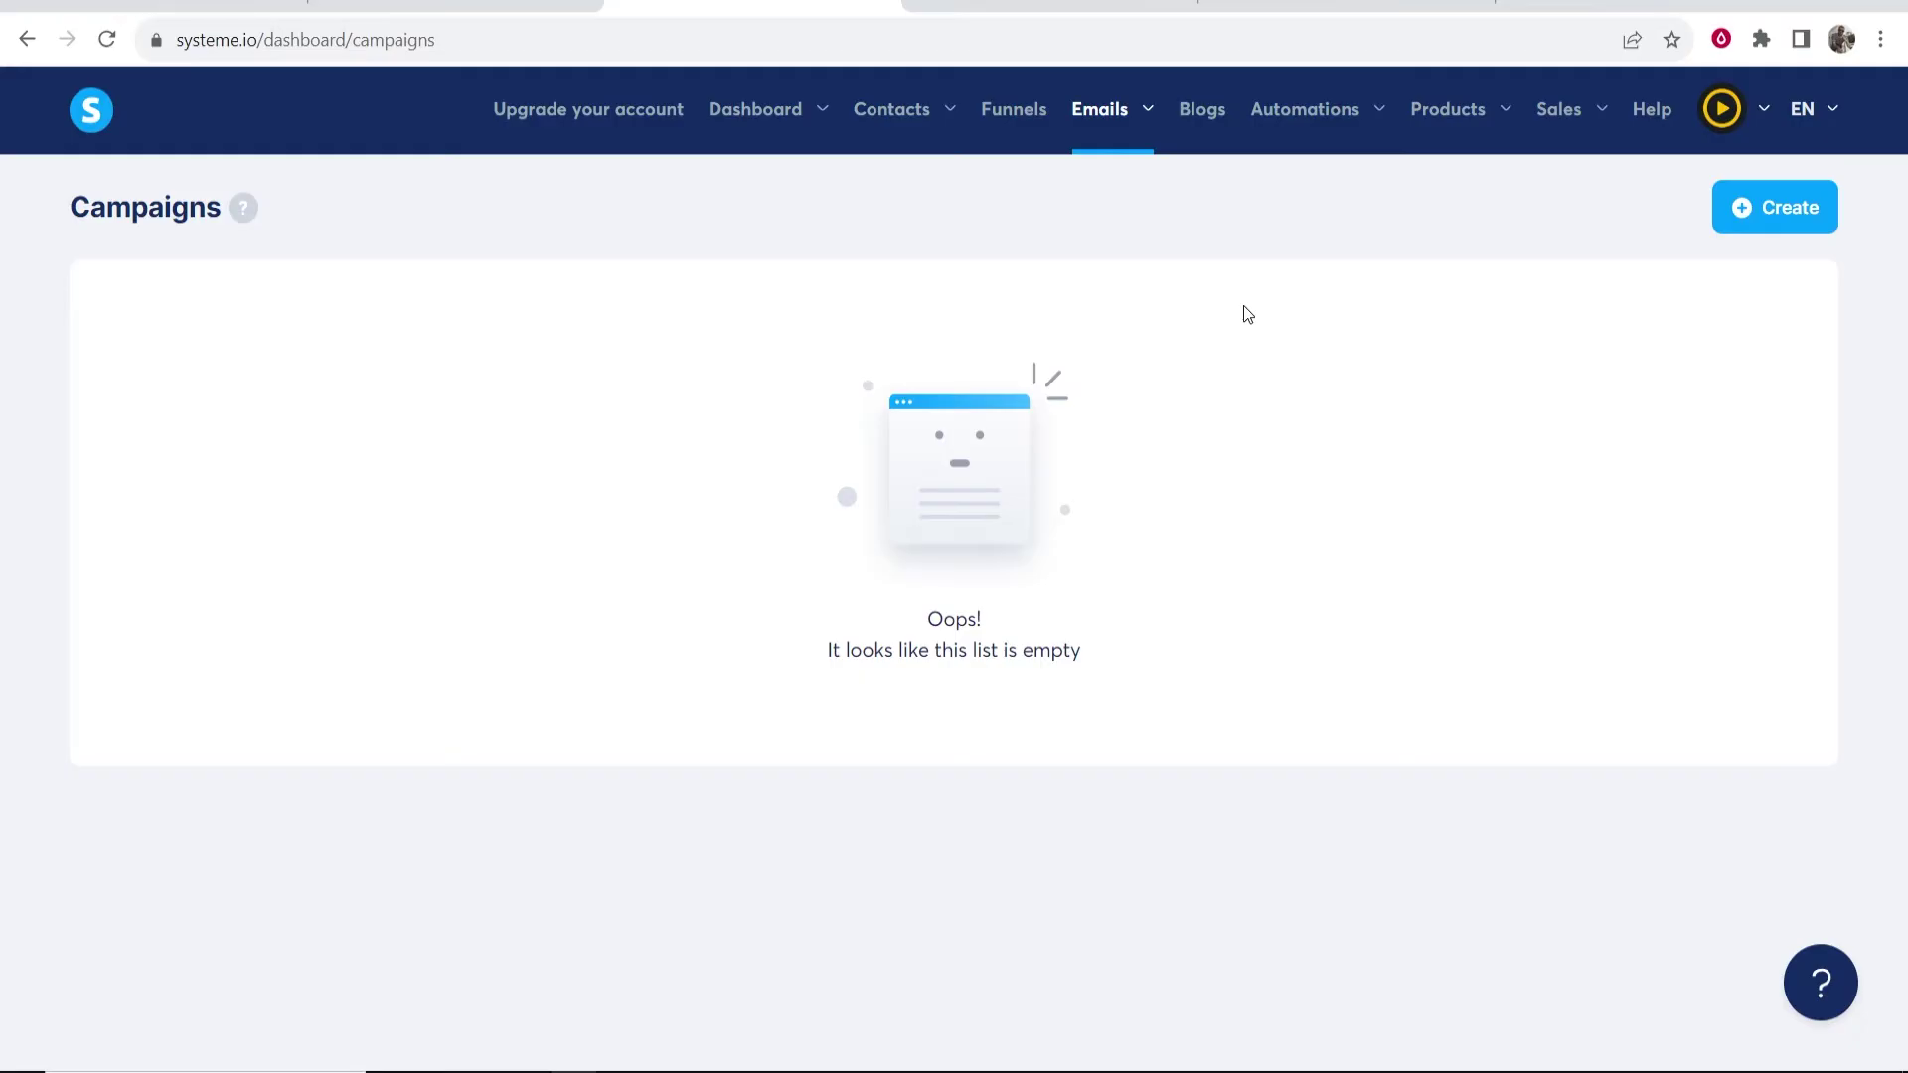
{"action": "left_click", "coordinate": [1786, 214]}
{"action": "left_click", "coordinate": [775, 491]}
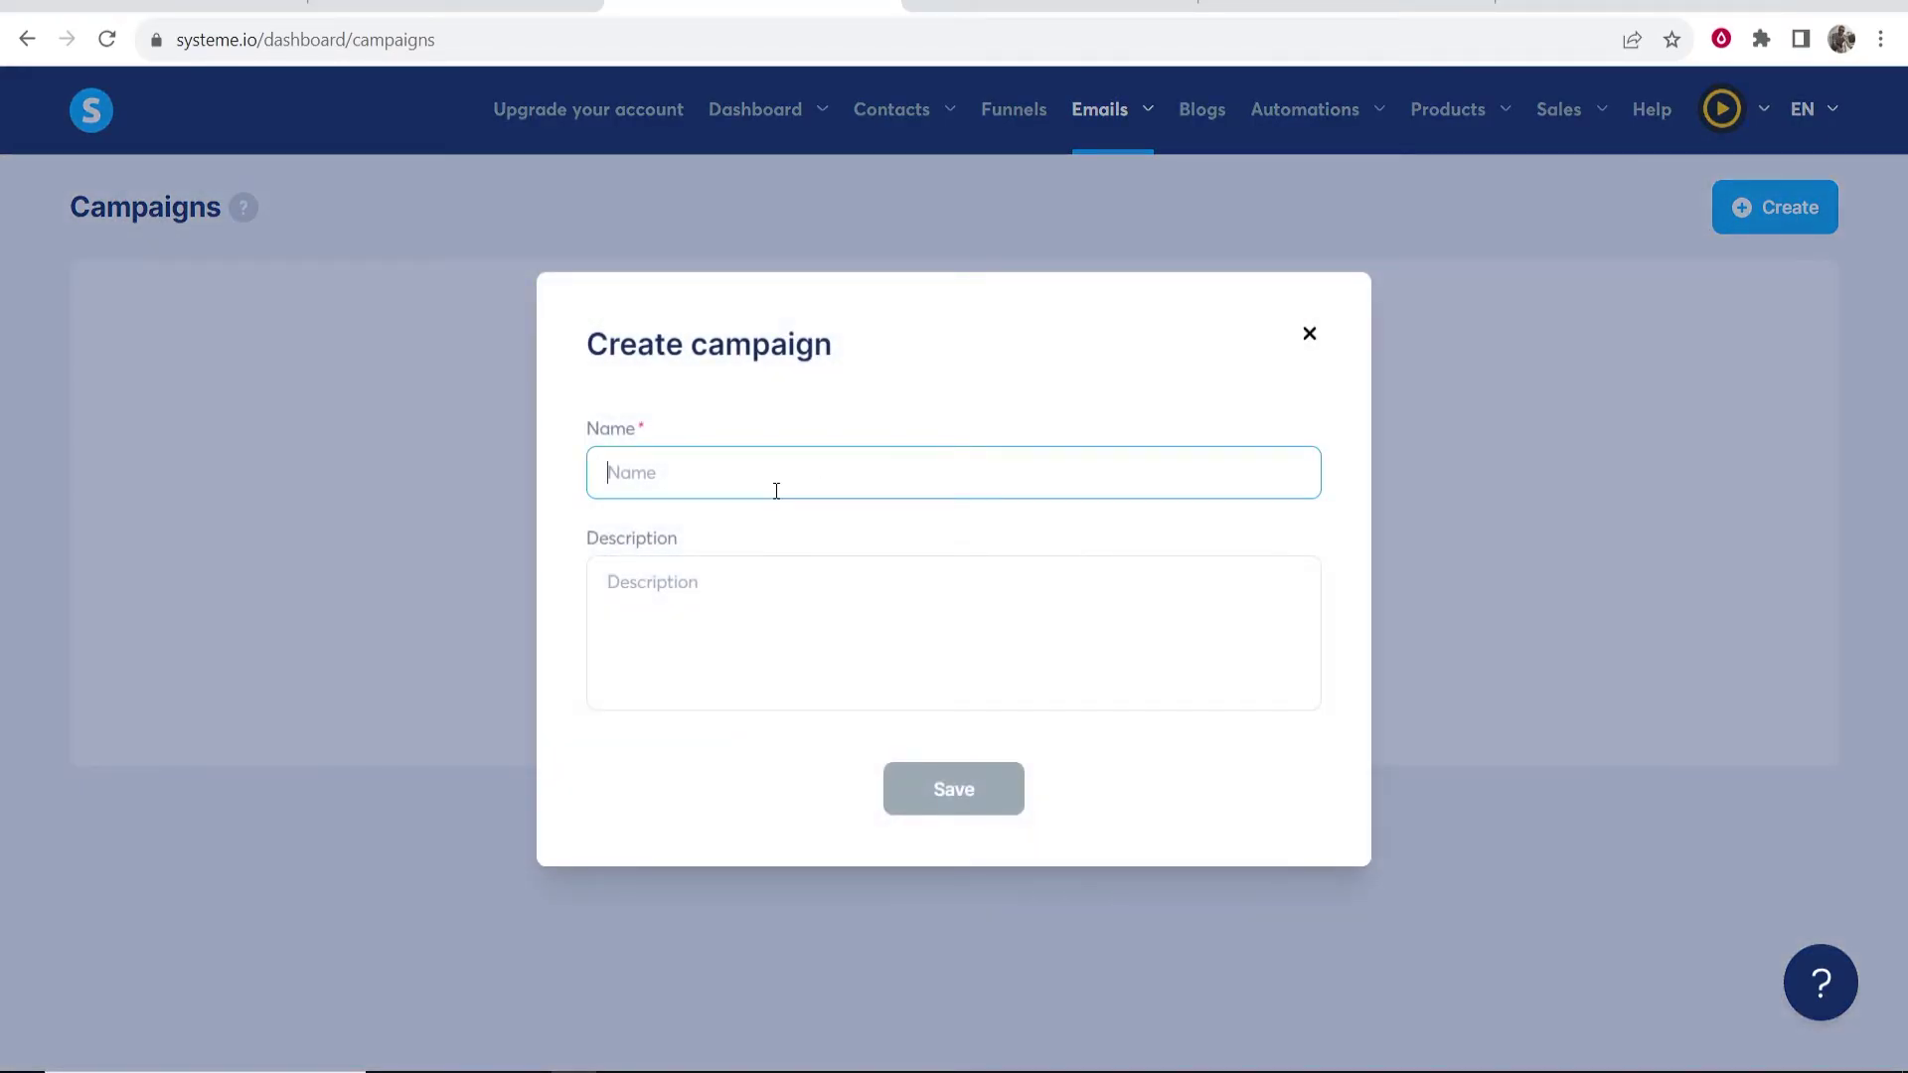
{"action": "type", "text": "YouTube"}
{"action": "key", "text": "Tab"}
{"action": "left_click", "coordinate": [986, 785]}
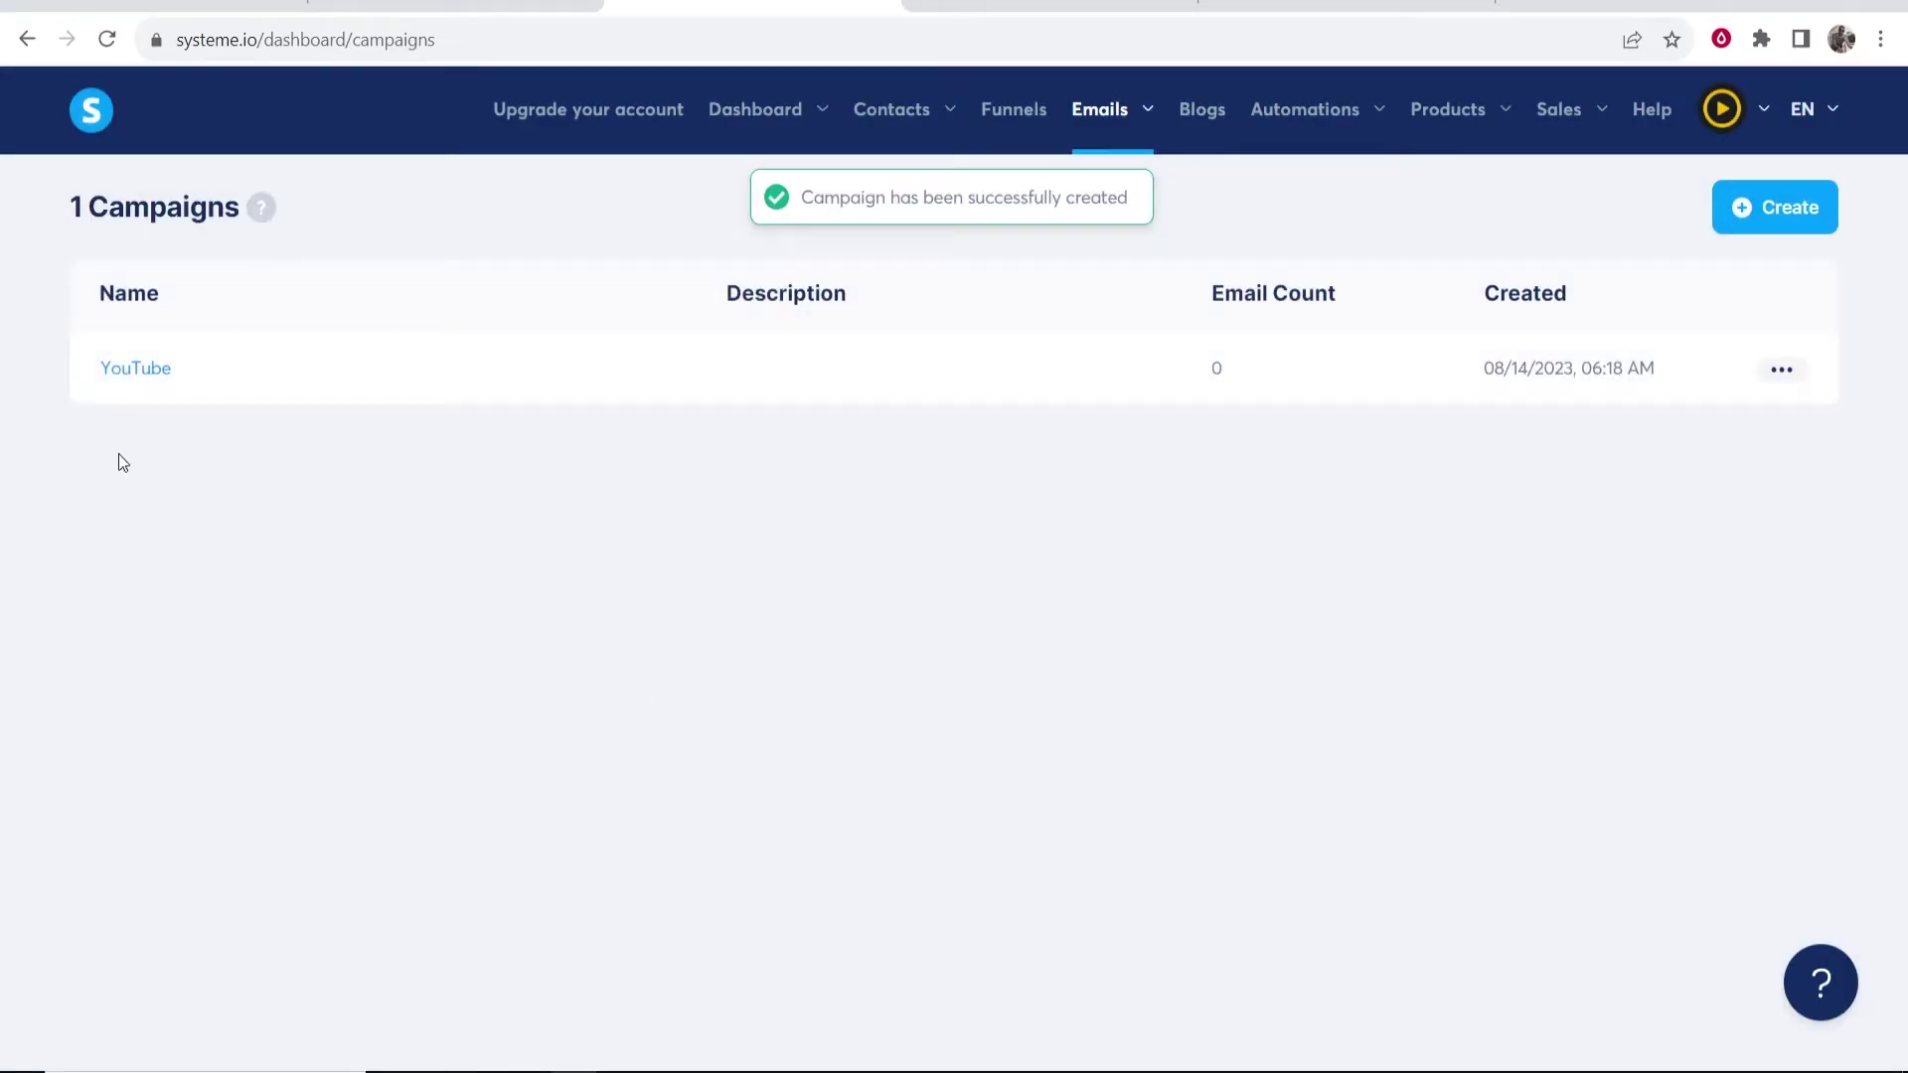
{"action": "left_click", "coordinate": [135, 368]}
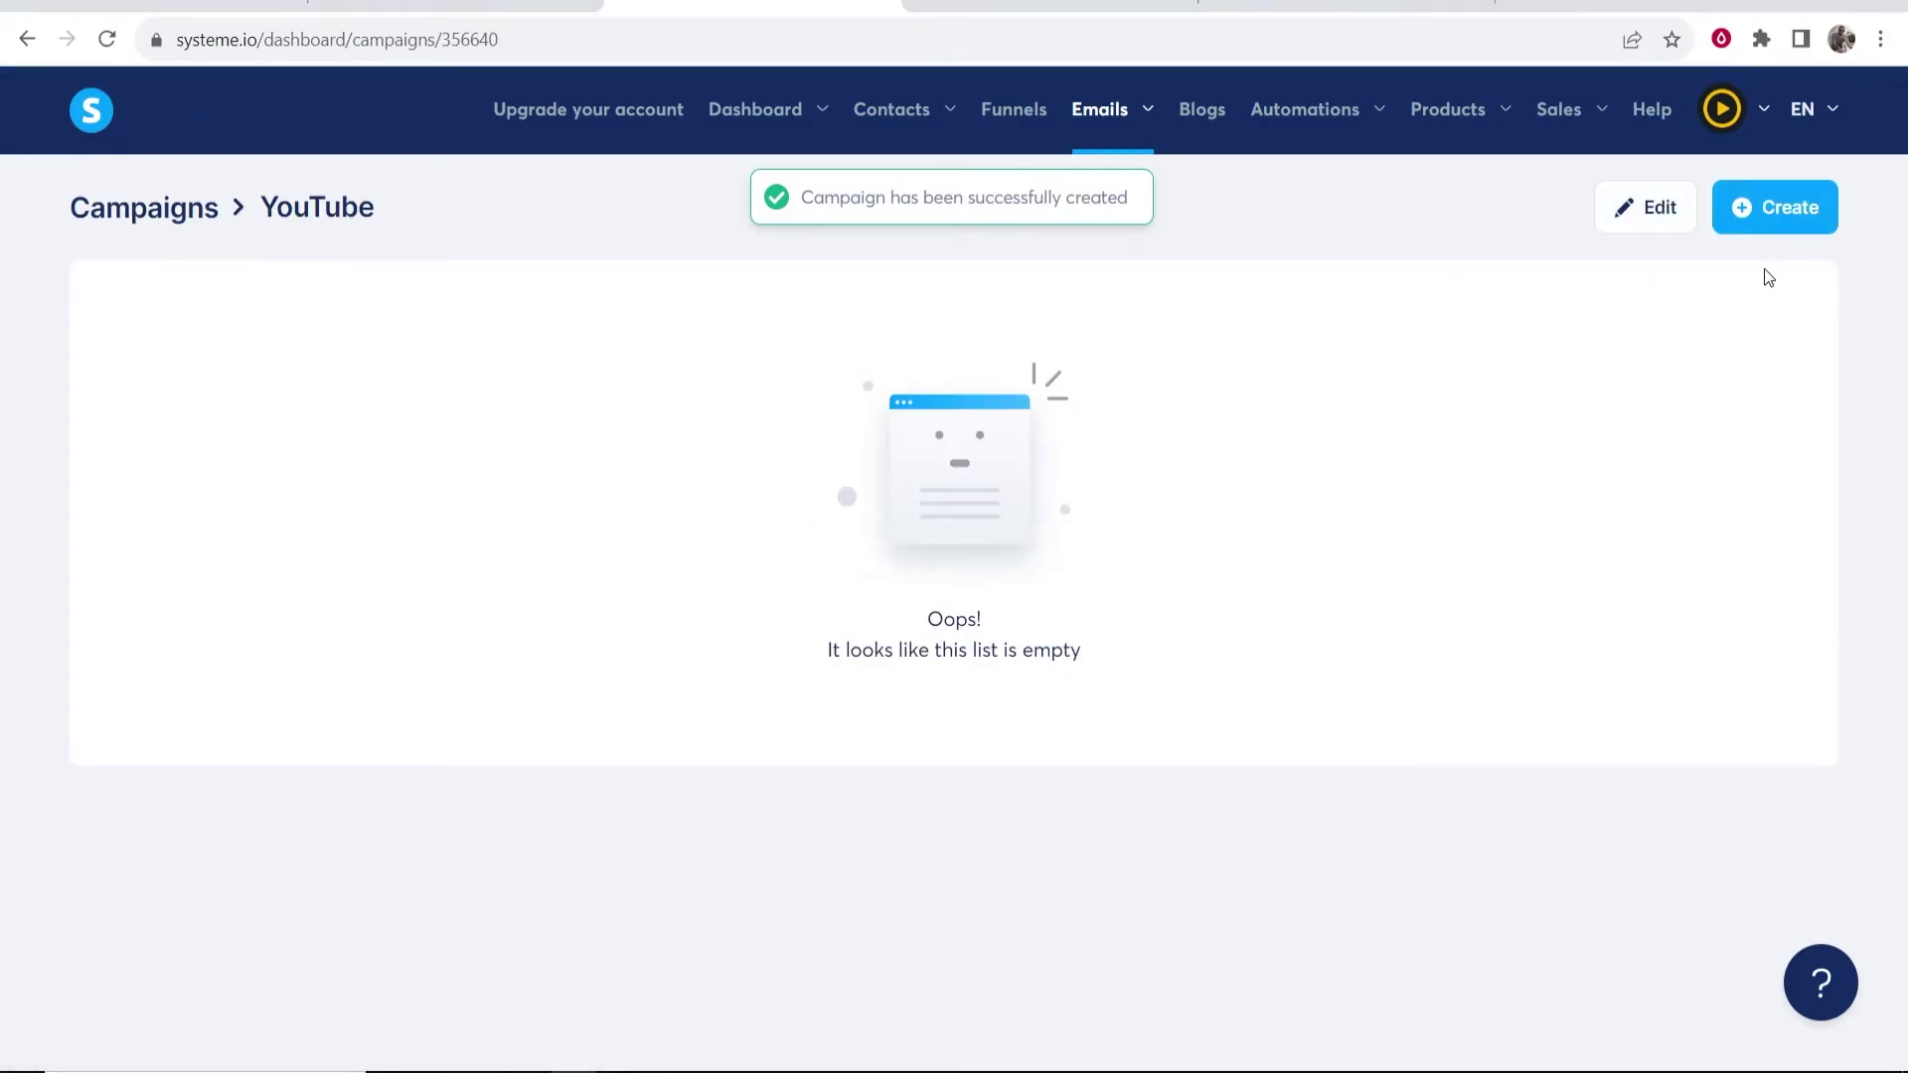
{"action": "left_click", "coordinate": [1775, 207]}
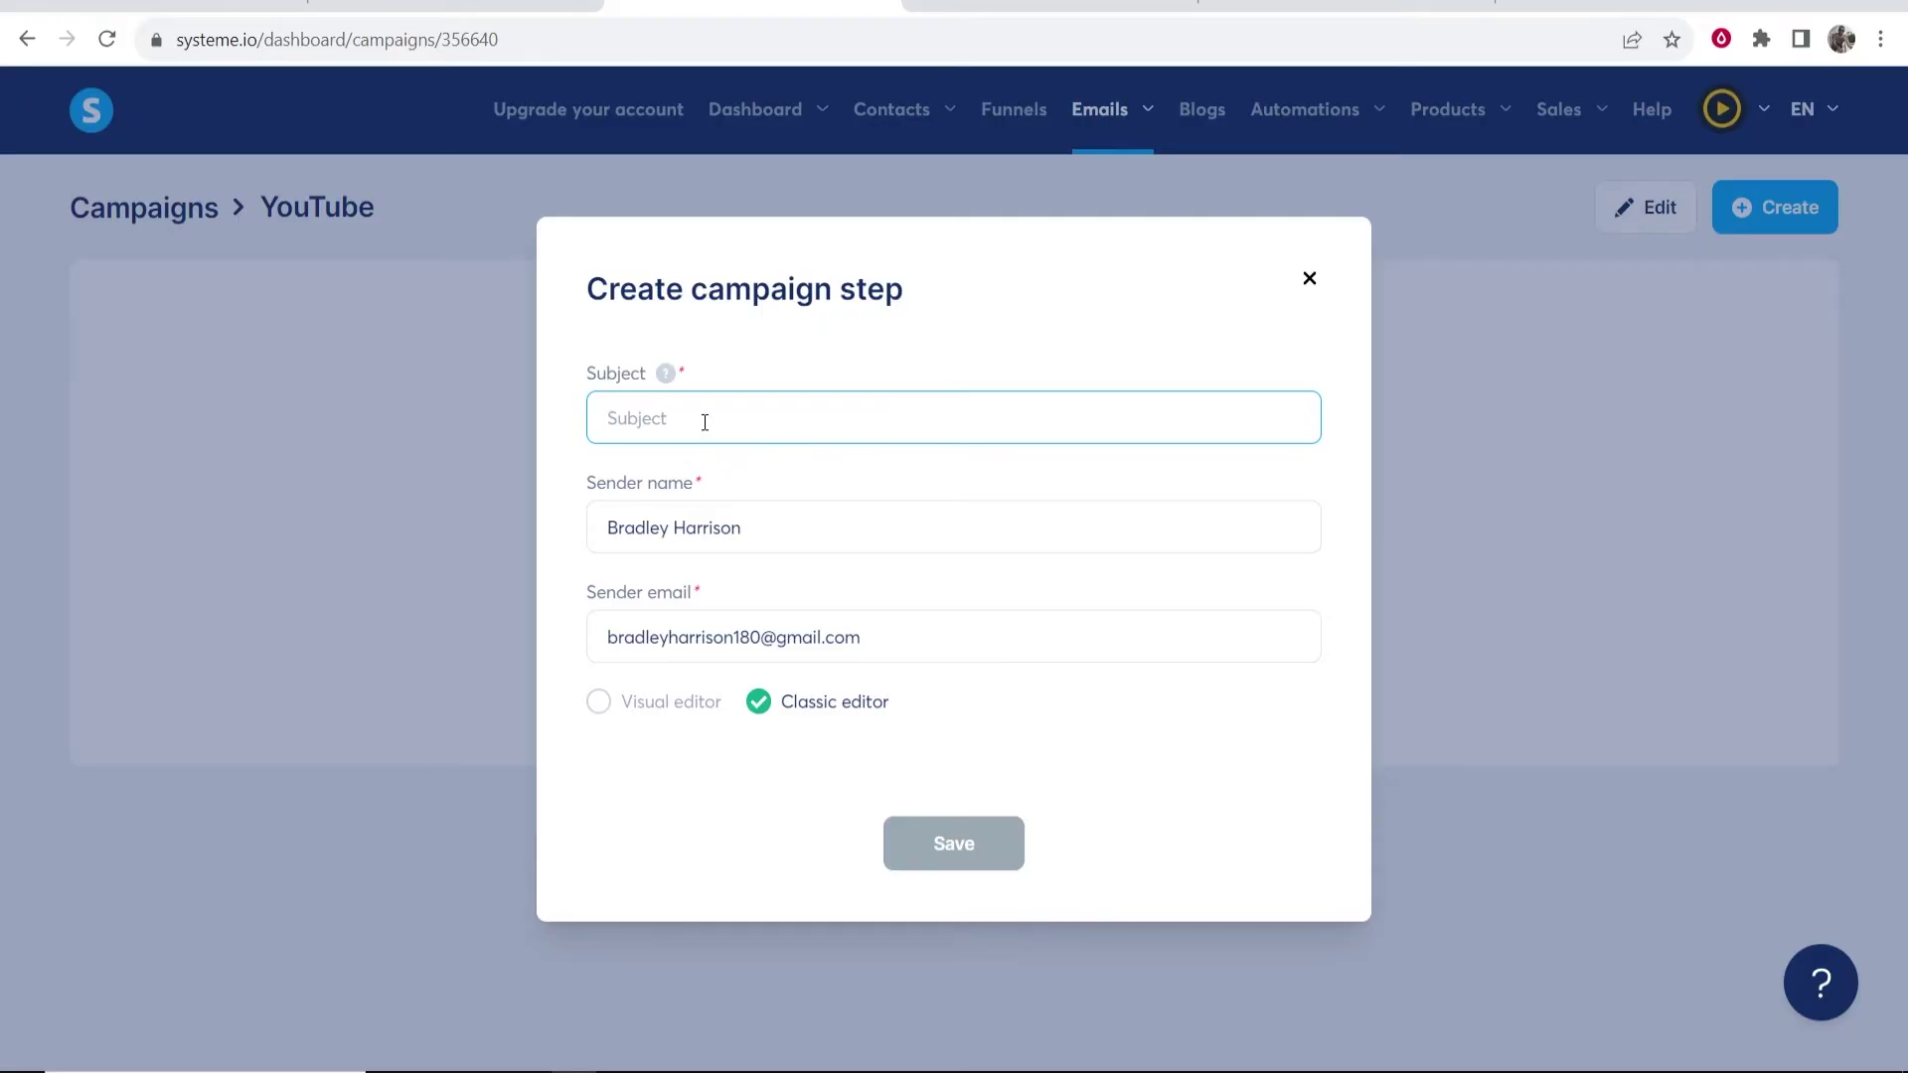
- Replace the subject 'Here is your free bonus' with 'The #1 trick to losing weight' and save
{"action": "type", "text": "Here is your free bonus"}
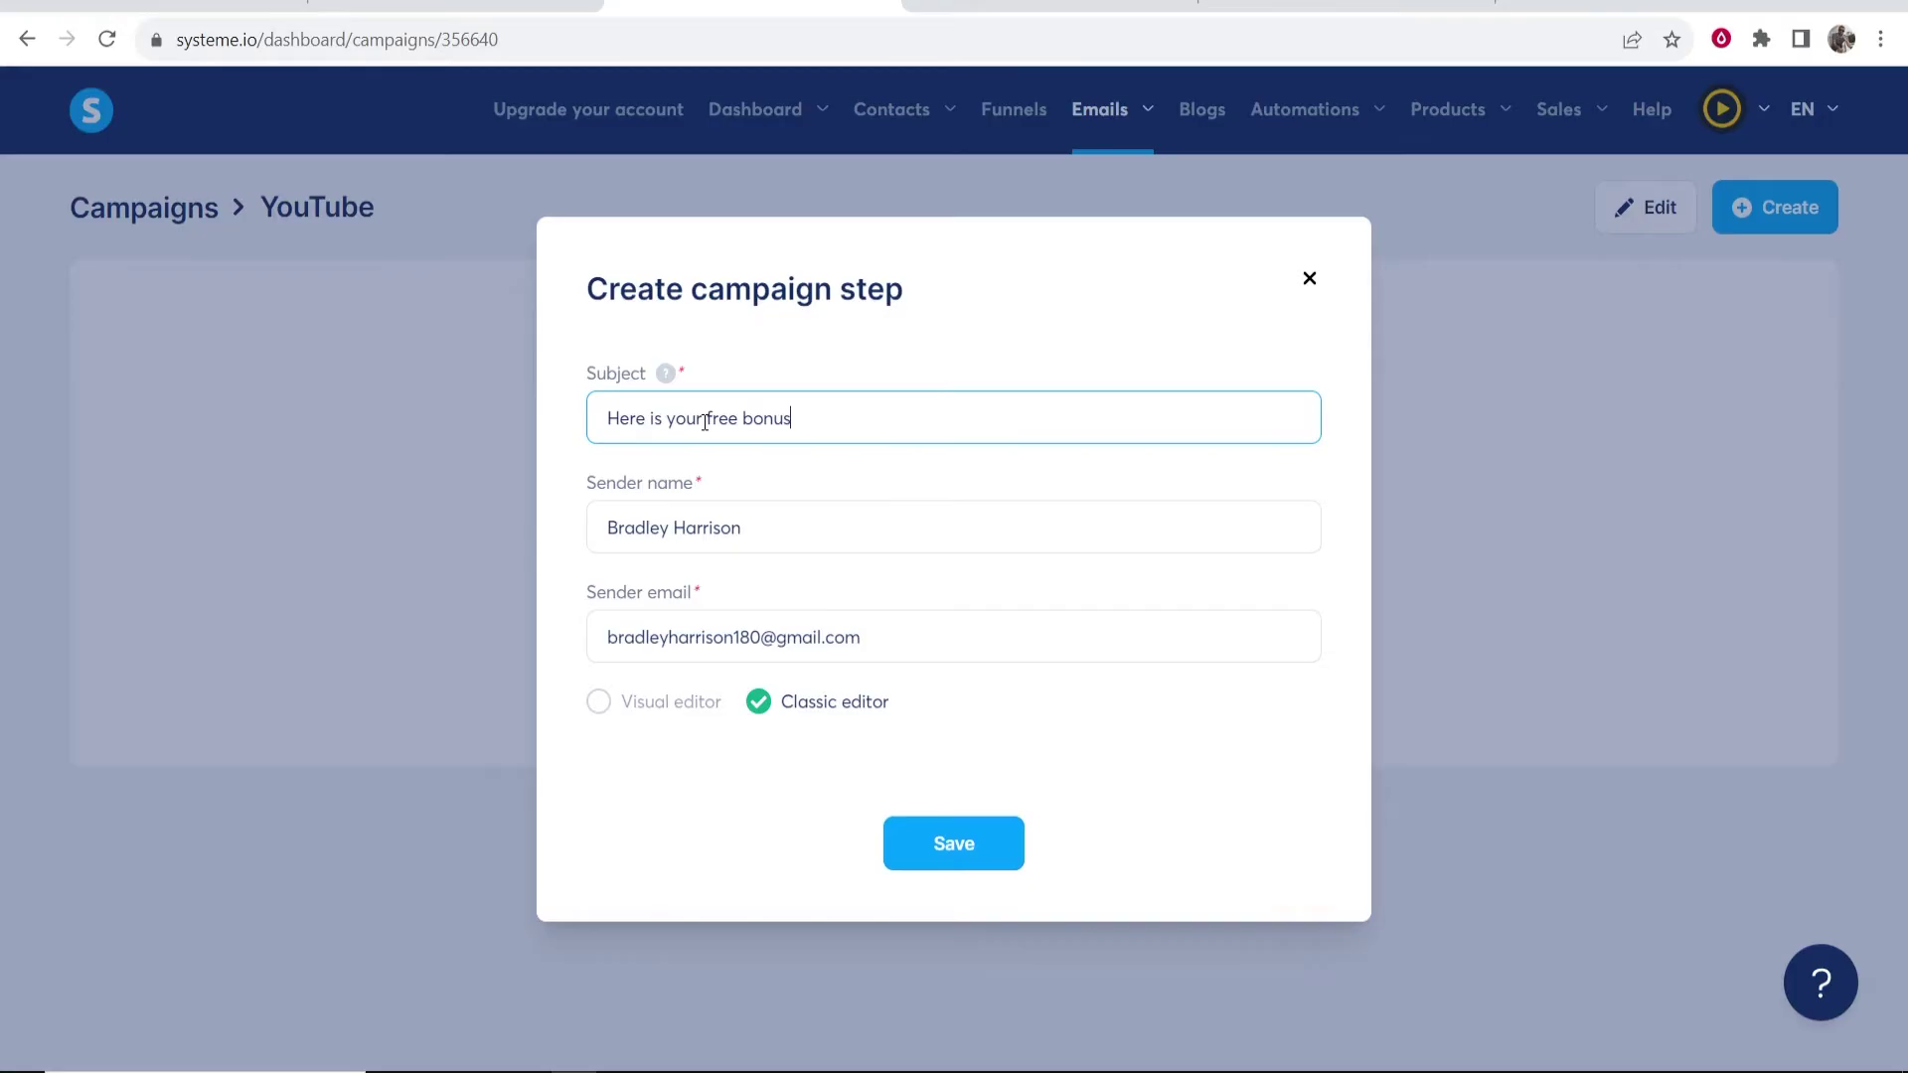
{"action": "key", "text": "ctrl+a"}
{"action": "key", "text": "BackSpace"}
{"action": "type", "text": "The #1 trick to losing"}
{"action": "type", "text": "eigh"}
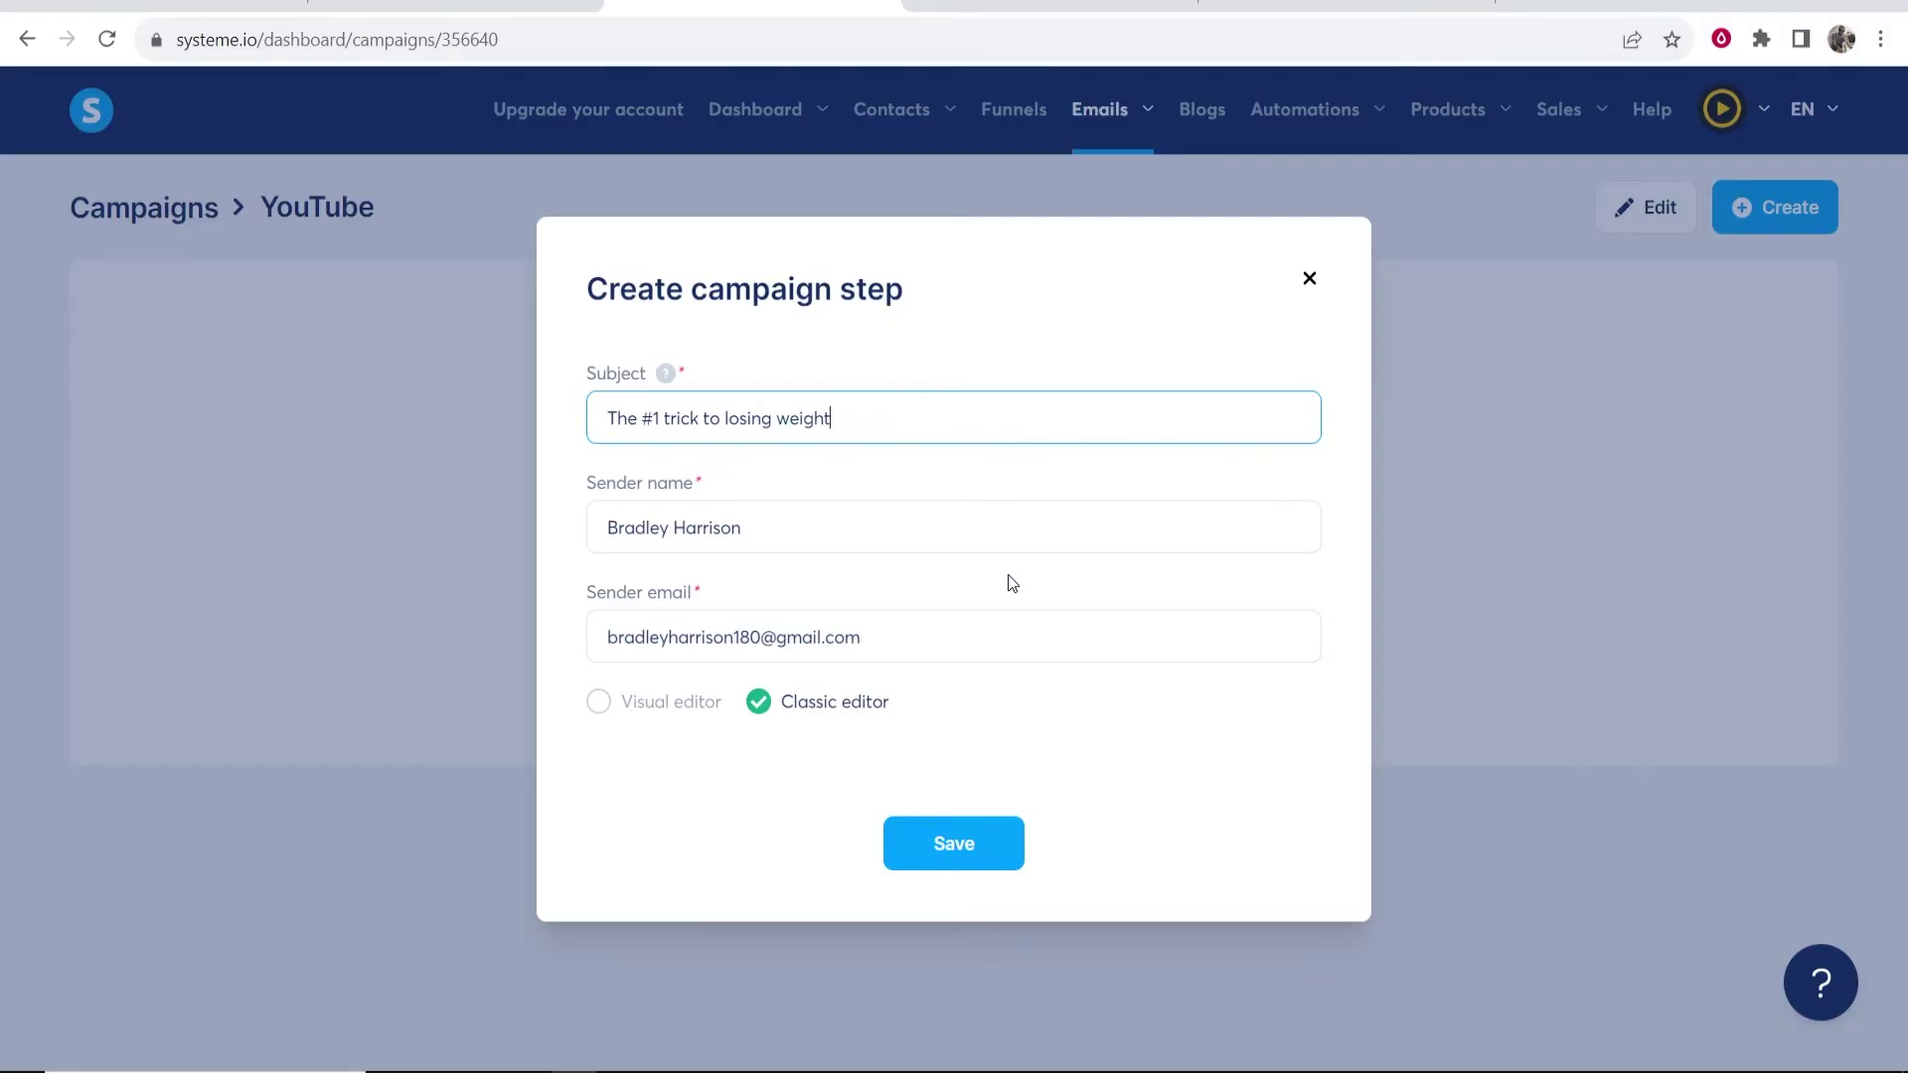
{"action": "left_click", "coordinate": [969, 843]}
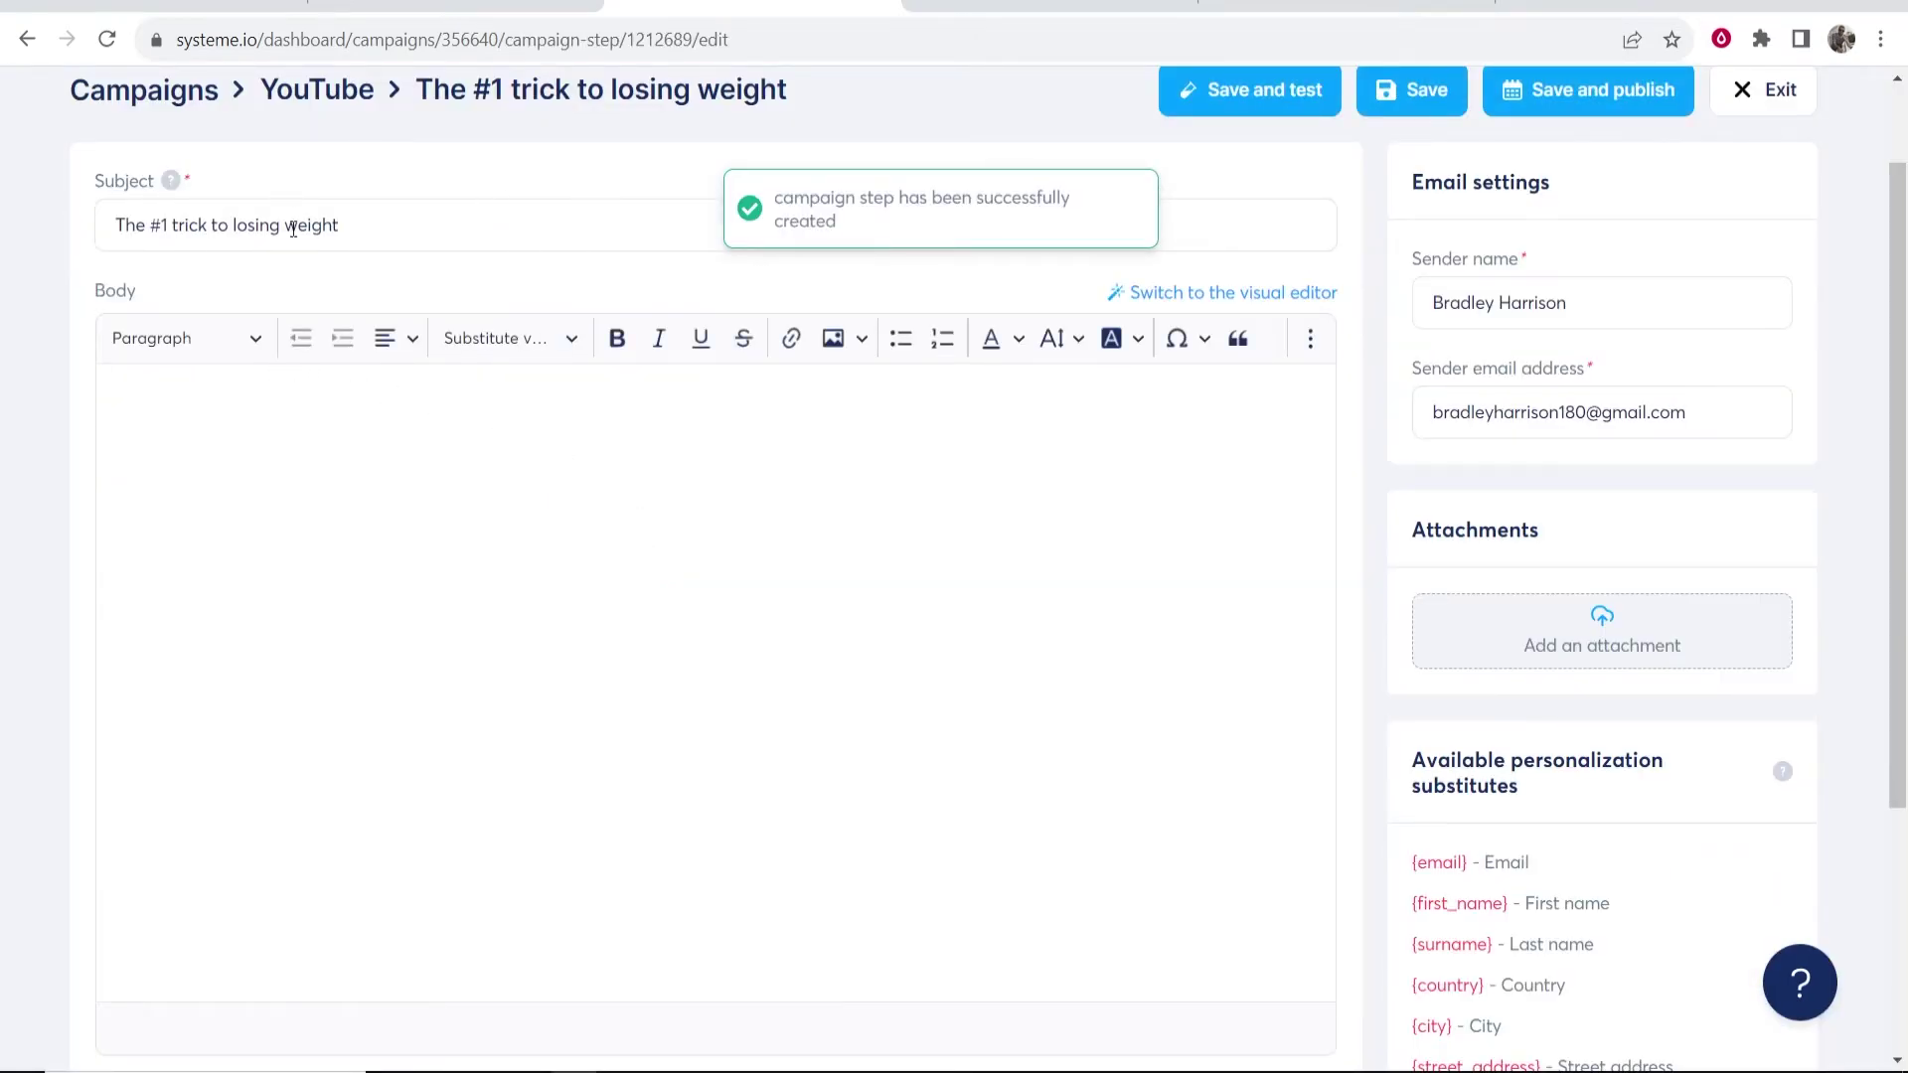
- Insert the {first_name} variable after 'Hi' to start the email greeting
{"action": "left_click", "coordinate": [618, 491]}
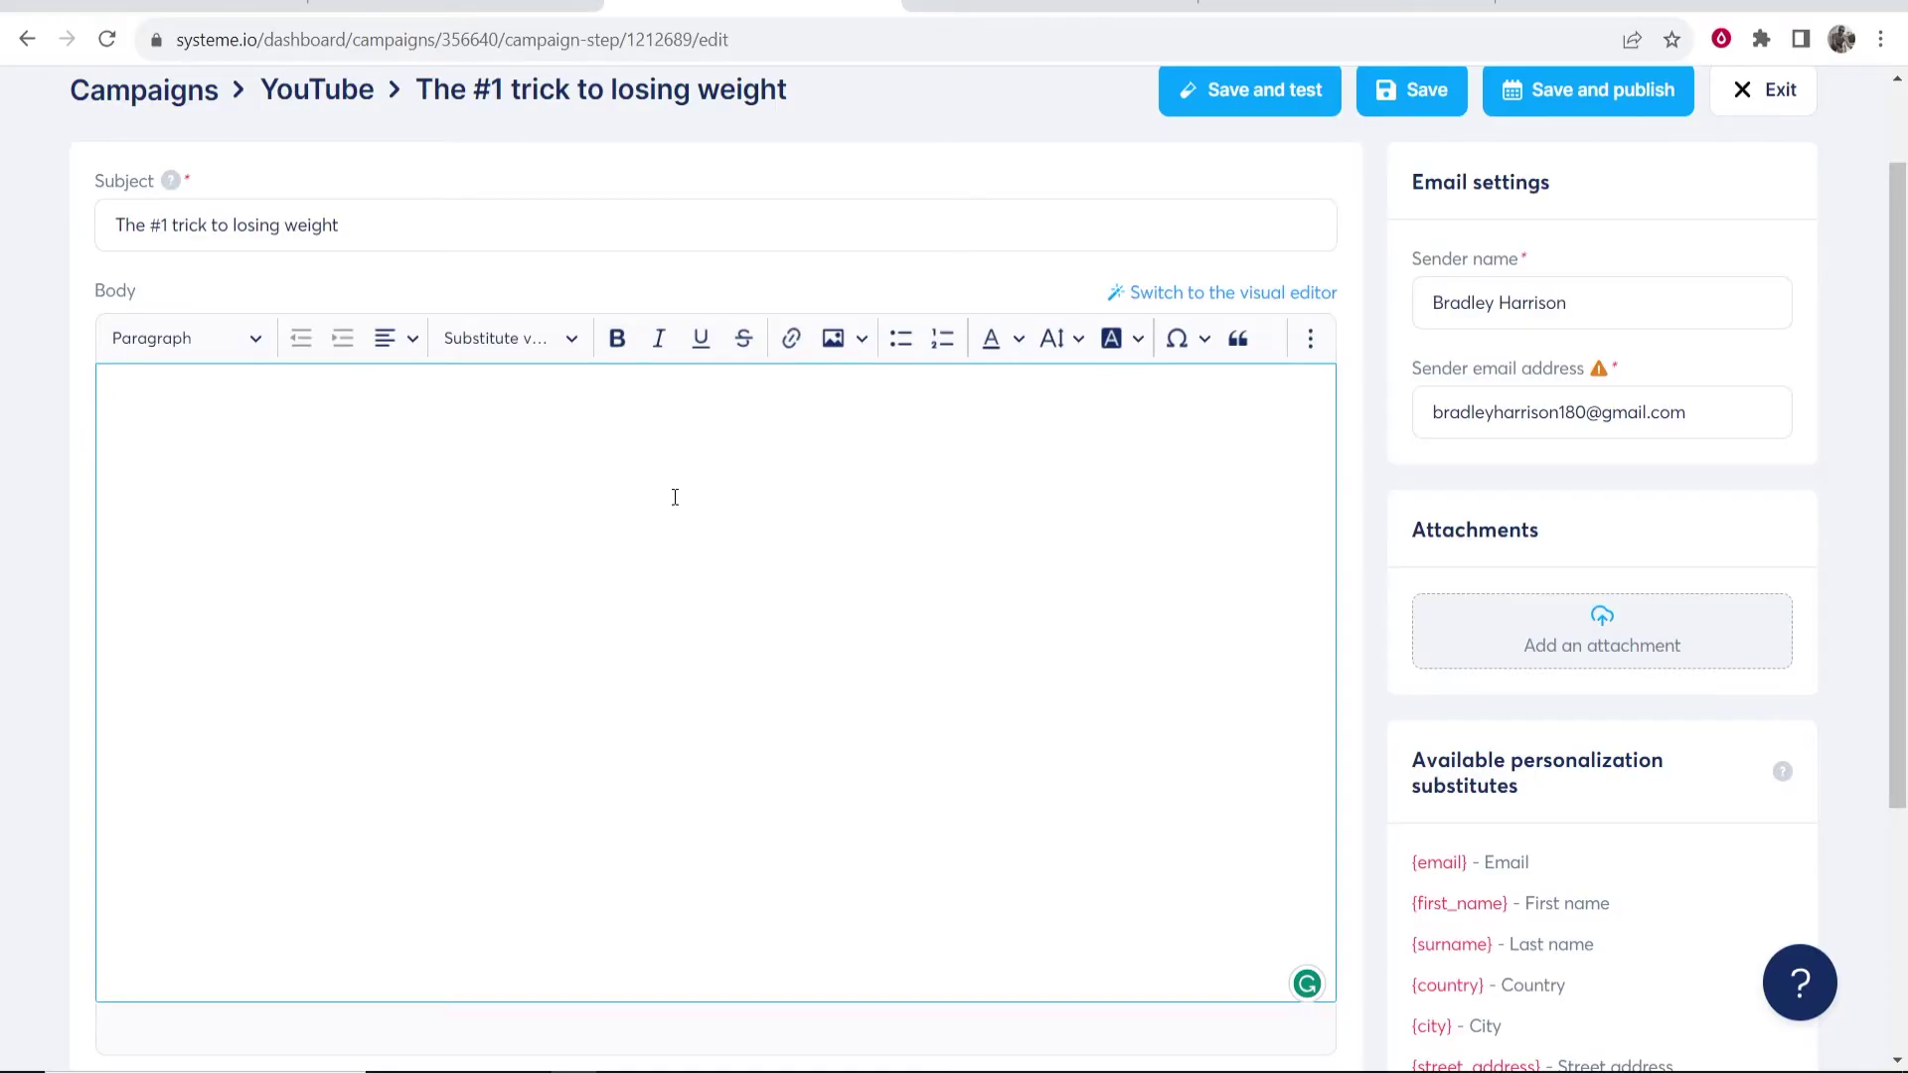
{"action": "key", "text": "BackSpace"}
{"action": "scroll", "coordinate": [674, 496], "scroll_direction": "down", "scroll_amount": 1}
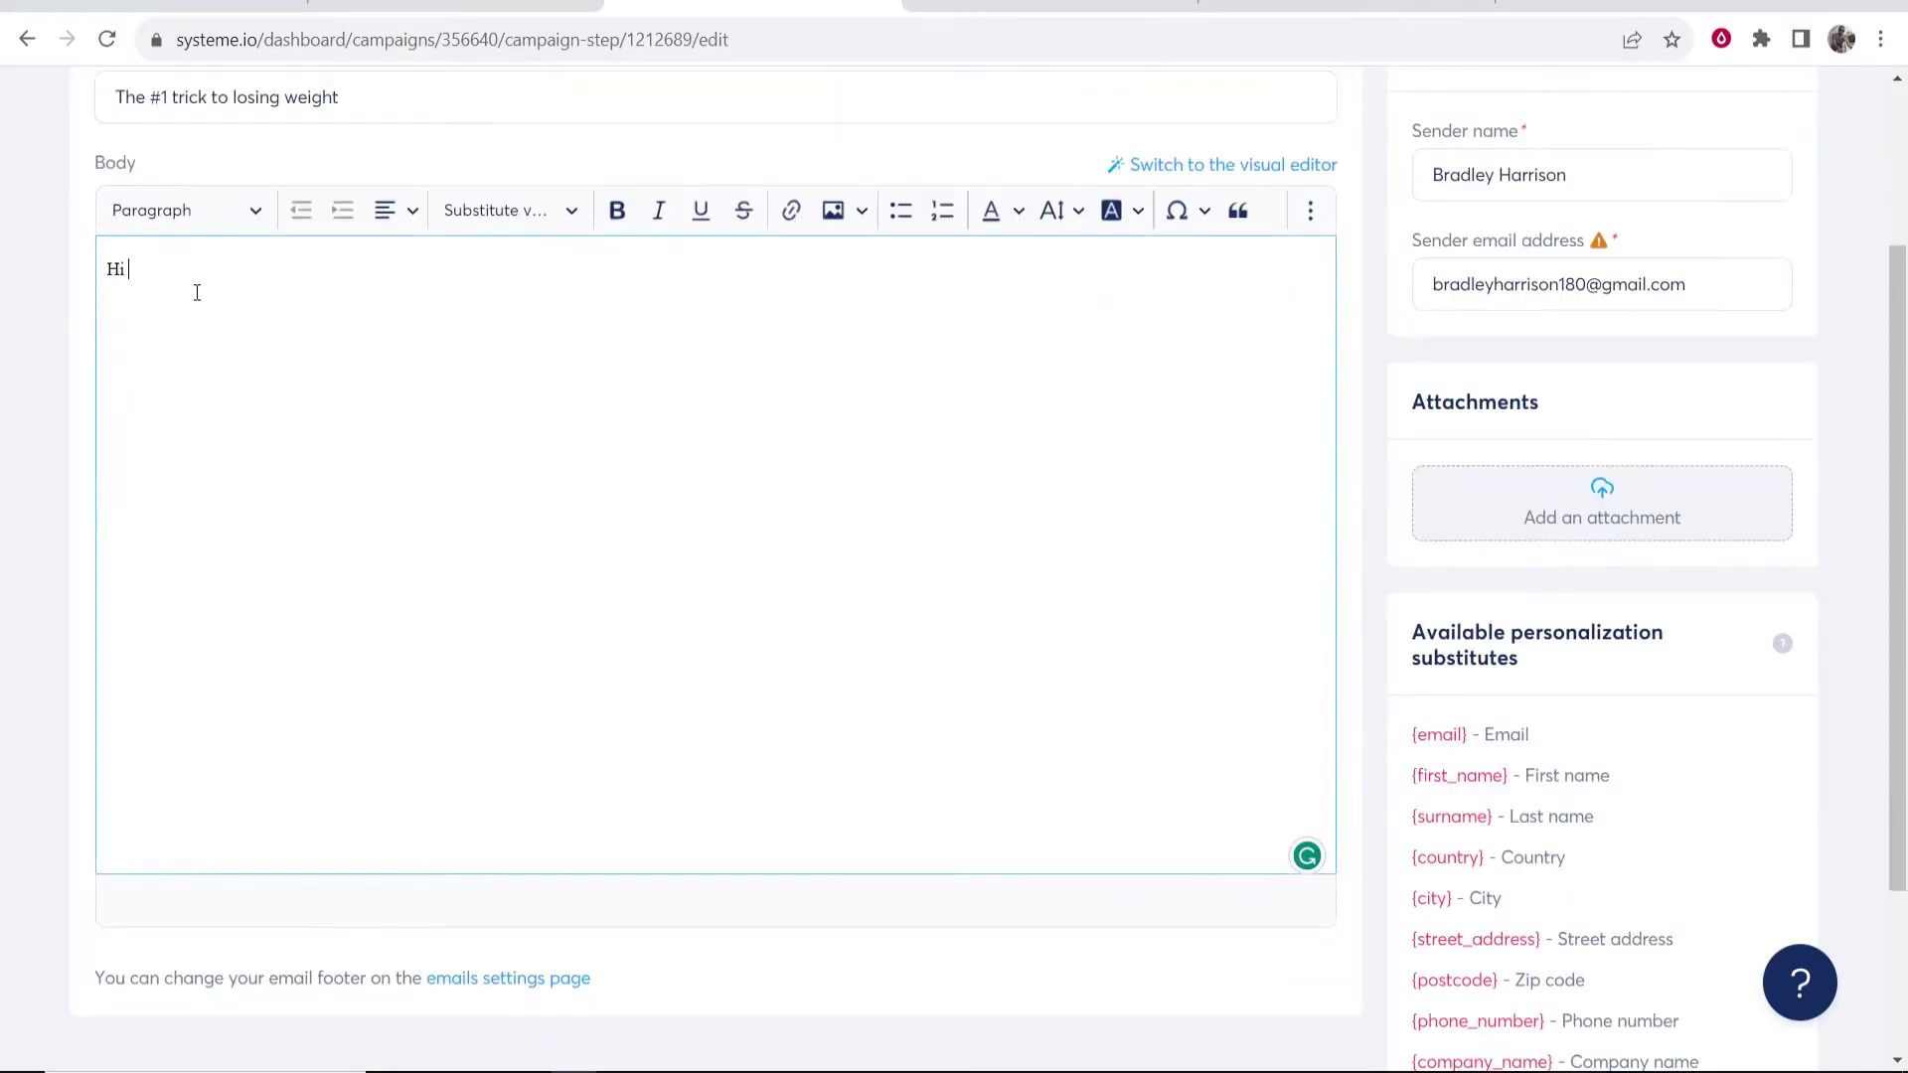
{"action": "left_click", "coordinate": [549, 211]}
{"action": "left_click", "coordinate": [483, 310]}
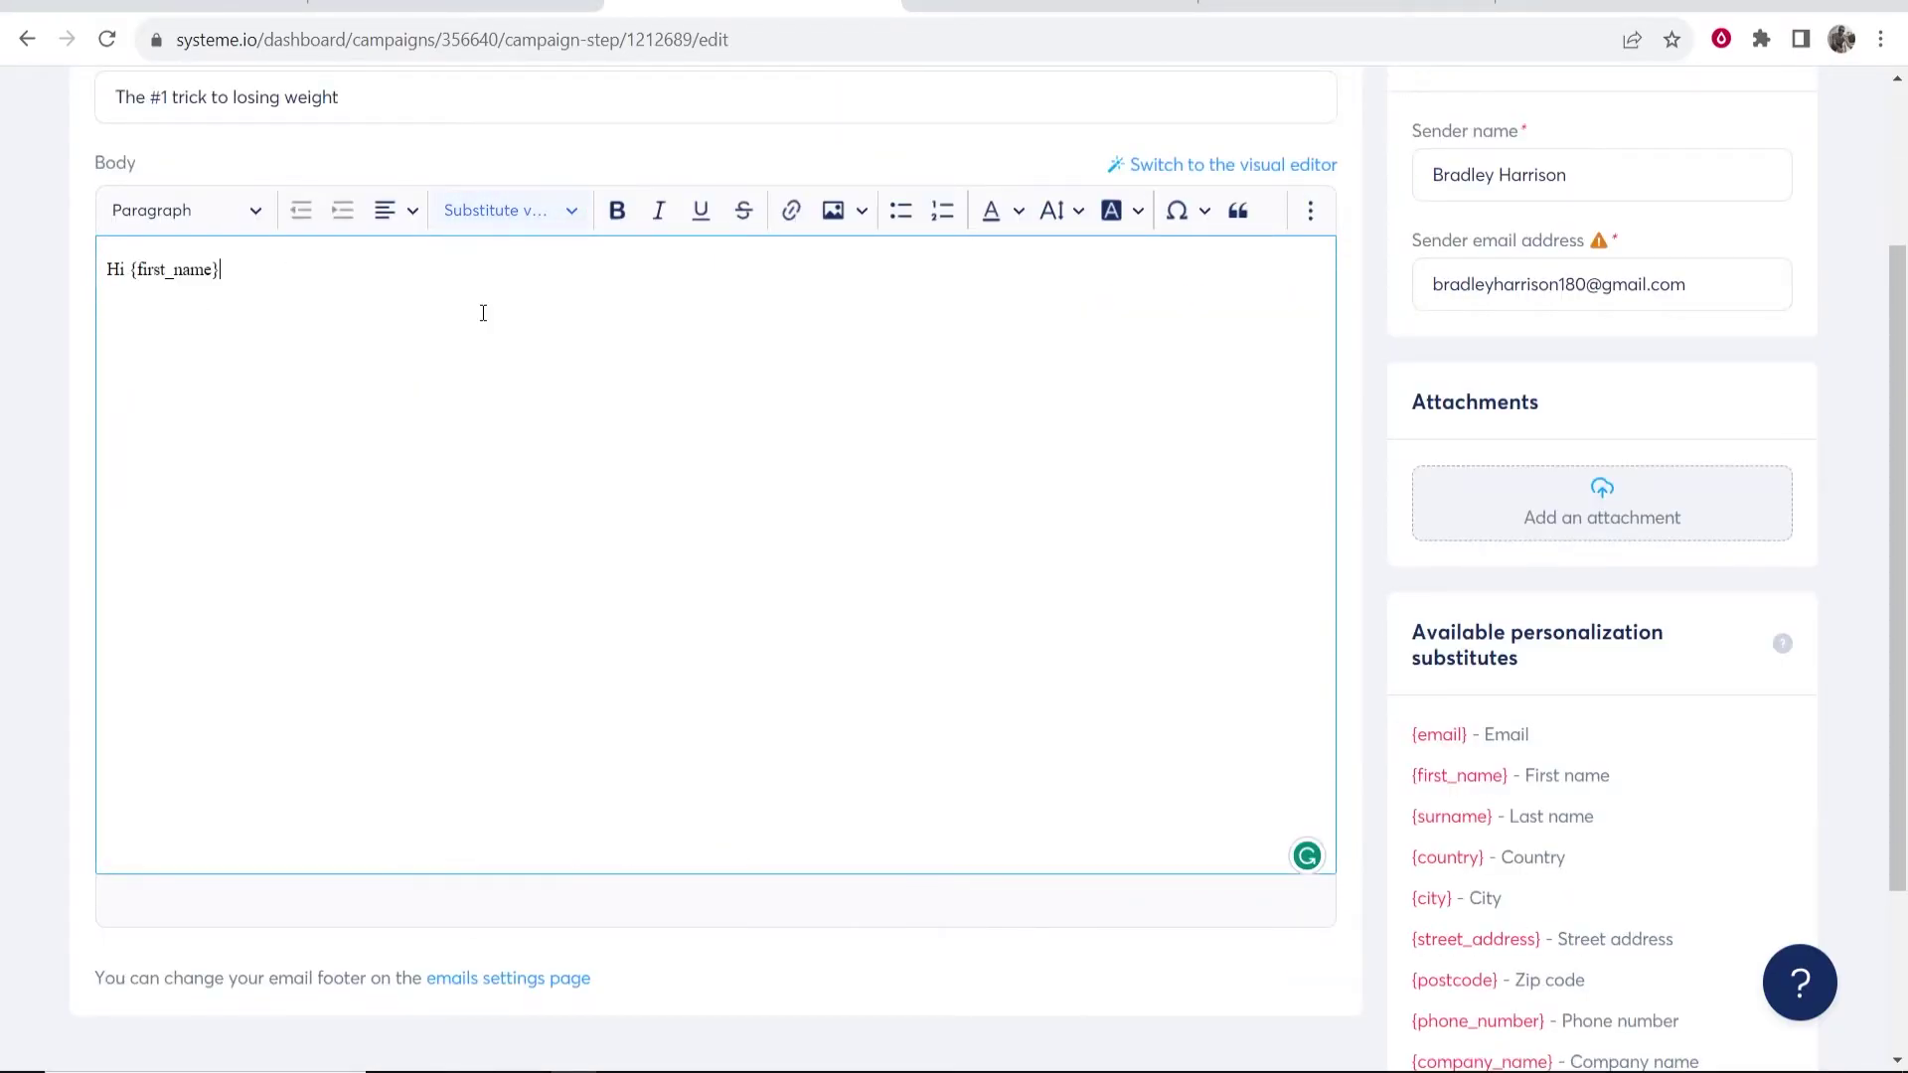
{"action": "left_click", "coordinate": [550, 222]}
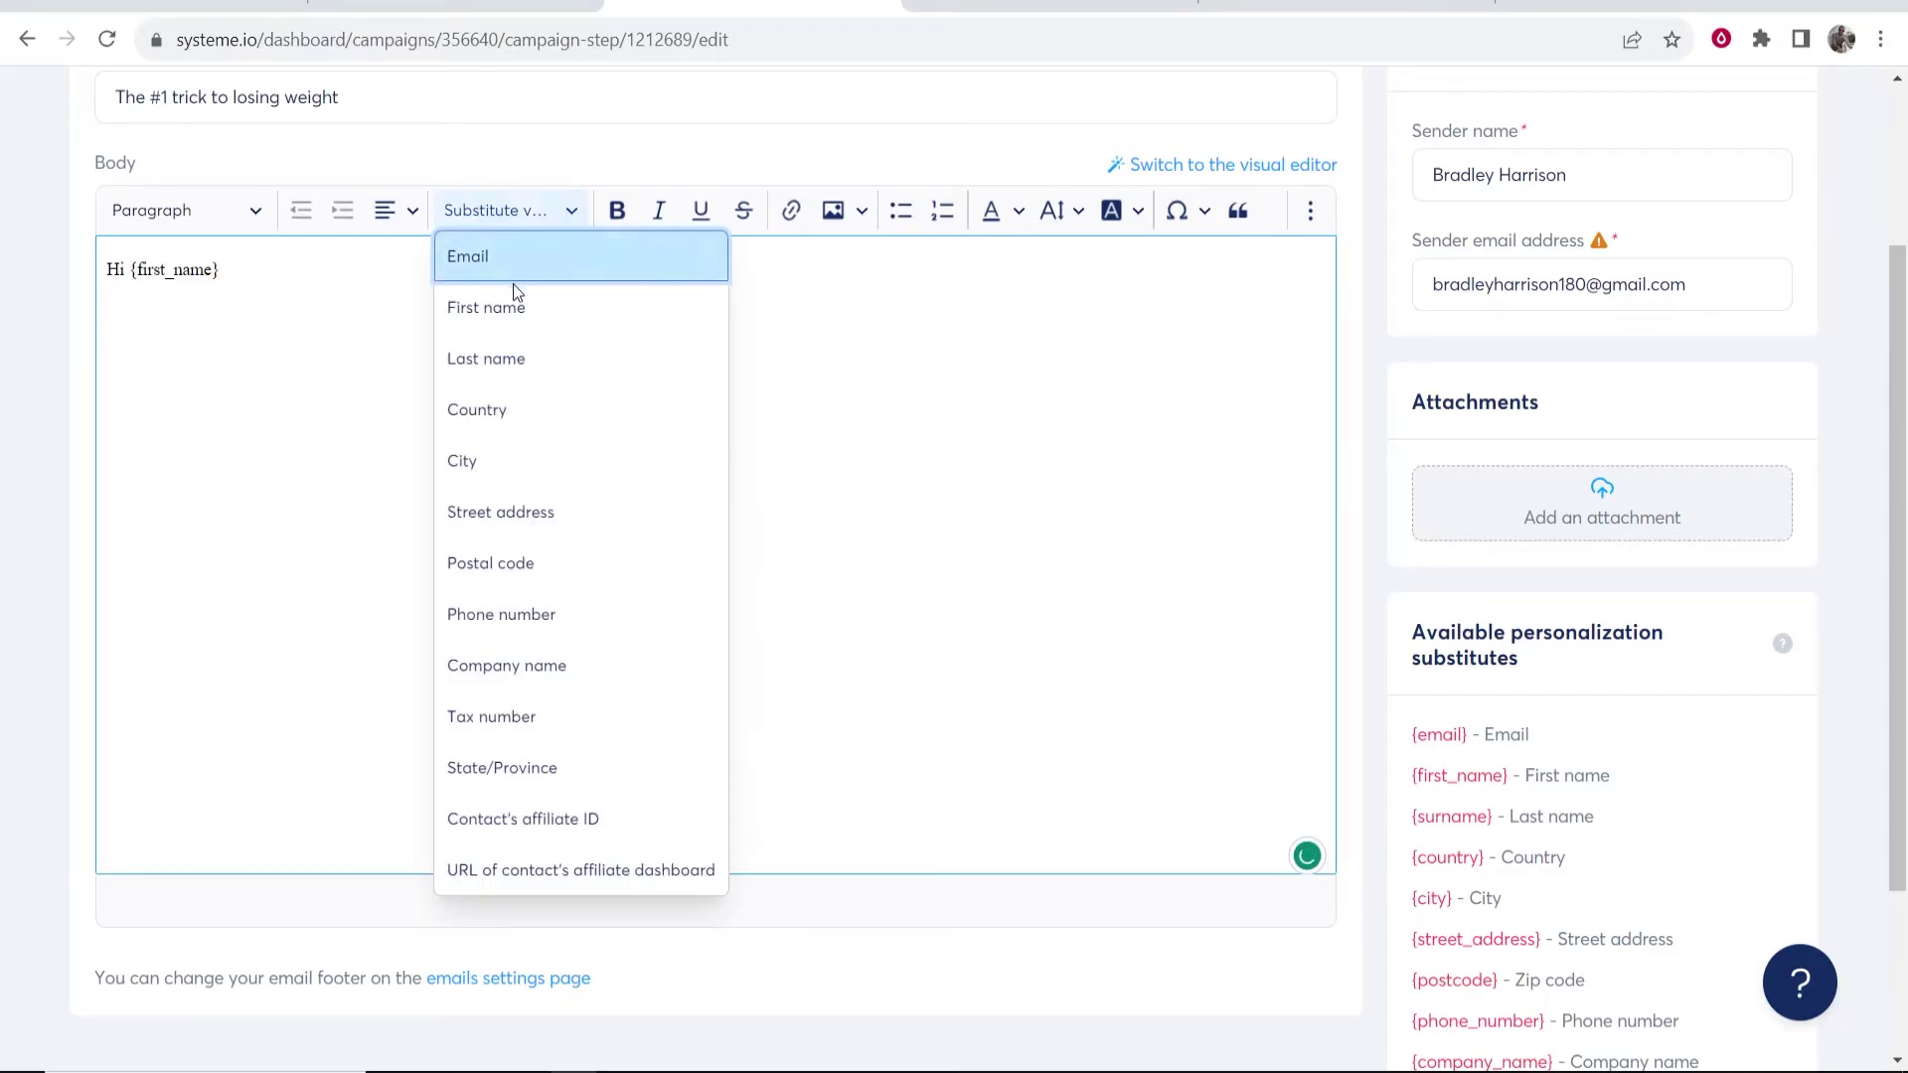
{"action": "left_click", "coordinate": [256, 306]}
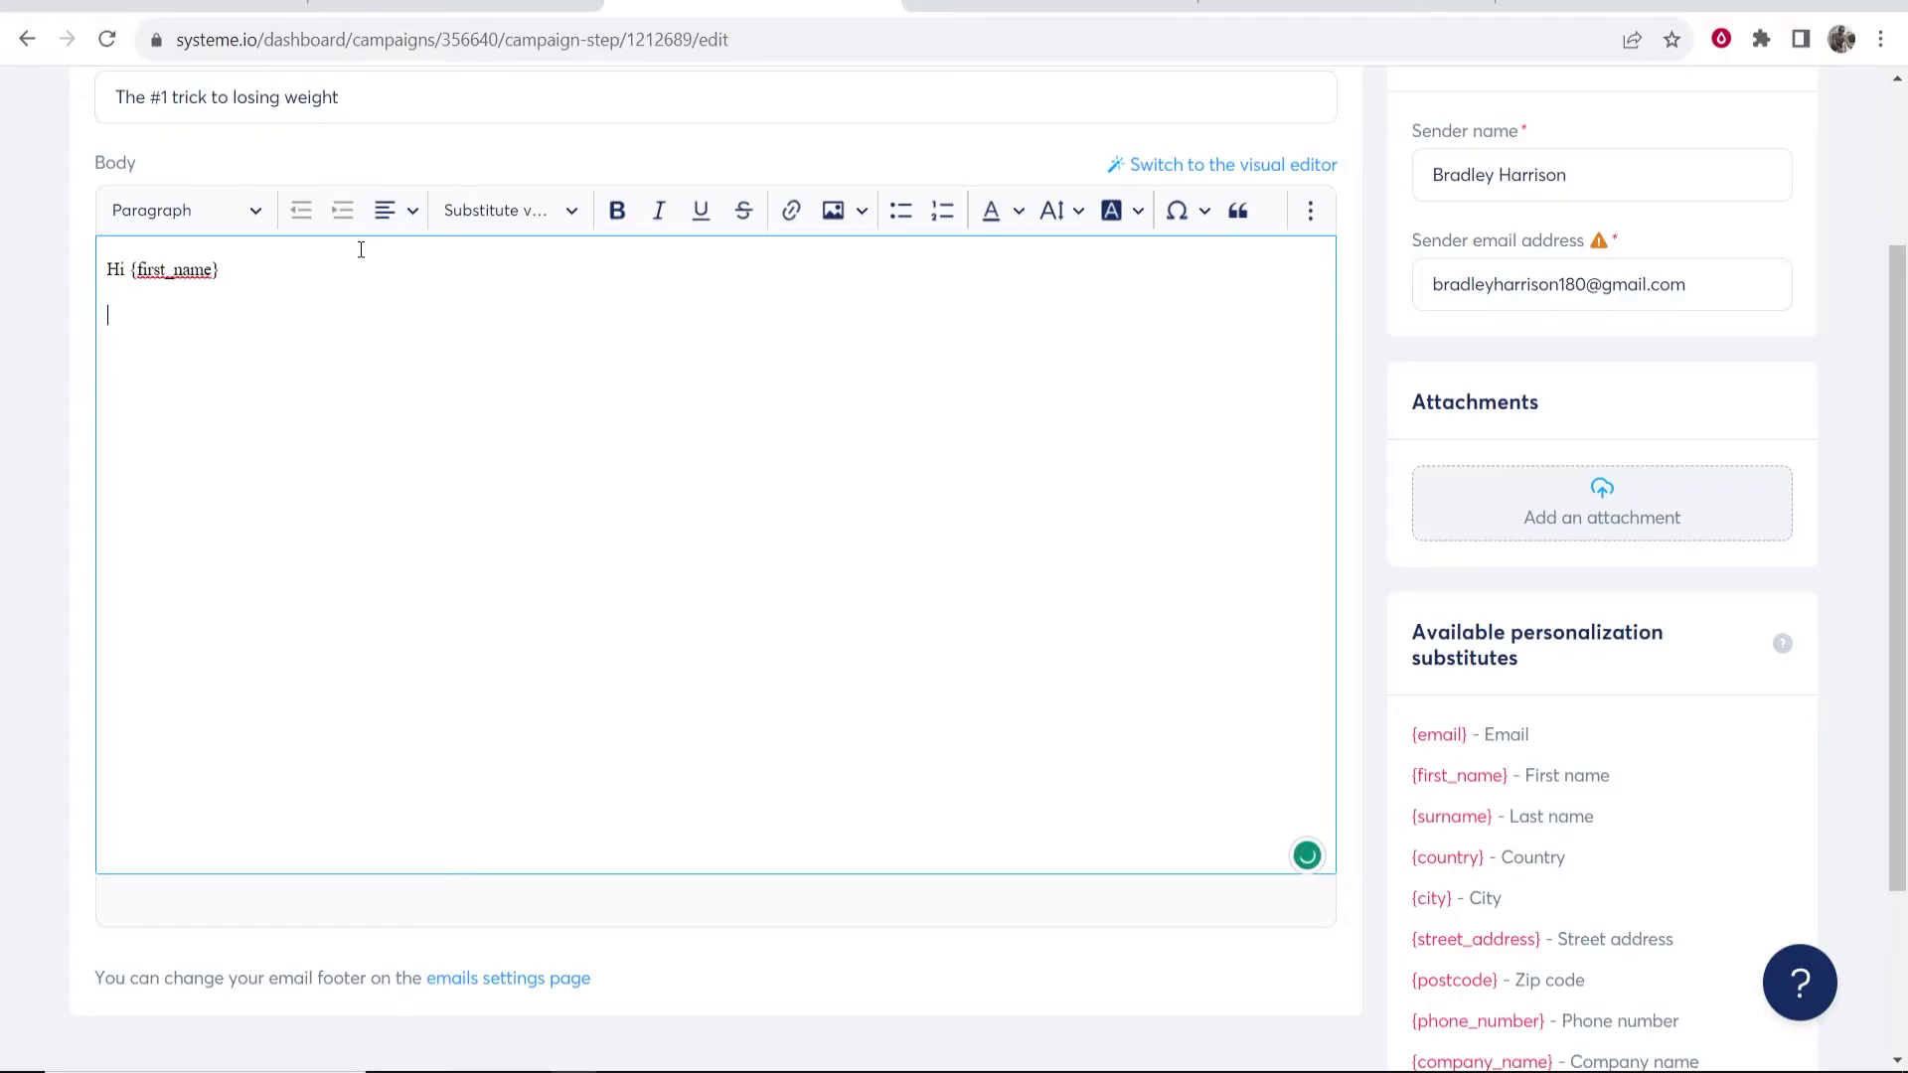
- Add the lines 'You don't want to miss this' and 'This is hands down the best way to lose weight, check it out!'
{"action": "key", "text": "Return"}
{"action": "type", "text": "You don't want to miss this"}
{"action": "key", "text": "Return"}
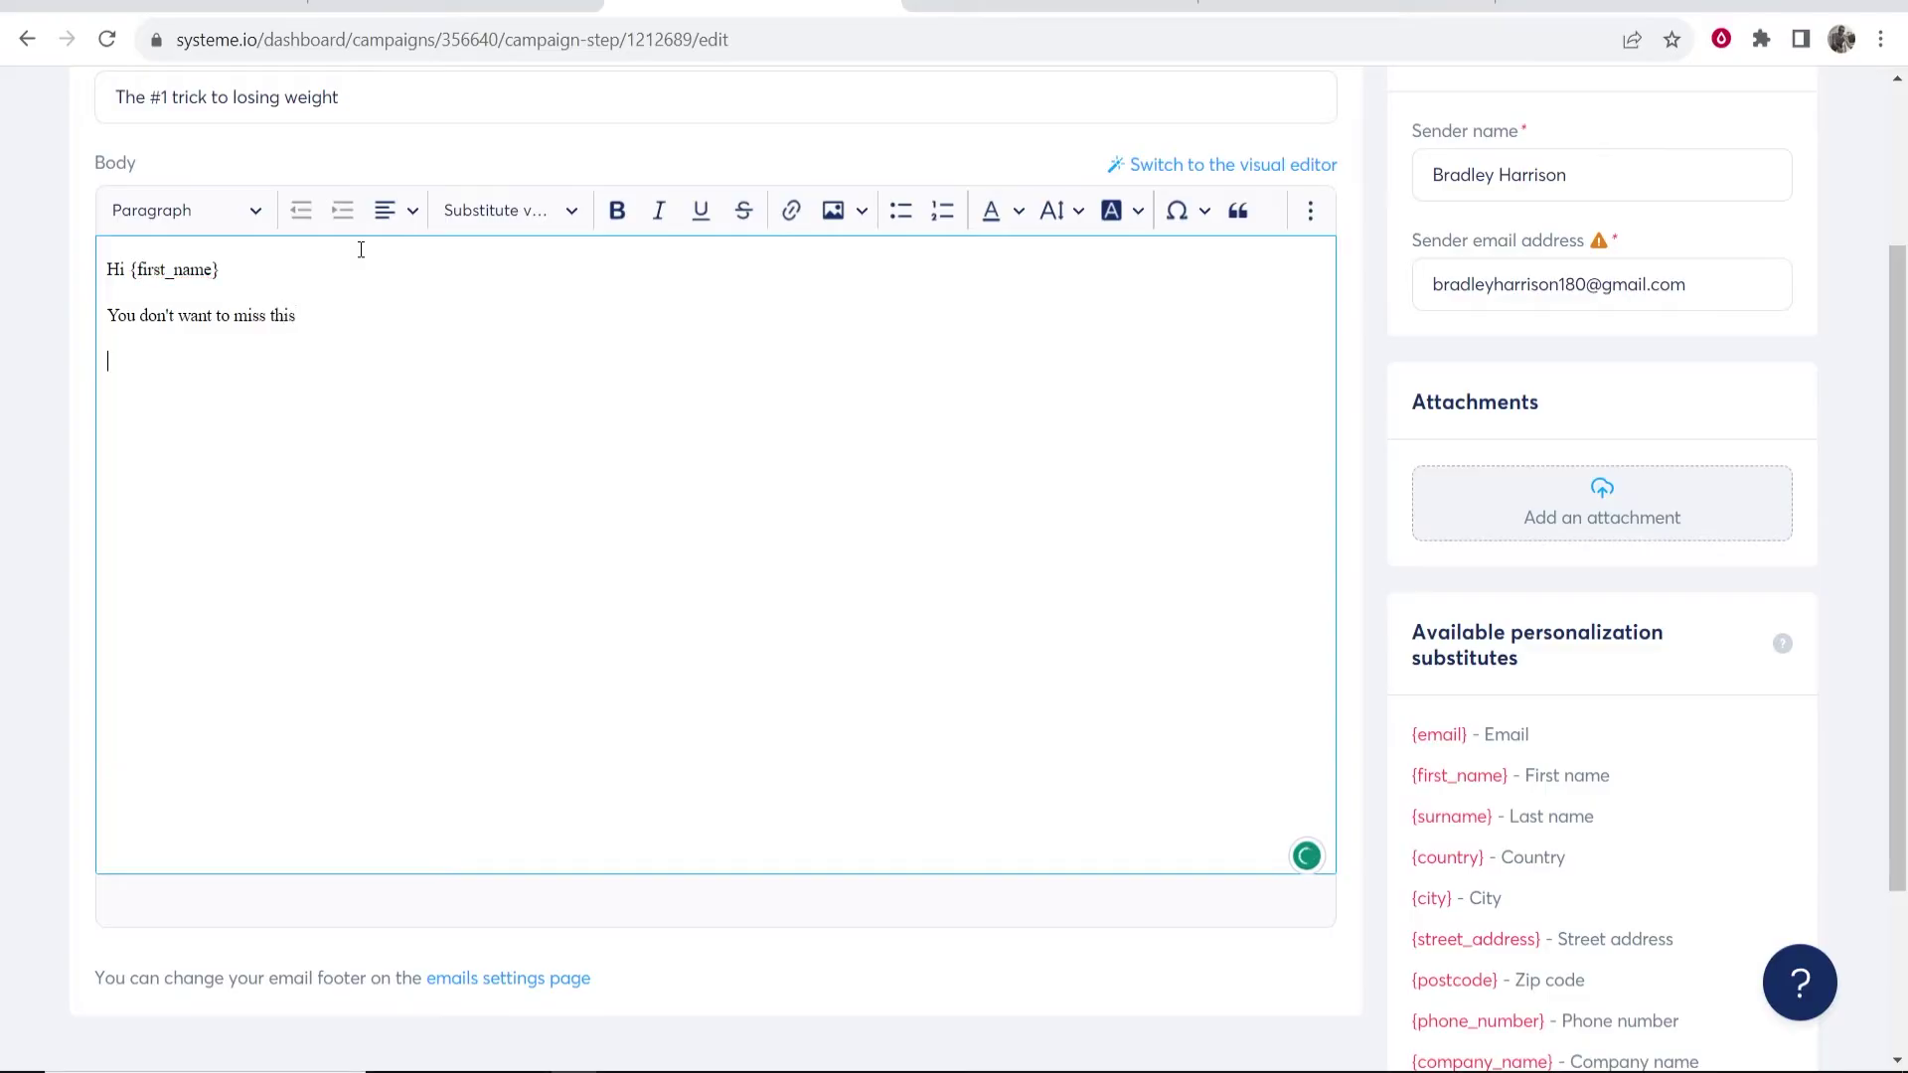
{"action": "type", "text": "This is hands down the best way to lose"}
{"action": "type", "text": " wdi"}
{"action": "key", "text": "BackSpace"}
{"action": "key", "text": "BackSpace"}
{"action": "type", "text": "eight, check it out!"}
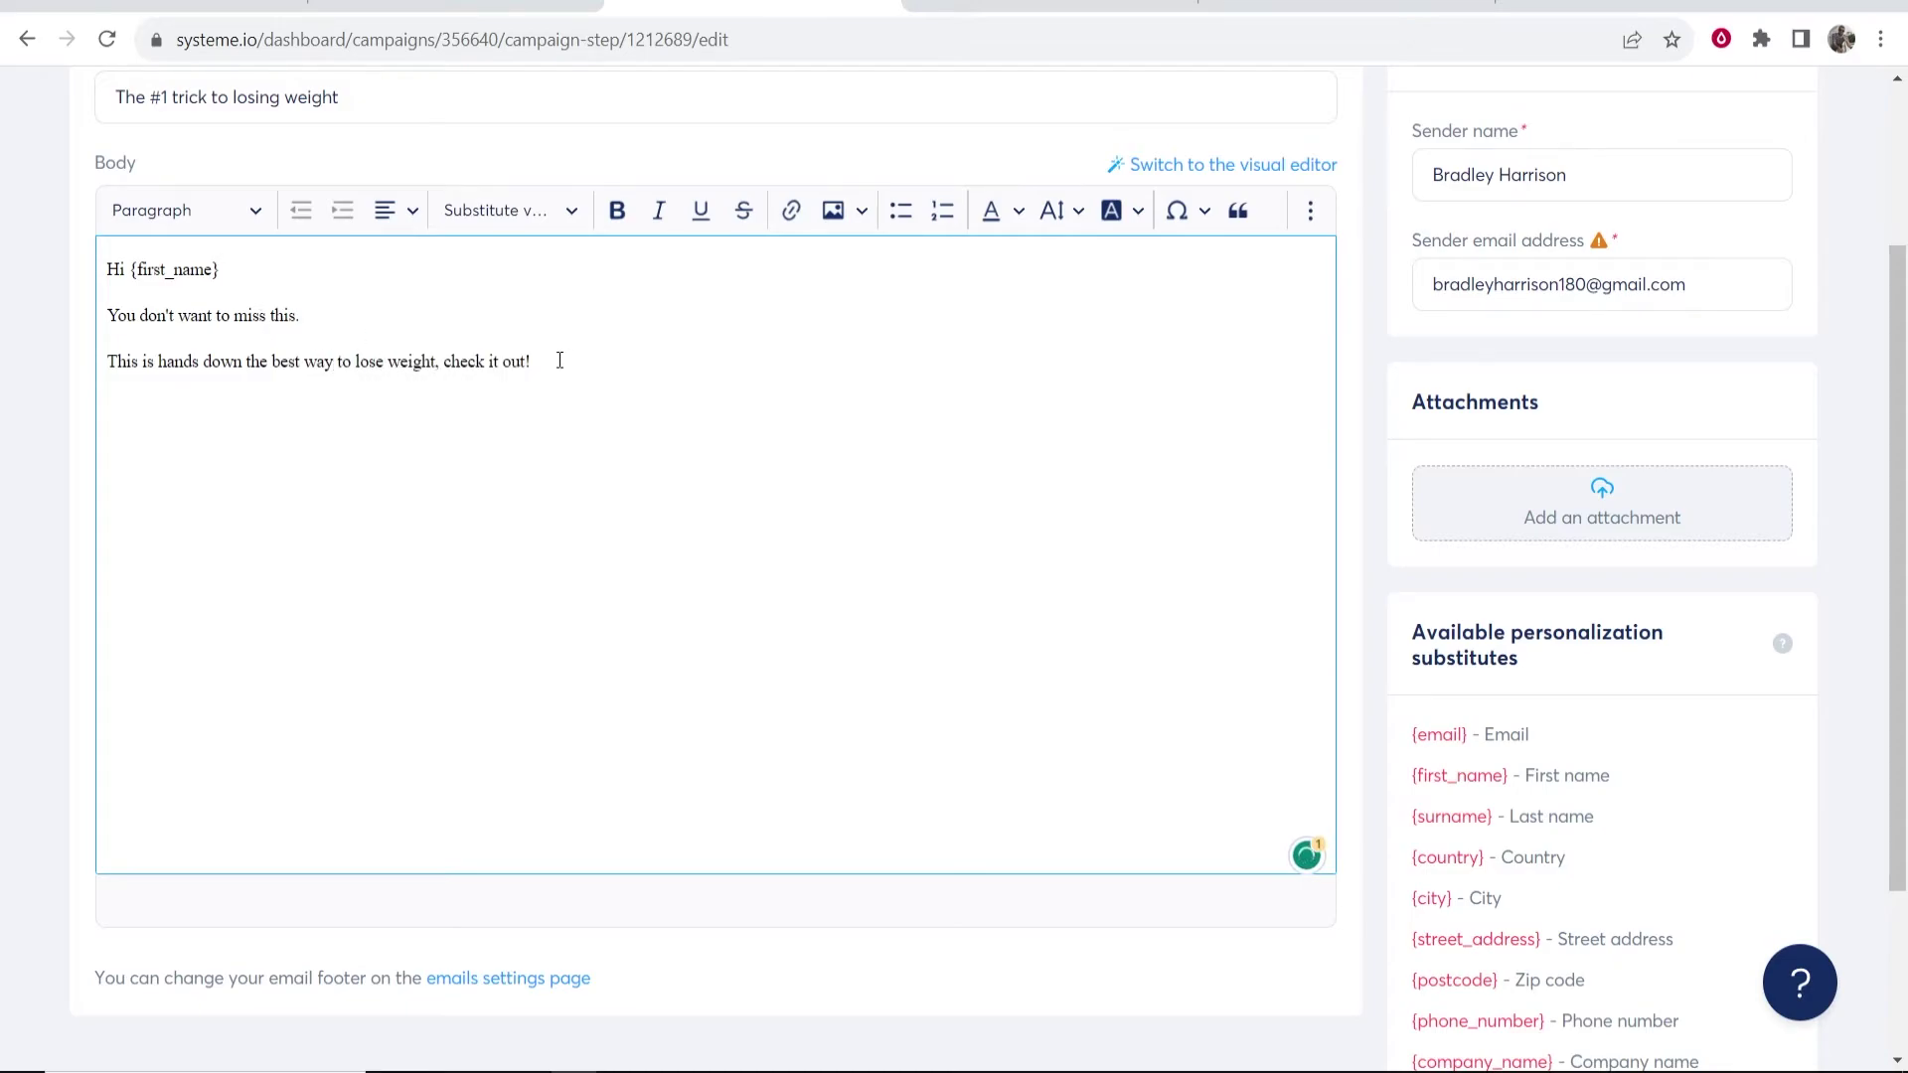
{"action": "left_click_drag", "start_coordinate": [560, 360], "coordinate": [443, 362]}
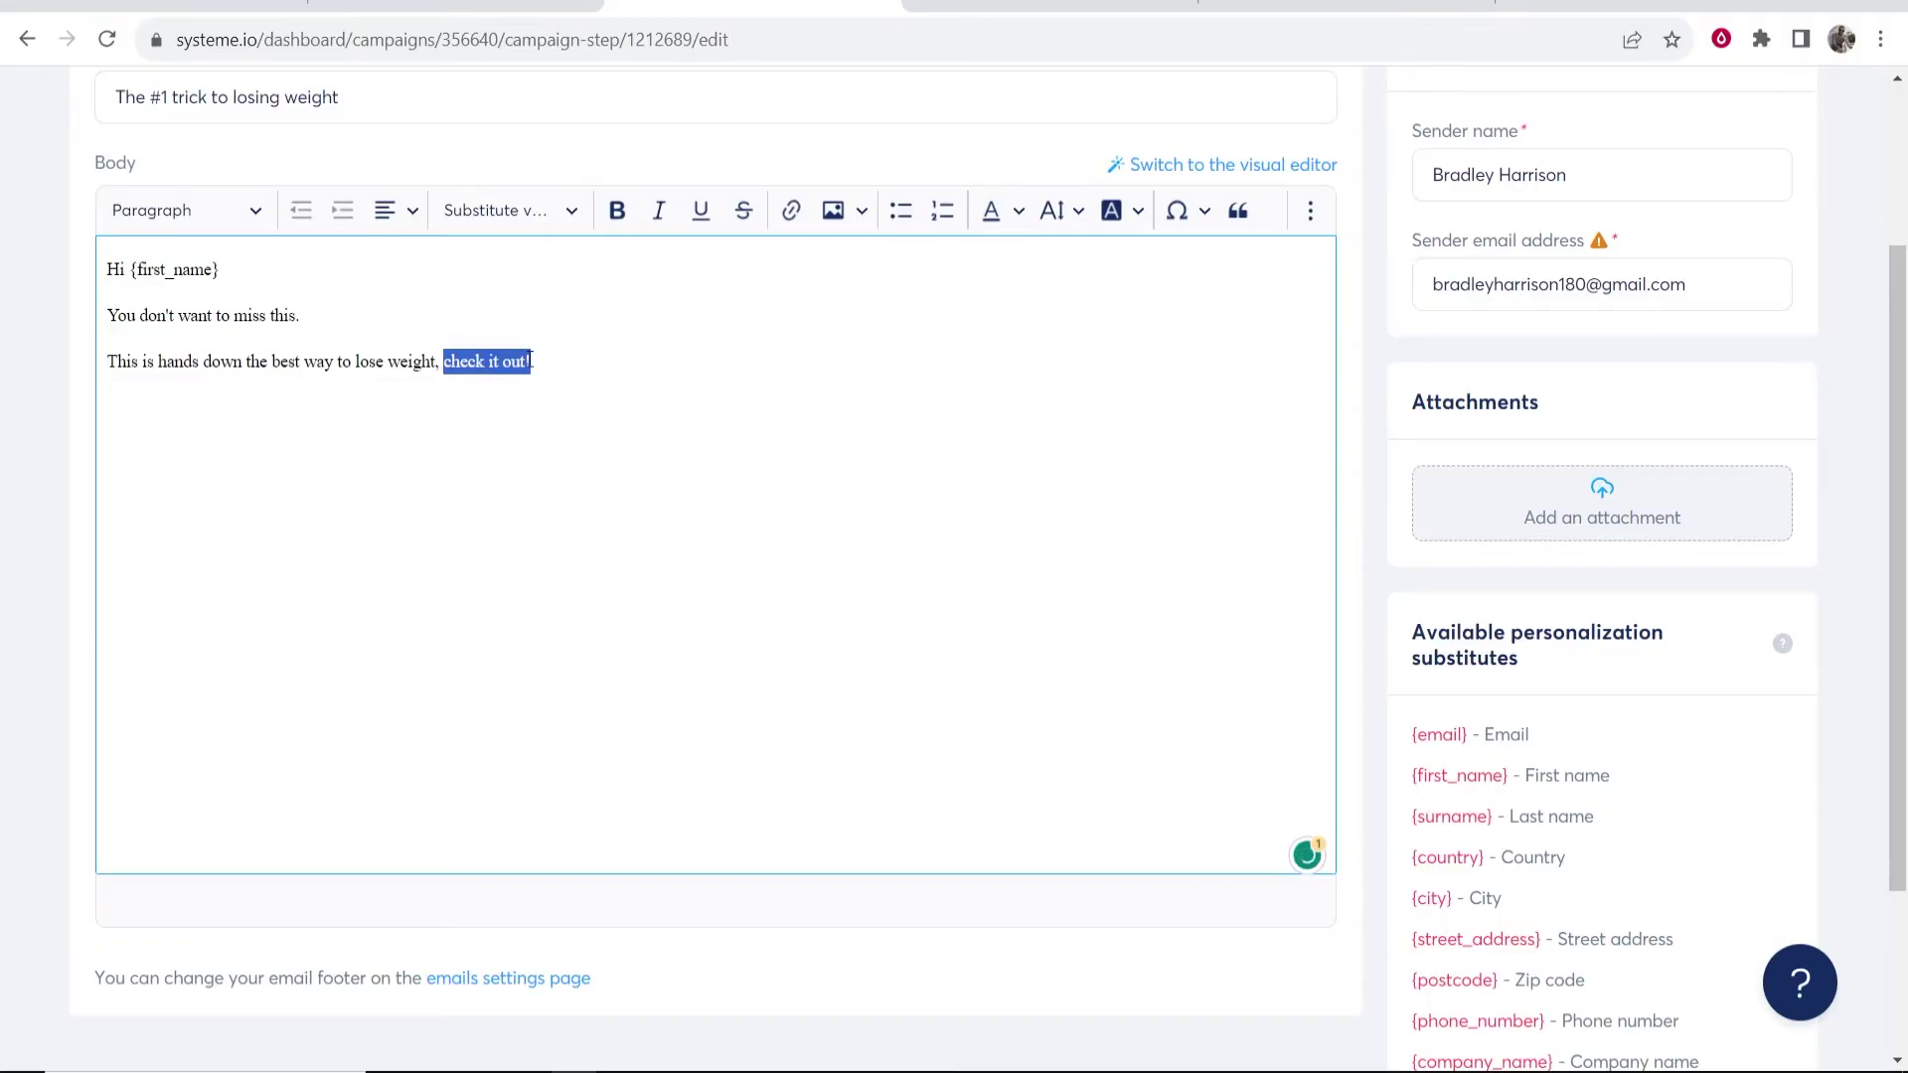
{"action": "left_click", "coordinate": [792, 213]}
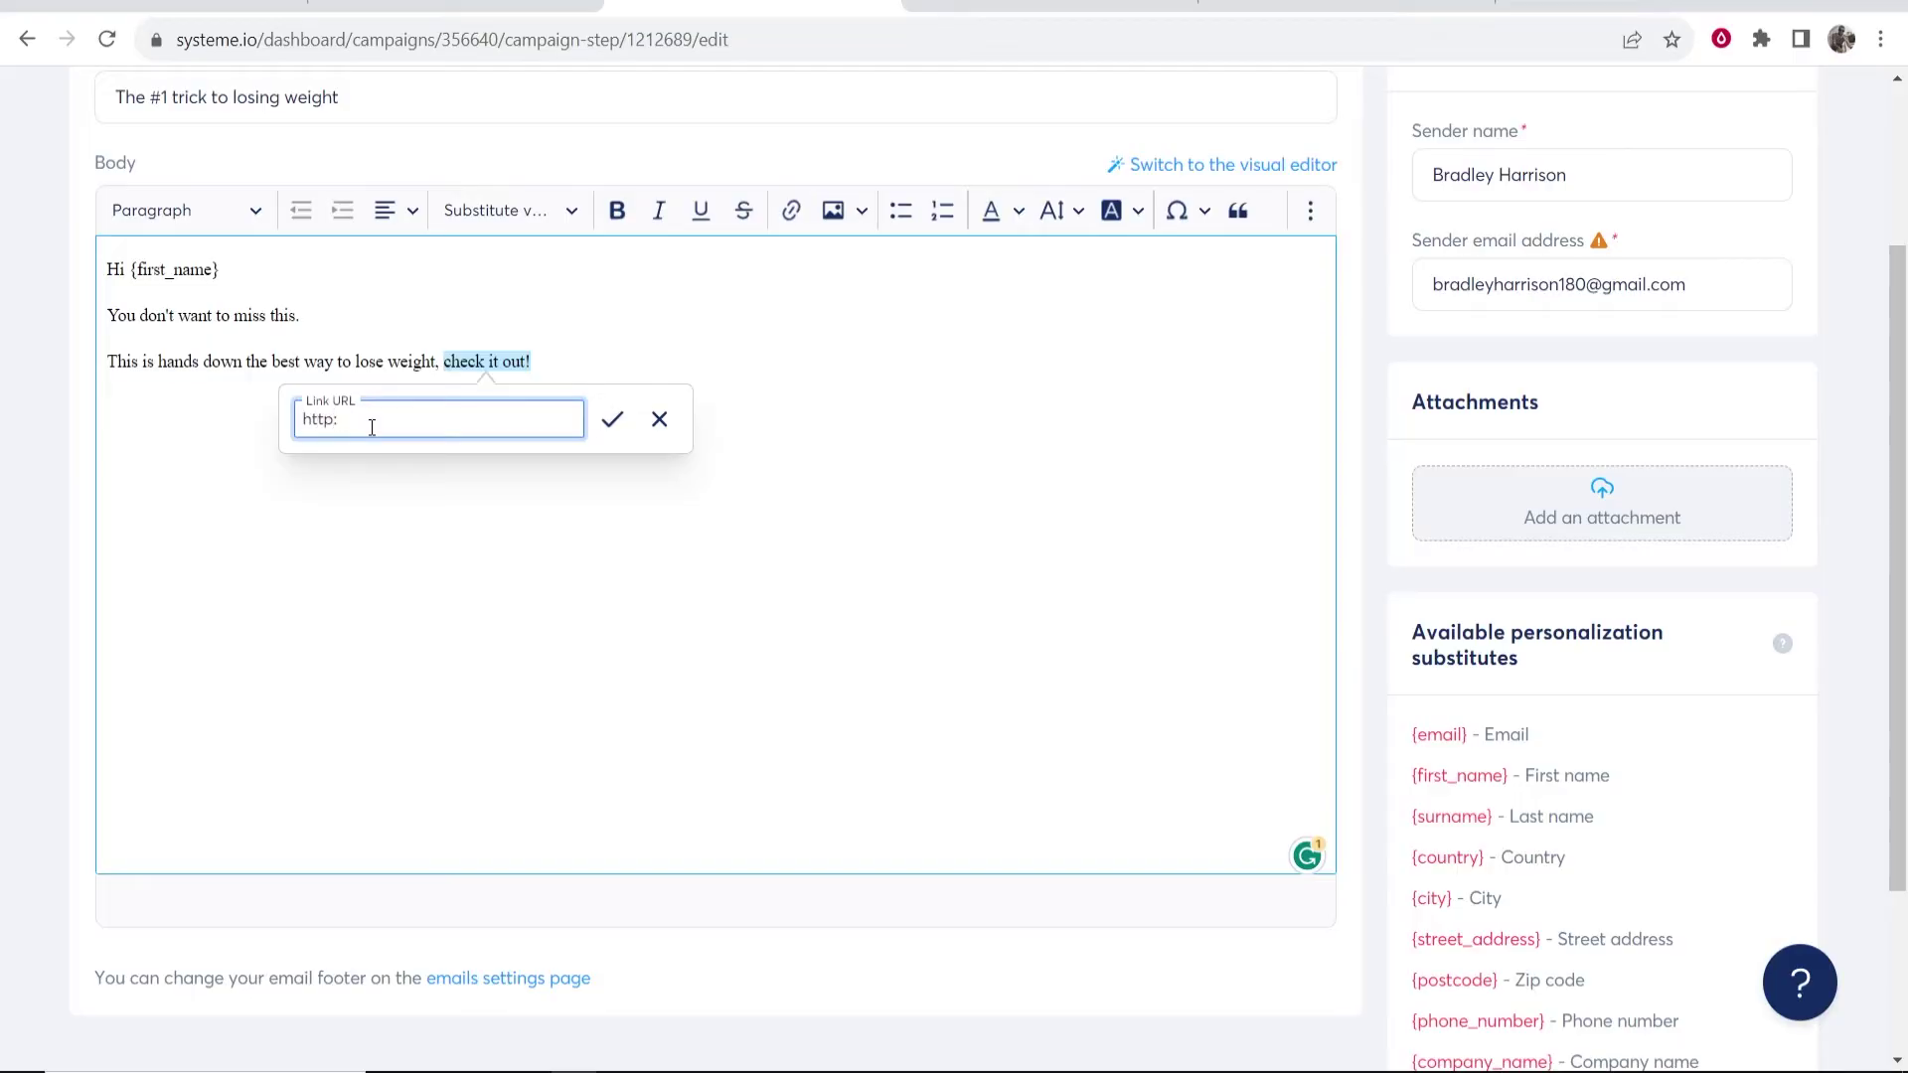
{"action": "type", "text": "http://www.google.com"}
{"action": "left_click", "coordinate": [629, 431]}
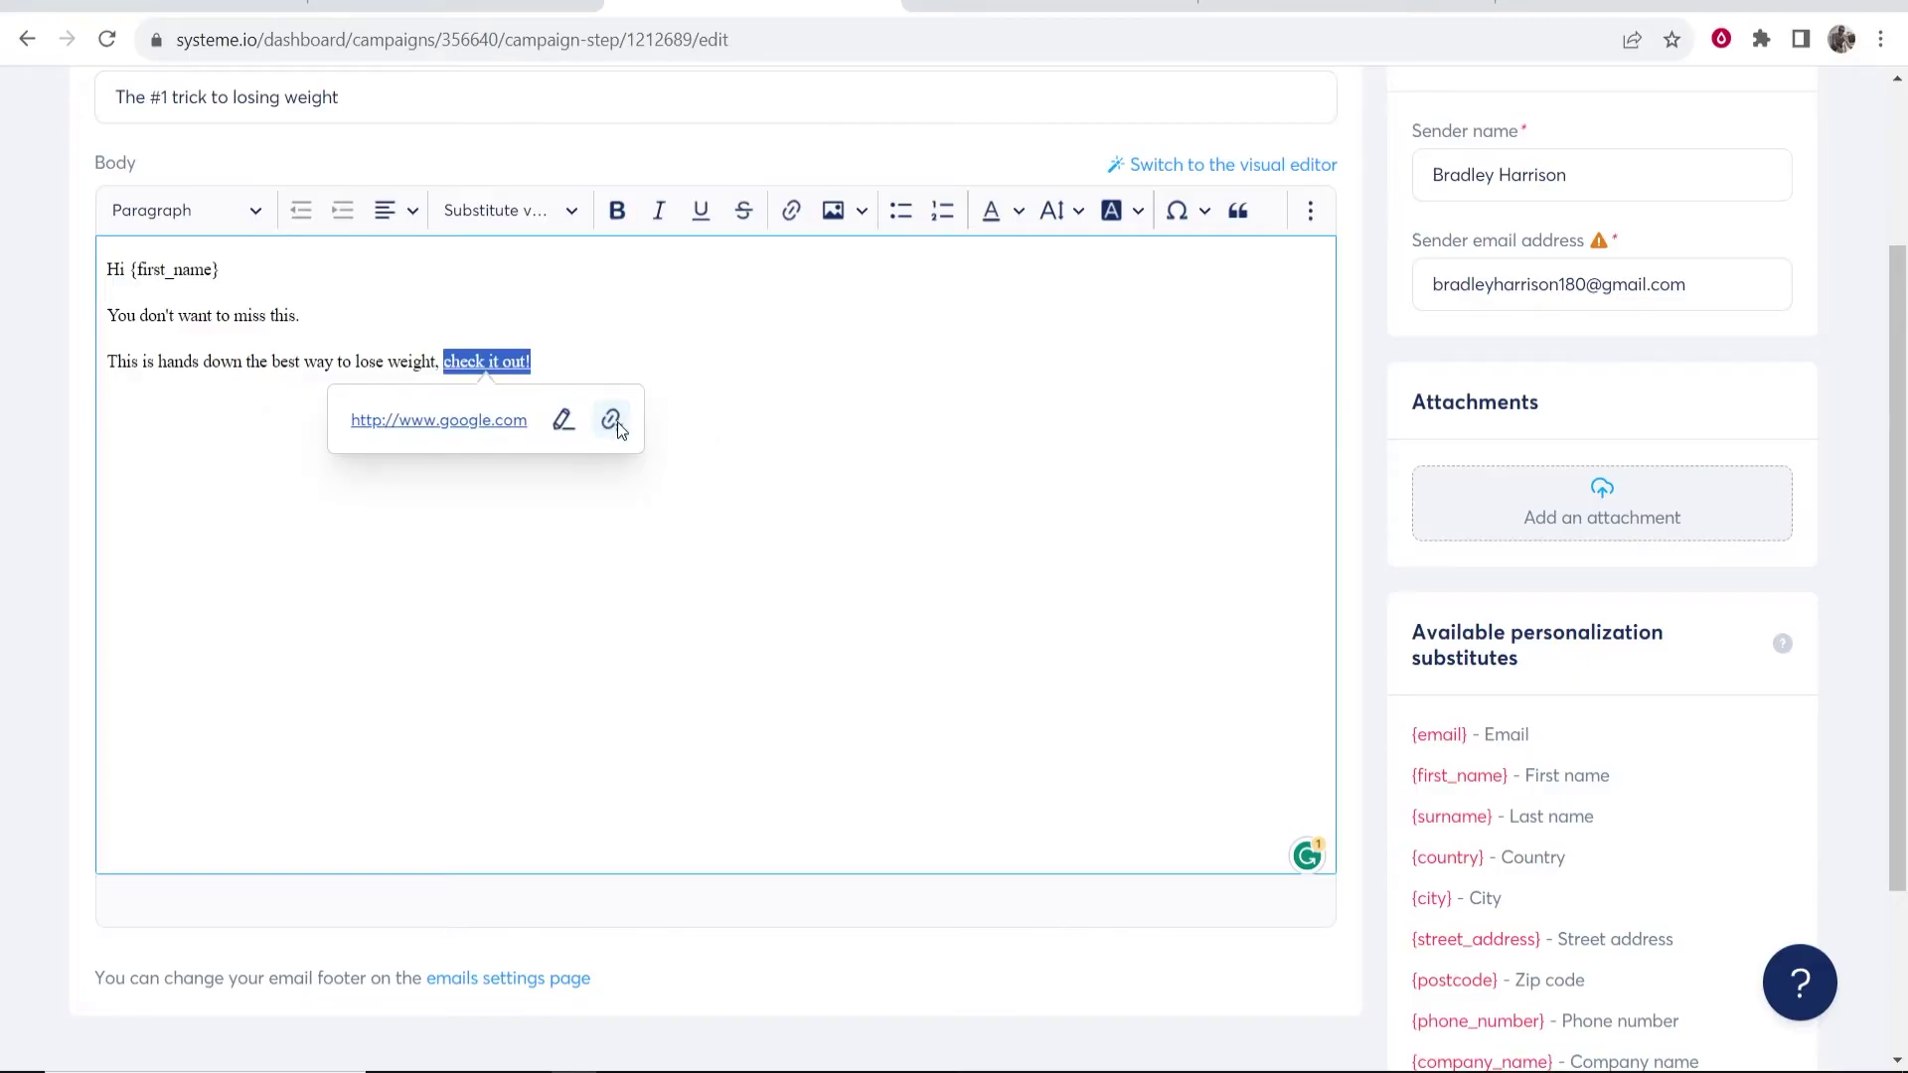
{"action": "left_click", "coordinate": [838, 417]}
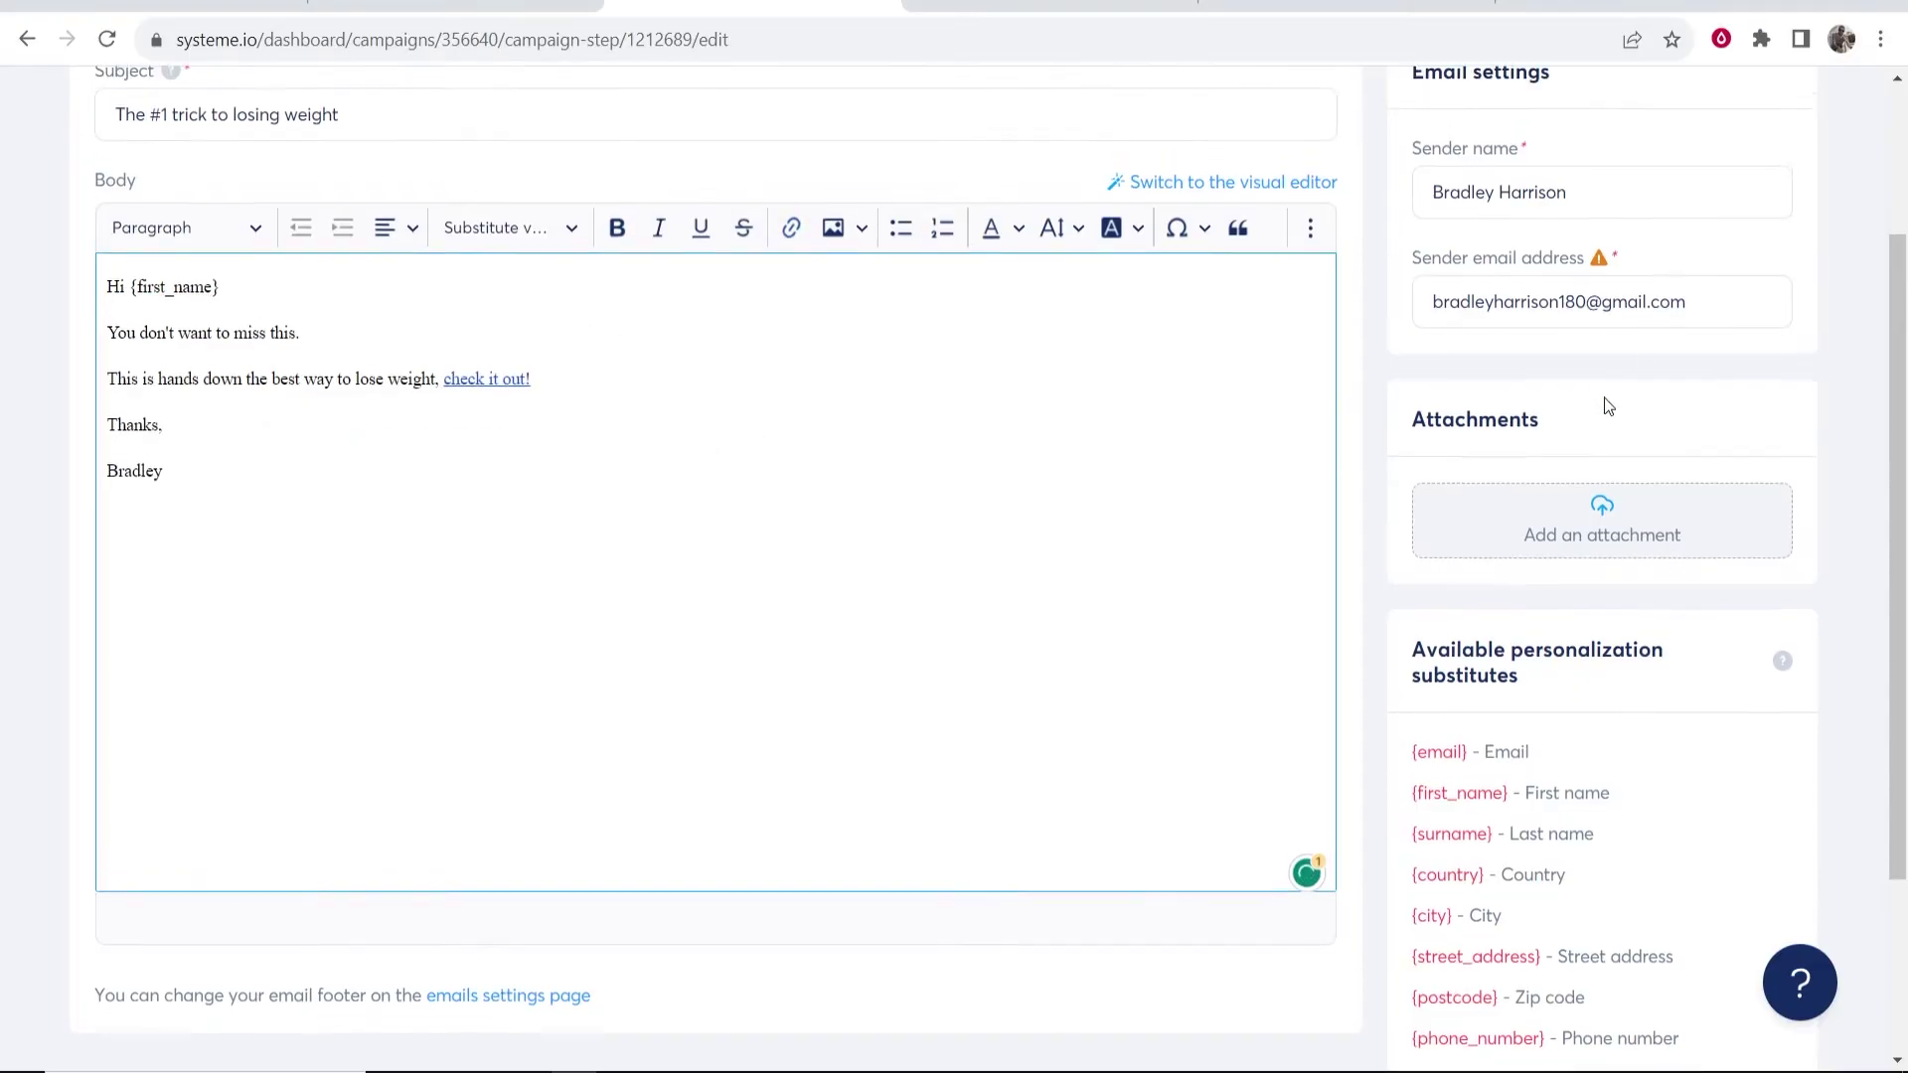
{"action": "scroll", "coordinate": [1603, 397], "scroll_direction": "up", "scroll_amount": 3}
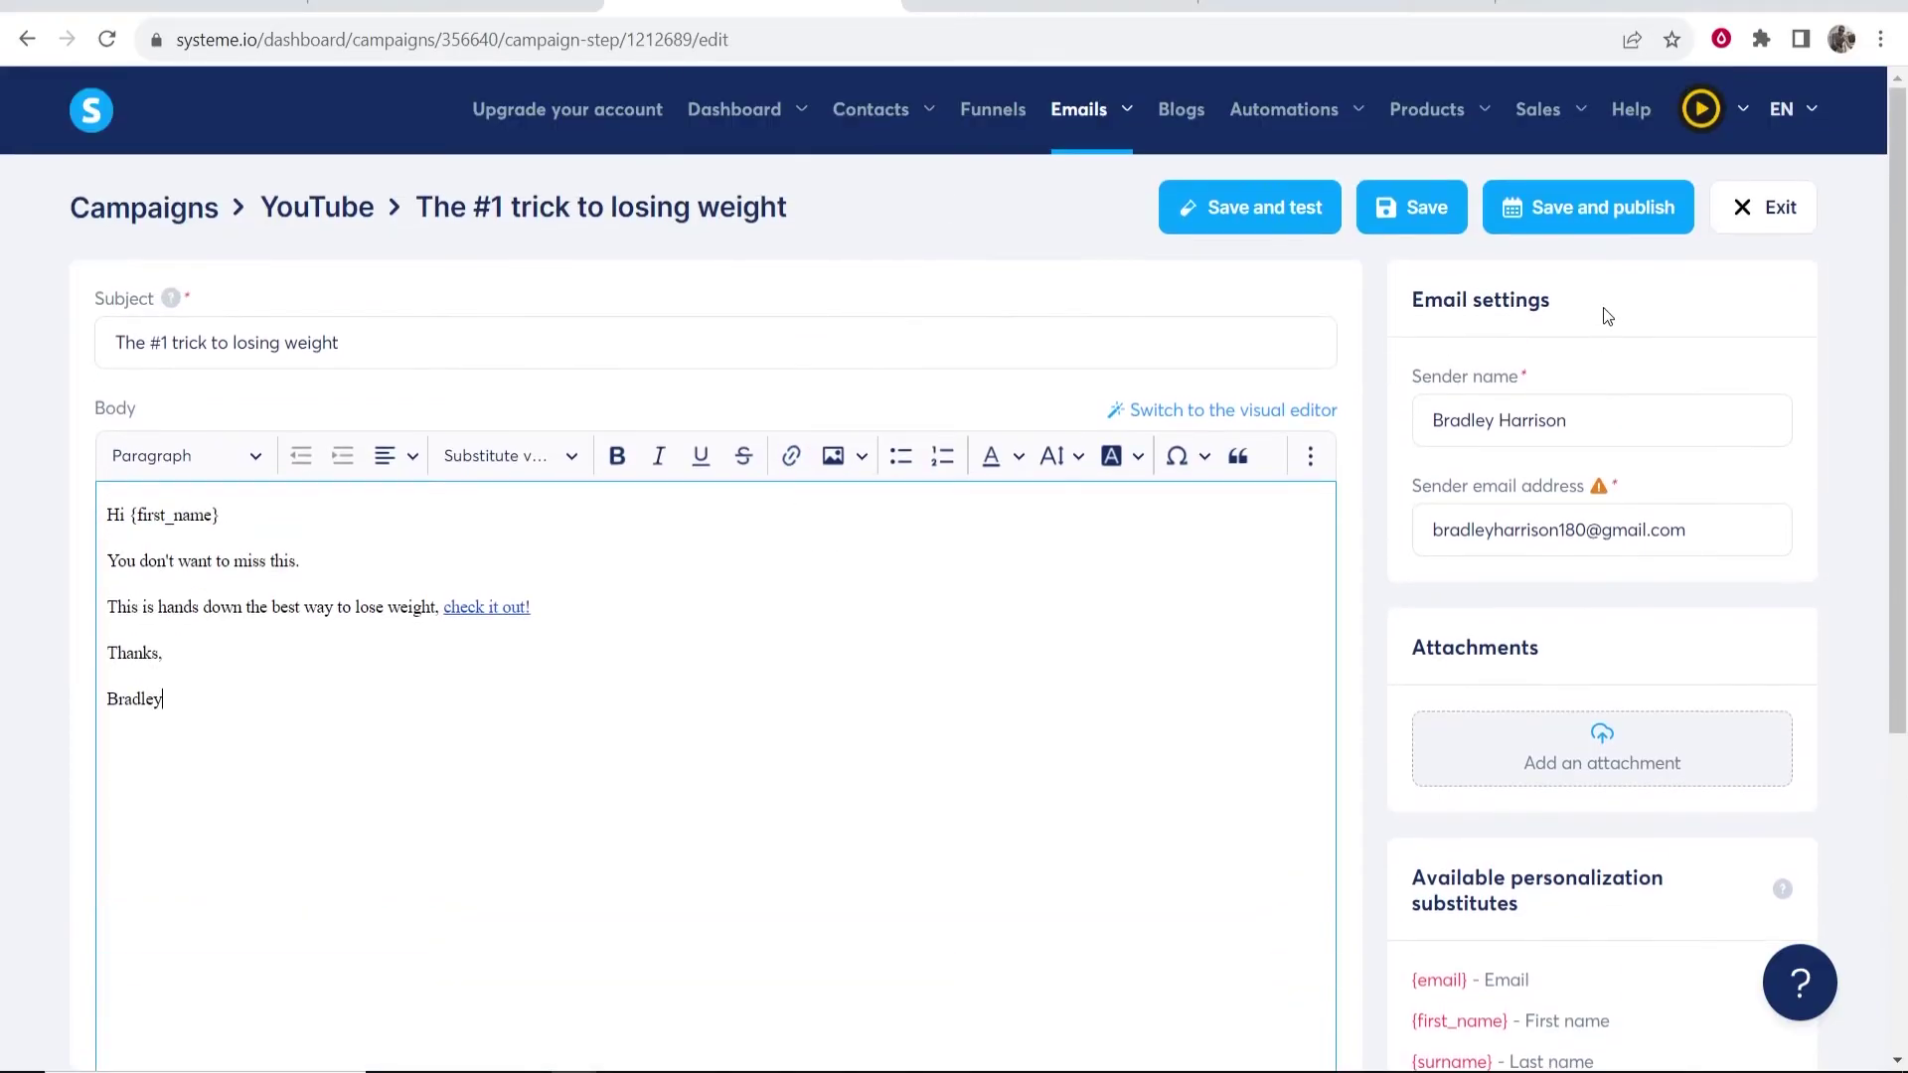
- Publish the email and set its delay before sending to 1 Days
{"action": "left_click", "coordinate": [1632, 225]}
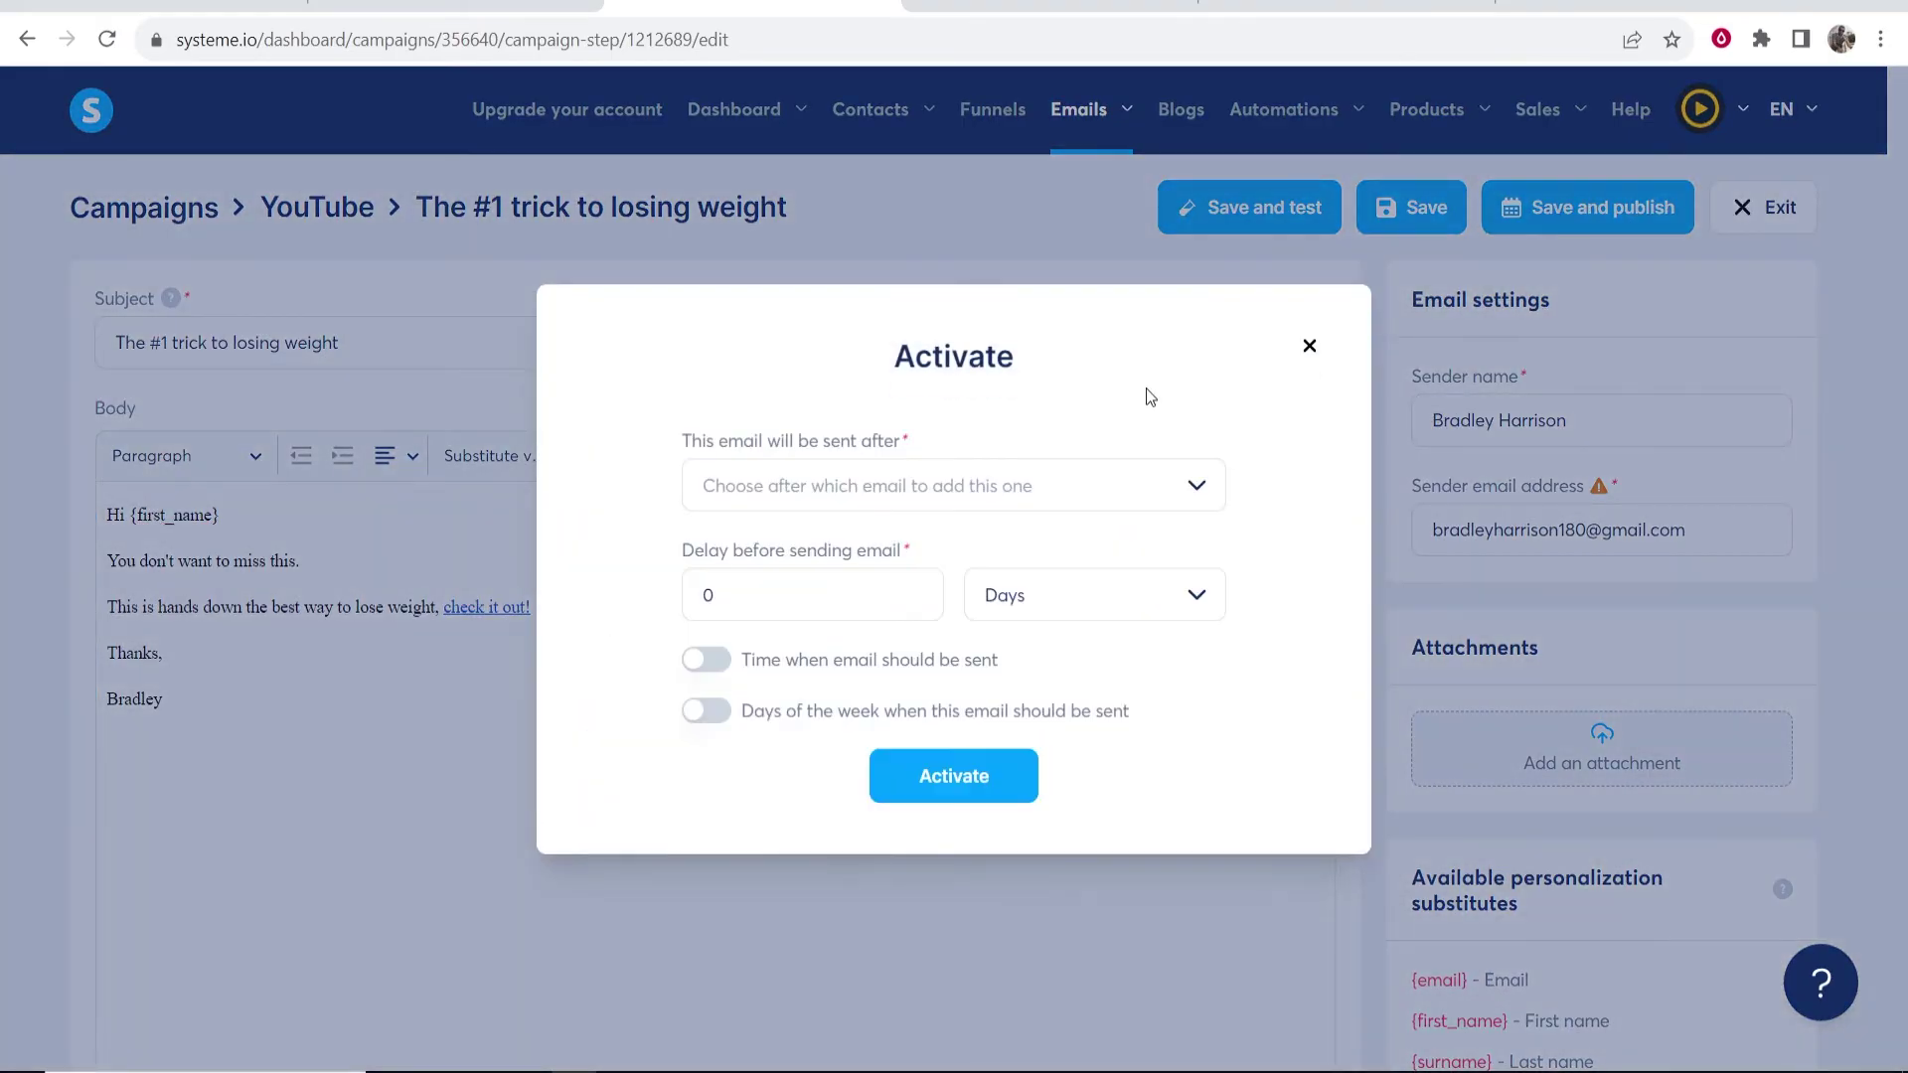
{"action": "left_click_drag", "start_coordinate": [684, 440], "coordinate": [918, 438]}
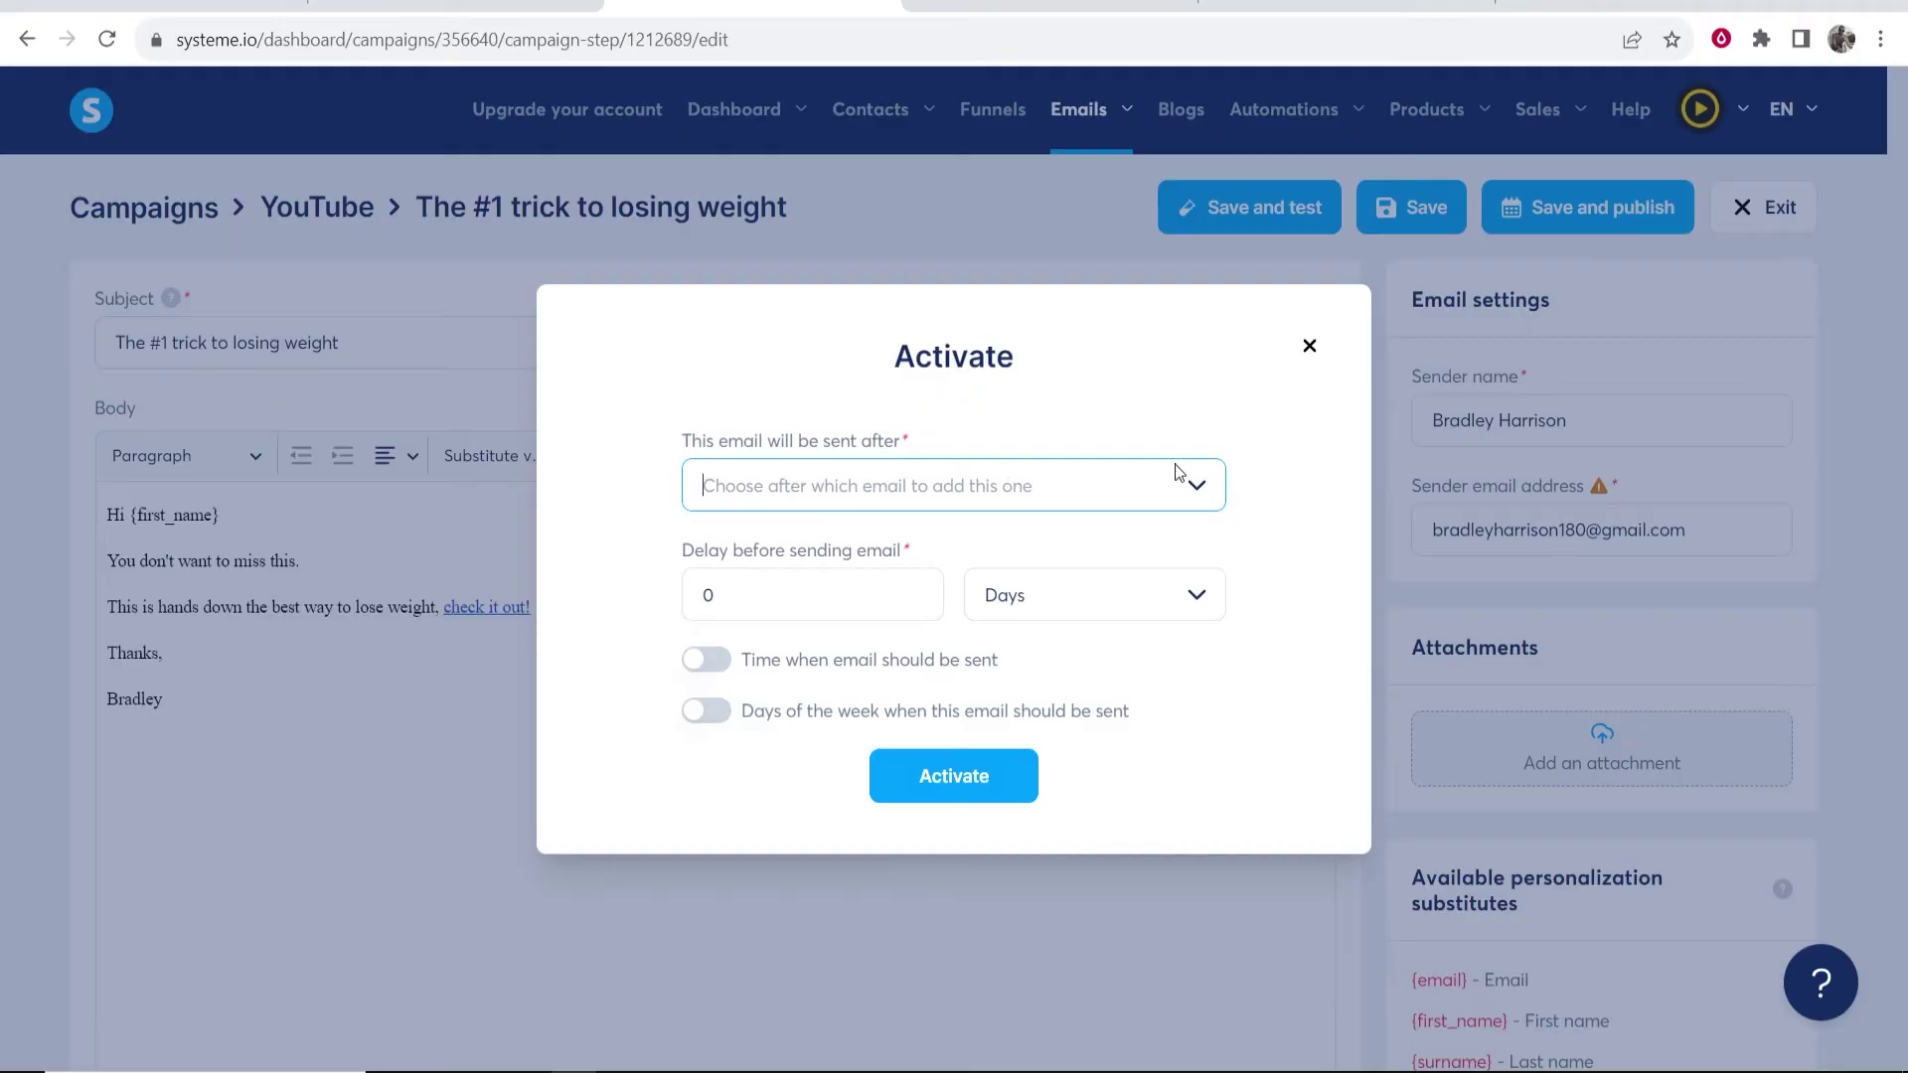
{"action": "left_click", "coordinate": [1196, 485]}
{"action": "left_click_drag", "start_coordinate": [668, 553], "coordinate": [949, 556]}
{"action": "left_click", "coordinate": [829, 593]}
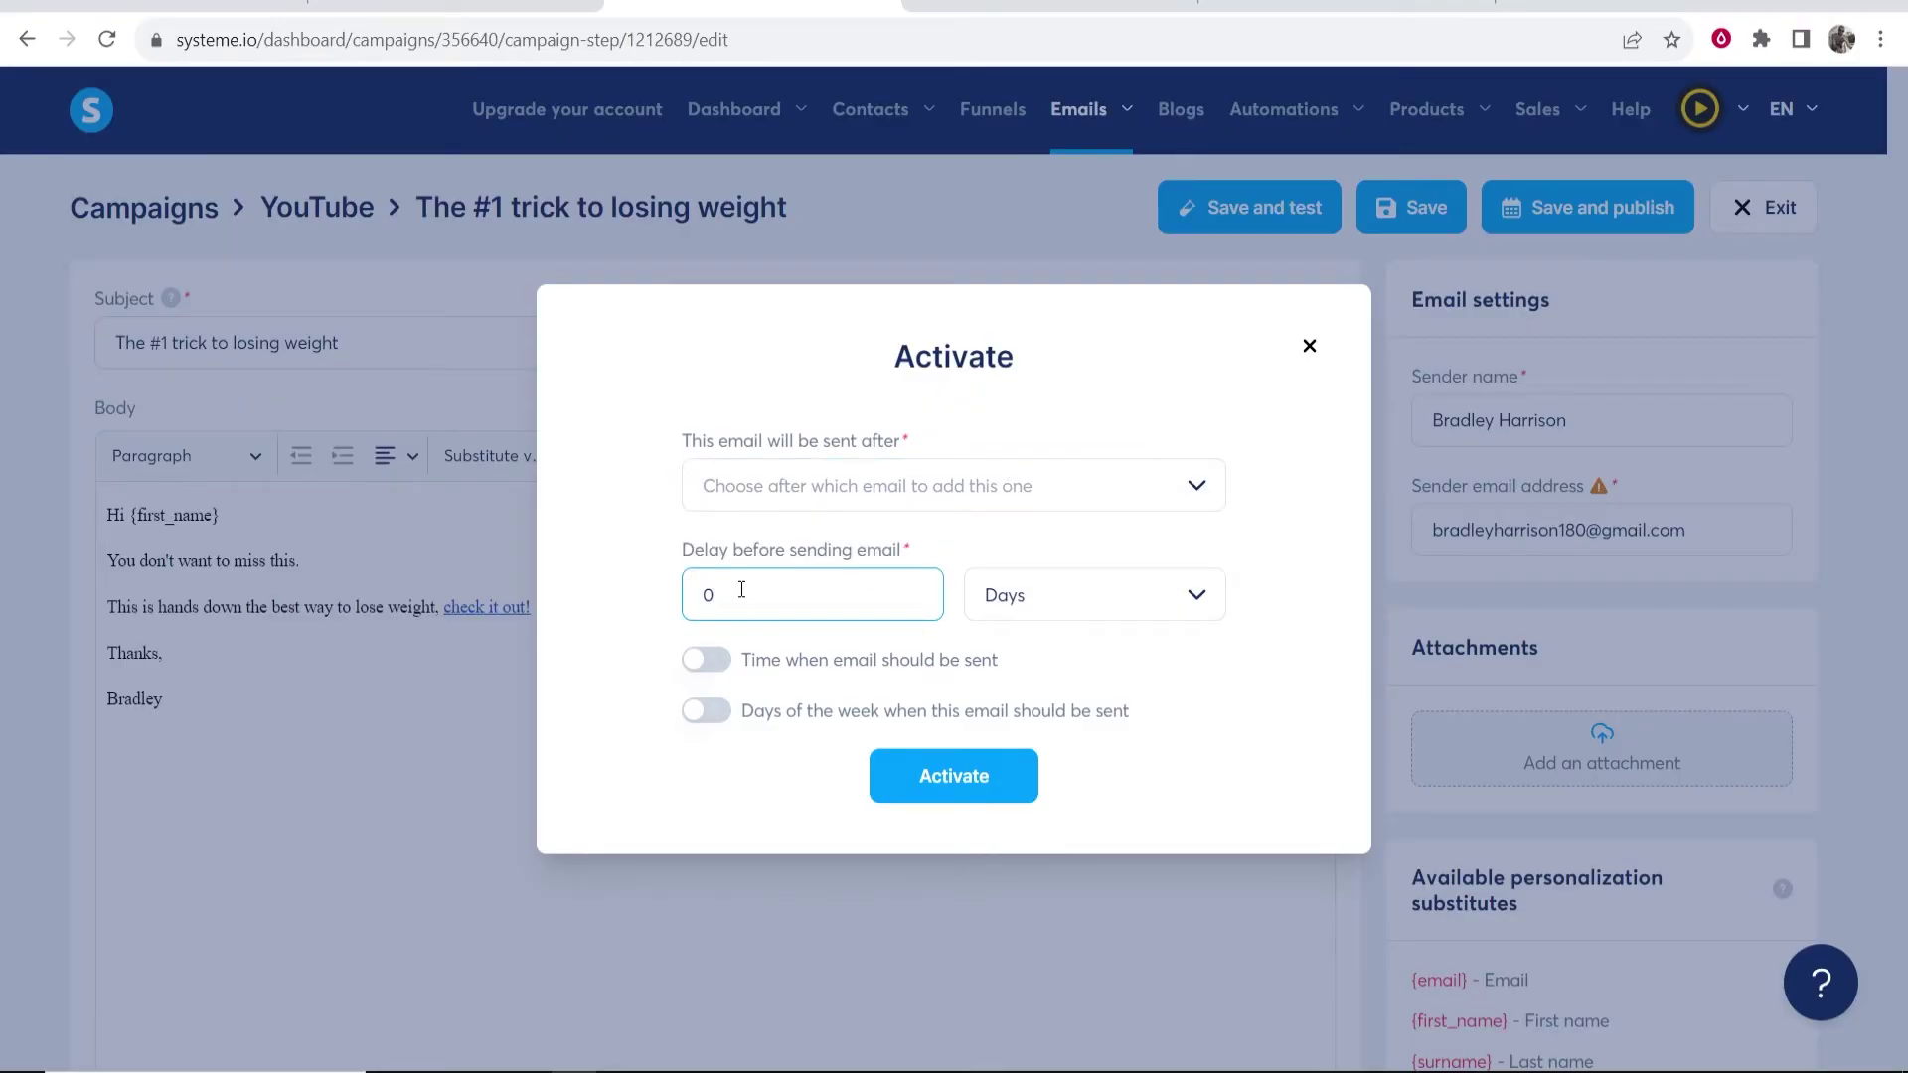
{"action": "key", "text": "ctrl+a"}
{"action": "type", "text": "1"}
{"action": "left_click", "coordinate": [1194, 604]}
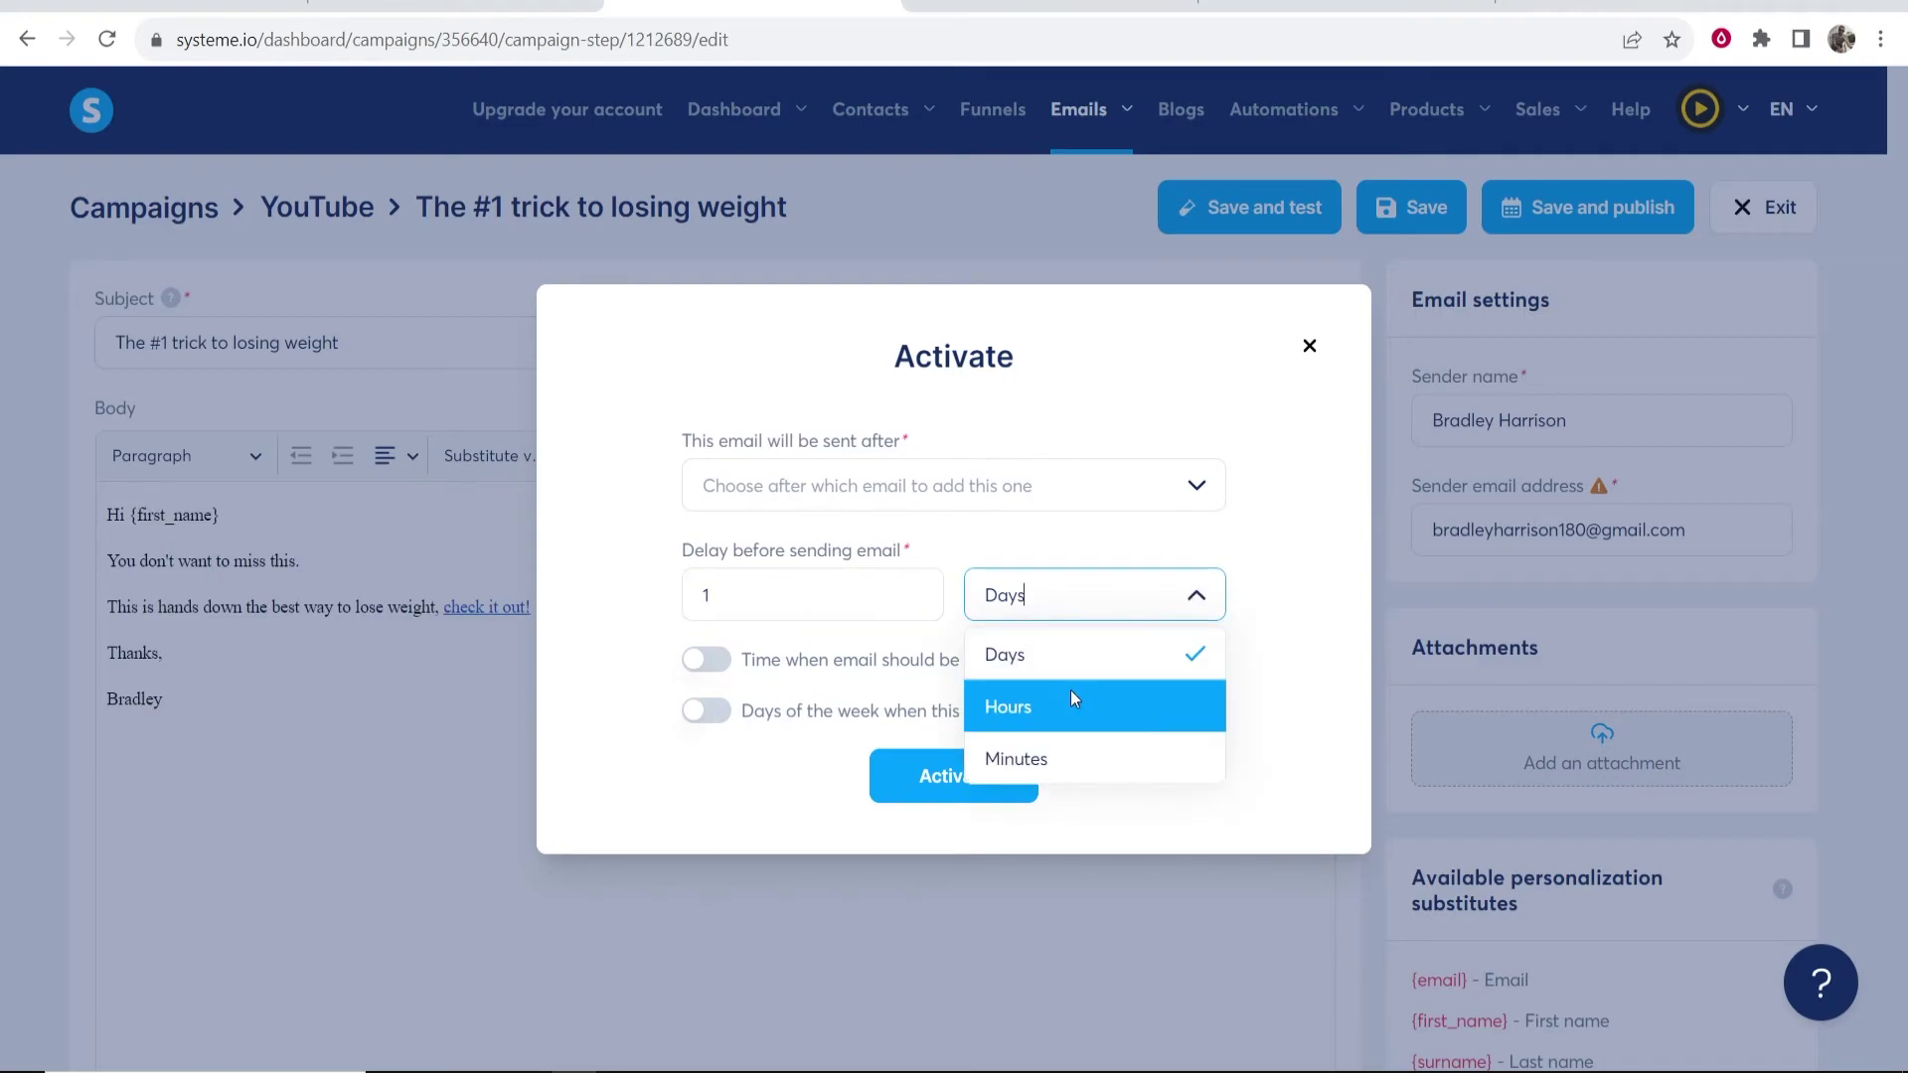
{"action": "left_click", "coordinate": [1321, 610]}
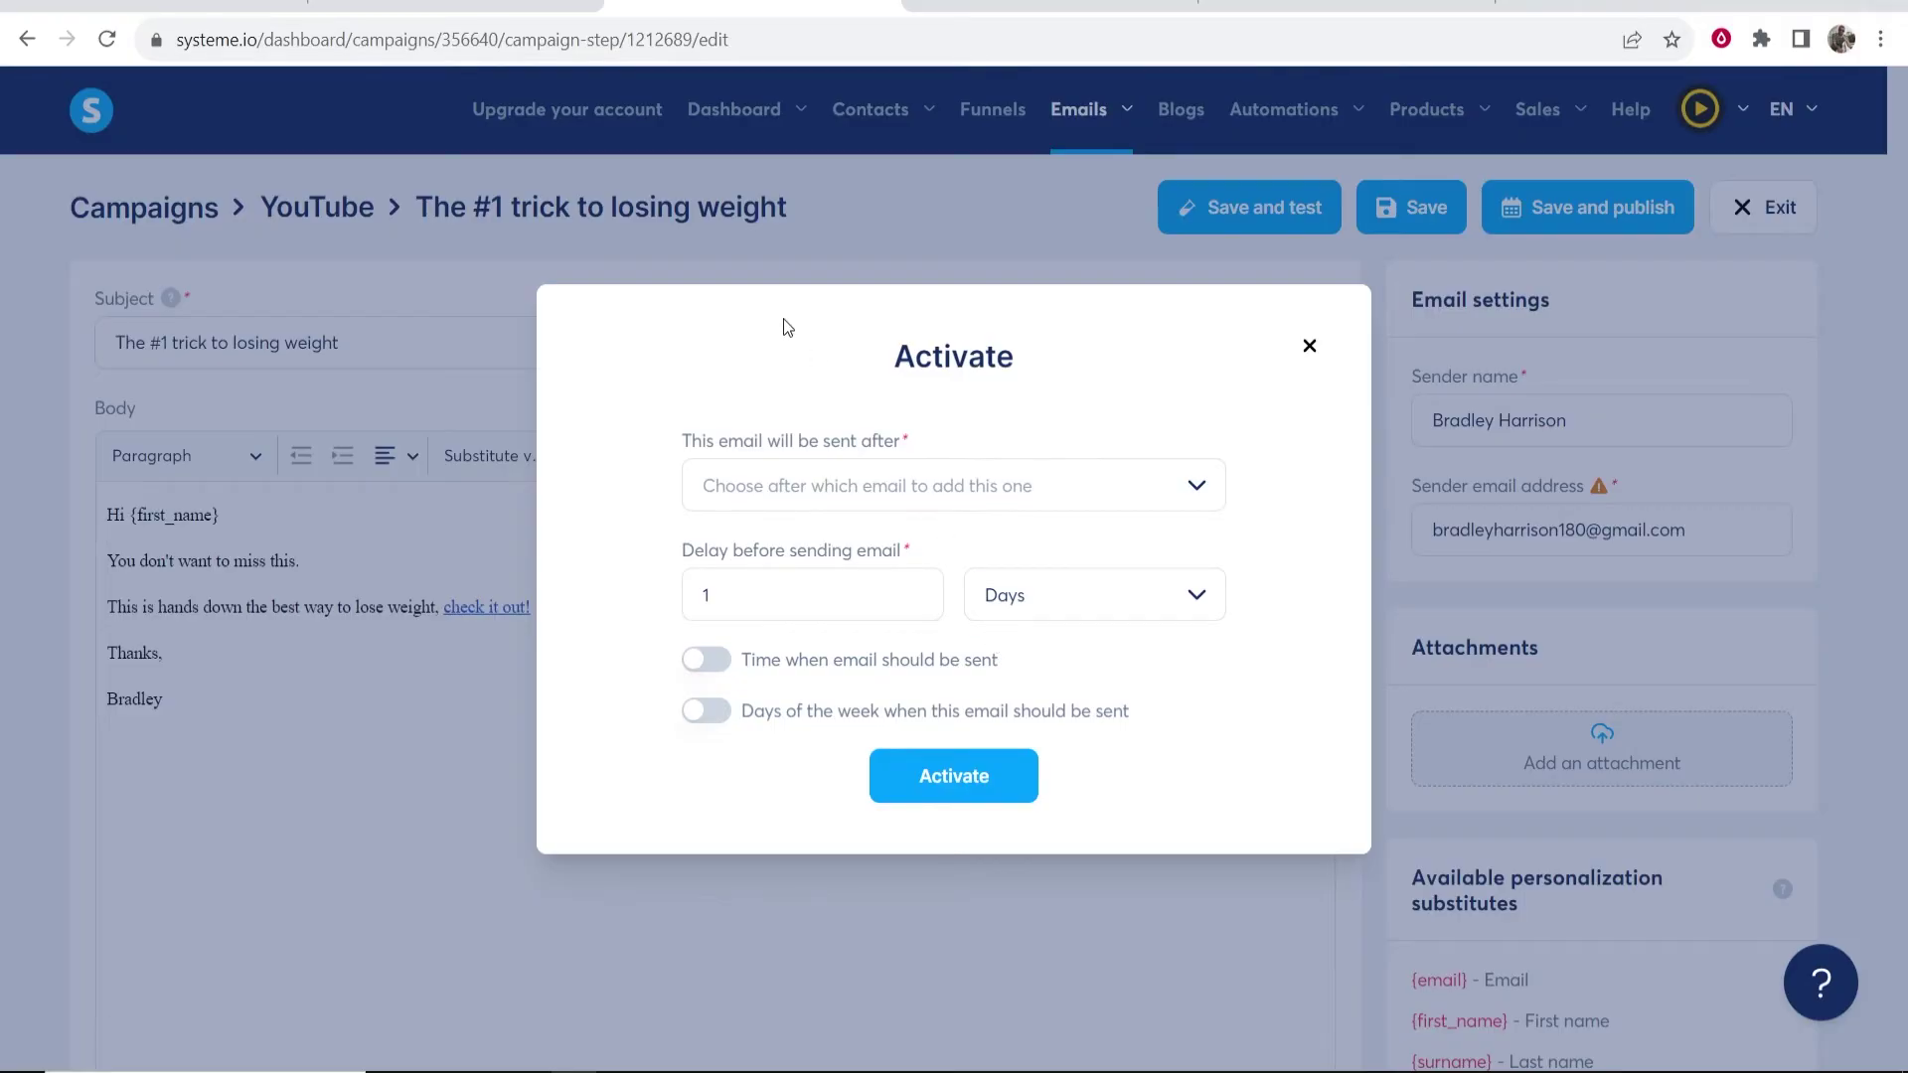
{"action": "left_click", "coordinate": [746, 589]}
{"action": "left_click_drag", "start_coordinate": [746, 590], "coordinate": [703, 592]}
{"action": "left_click", "coordinate": [616, 545]}
- Activate the email and exit the editor
{"action": "left_click", "coordinate": [976, 784]}
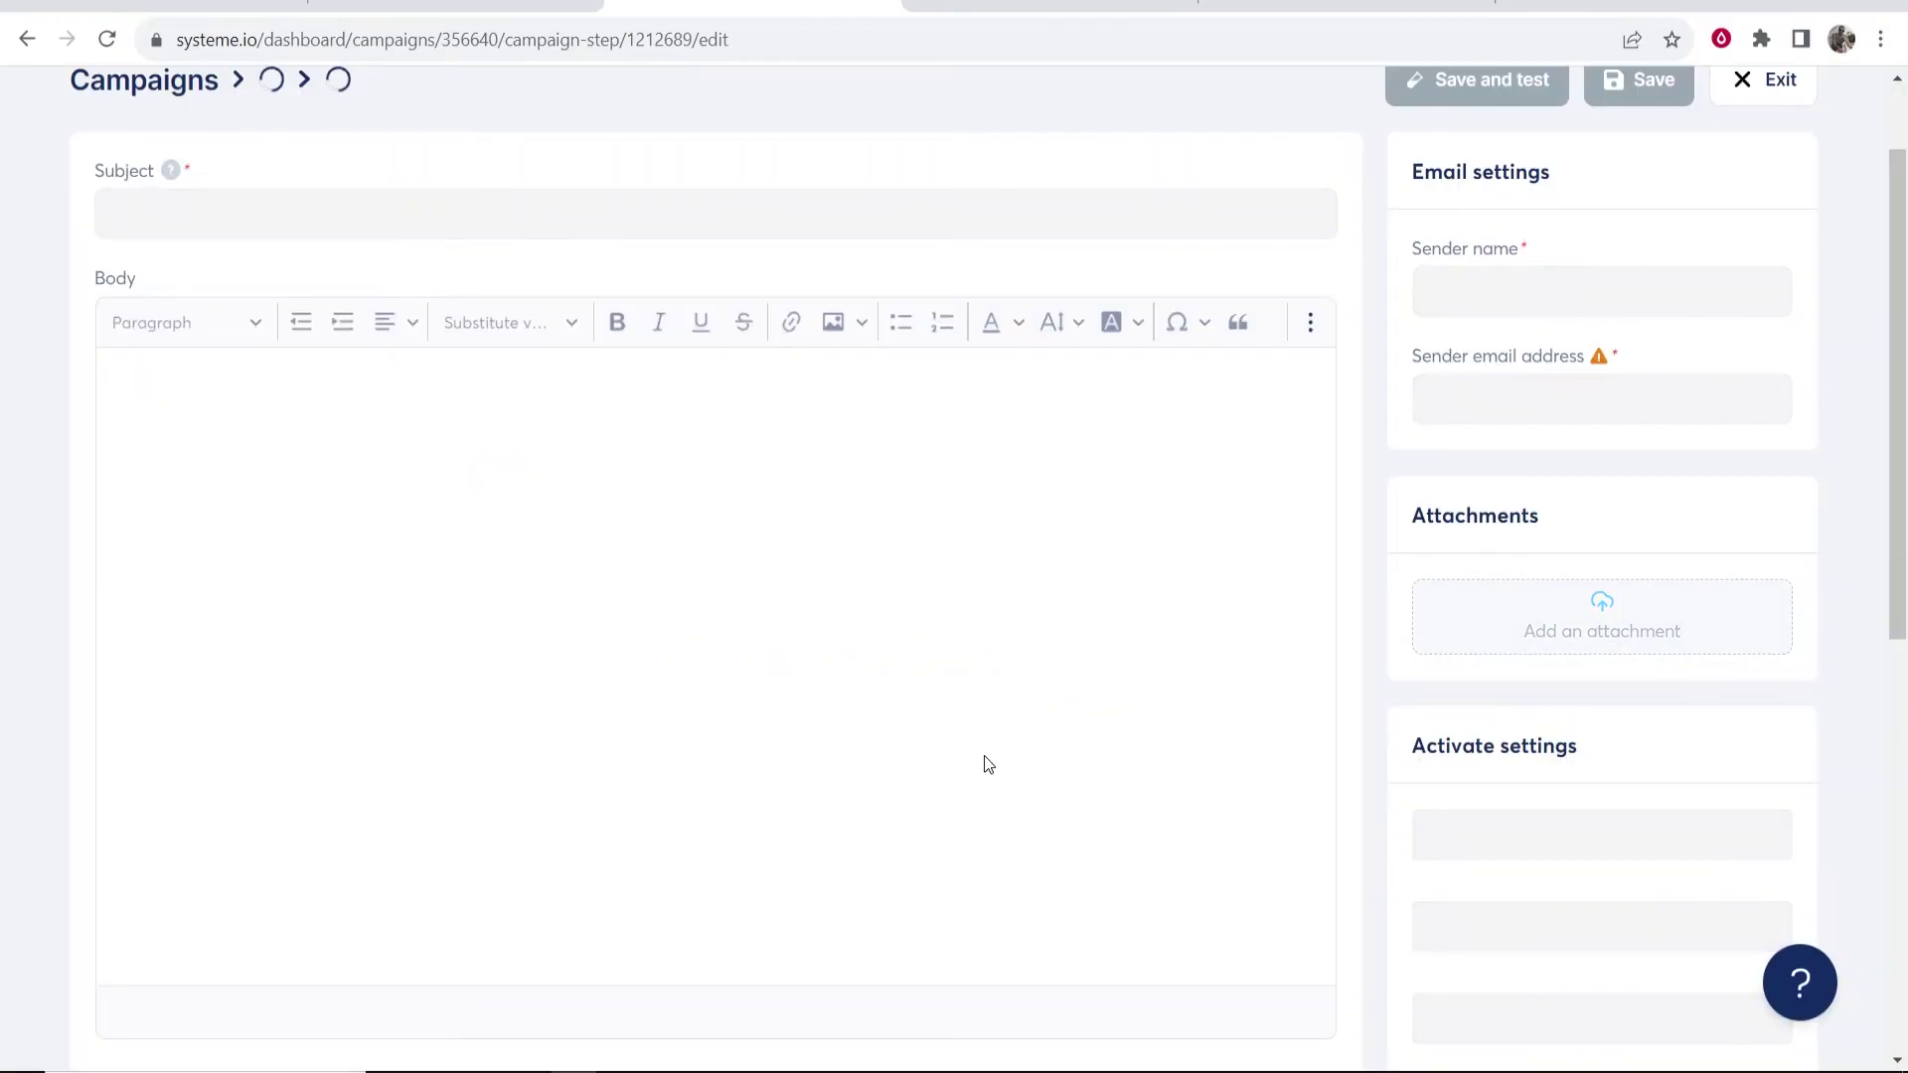
{"action": "scroll", "coordinate": [984, 755], "scroll_direction": "up", "scroll_amount": 1}
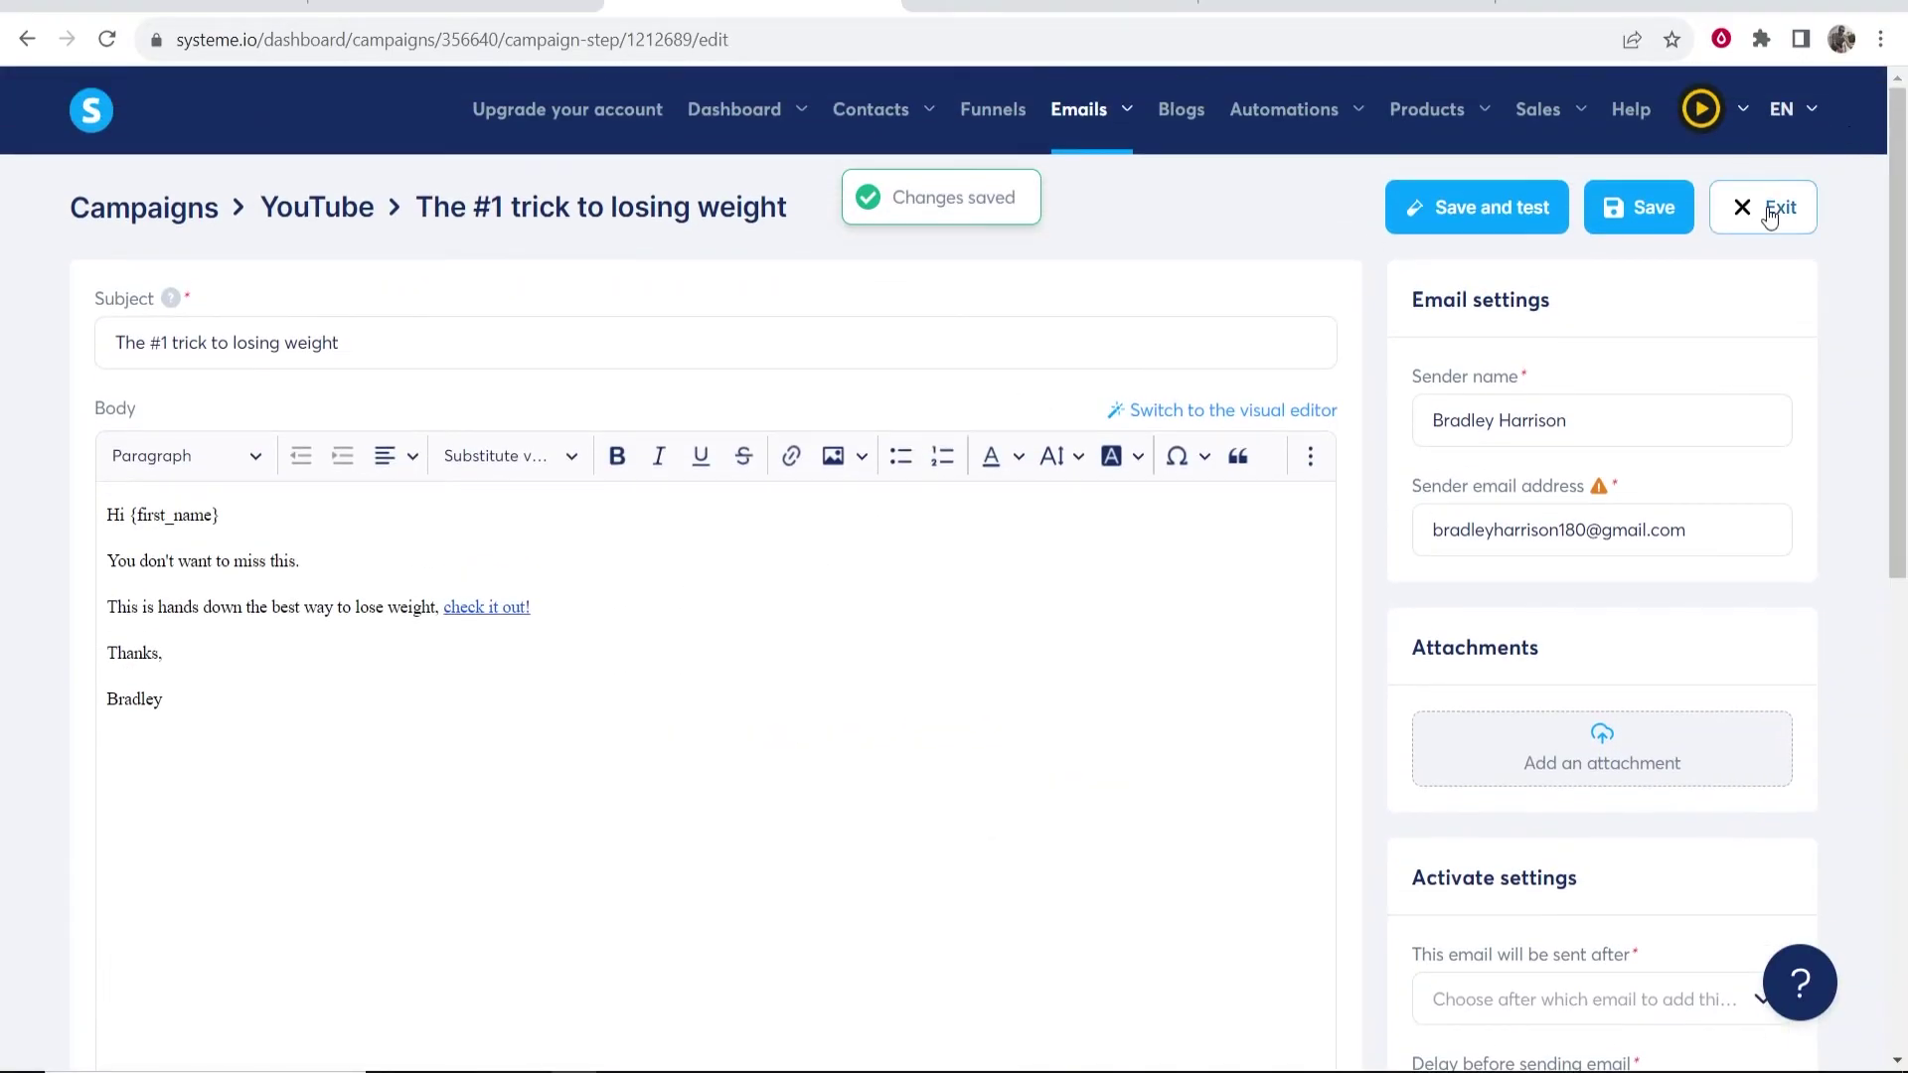
{"action": "left_click", "coordinate": [1769, 213]}
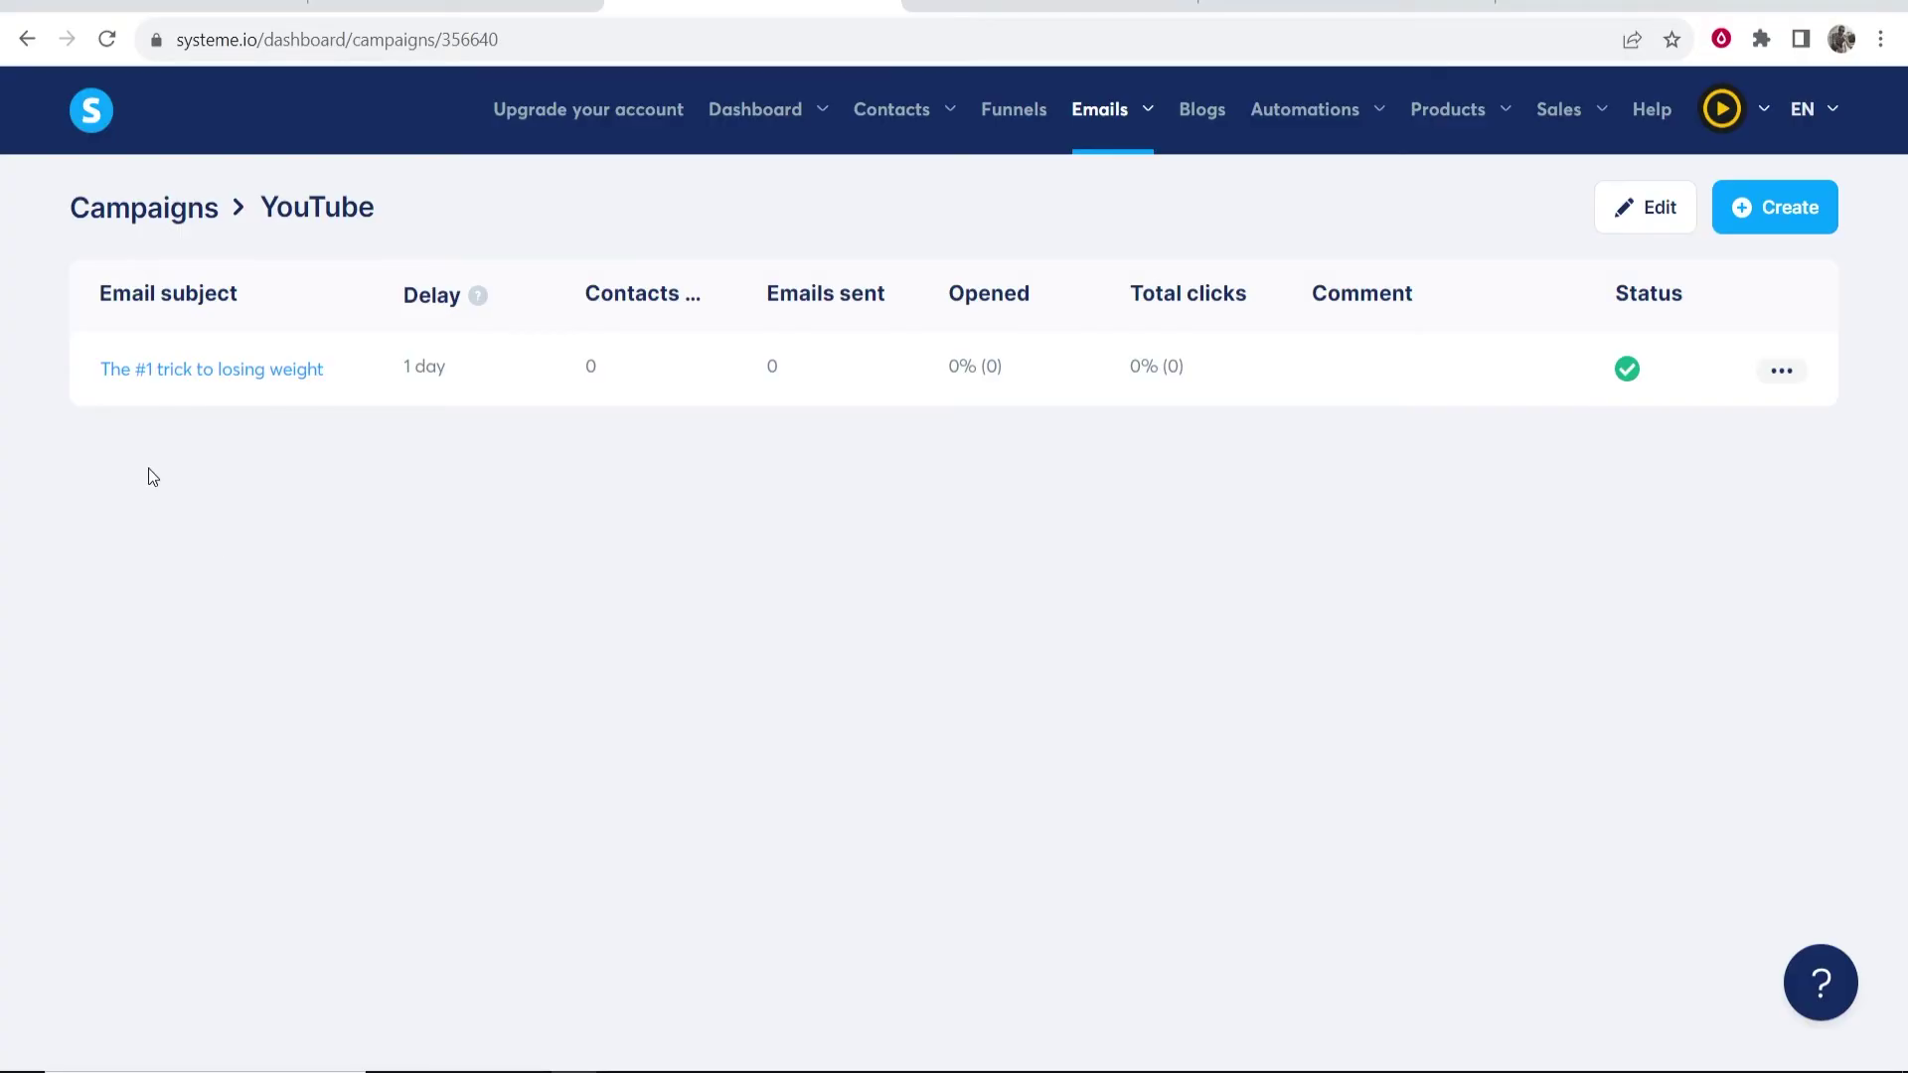
- Create a new rule triggered by a form signup on the YouTube Tutorial funnel's YouTube step
{"action": "left_click", "coordinate": [1025, 122]}
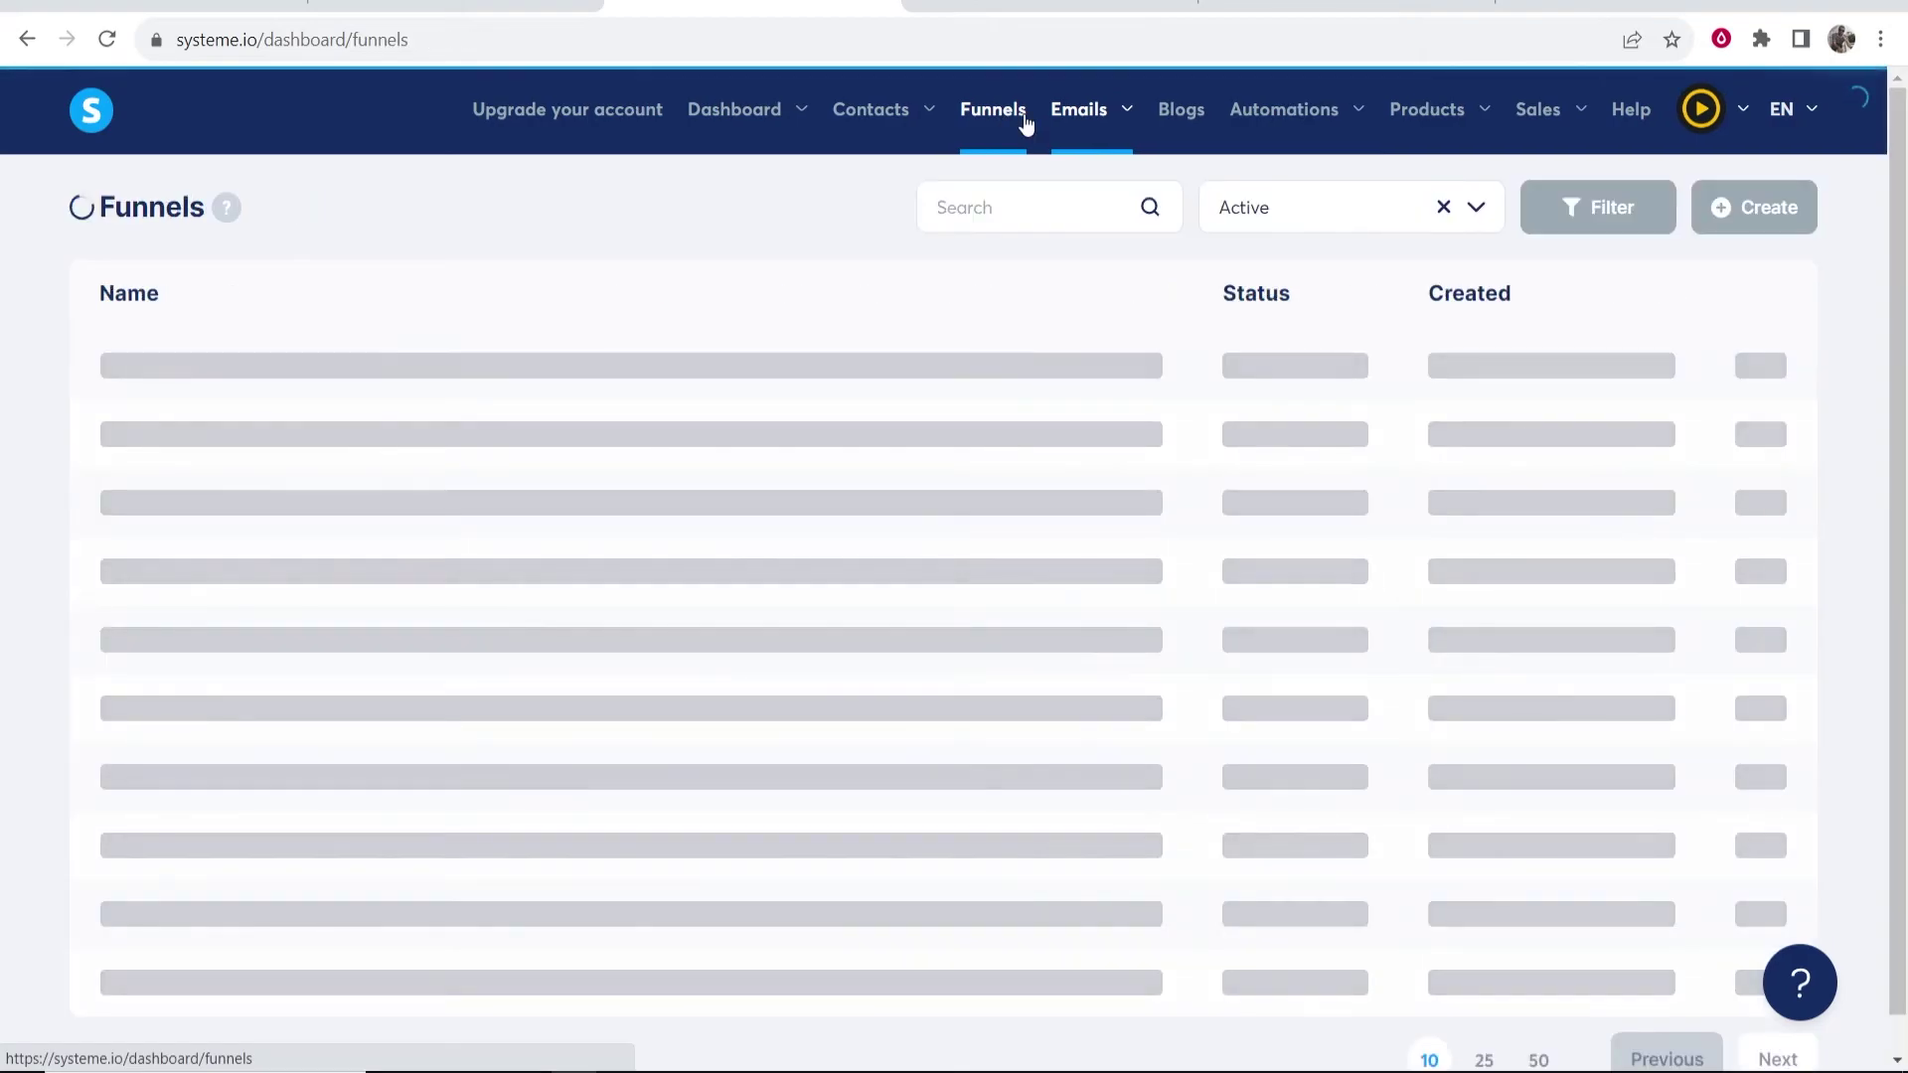
{"action": "mouse_move", "coordinate": [1367, 119]}
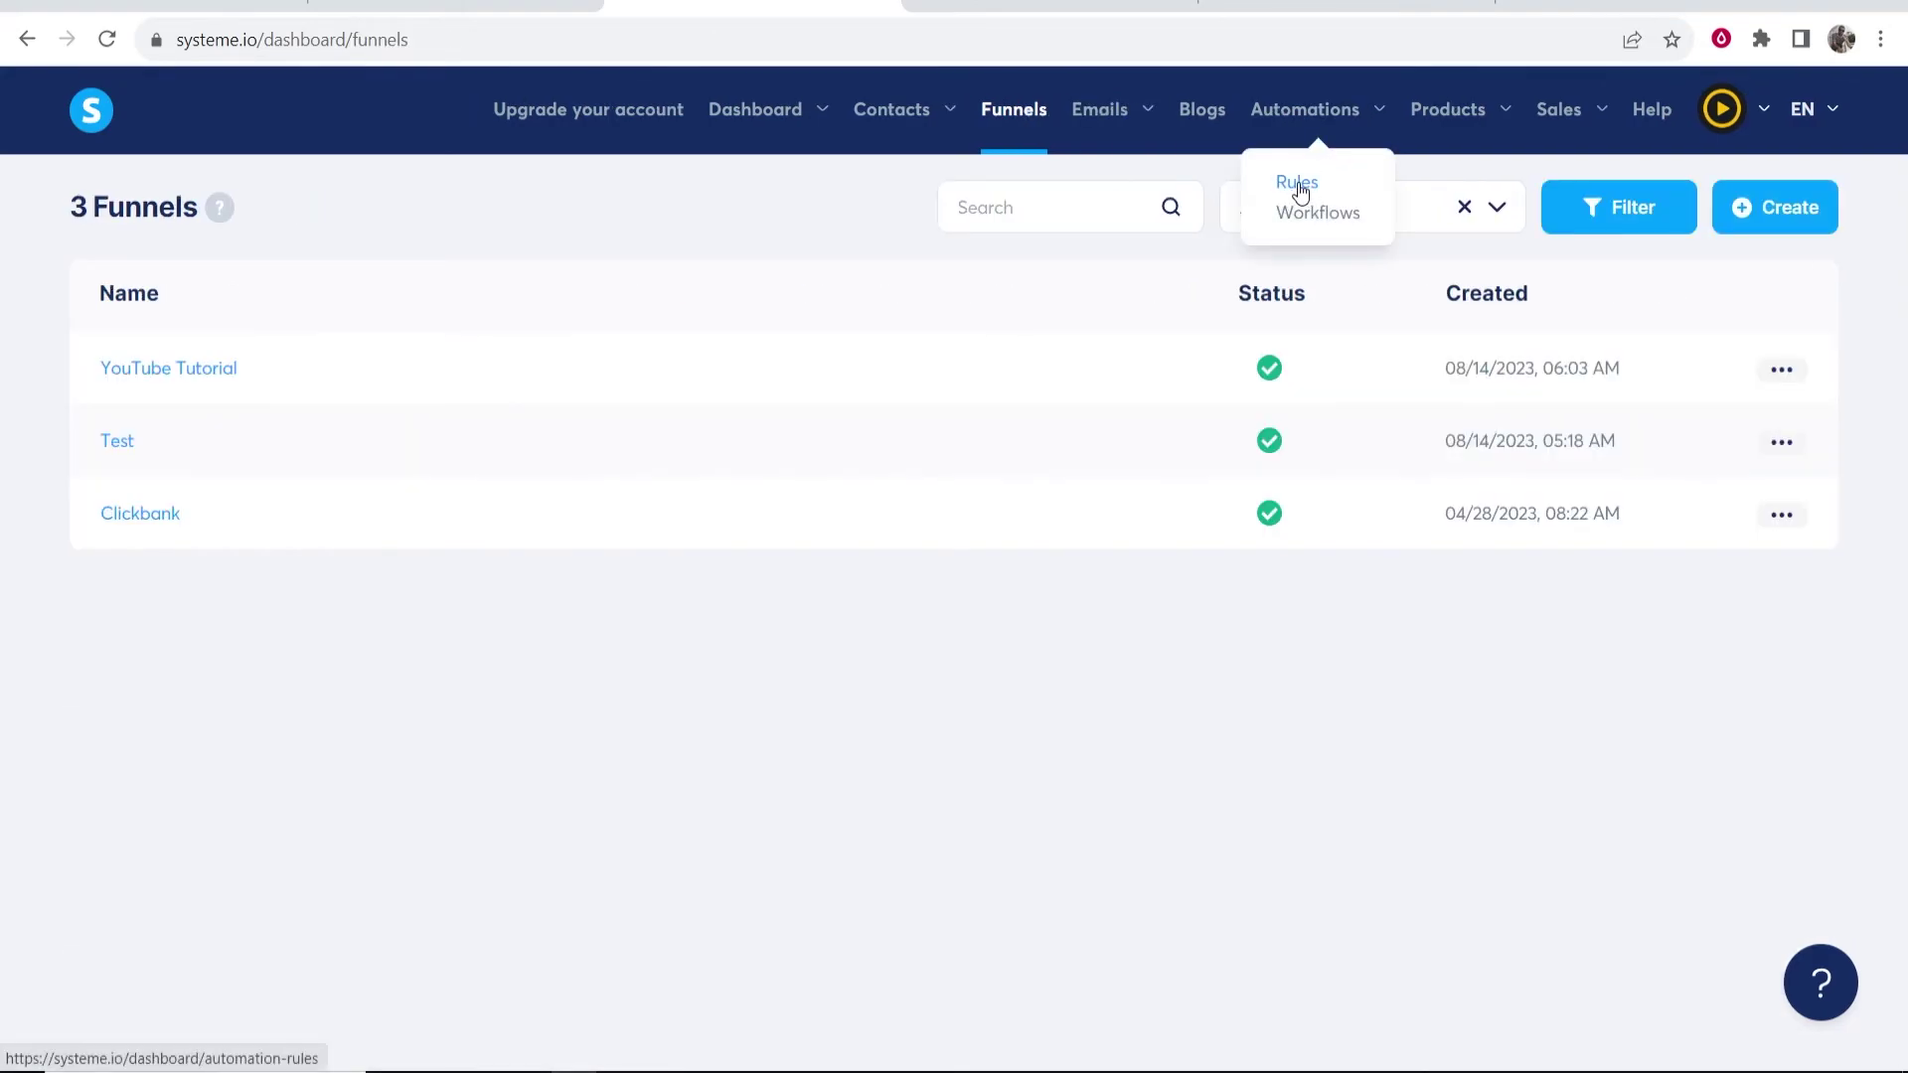
{"action": "left_click", "coordinate": [1299, 184]}
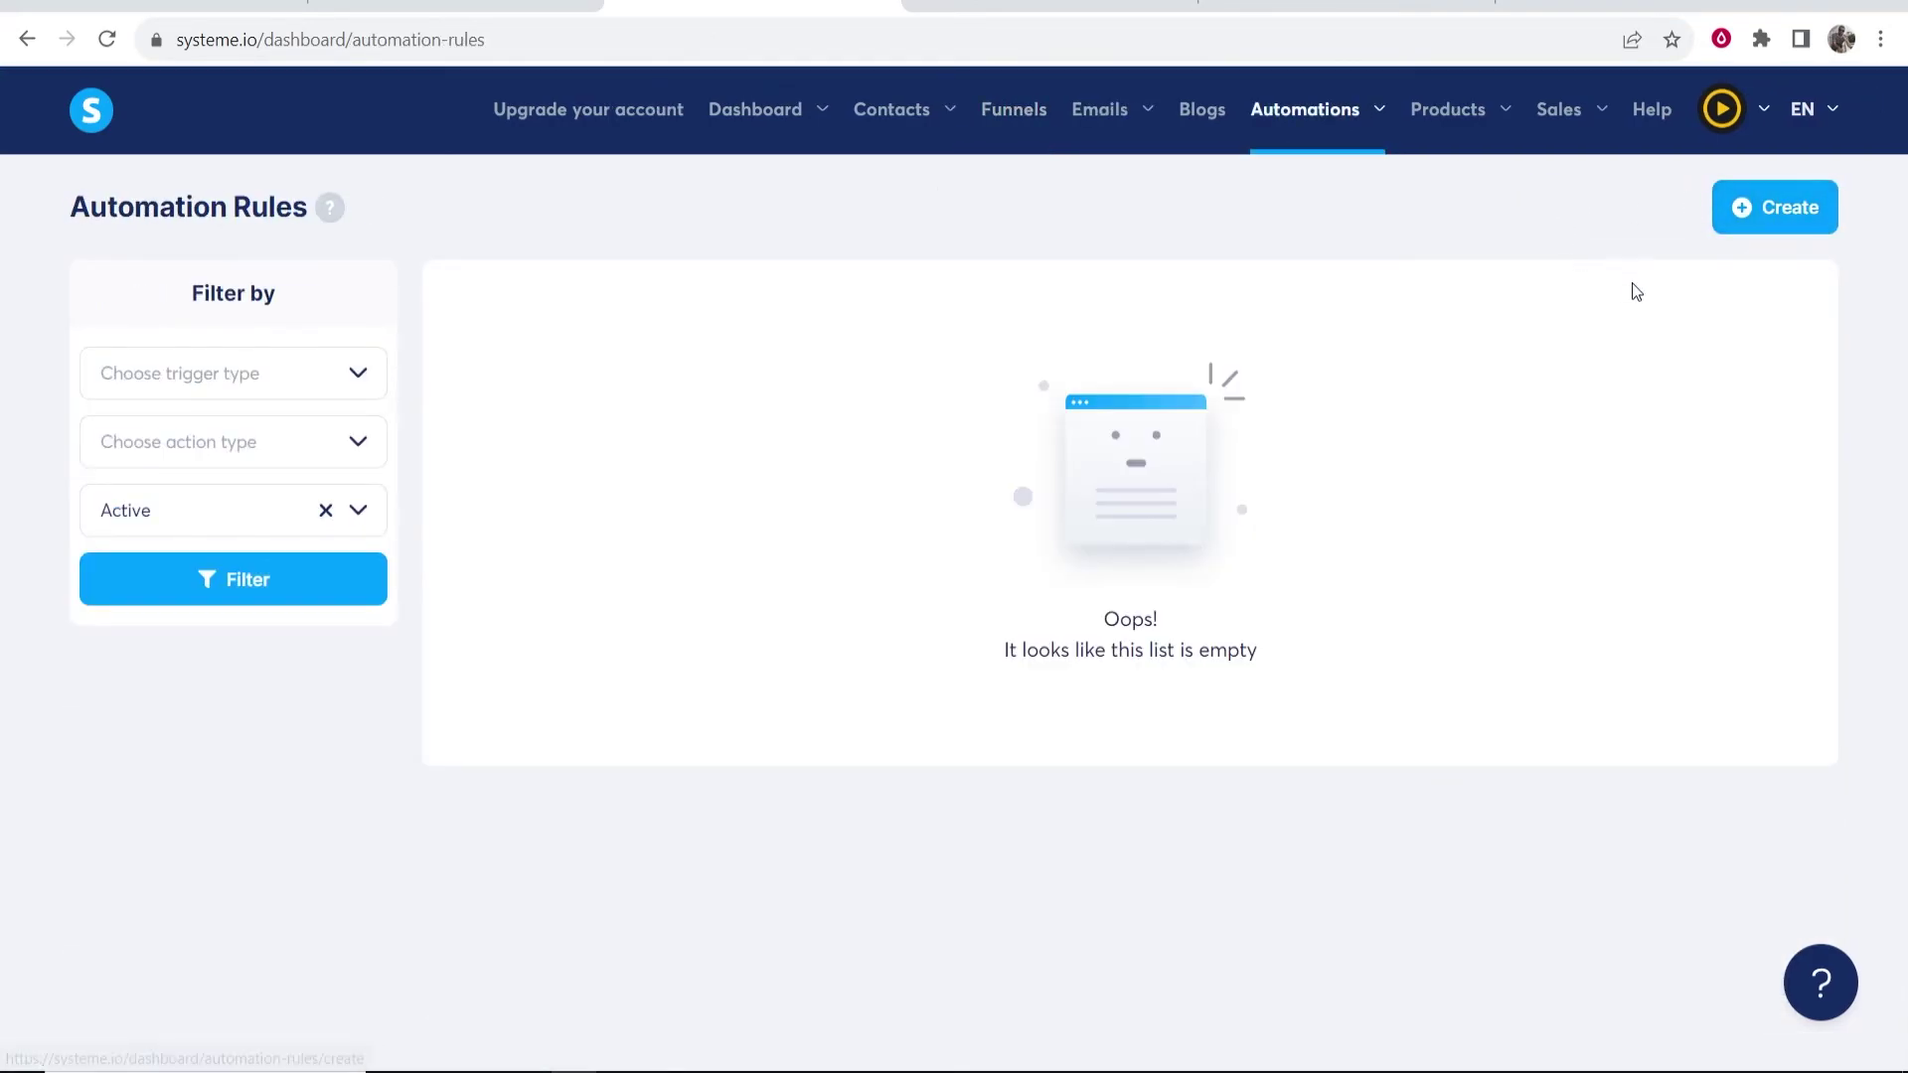
{"action": "left_click", "coordinate": [1747, 207]}
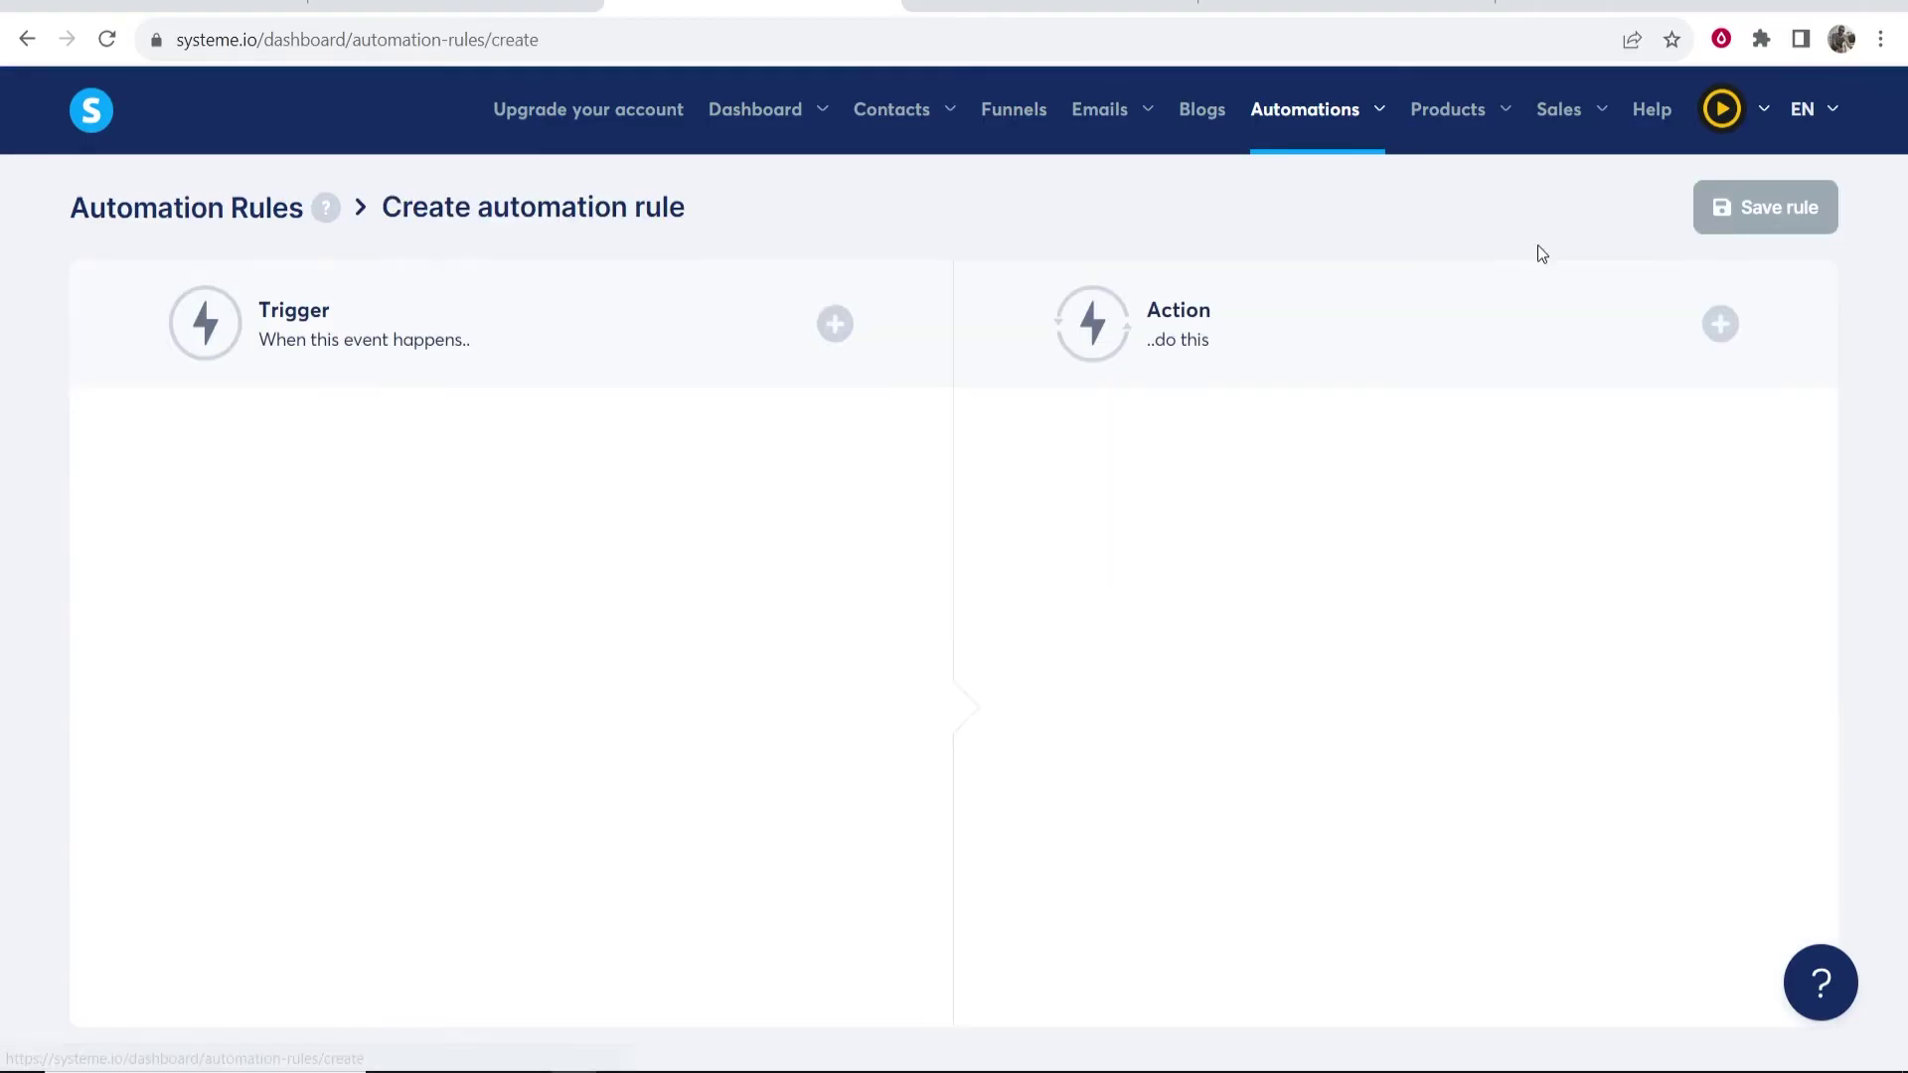
{"action": "left_click", "coordinate": [835, 322]}
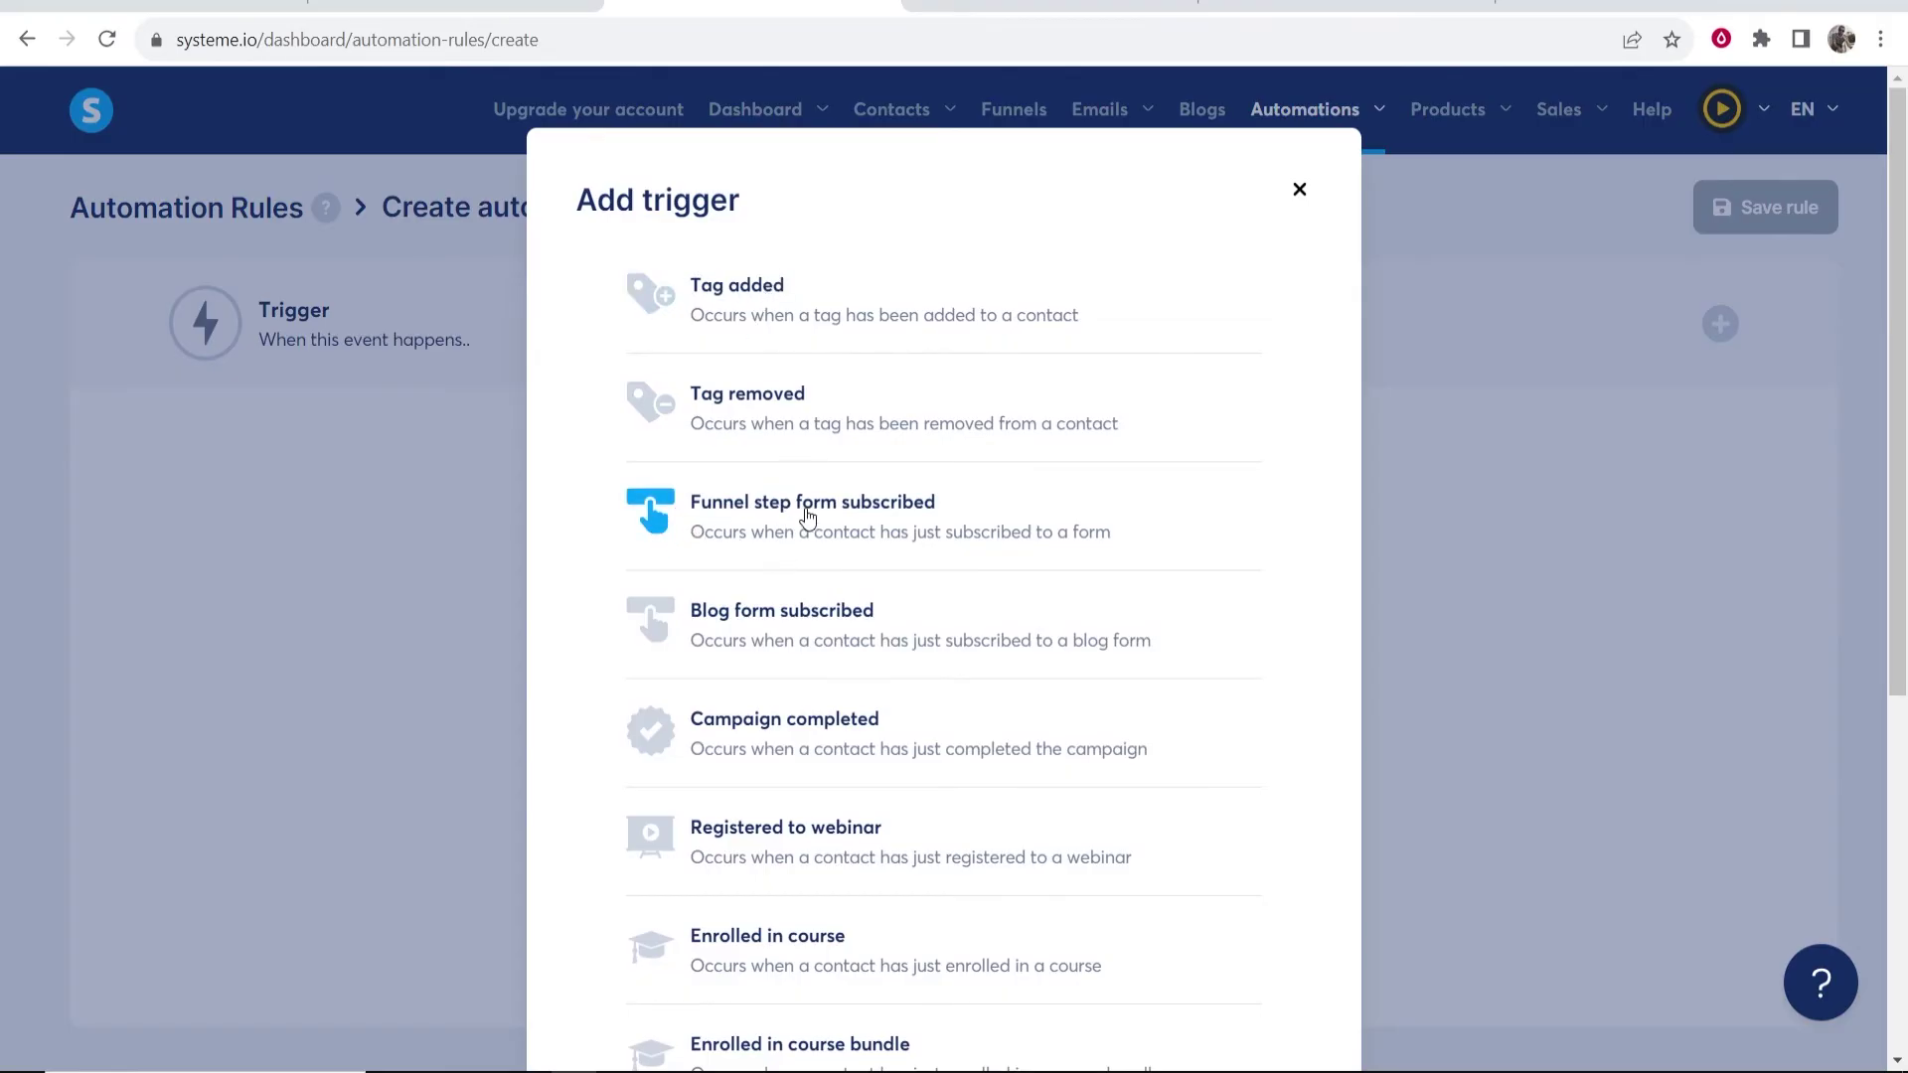
{"action": "left_click", "coordinate": [918, 523]}
{"action": "left_click", "coordinate": [442, 531]}
{"action": "left_click", "coordinate": [830, 542]}
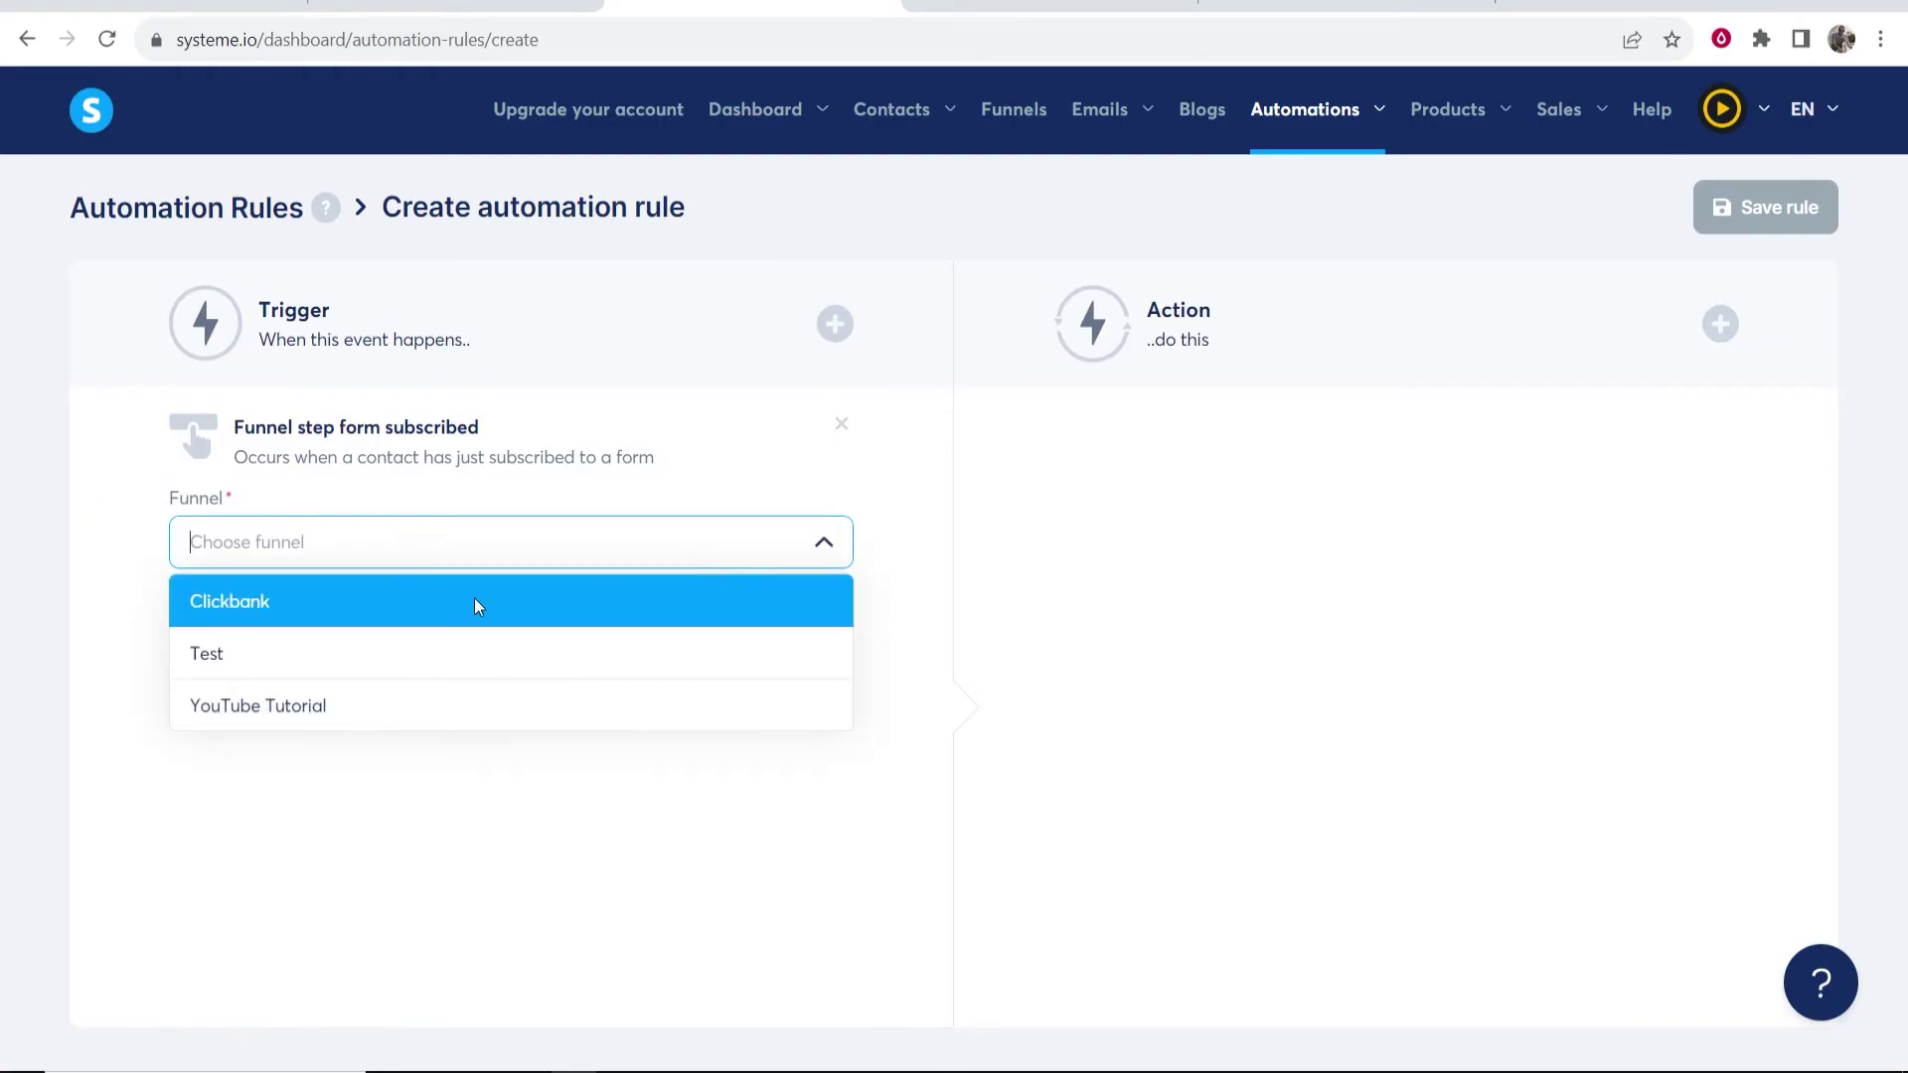
{"action": "left_click", "coordinate": [226, 709]}
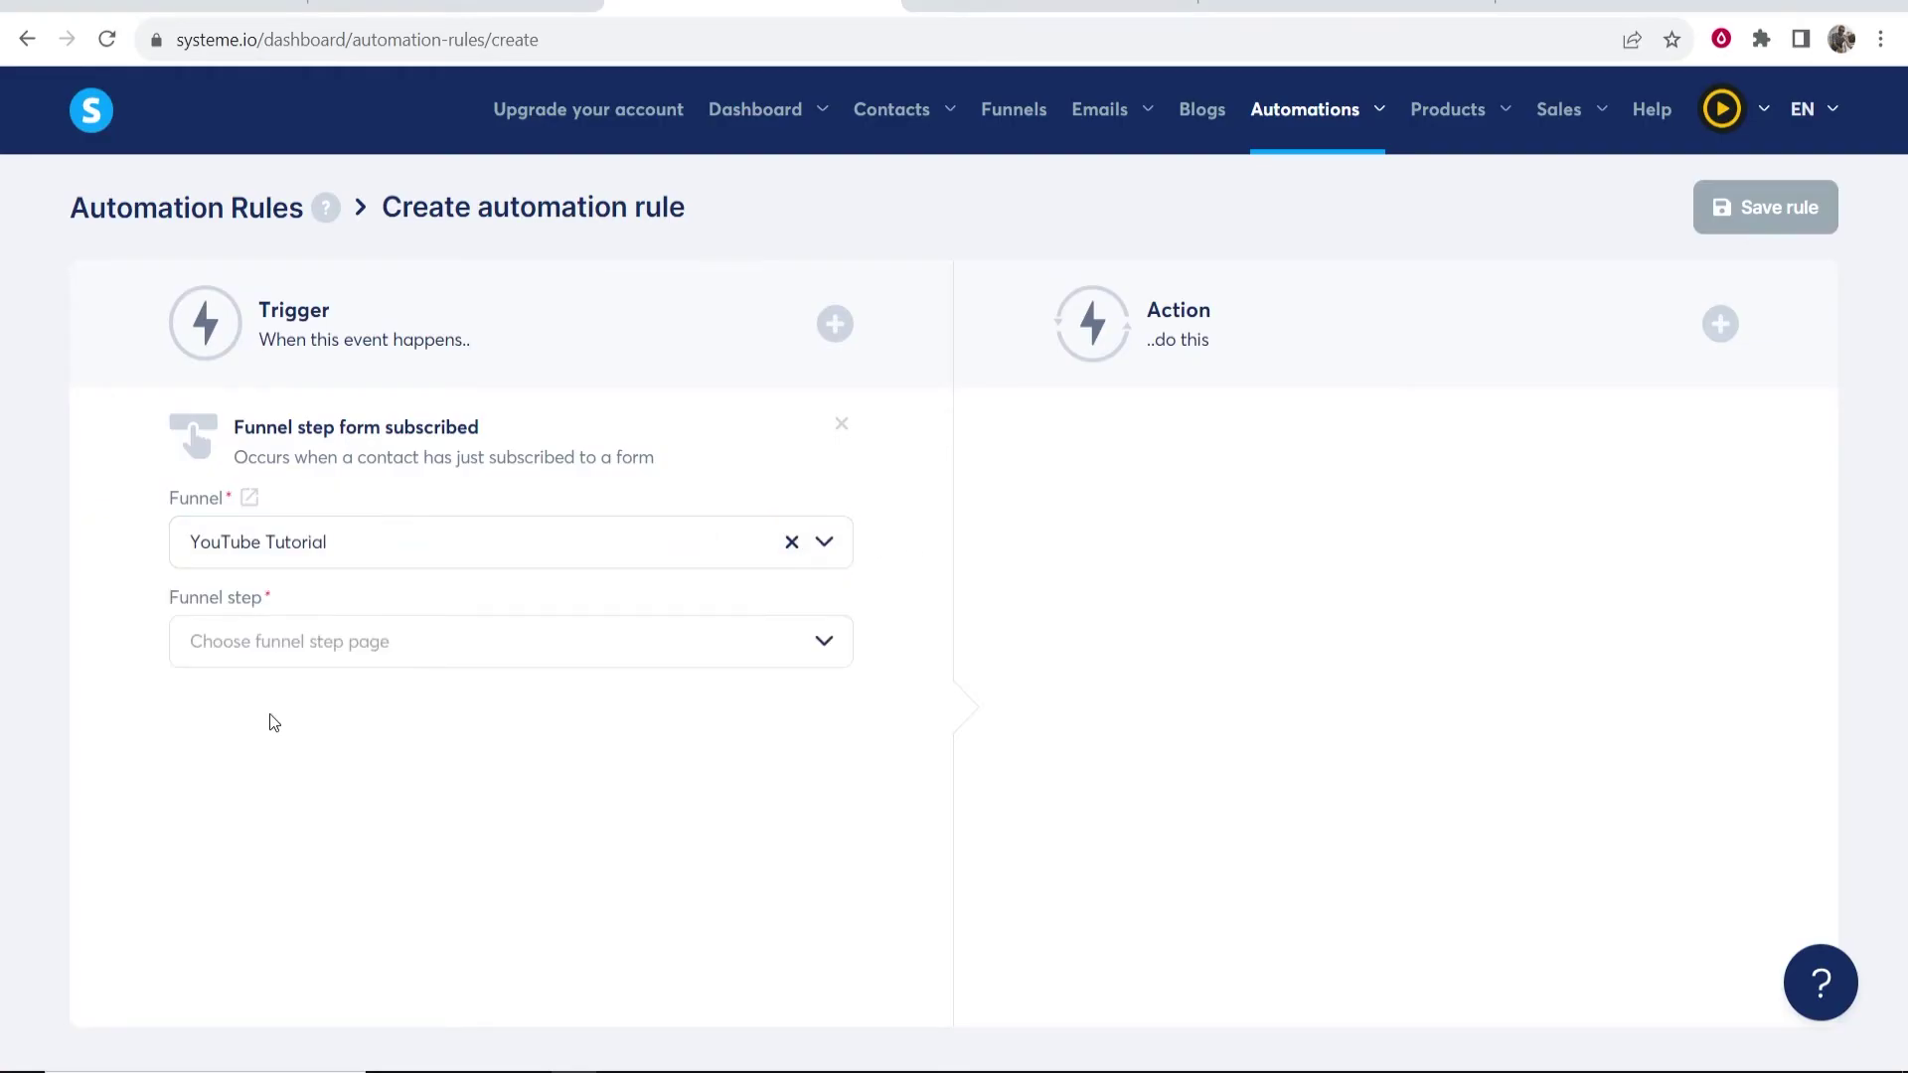
{"action": "left_click", "coordinate": [682, 647]}
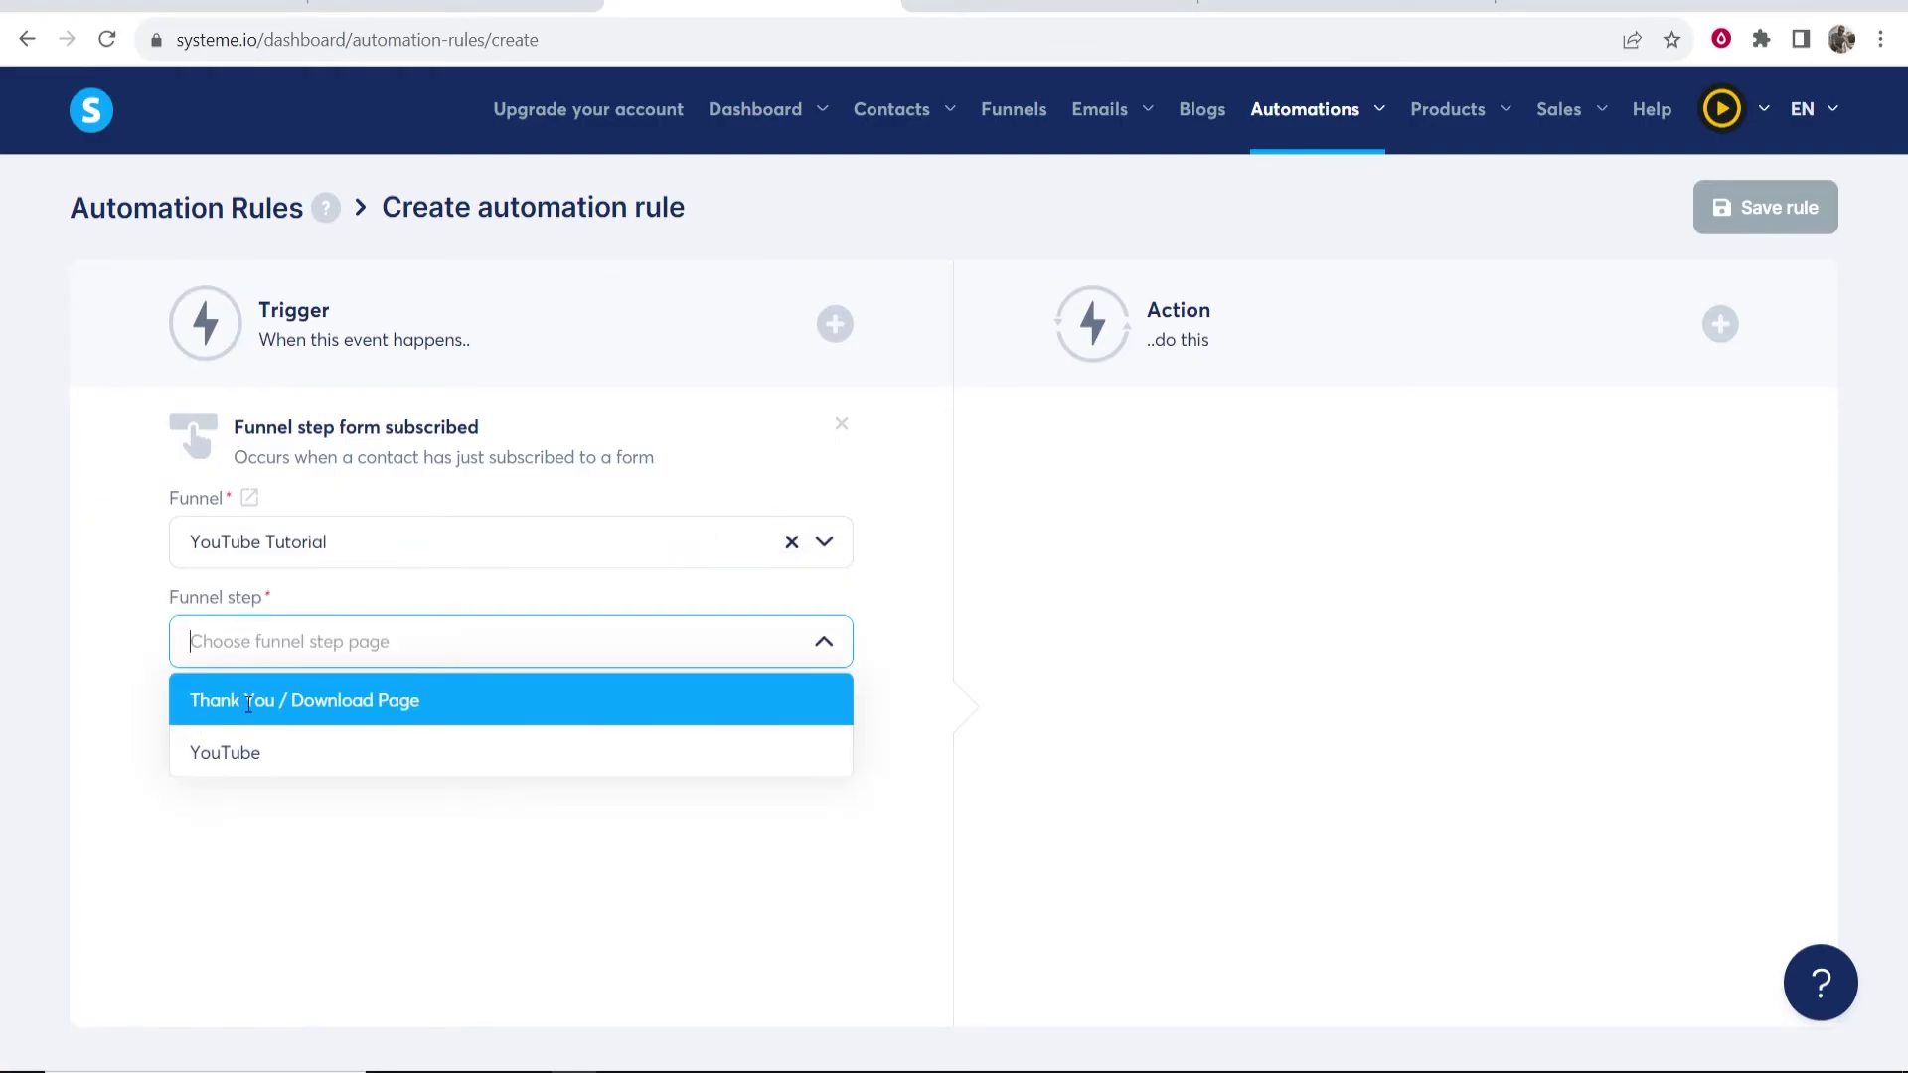
{"action": "left_click", "coordinate": [233, 753]}
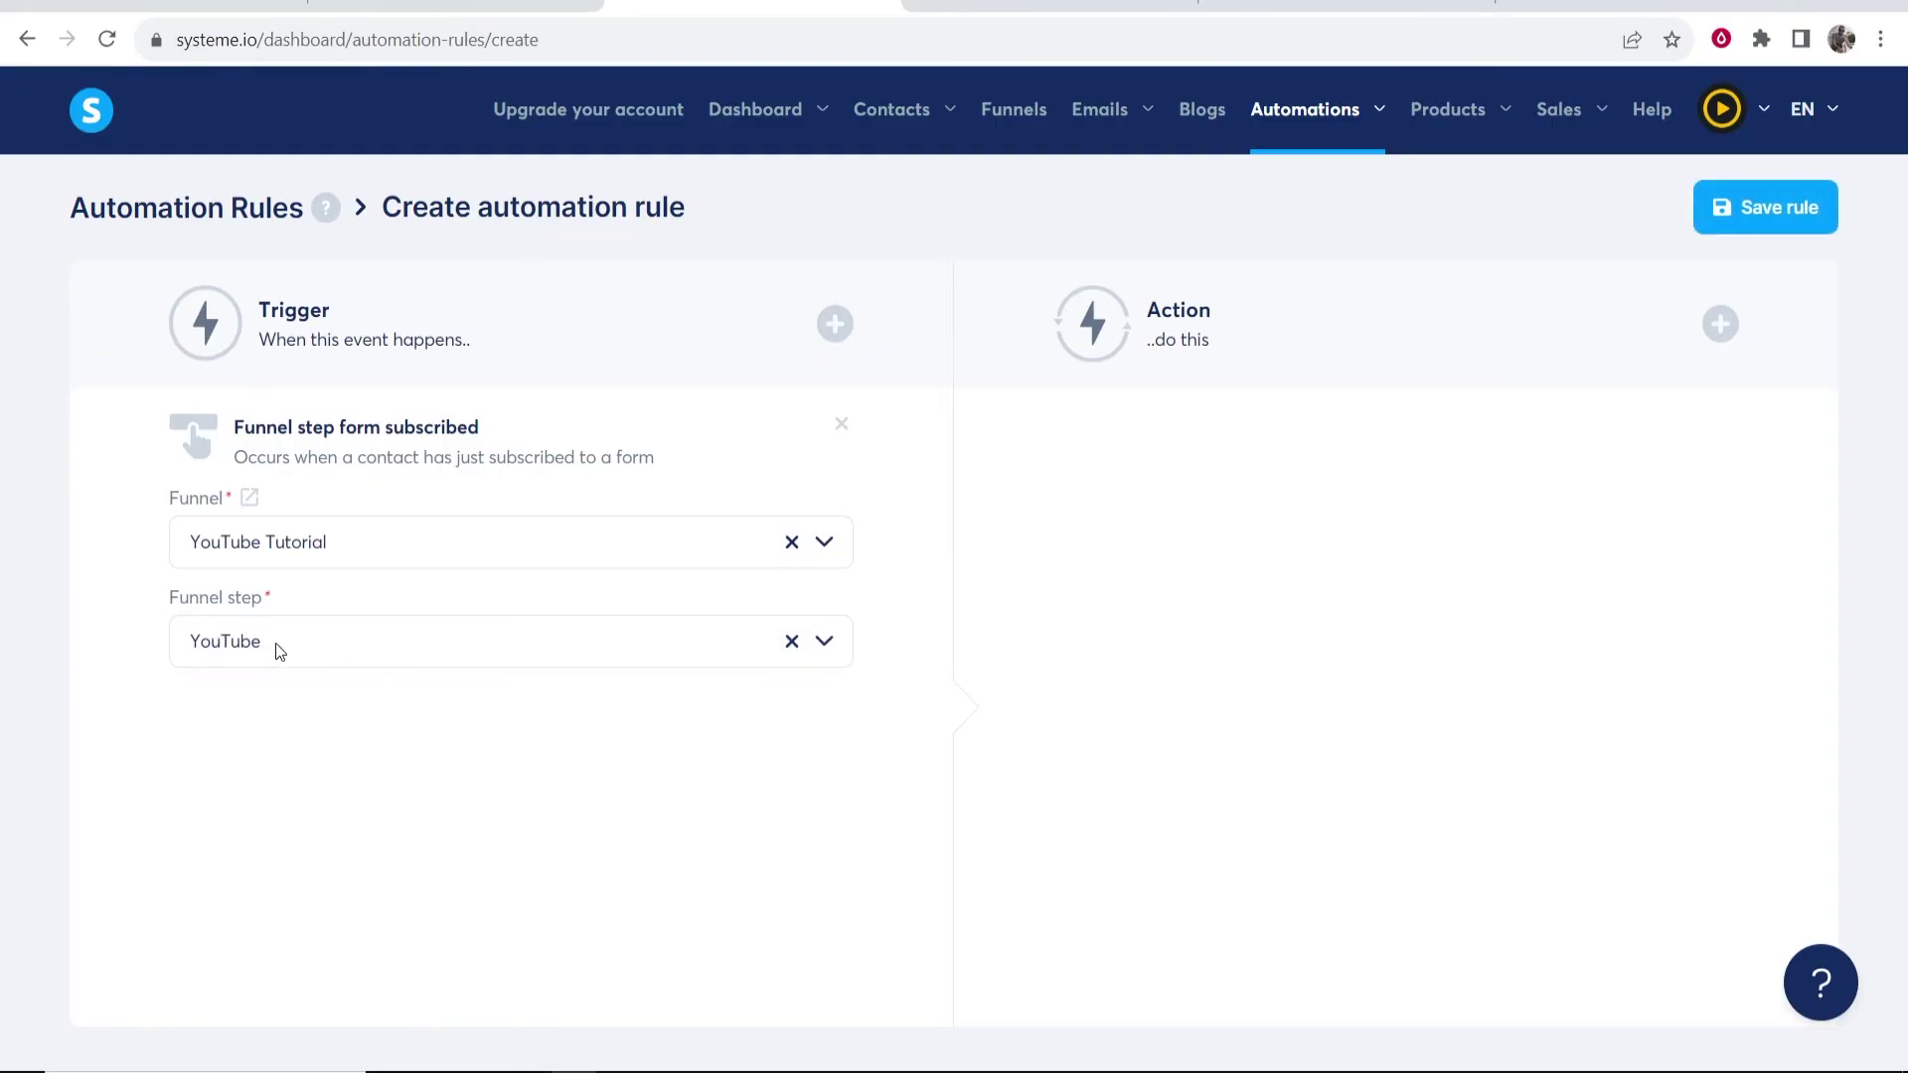
- Add the action 'Subscribe to campaign' YouTube and save the rule
{"action": "left_click", "coordinate": [1720, 323]}
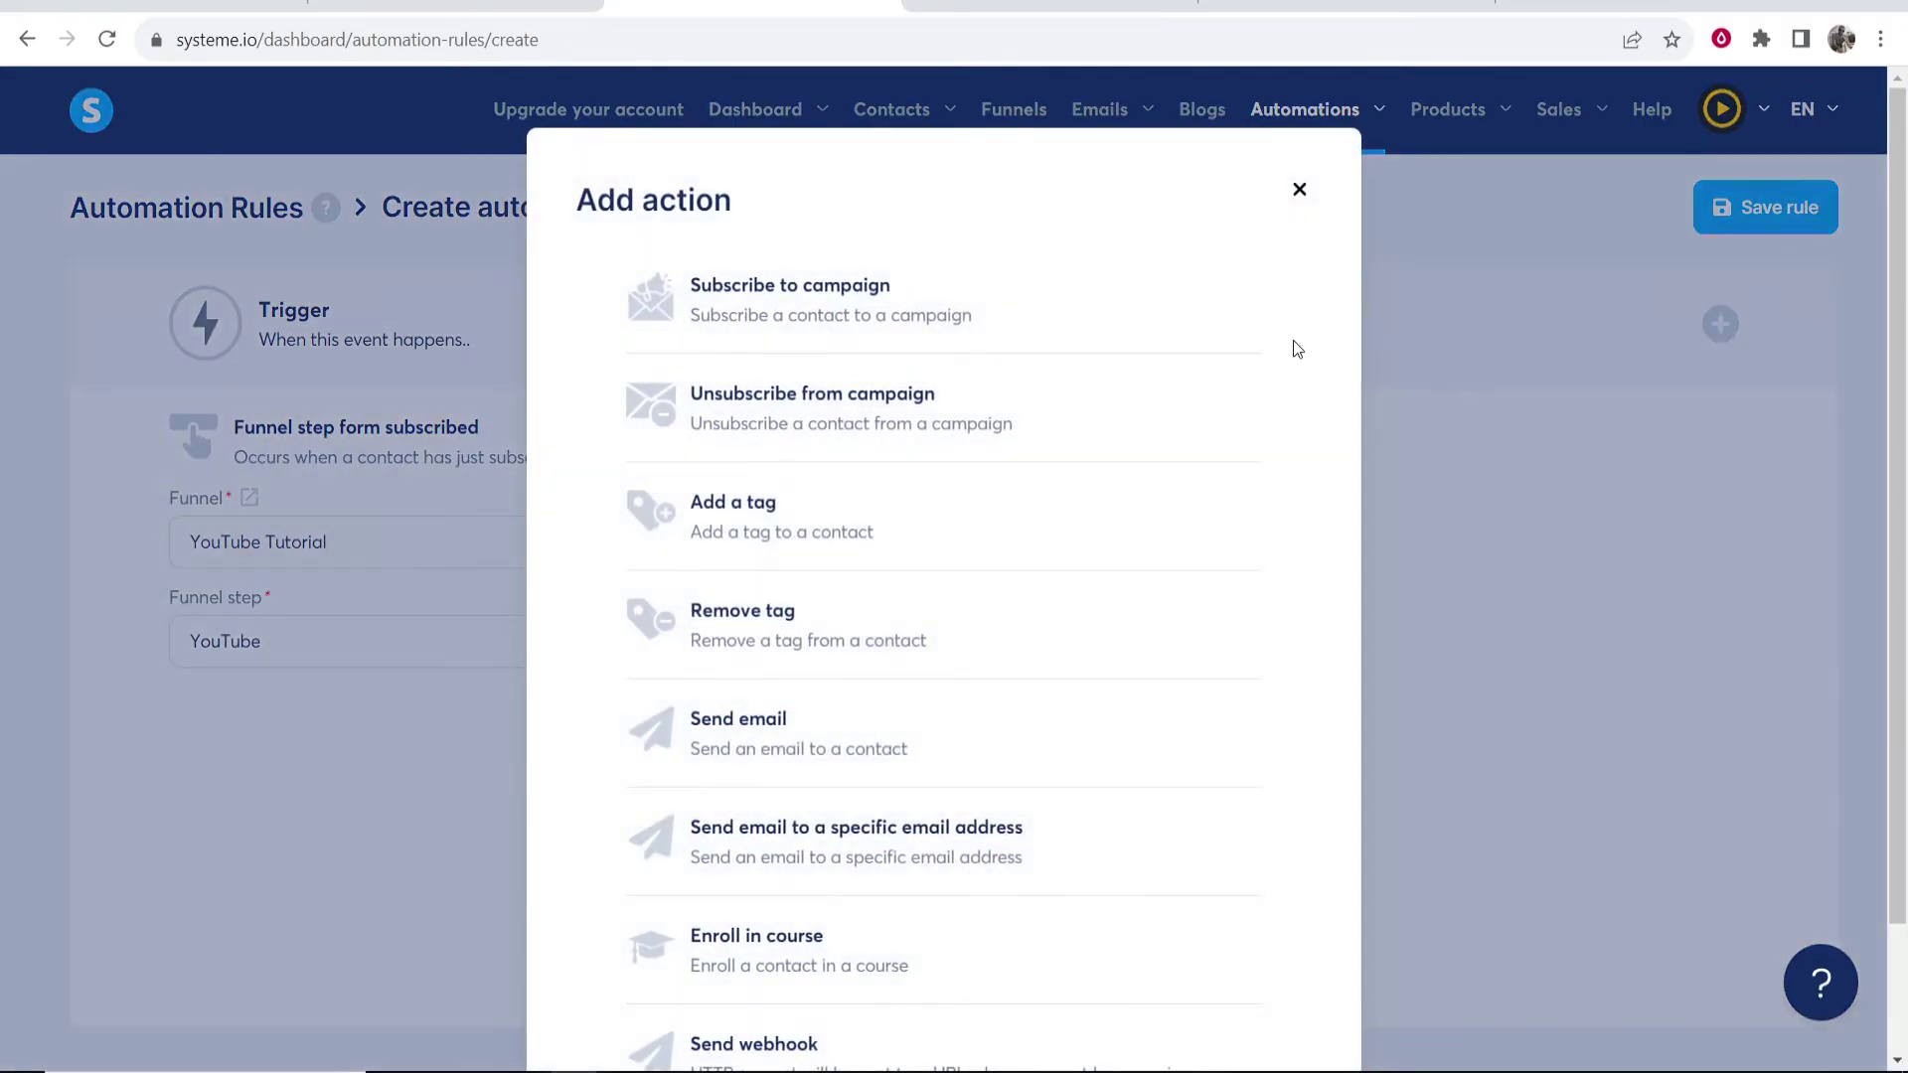
{"action": "left_click", "coordinate": [722, 298]}
{"action": "left_click", "coordinate": [1717, 544]}
{"action": "left_click", "coordinate": [1152, 601]}
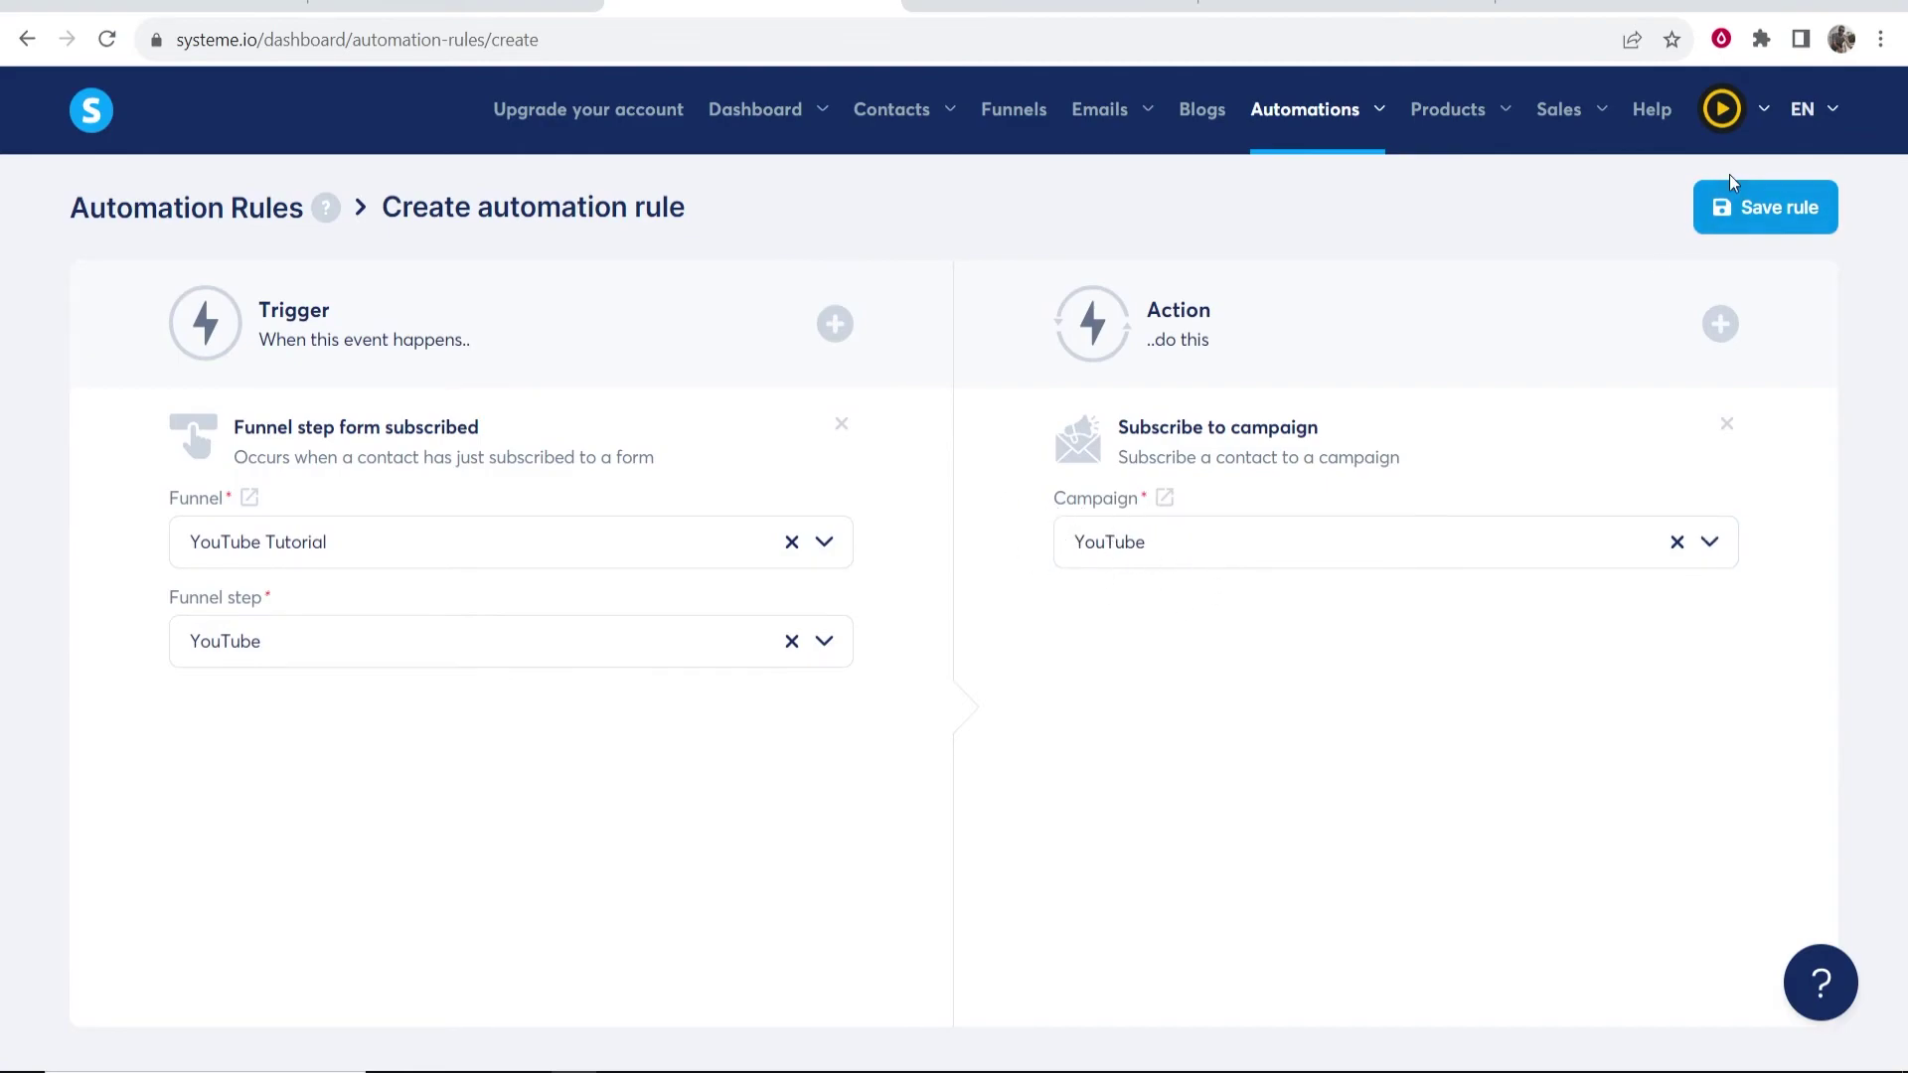
{"action": "left_click", "coordinate": [1748, 214]}
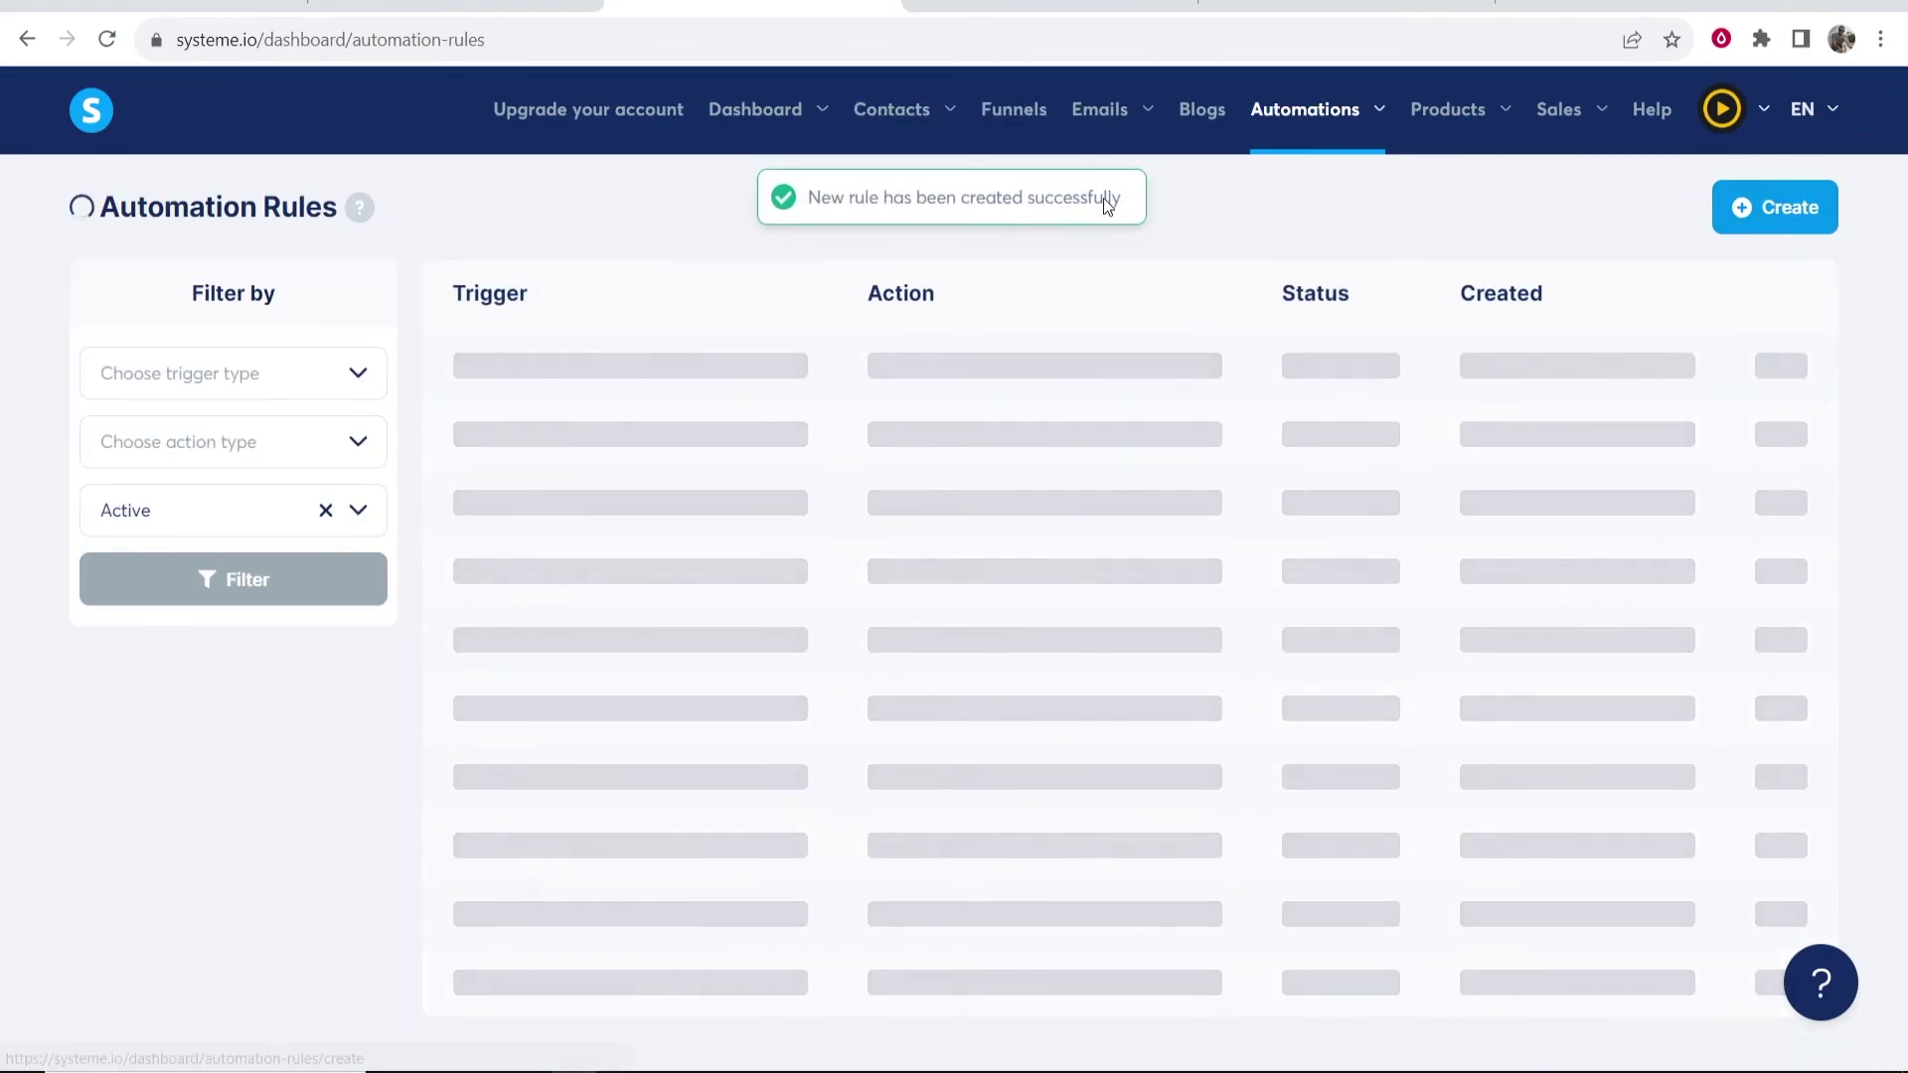
- Open the YouTube Tutorial funnel's signup rule and save it
{"action": "left_click", "coordinate": [1031, 116]}
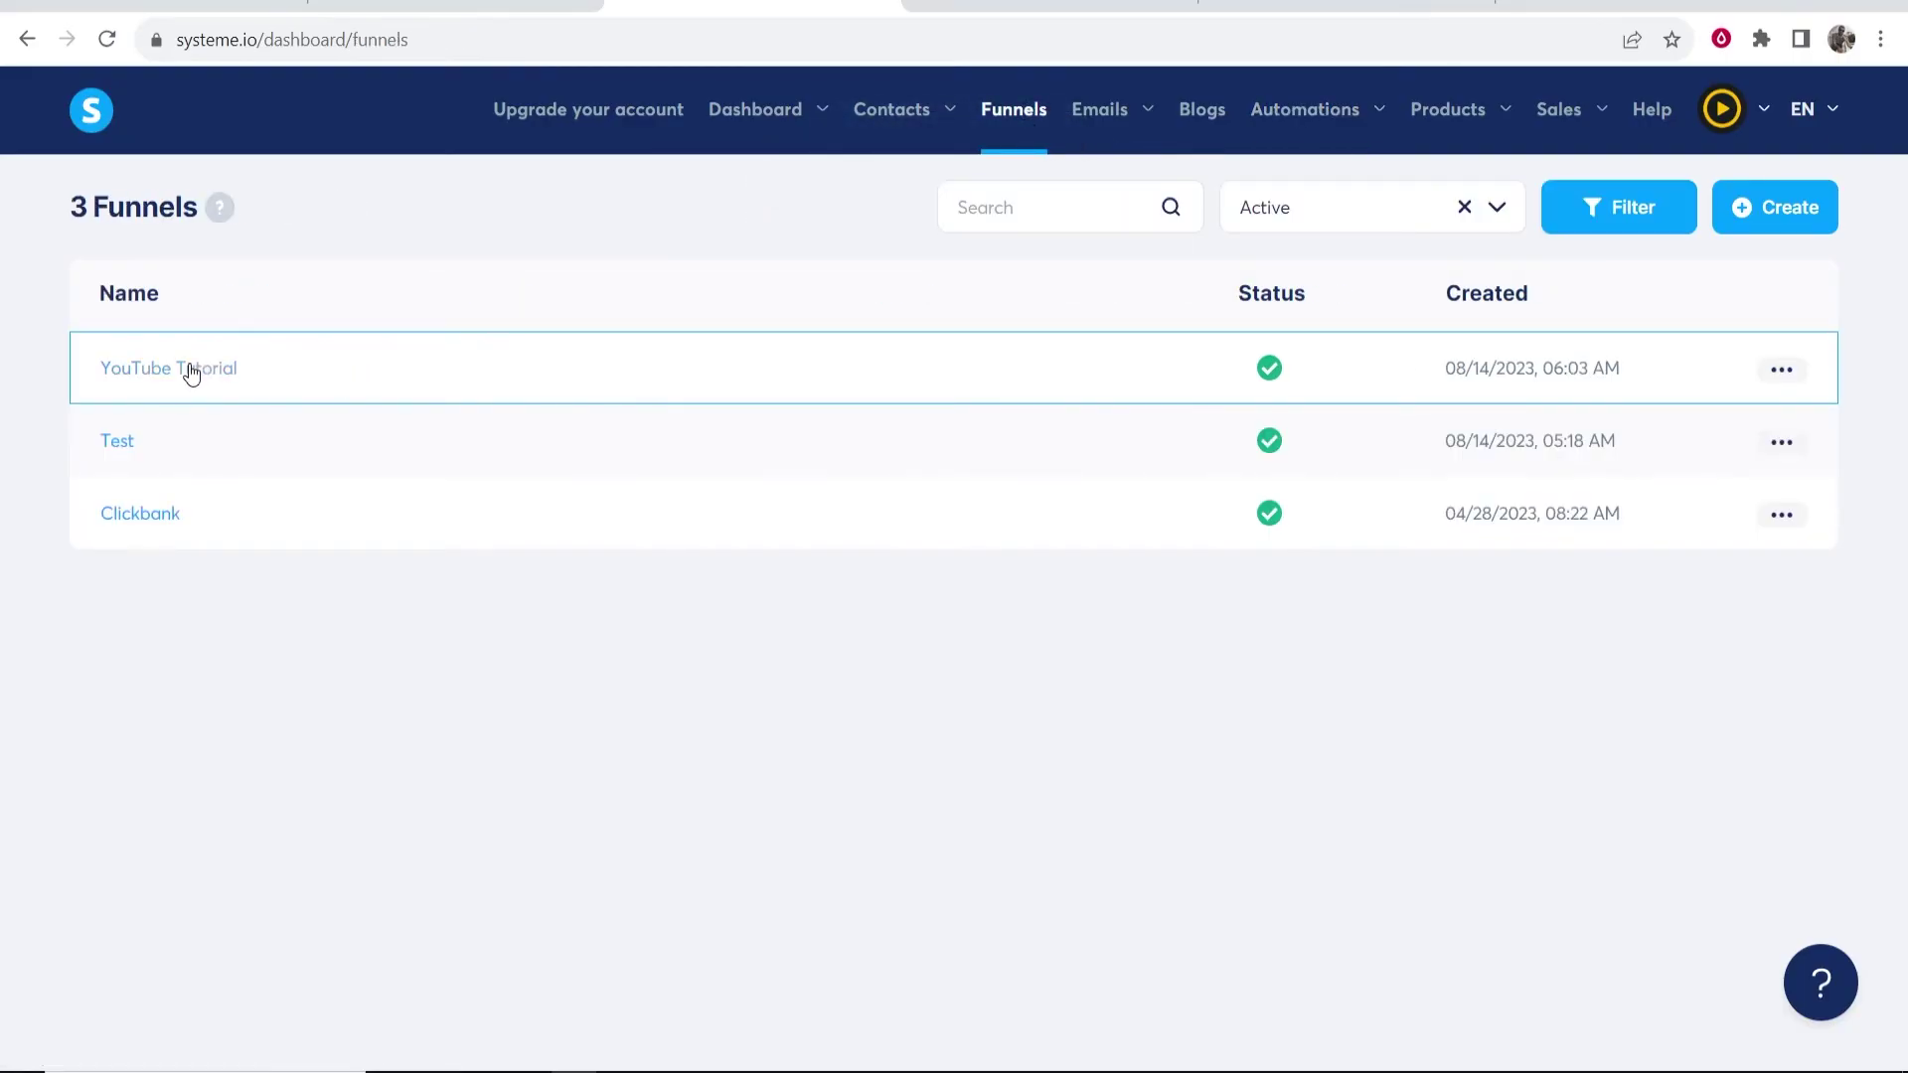
{"action": "left_click", "coordinate": [134, 382]}
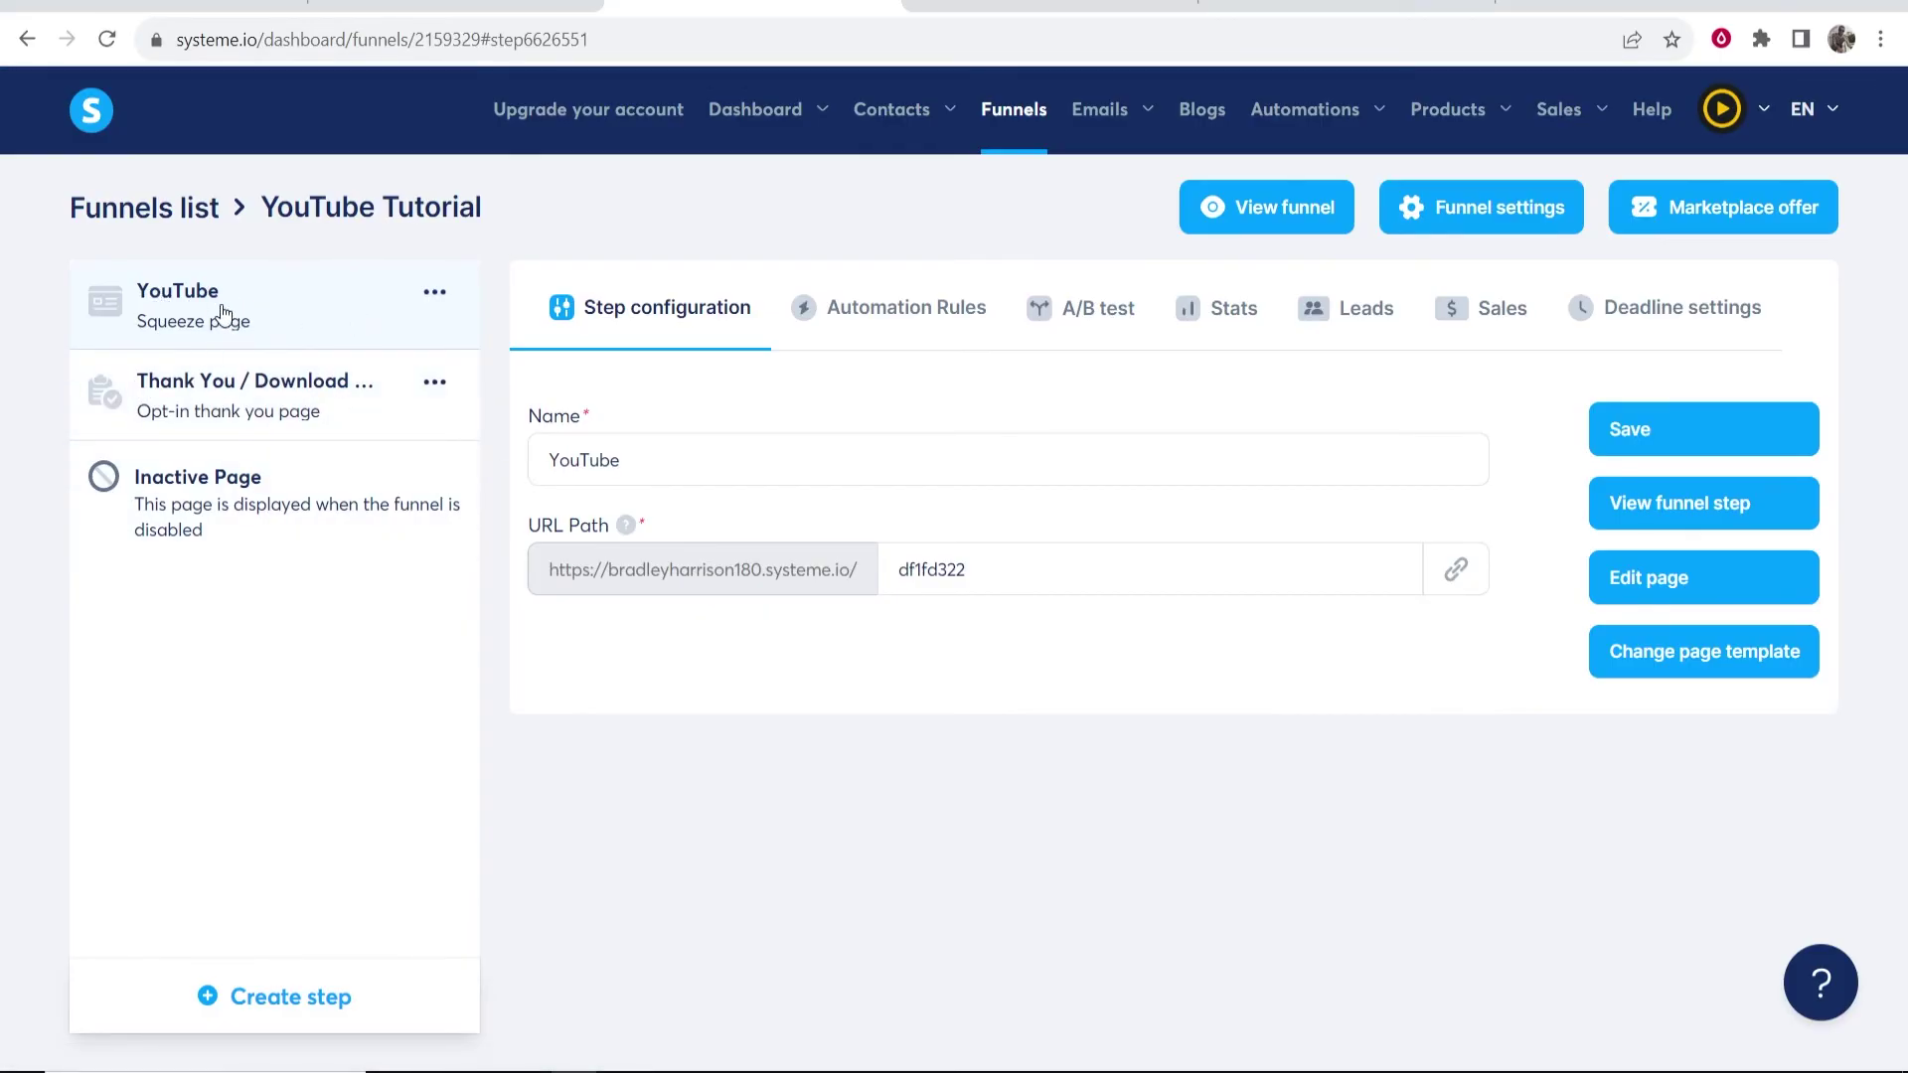
{"action": "left_click", "coordinate": [942, 321]}
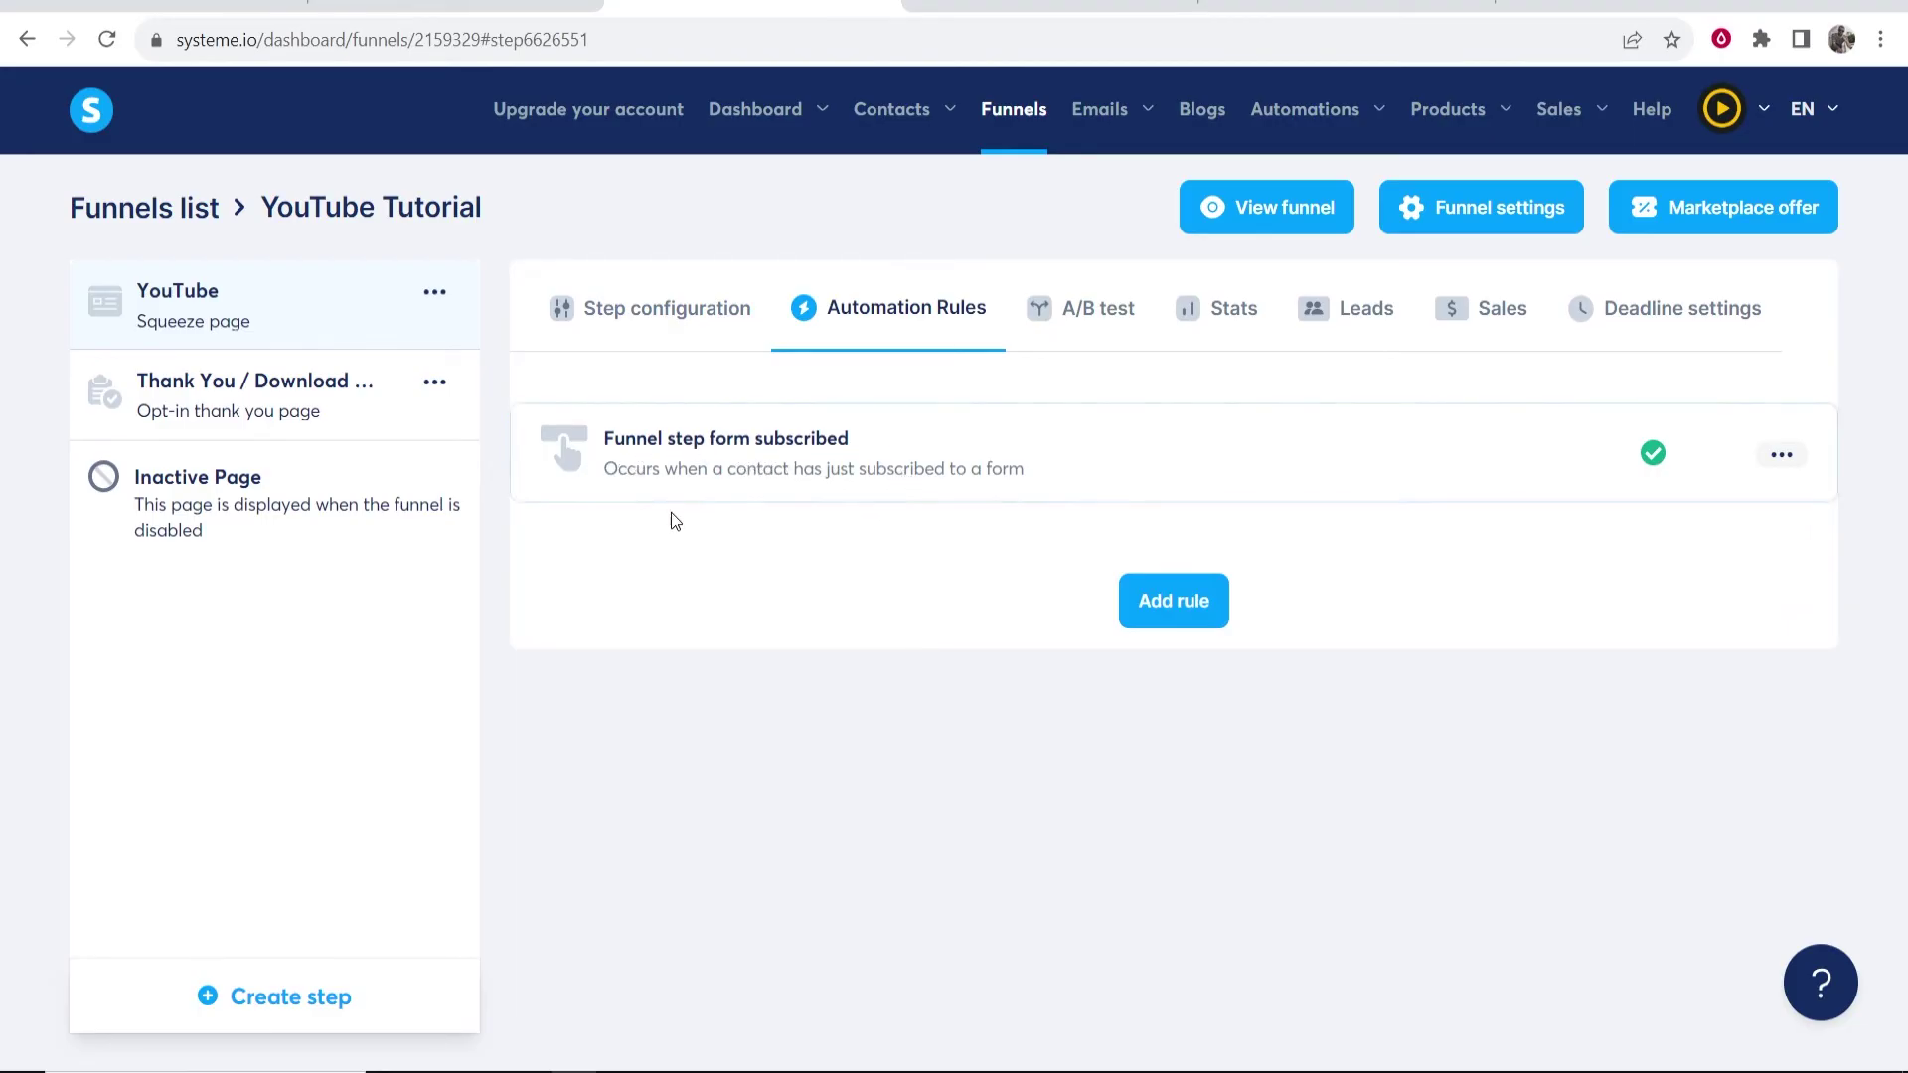
{"action": "left_click", "coordinate": [1410, 443]}
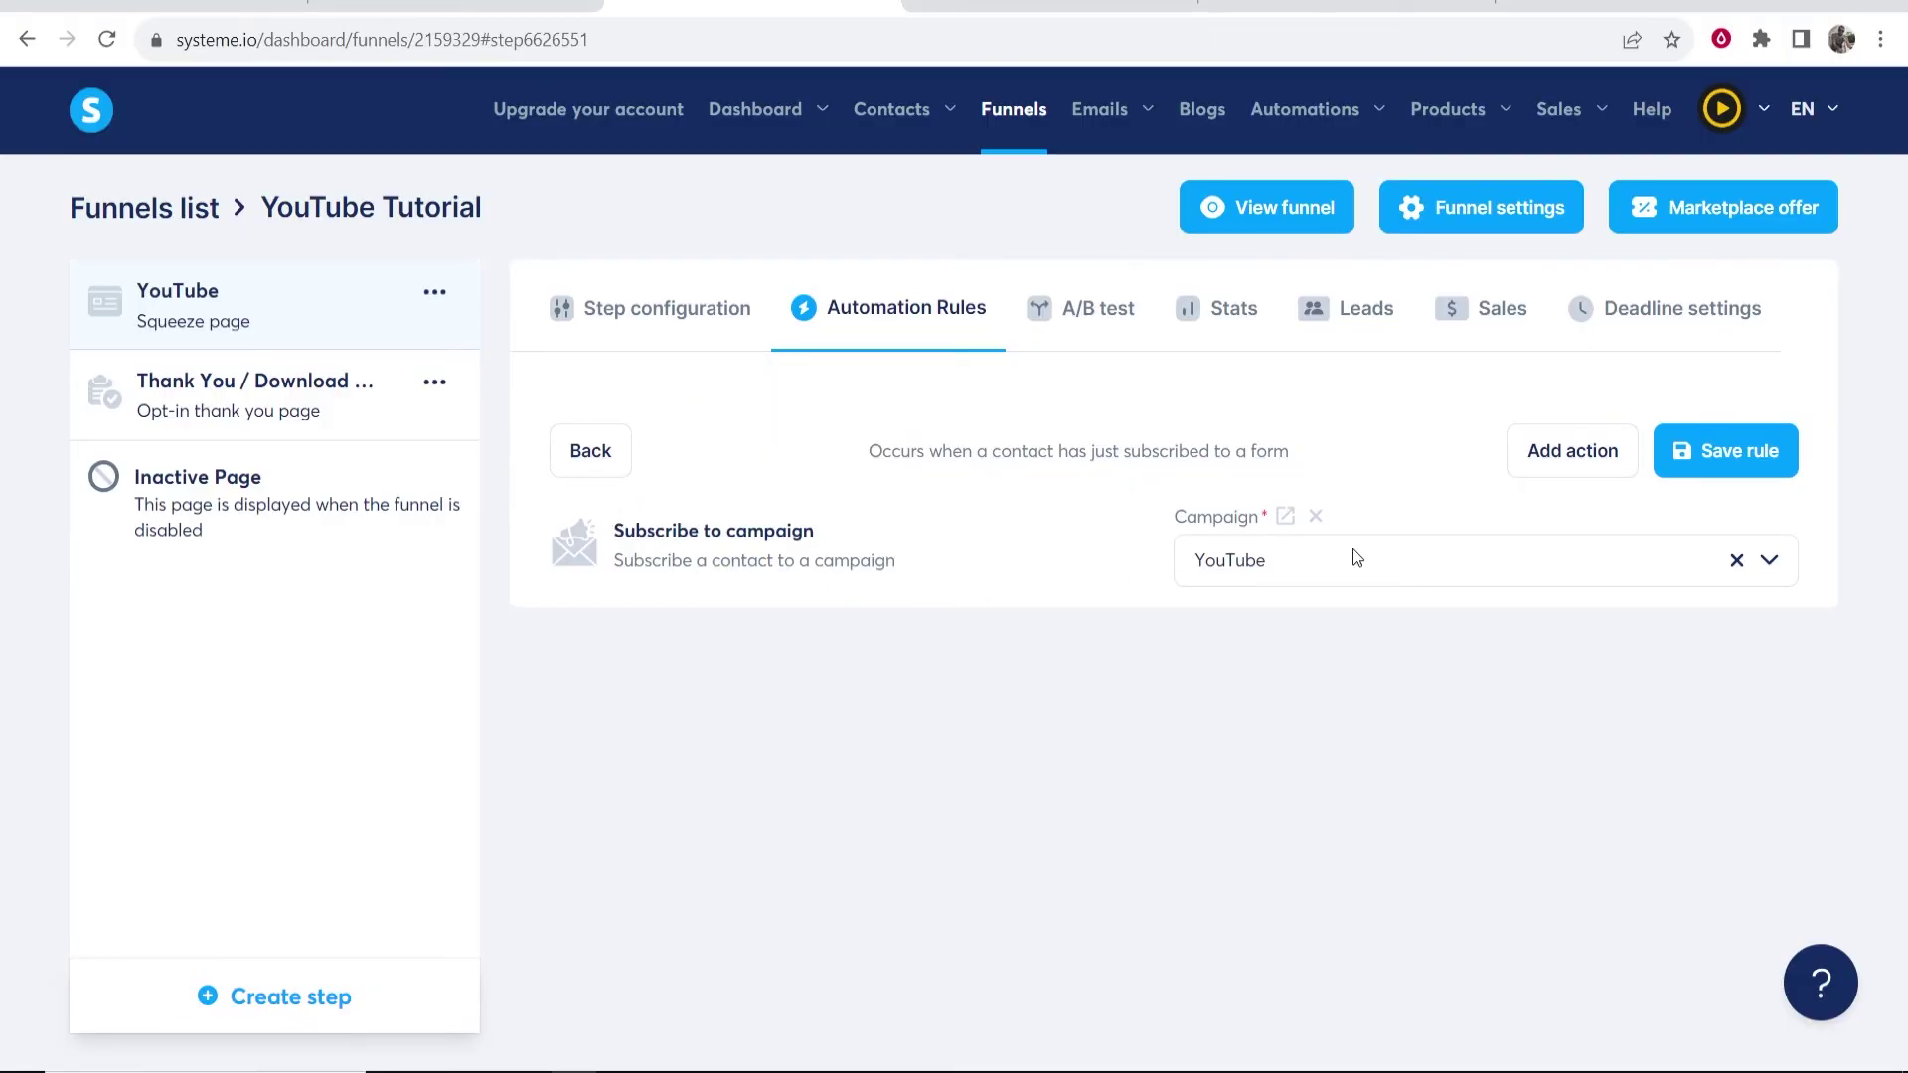
{"action": "left_click", "coordinate": [1716, 451]}
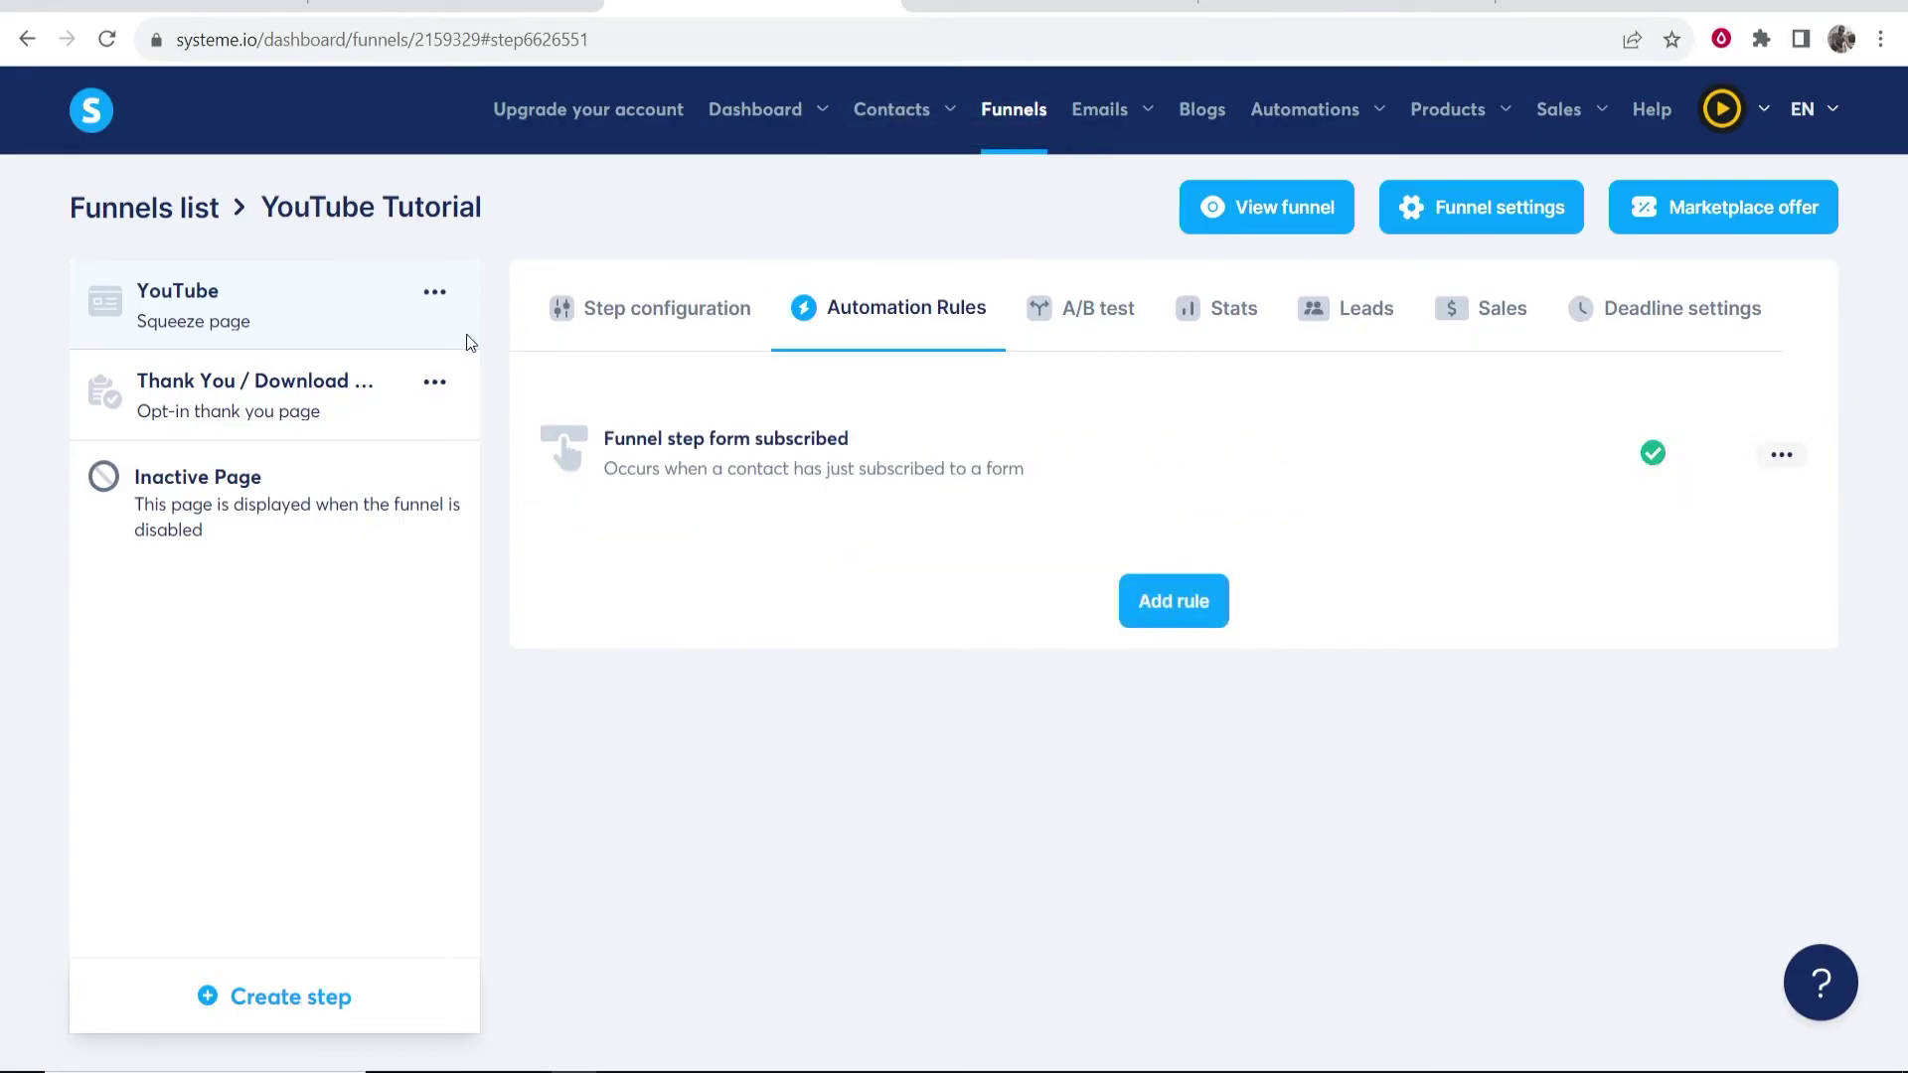
- Preview the live funnel in a new tab, then recheck the form-subscribed rule
{"action": "mouse_move", "coordinate": [1303, 109]}
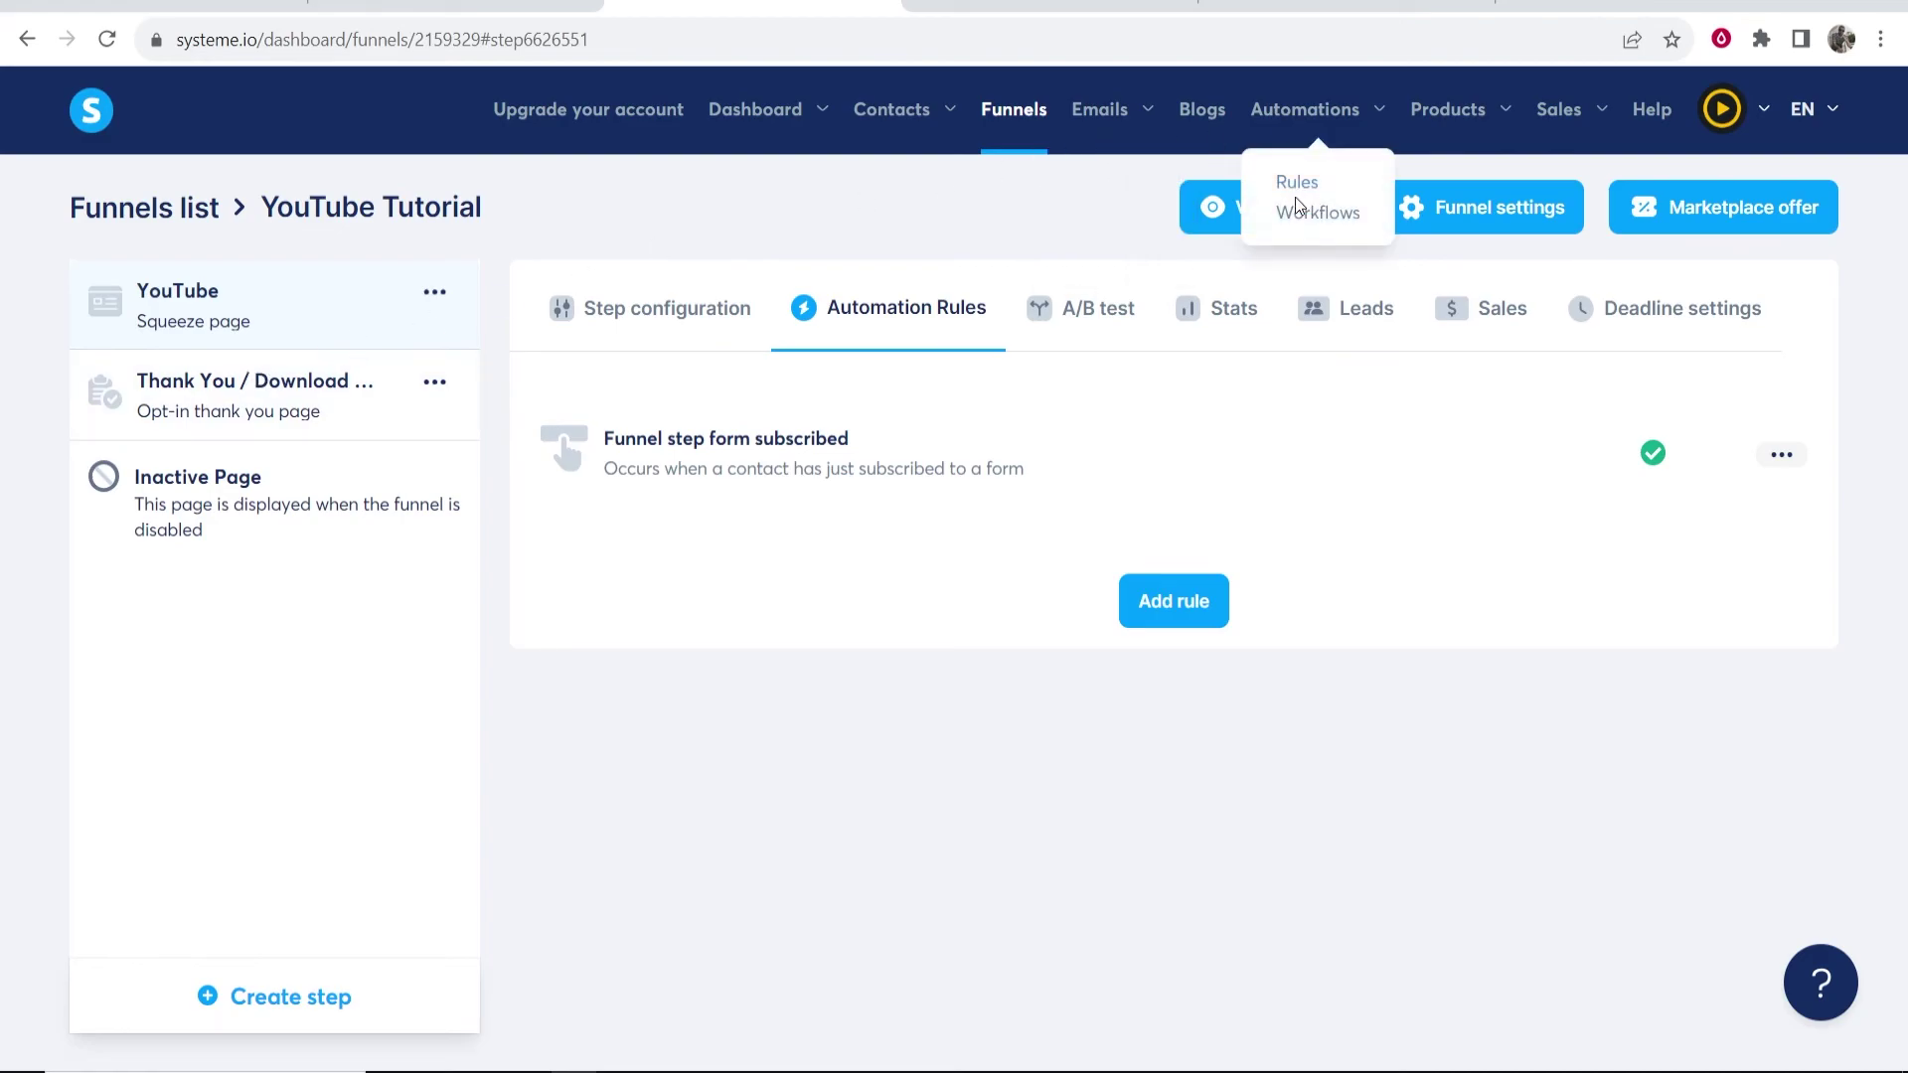
{"action": "left_click", "coordinate": [1224, 217]}
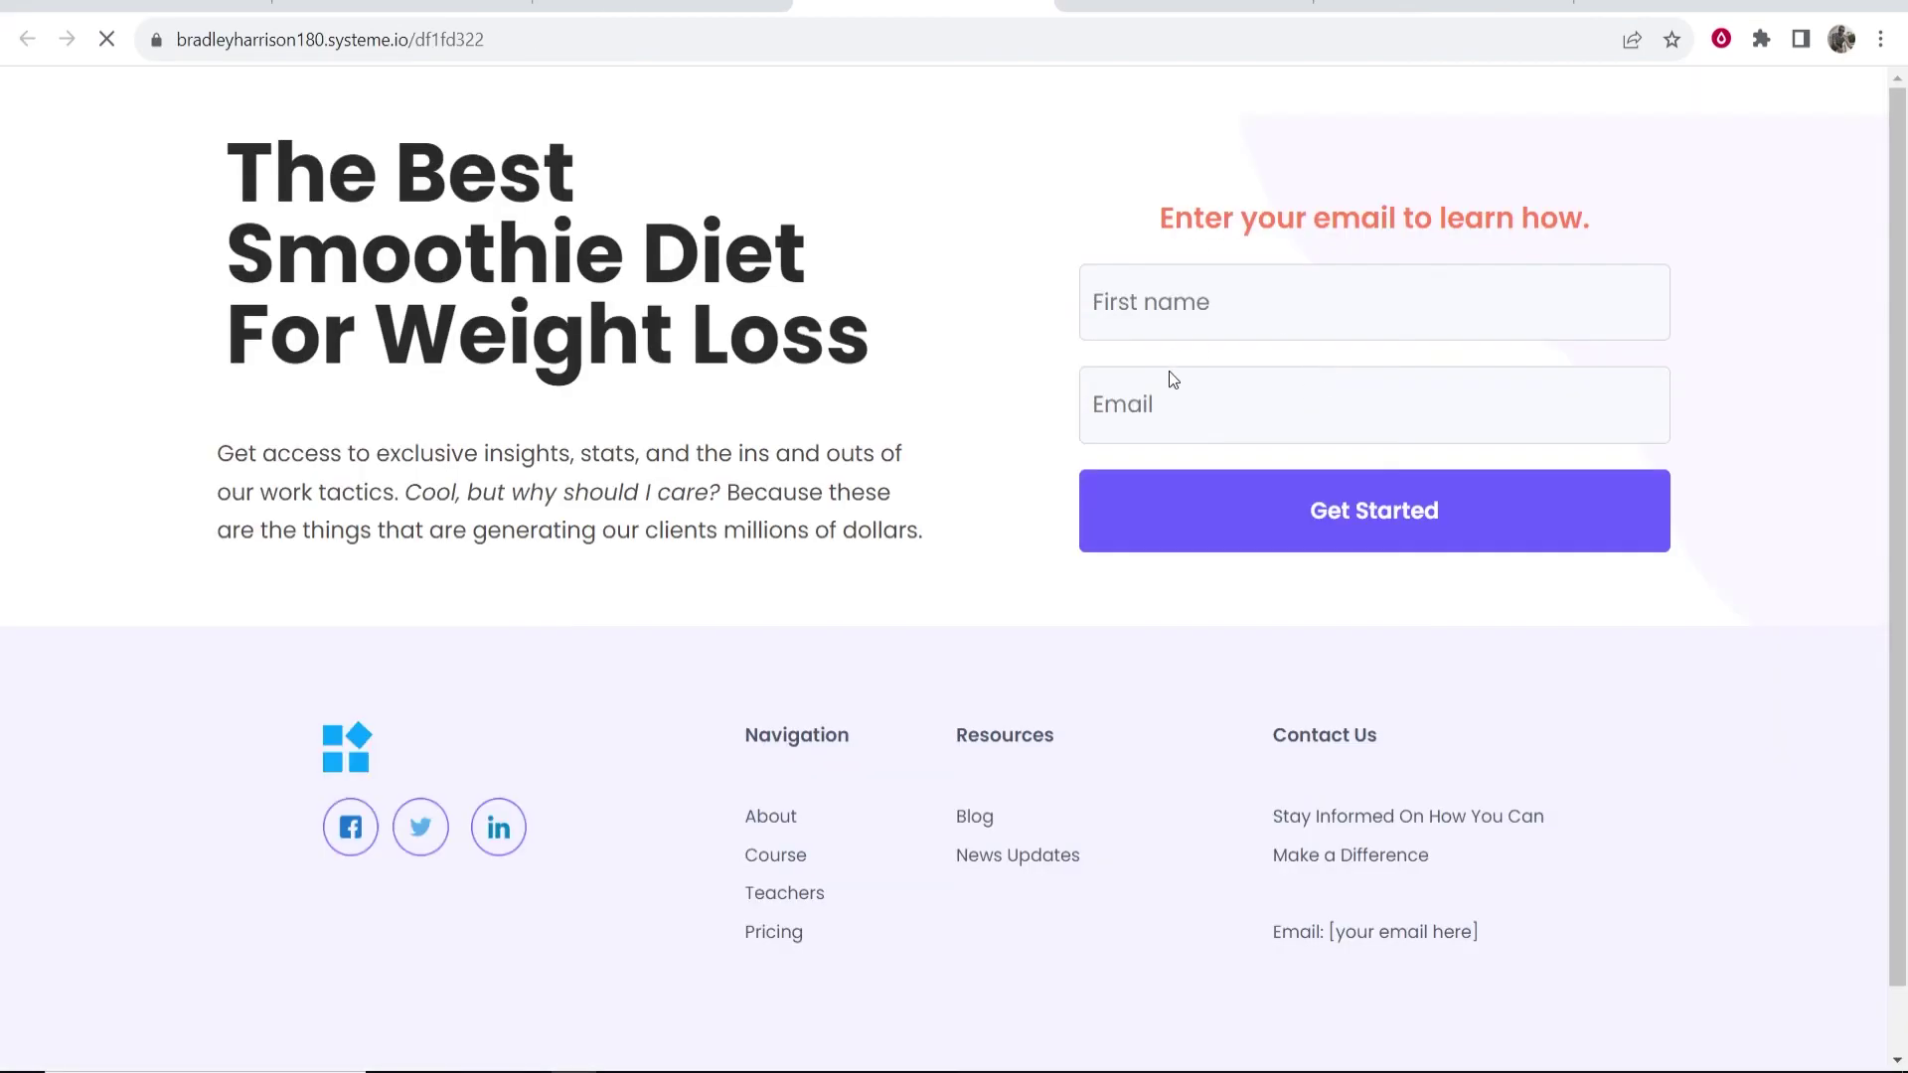
{"action": "key", "text": "ctrl+shift+Tab"}
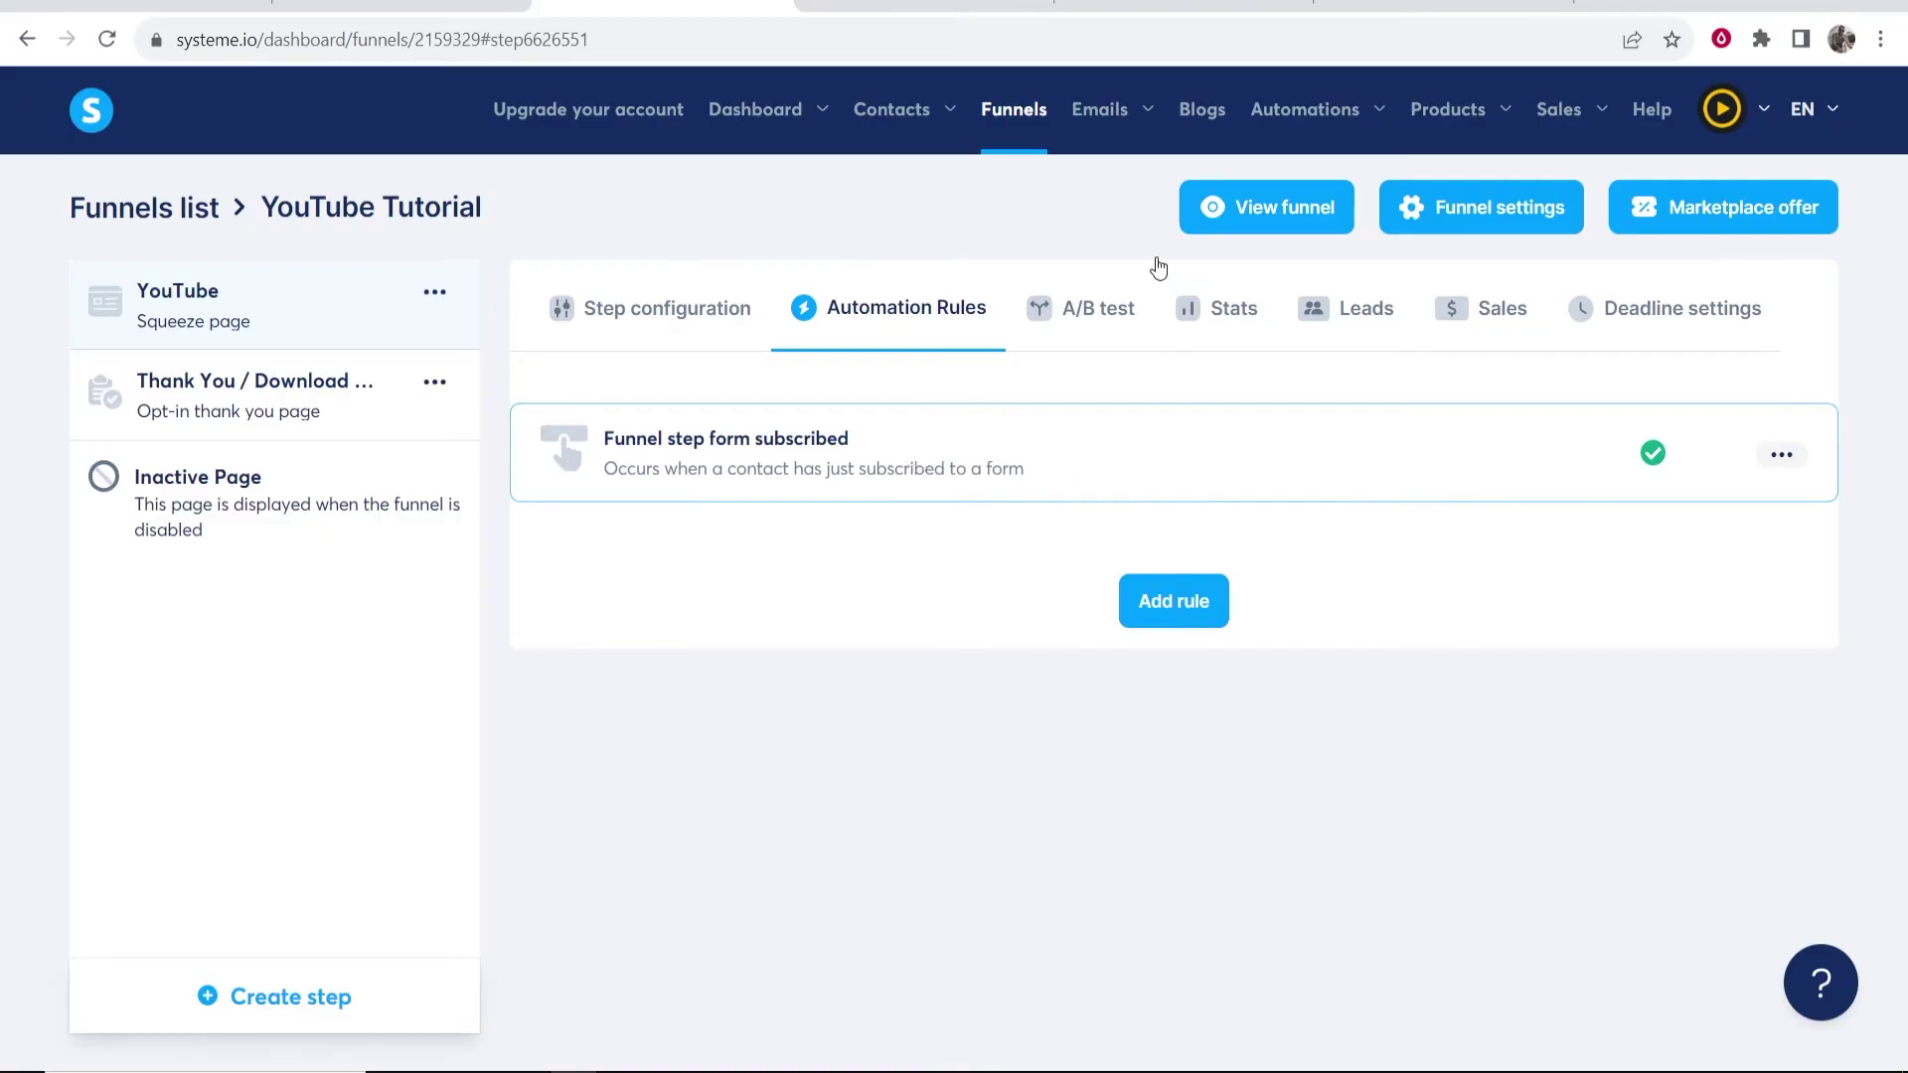
{"action": "left_click", "coordinate": [888, 500]}
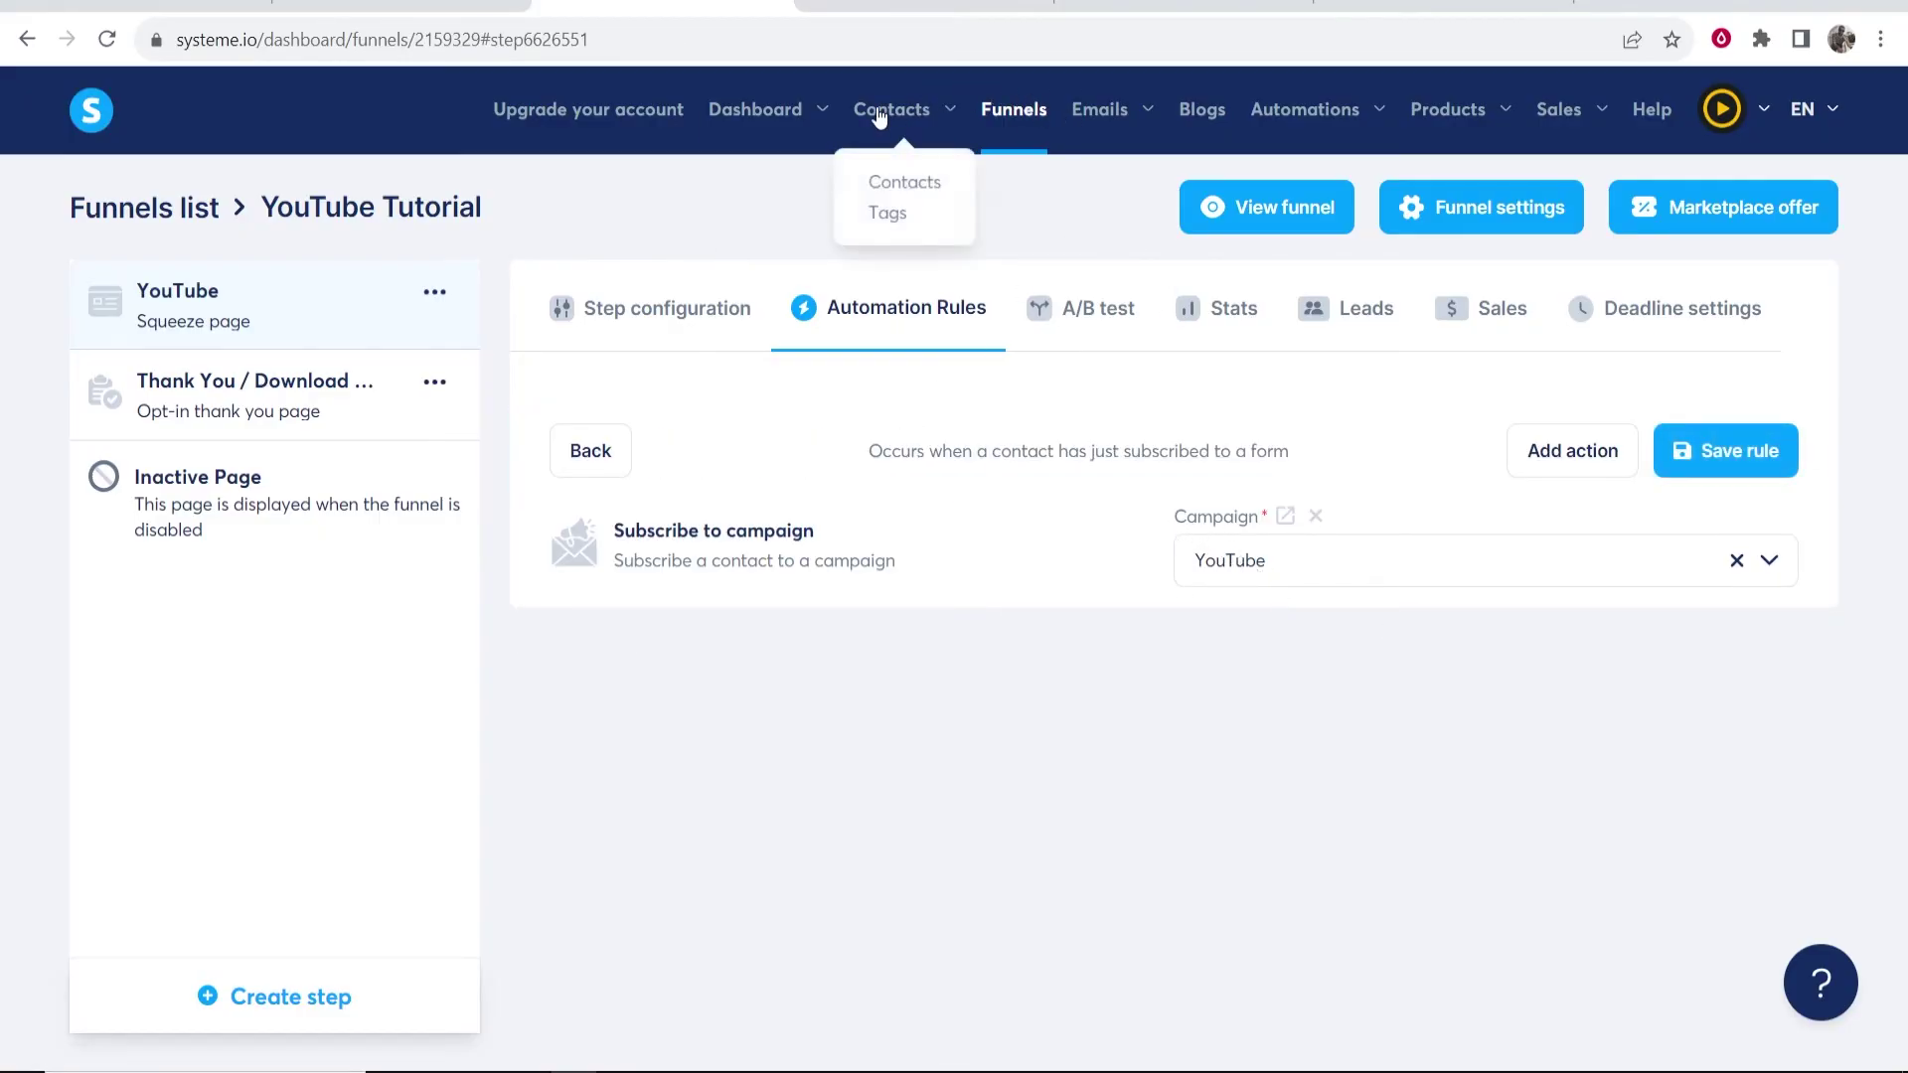
- Check that the YouTube campaign's email has a 1-day delay, then return to Funnels
{"action": "mouse_move", "coordinate": [1120, 134]}
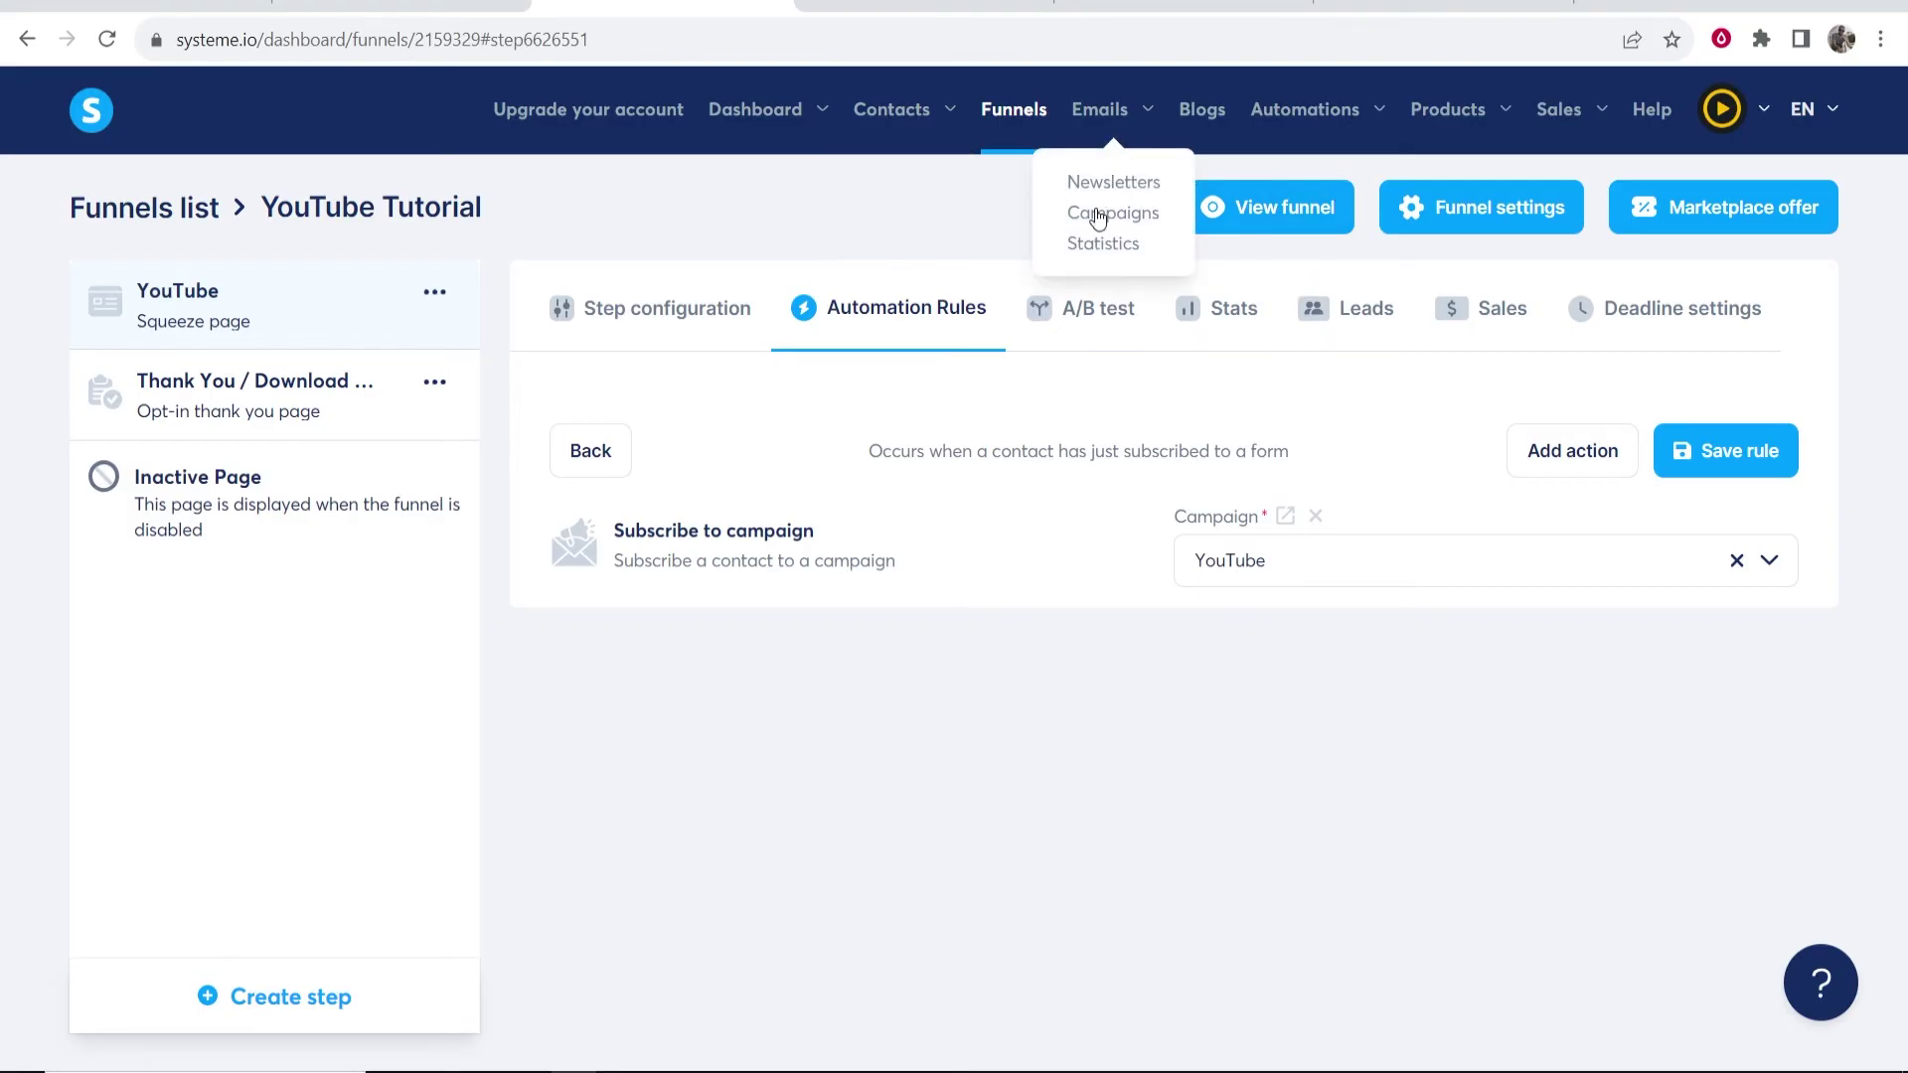
{"action": "left_click", "coordinate": [1096, 217]}
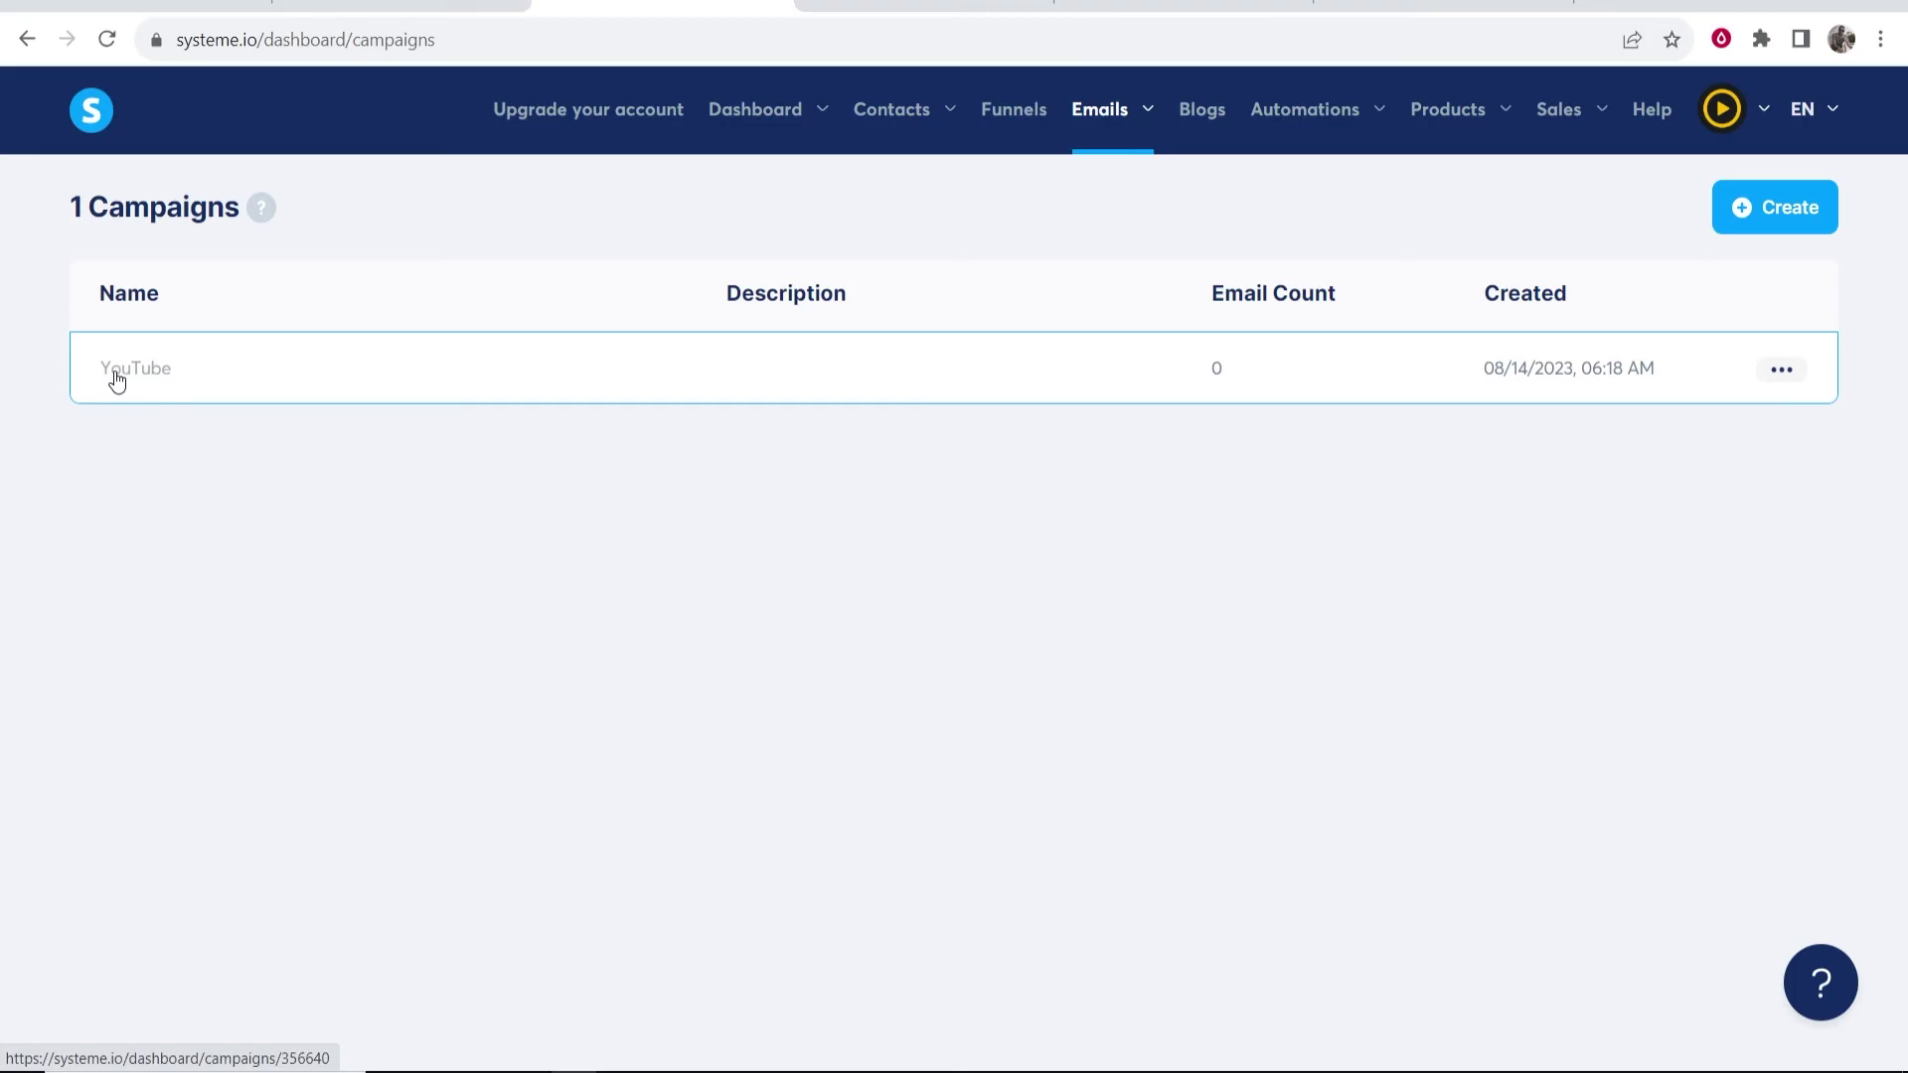
{"action": "left_click", "coordinate": [128, 368]}
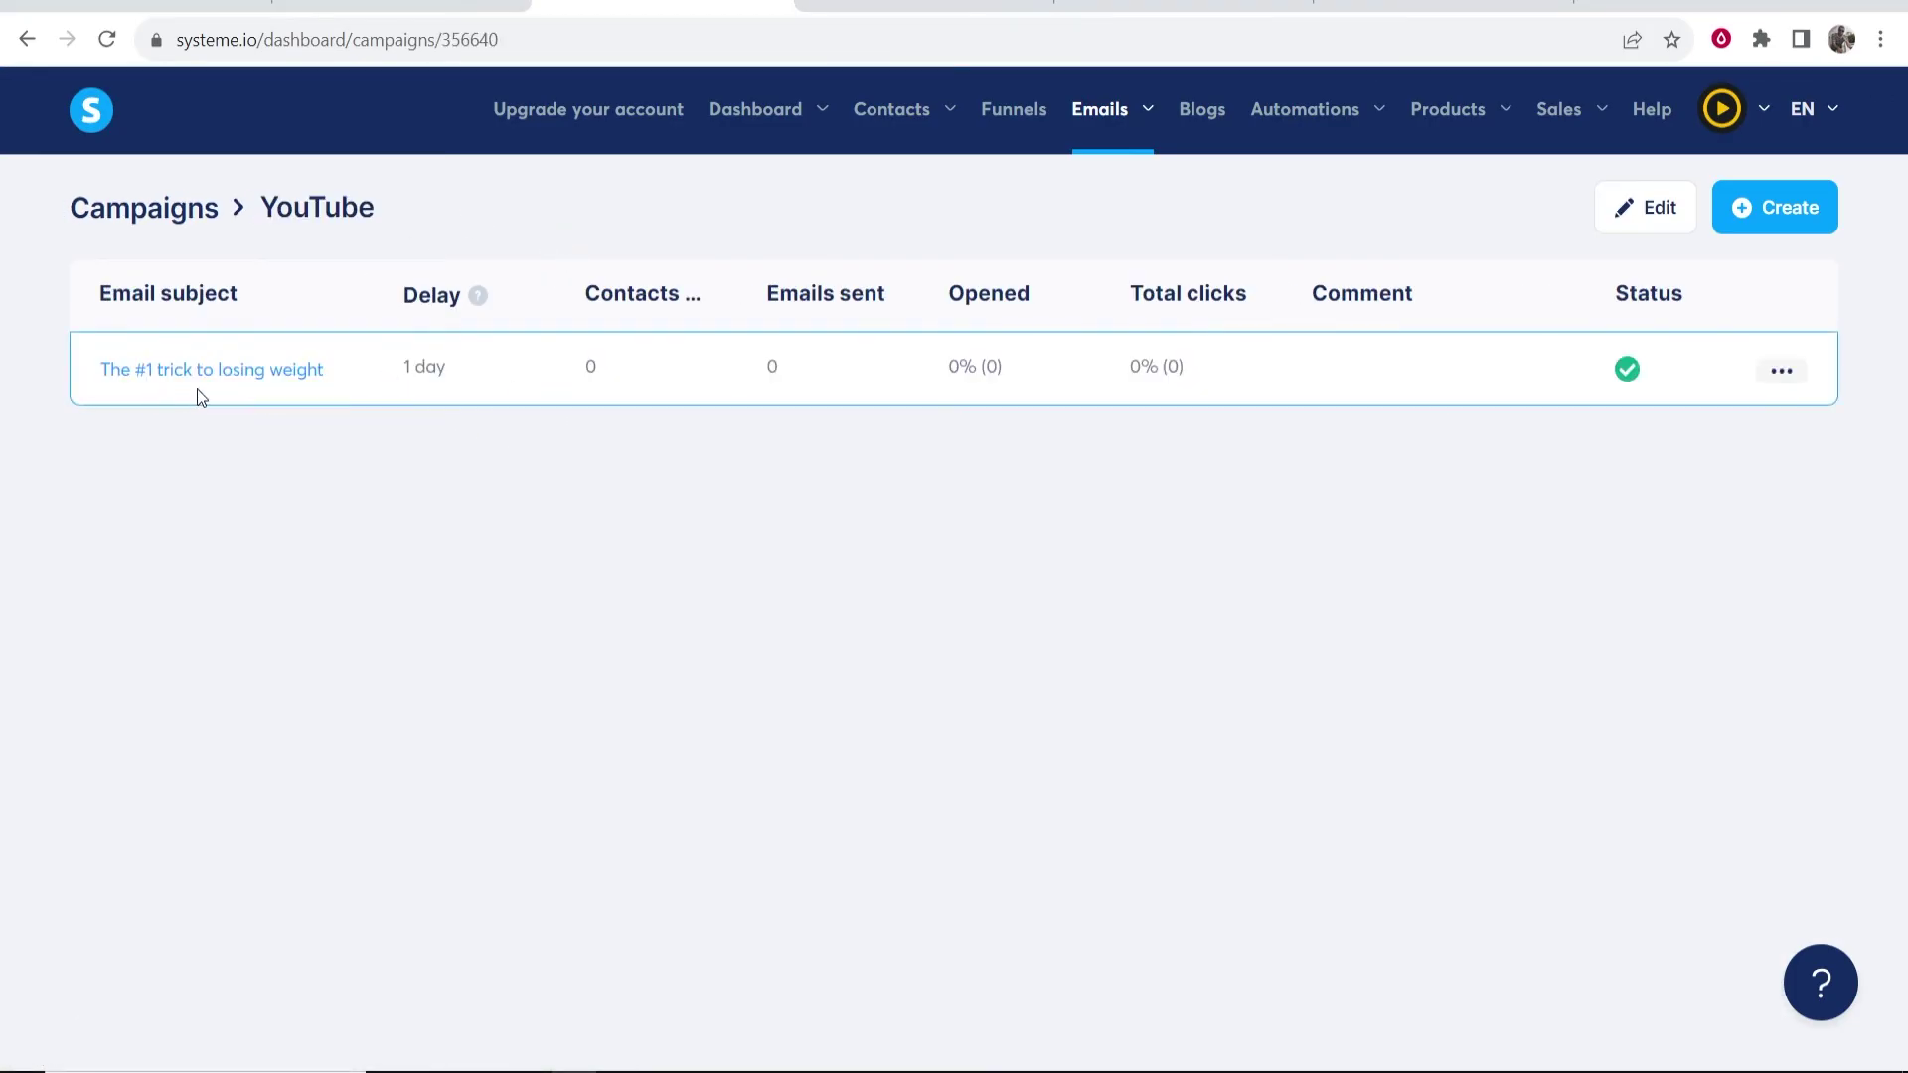
{"action": "triple_click", "coordinate": [439, 372]}
{"action": "left_click", "coordinate": [502, 438]}
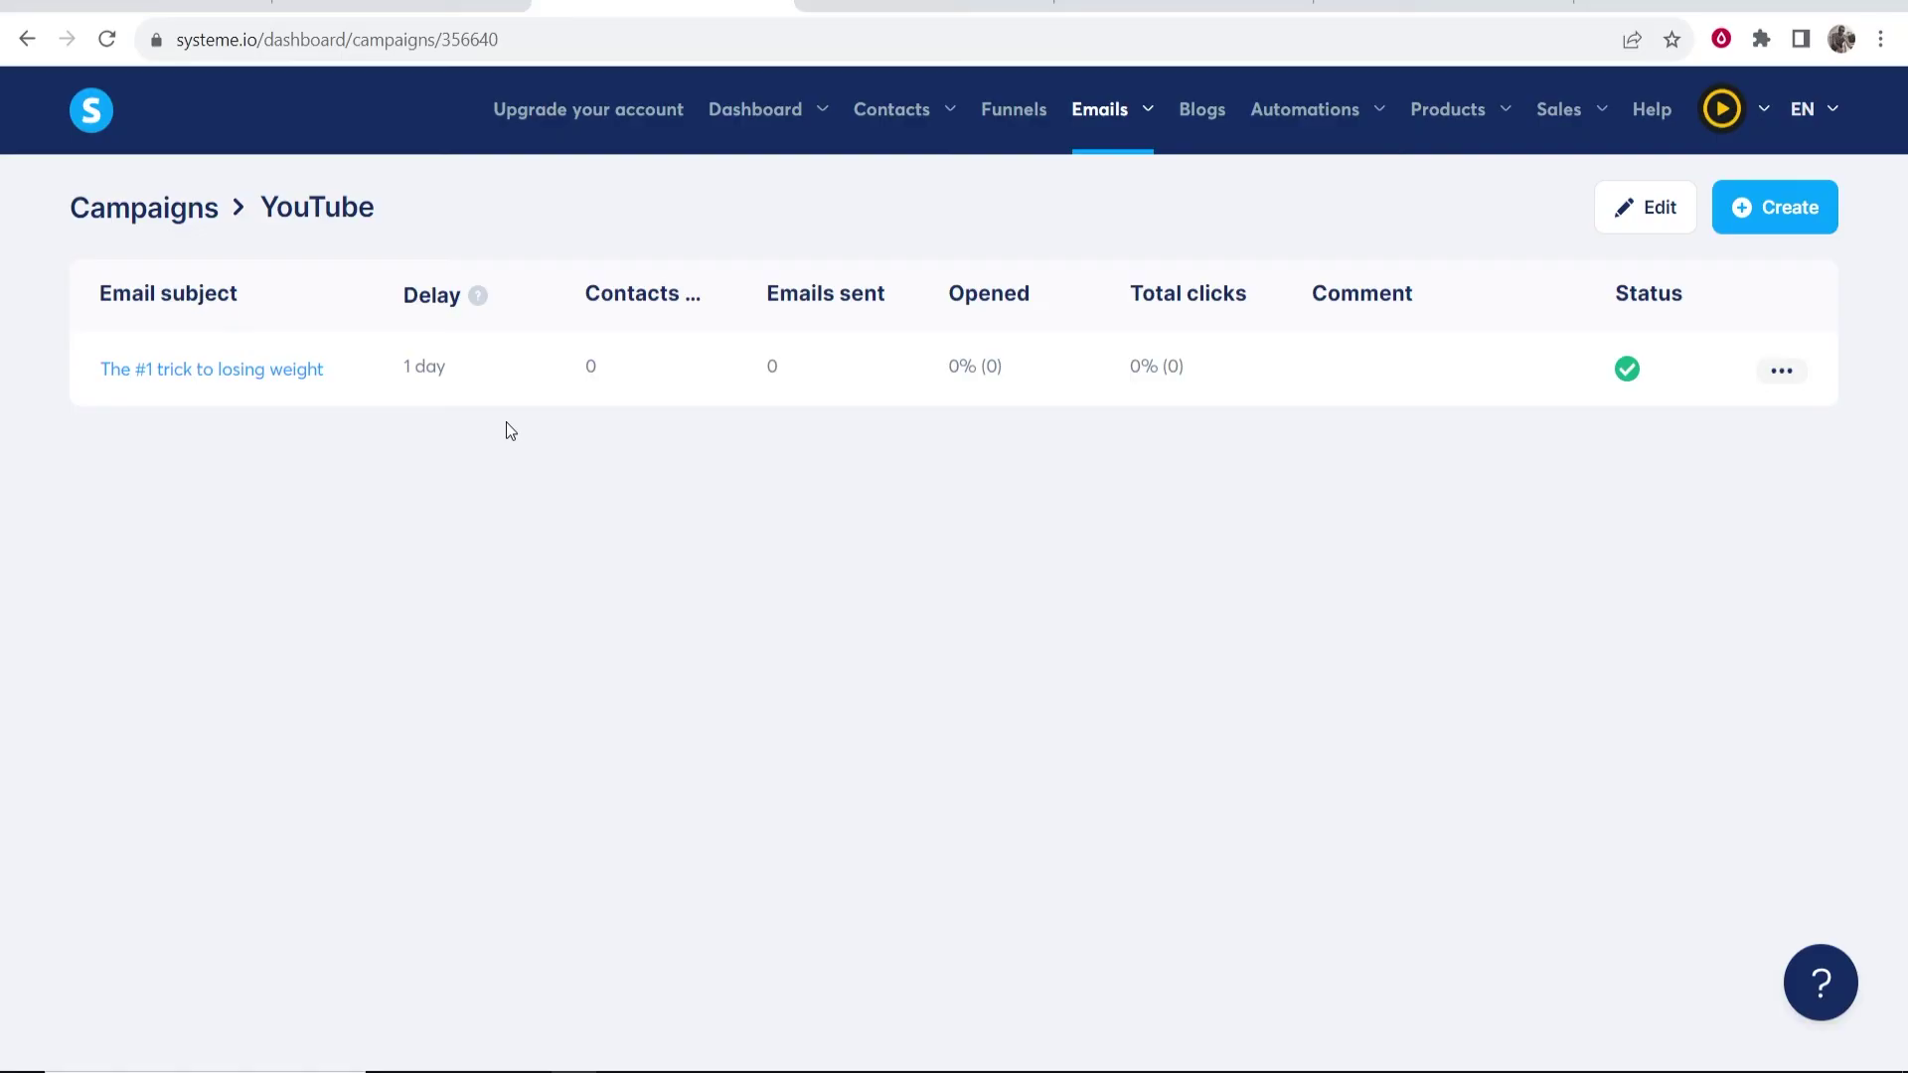
{"action": "left_click", "coordinate": [1013, 114]}
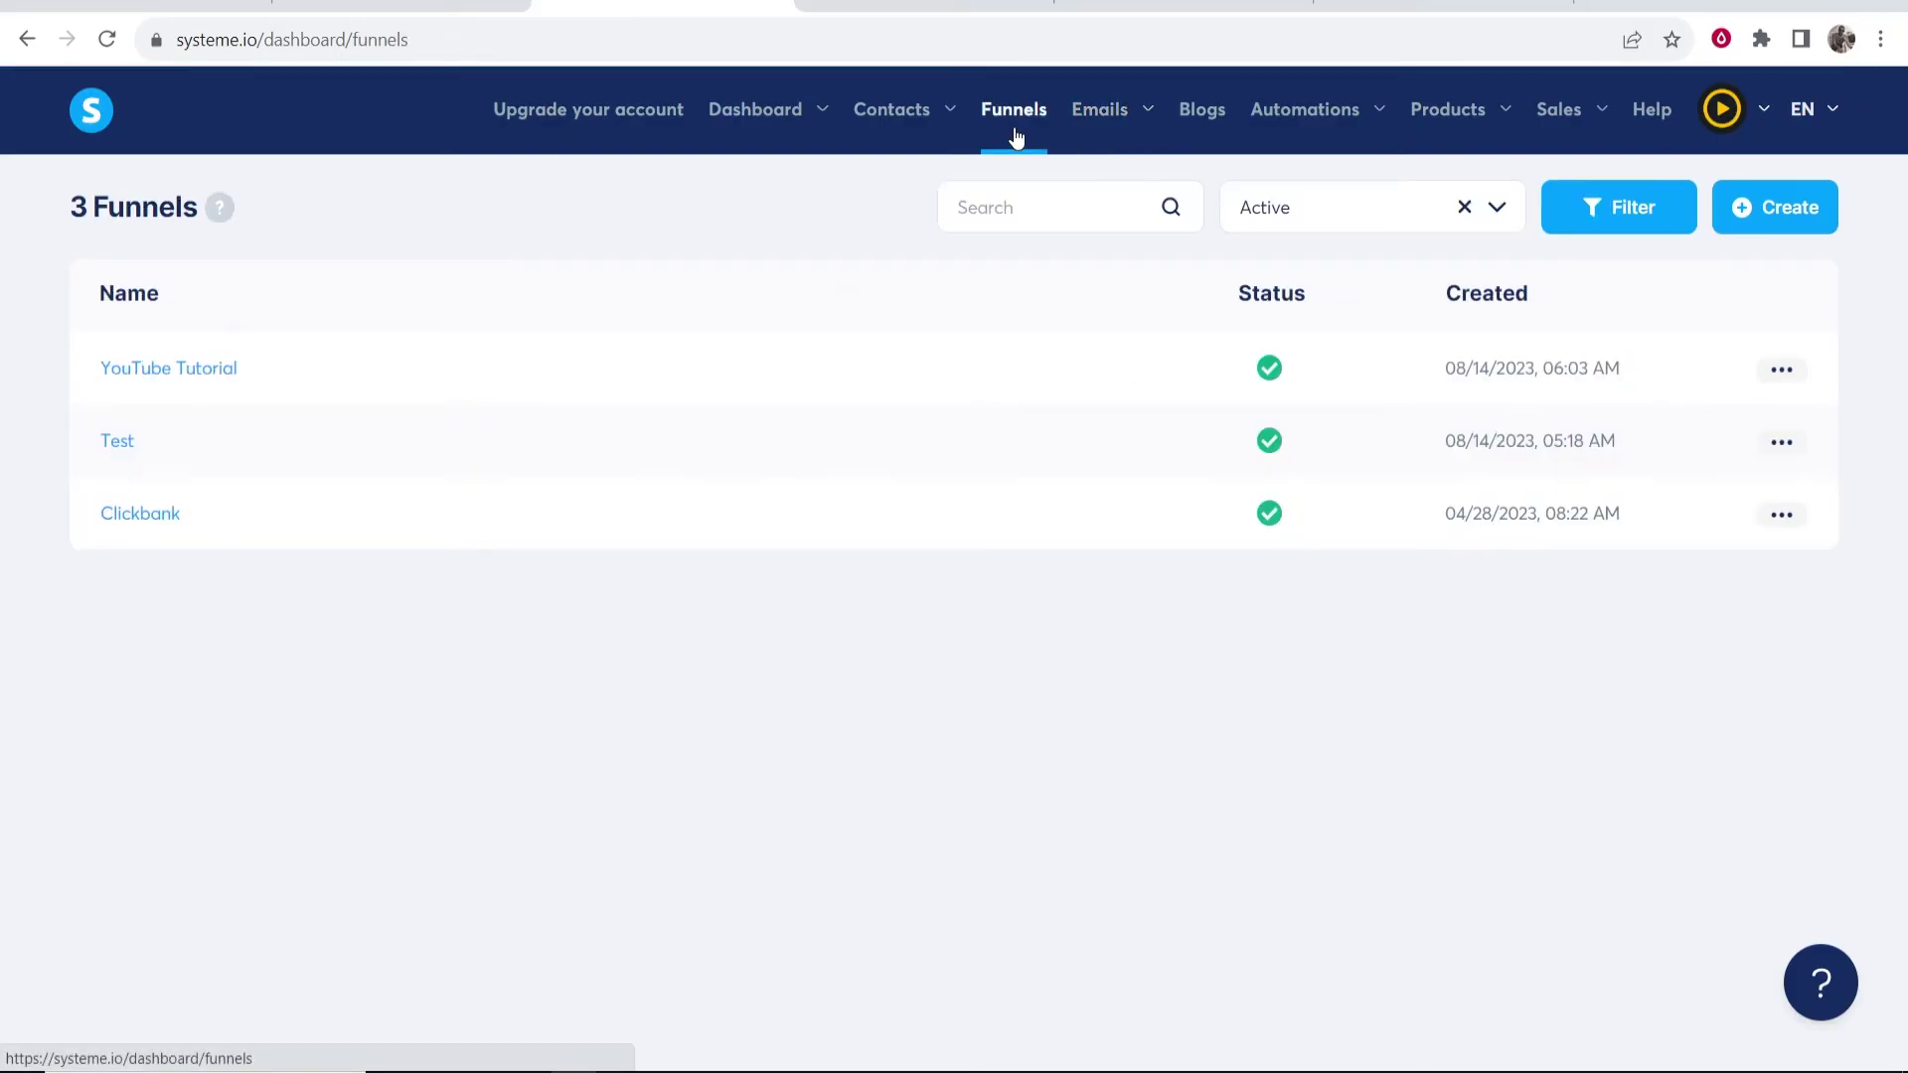
- Open the YouTube Tutorial funnel's live squeeze page and fill in a first name
{"action": "left_click", "coordinate": [169, 370]}
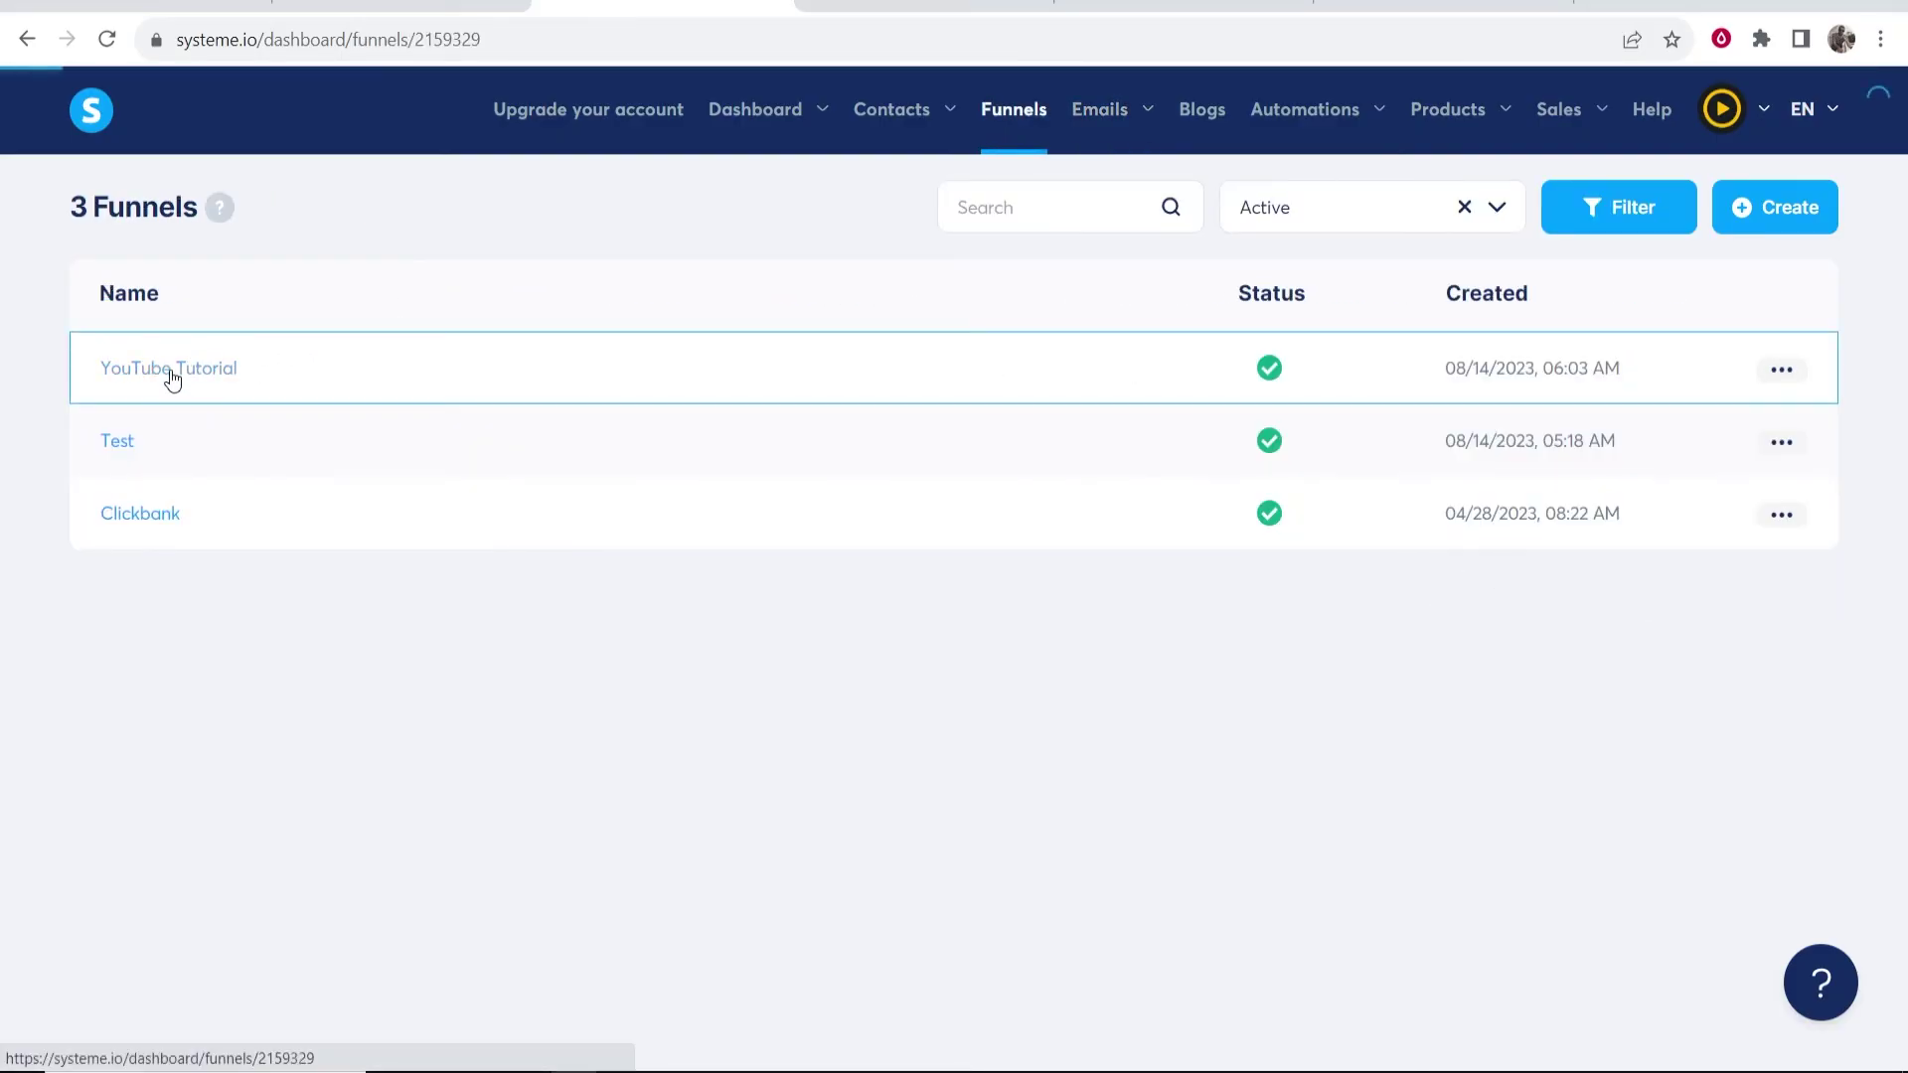
{"action": "left_click", "coordinate": [1305, 211]}
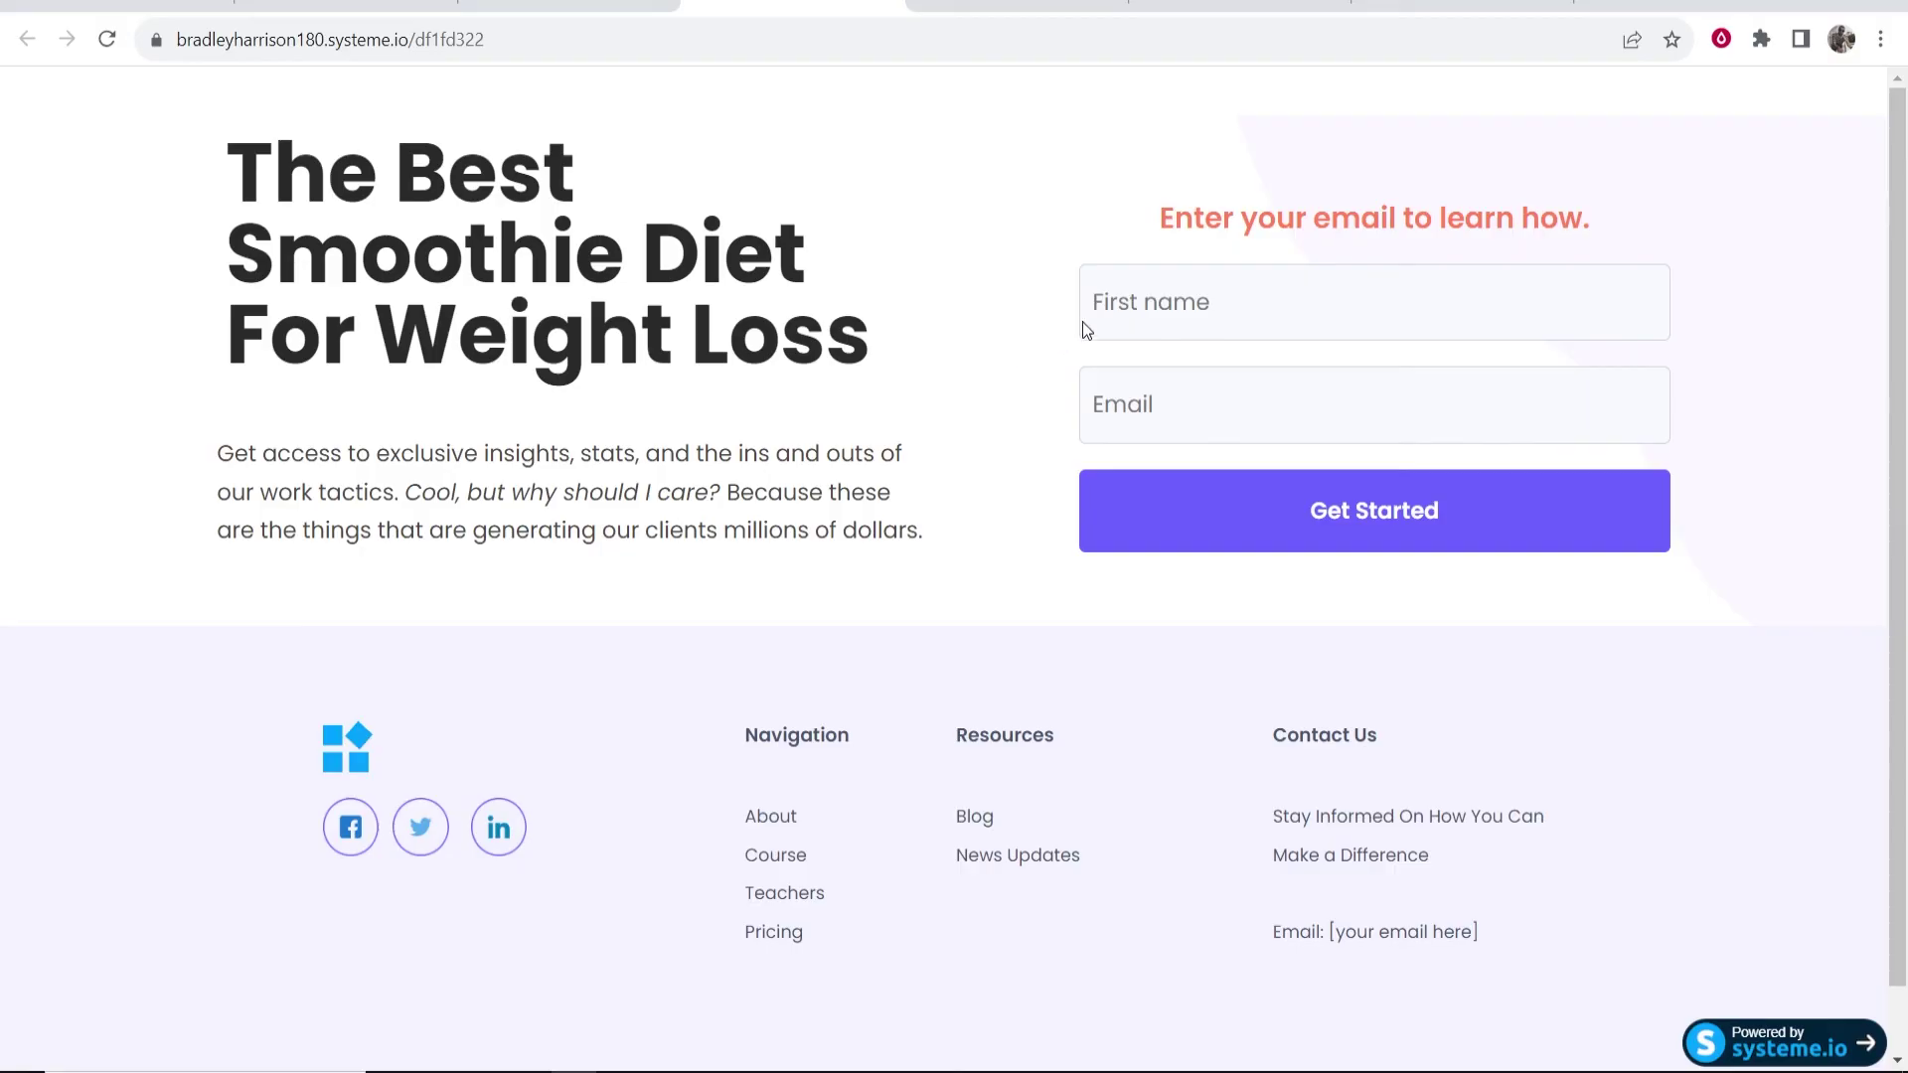
{"action": "left_click", "coordinate": [1183, 275]}
{"action": "left_click", "coordinate": [1242, 379]}
{"action": "left_click", "coordinate": [1324, 417]}
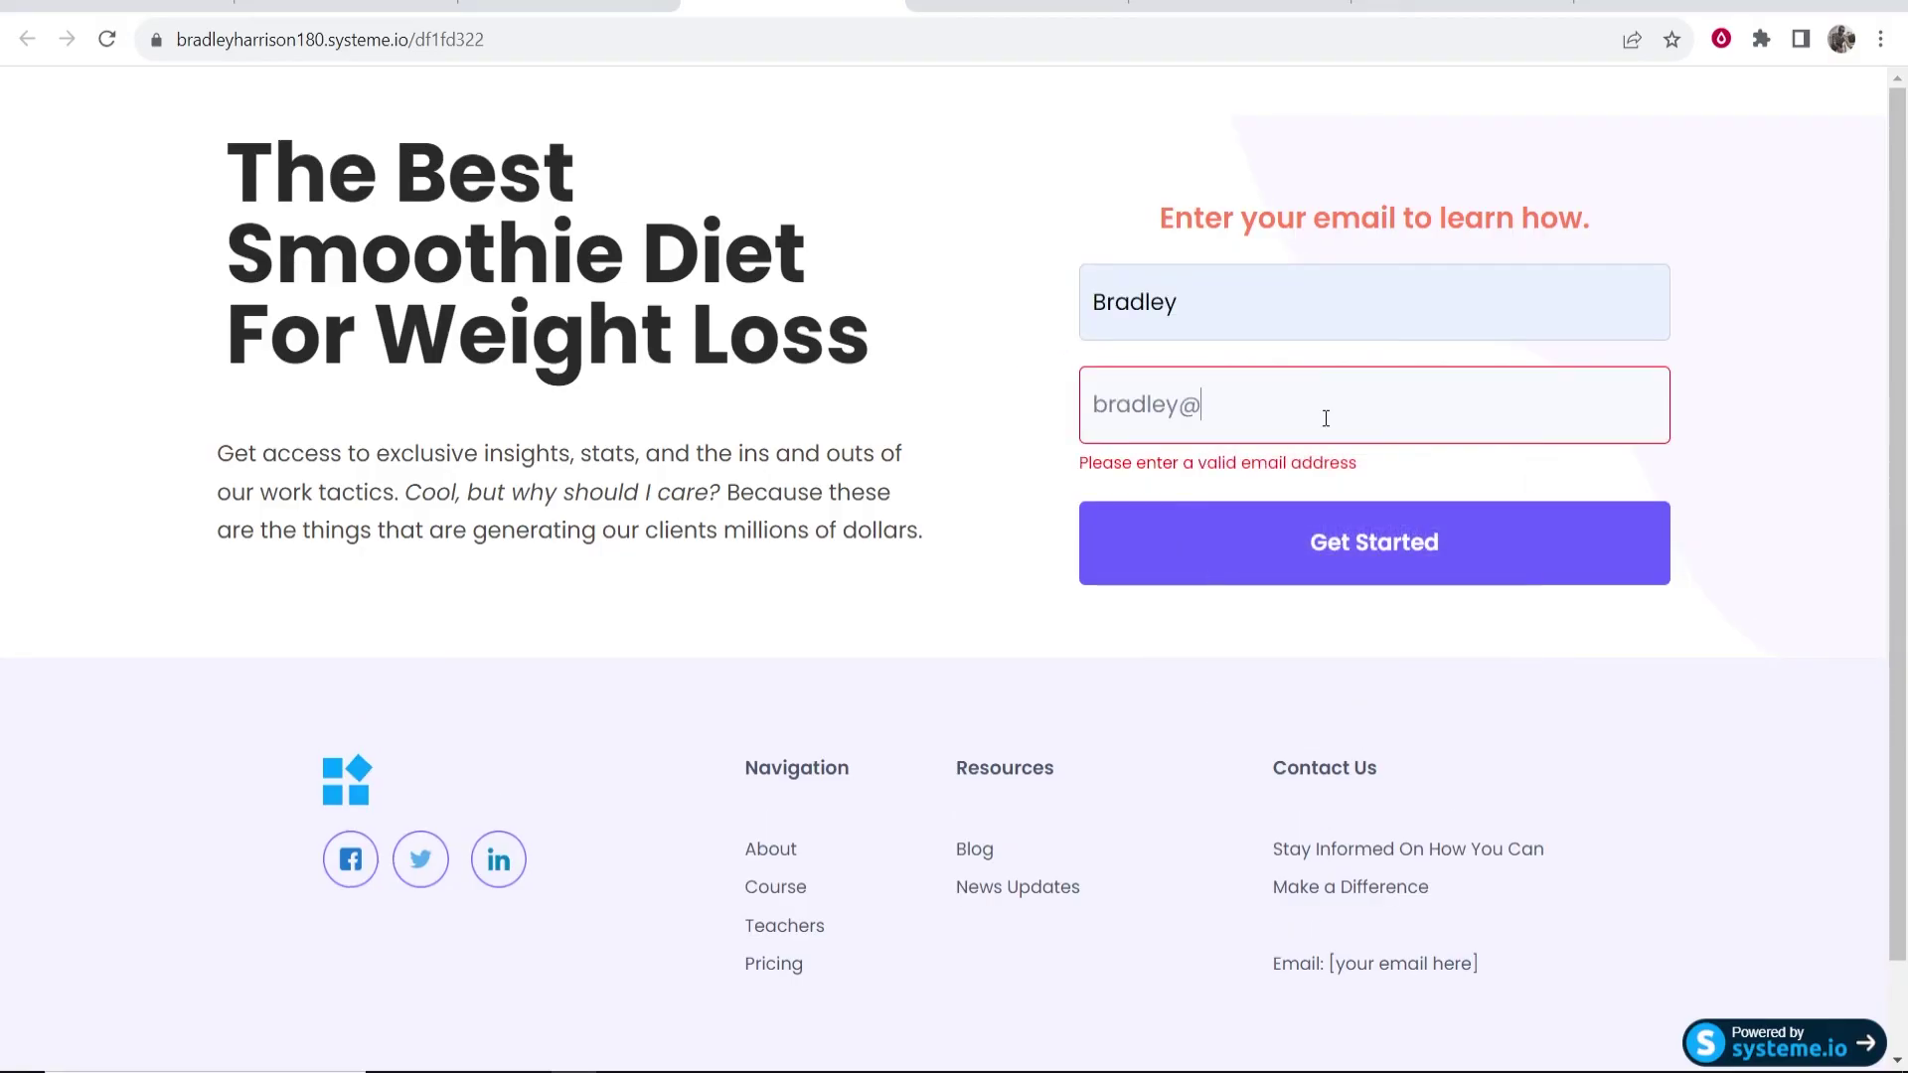
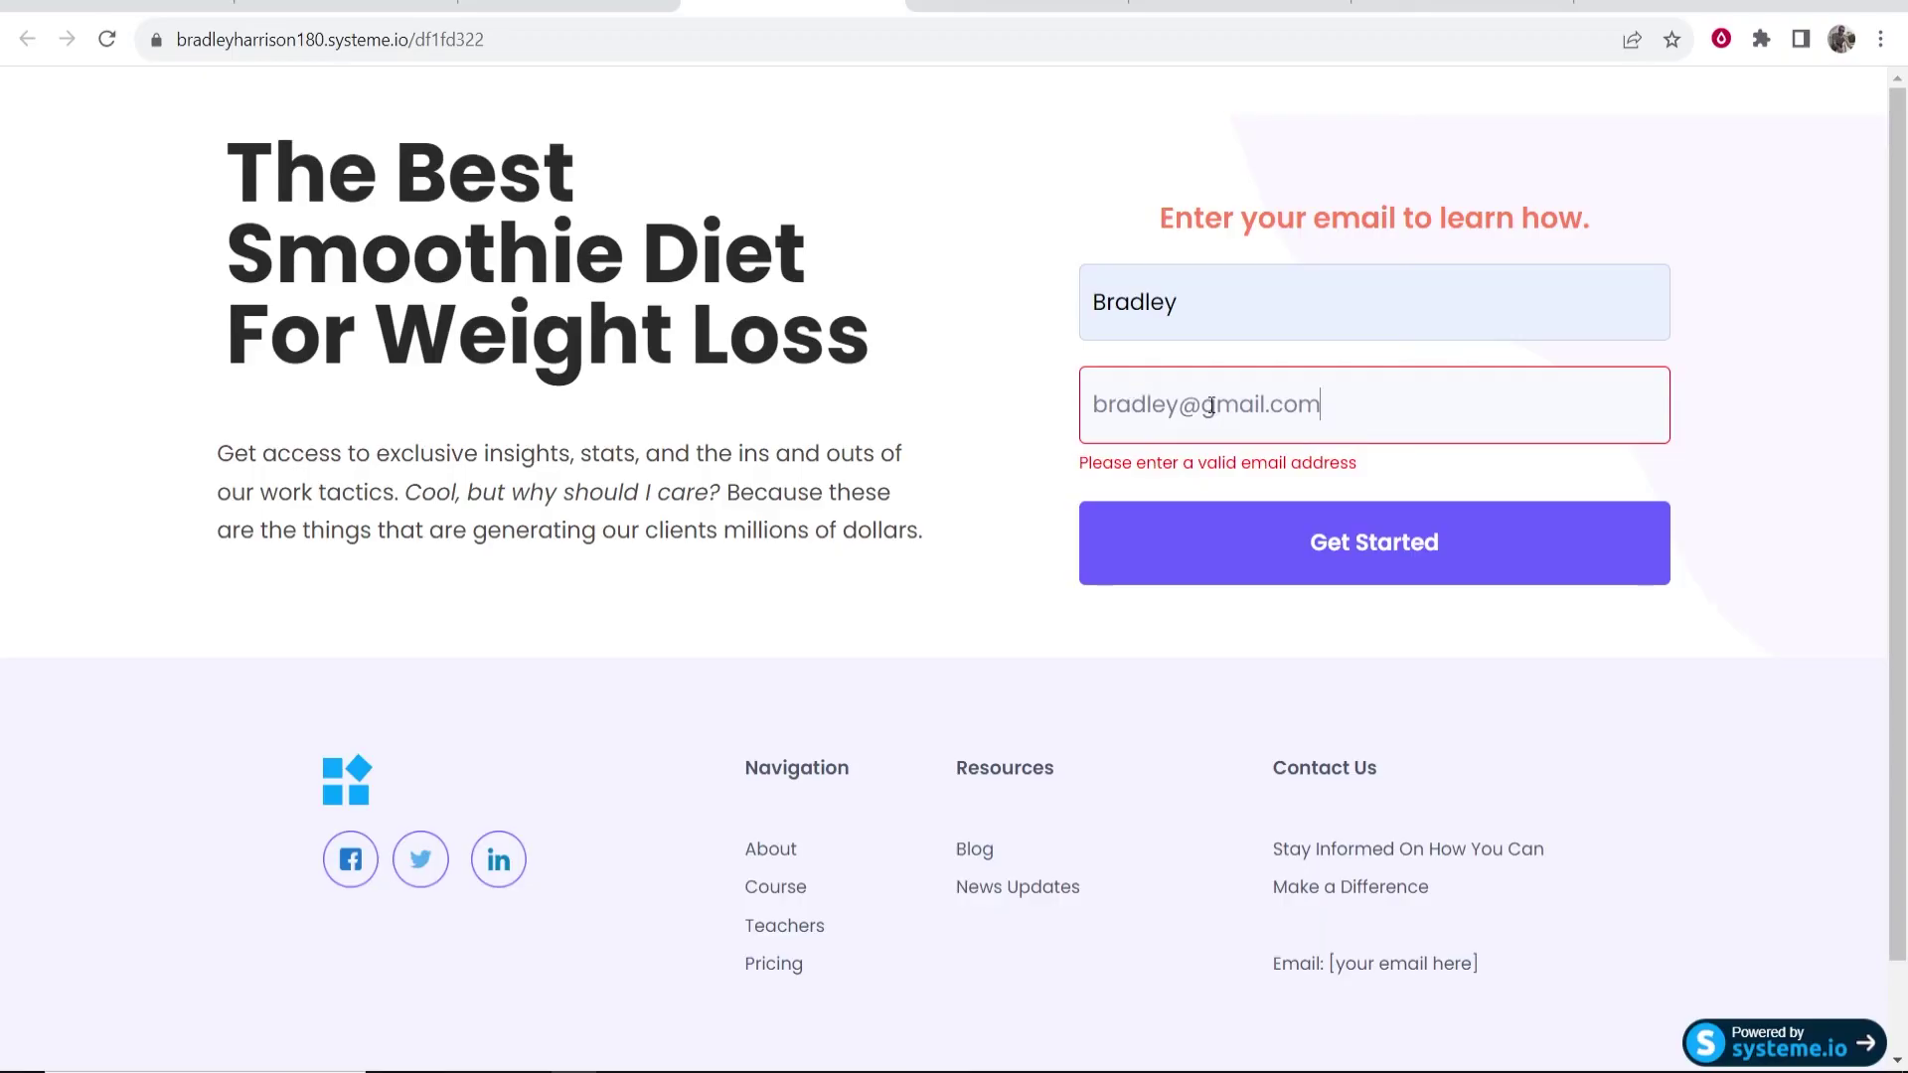
- Enter a test email address, submit with Get Started, and switch back to the dashboard
{"action": "type", "text": "213"}
{"action": "key", "text": "BackSpace"}
{"action": "key", "text": "BackSpace"}
{"action": "key", "text": "BackSpace"}
{"action": "type", "text": "123"}
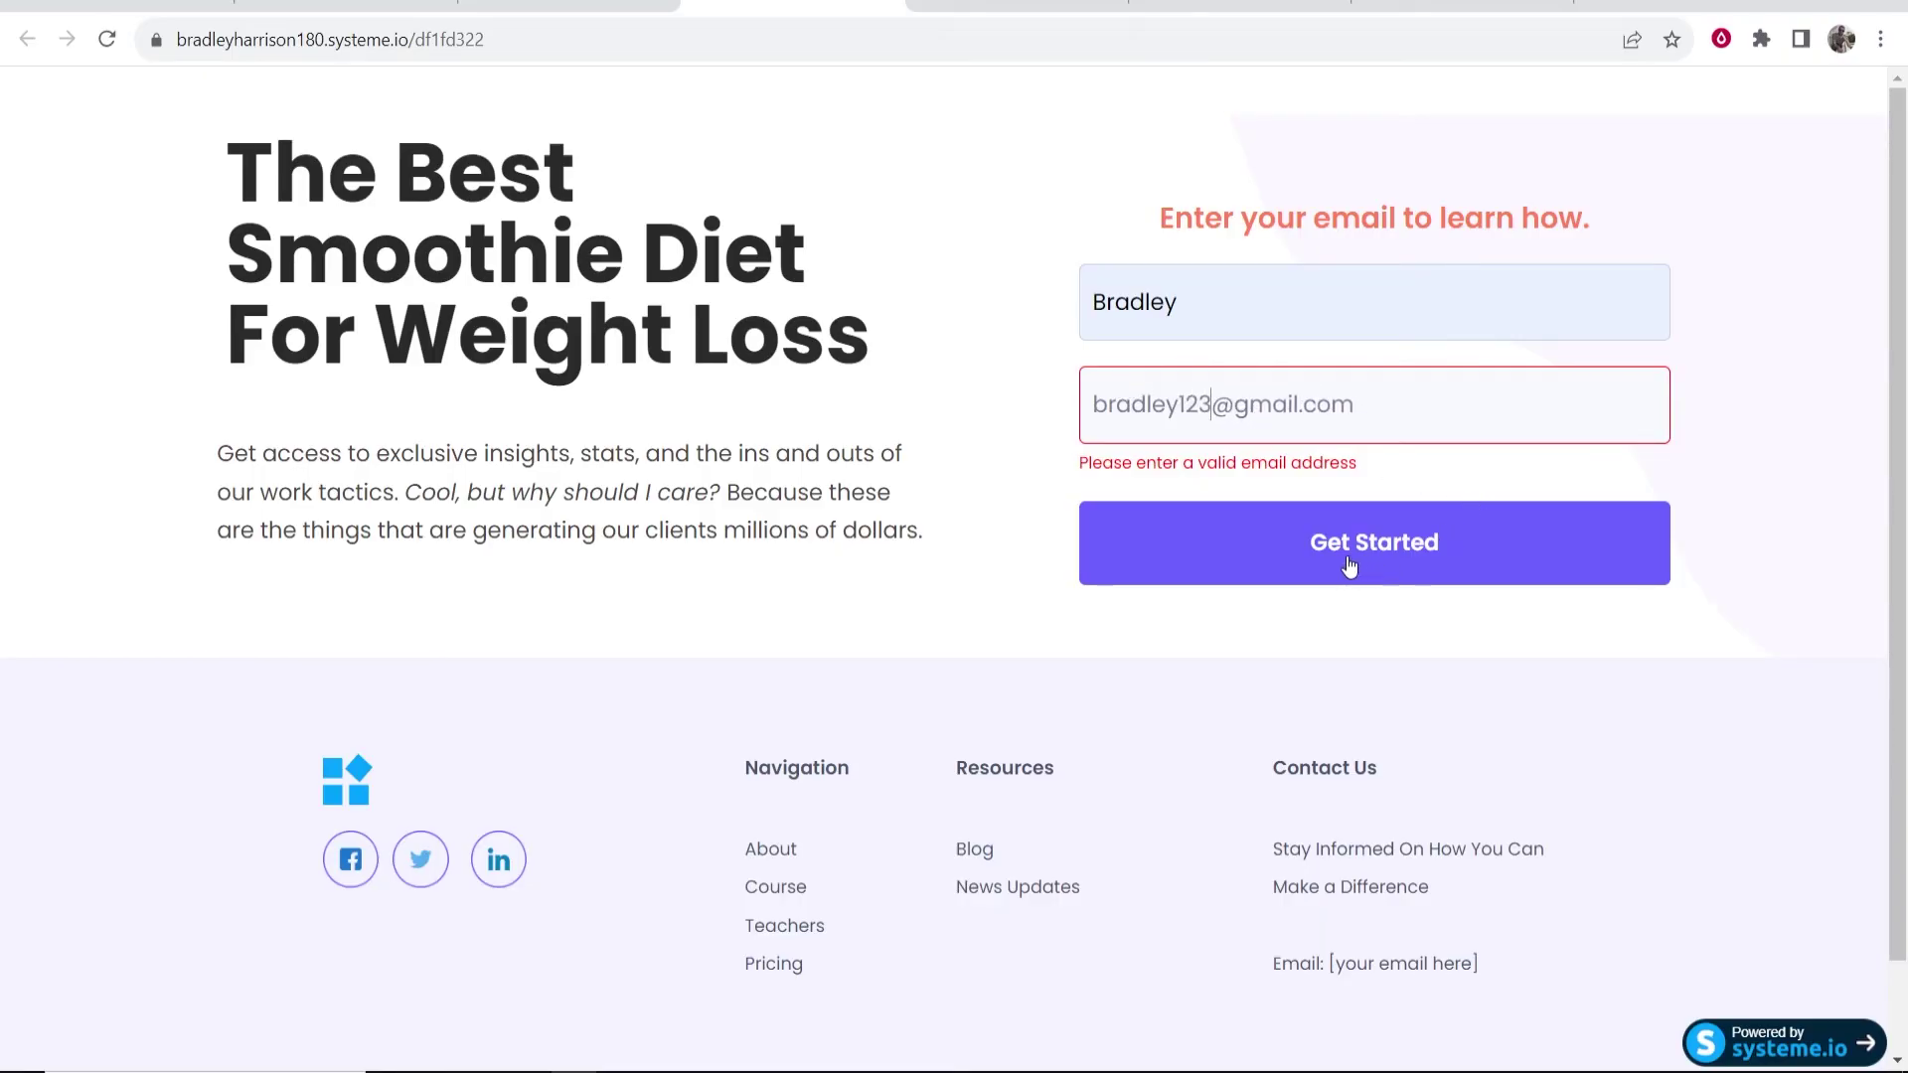
{"action": "left_click", "coordinate": [1349, 559]}
{"action": "left_click", "coordinate": [1326, 517]}
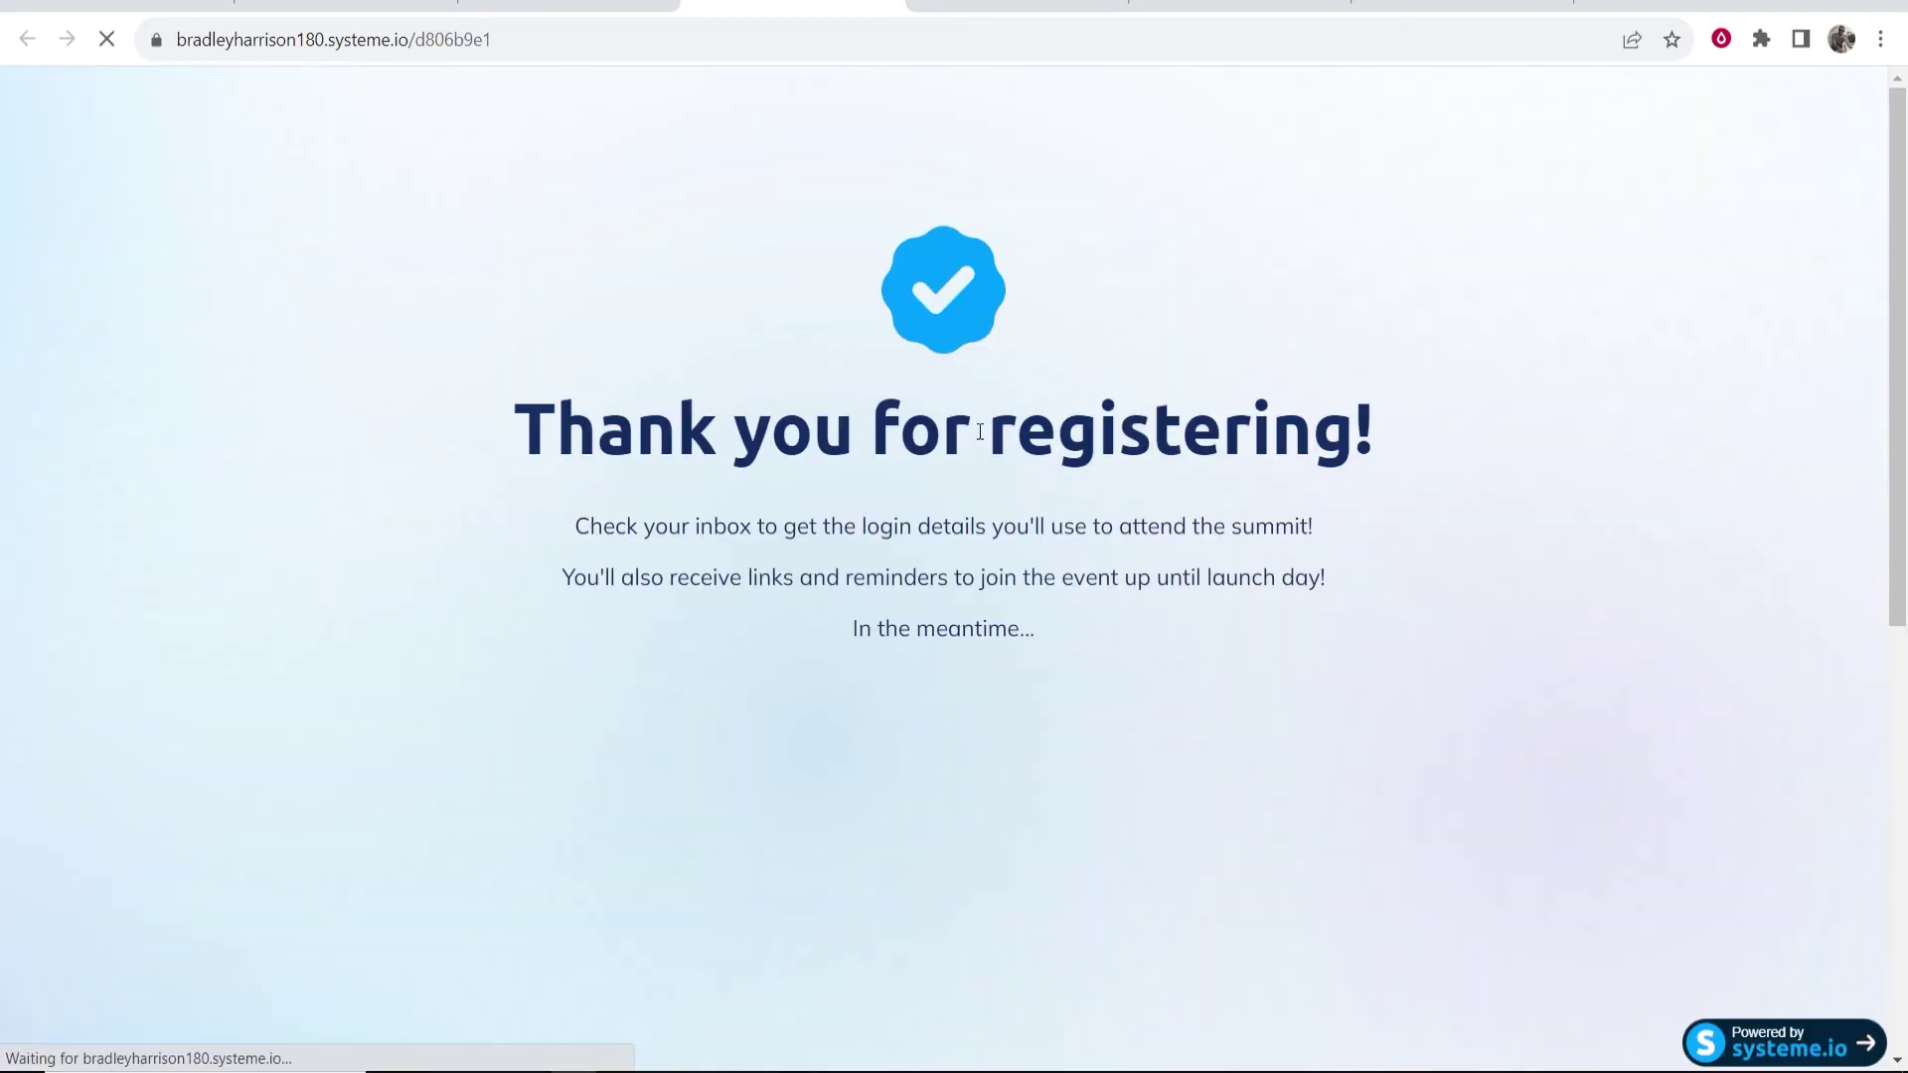
{"action": "key", "text": "ctrl+shift+Tab"}
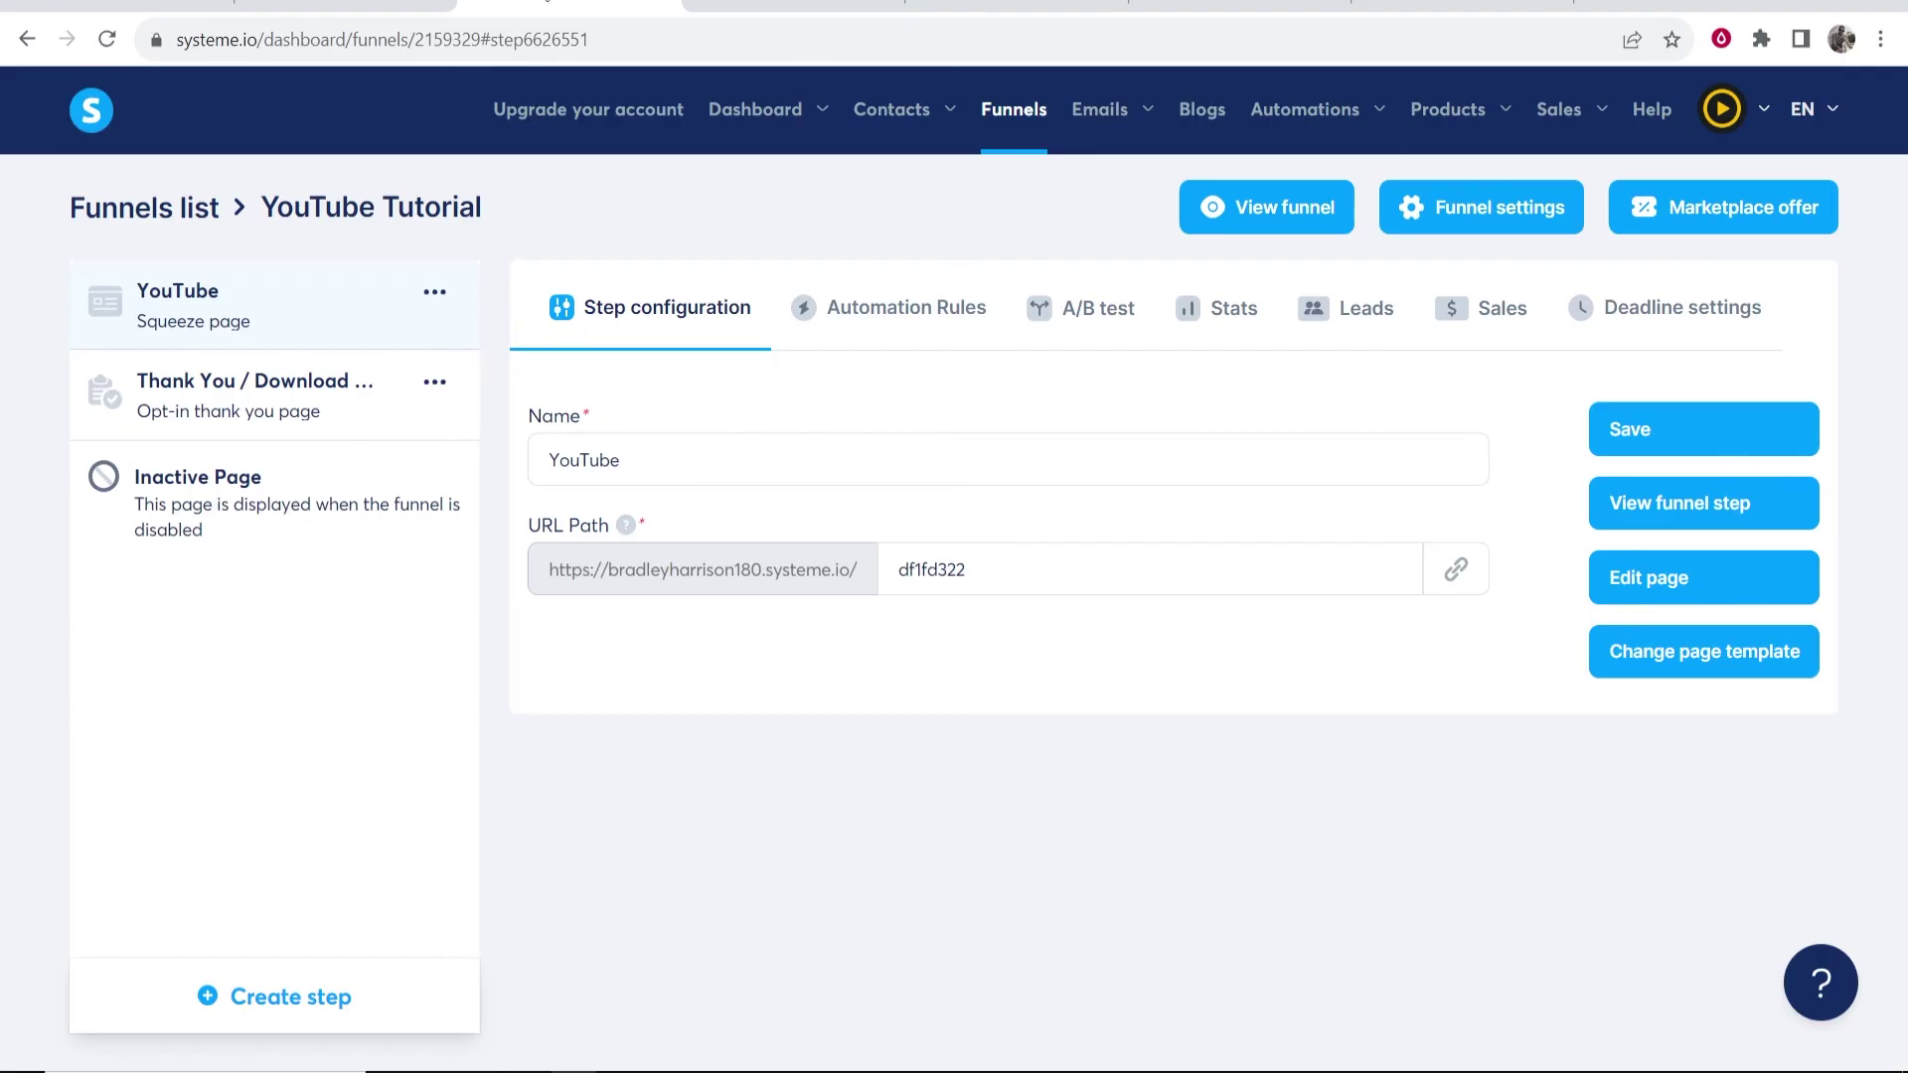
- Check Contacts, reload Emails > Campaigns, and open the YouTube campaign to confirm it holds 1 email
{"action": "mouse_move", "coordinate": [952, 109]}
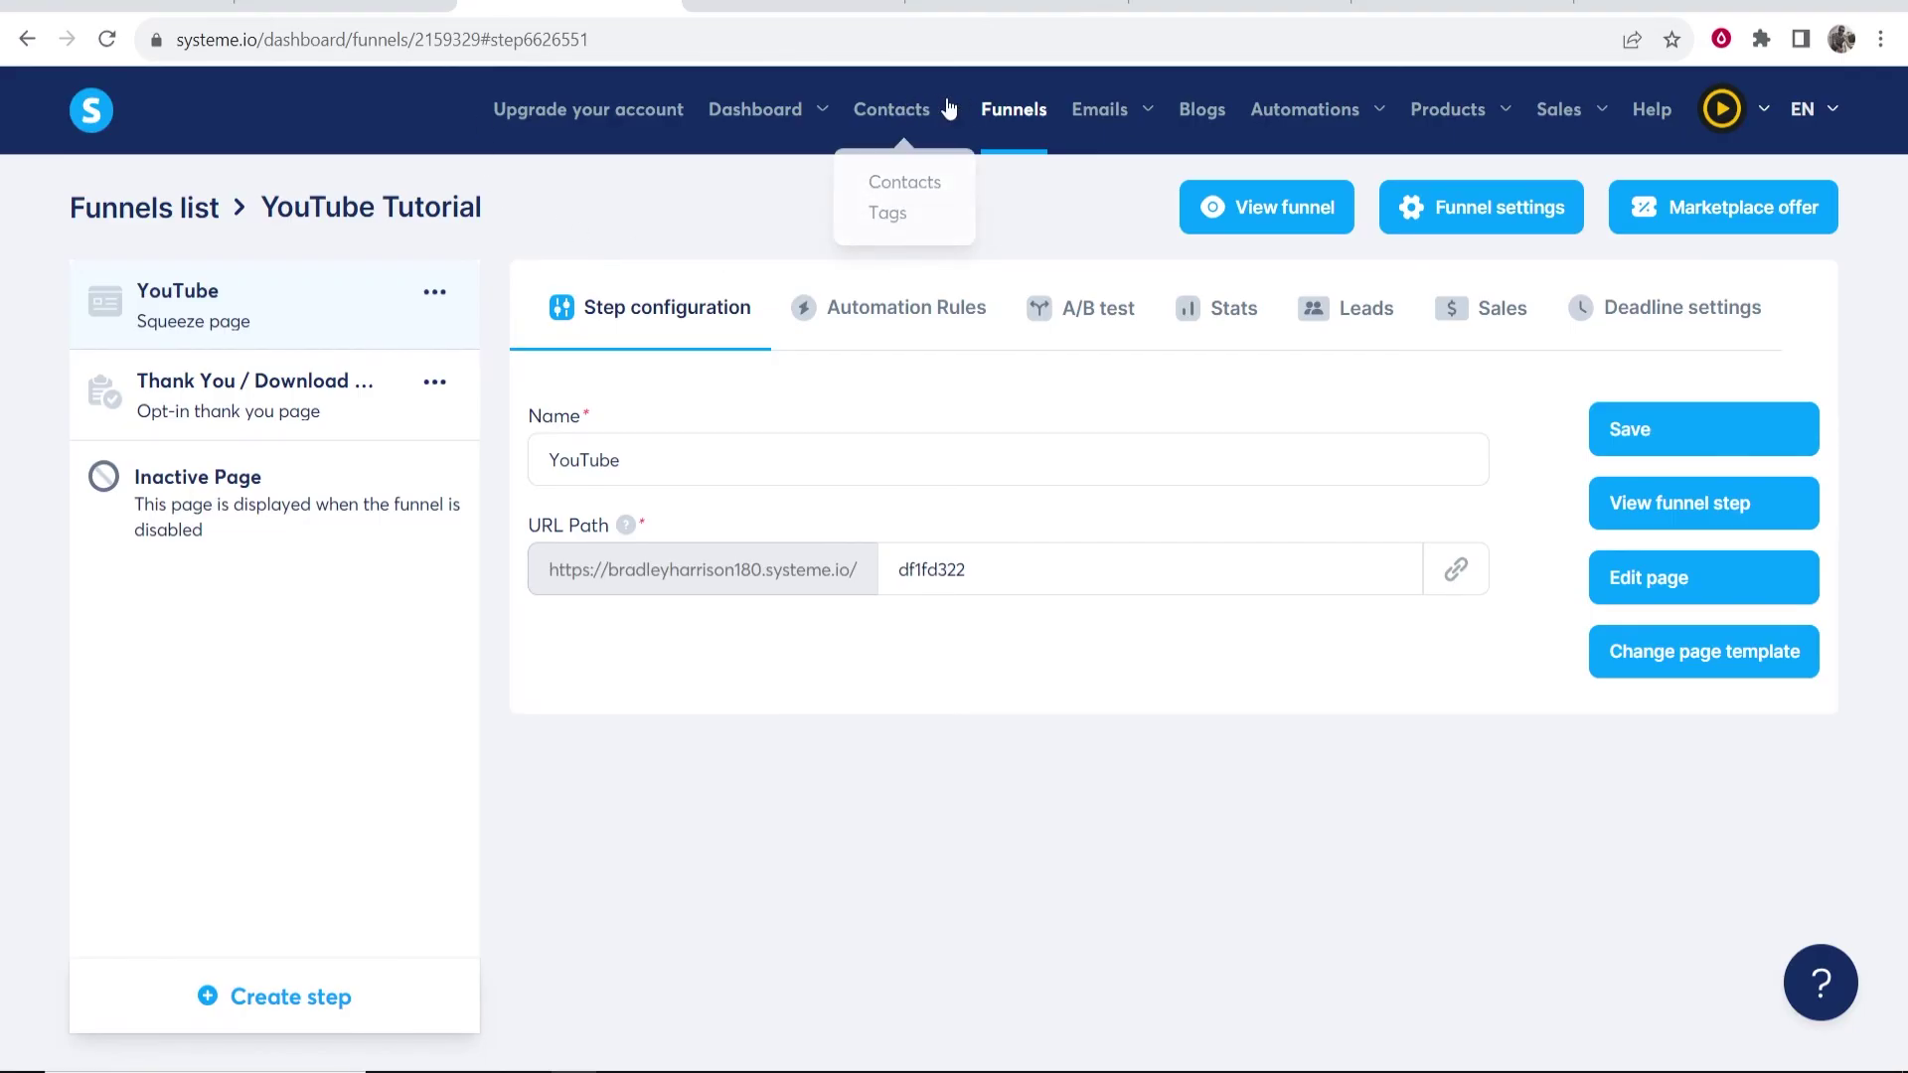
{"action": "left_click", "coordinate": [899, 183]}
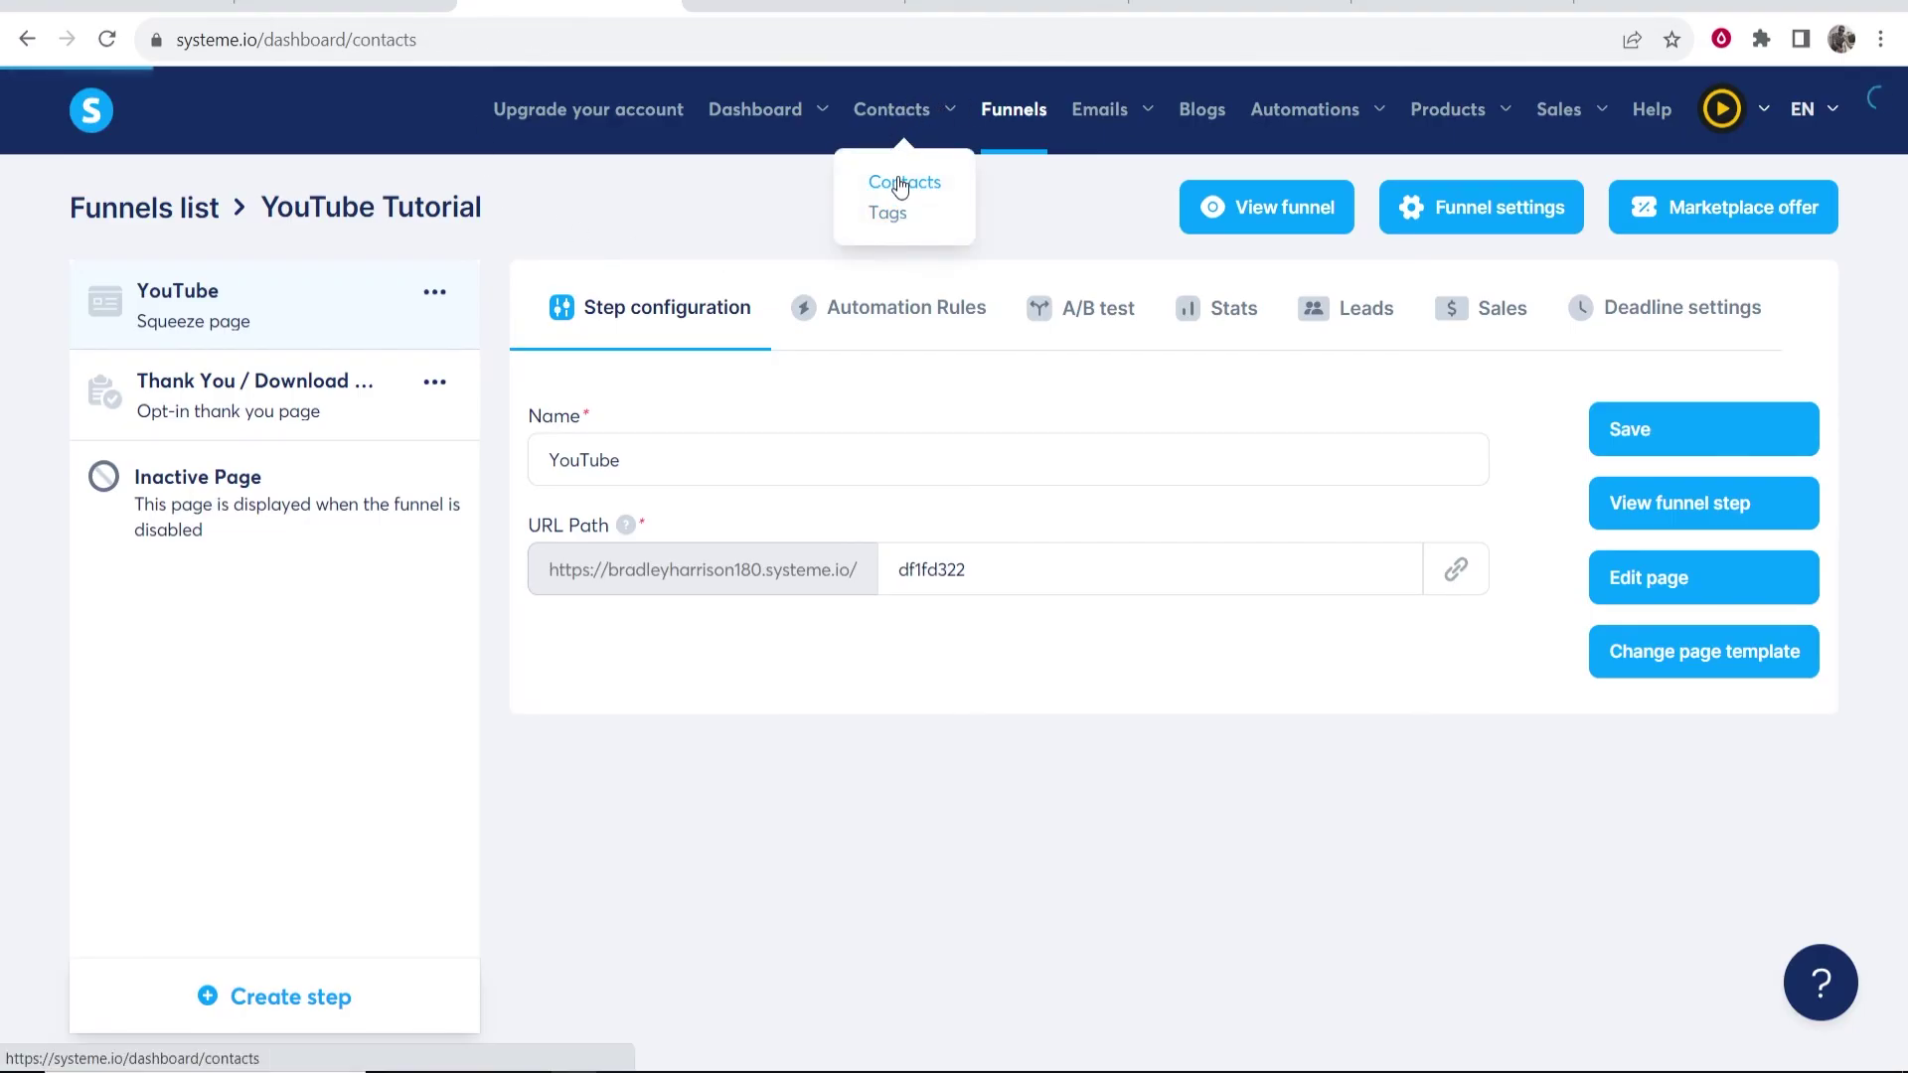
{"action": "mouse_move", "coordinate": [1079, 114]}
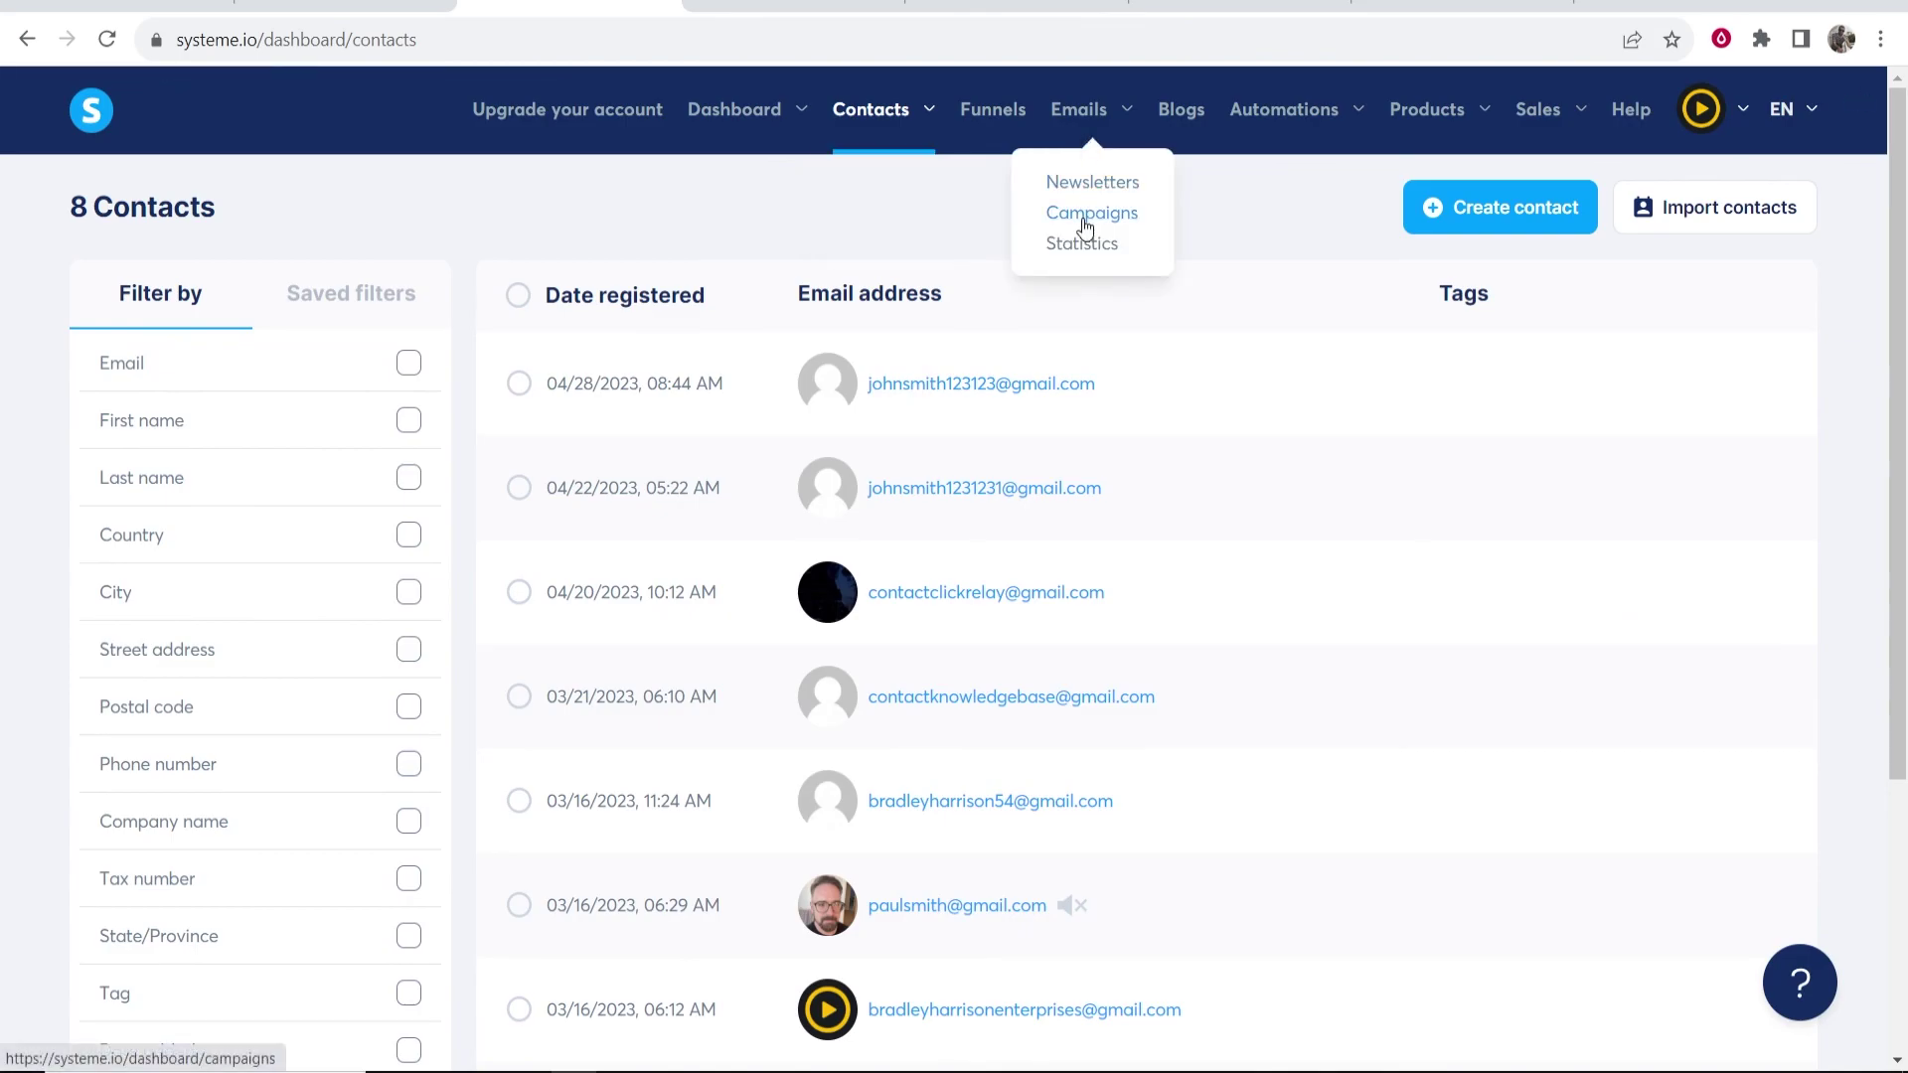
{"action": "left_click", "coordinate": [1086, 215]}
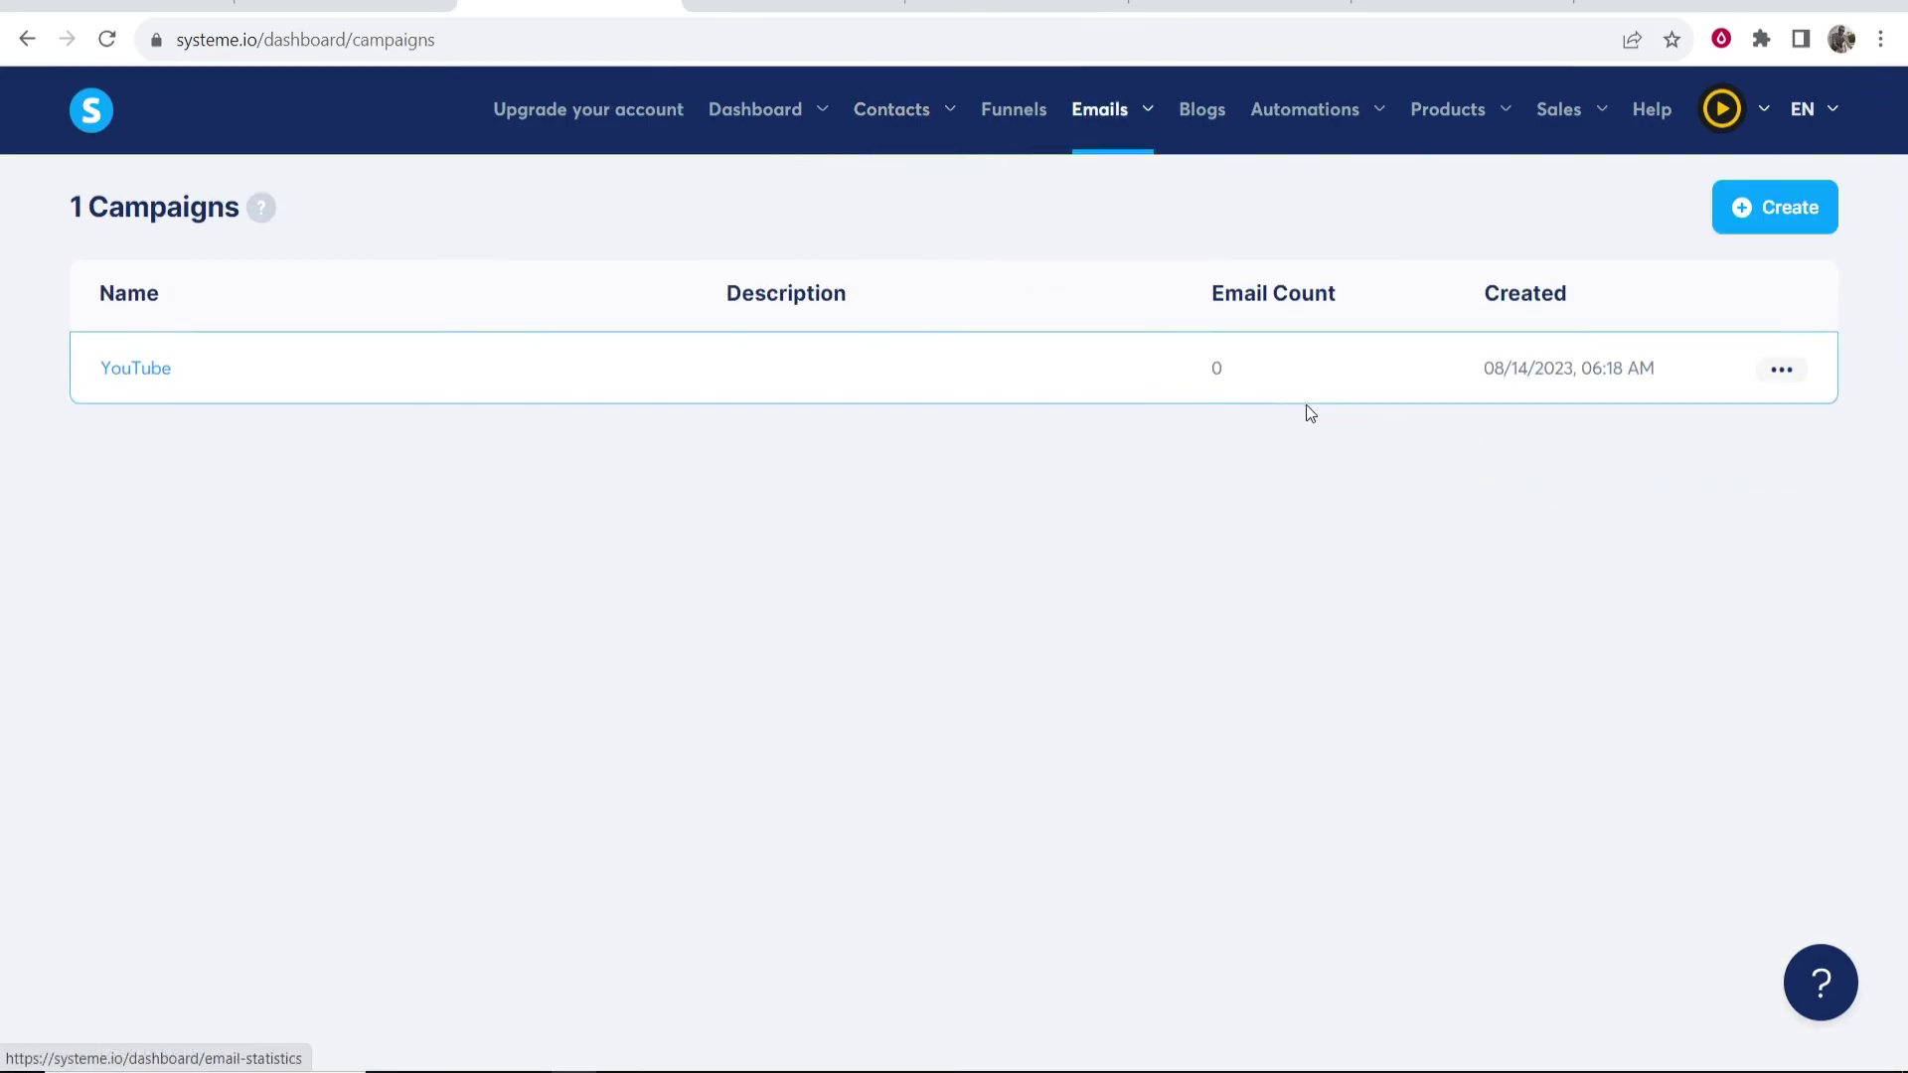
{"action": "left_click", "coordinate": [107, 40]}
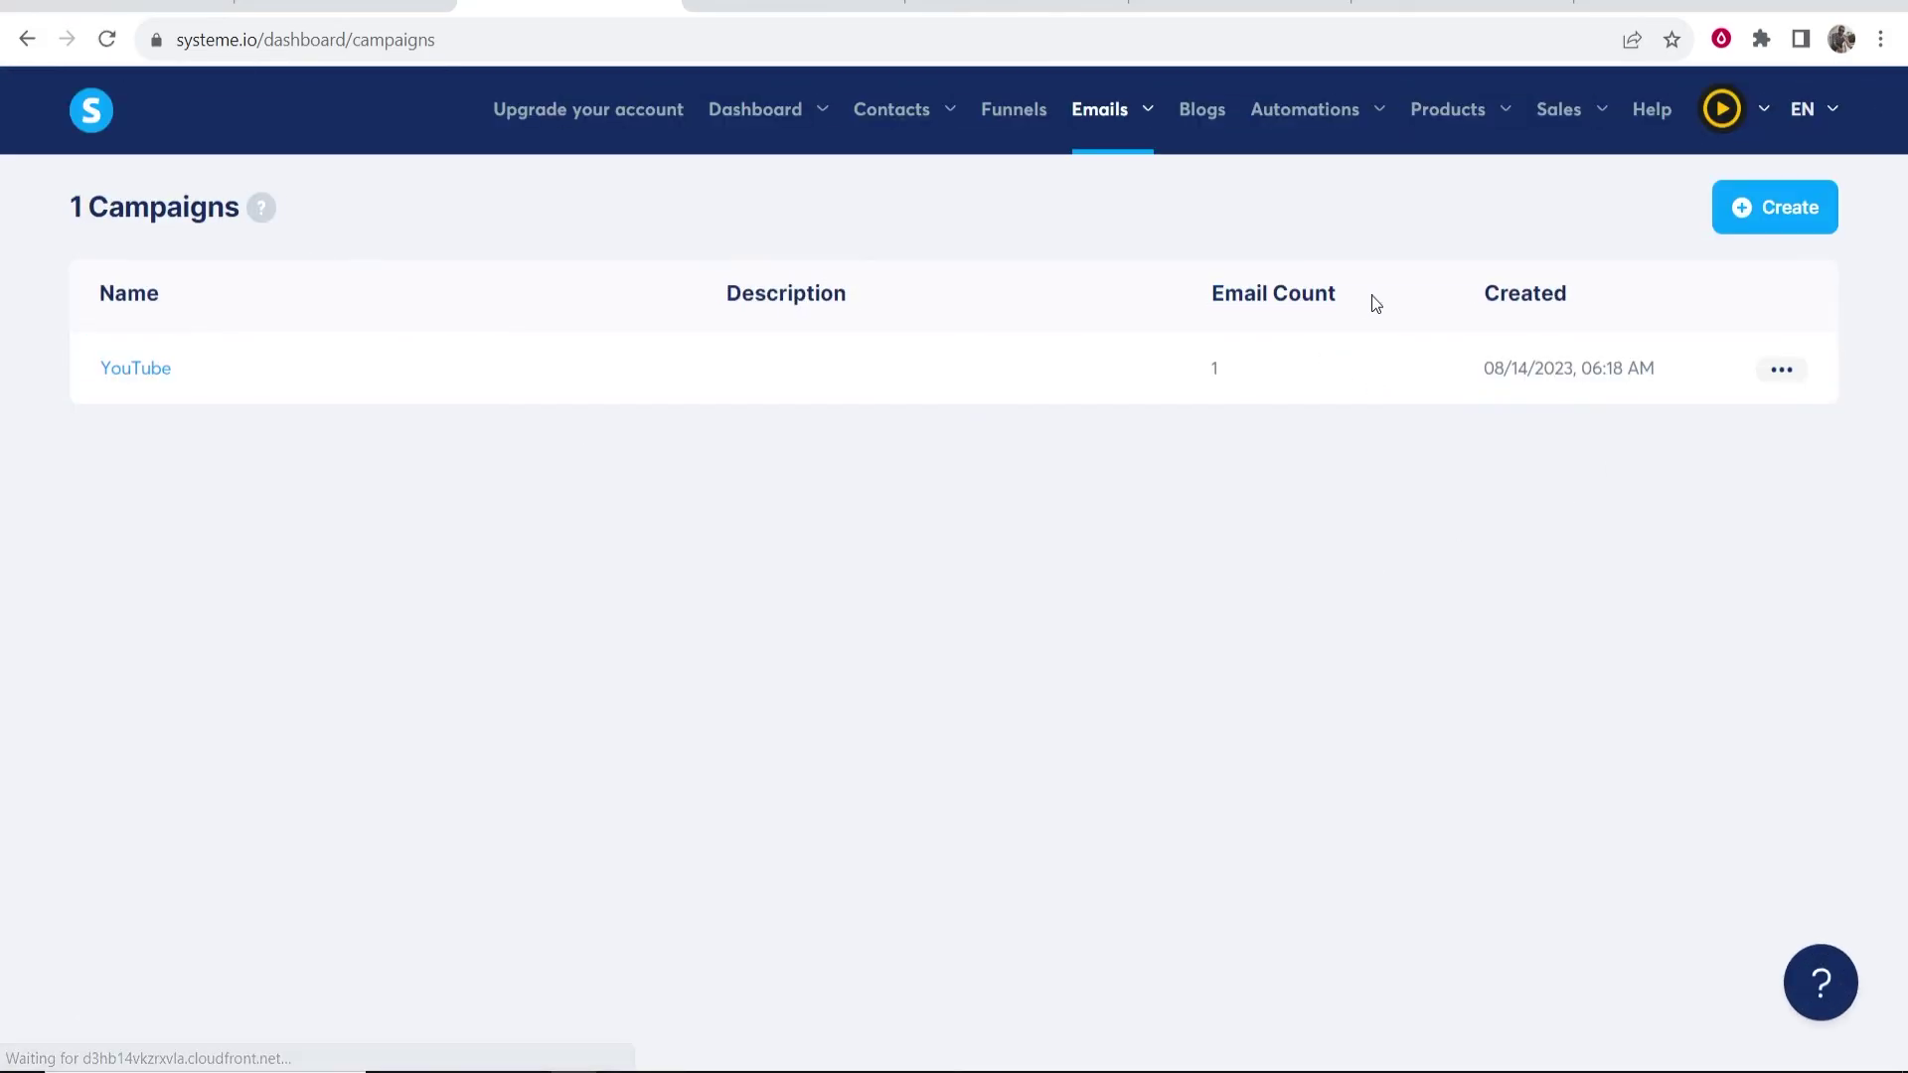
{"action": "left_click", "coordinate": [121, 372]}
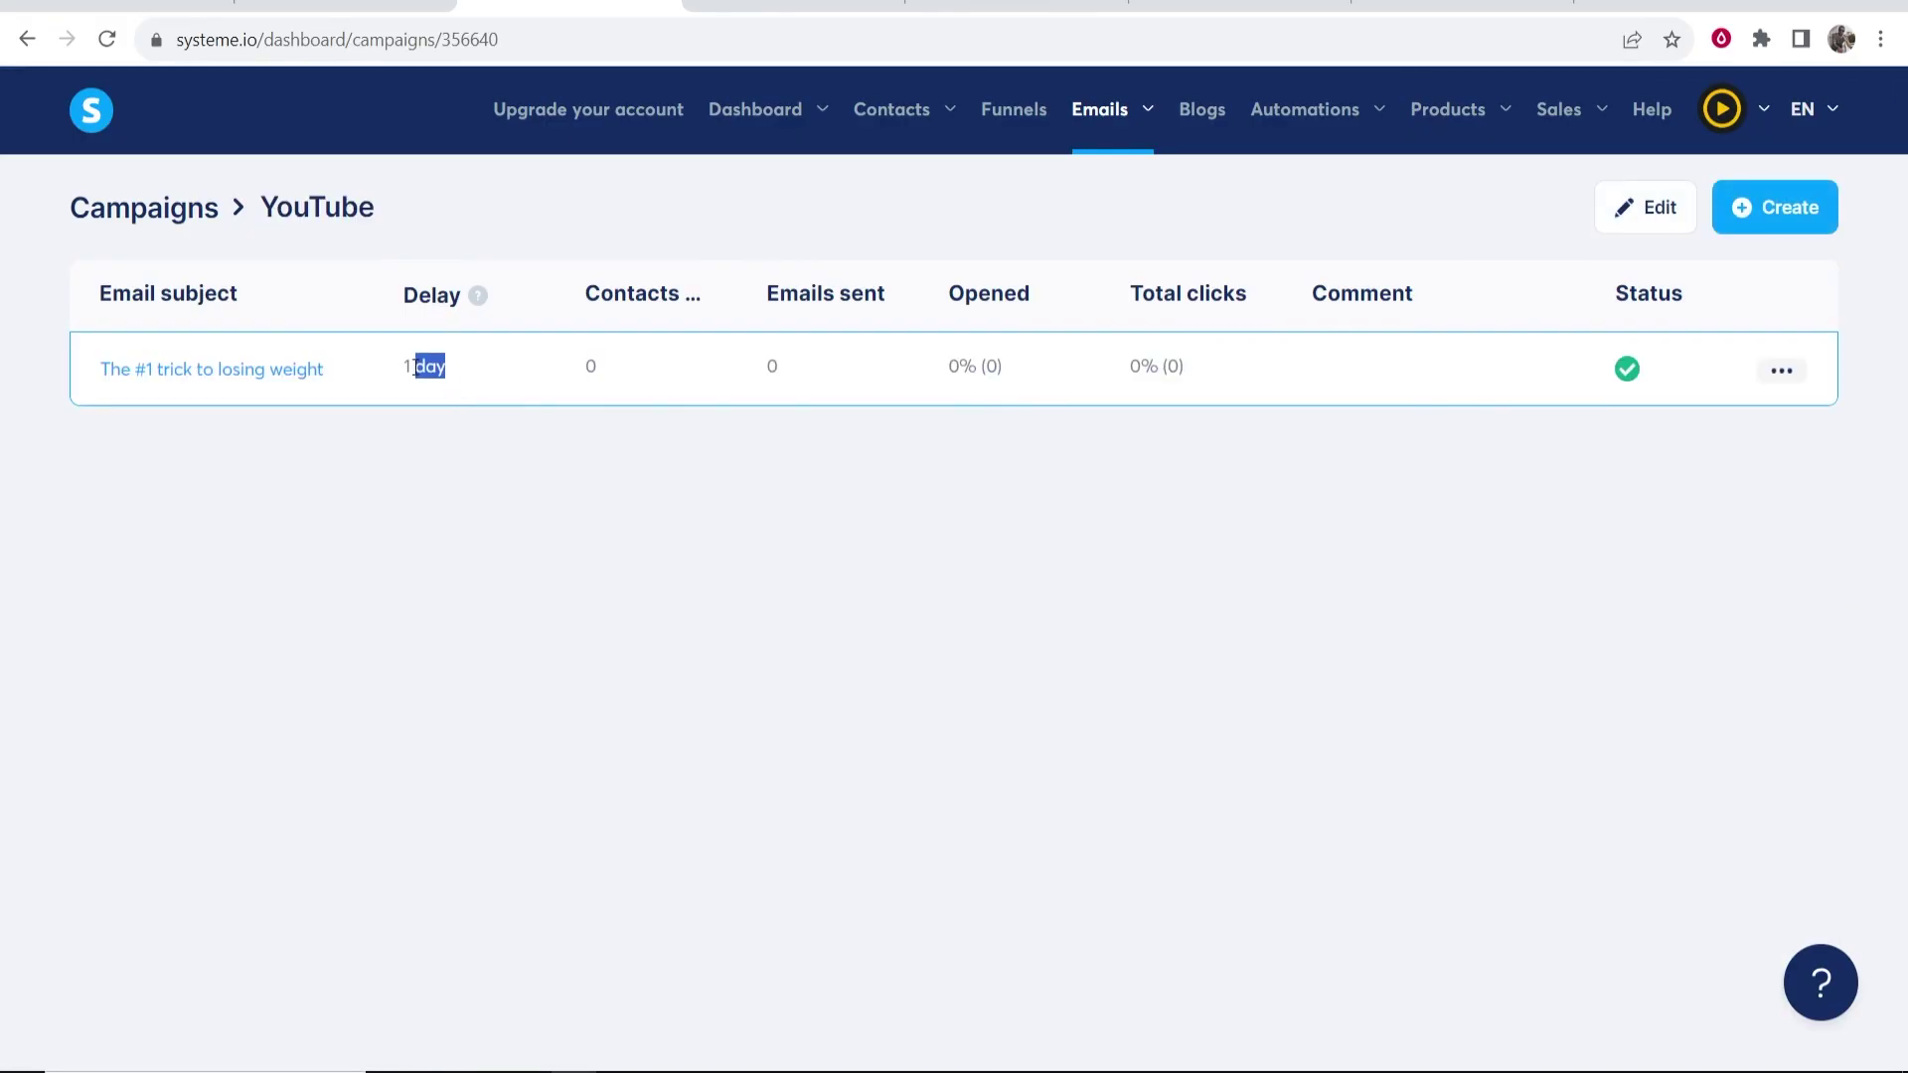
{"action": "left_click_drag", "start_coordinate": [449, 375], "coordinate": [365, 380]}
{"action": "left_click", "coordinate": [195, 258]}
{"action": "left_click", "coordinate": [27, 39]}
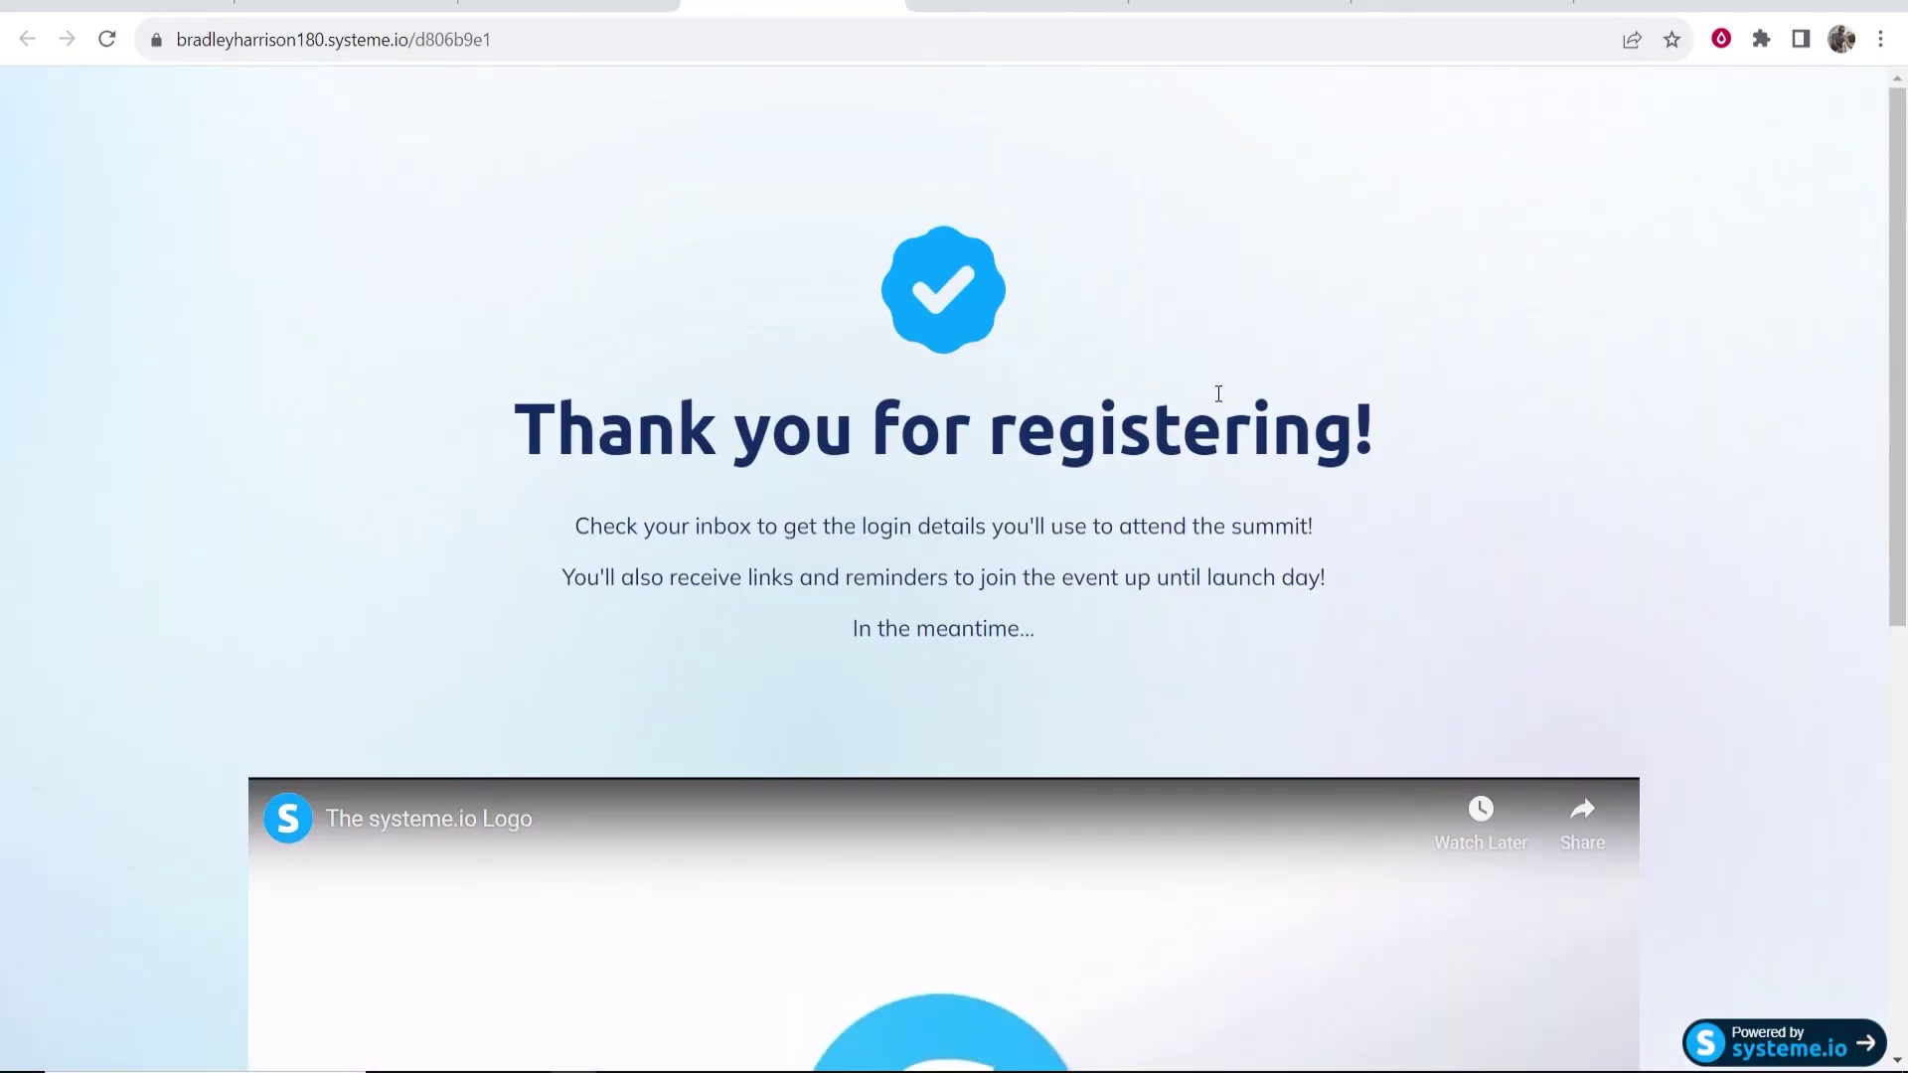
- From the dashboard tab, open Funnels > YouTube Tutorial and launch View funnel
{"action": "left_click", "coordinate": [618, 6]}
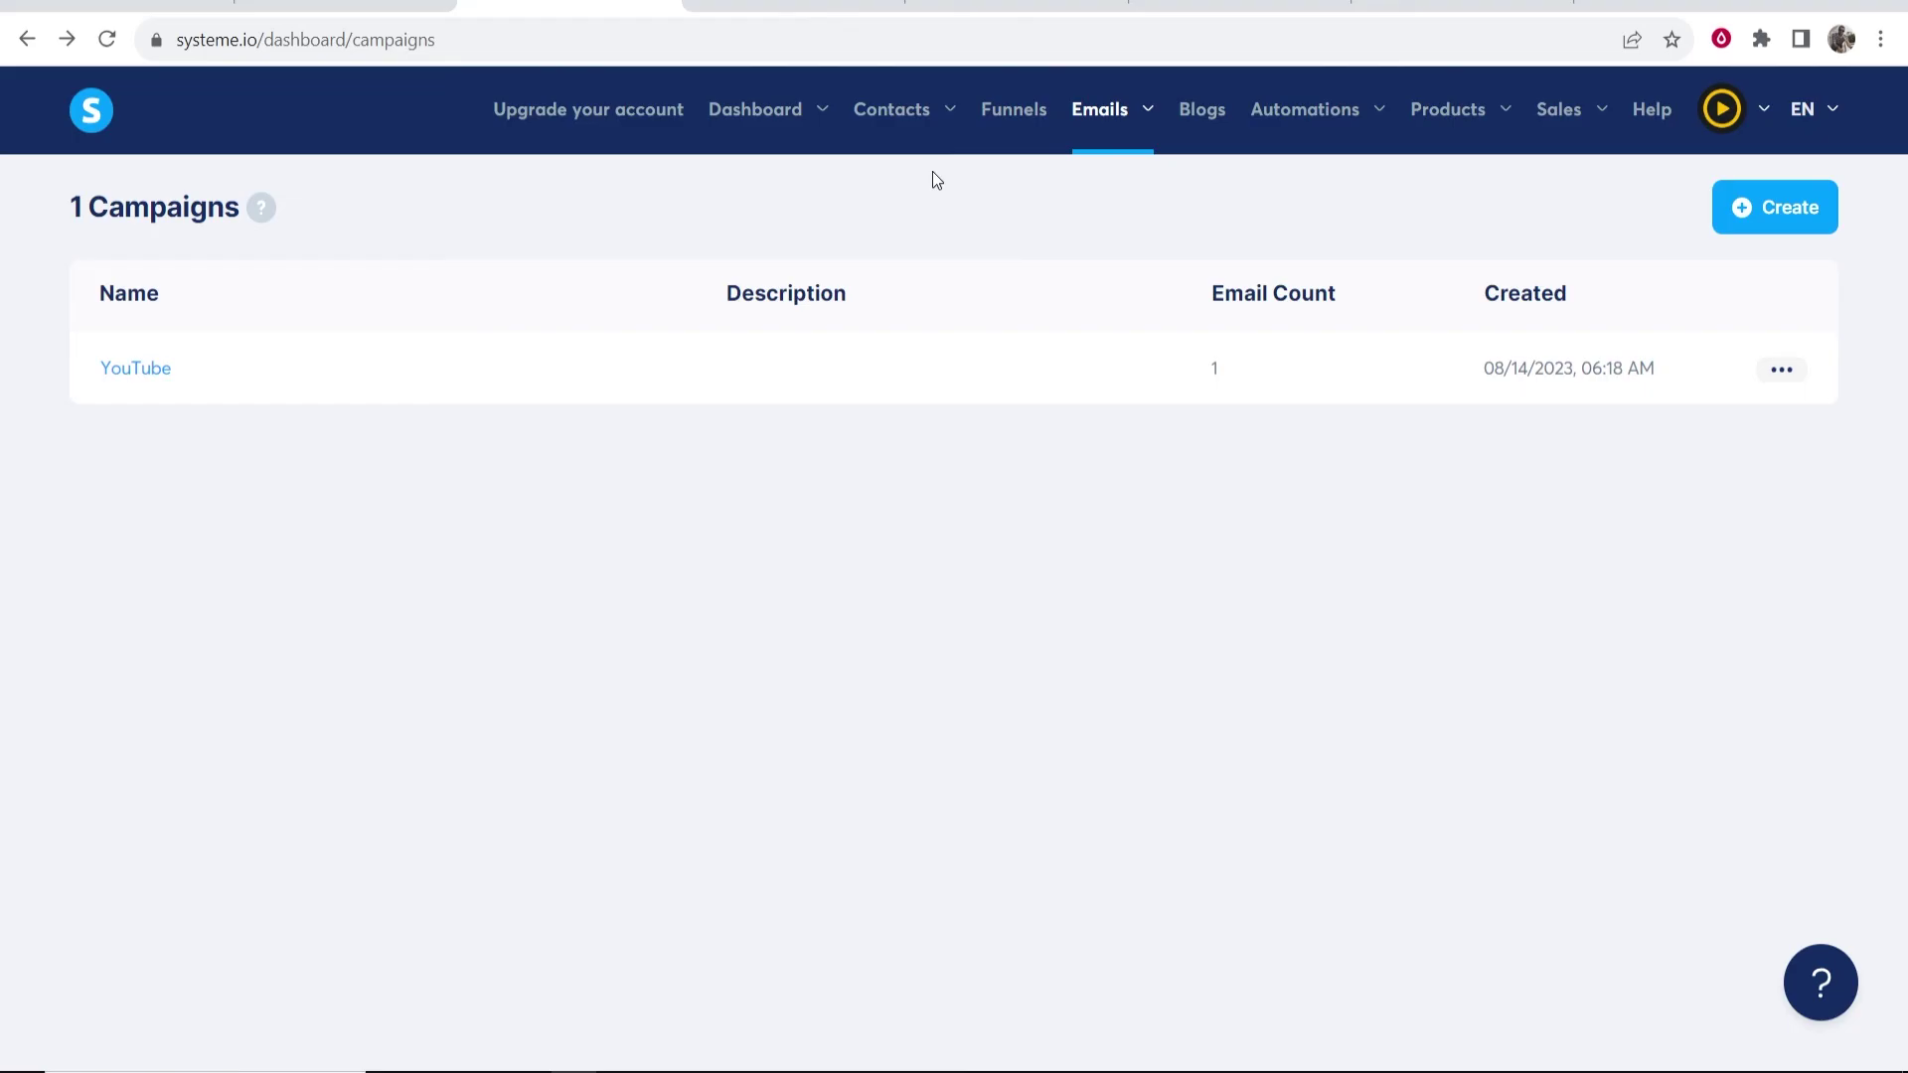
{"action": "left_click", "coordinate": [1013, 109]}
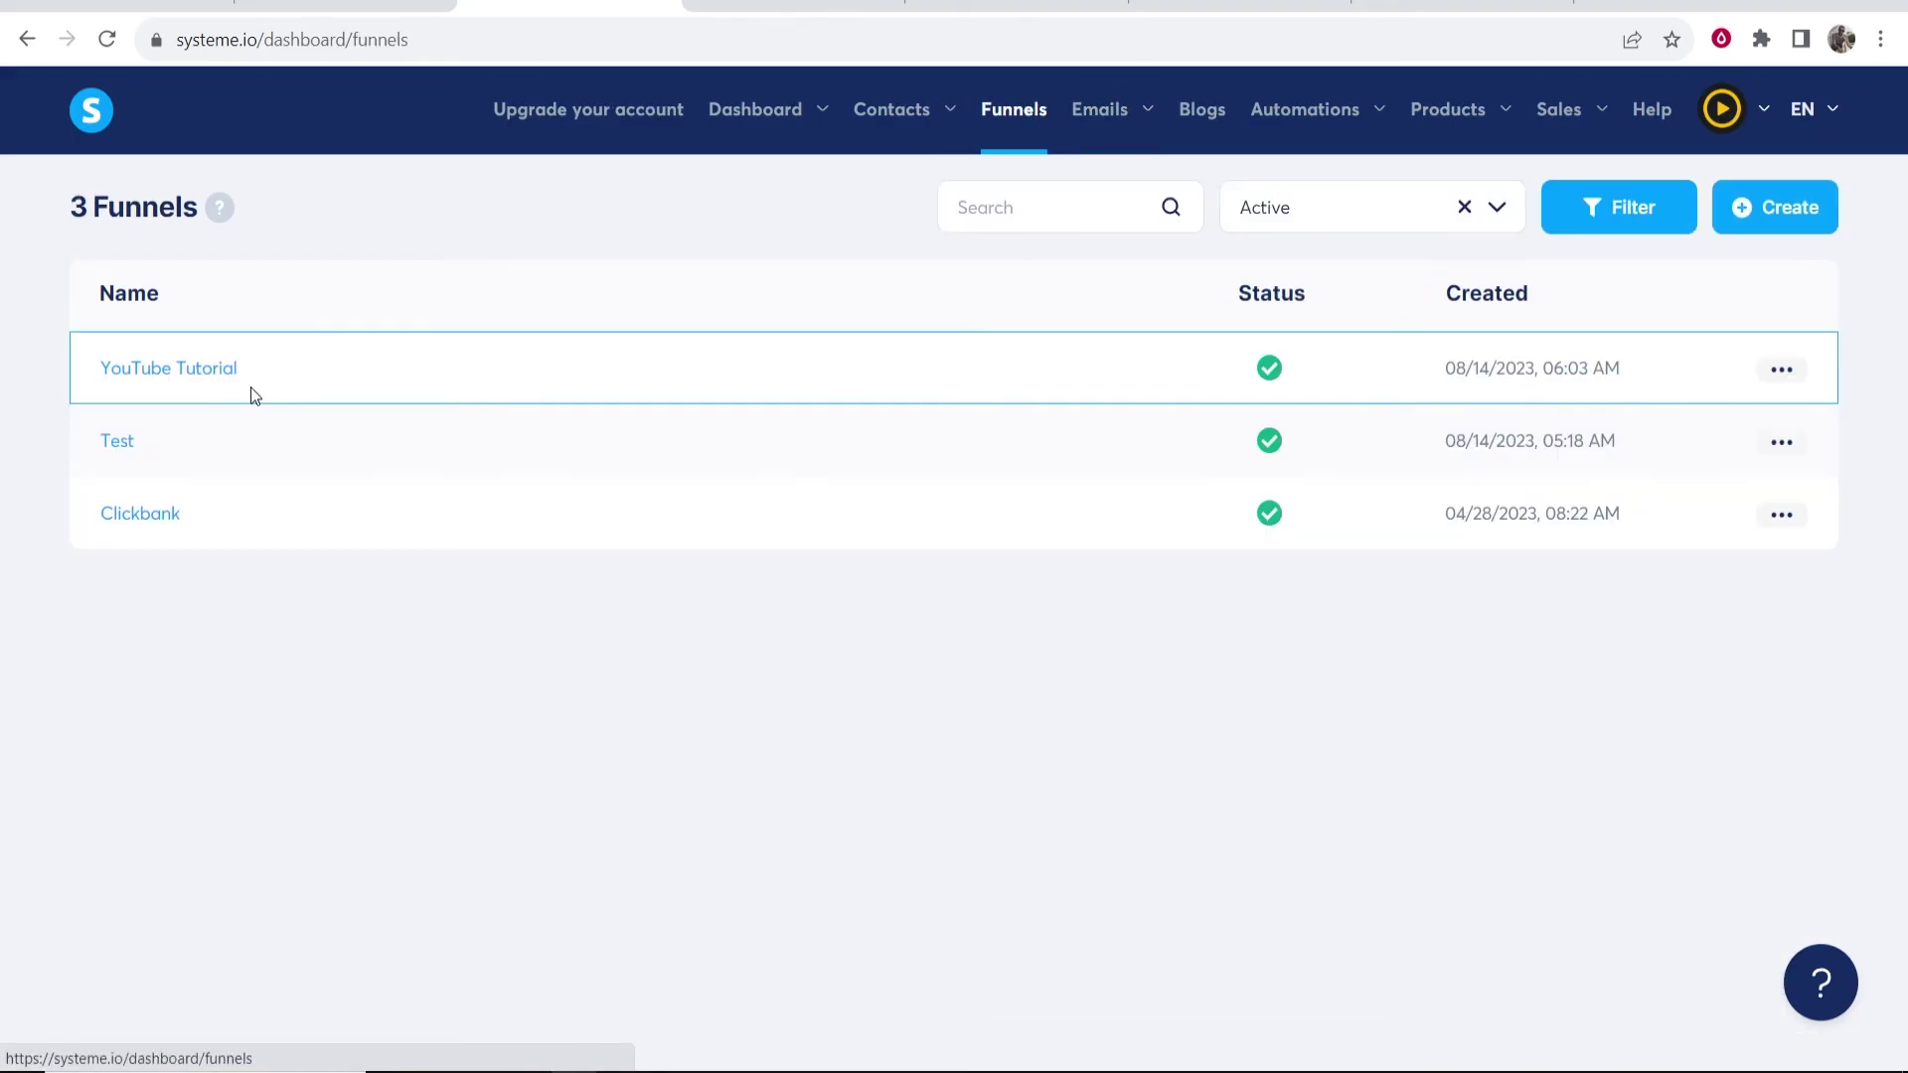
{"action": "left_click", "coordinate": [178, 374]}
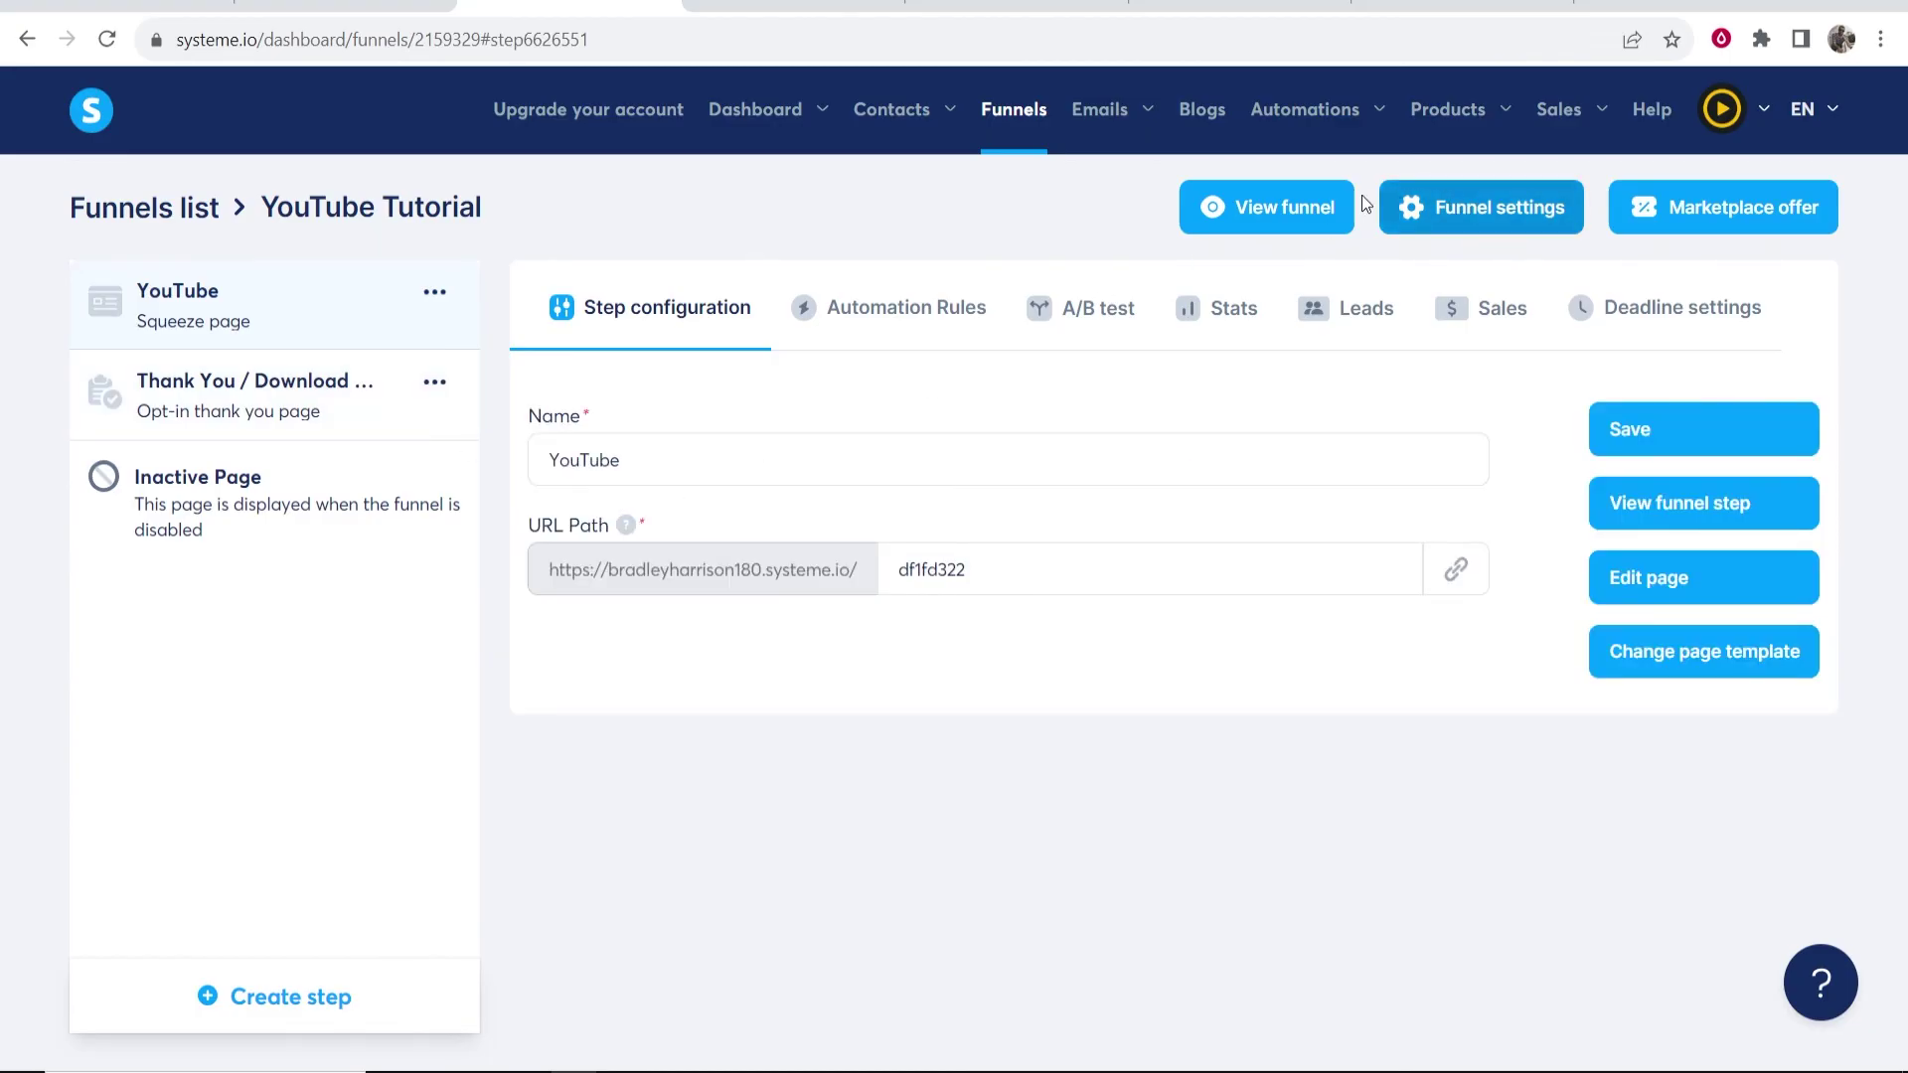
{"action": "left_click", "coordinate": [1285, 205]}
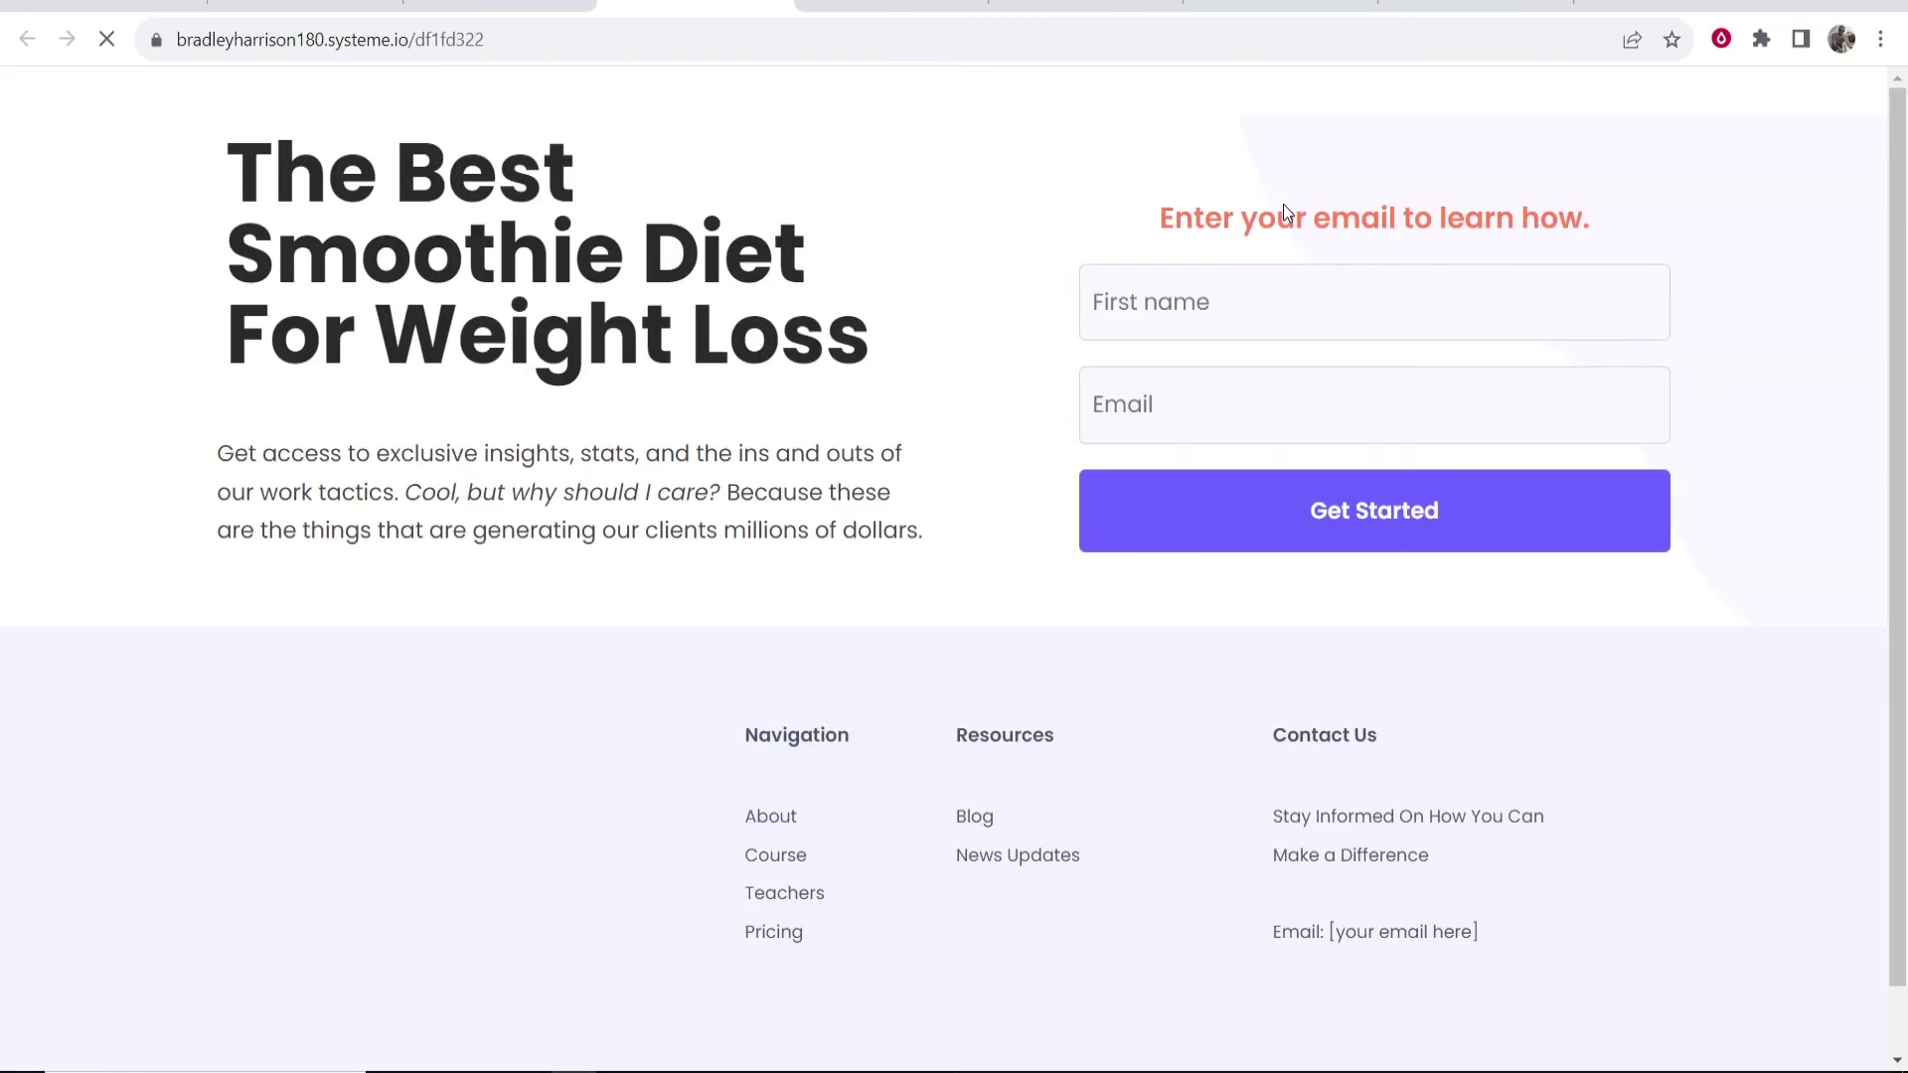